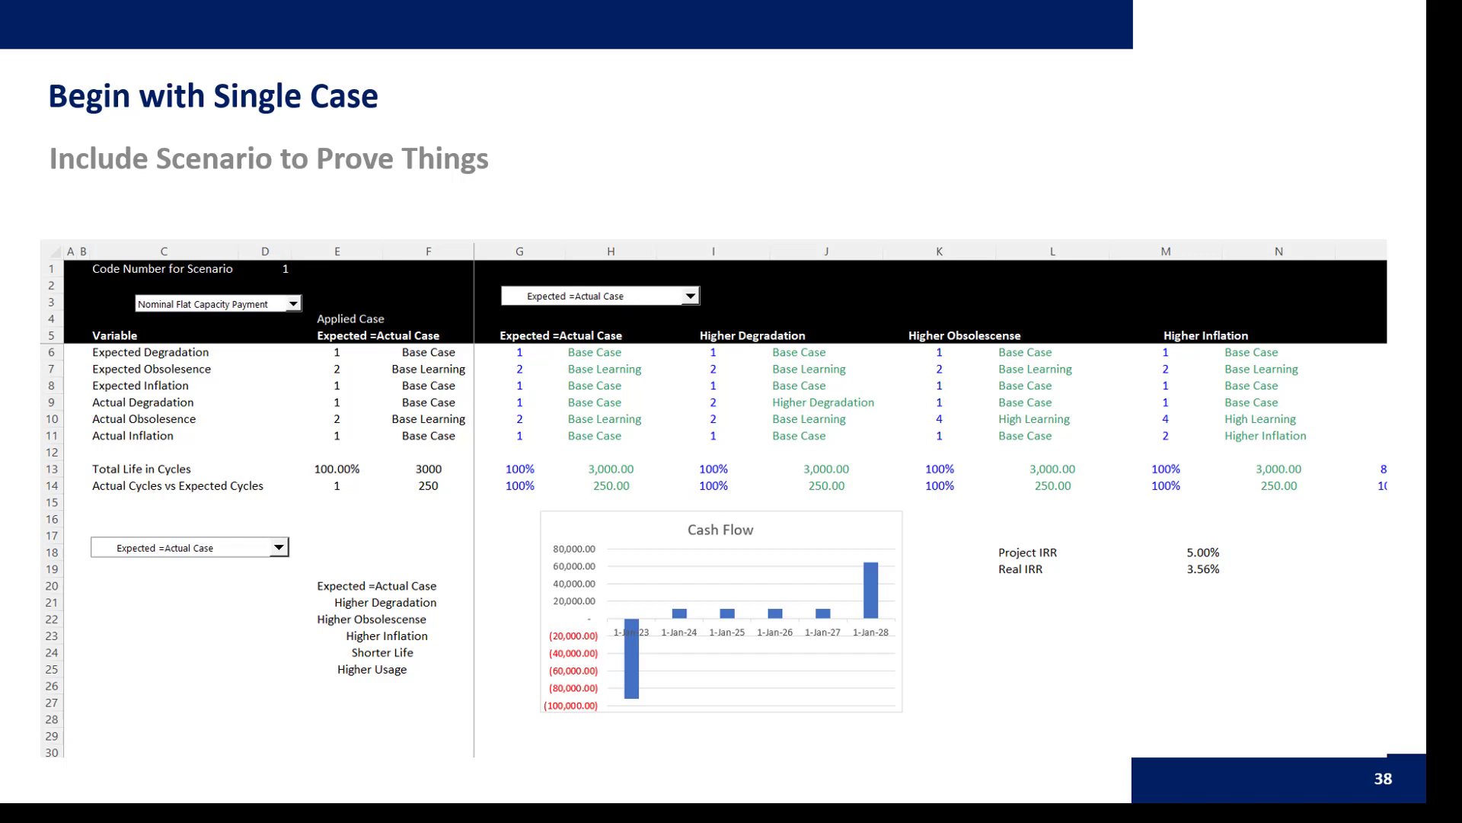
Advance the slide show to the slide on using varying rates in structuring leases and end the show
key(Right)
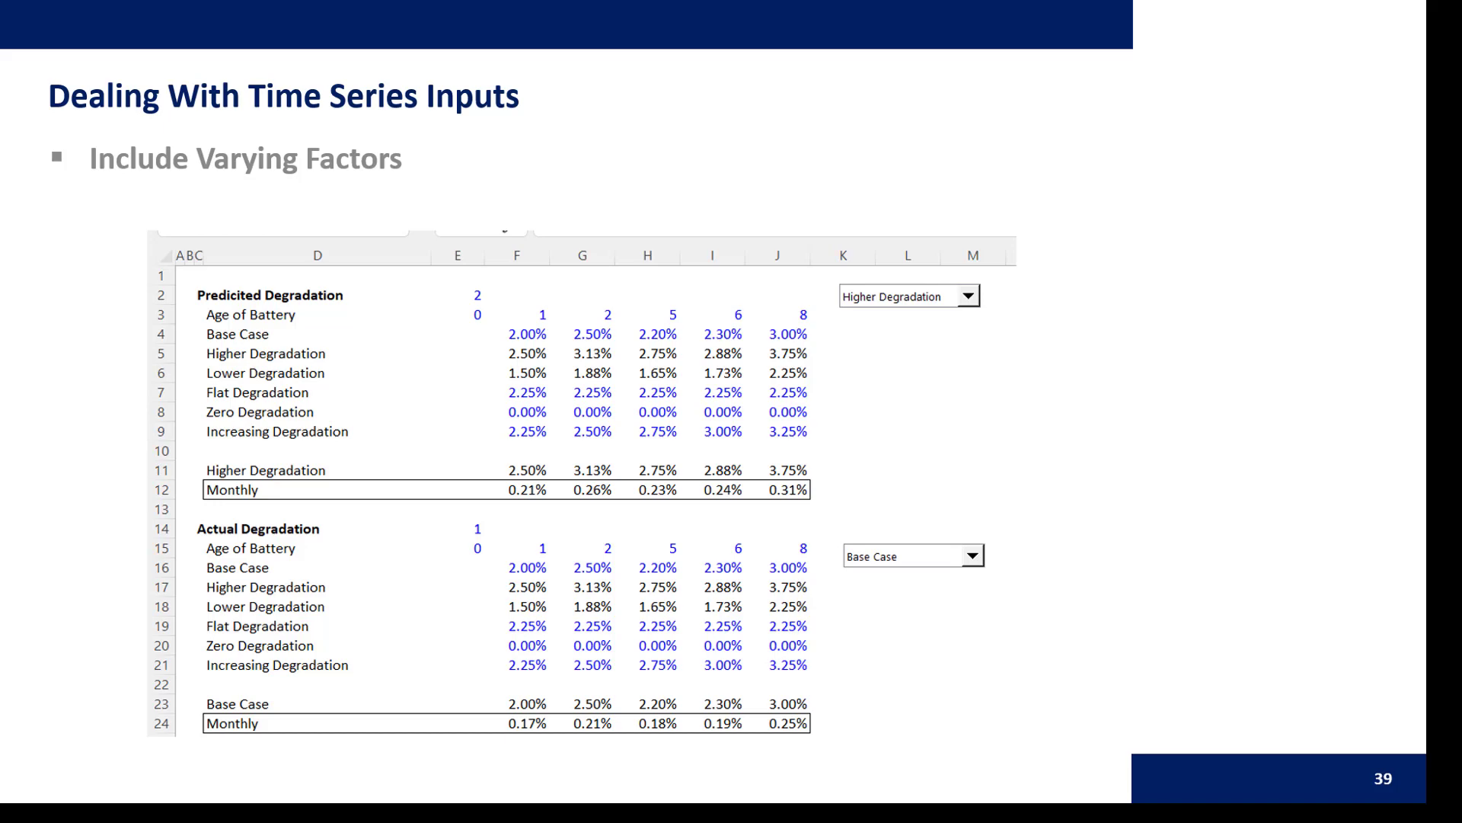
key(Right)
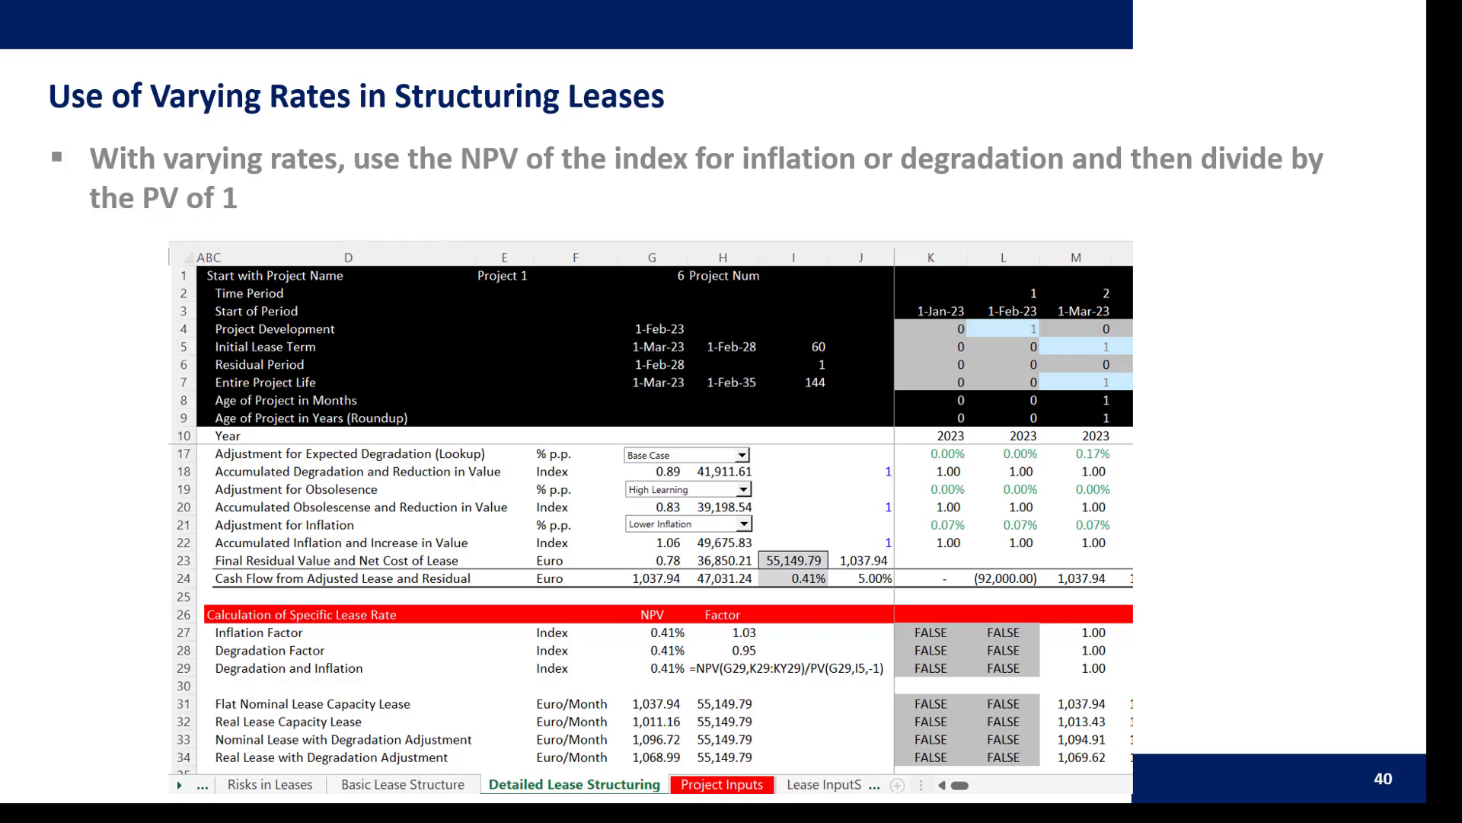
key(Right)
key(Left)
key(Escape)
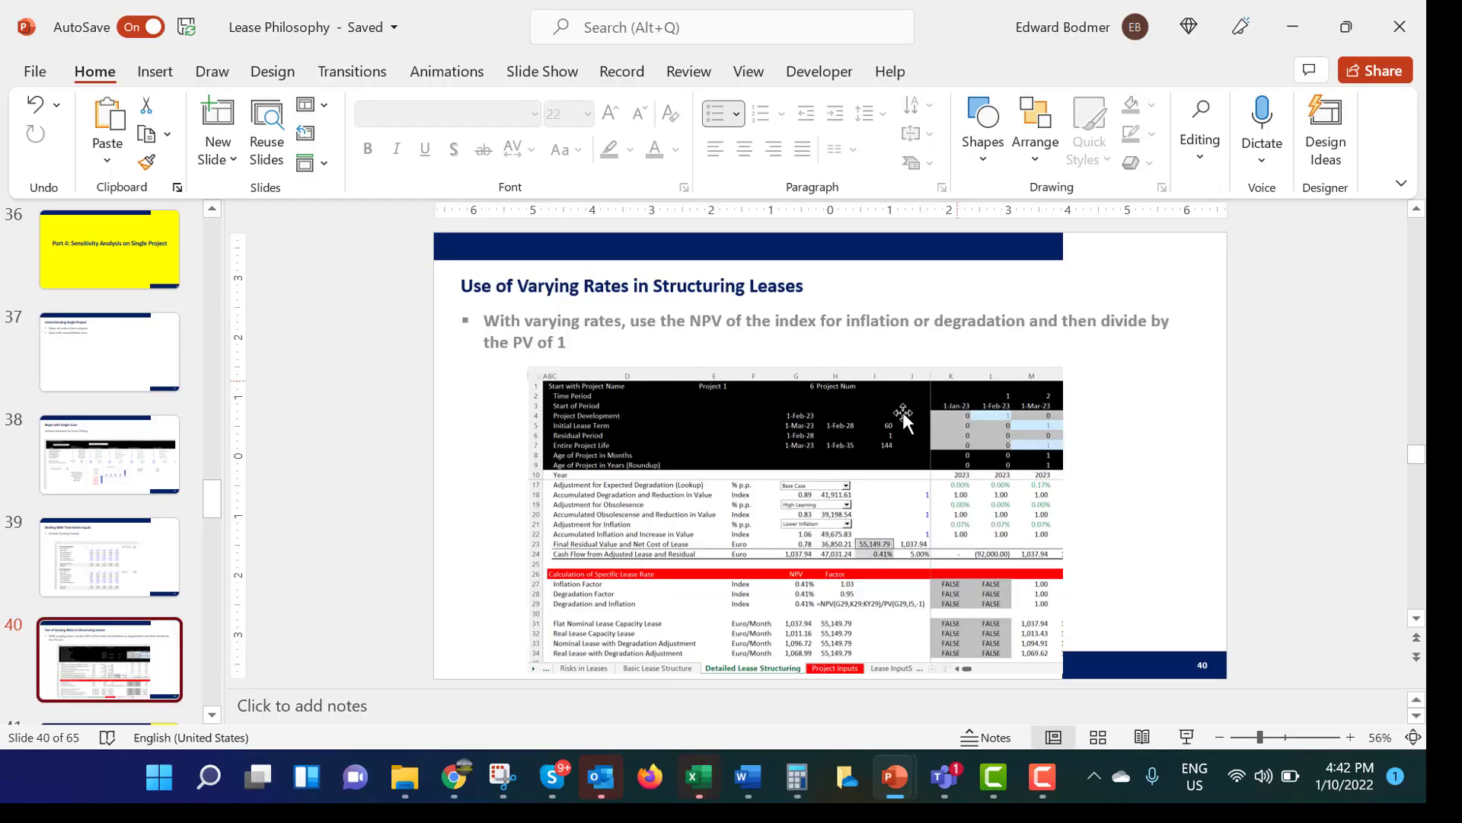
Switch to the Lease Analysis Portfolio Advanced workbook in Excel and dismiss the formula reference warning
click(693, 775)
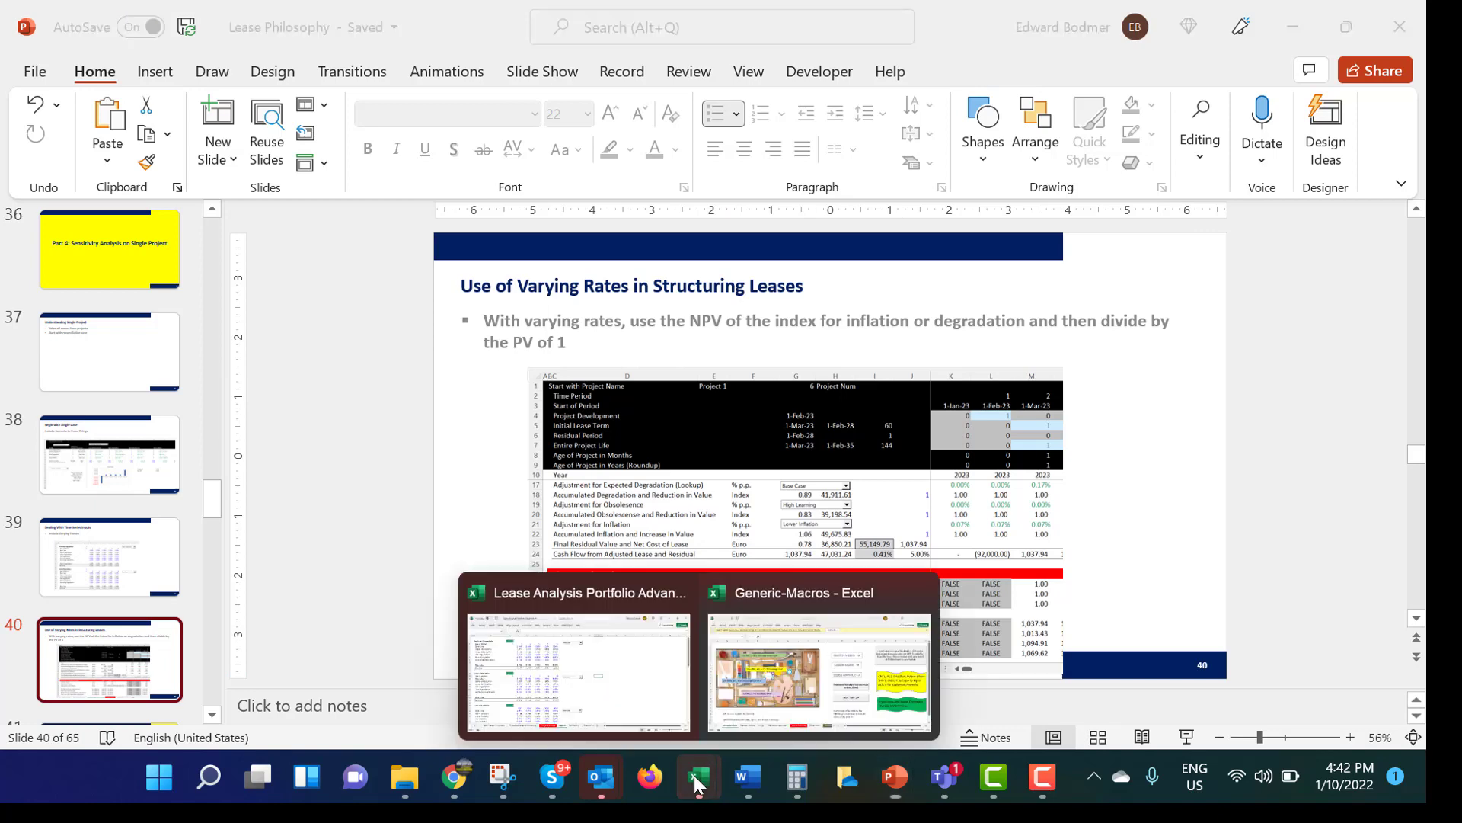
click(649, 632)
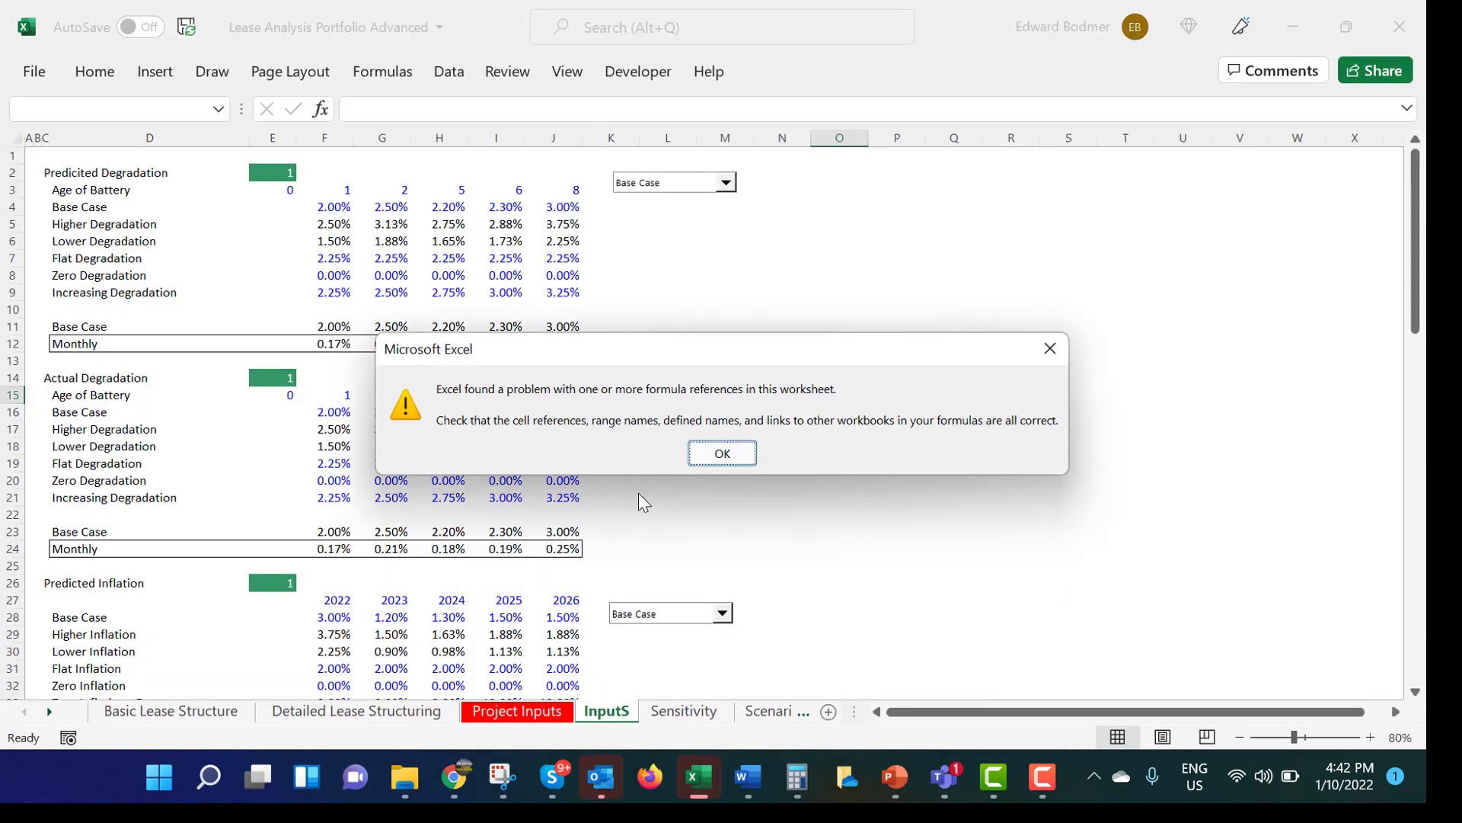
key(Return)
click(696, 446)
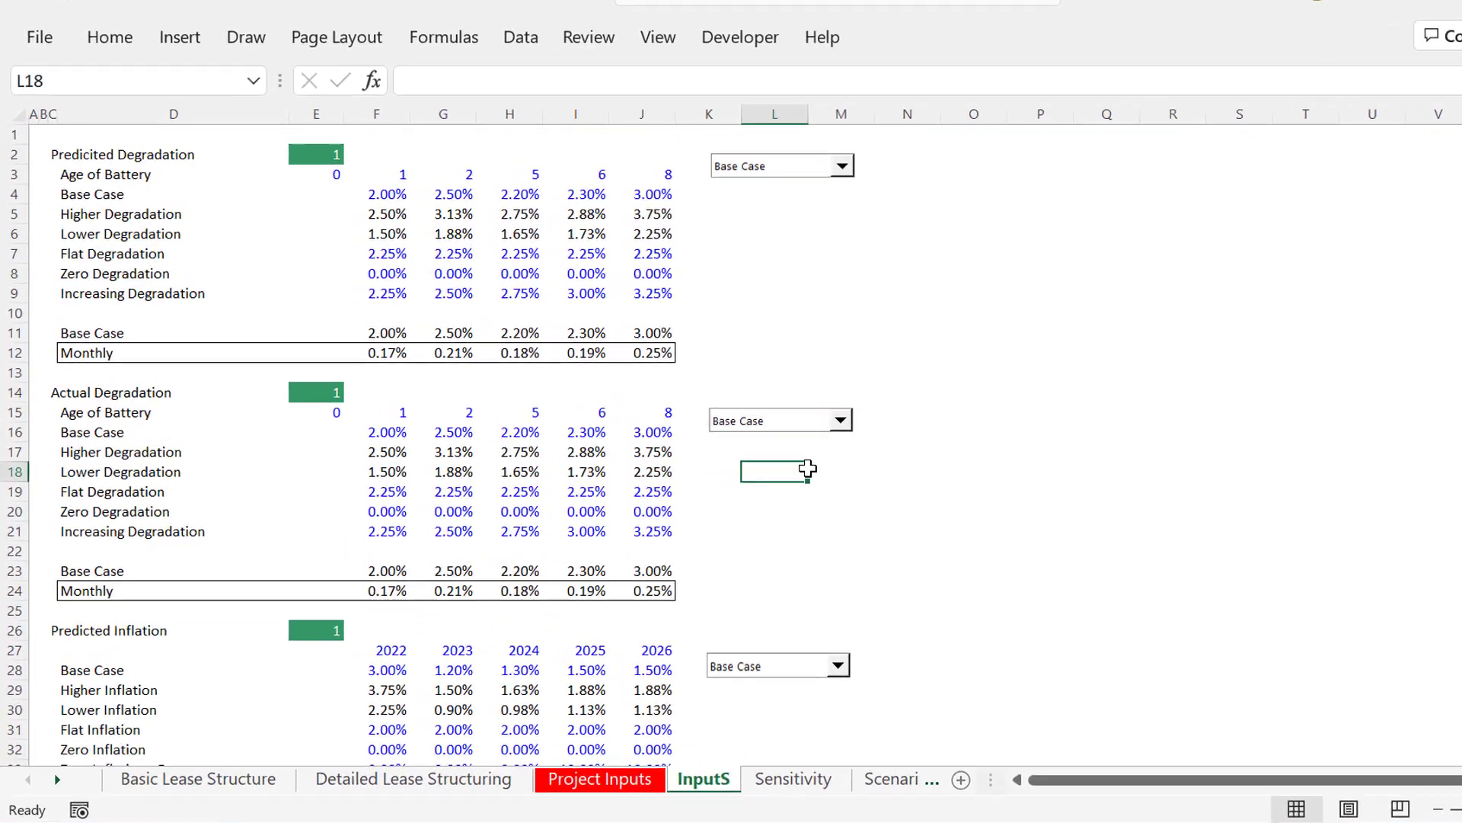
click(308, 30)
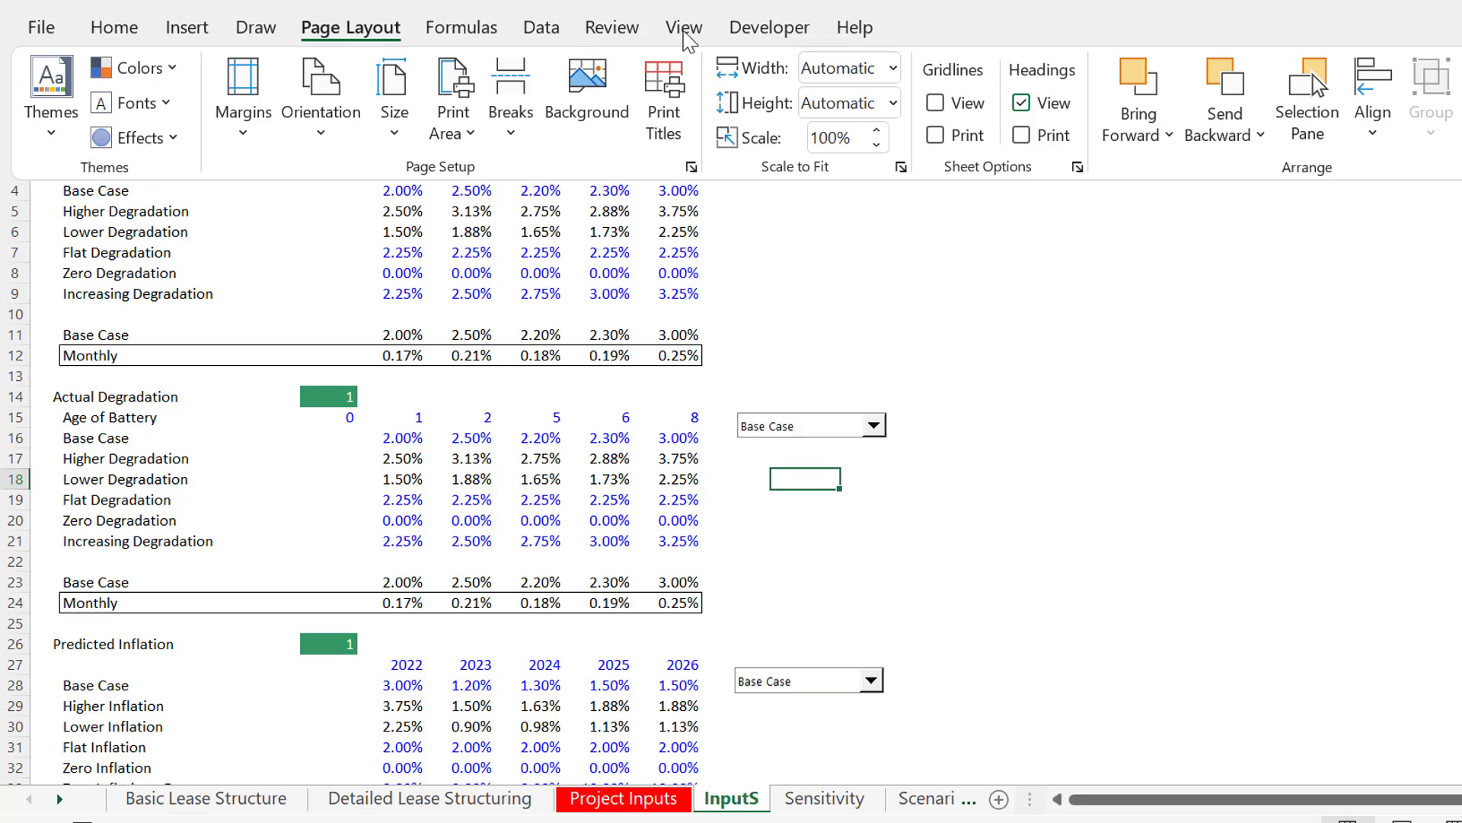
click(461, 31)
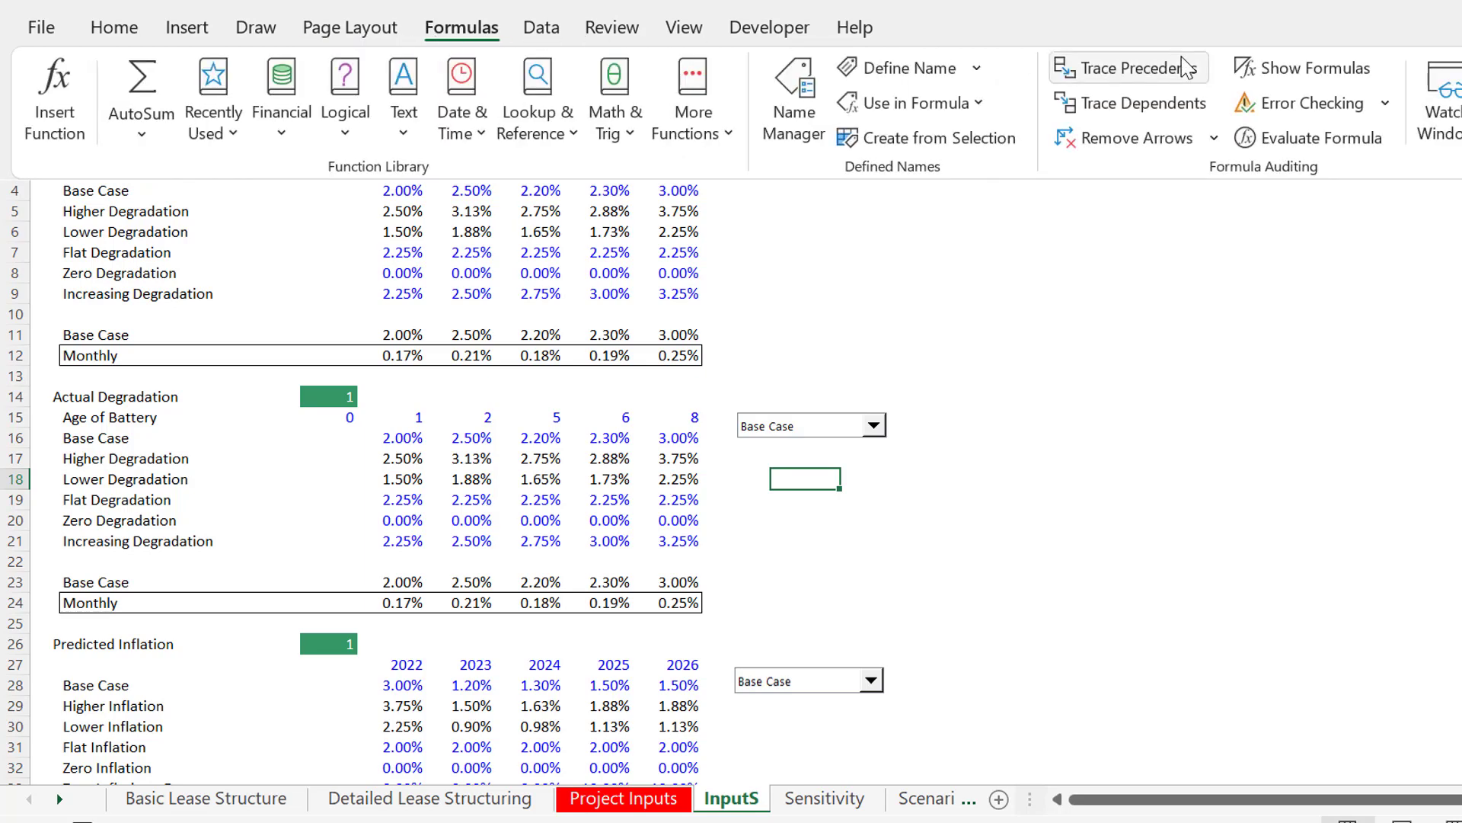
click(1386, 102)
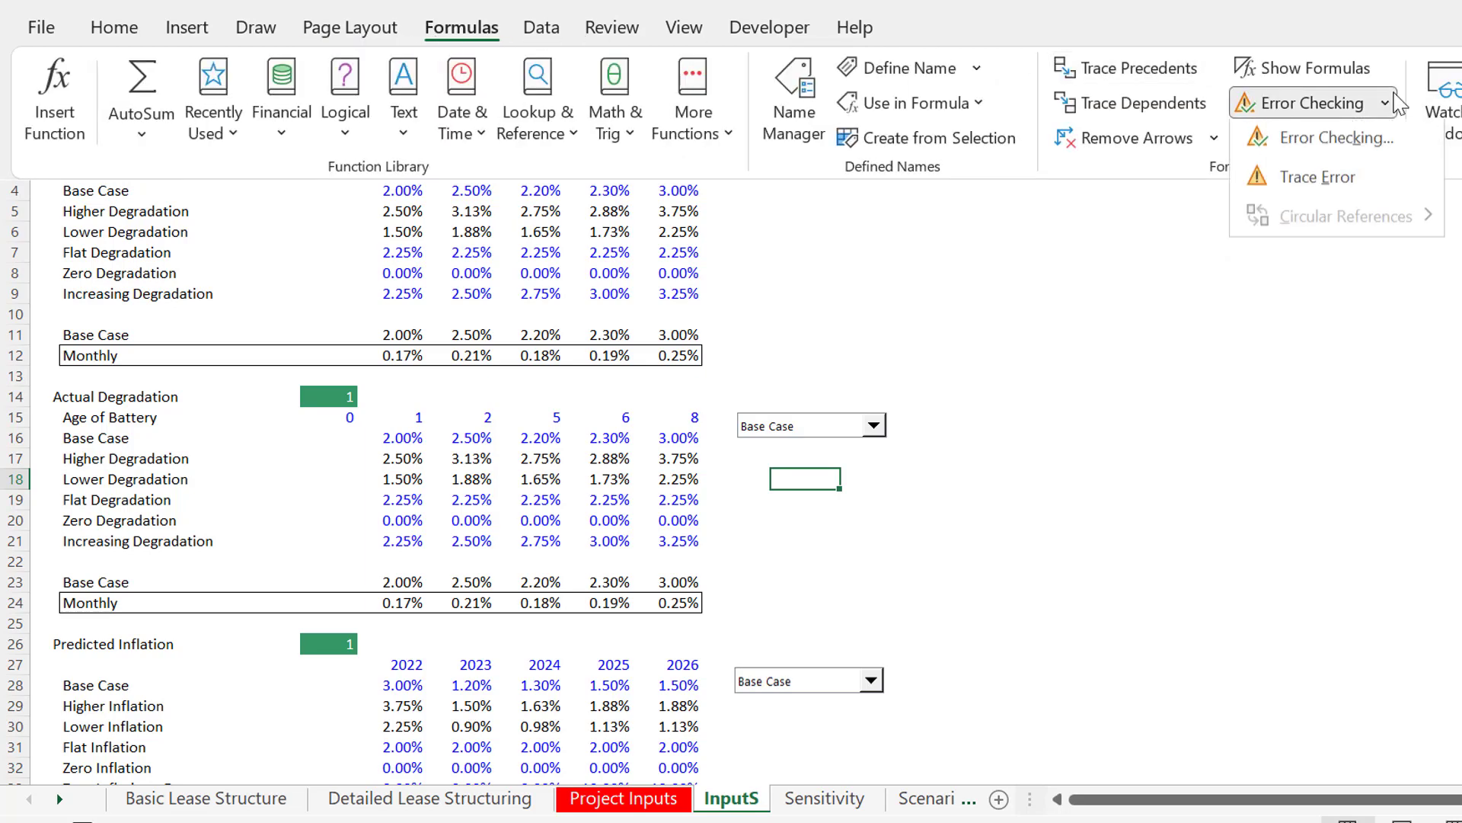
click(1287, 360)
click(1151, 372)
click(1151, 371)
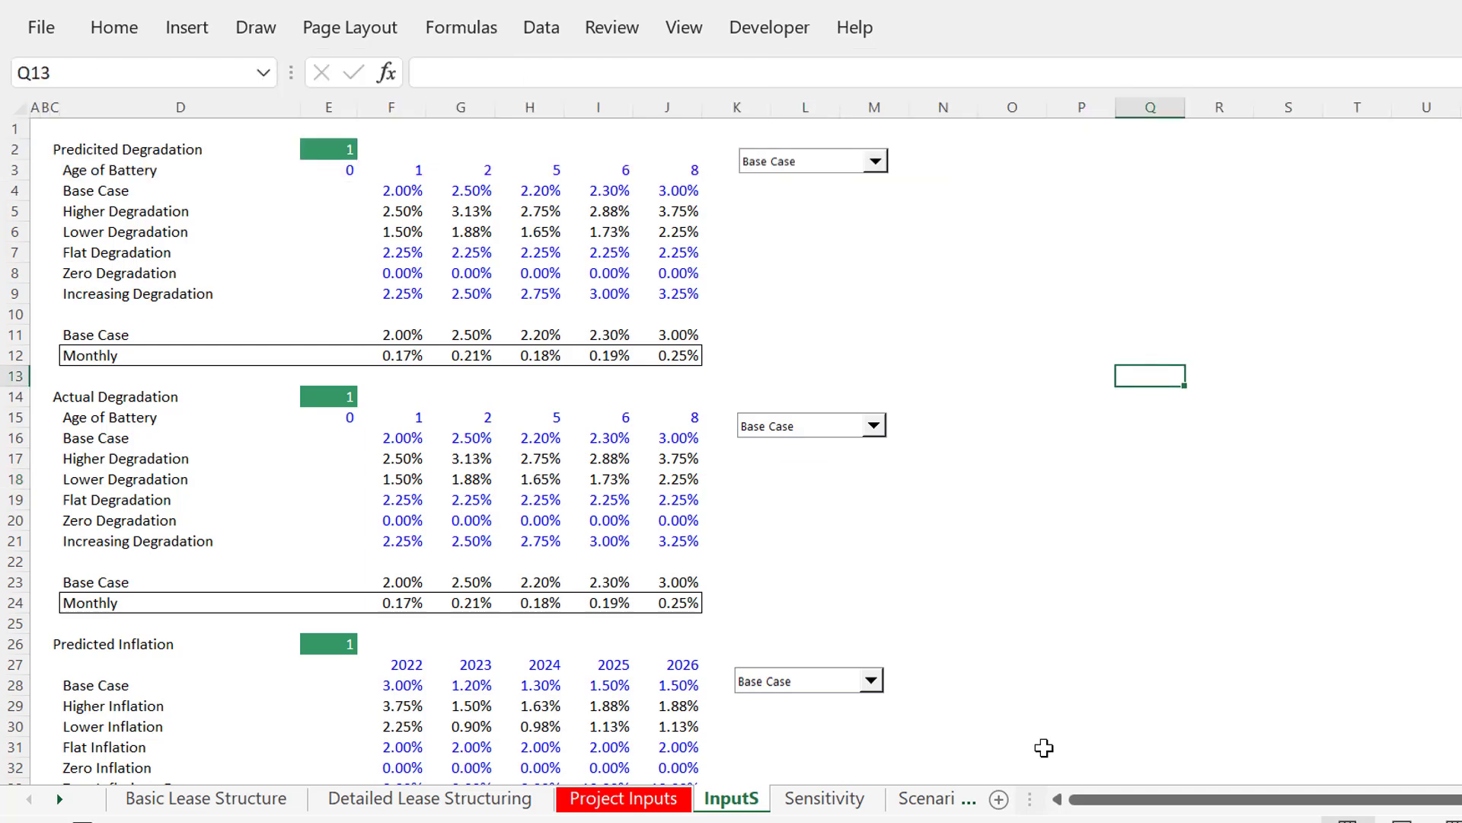
View the Introduction sheet of the Generic-Macros workbook and return to the lease analysis workbook
click(843, 822)
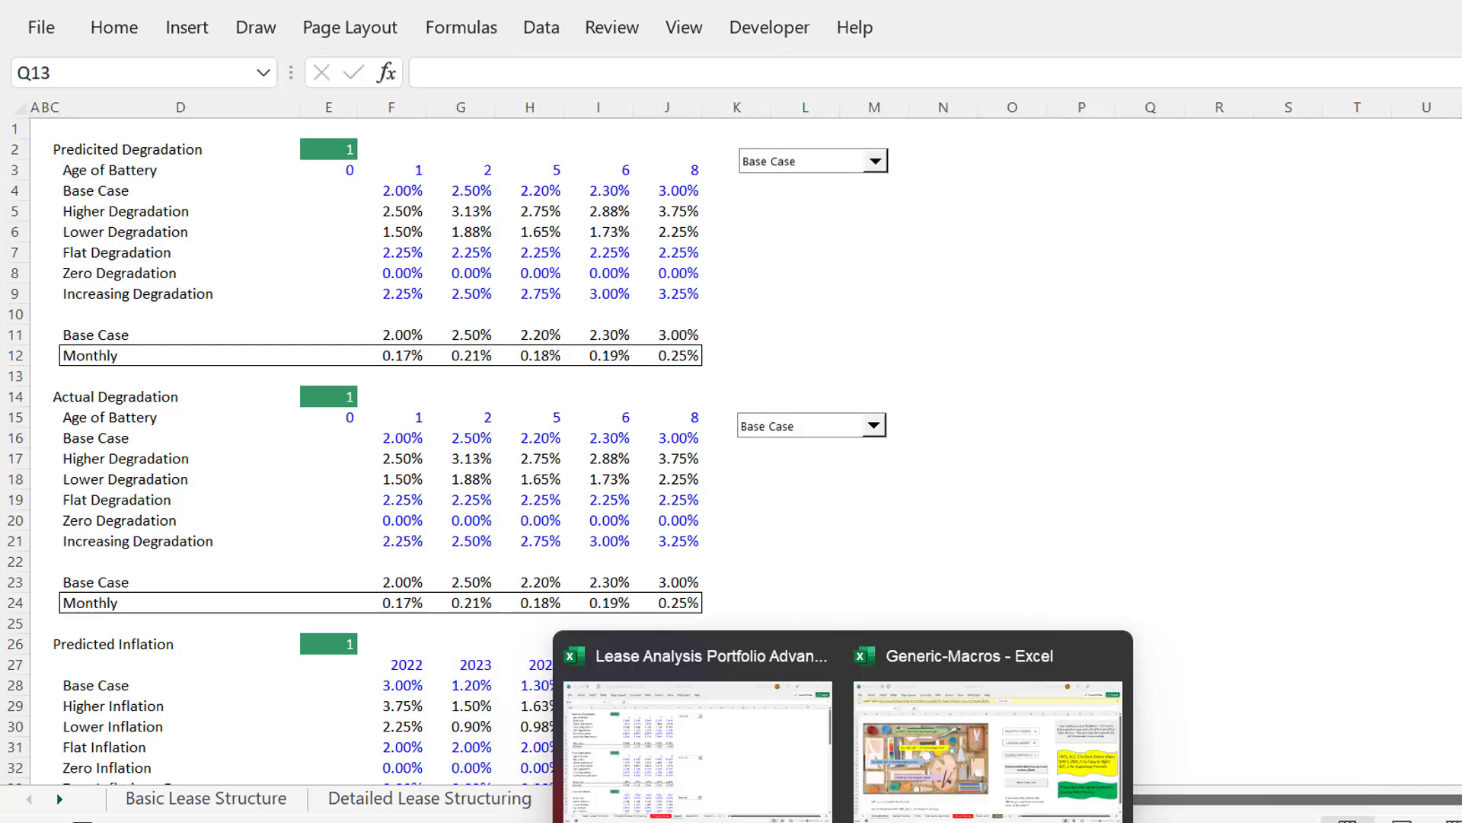
click(1085, 727)
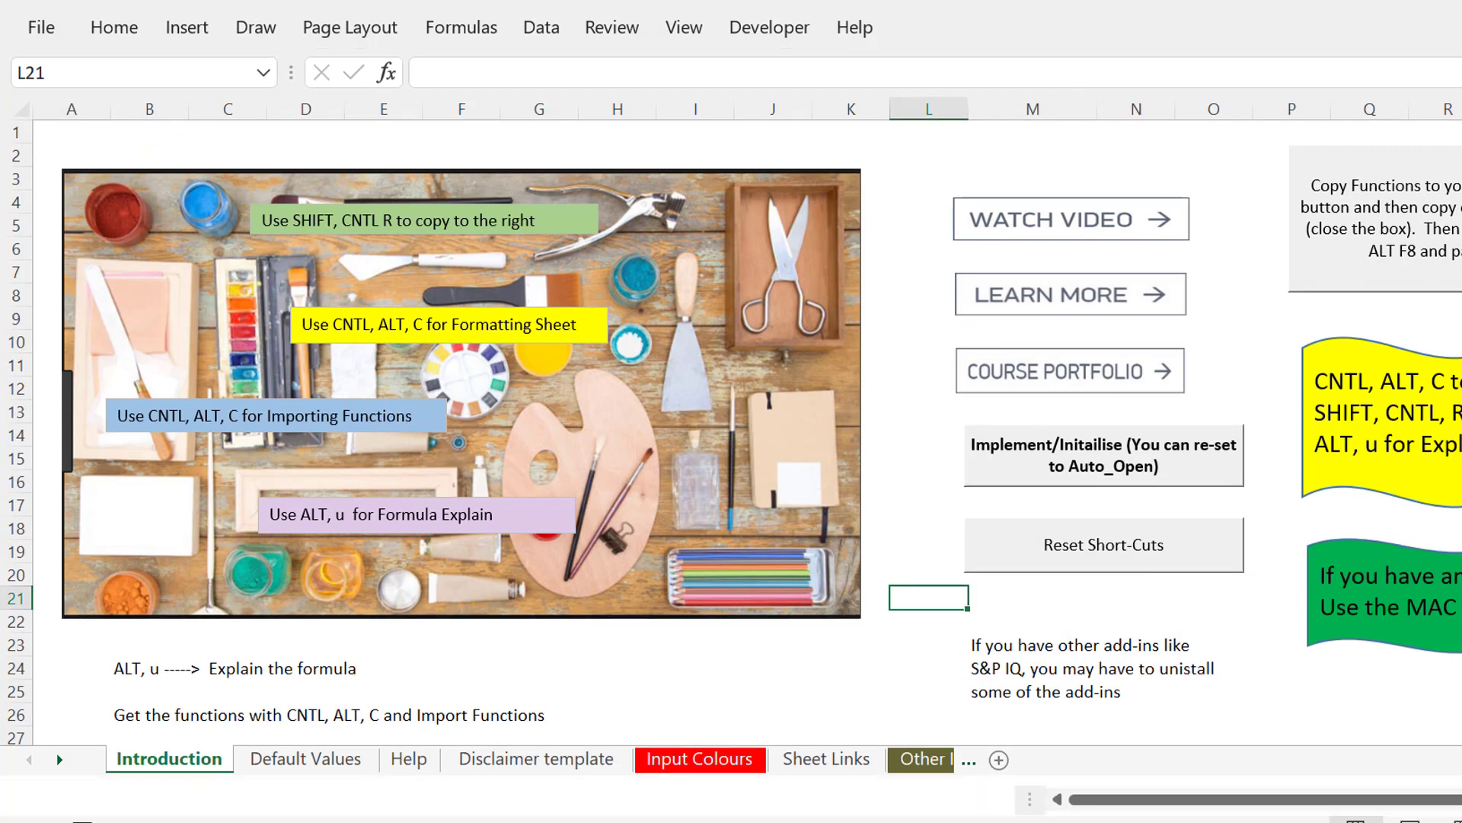
click(879, 641)
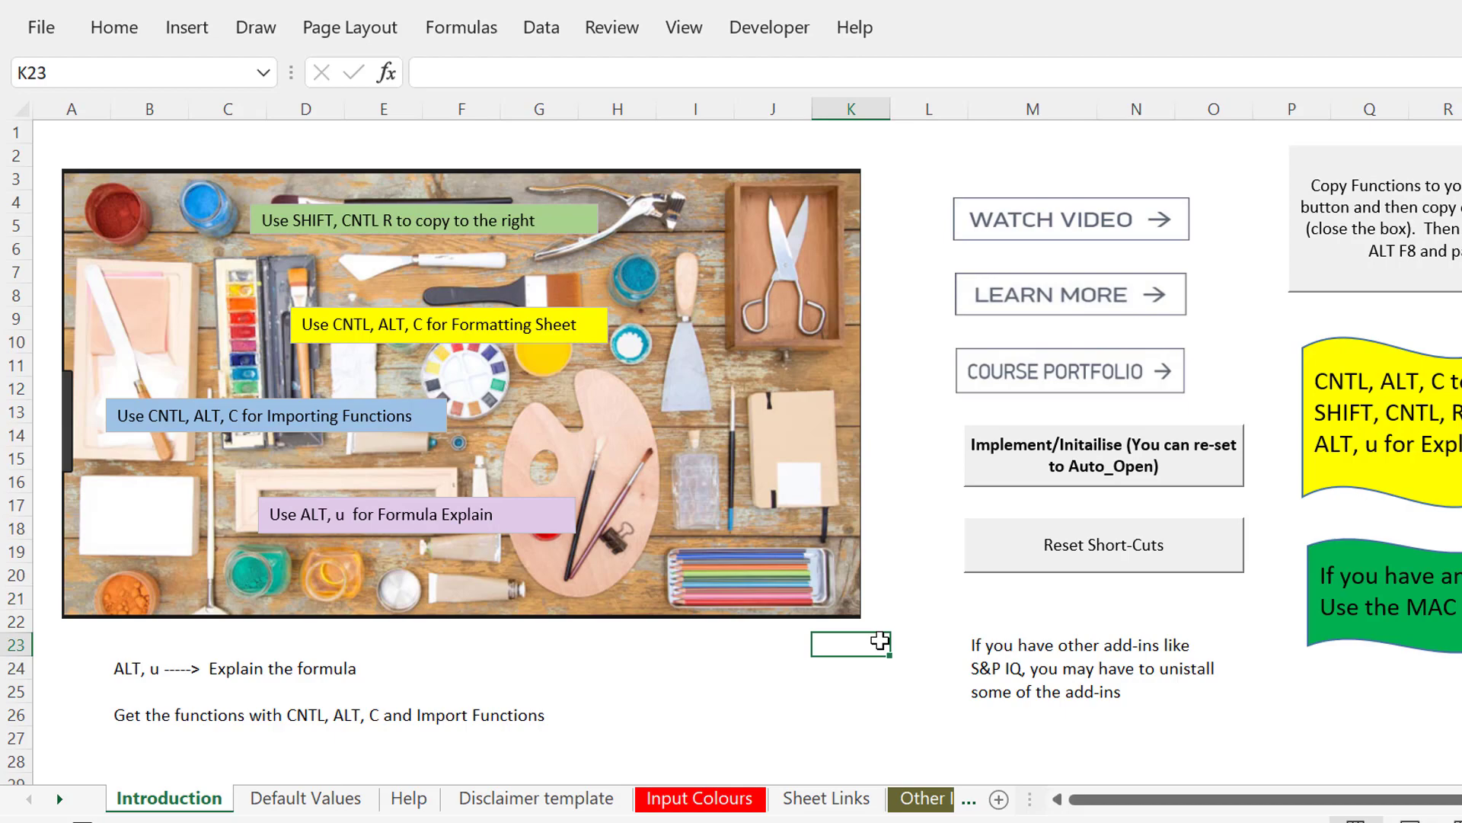
key(alt+Tab)
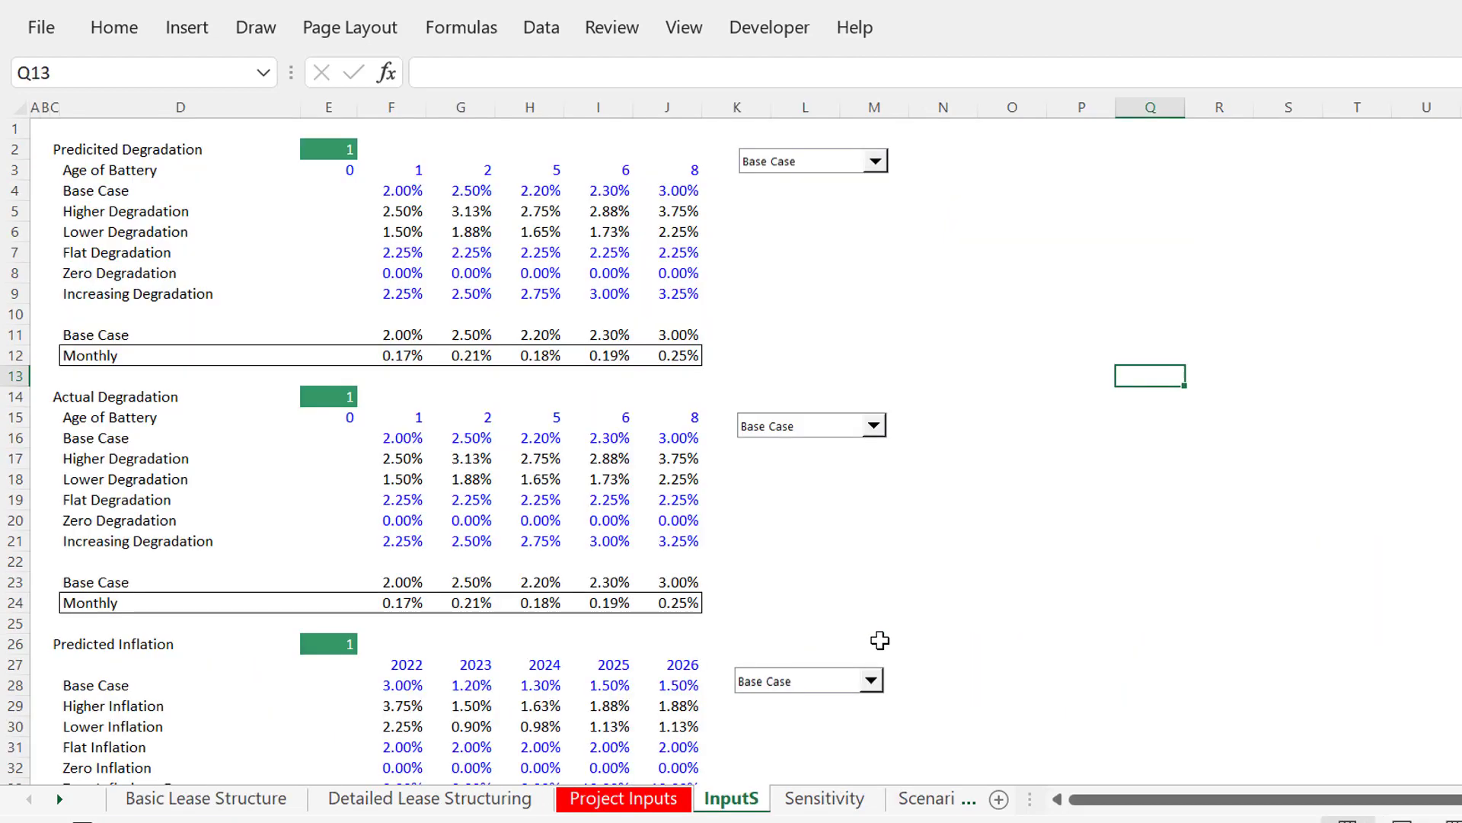
Go to the Sensitivity sheet and deselect the scenario drop-down above the case columns
scroll(879, 640, down, 10)
scroll(880, 640, up, 10)
key(ctrl+Page_Down)
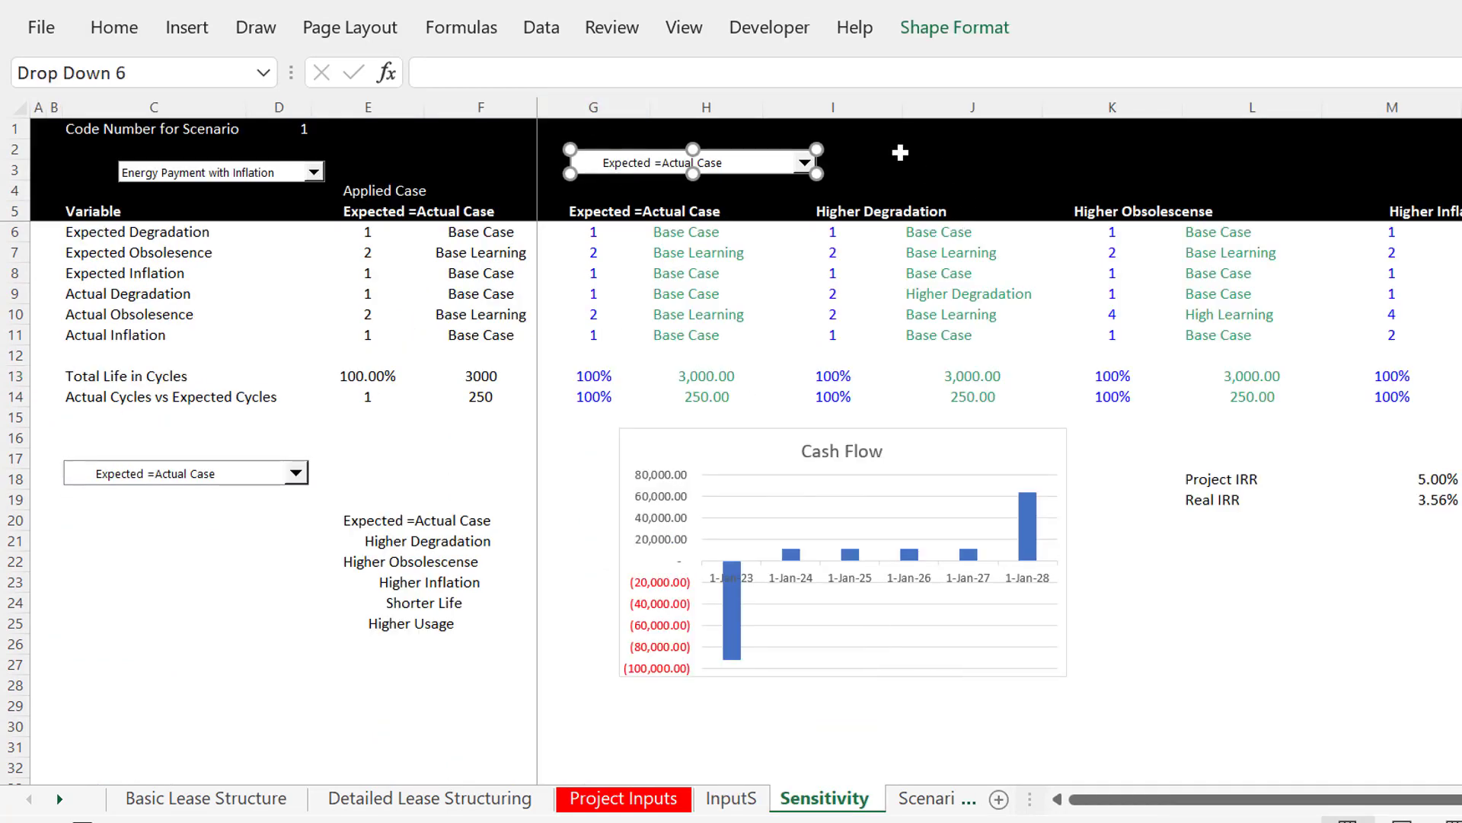
click(895, 151)
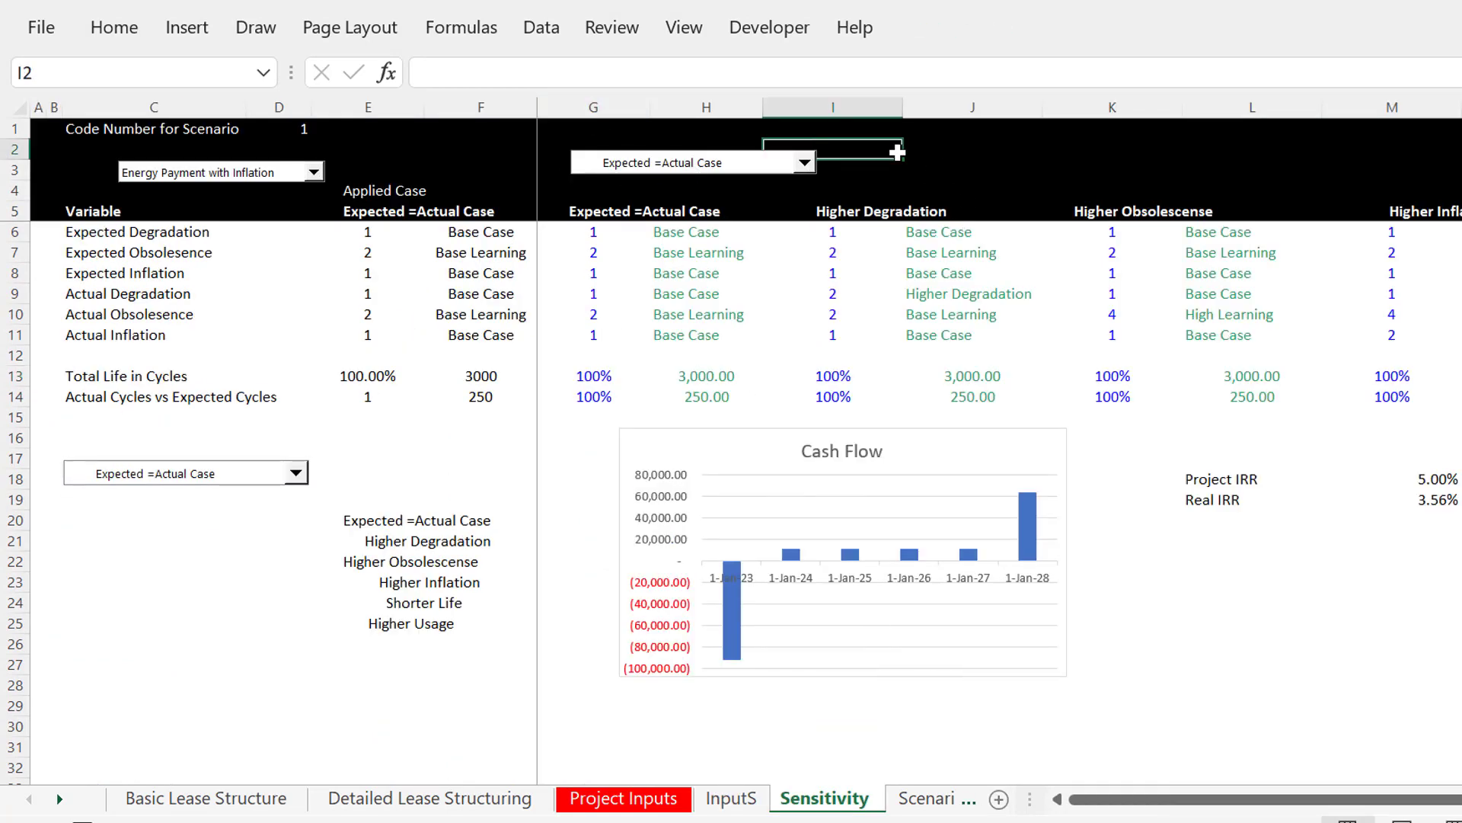
Examine the Higher Degradation scenario codes and the CHOOSE formulas for expected degradation and obsolescence in the Applied Case column
key(Down)
key(Down)
key(Down)
key(Down)
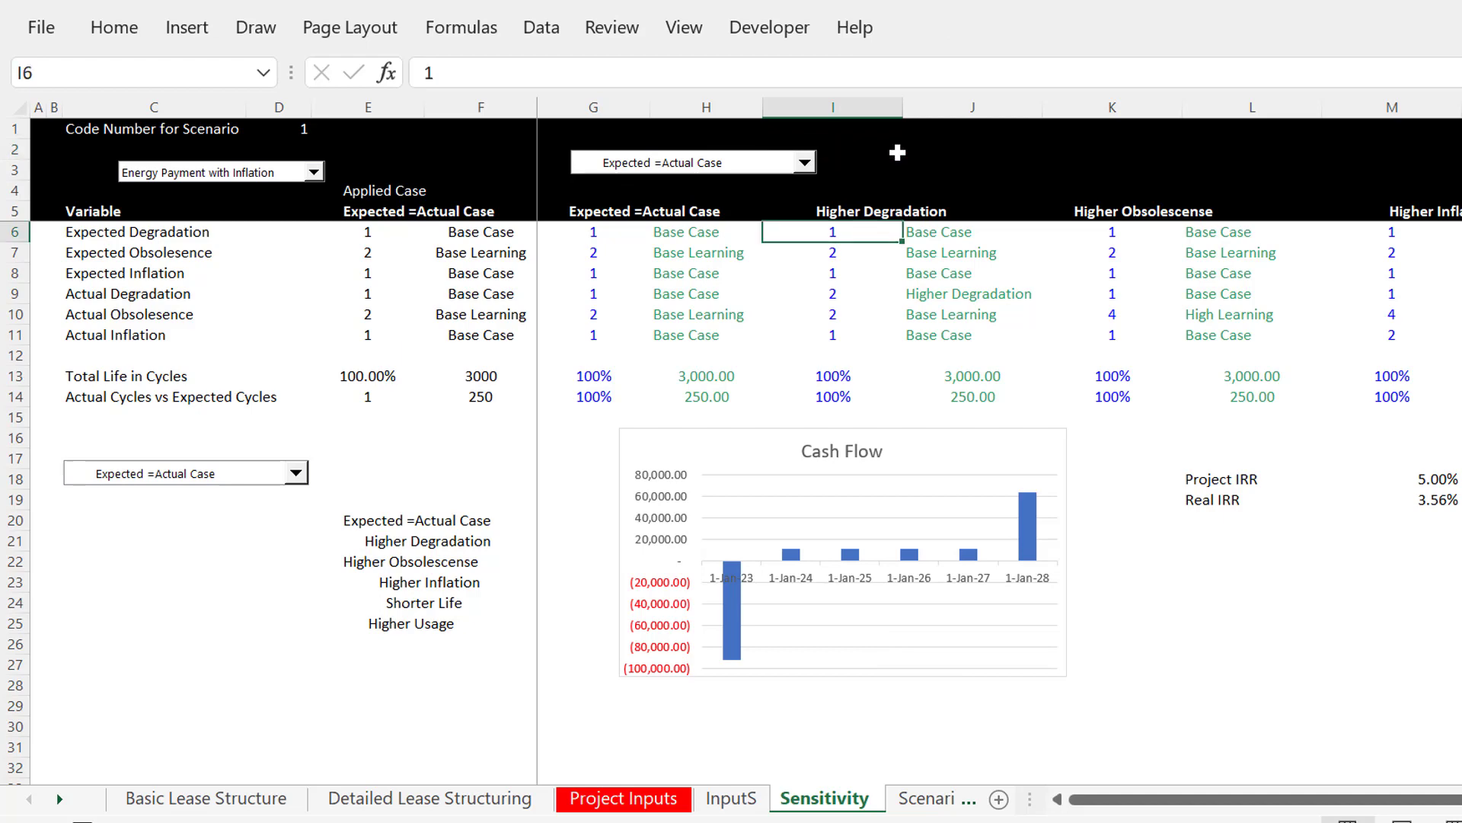
key(Down)
key(Left)
key(Up)
key(Left)
key(Left)
key(Left)
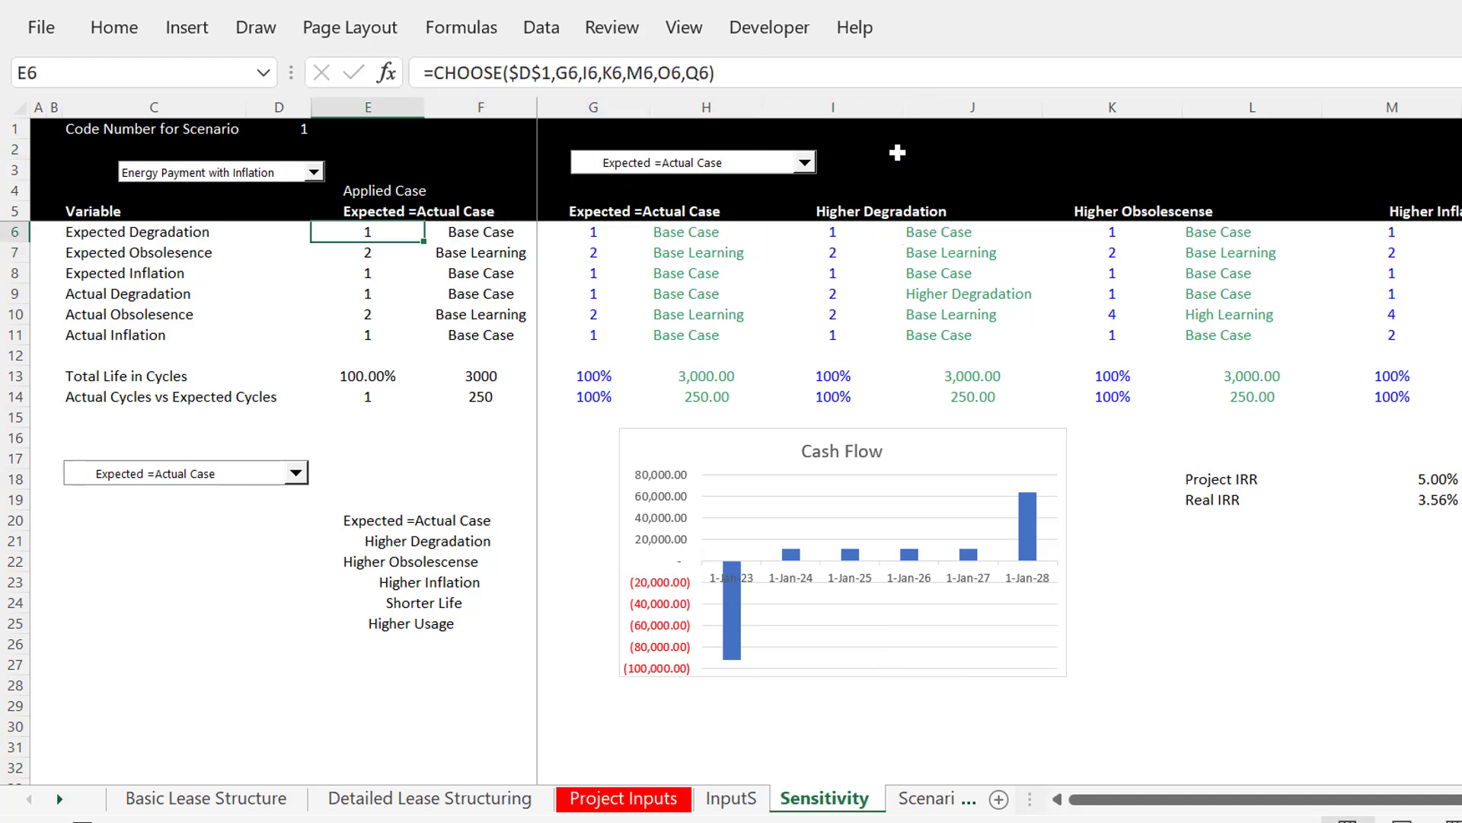
key(Down)
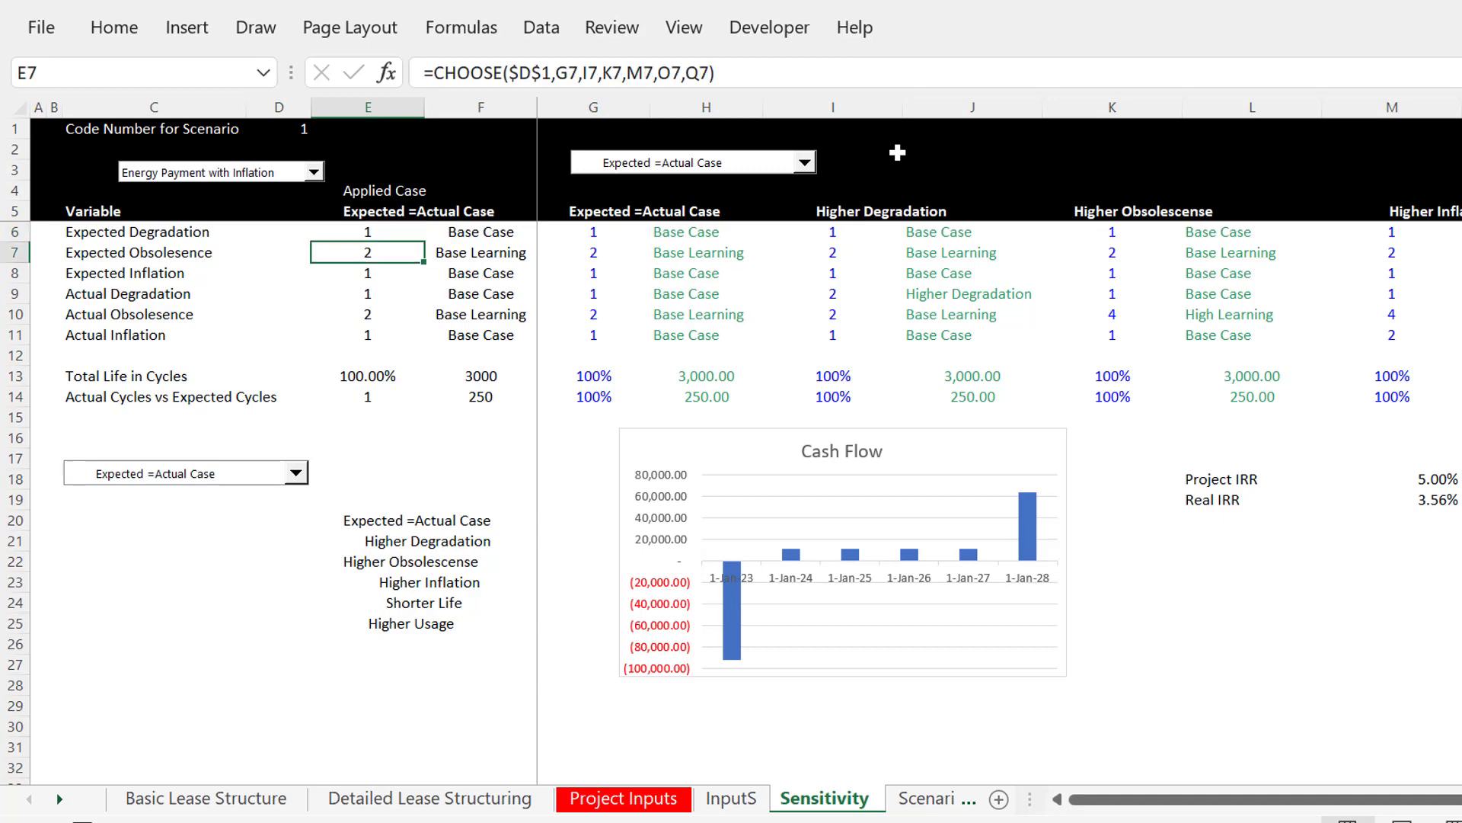
Return to the InputS sheet and examine the Base Case rates by battery age under Predicted Degradation
key(ctrl+Page_Up)
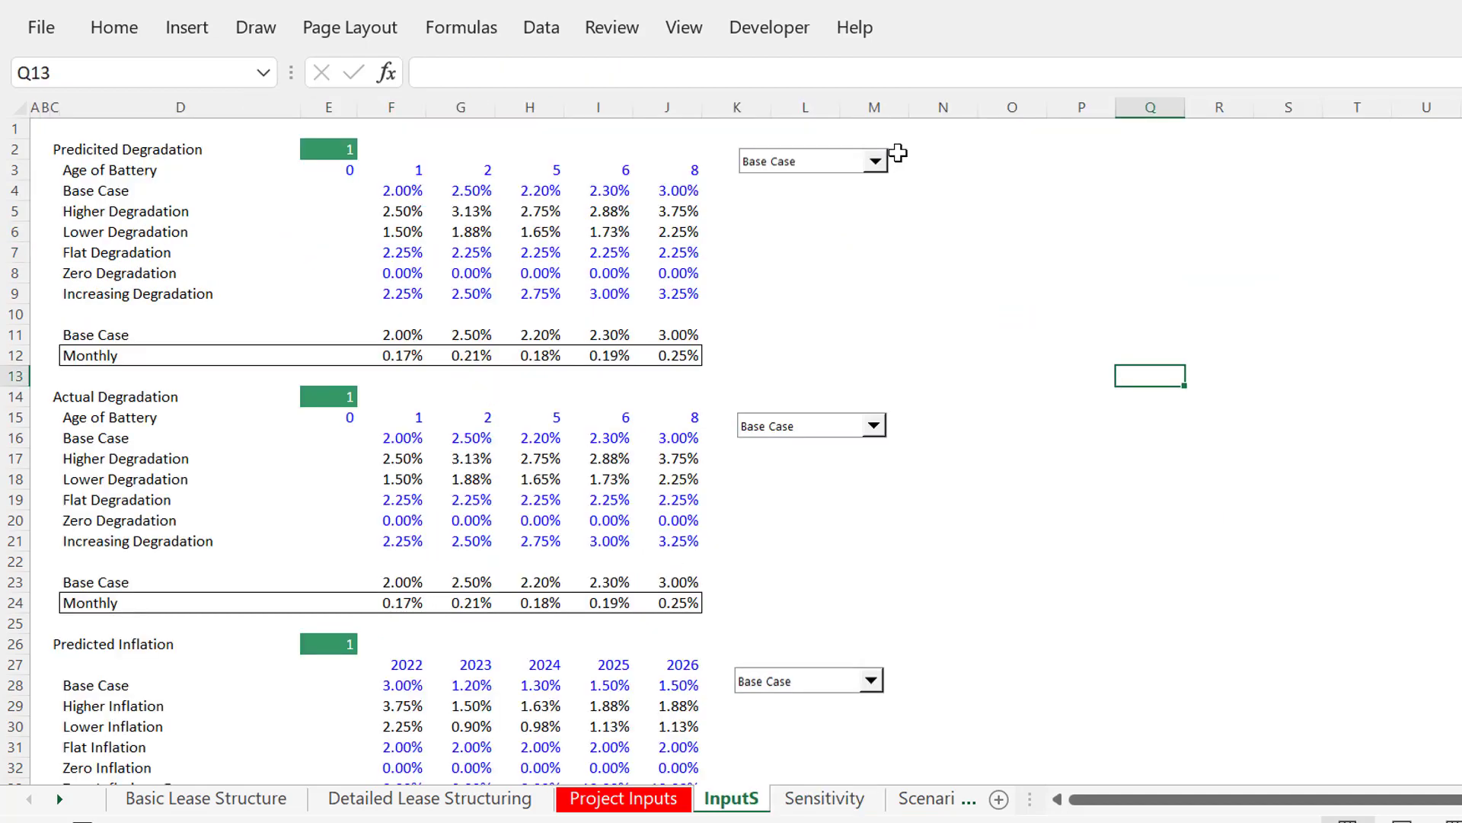
click(278, 226)
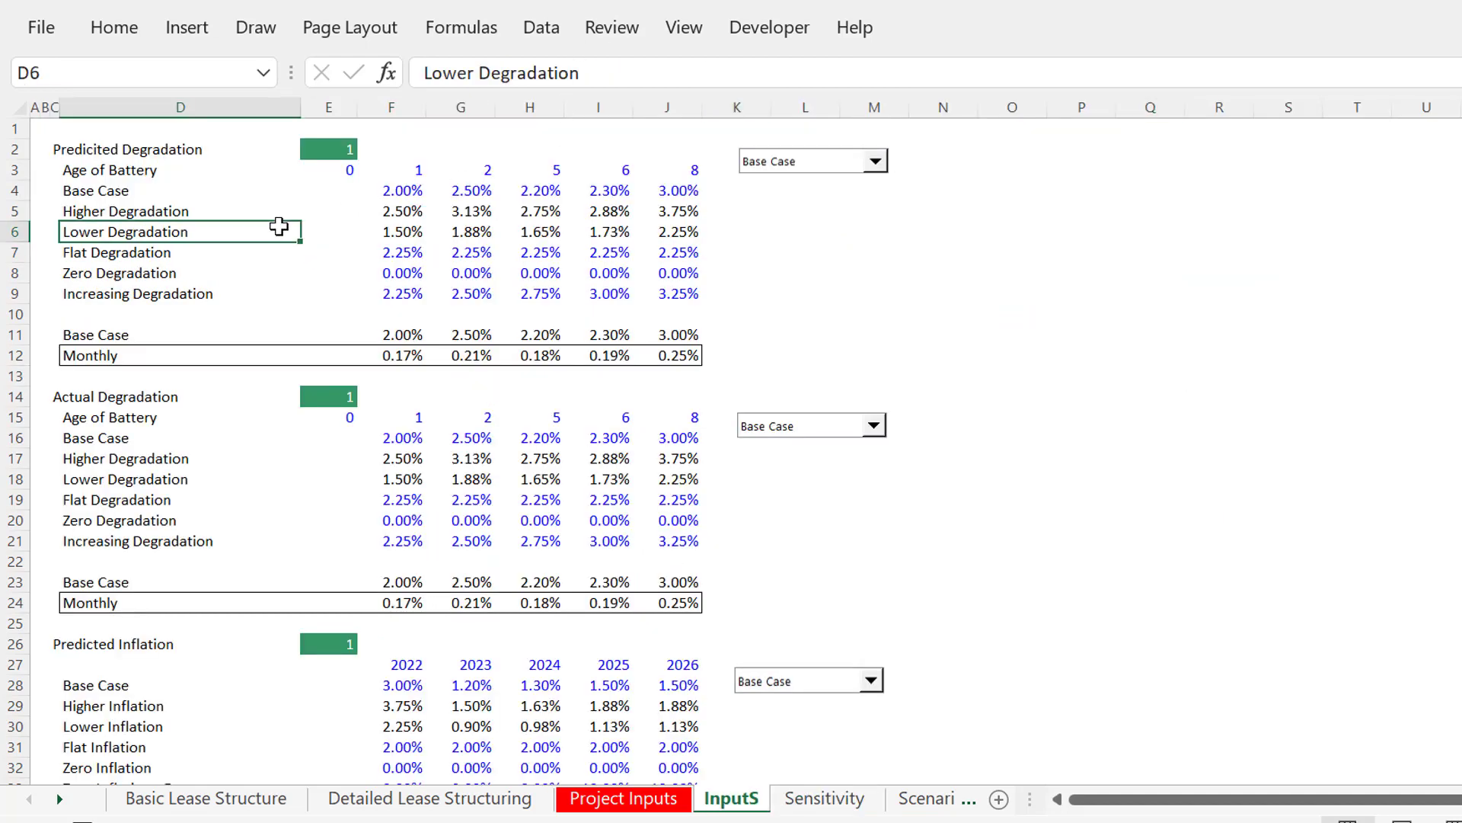
key(Up)
key(Up)
key(Right)
key(Right)
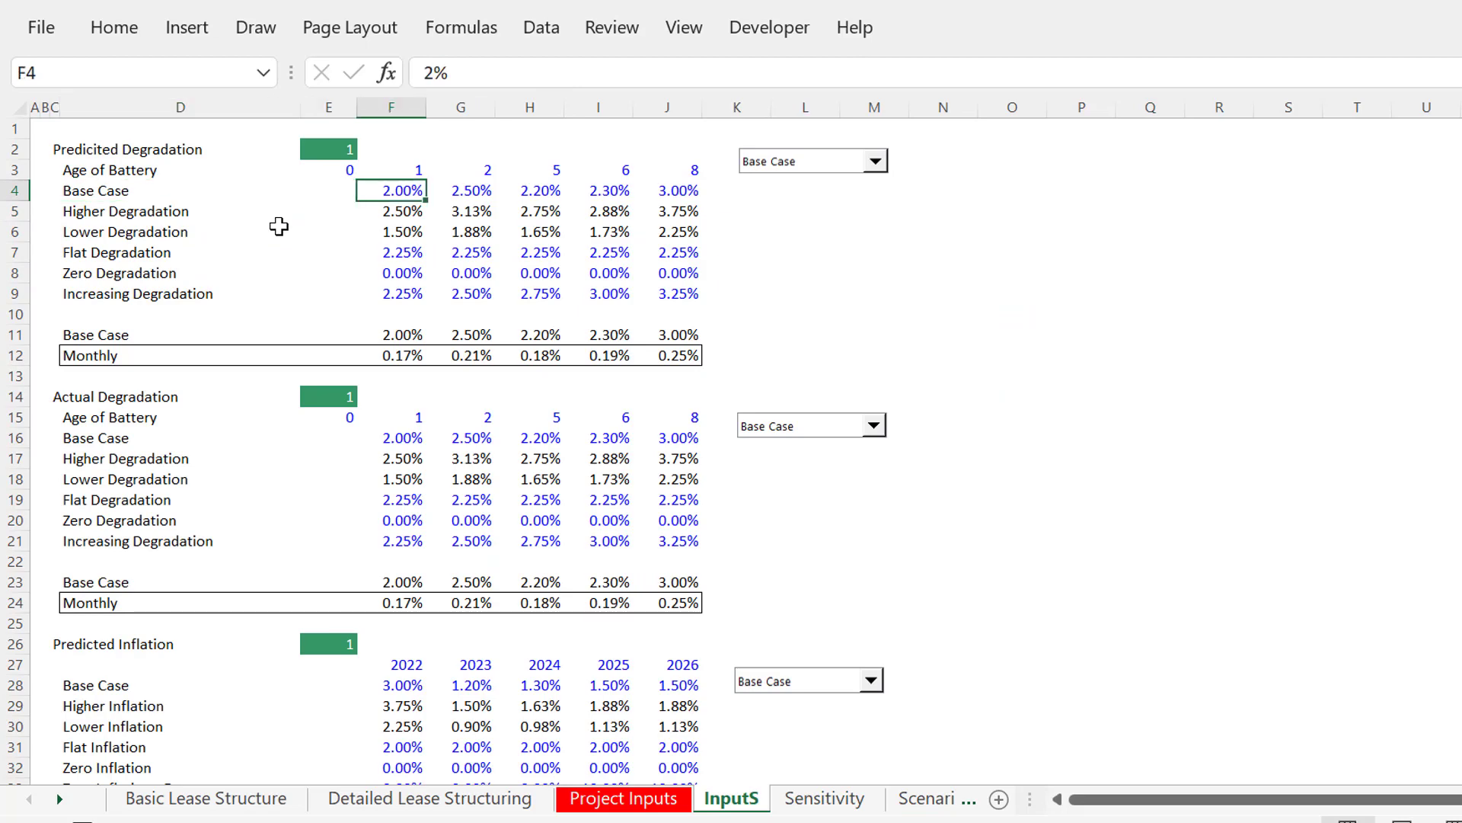
key(Right)
key(Right)
key(Right)
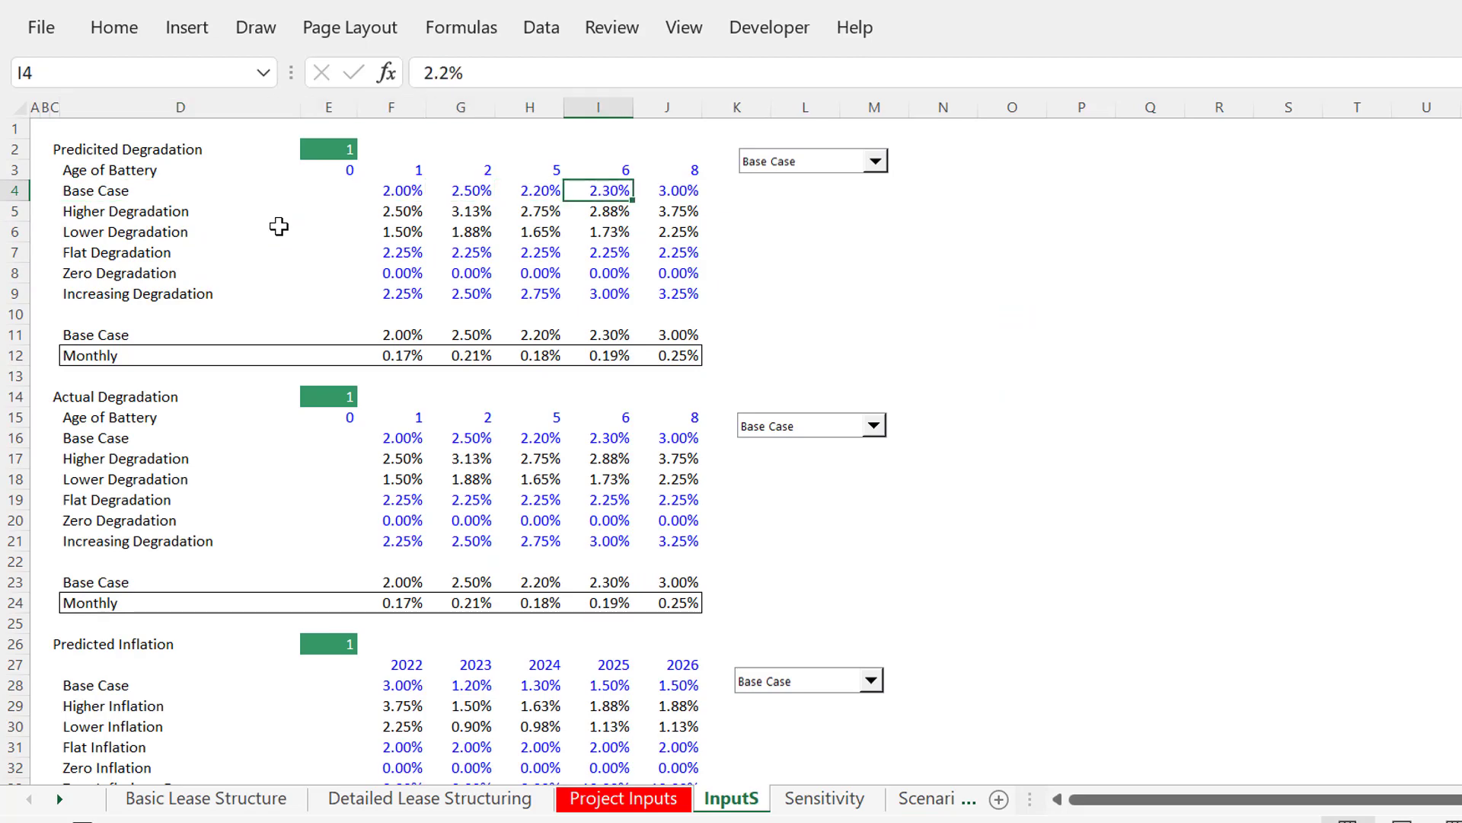
Inspect the first-year column of the Predicted Degradation block, from the Lower Degradation formula down past the Monthly row
key(Left)
key(Left)
key(Left)
key(Down)
key(Down)
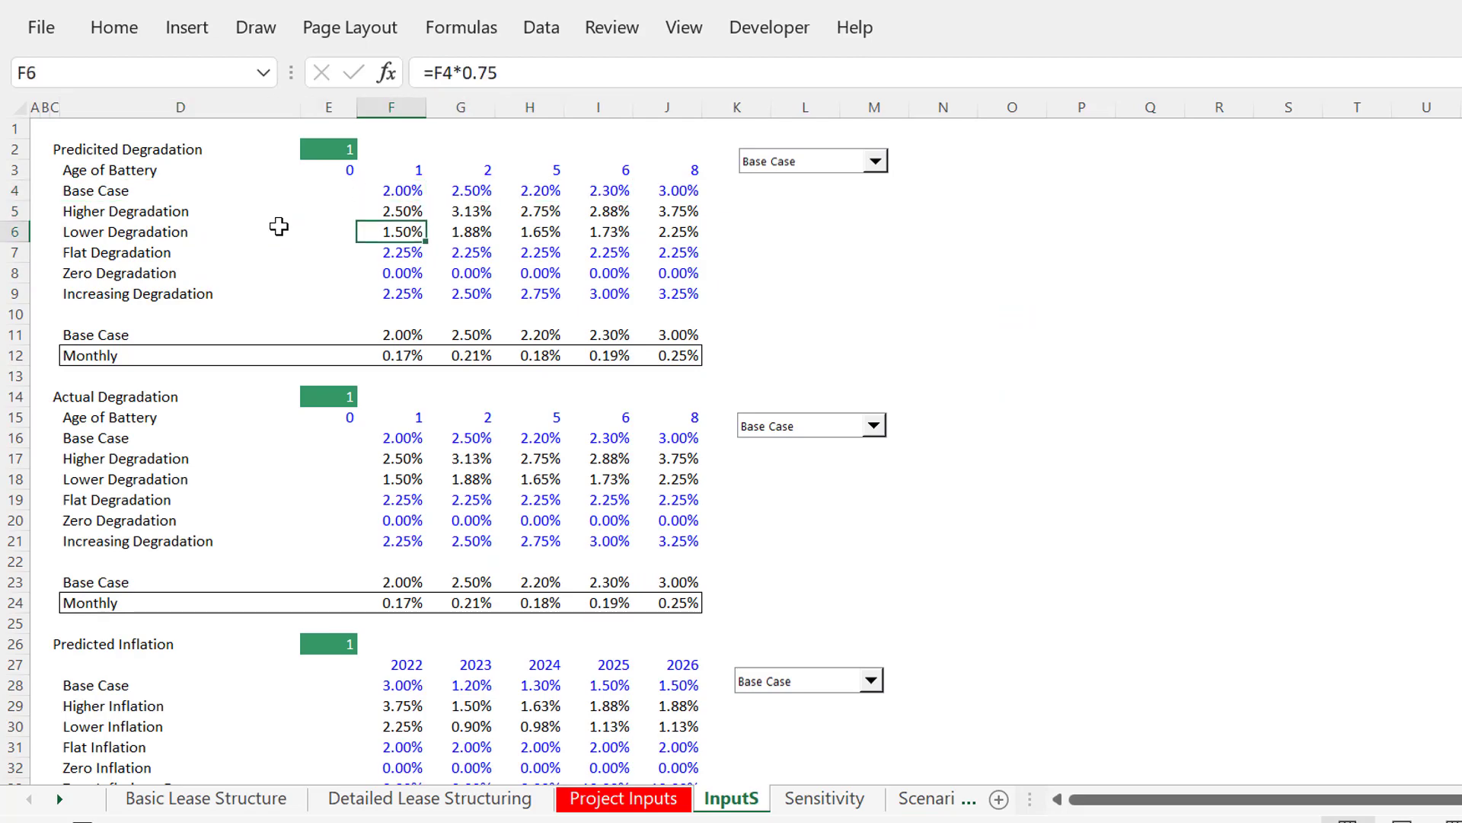
key(Down)
key(Down)
key(Down)
key(Down)
key(Down)
key(Down)
key(Down)
key(Down)
key(Down)
key(Down)
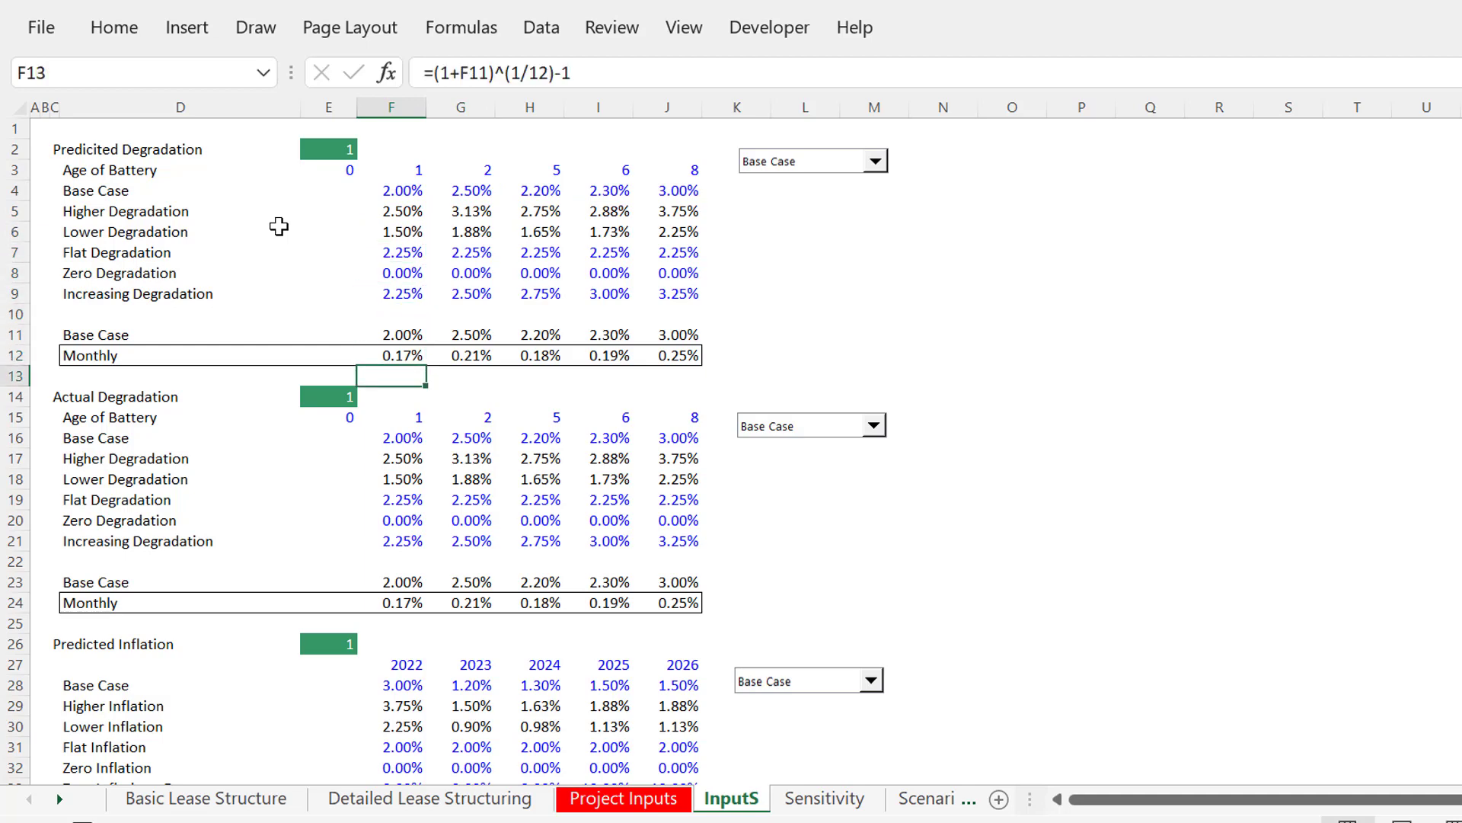
Examine the Base Case rates across the battery ages in the Actual Degradation block
key(Down)
key(Down)
key(Up)
key(Up)
key(Right)
key(Right)
key(Right)
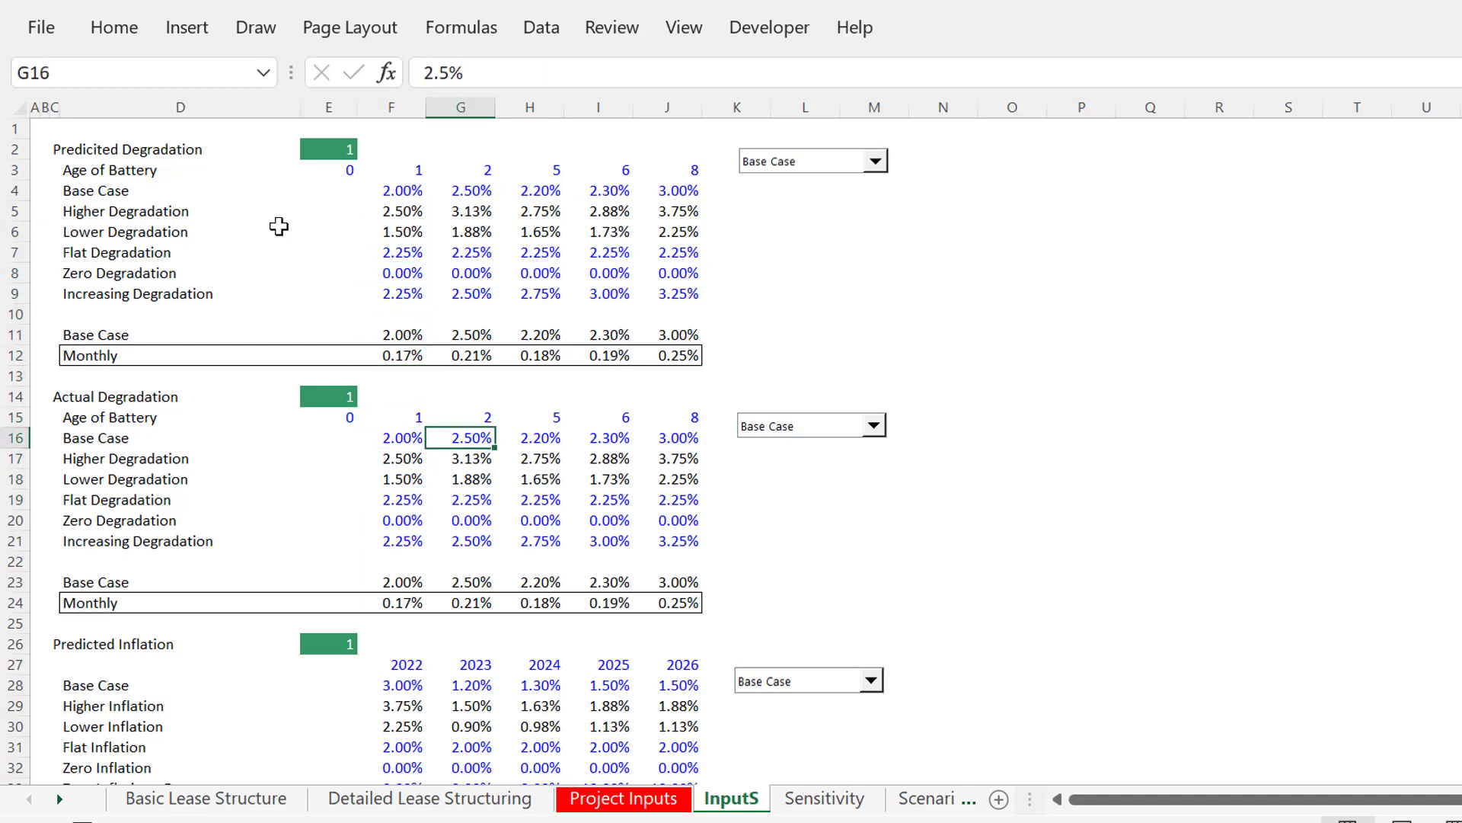
key(Right)
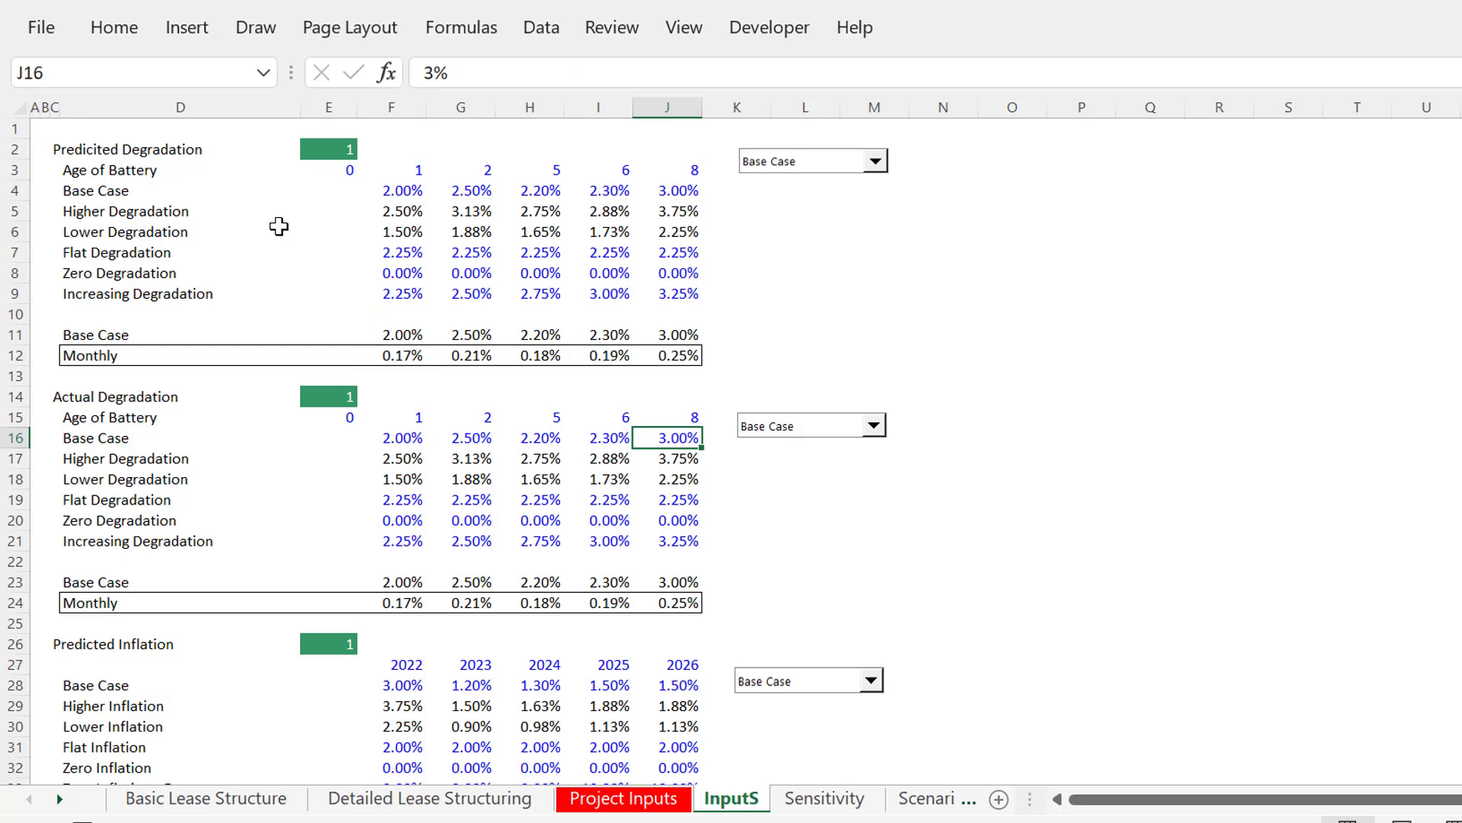
Inspect the Lower Degradation and Higher Degradation formulas across the battery ages in the Actual Degradation block
key(Down)
key(Down)
key(Left)
key(Left)
key(Left)
key(Left)
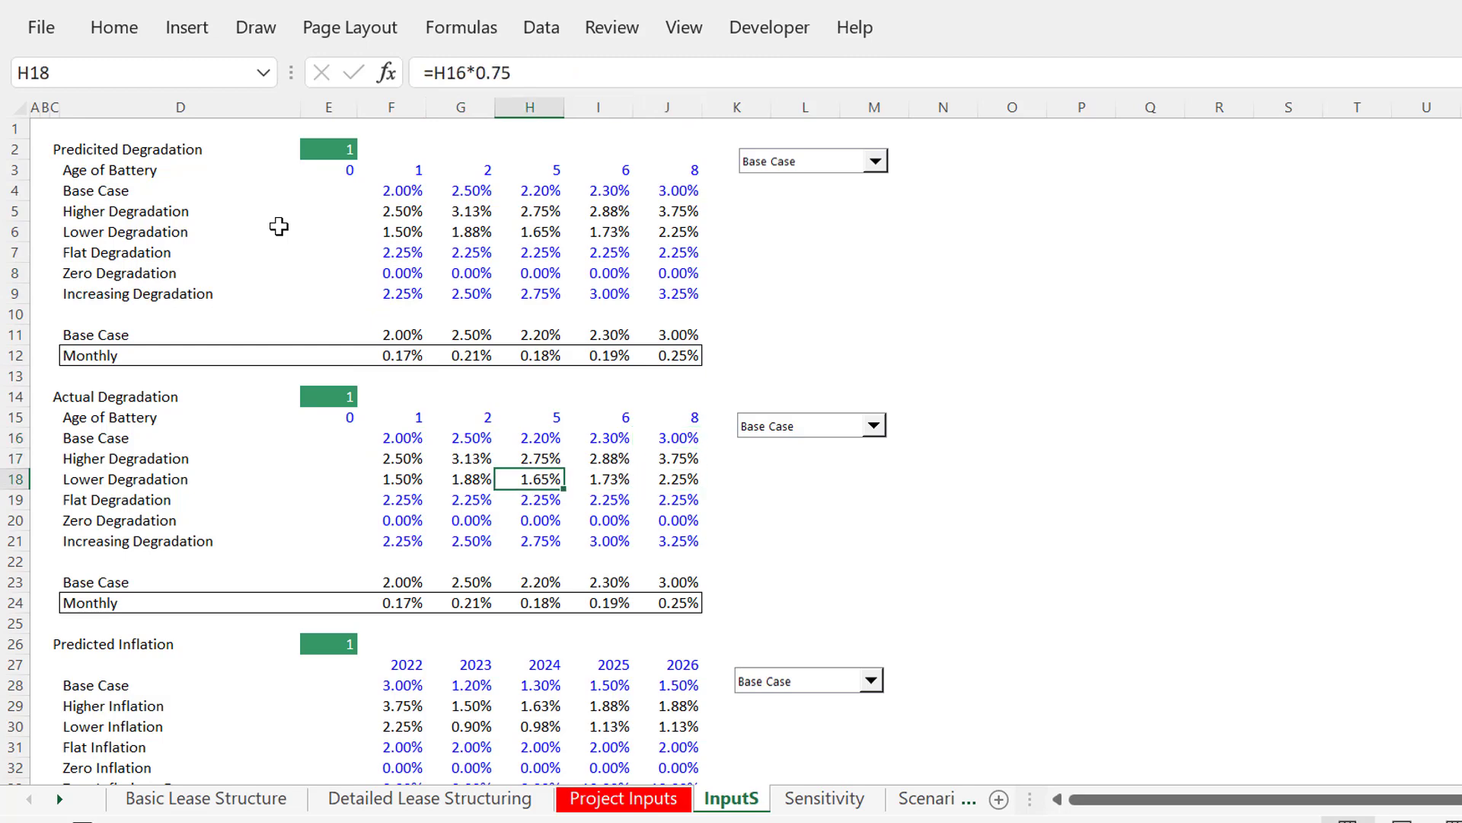
key(Up)
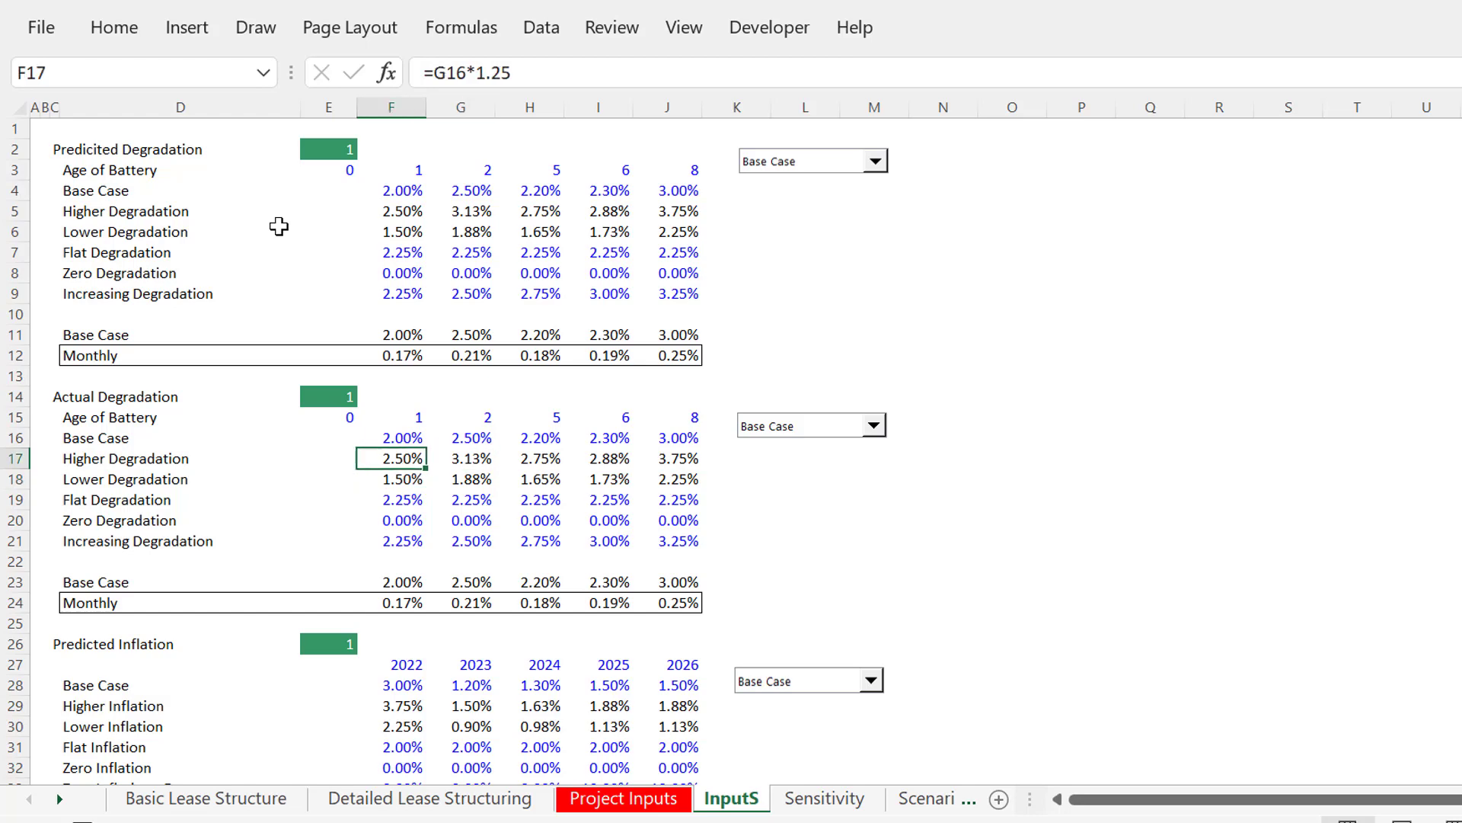
key(Right)
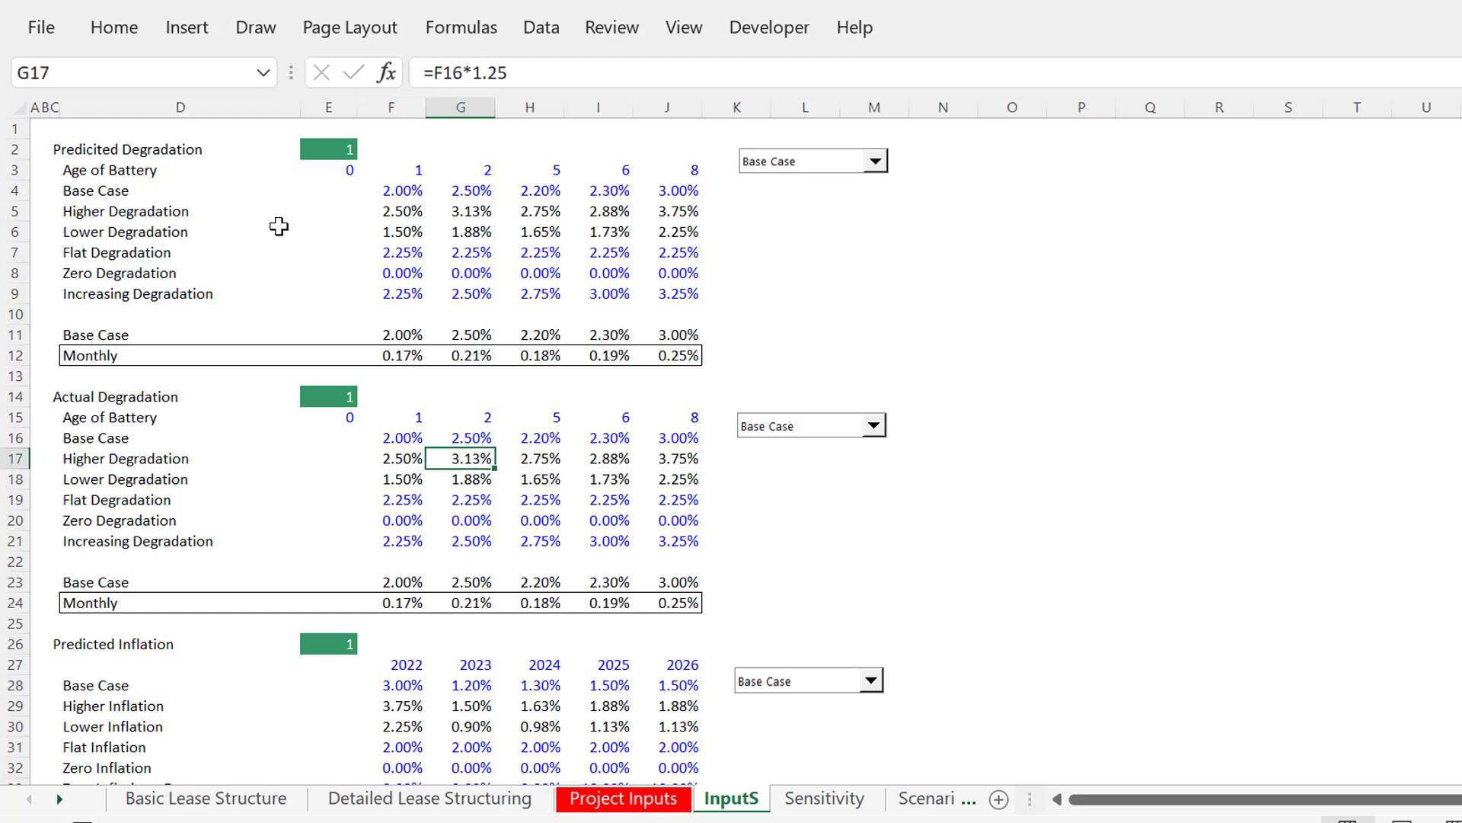
key(Right)
key(Right)
key(Right)
key(Left)
key(Left)
key(Left)
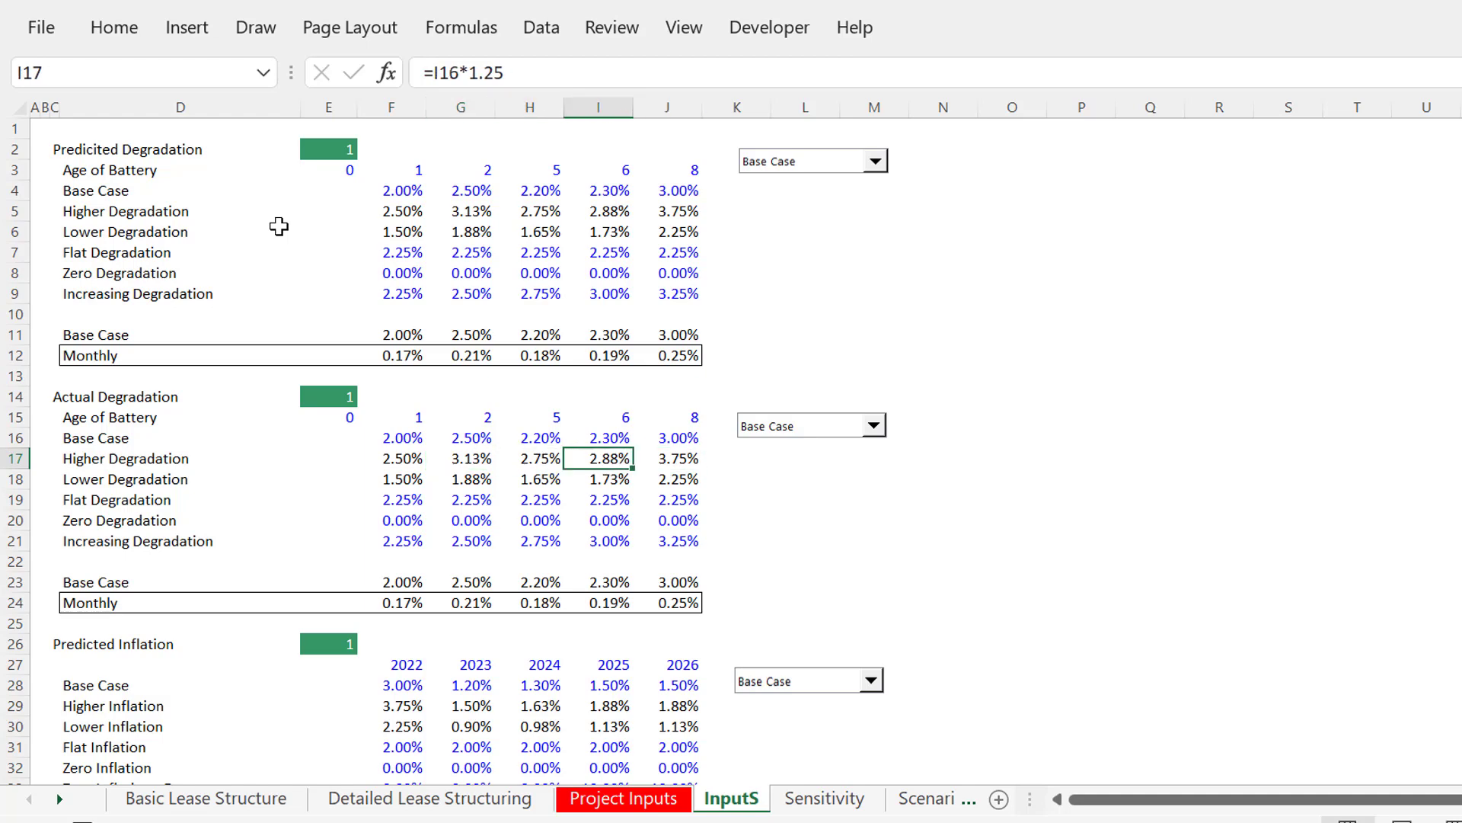
Set the Higher Degradation rates under Actual Degradation to 3% for battery age 5 and 4% for age 6
key(Right)
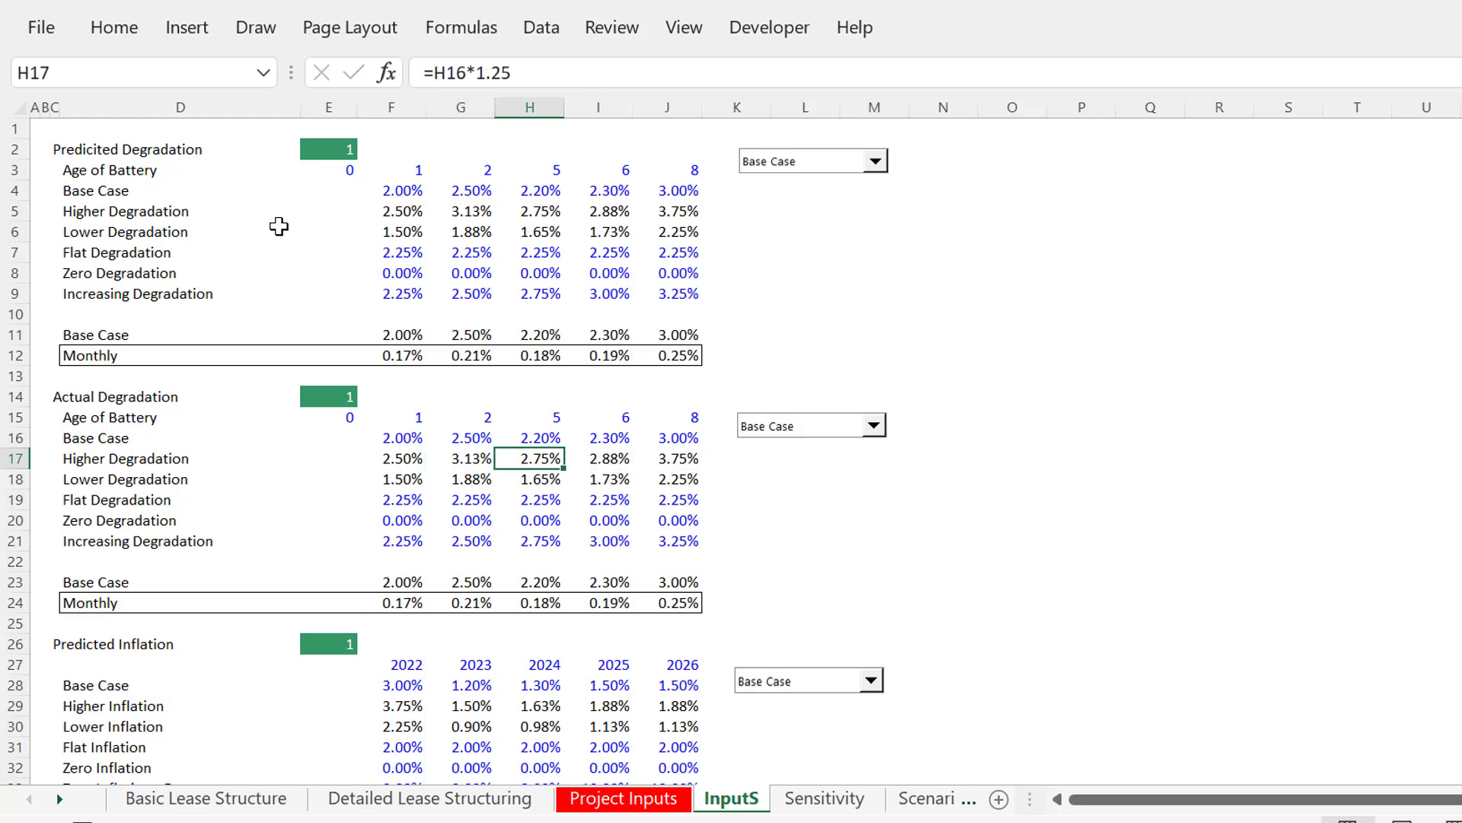
text(3)
key(Right)
text(4)
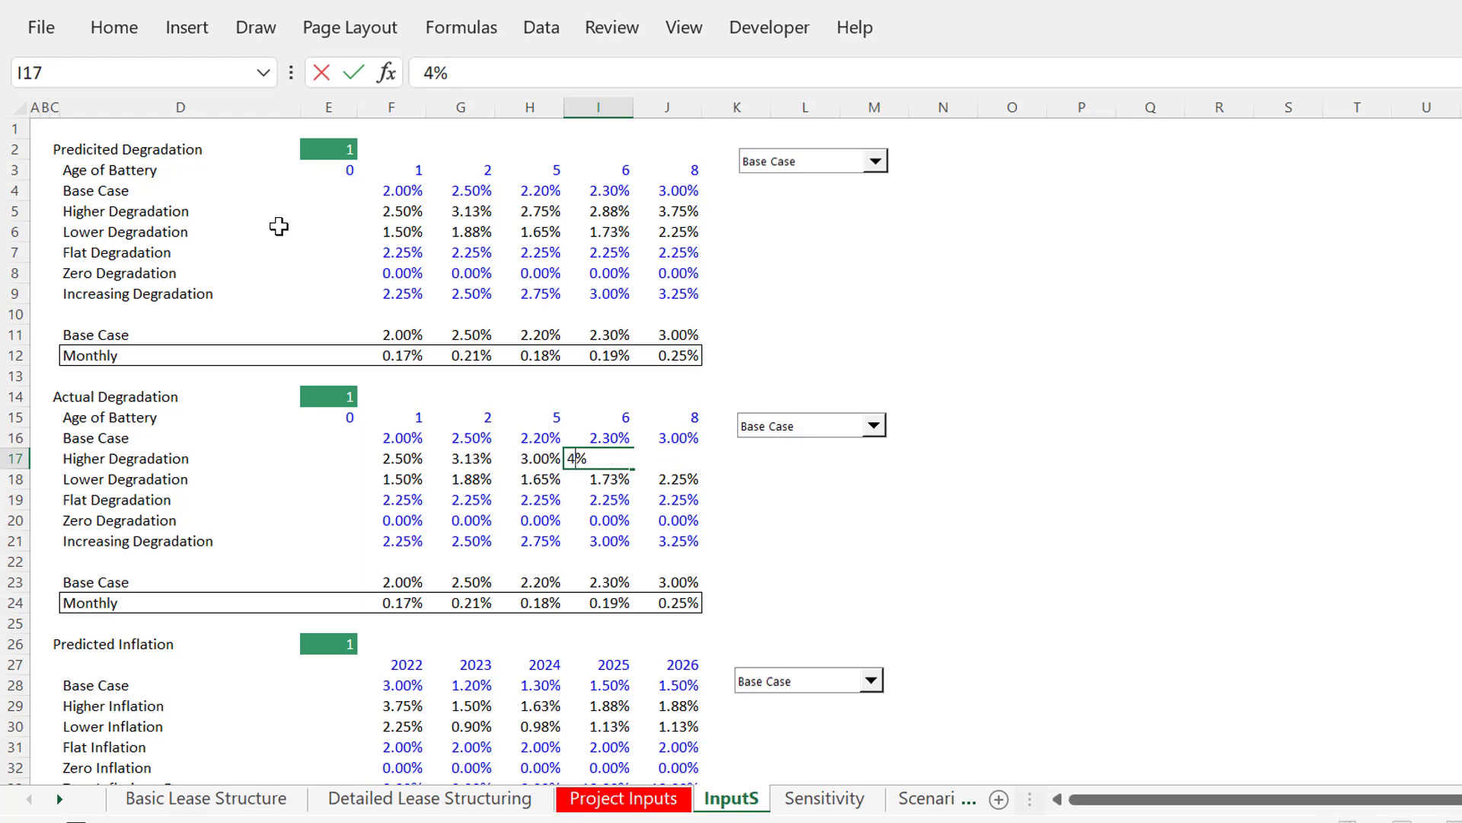
key(Right)
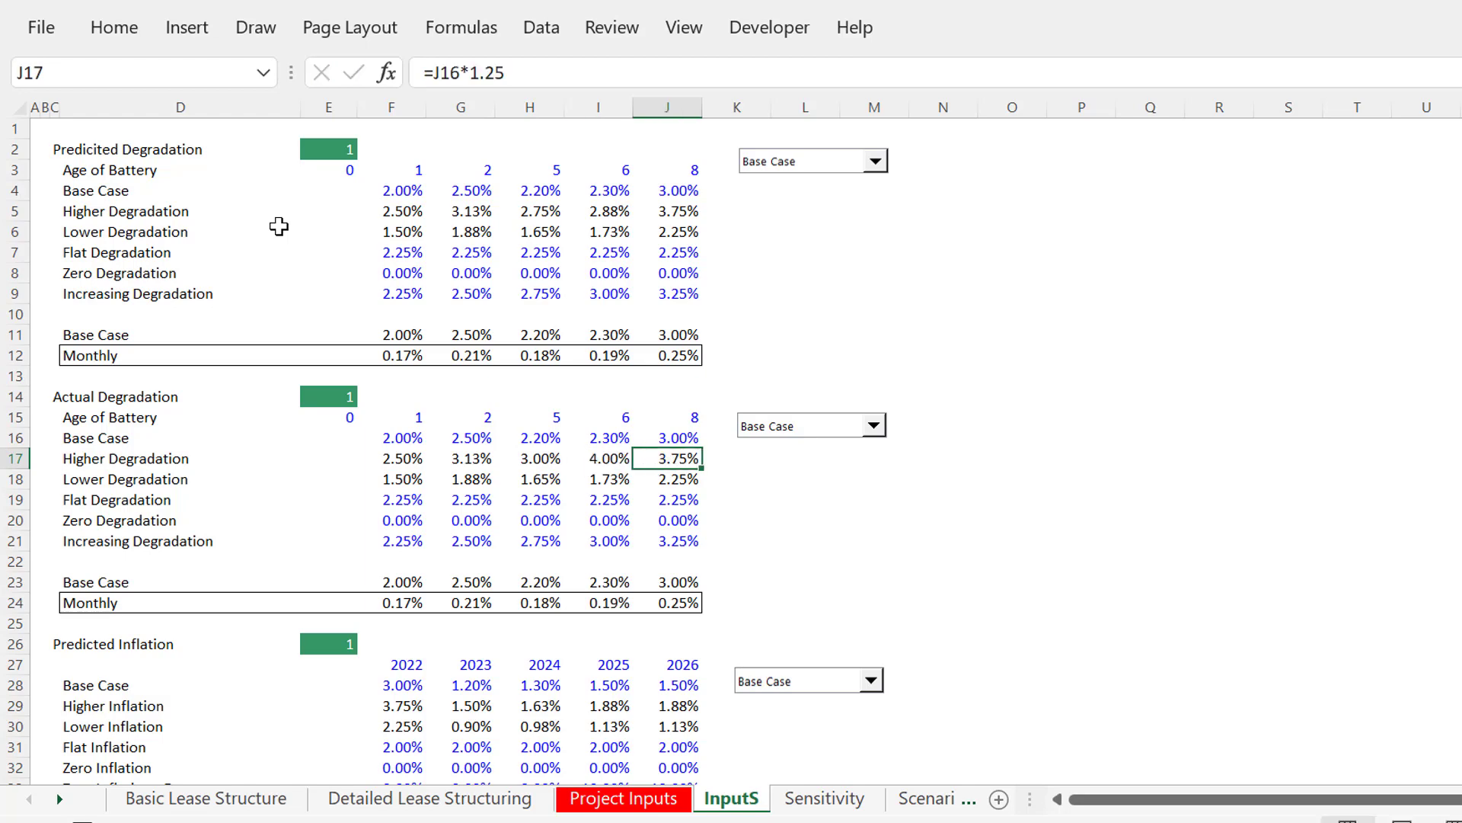
key(Left)
key(Left)
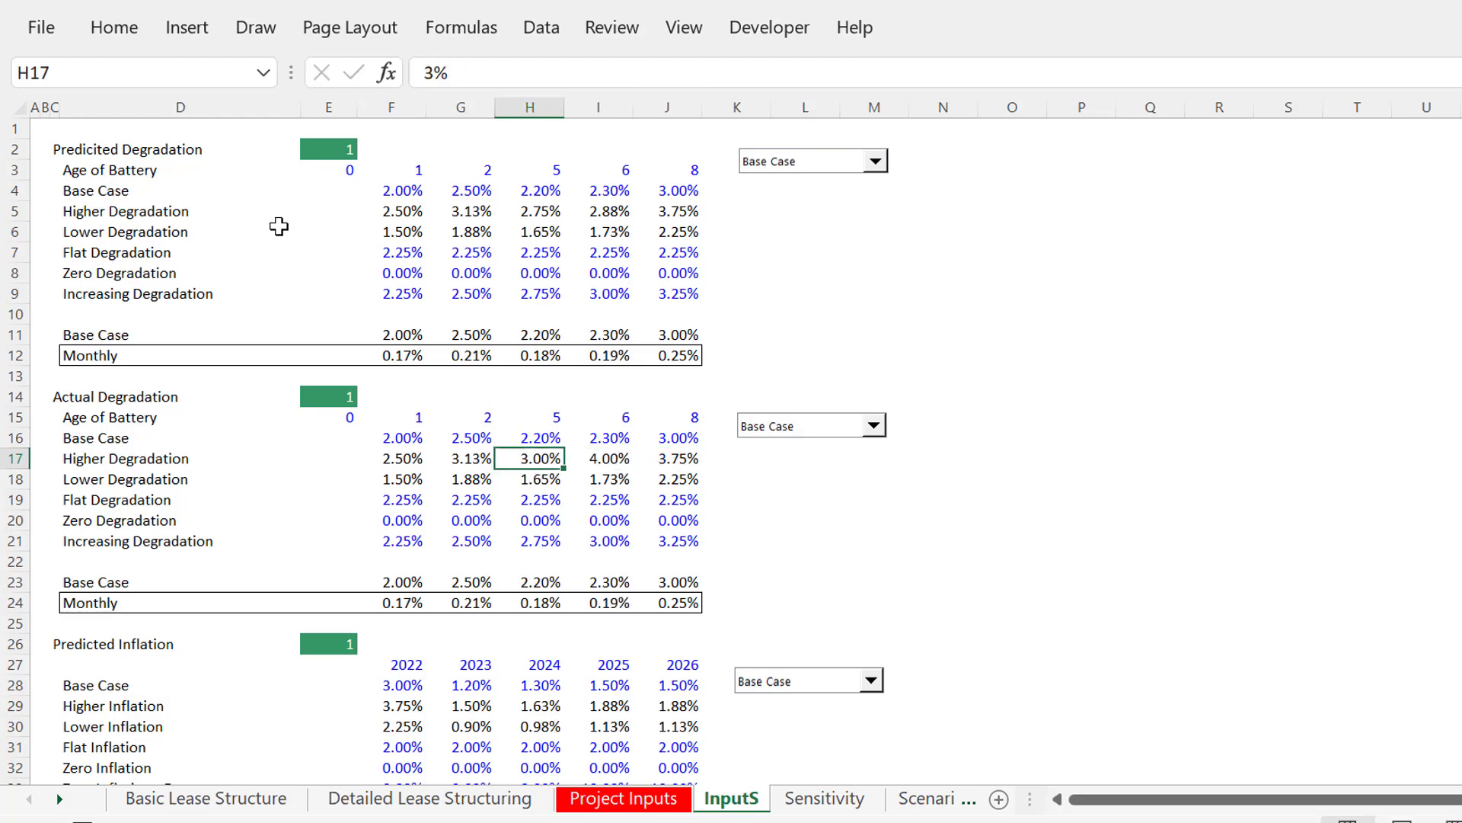
Look down the third rate column from the Actual Degradation block through Predicted Inflation to the Actual Inflation block
key(Down)
key(Down)
key(Down)
key(Down)
key(Down)
key(Down)
key(Down)
key(Down)
key(Down)
key(Down)
key(Down)
key(Down)
key(Down)
key(Down)
key(Down)
key(Down)
key(Down)
key(Down)
key(Down)
key(Down)
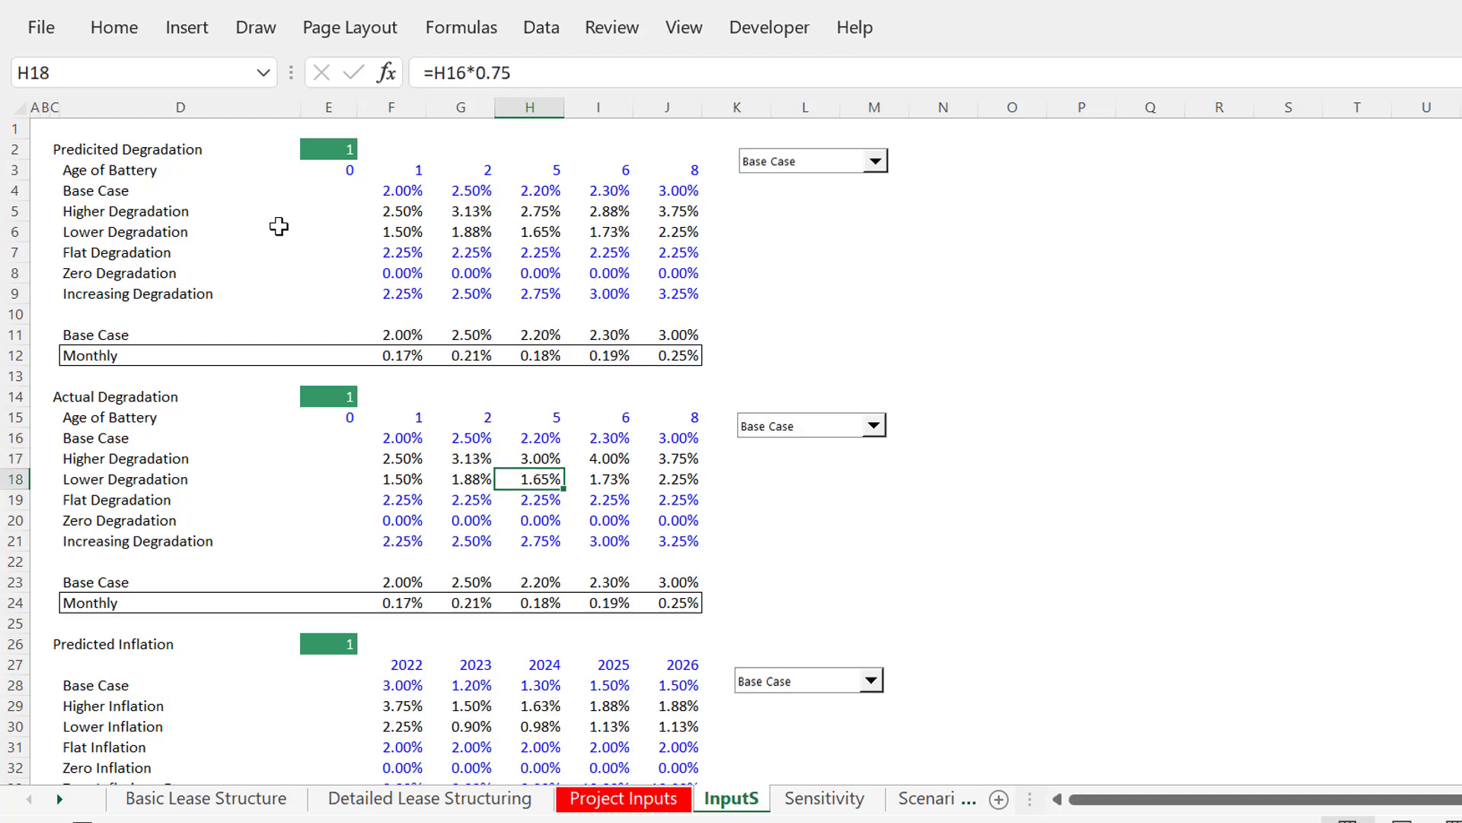
key(Down)
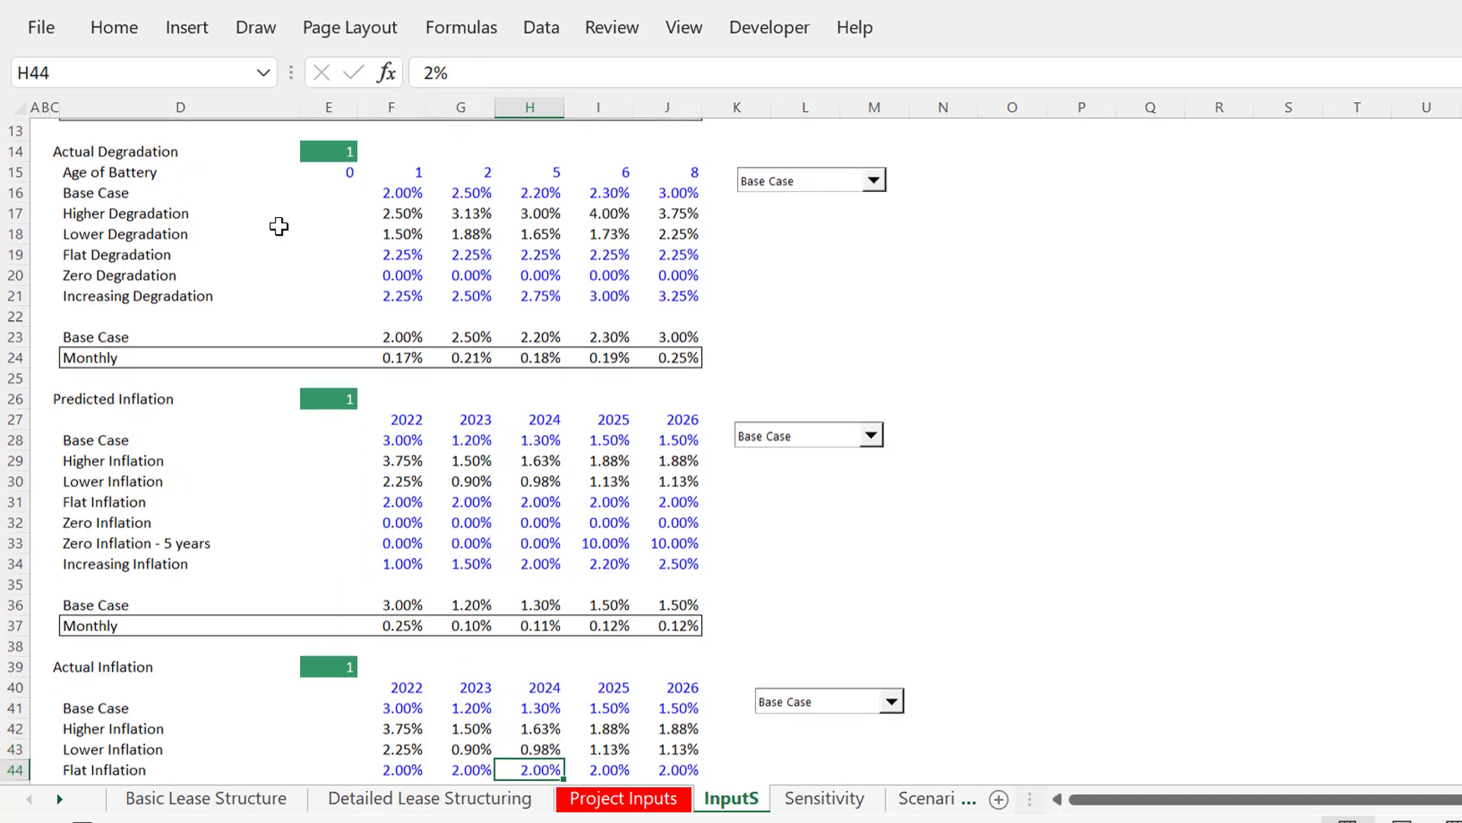
Examine the Base Case rates across the years and the 2025 Higher and Lower Inflation formulas in the Predicted Inflation block
key(Up)
key(Up)
key(Up)
key(Up)
key(Up)
key(Up)
key(Up)
key(Up)
key(Up)
key(Up)
key(Up)
key(Up)
key(Up)
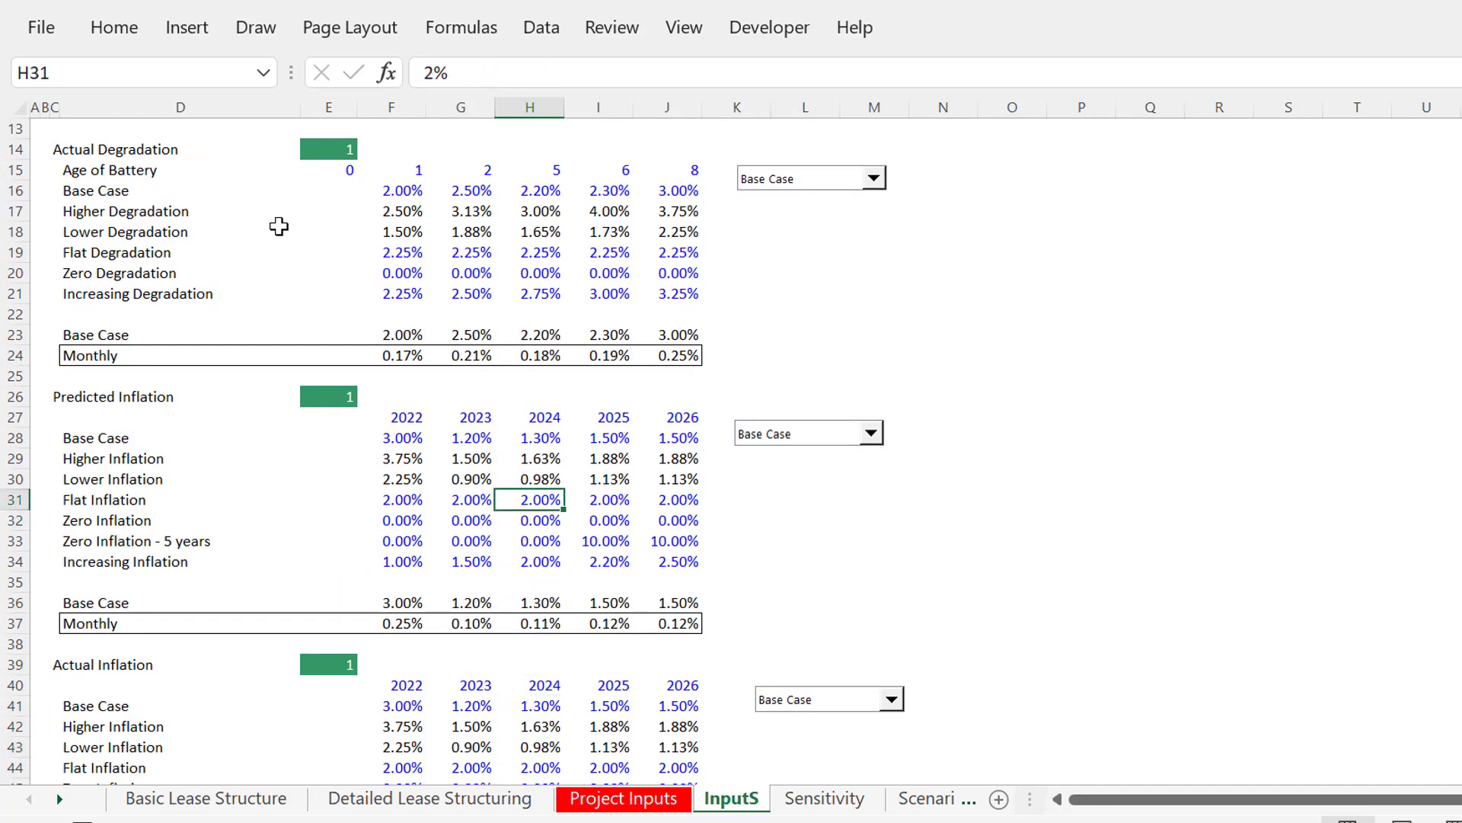
key(Up)
key(Up)
key(Up)
key(Left)
key(Left)
key(Right)
key(Right)
key(Right)
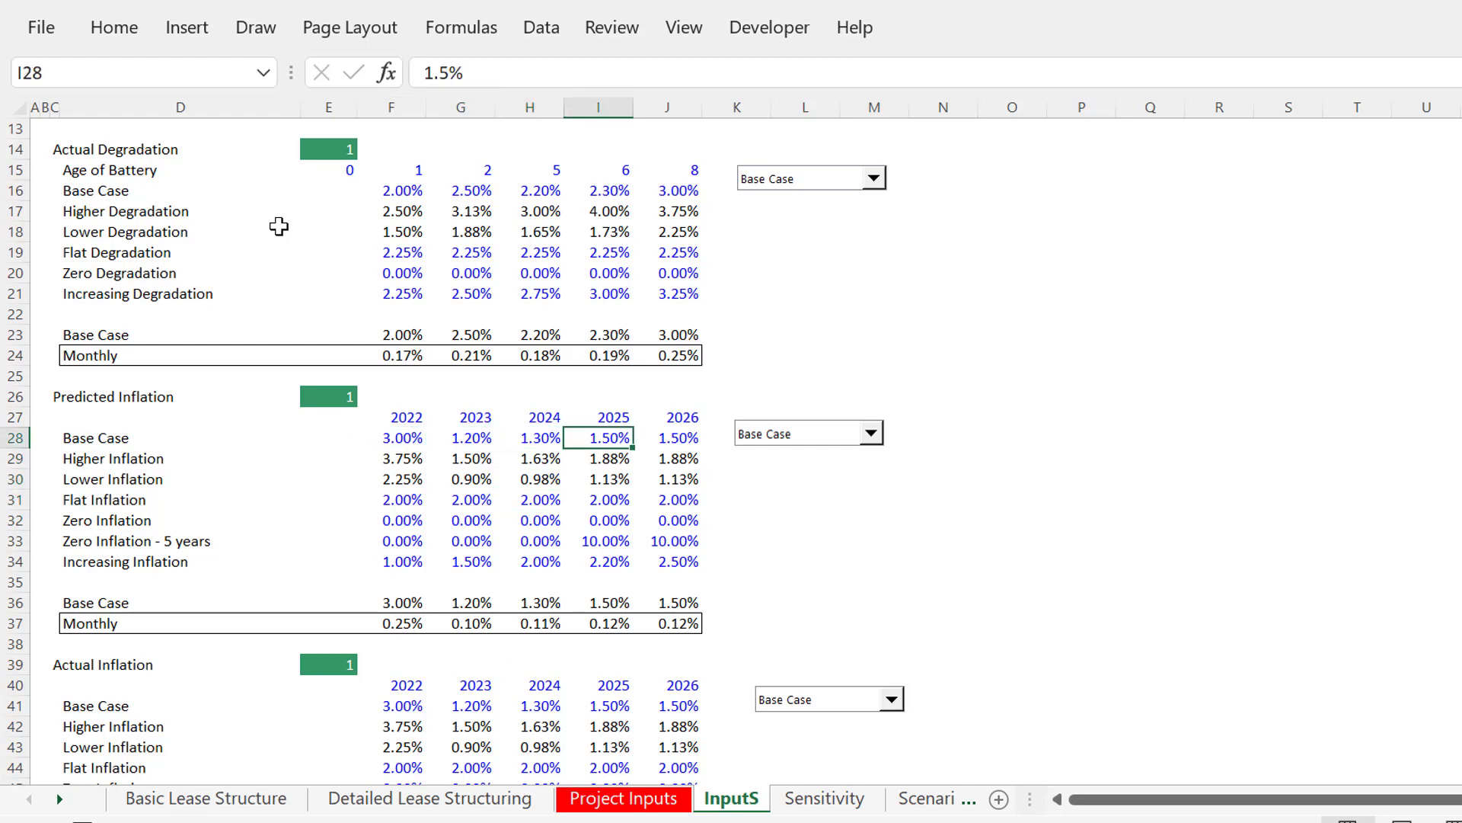
key(Down)
key(Down)
key(Down)
key(Up)
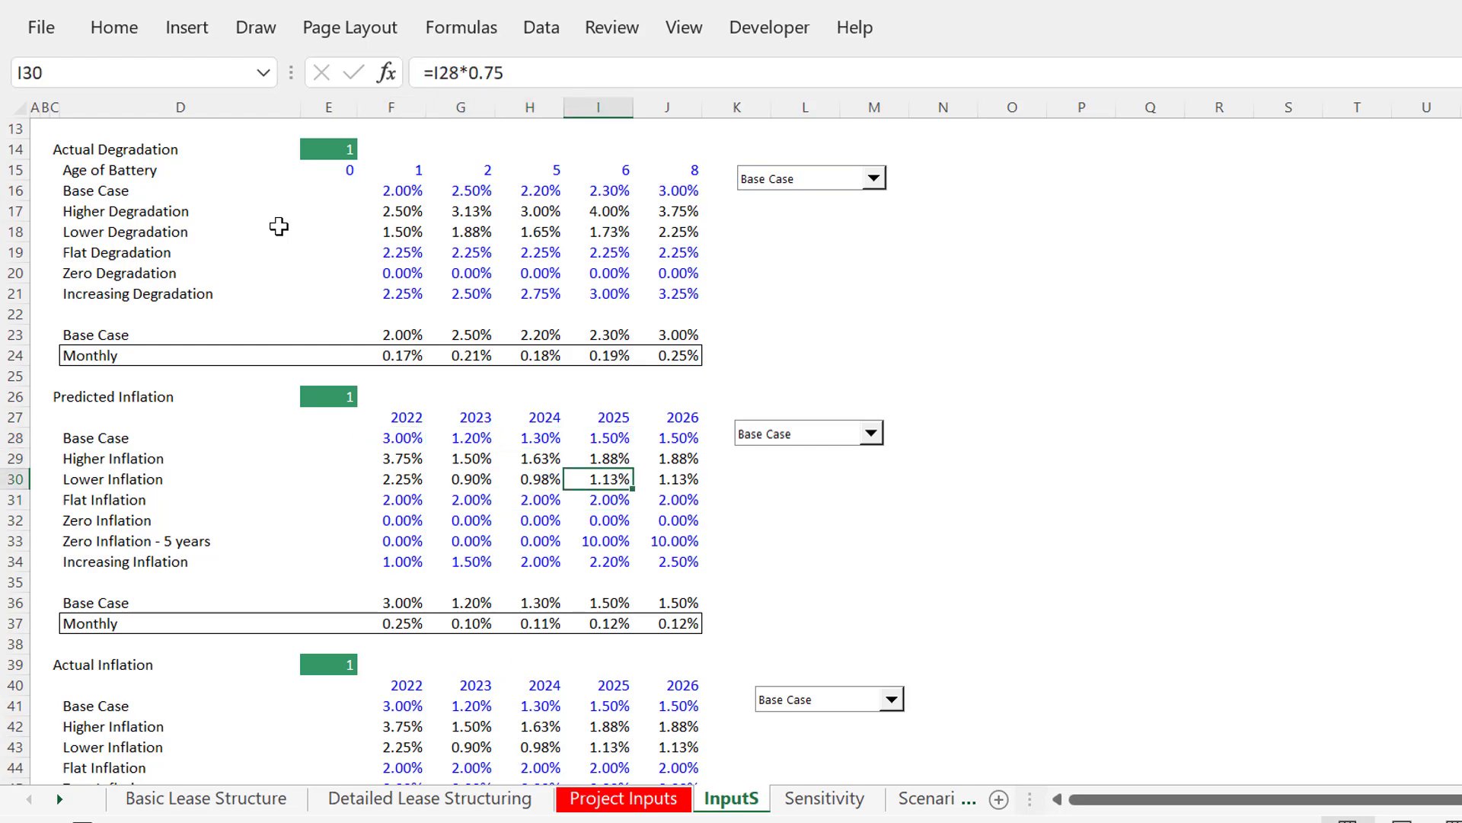
key(Up)
Inspect the 2025 column from Predicted Inflation down to the Monthly row of Actual Inflation and back up to its Base Case rate
key(Down)
key(Down)
key(Down)
key(Down)
key(Down)
key(Down)
key(Down)
key(Down)
key(Down)
key(Down)
key(Down)
key(Down)
key(Down)
key(Down)
key(Down)
key(Down)
key(Down)
key(Down)
key(Down)
key(Down)
key(Down)
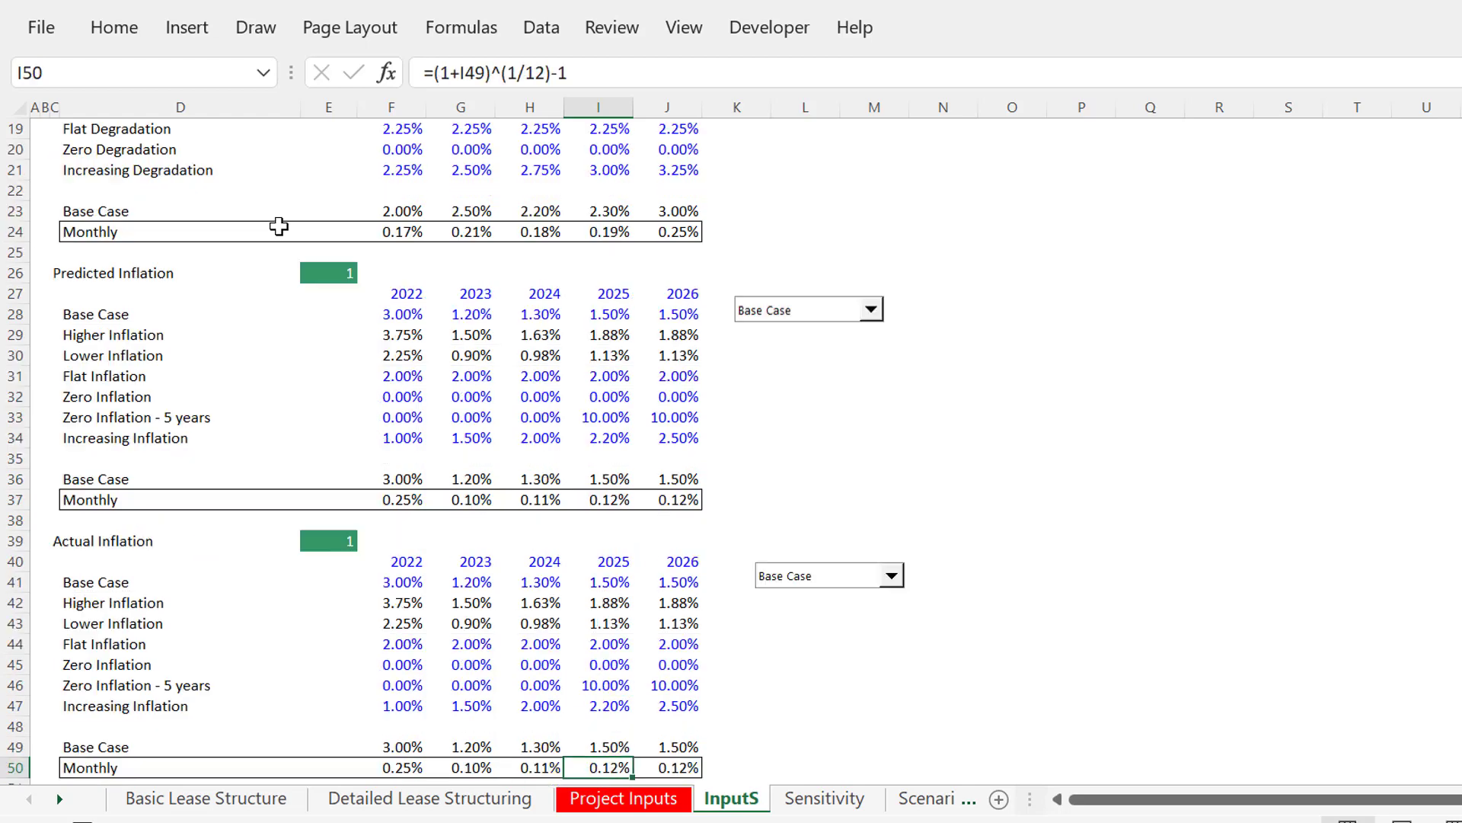
key(Up)
key(Up)
key(Up)
key(Up)
key(Up)
key(Up)
key(Up)
key(Up)
key(Up)
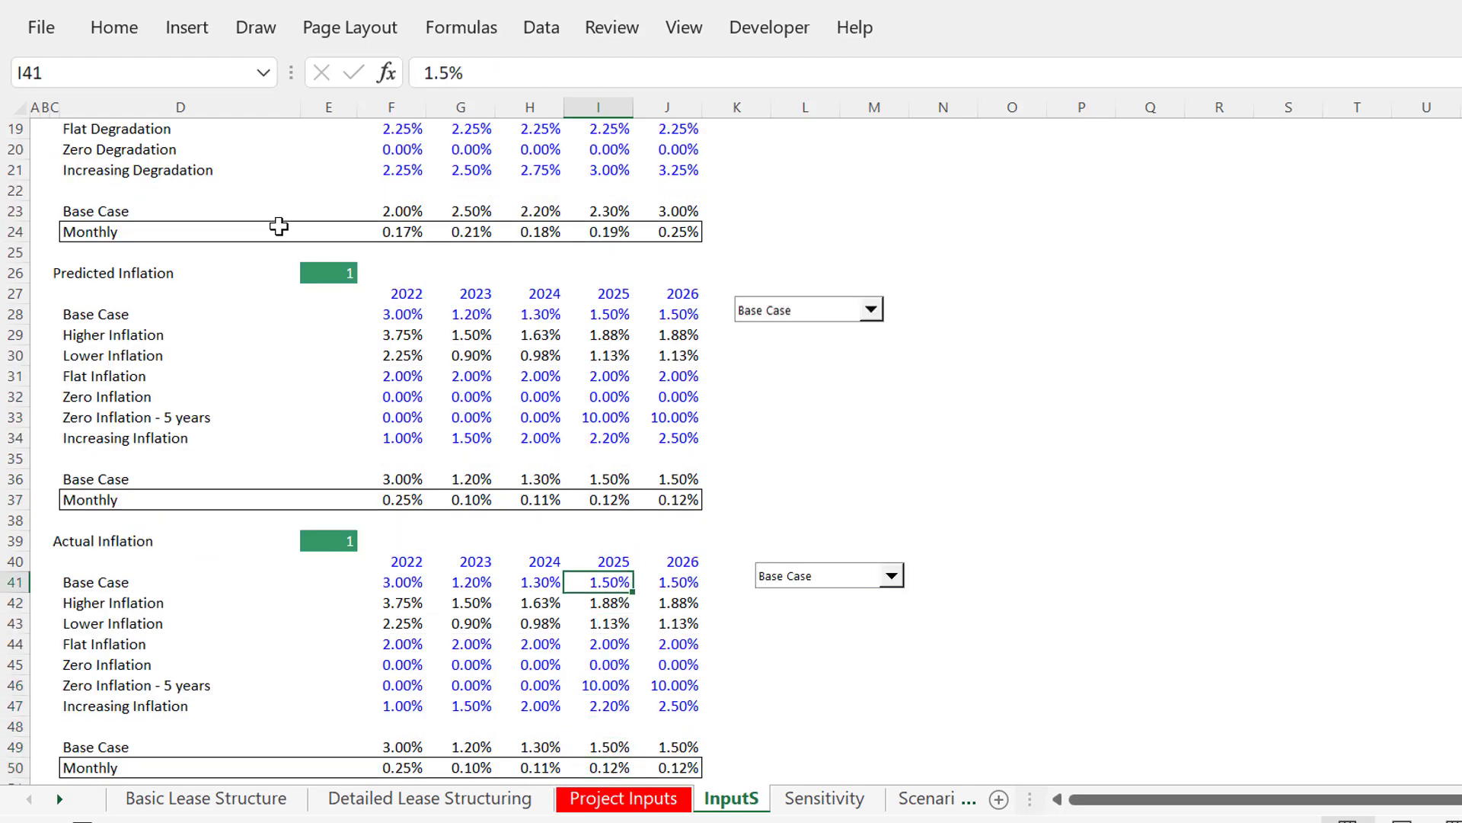
Set the 2023 Higher Inflation rate under Actual Inflation to 2%
key(Left)
key(Left)
key(Down)
key(Left)
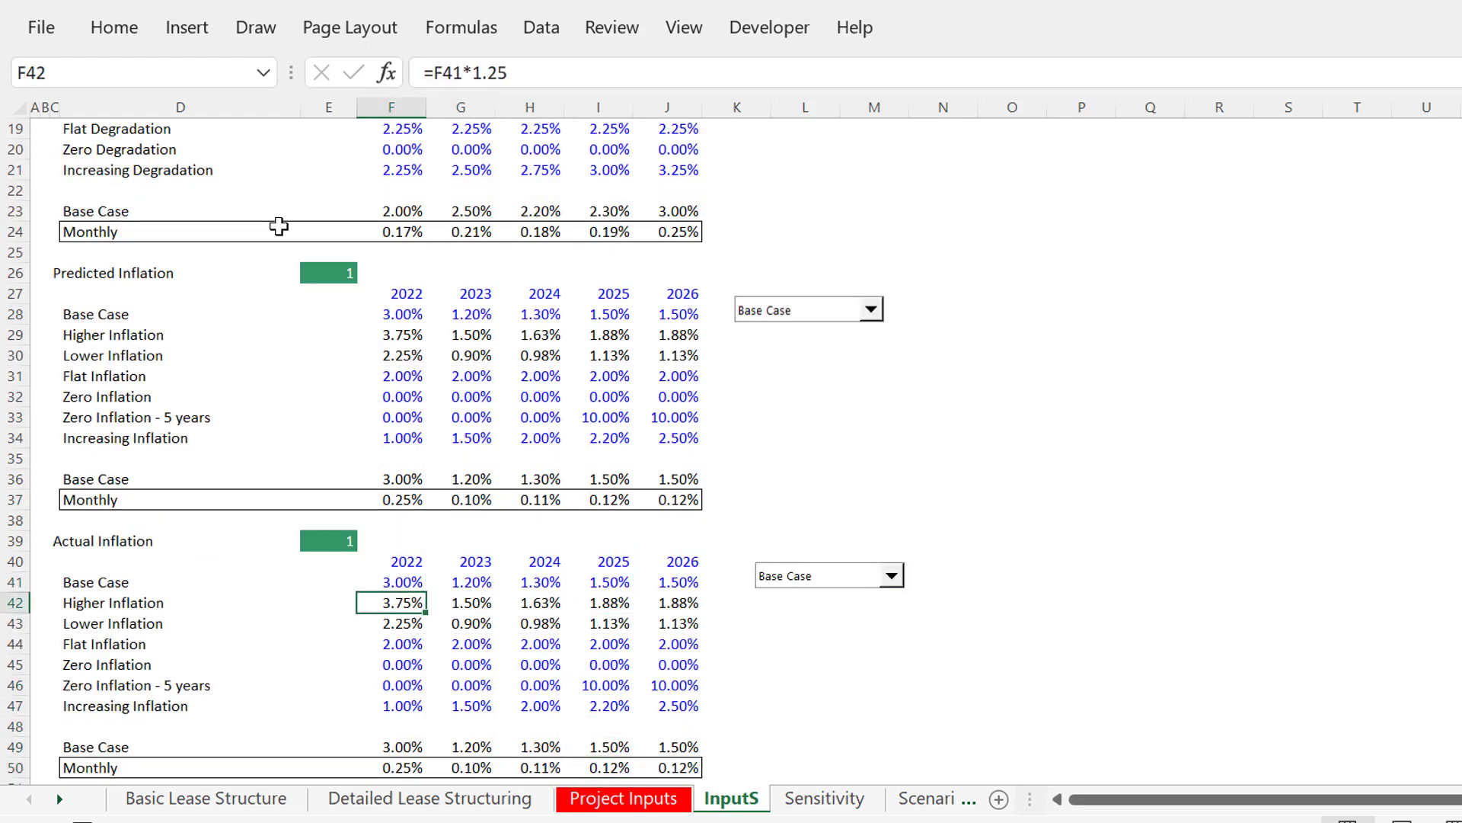
key(Right)
key(Left)
key(Right)
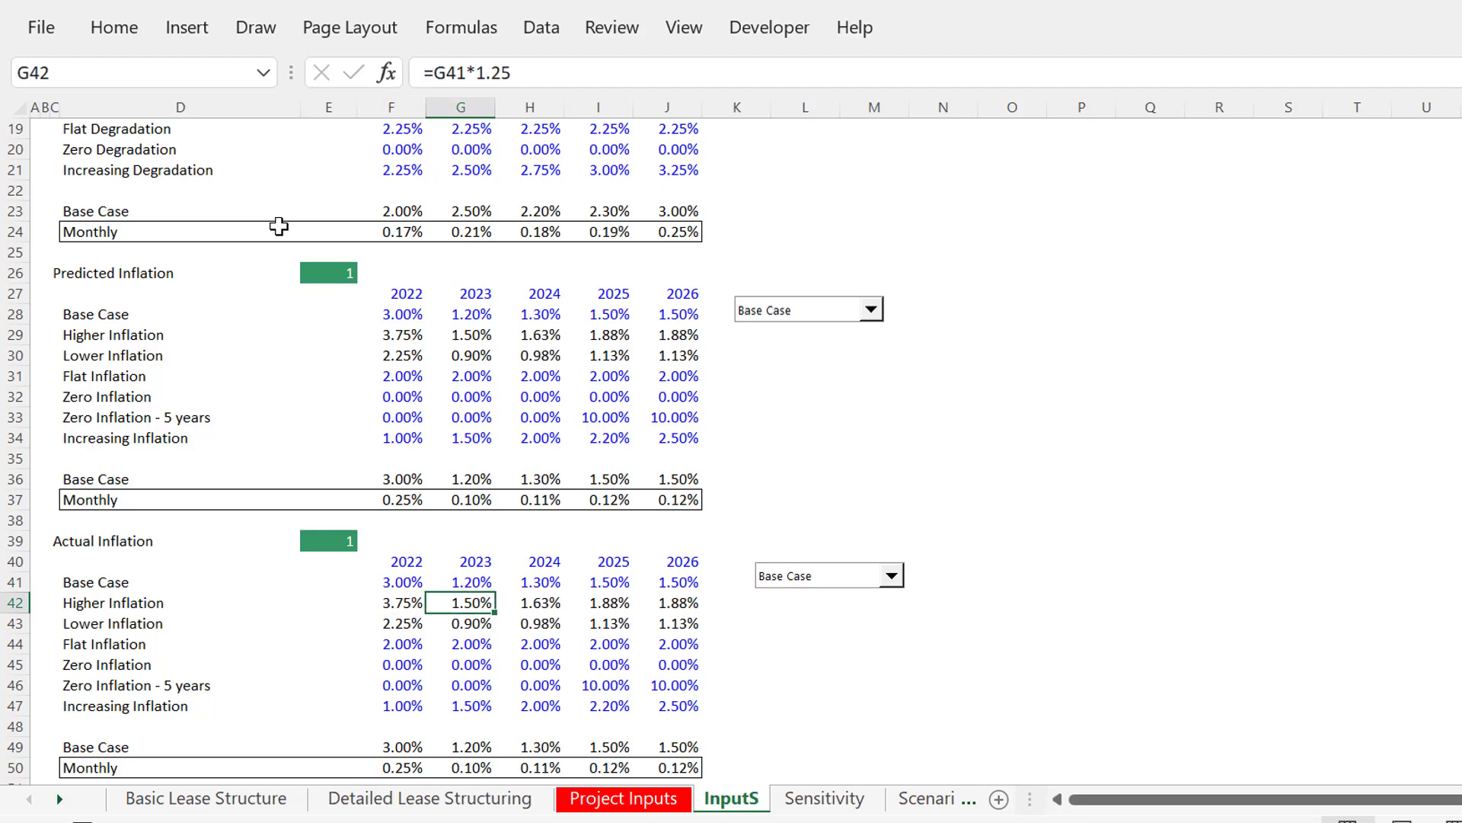
text(2)
key(Right)
Replace the 2024 Higher Inflation formula under Actual Inflation with 2.5%
key(F2)
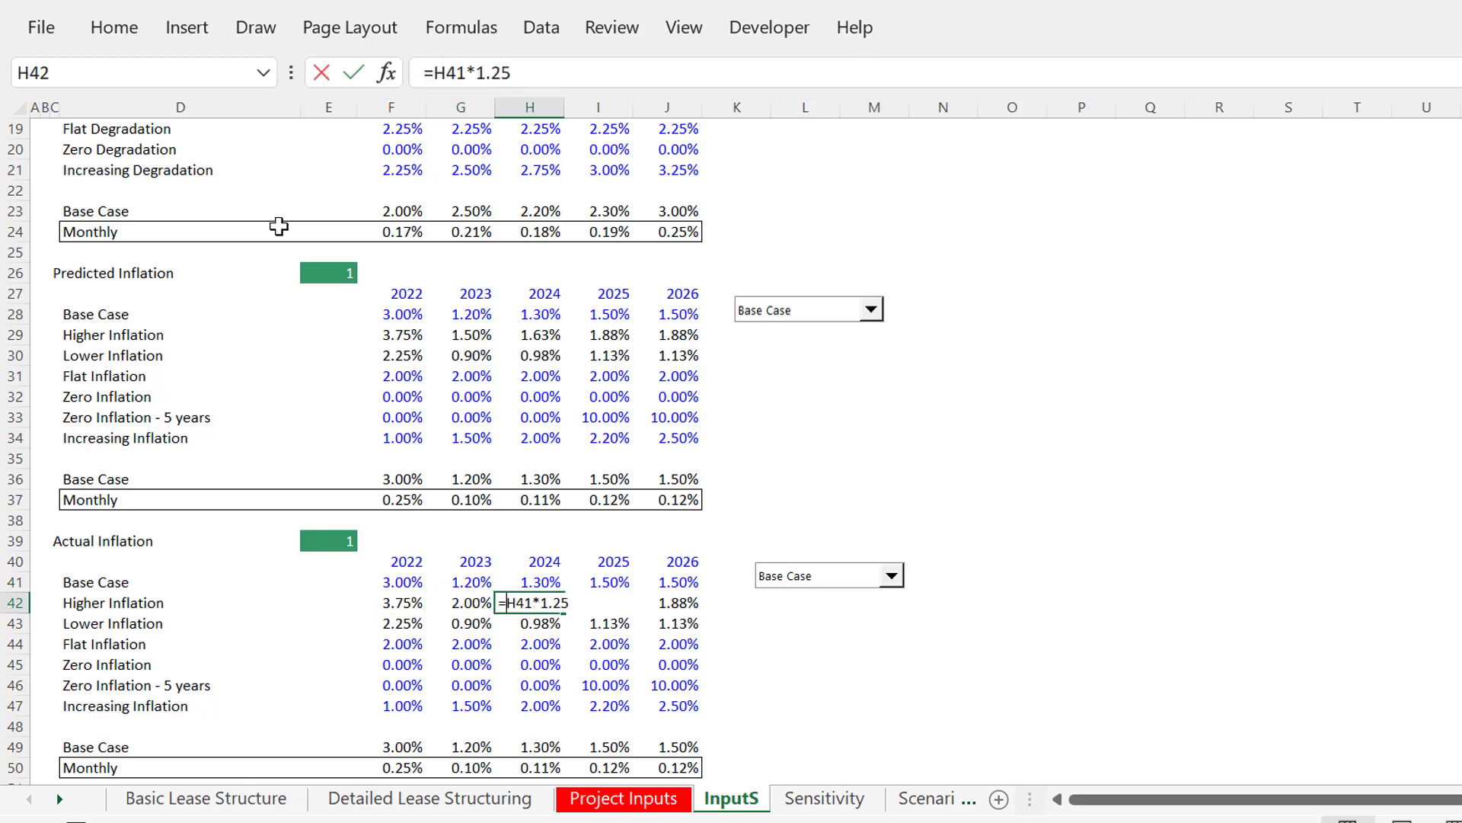
key(Escape)
text(22.)
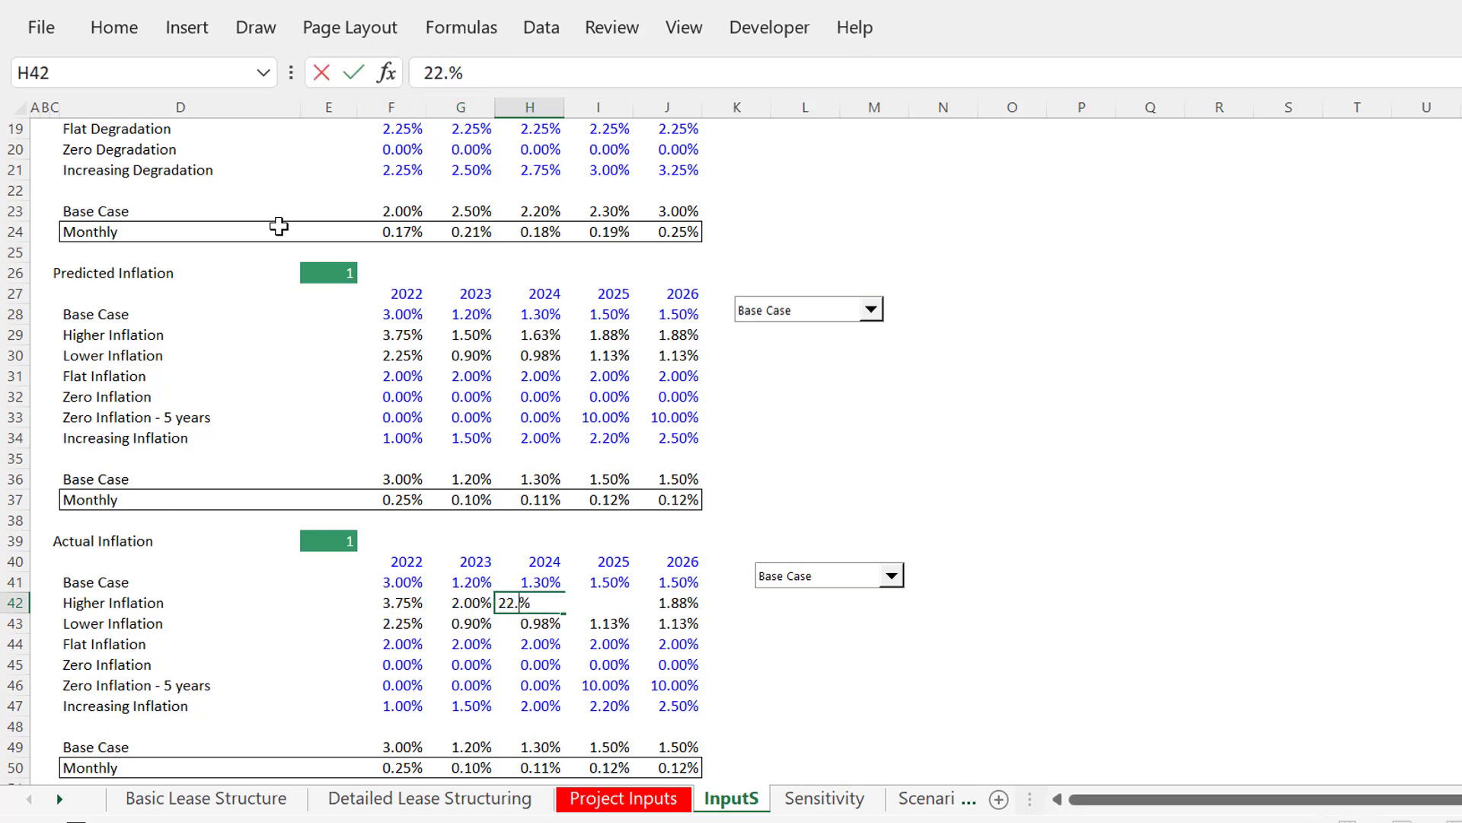
key(BackSpace)
key(BackSpace)
text(,5)
key(BackSpace)
key(BackSpace)
text(.5)
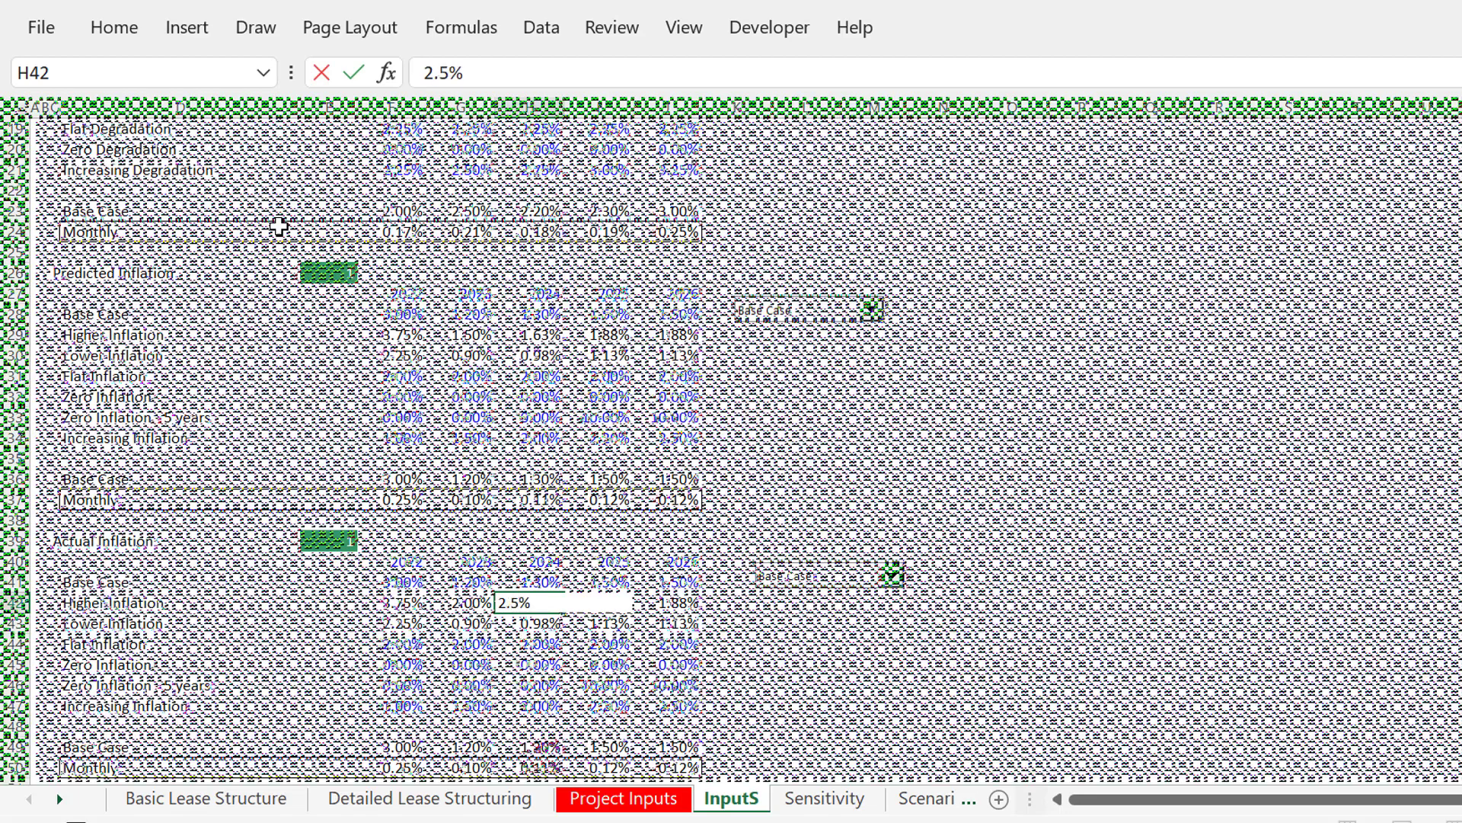
key(ctrl+Return)
Fill the 2024 Higher Inflation rate across to 2025 and 2026 under Actual Inflation
key(shift+Right)
key(shift+Right)
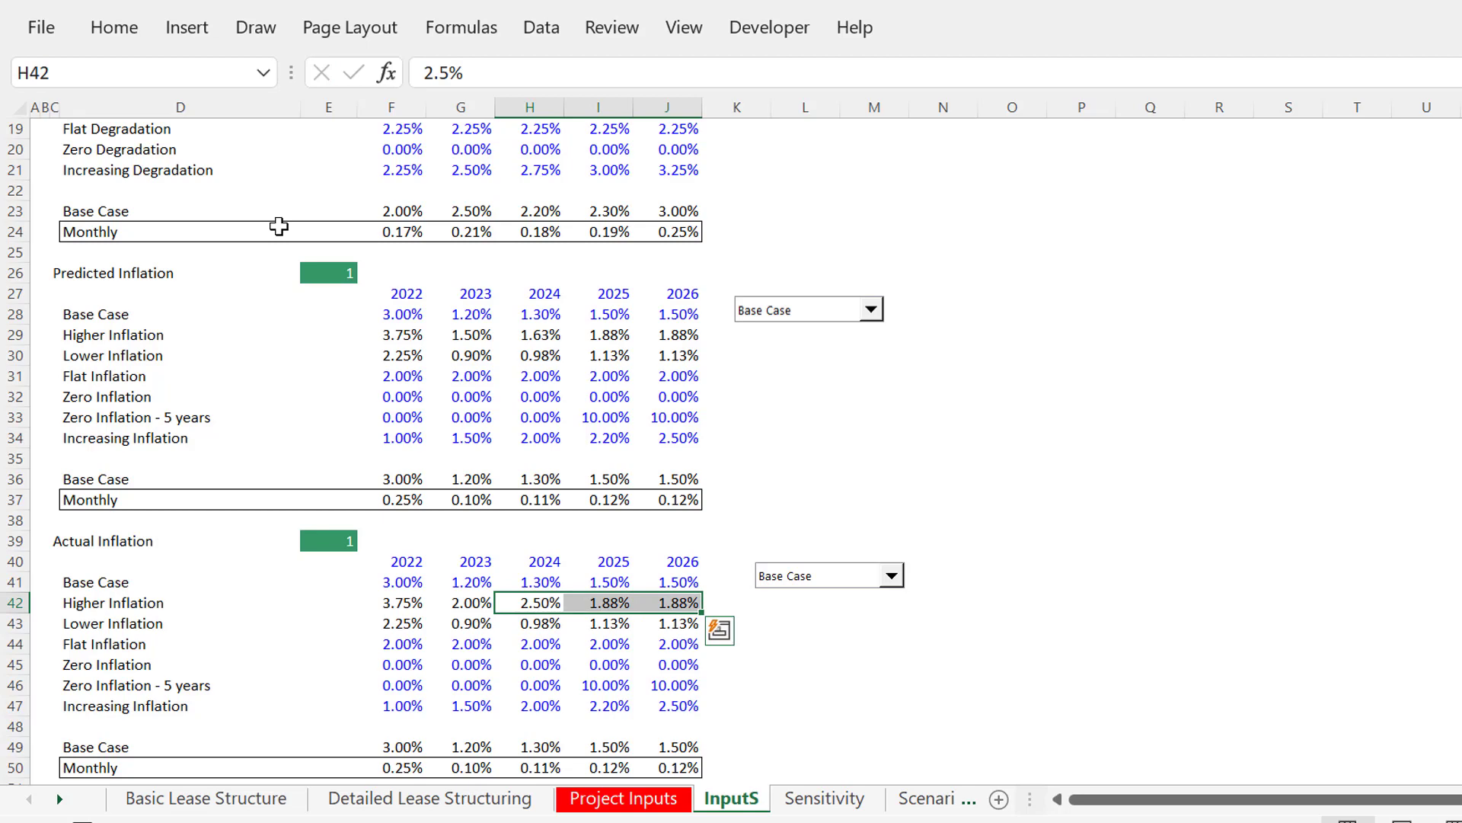
key(ctrl+r)
key(shift+Left)
key(shift+Left)
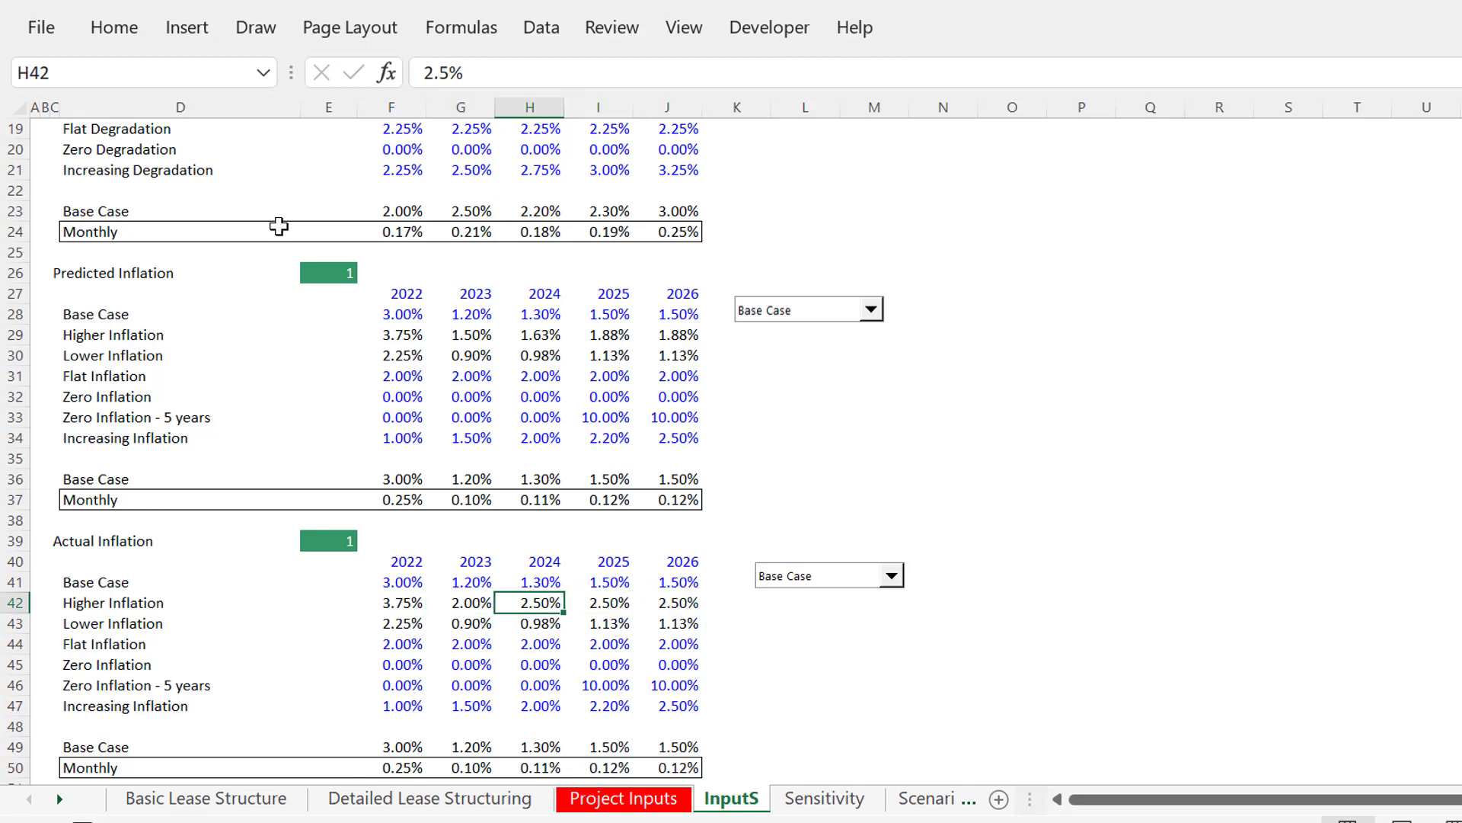
key(Down)
key(Down)
key(Up)
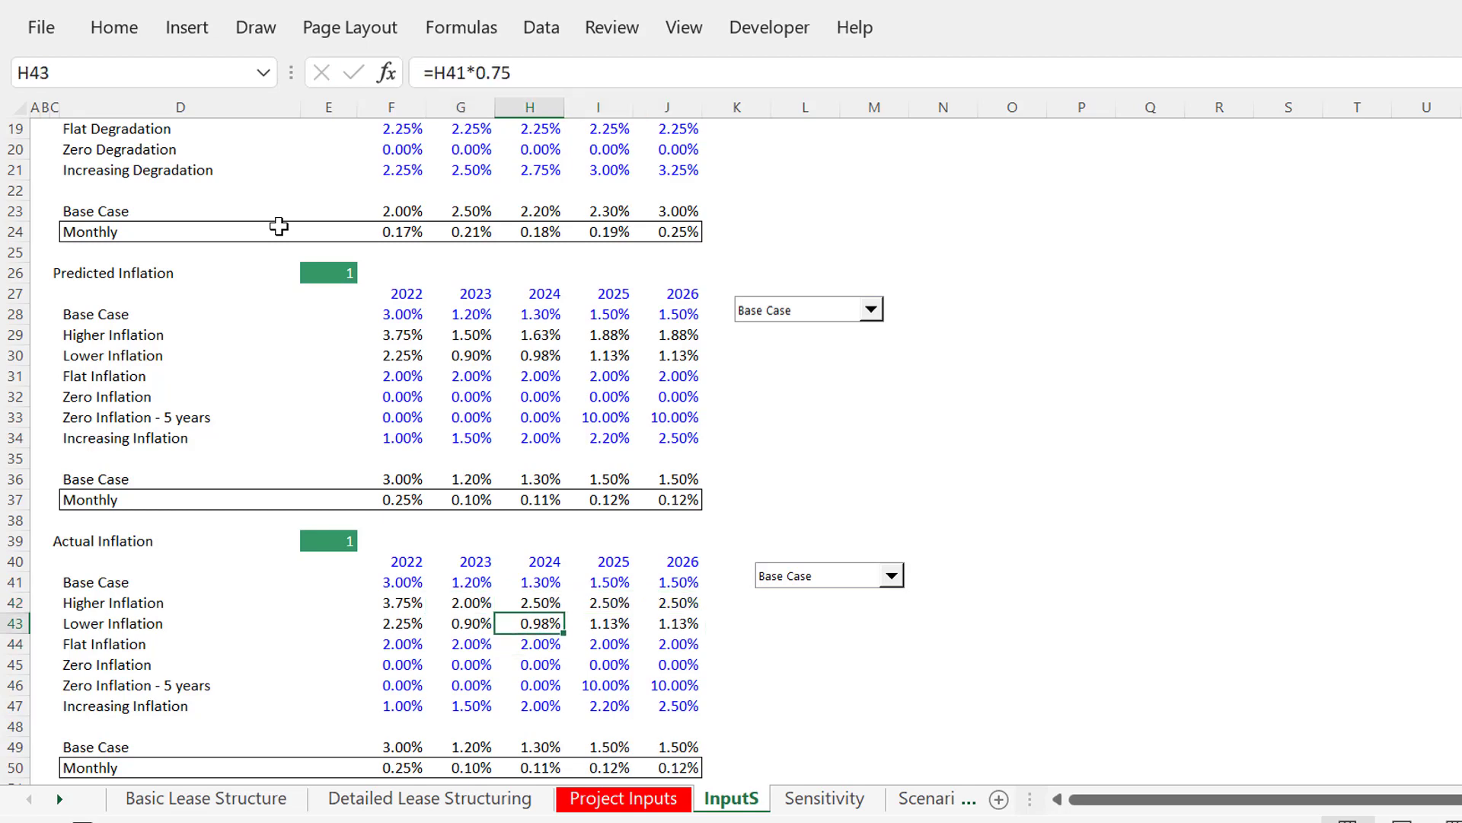
Set the Higher Inflation rates under Actual Inflation to 3% for both 2025 and 2026
key(Up)
key(Right)
key(F2)
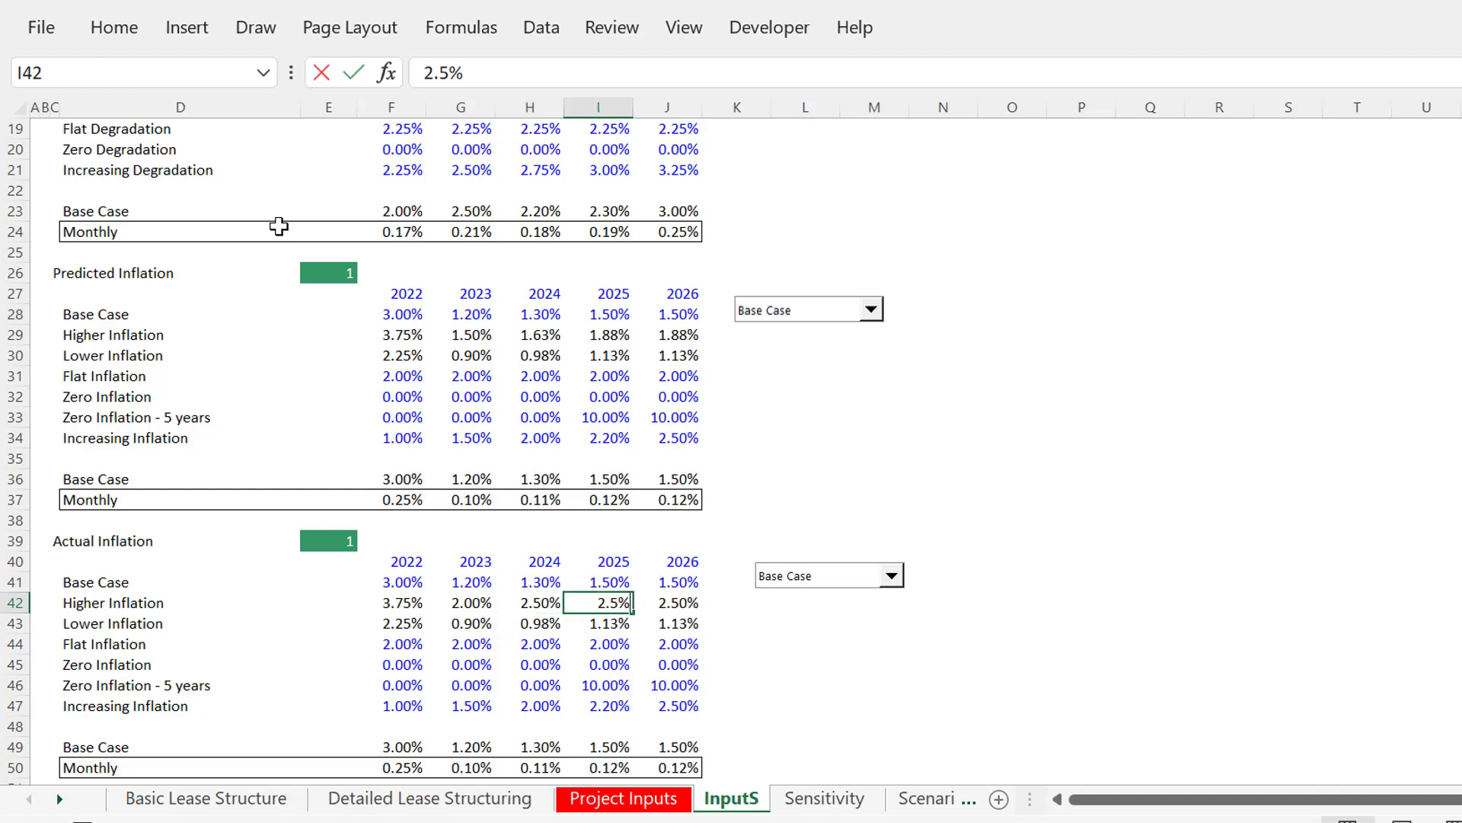
key(BackSpace)
key(BackSpace)
key(BackSpace)
key(BackSpace)
text(3%)
key(Tab)
key(F2)
key(BackSpace)
key(BackSpace)
key(BackSpace)
key(BackSpace)
text(3%)
key(ctrl+Return)
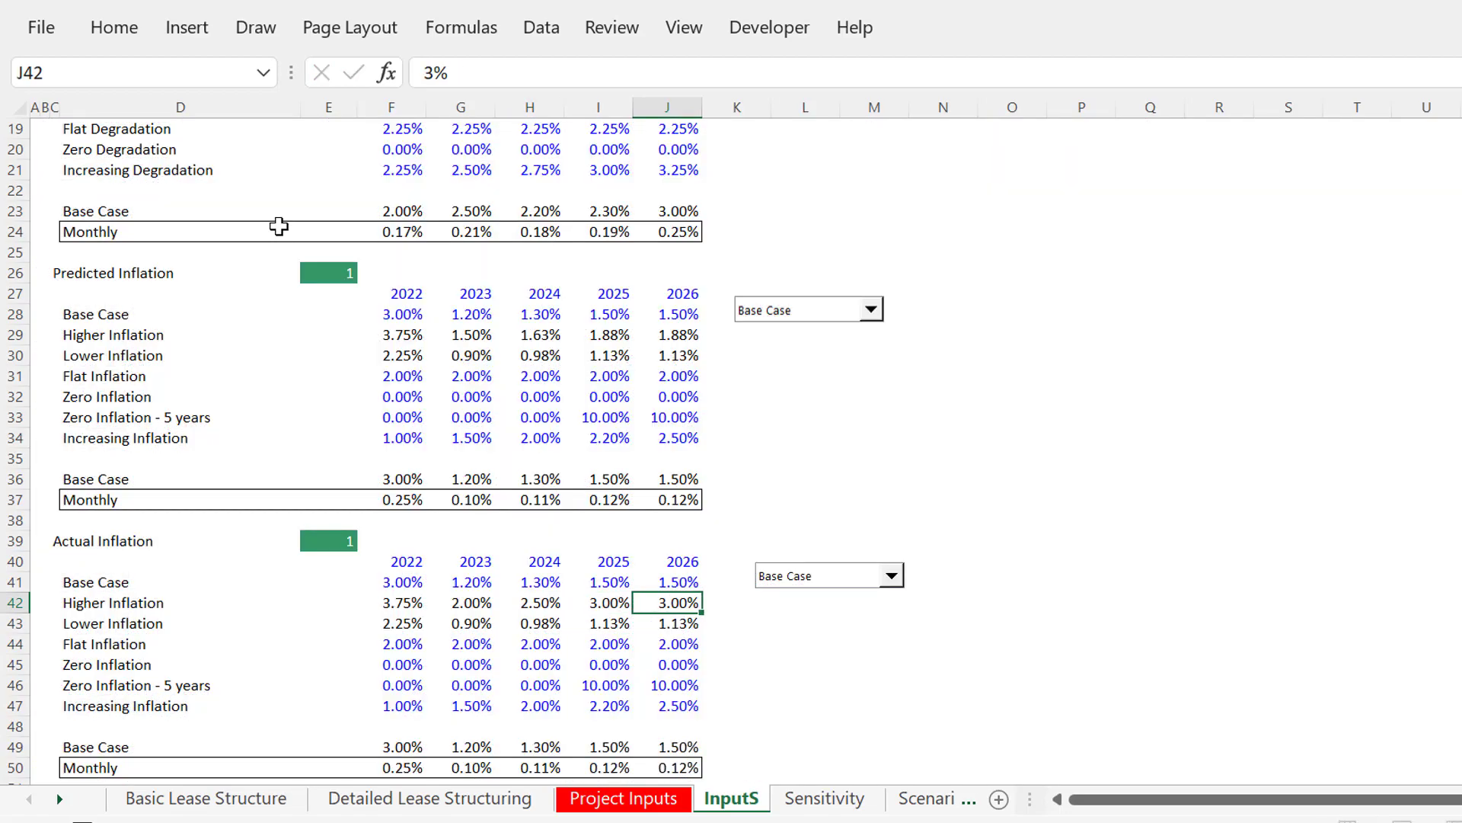
Look through the Predicted and Actual Learning/Obsolescence blocks below Actual Inflation, down to the Lease Code list
key(Left)
key(Left)
key(Left)
key(Down)
key(Down)
key(Down)
key(Down)
key(Down)
key(Down)
key(Down)
key(Down)
key(Down)
key(Down)
key(Down)
key(Down)
key(Down)
key(Down)
key(Down)
key(Down)
key(Down)
key(Down)
key(Down)
key(Down)
key(Down)
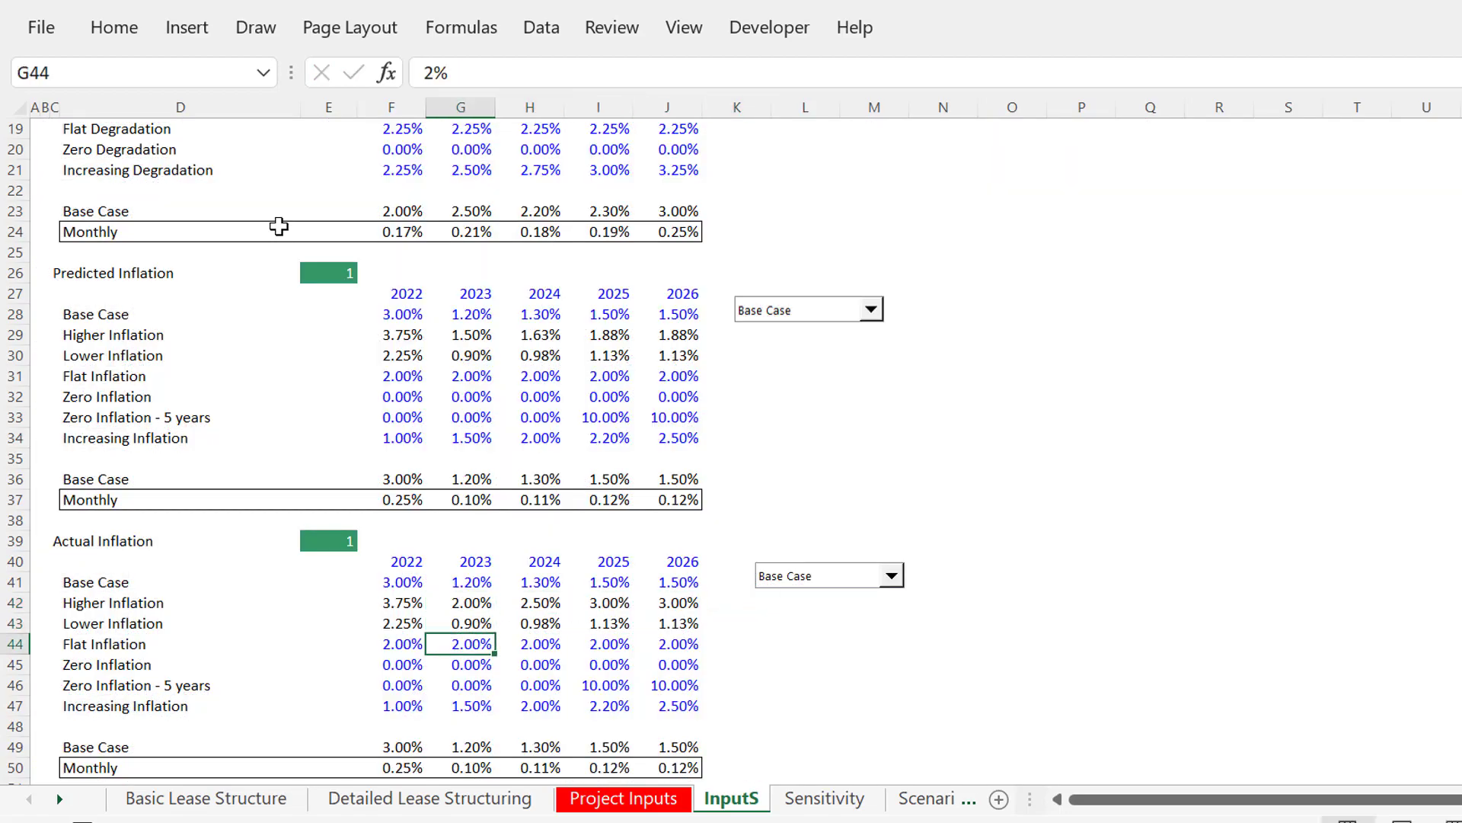
key(Down)
key(Down)
key(Down)
key(Down)
key(Down)
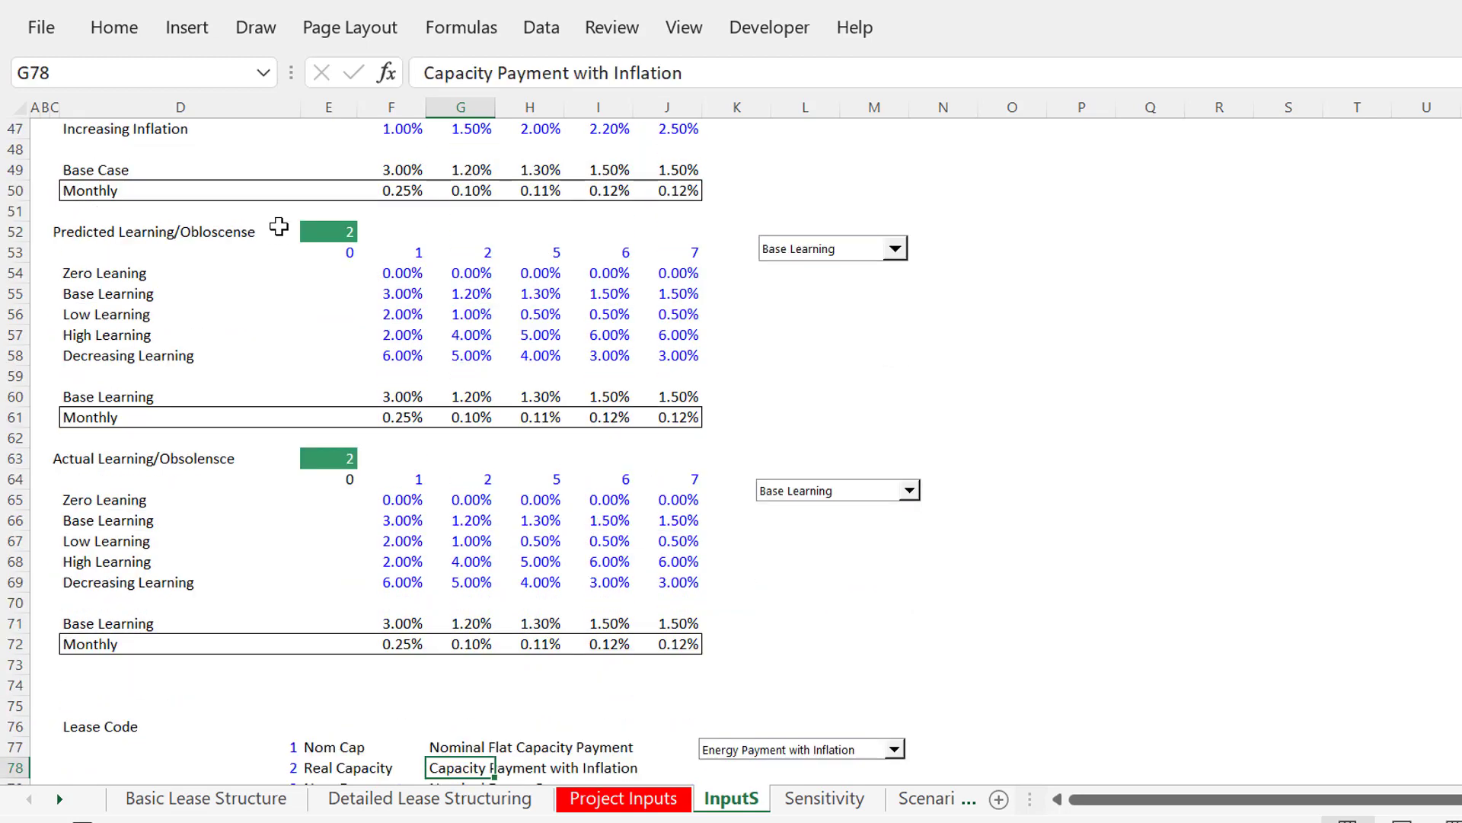
Review the learning cases from the Lease Code list back up to Decreasing Learning under Predicted Learning/Obsolescence
key(Up)
key(Up)
key(Up)
key(Up)
key(Up)
key(Up)
key(Up)
key(Up)
key(Up)
key(Up)
key(Up)
key(Up)
key(Up)
key(Up)
key(Up)
key(Up)
key(Up)
key(Up)
key(Up)
key(Up)
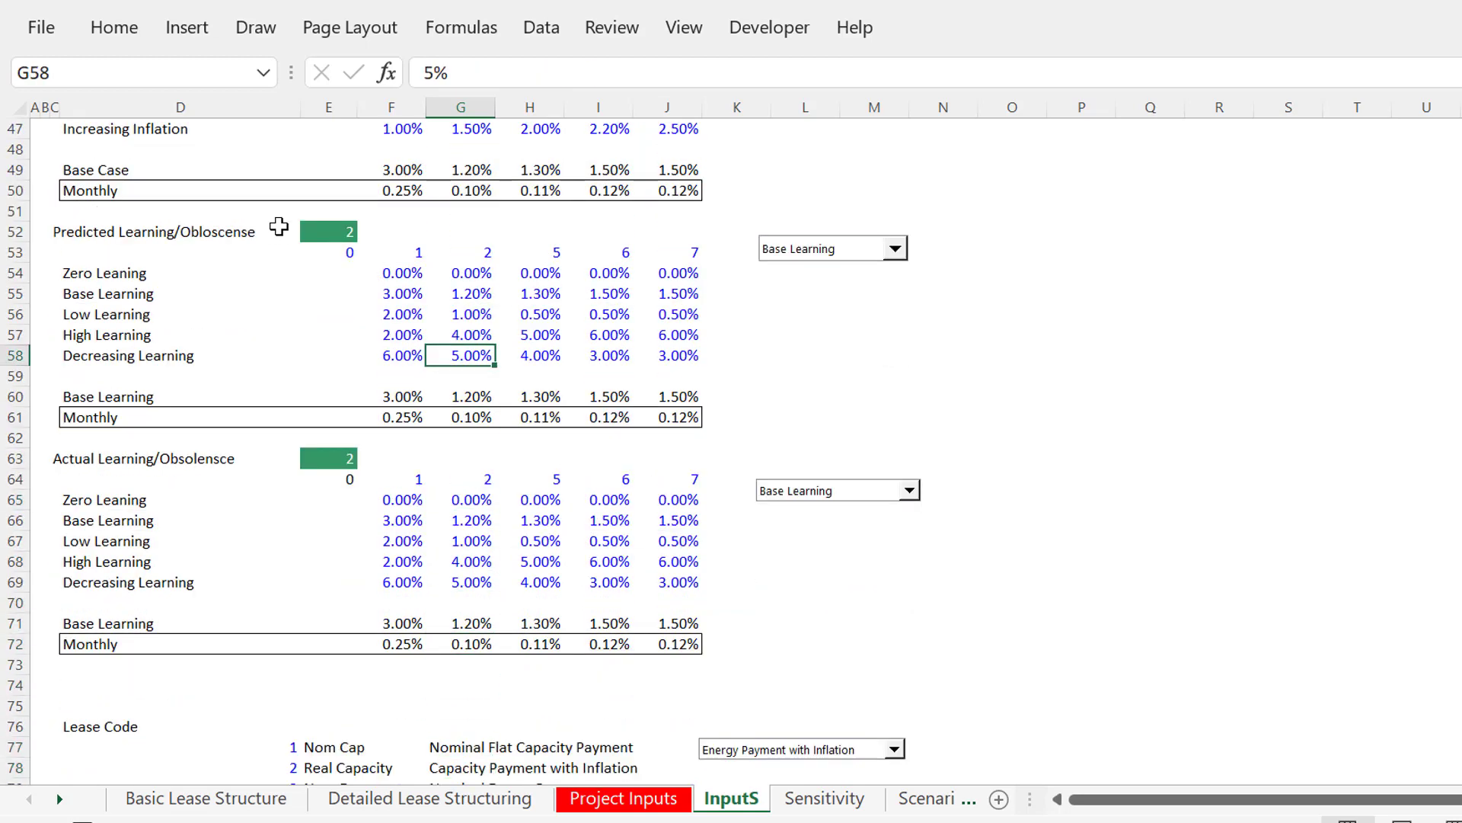
Examine the High Learning rates across the ages under Actual Learning/Obsolescence
key(Down)
key(Down)
key(Down)
key(Down)
key(Down)
key(Down)
key(Down)
key(Down)
key(Down)
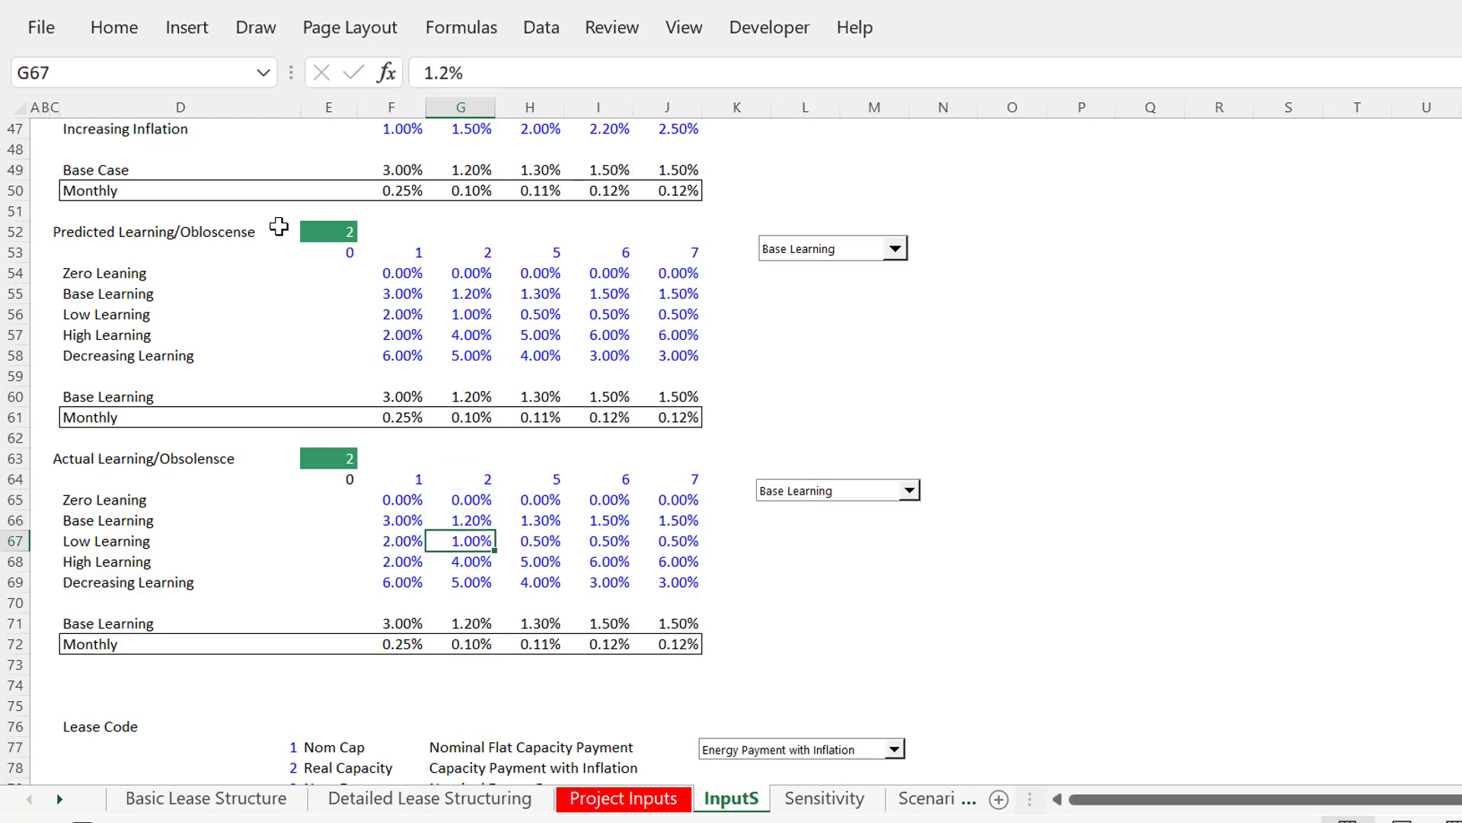
key(Down)
key(Left)
key(Right)
key(Right)
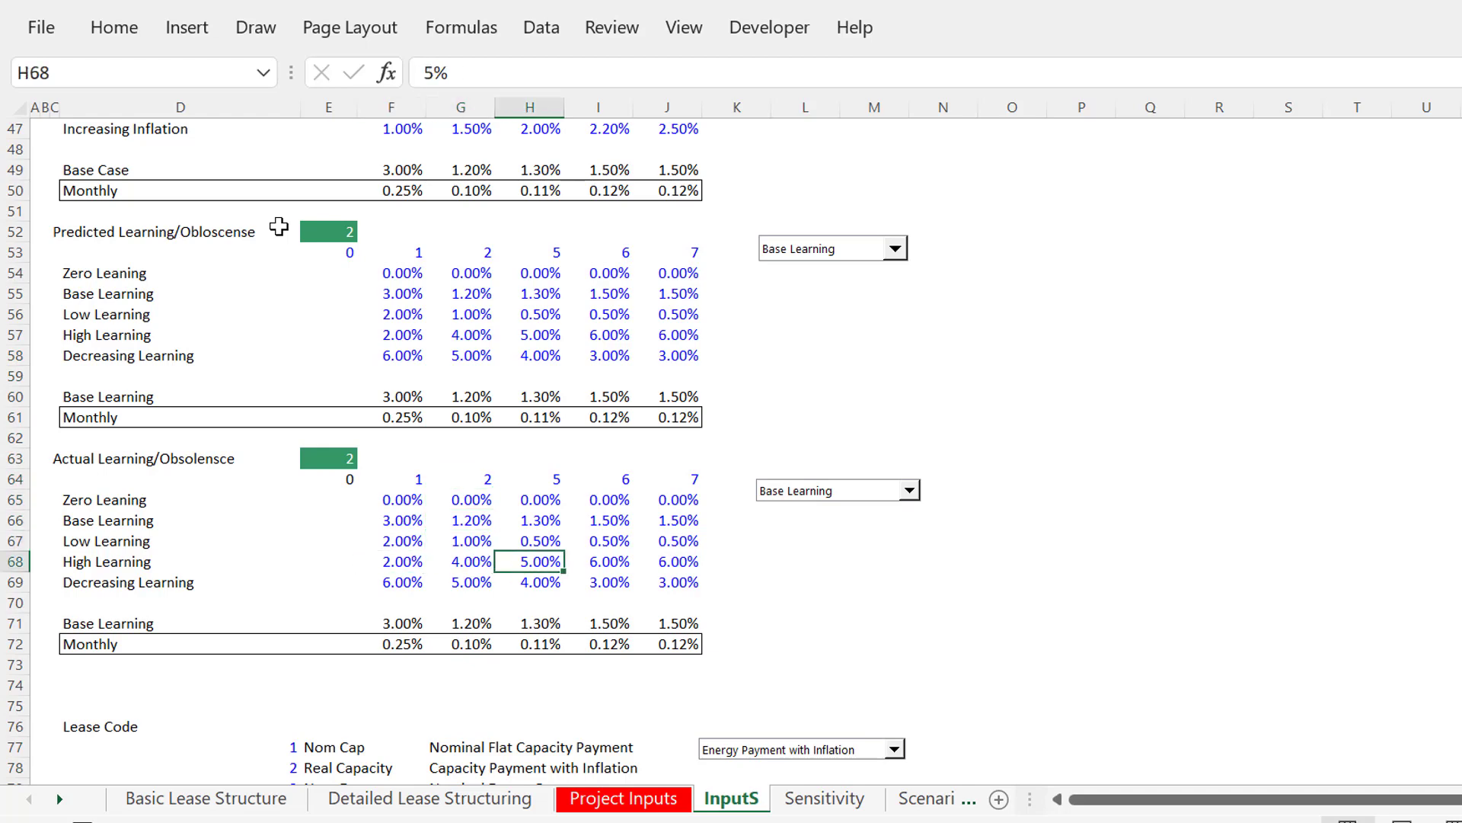
key(Left)
key(Right)
key(Right)
key(Left)
key(Left)
key(Left)
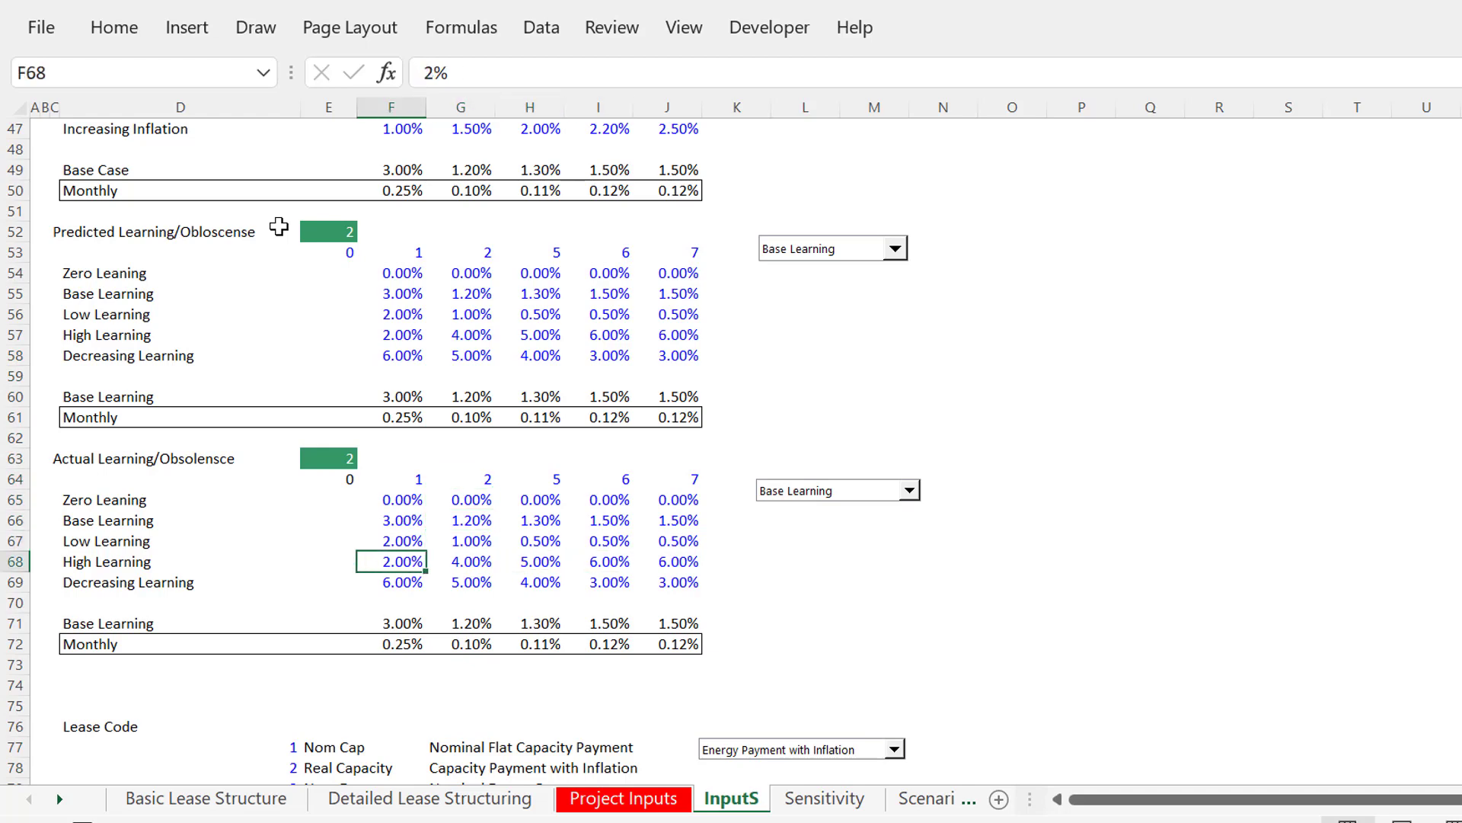
key(Right)
key(Right)
key(Left)
key(Right)
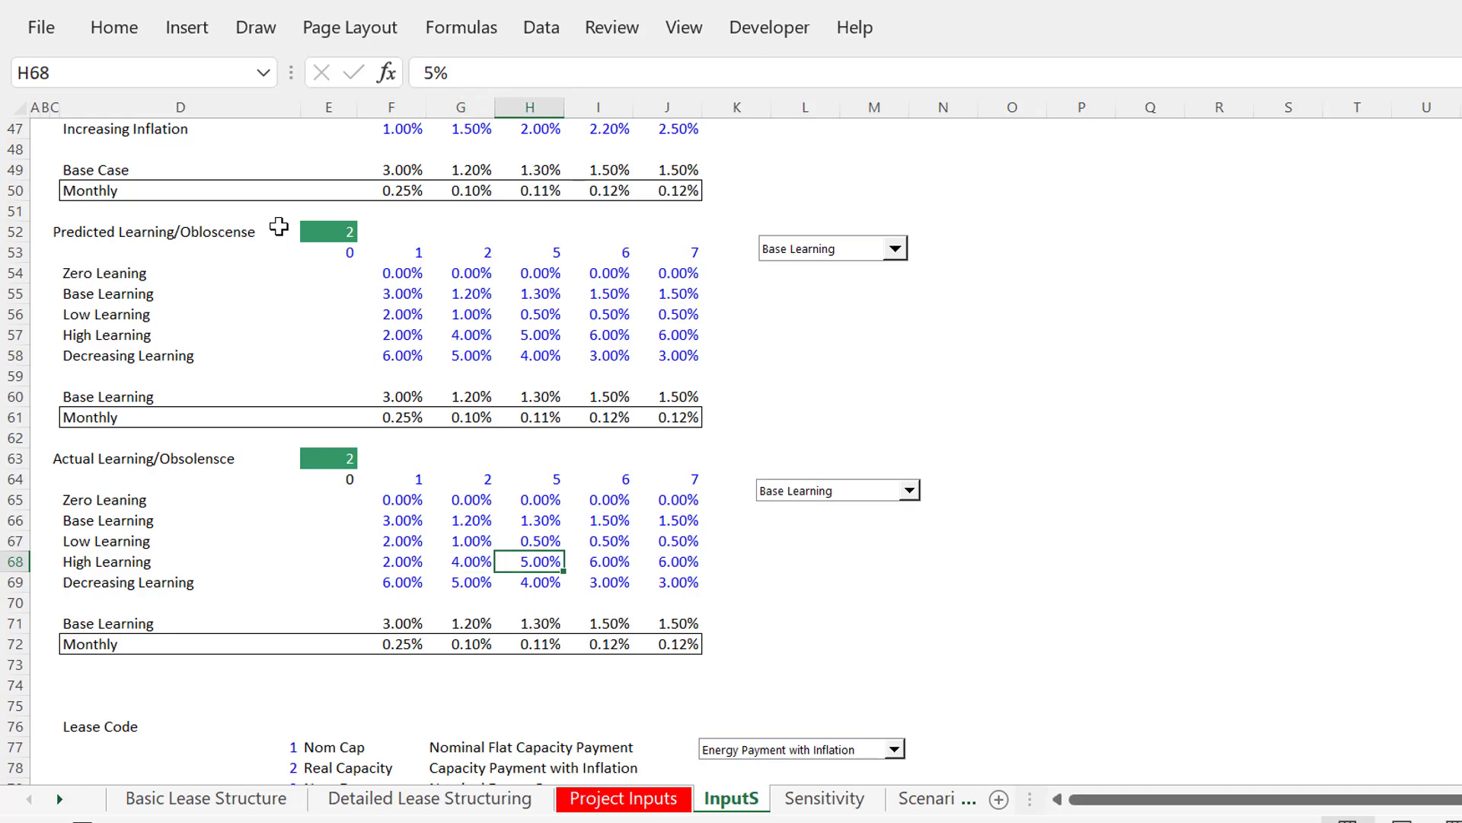
key(Left)
key(Right)
key(Left)
key(Right)
key(Right)
key(Right)
key(Left)
key(Left)
On the Sensitivity sheet, examine the Applied Case codes and labels for the expected and actual degradation, obsolescence and inflation
key(ctrl+Page_Down)
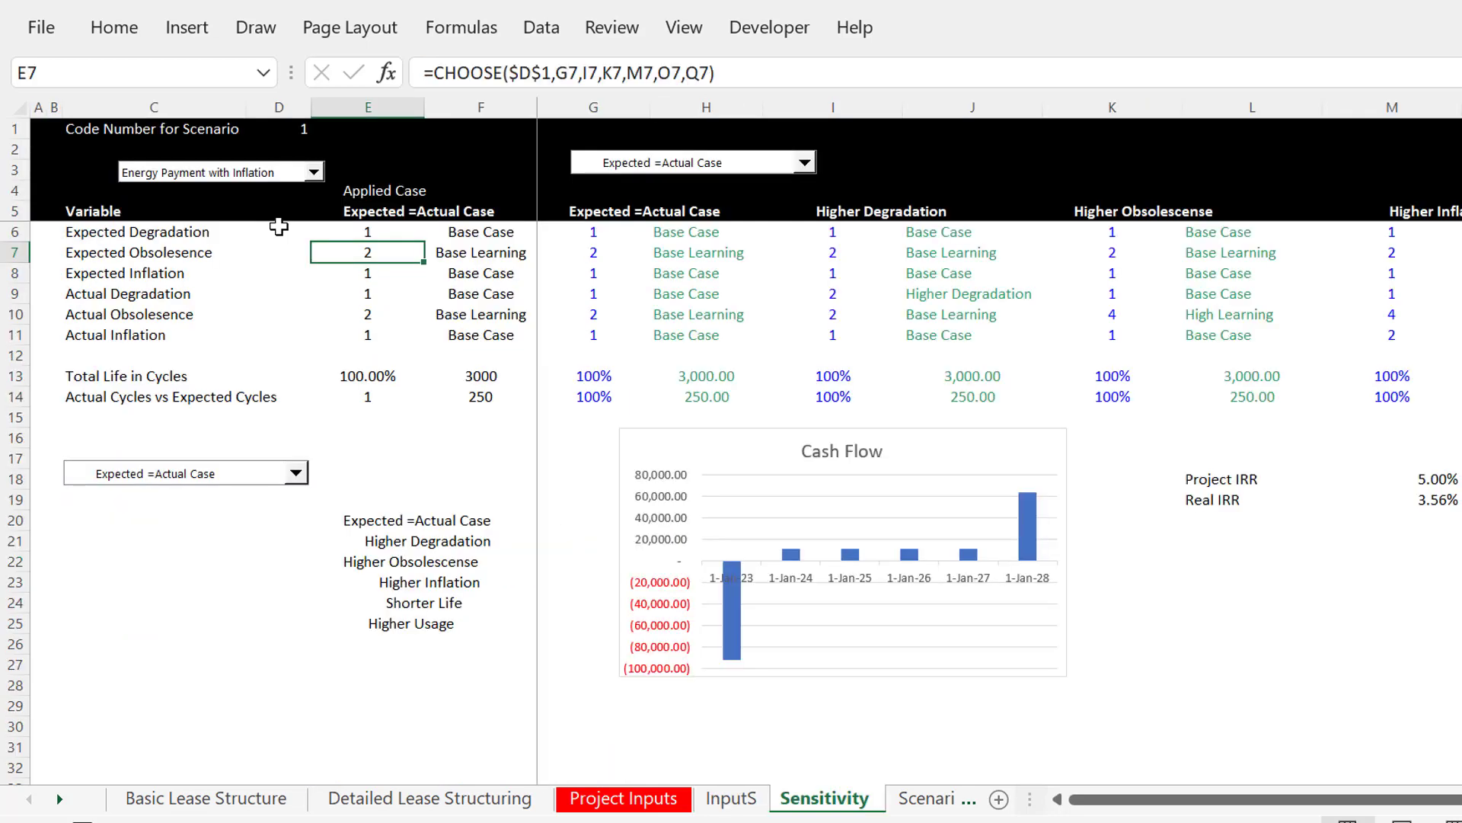
key(Up)
key(Up)
key(Up)
key(Down)
key(Down)
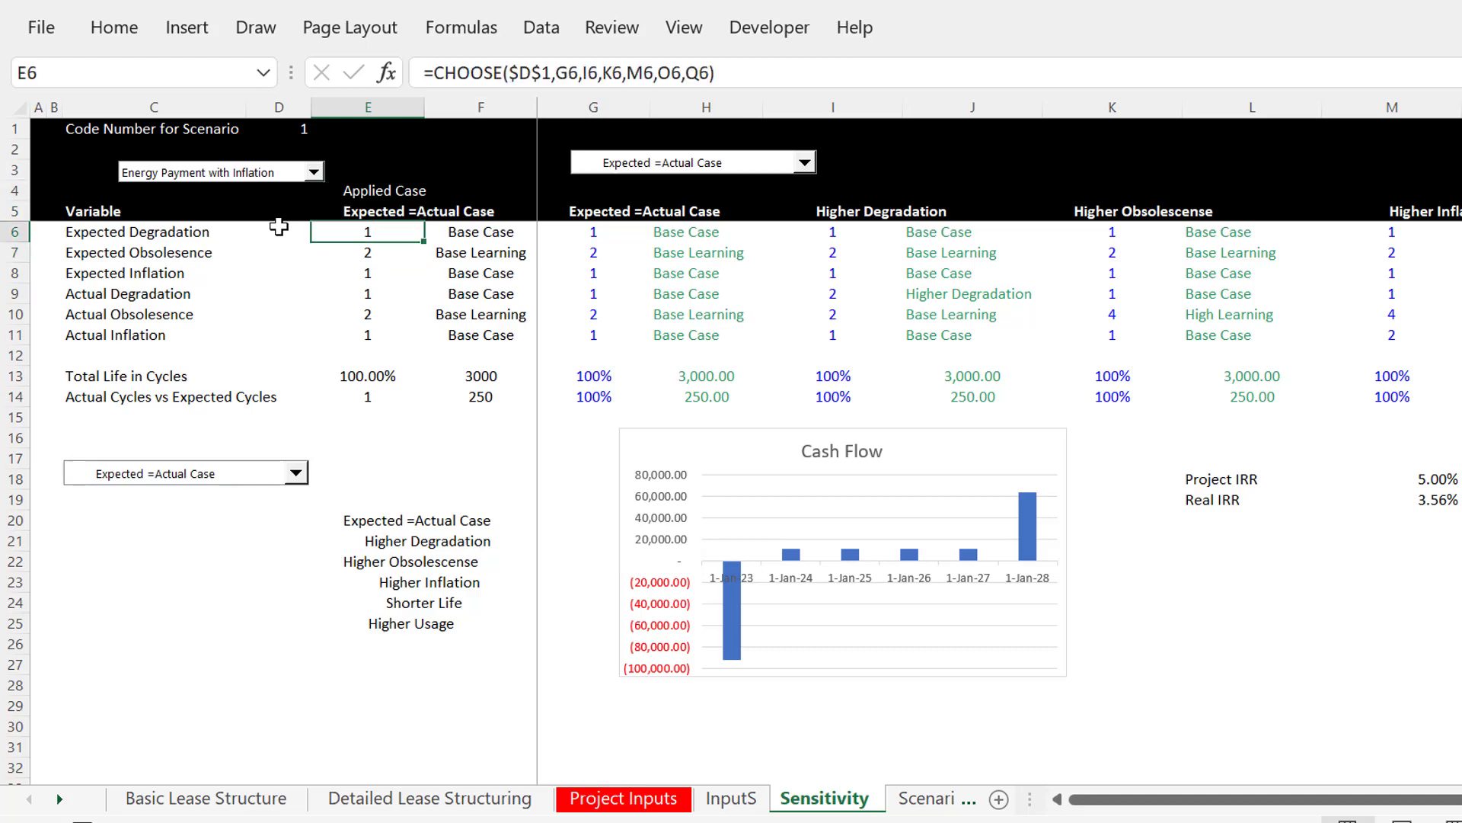
key(Down)
key(Right)
key(Right)
key(Right)
key(Up)
key(Left)
key(Left)
key(Left)
key(shift+Down)
key(shift+Down)
key(shift+Down)
key(shift+Down)
key(shift+Down)
key(shift+Right)
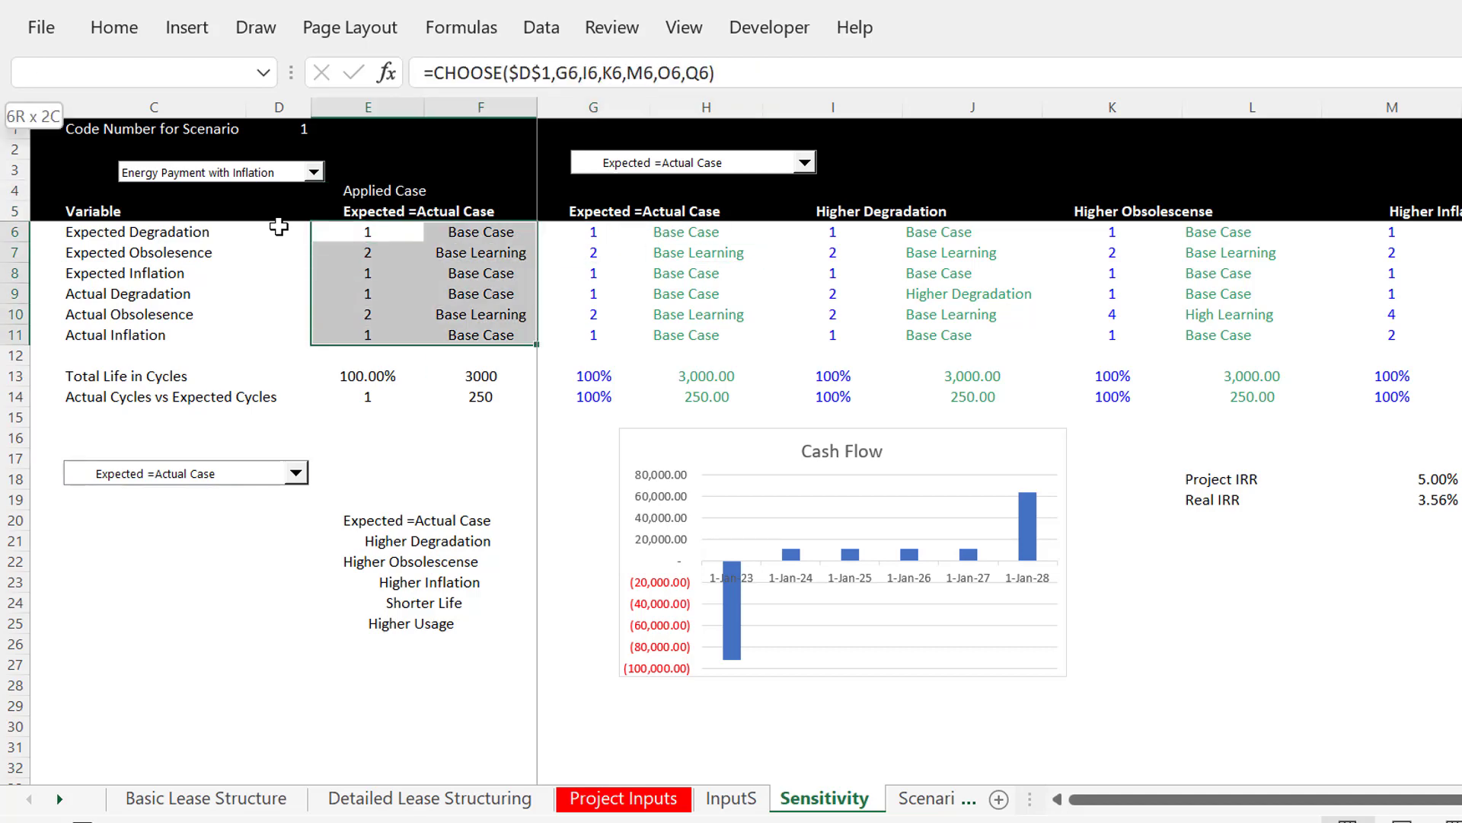
Examine the codes in the Expected = Actual Case scenario column, from Expected Degradation down through the actual variables
key(Right)
key(Right)
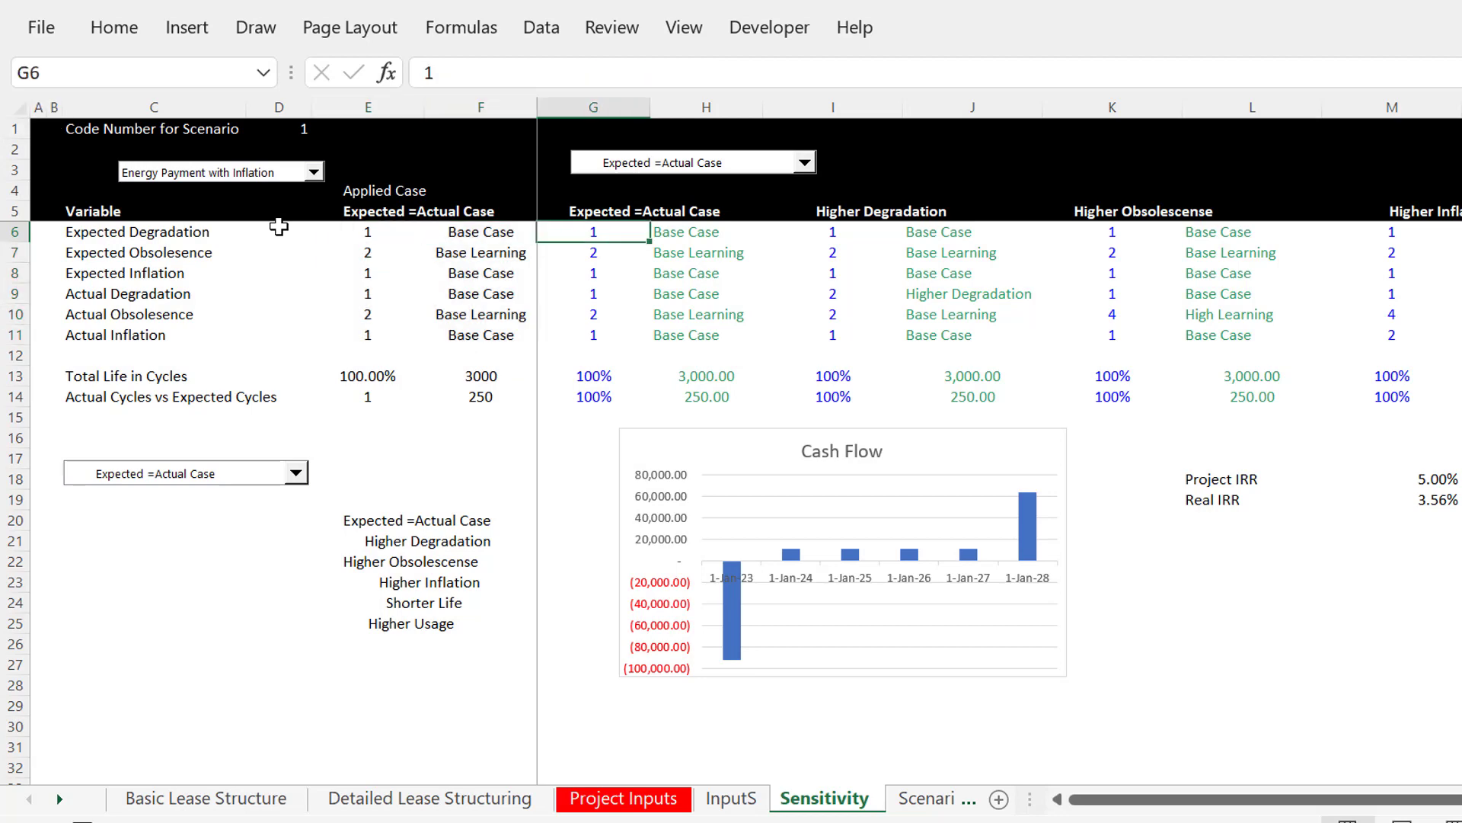
key(Down)
key(Down)
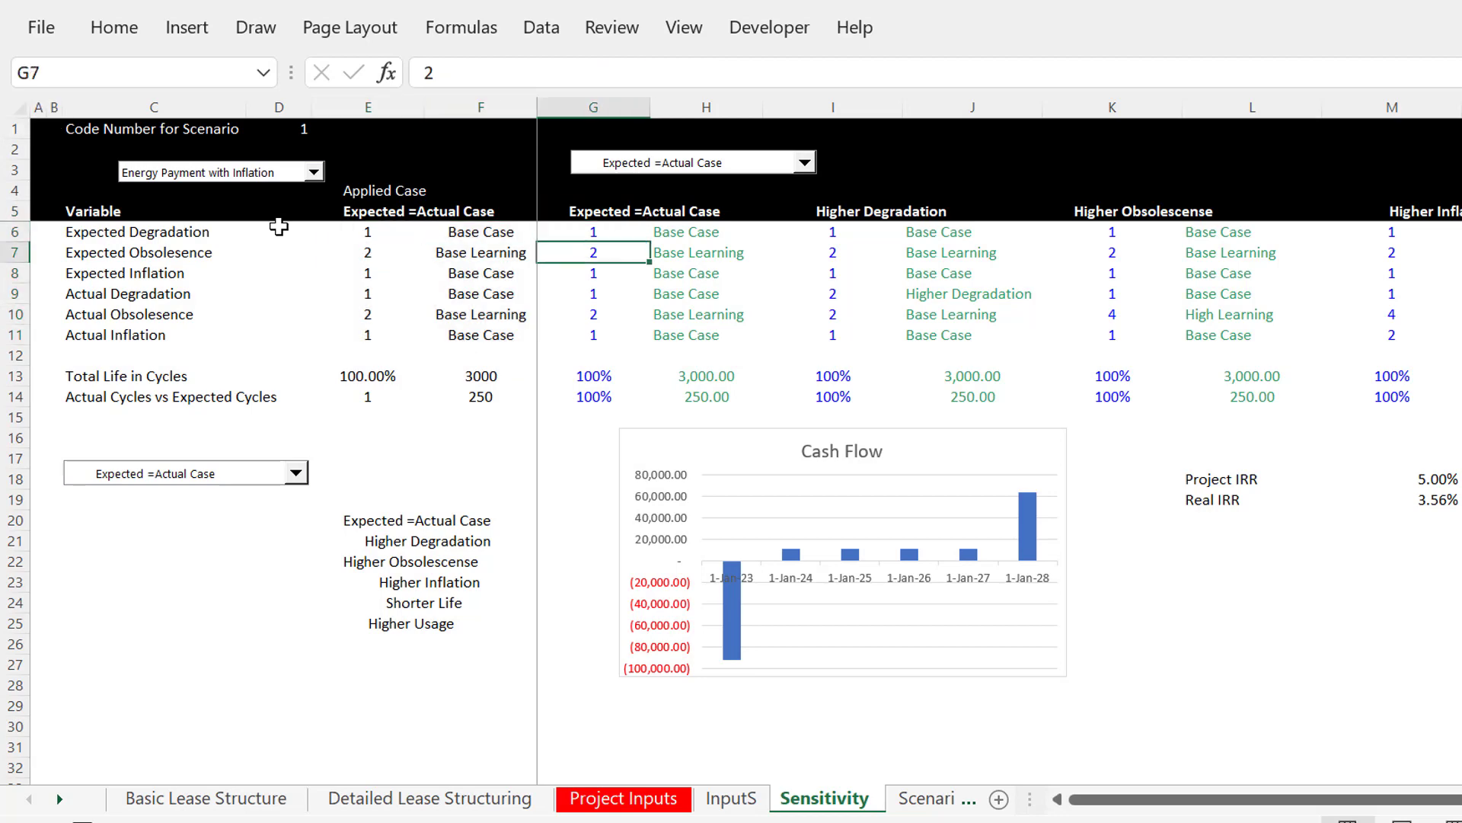
key(Down)
key(Down)
key(Down)
key(Up)
key(Up)
key(Up)
key(Up)
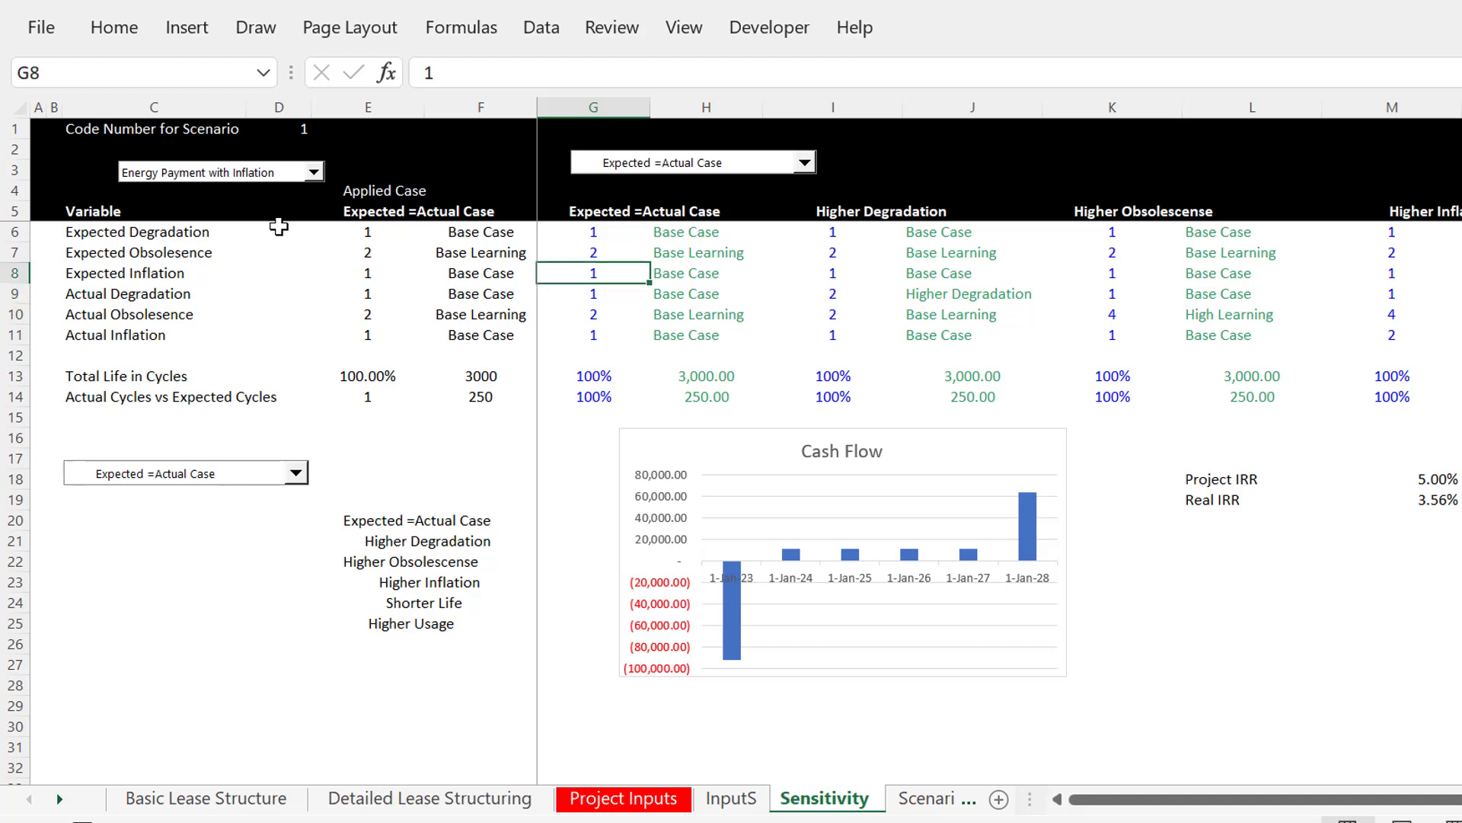
key(Down)
key(Down)
key(Down)
key(Up)
key(Up)
key(Up)
key(Up)
key(Down)
key(Down)
Highlight the Expected Degradation, Obsolescence and Inflation rows across to the first scenario column for review
key(Left)
key(Left)
key(Left)
key(Left)
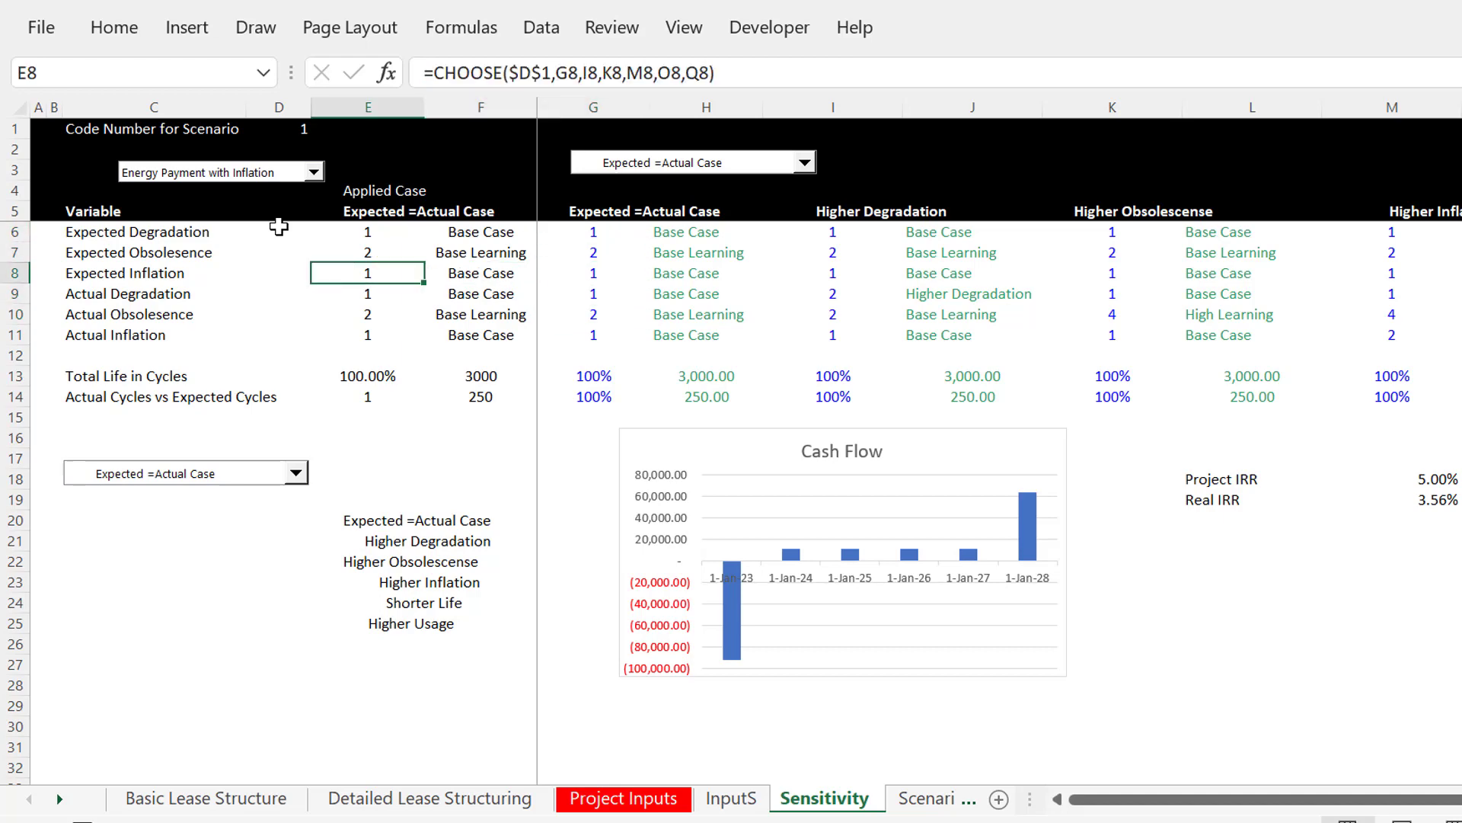
key(Up)
key(Up)
key(shift+Down)
key(shift+Down)
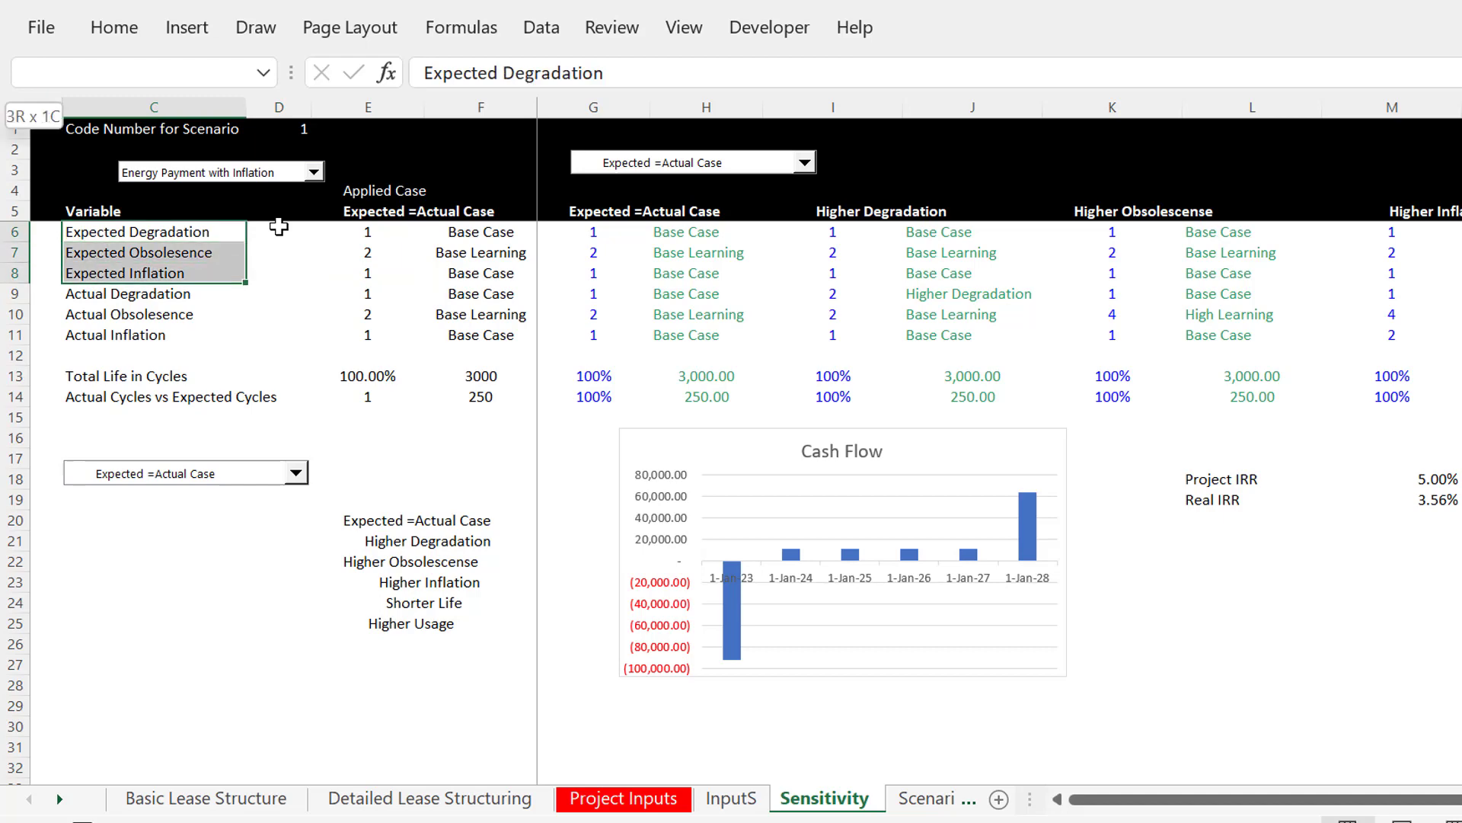
key(shift+Right)
key(shift+Right)
key(shift+Right)
key(shift+Right)
key(Down)
key(Down)
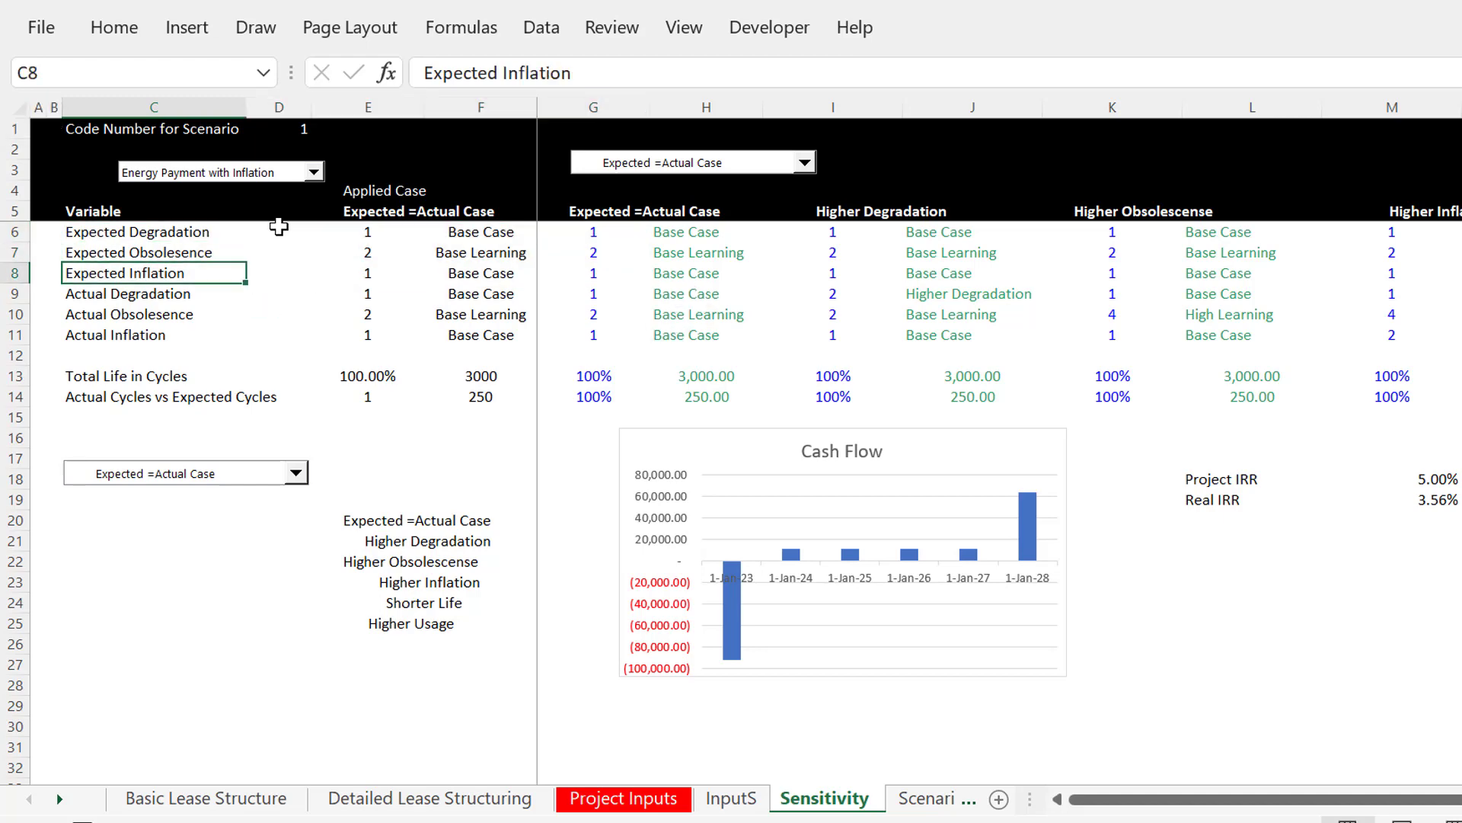
Highlight the Actual Degradation, Obsolescence and Inflation rows through the Expected = Actual Case columns to compare with the expected rows
key(Down)
key(shift+Down)
key(shift+Down)
key(shift+Right)
key(shift+Right)
key(shift+Right)
key(shift+Right)
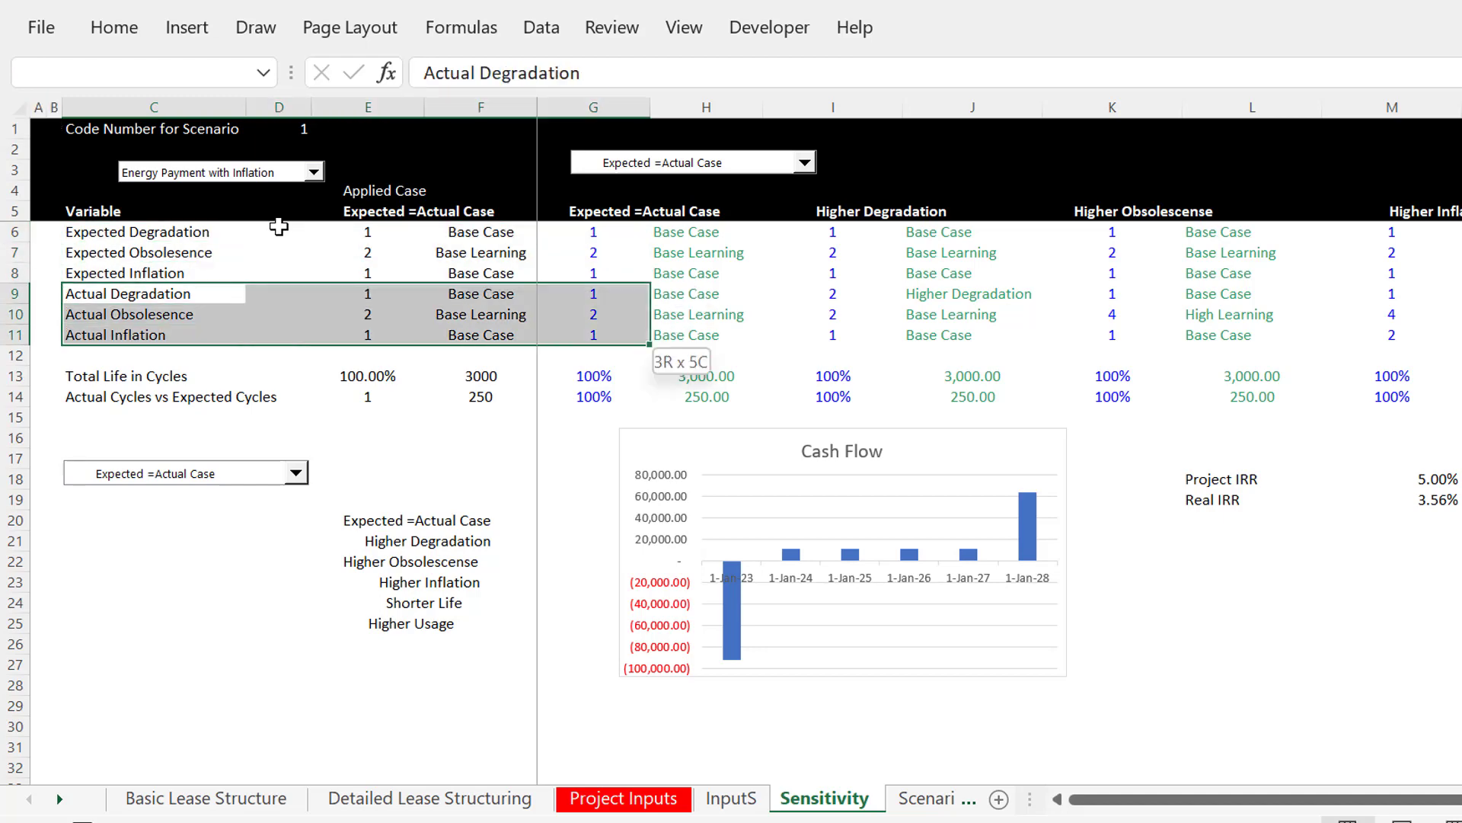
key(shift+Right)
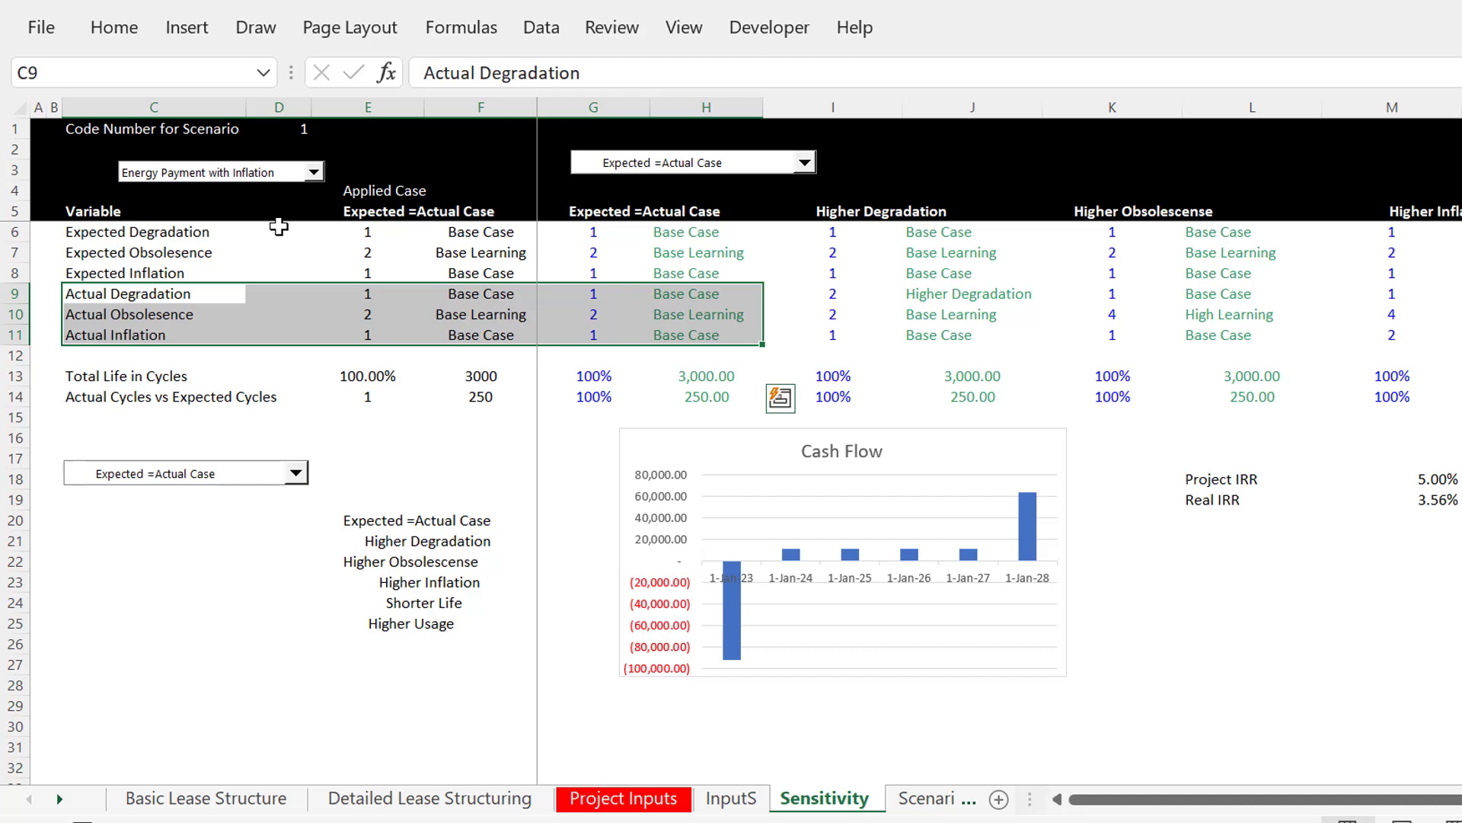
Compare the Actual Degradation code in the Higher Degradation scenario with the one in the Expected = Actual Case scenario
key(Right)
key(Right)
key(Right)
key(Right)
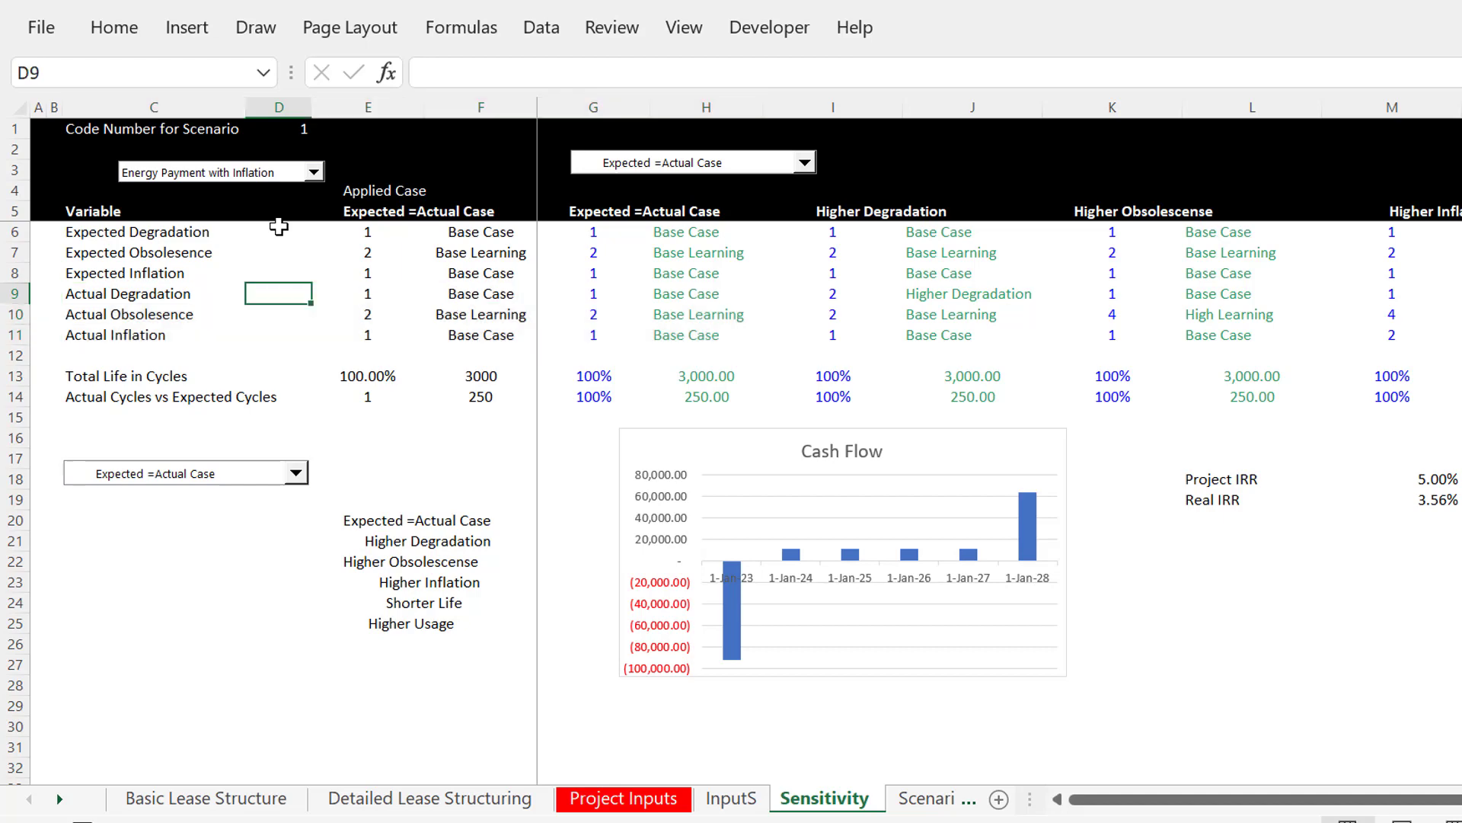
key(Up)
key(Up)
key(Up)
key(Up)
key(Down)
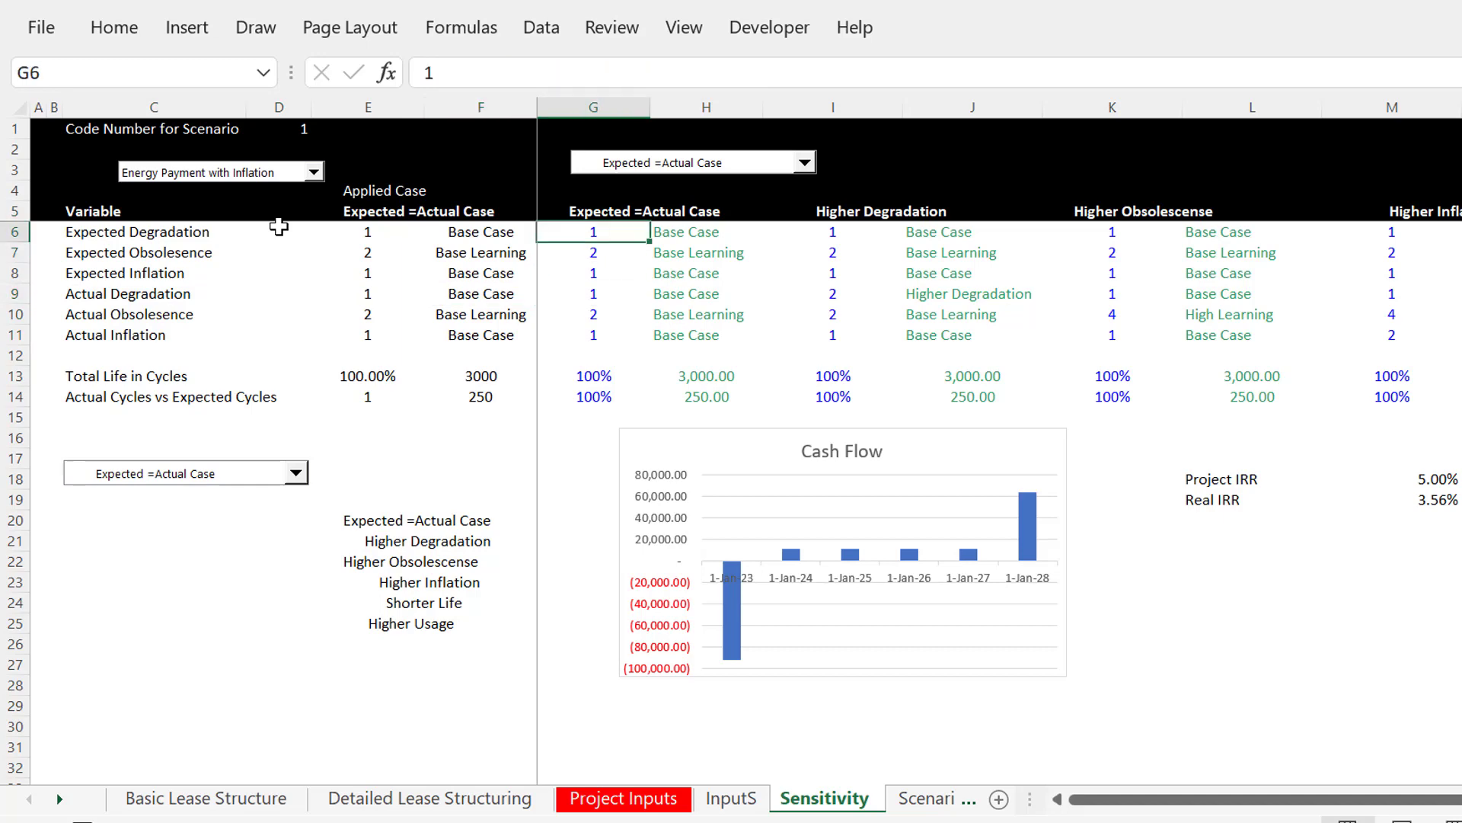
key(Right)
key(Right)
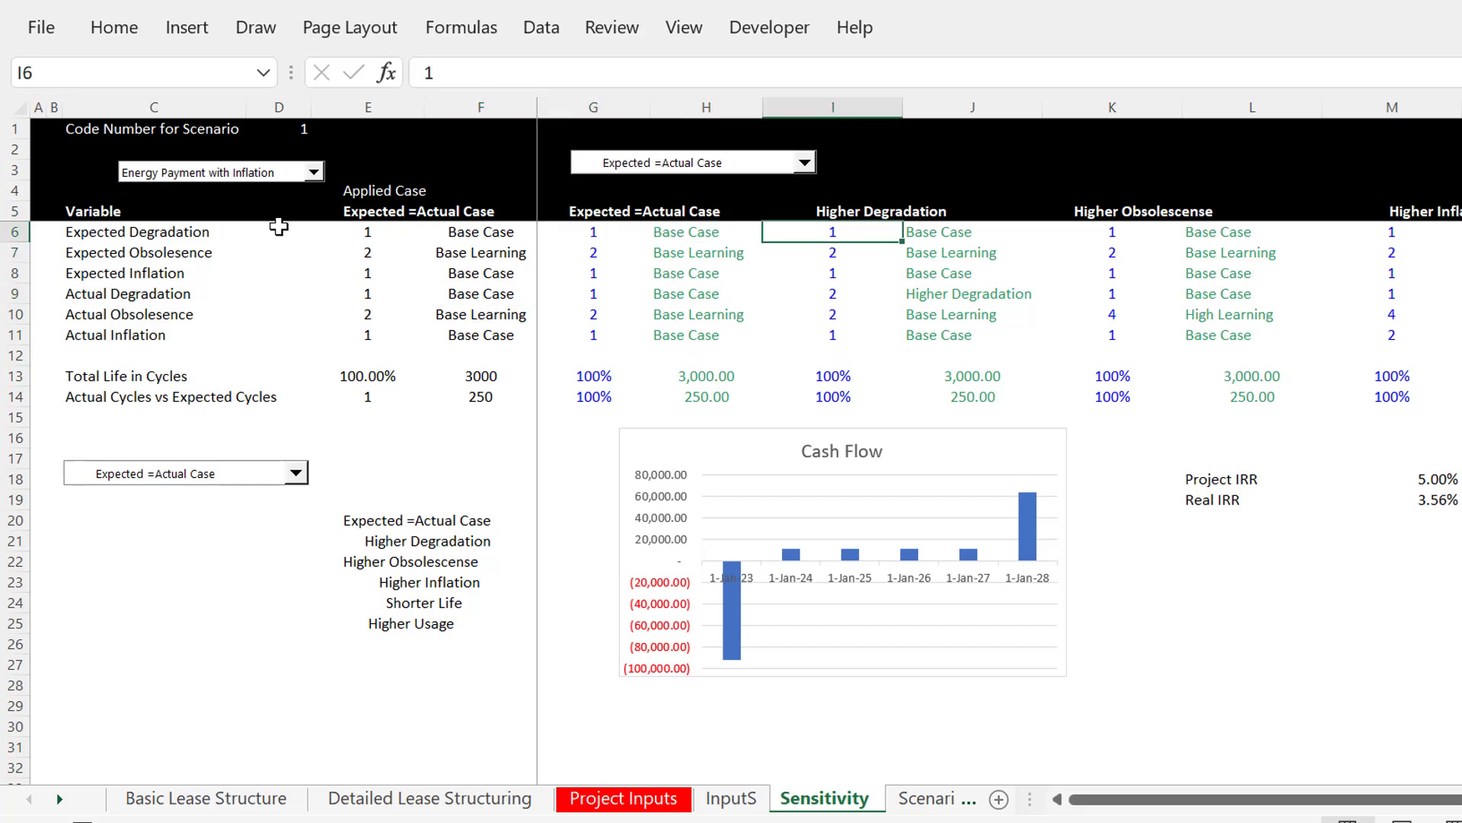
key(Down)
key(Down)
key(Down)
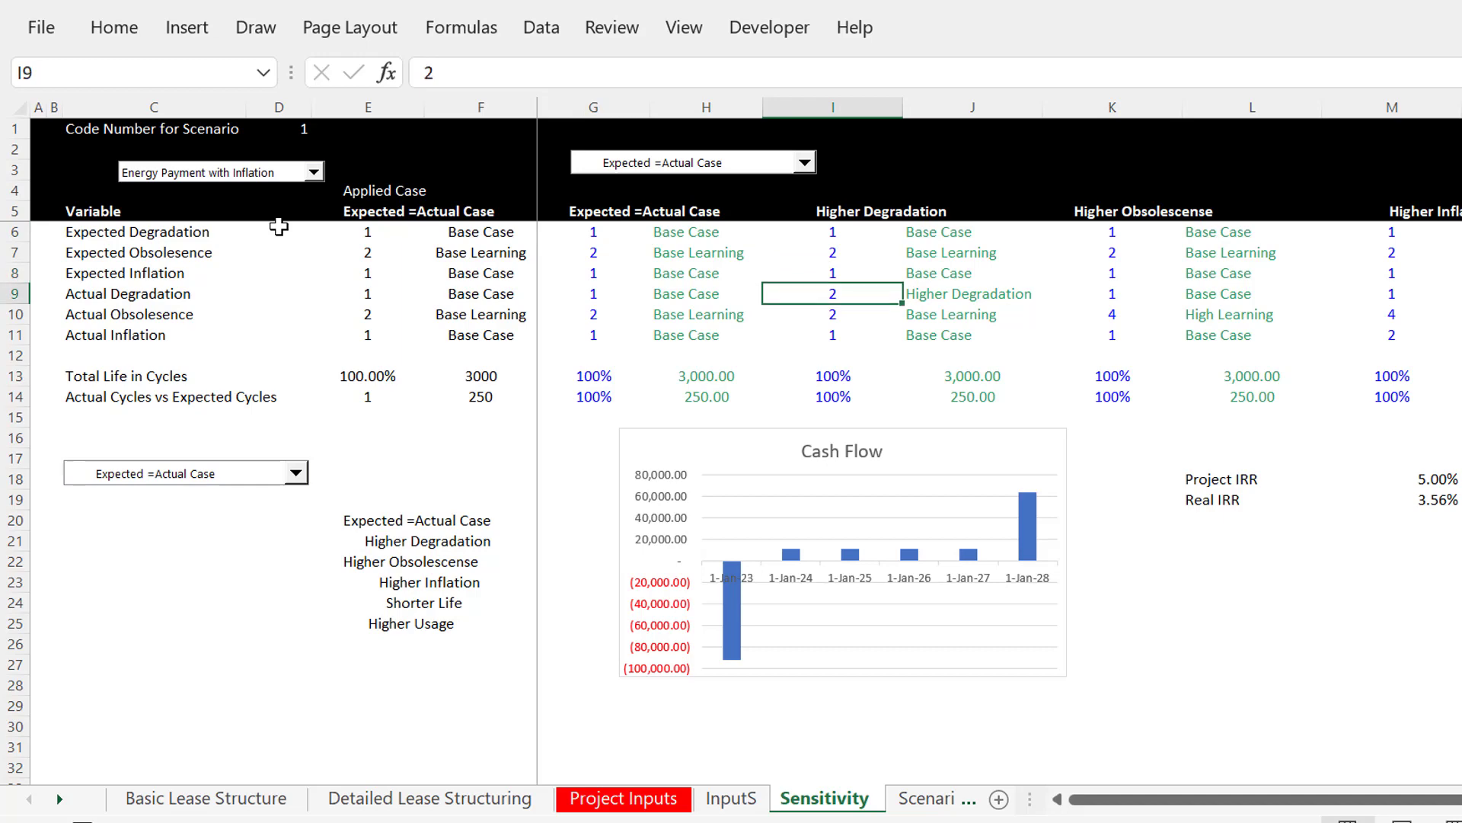
key(Left)
key(Left)
key(Left)
key(Right)
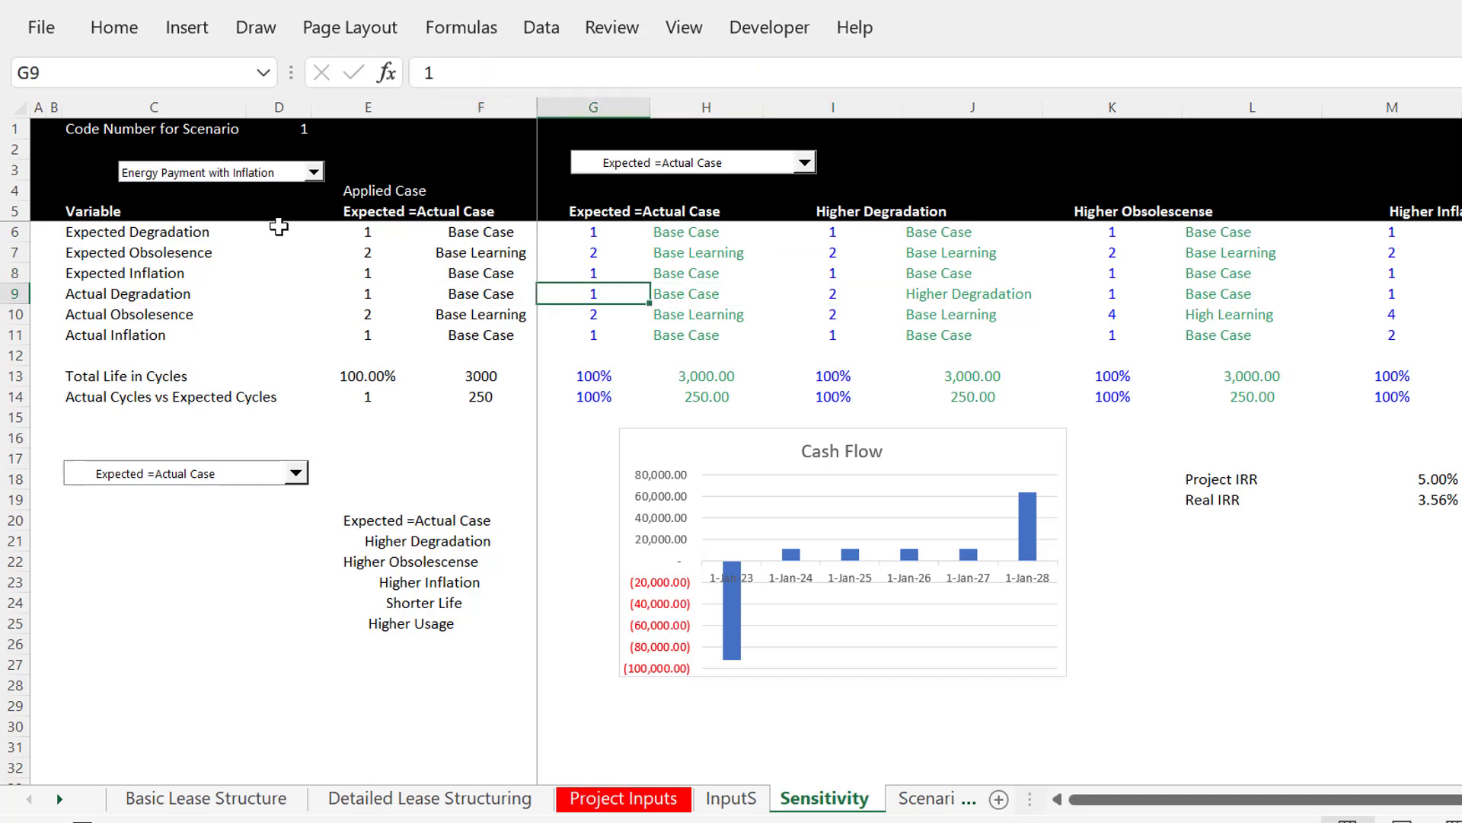
Inspect the formula behind the Expected Degradation label in H6 of the Expected = Actual Case scenario
key(Up)
key(Right)
key(Up)
key(Up)
key(Left)
key(Left)
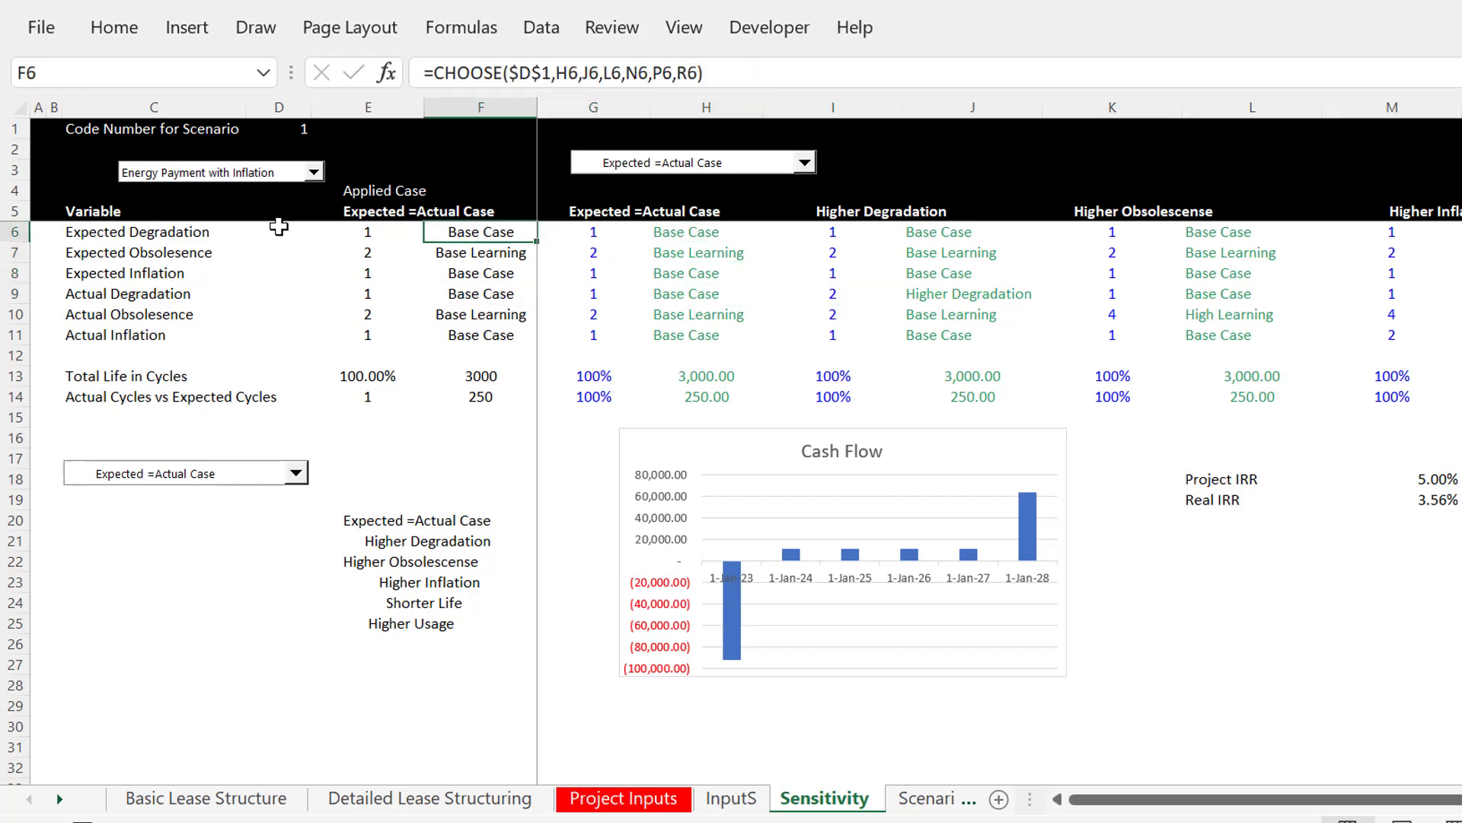
key(Right)
key(Right)
key(F2)
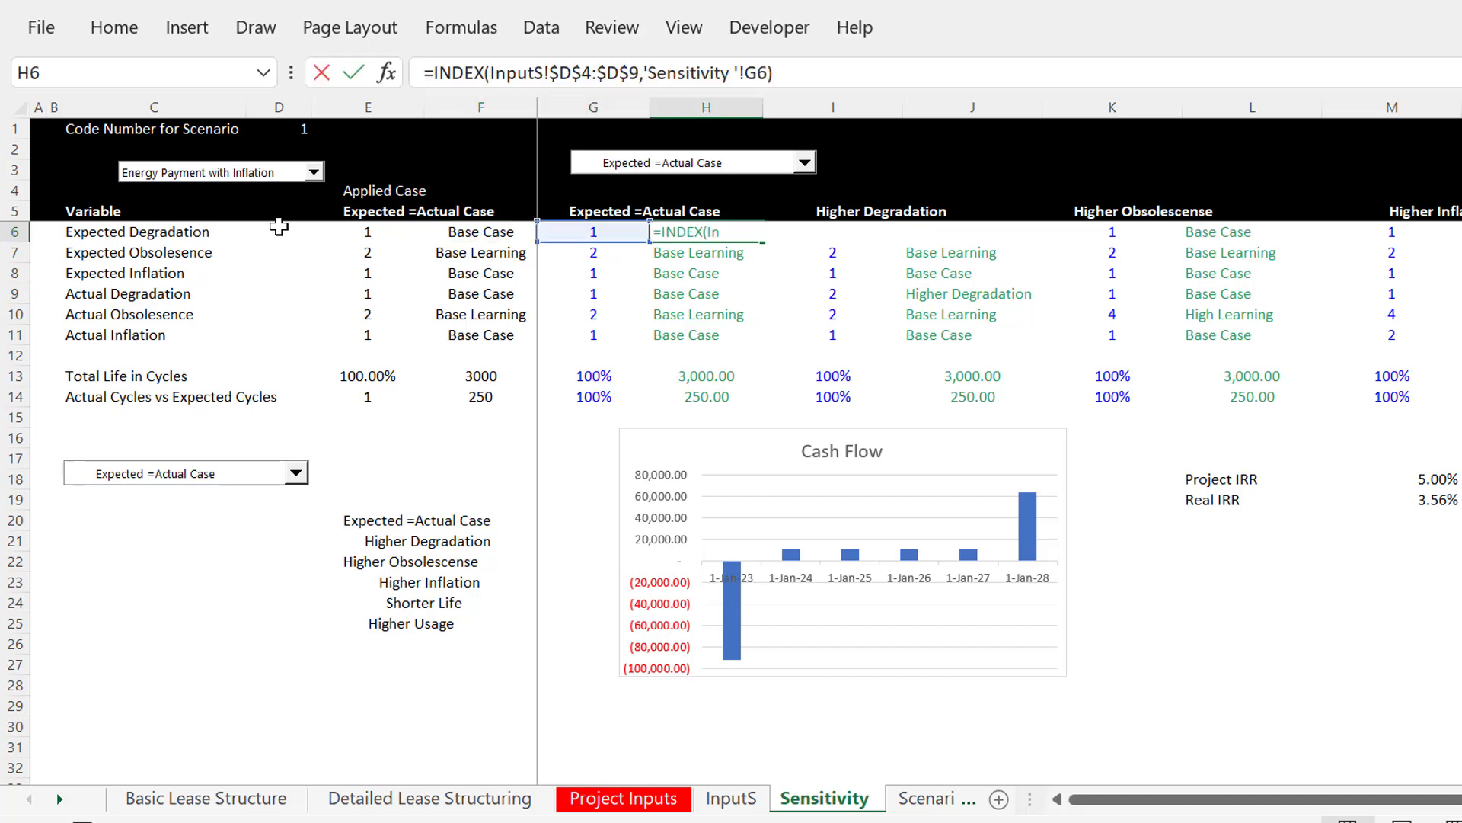
key(Escape)
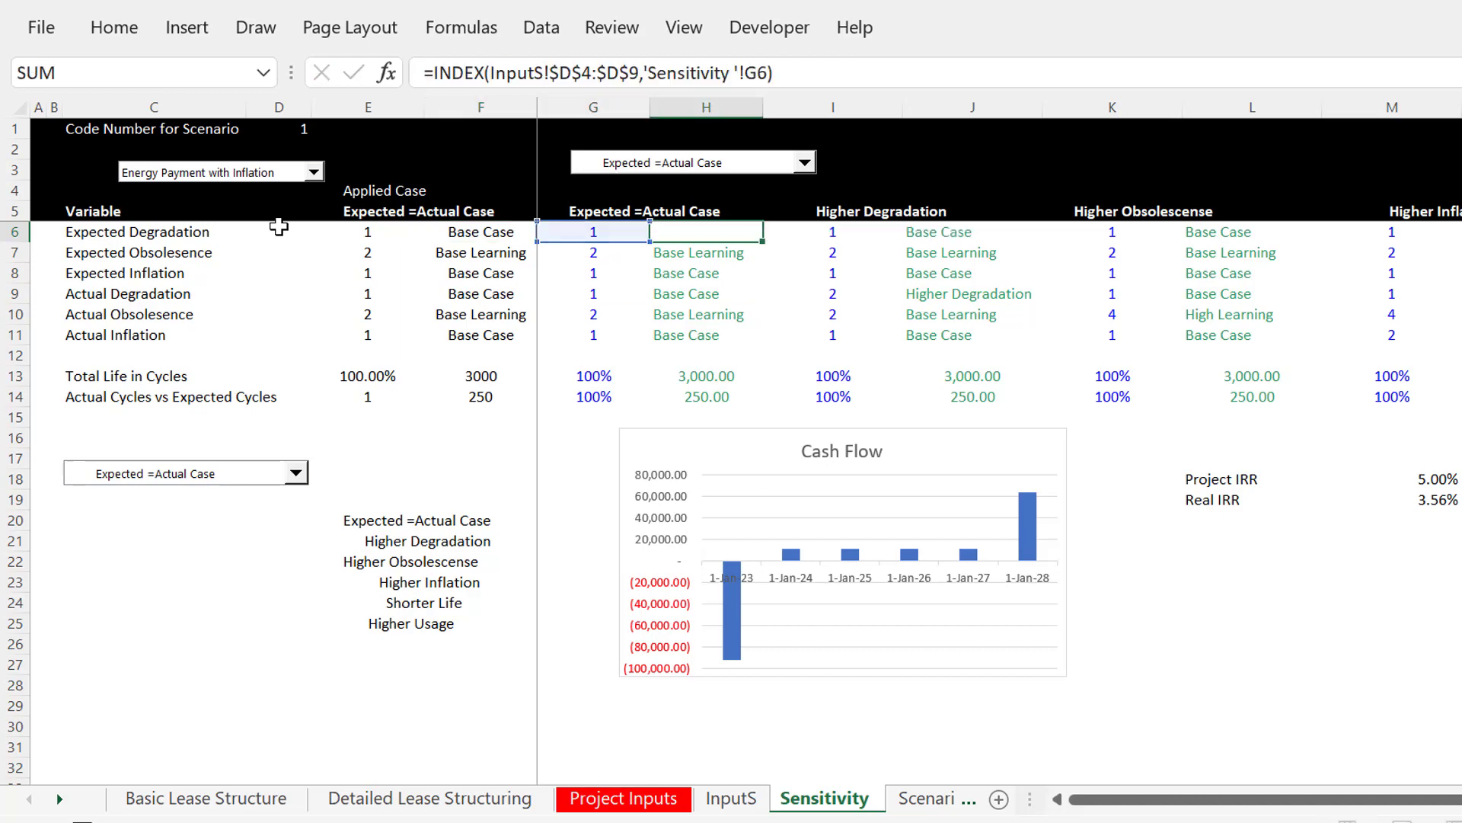
text(=in)
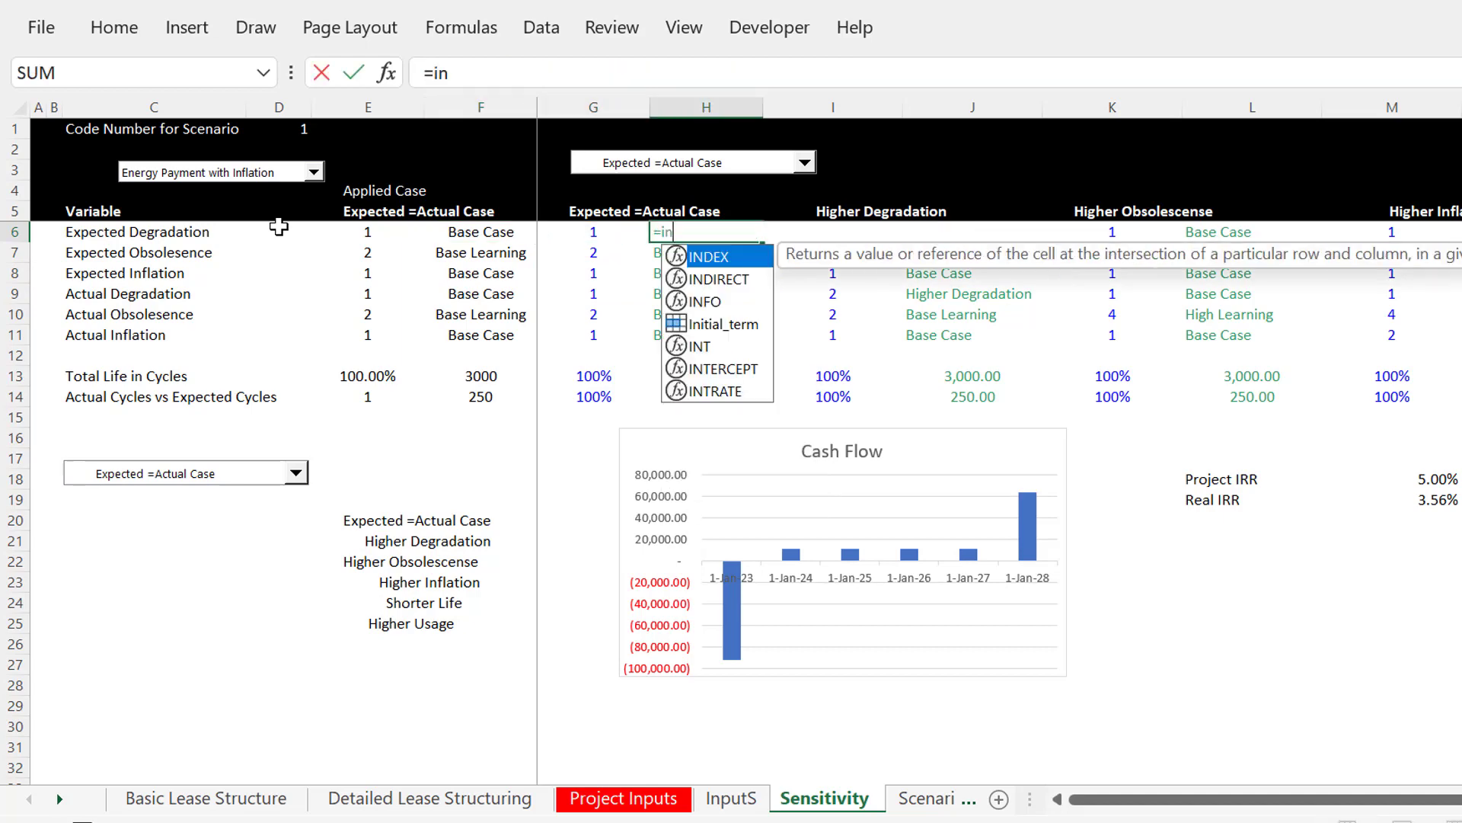
key(Tab)
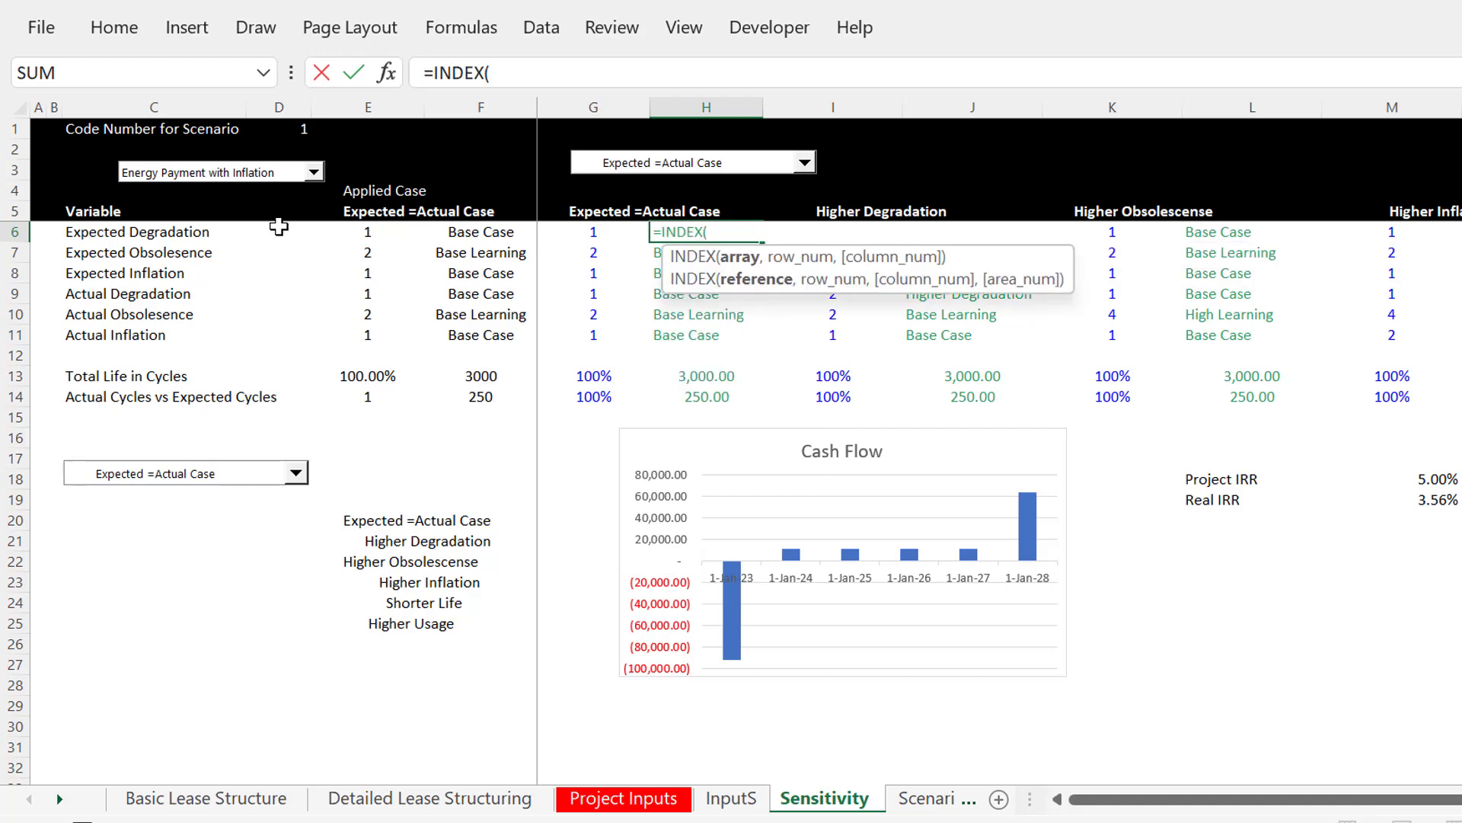
key(ctrl+Page_Up)
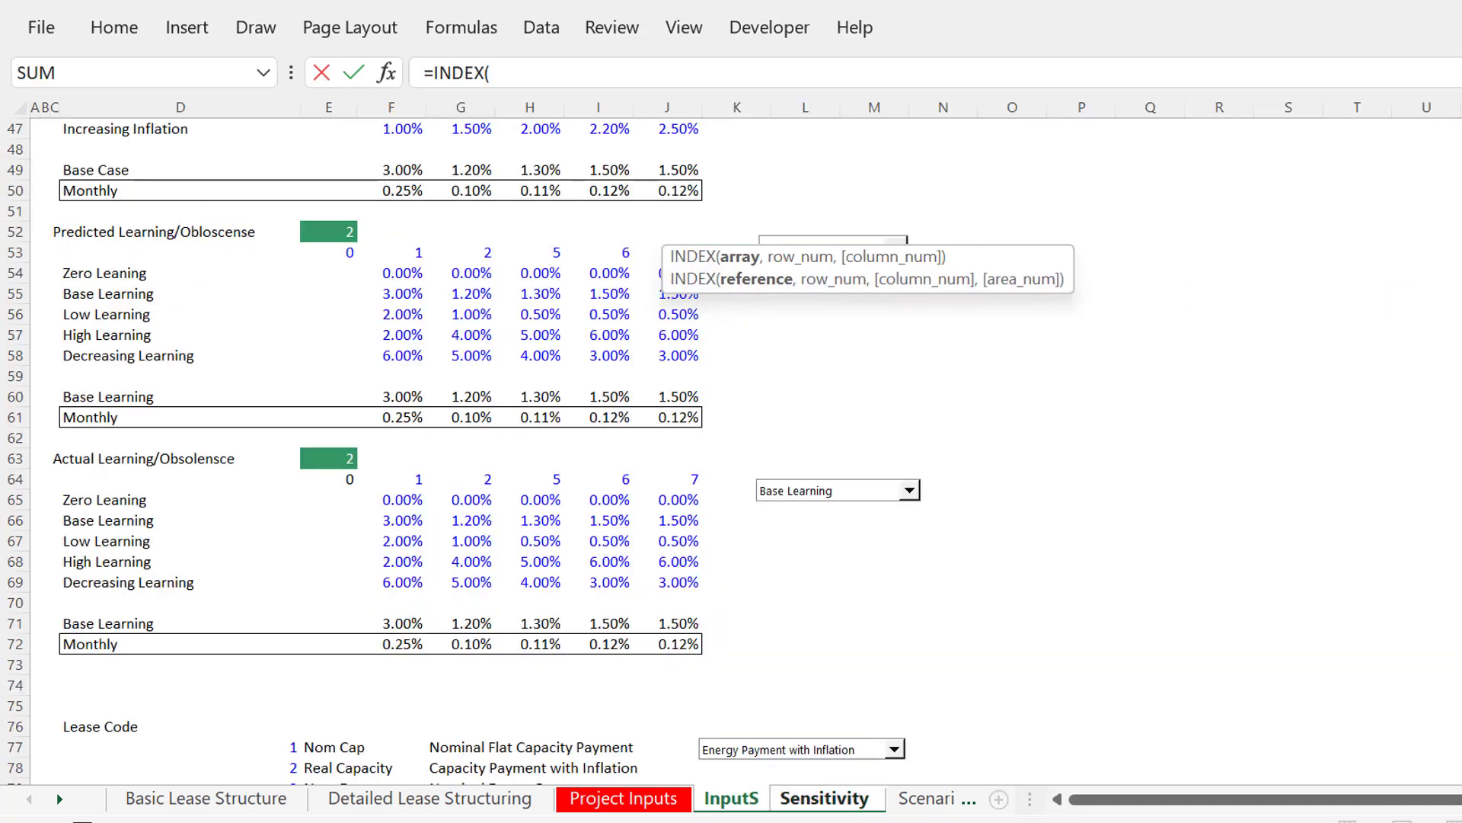
key(Home)
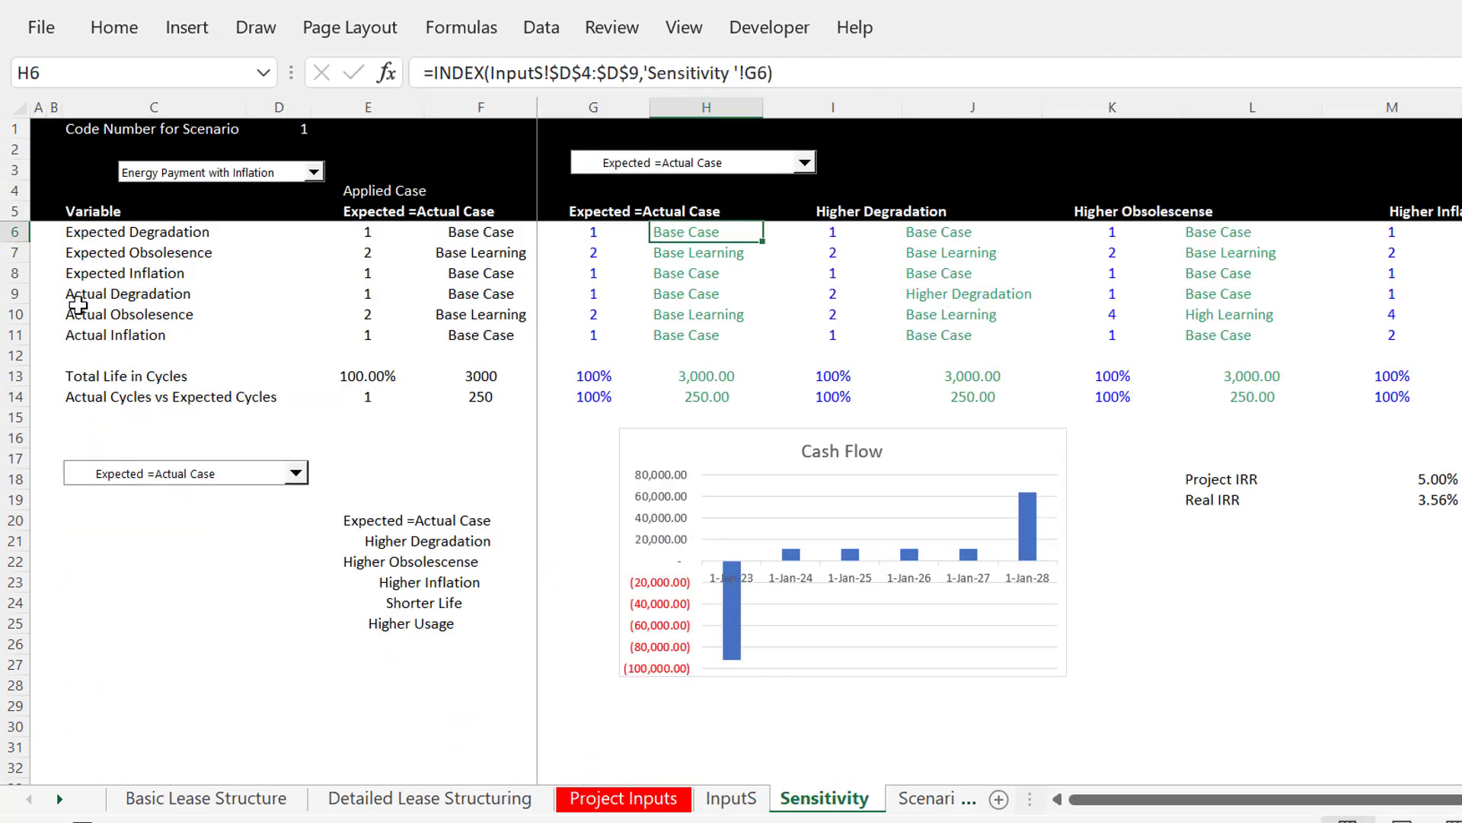
Try to rebuild the H6 label formula as an INDEX over the Predicted Degradation case names in InputS!D4:D9, with the range made absolute
text(=INDEX()
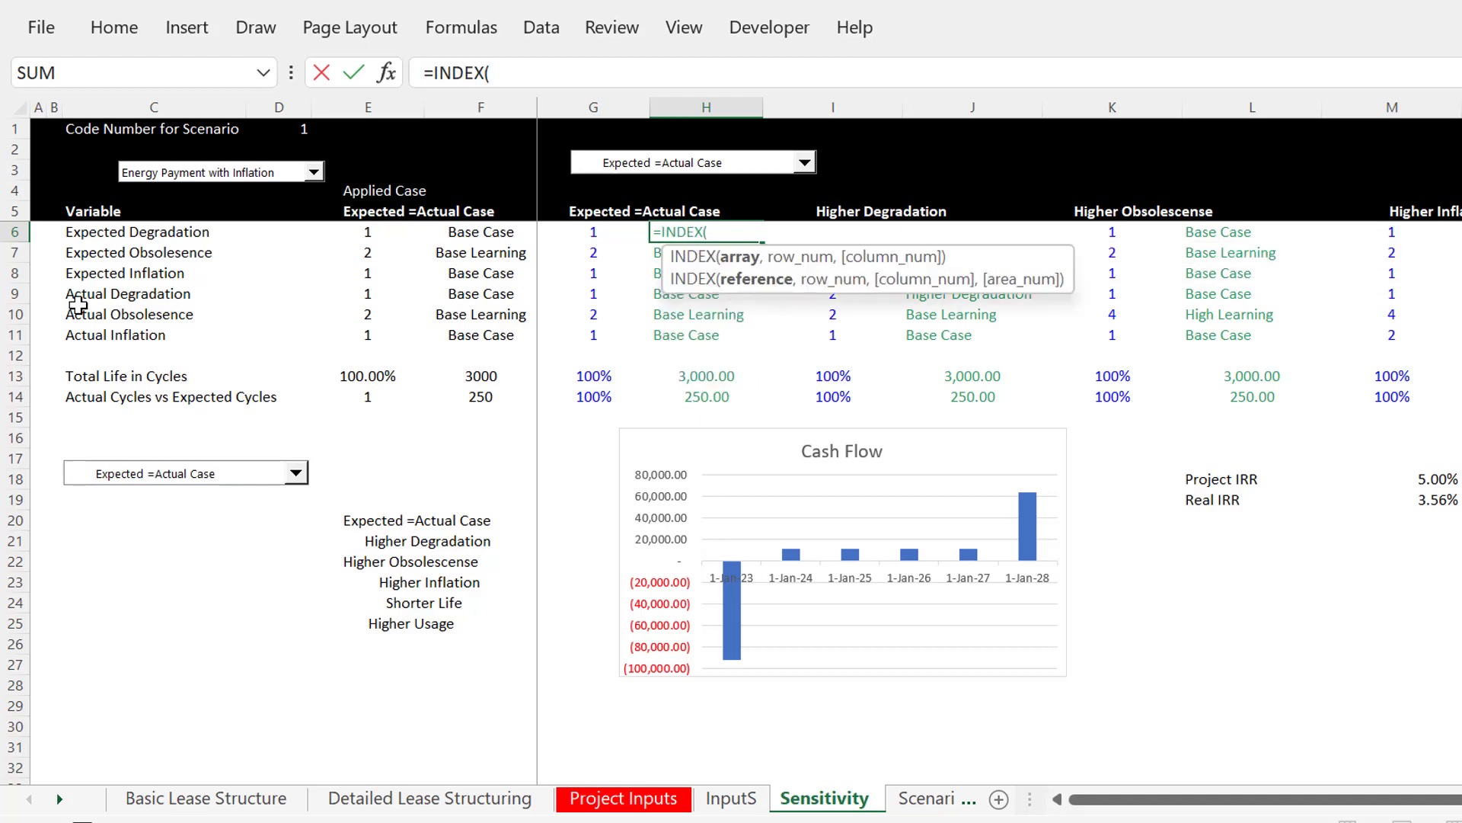
key(ctrl+Page_Up)
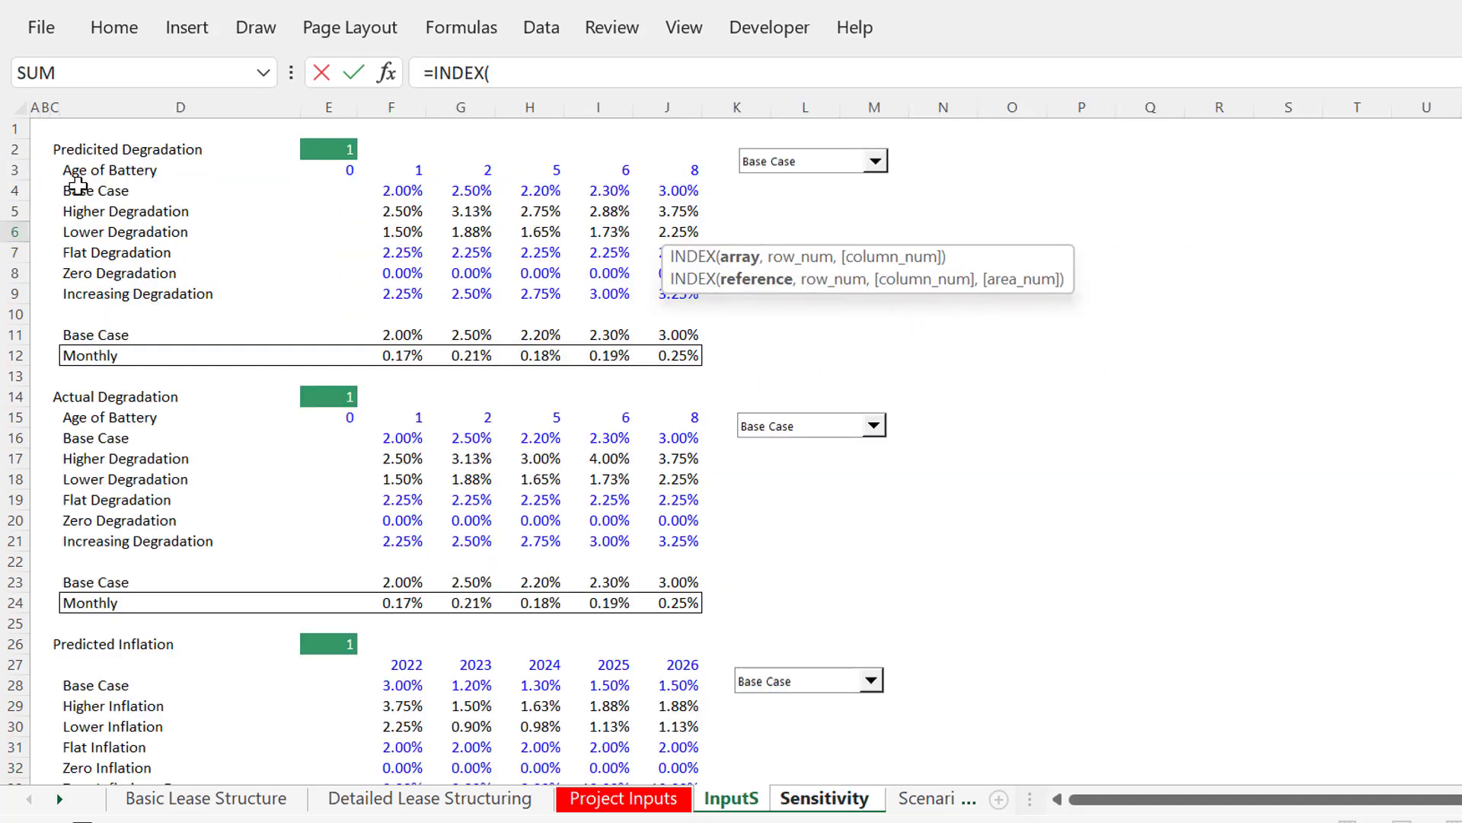
click(79, 178)
key(Down)
key(Down)
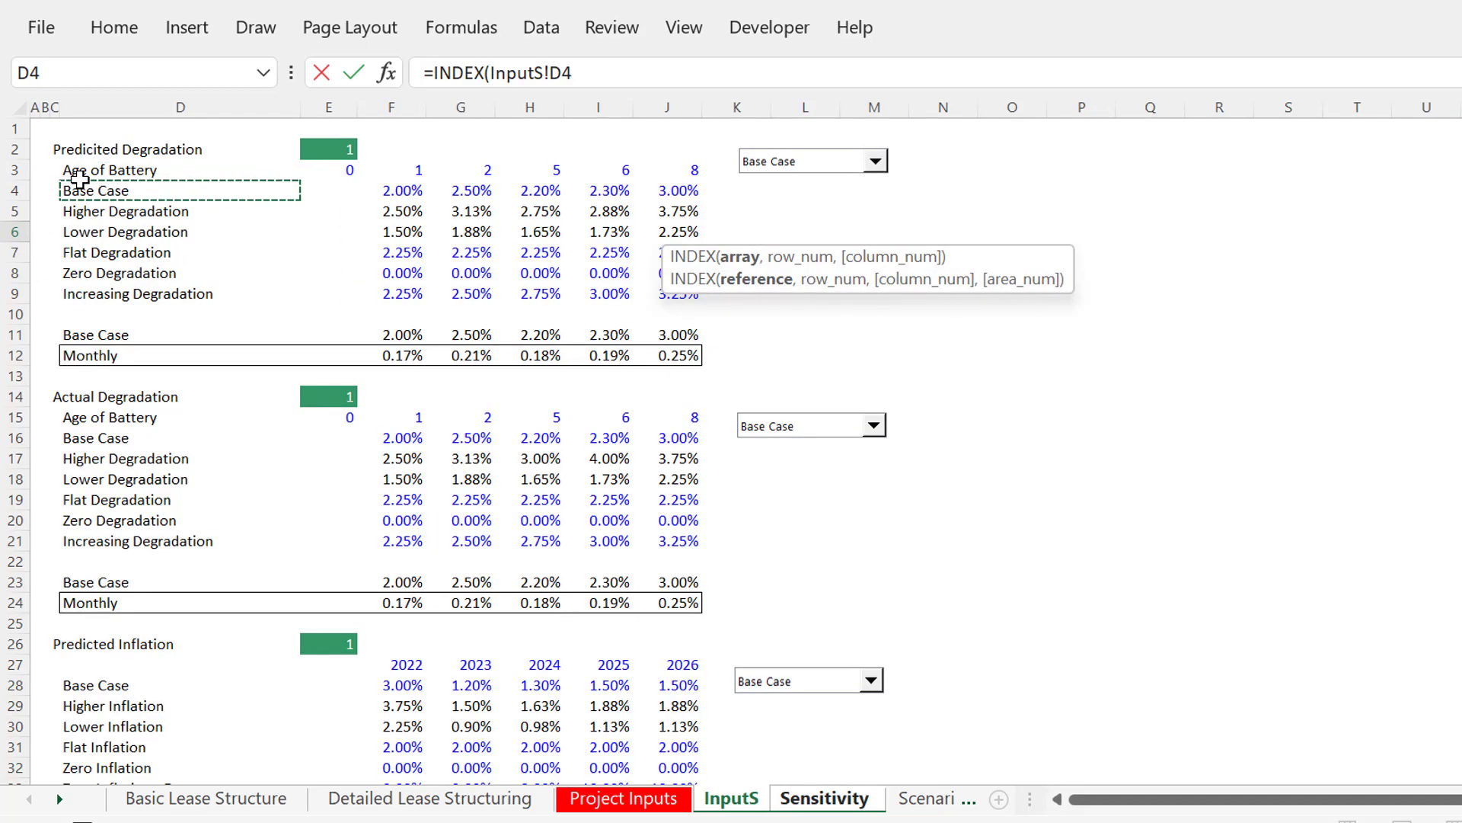
key(Up)
key(shift+Down)
key(shift+Down)
key(shift+Down)
key(shift+Down)
key(shift+Down)
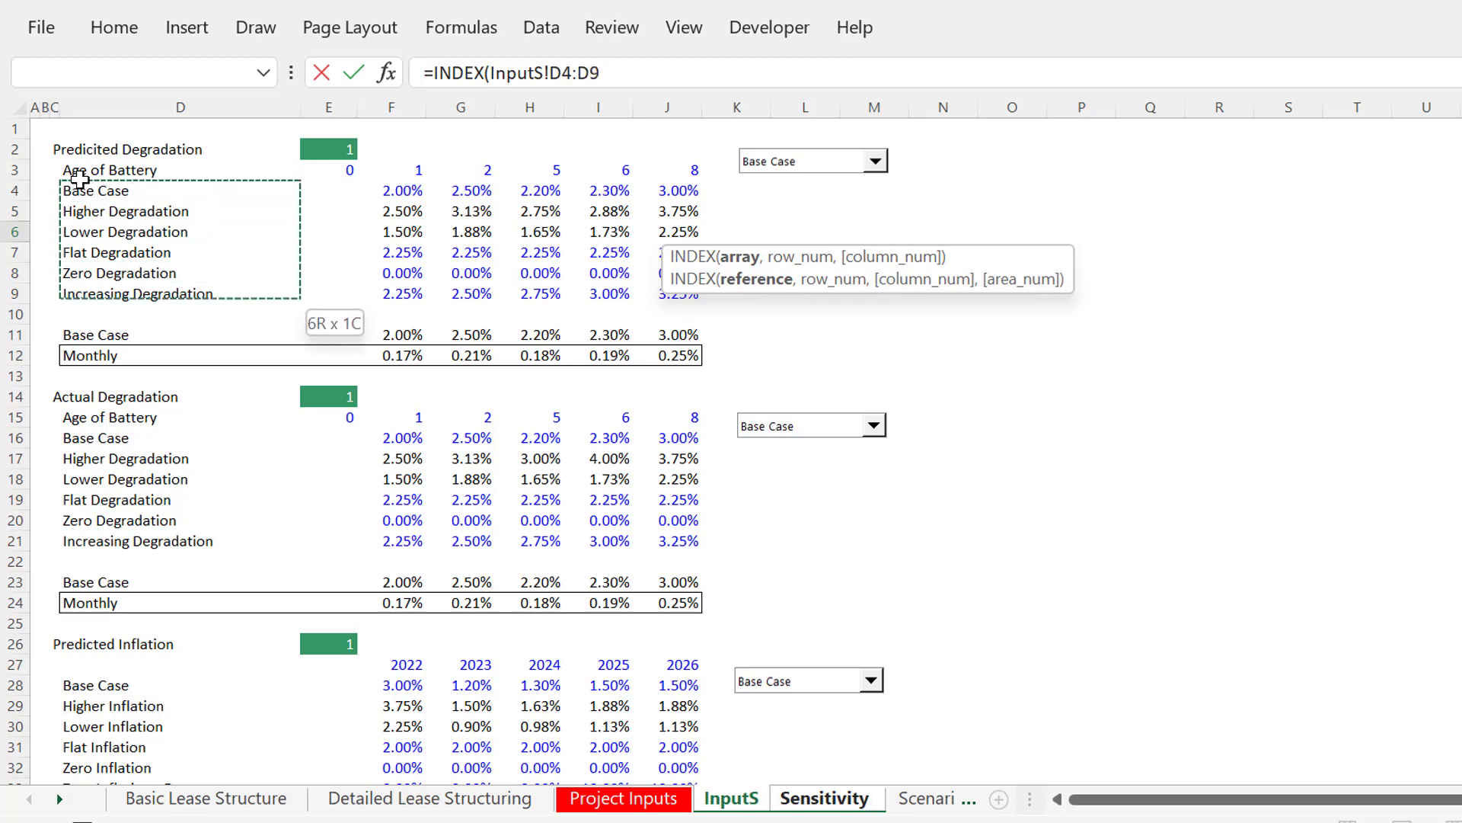
text(,)
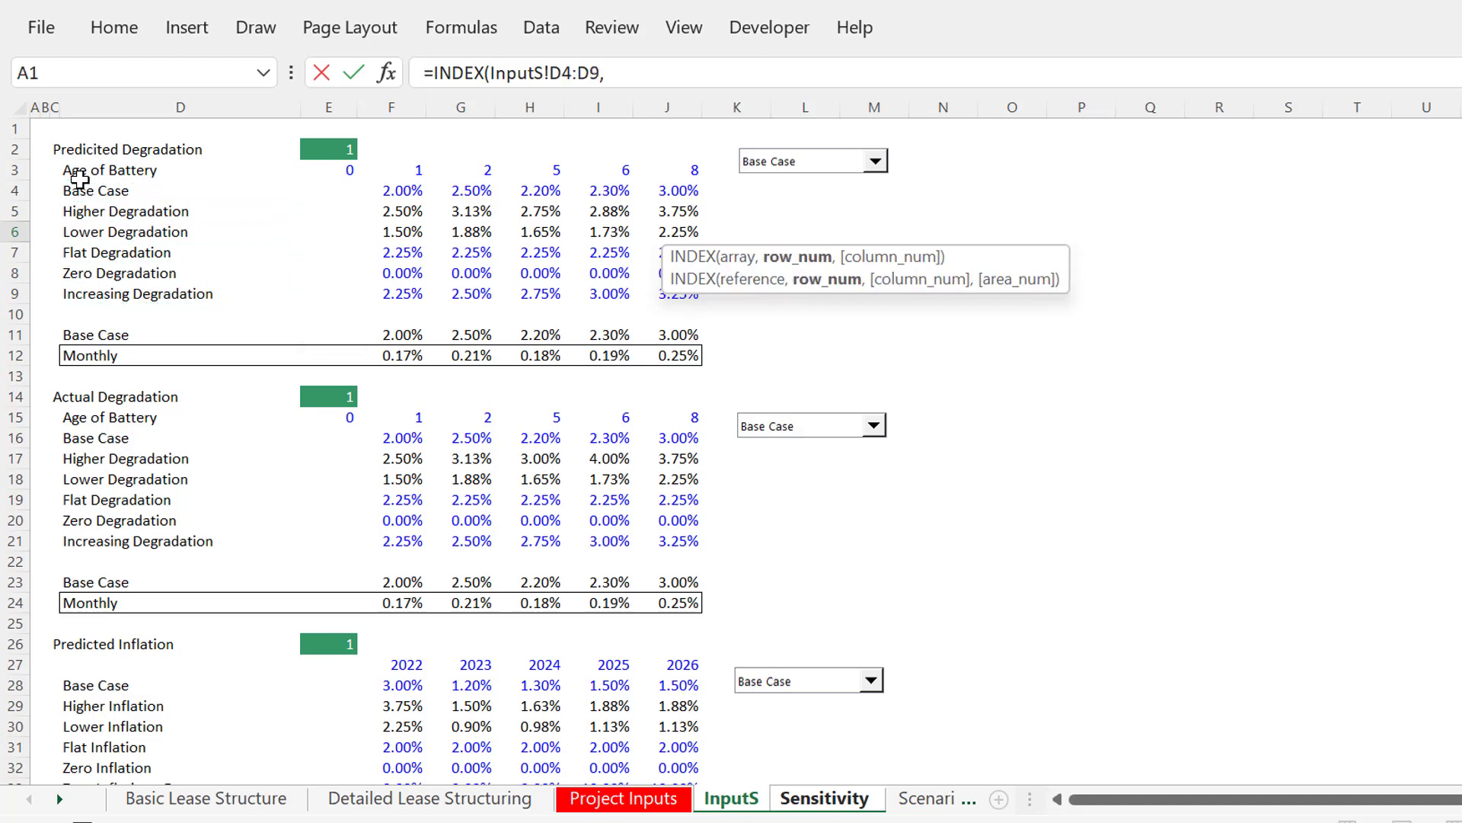
key(BackSpace)
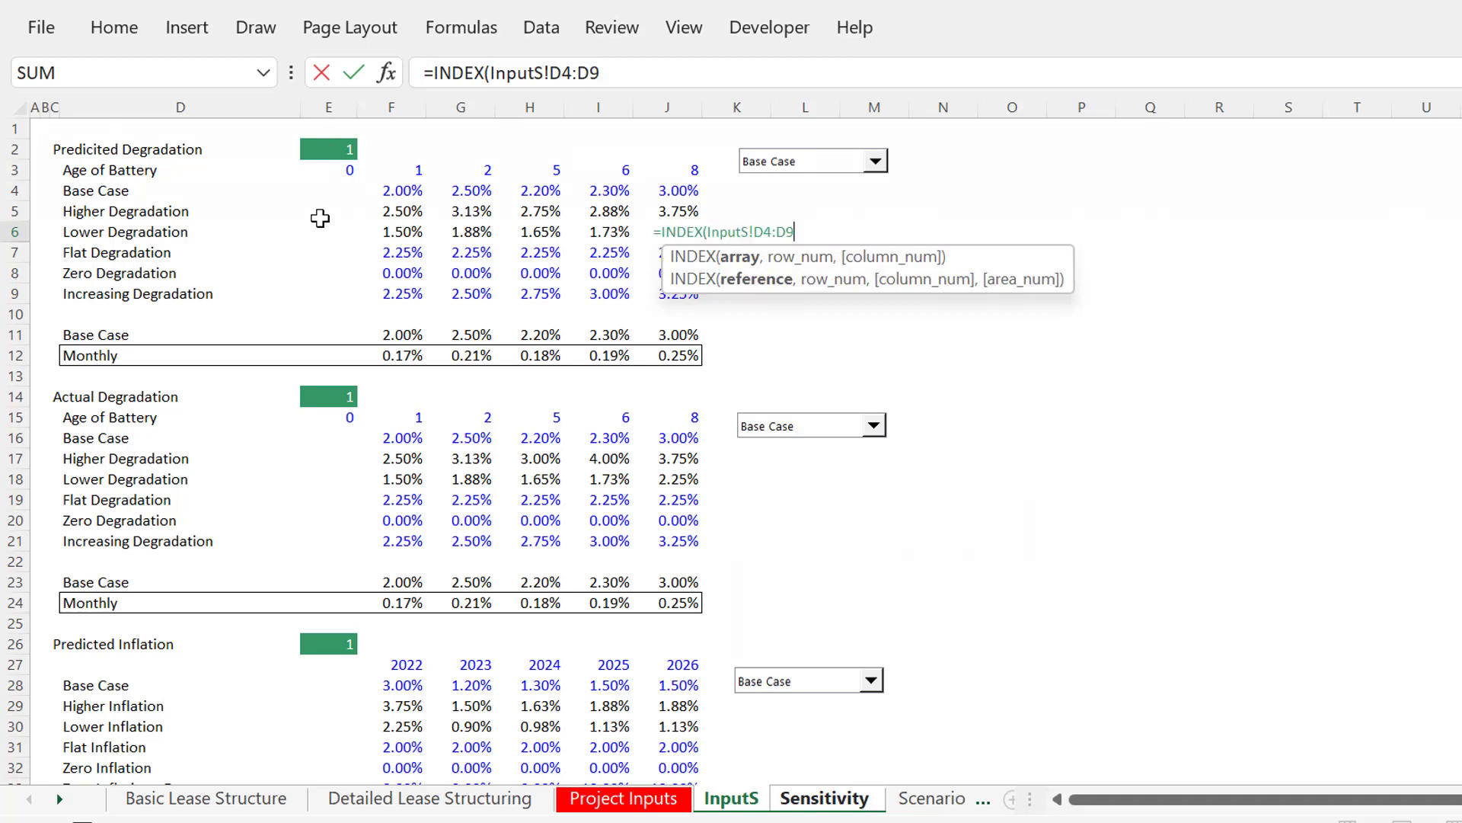
key(F4)
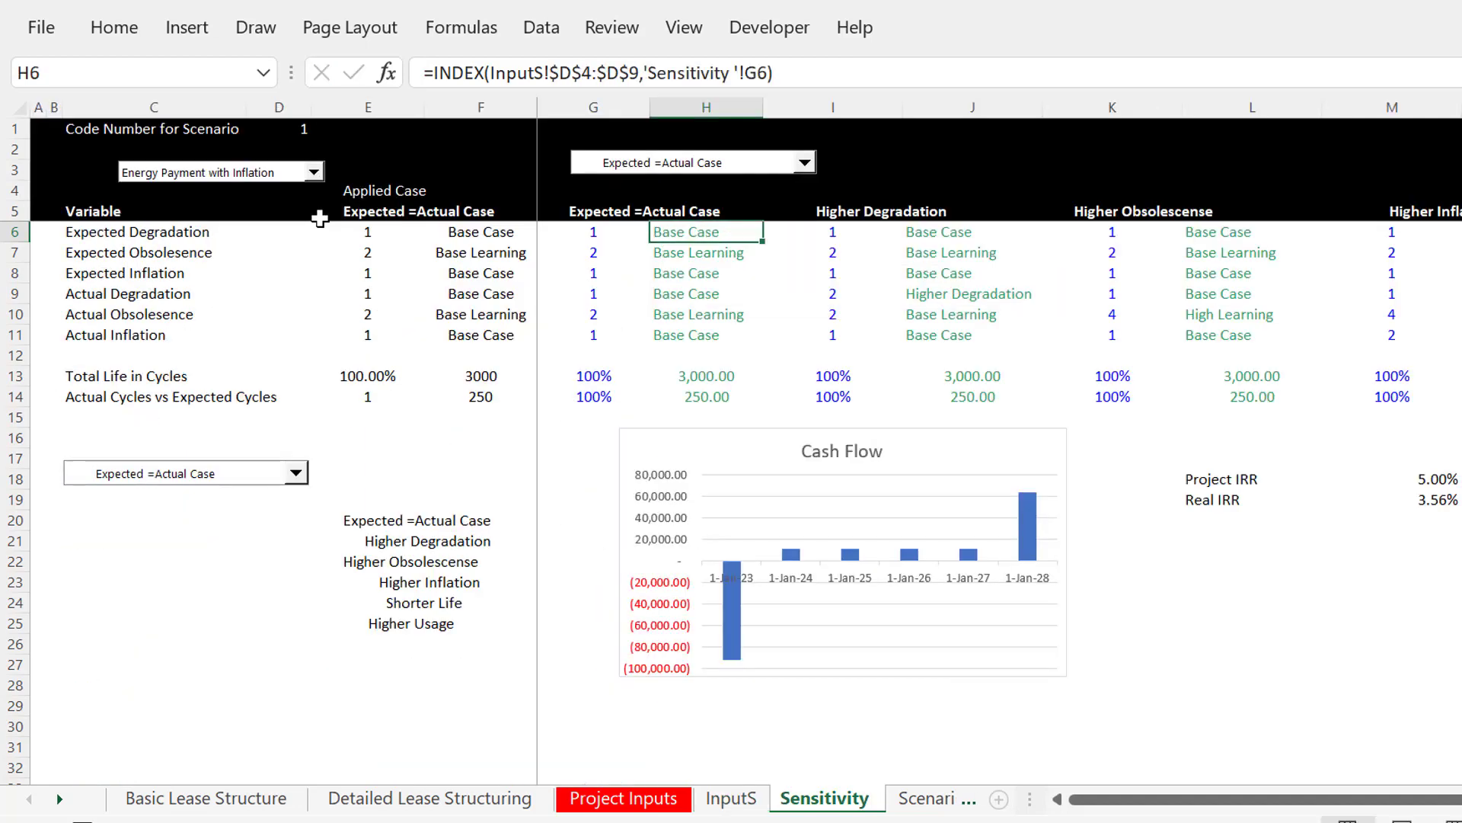
Start an INDEX formula in H6 over the Predicted Degradation case names in InputS!$D$4:$D$9, using an absolute range
text(=in)
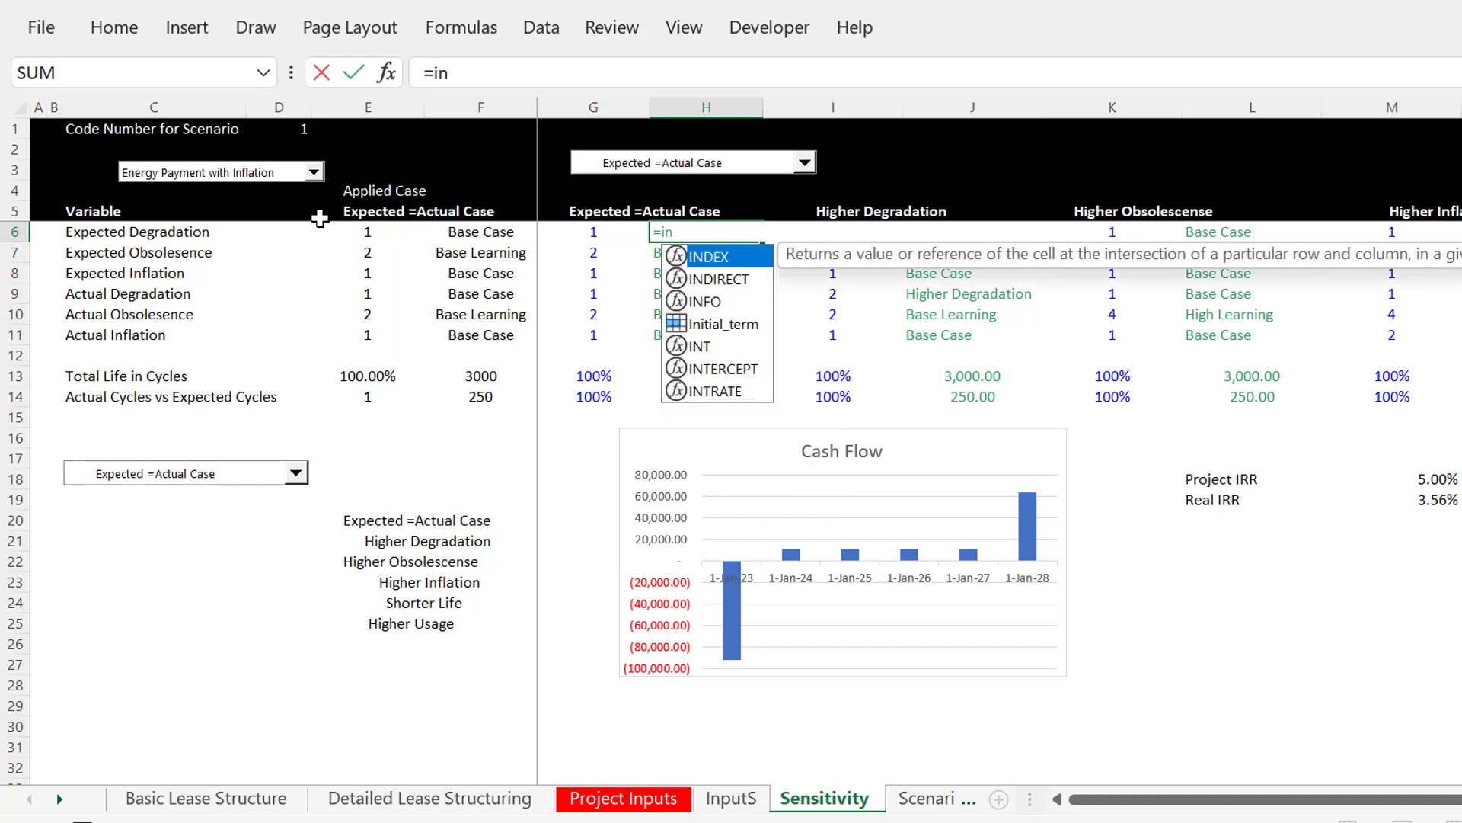
key(Tab)
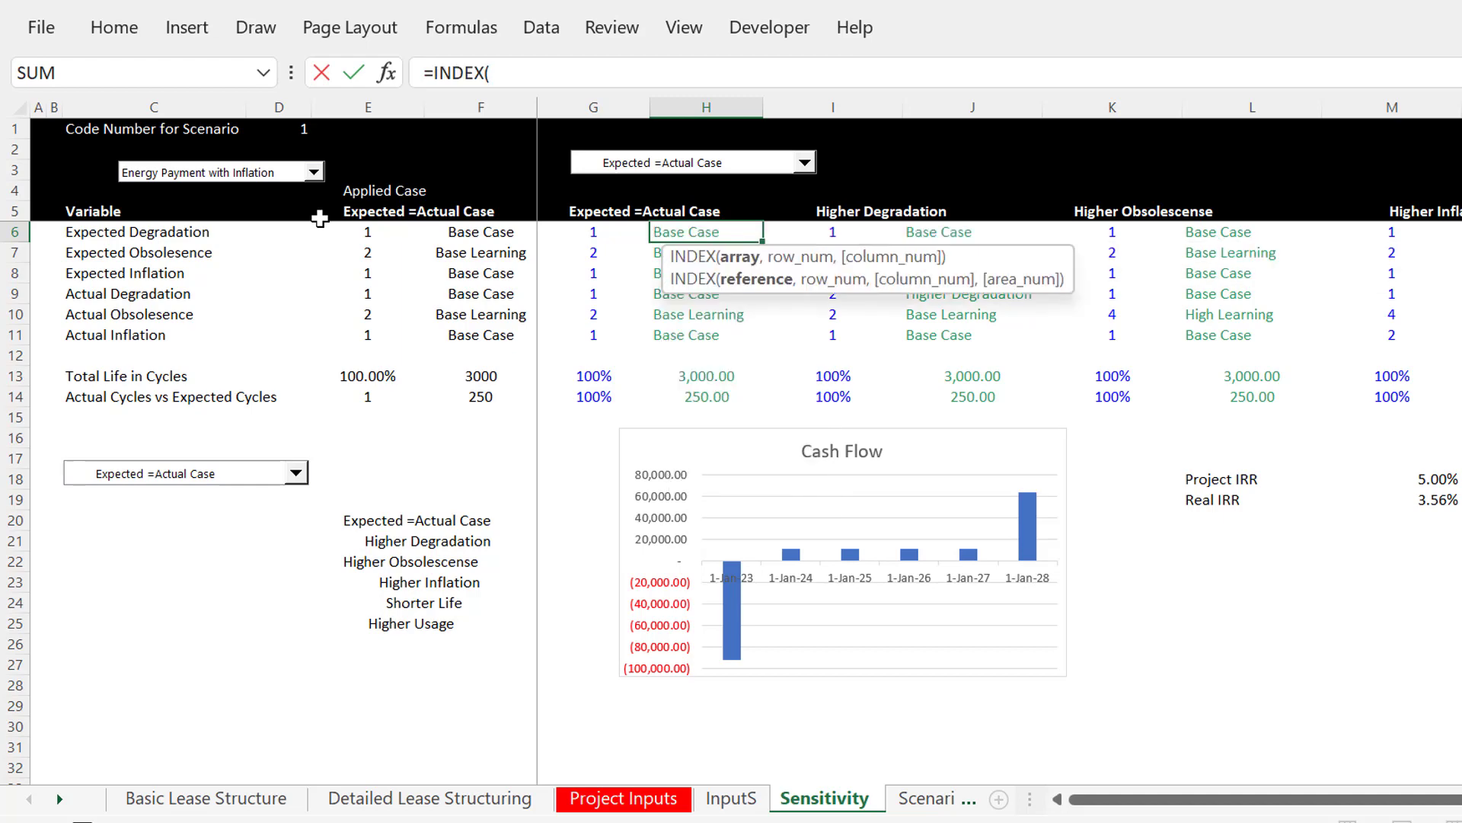
key(ctrl+Page_Up)
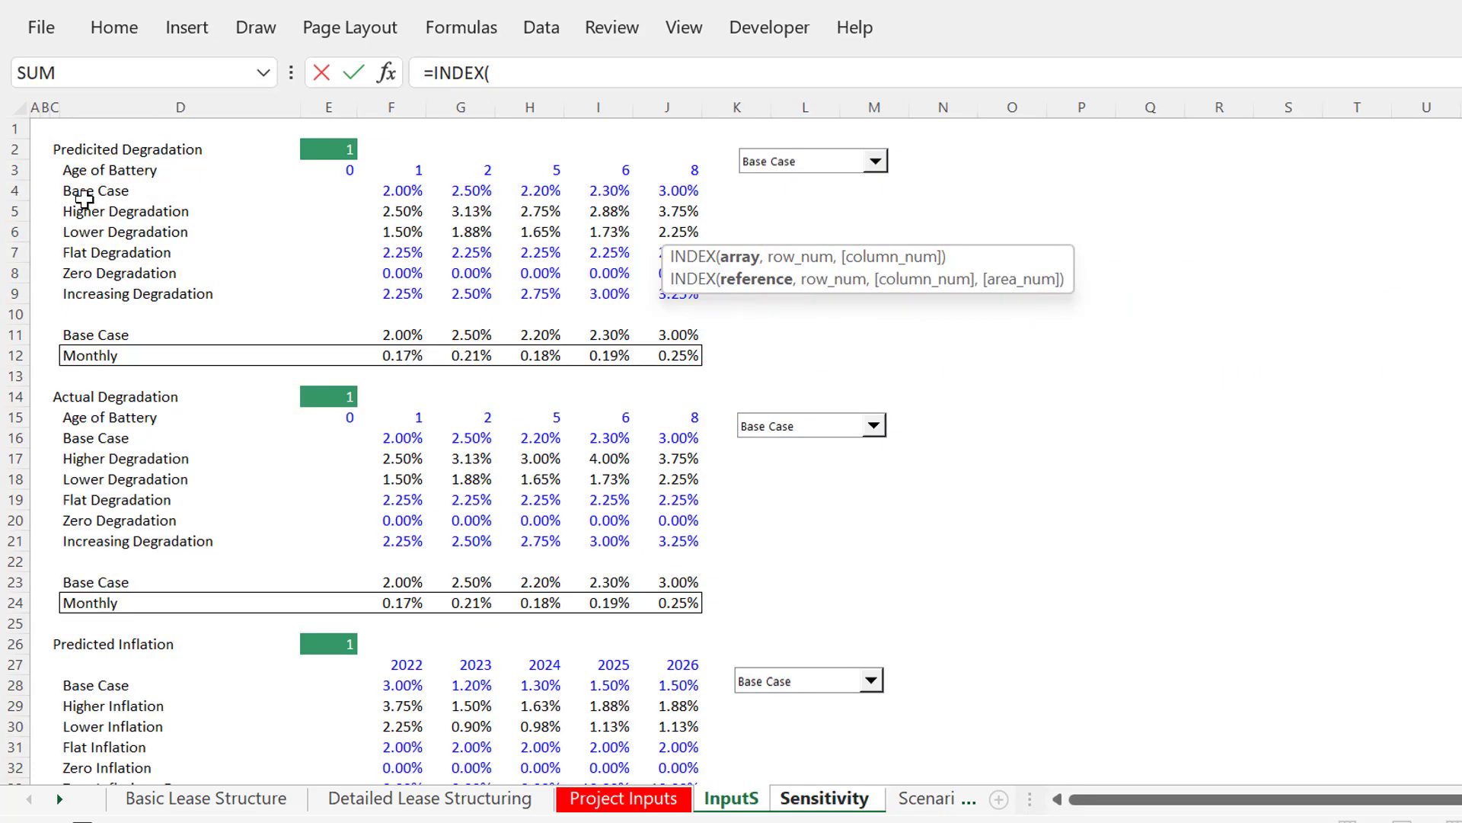
click(84, 197)
key(shift+Down)
key(shift+Down)
key(shift+Down)
key(shift+Down)
key(shift+Down)
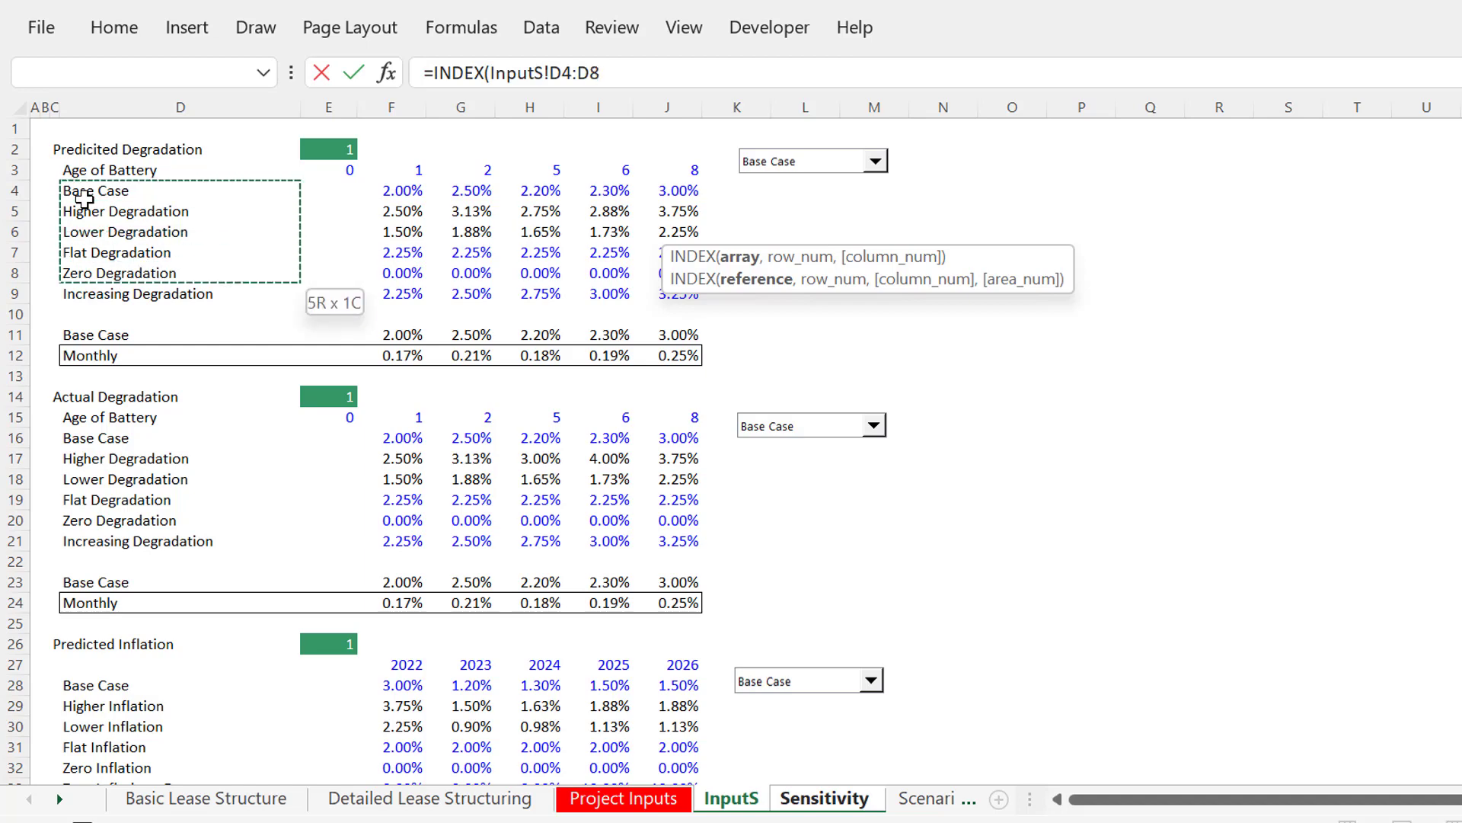
key(F4)
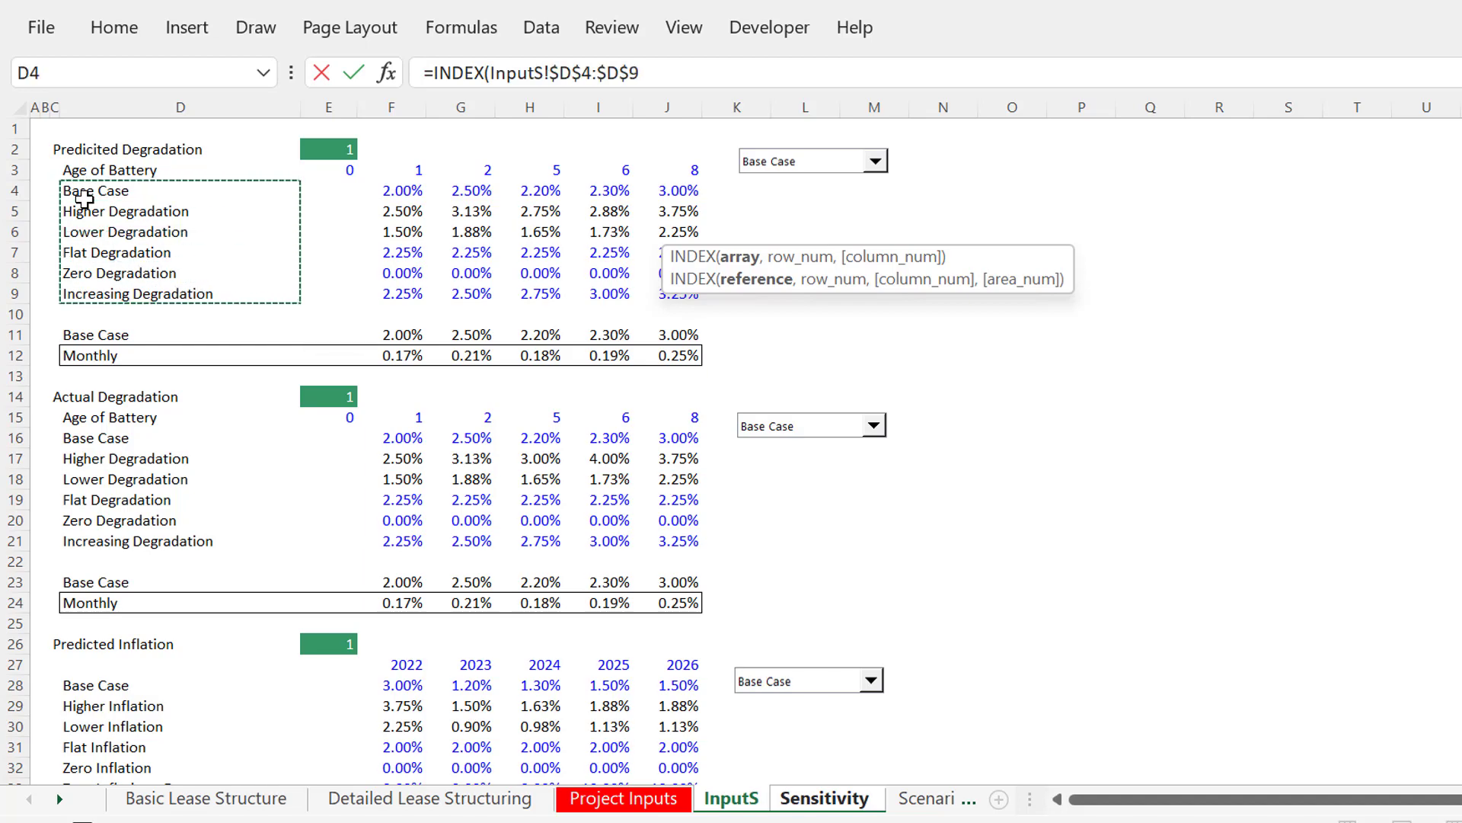
text(m)
key(BackSpace)
text(,)
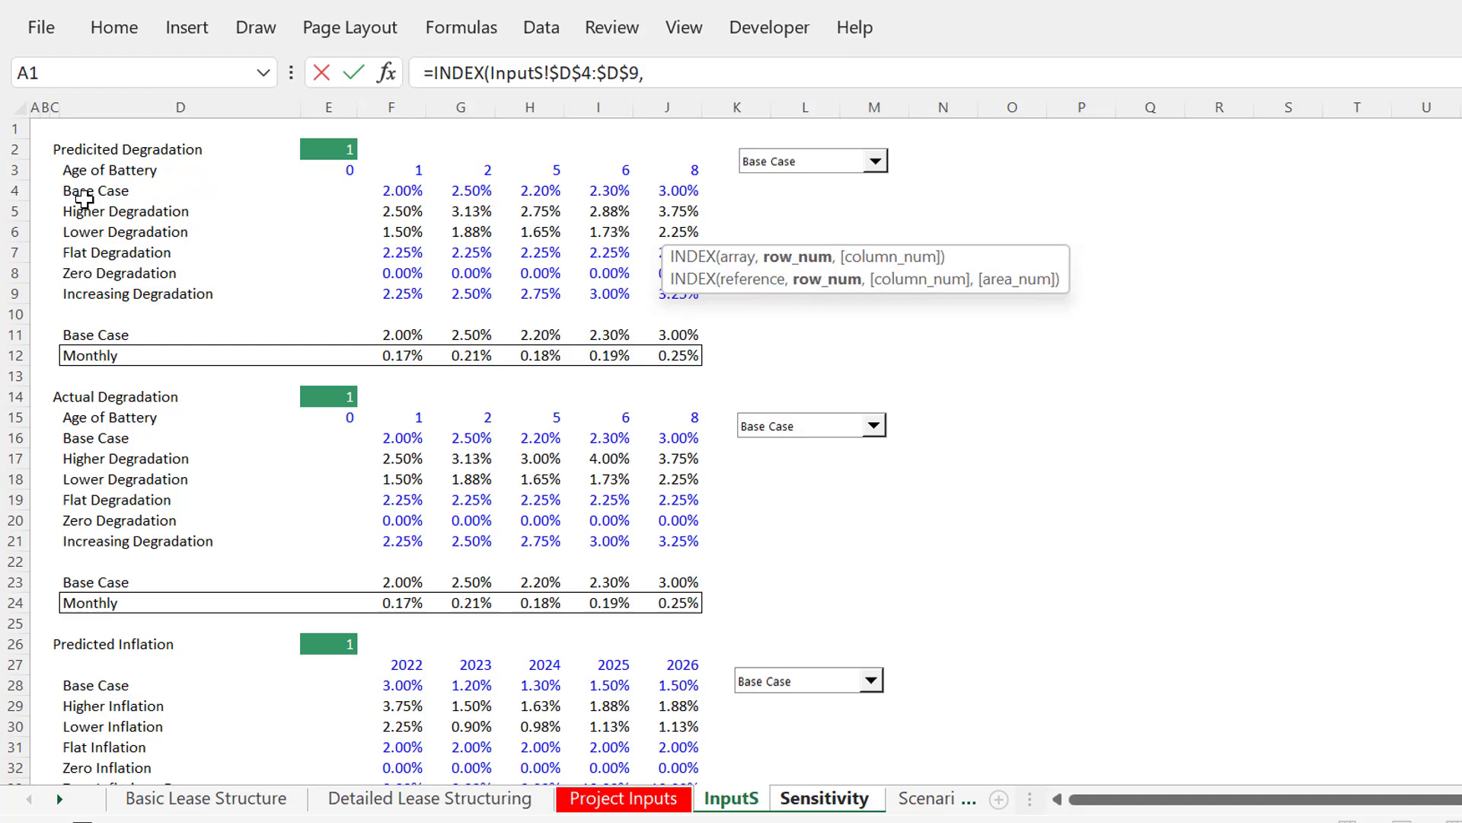
Complete the H6 INDEX formula with the Expected Degradation code in G6 as the row number
key(ctrl+Page_Down)
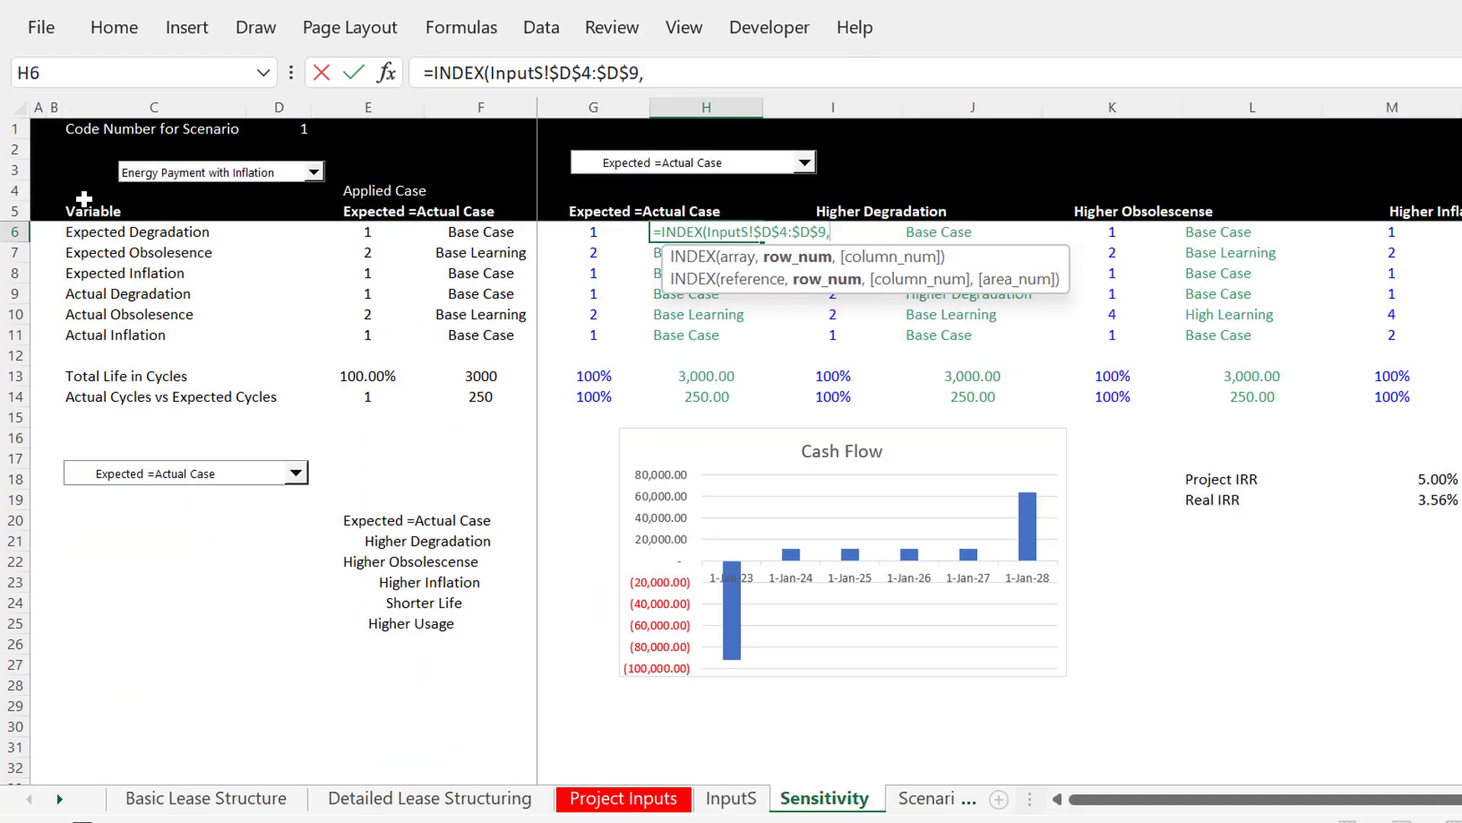
key(Down)
key(Up)
key(Down)
key(Left)
key(Up)
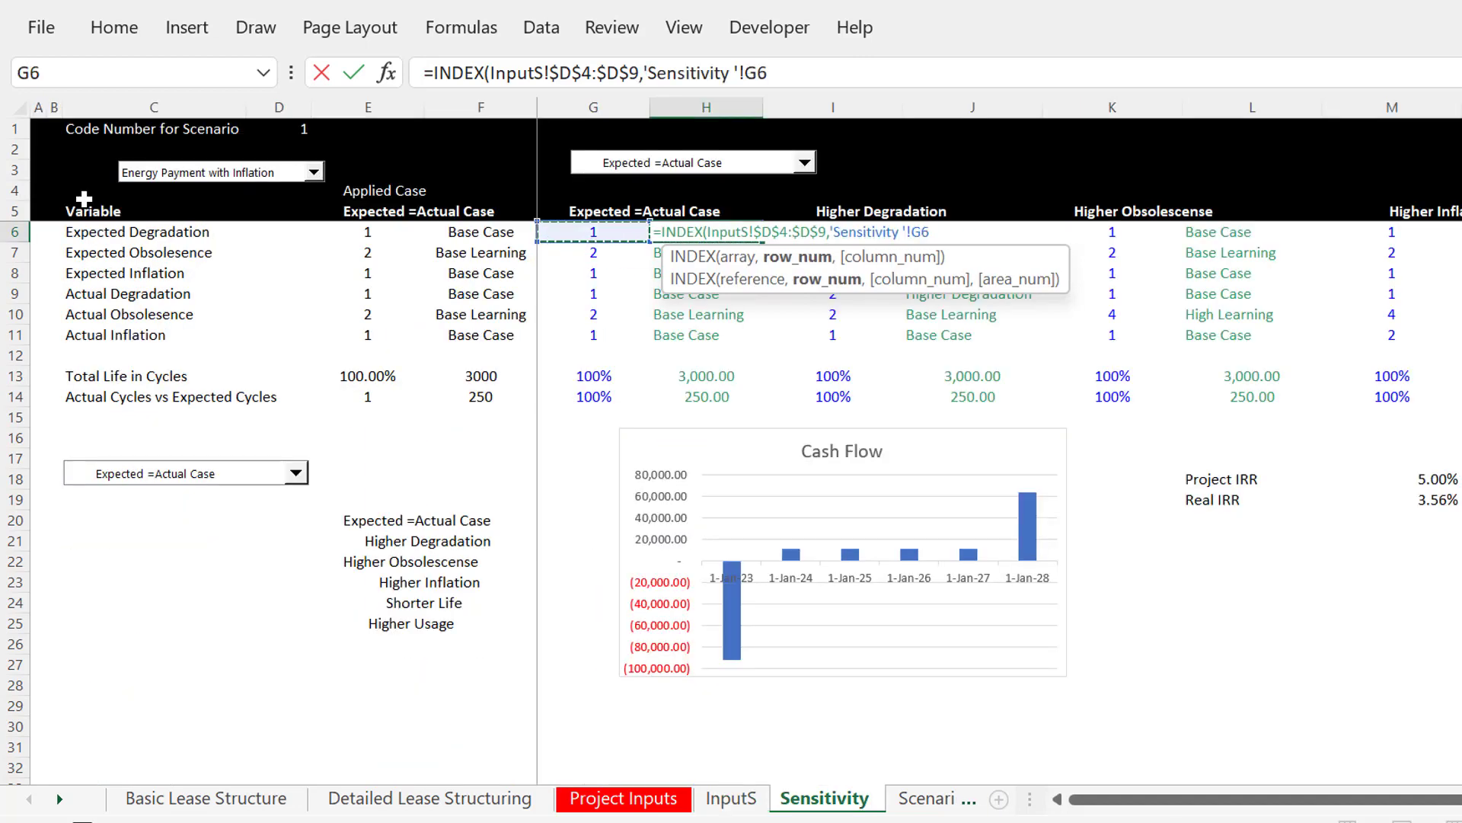
text())
key(Return)
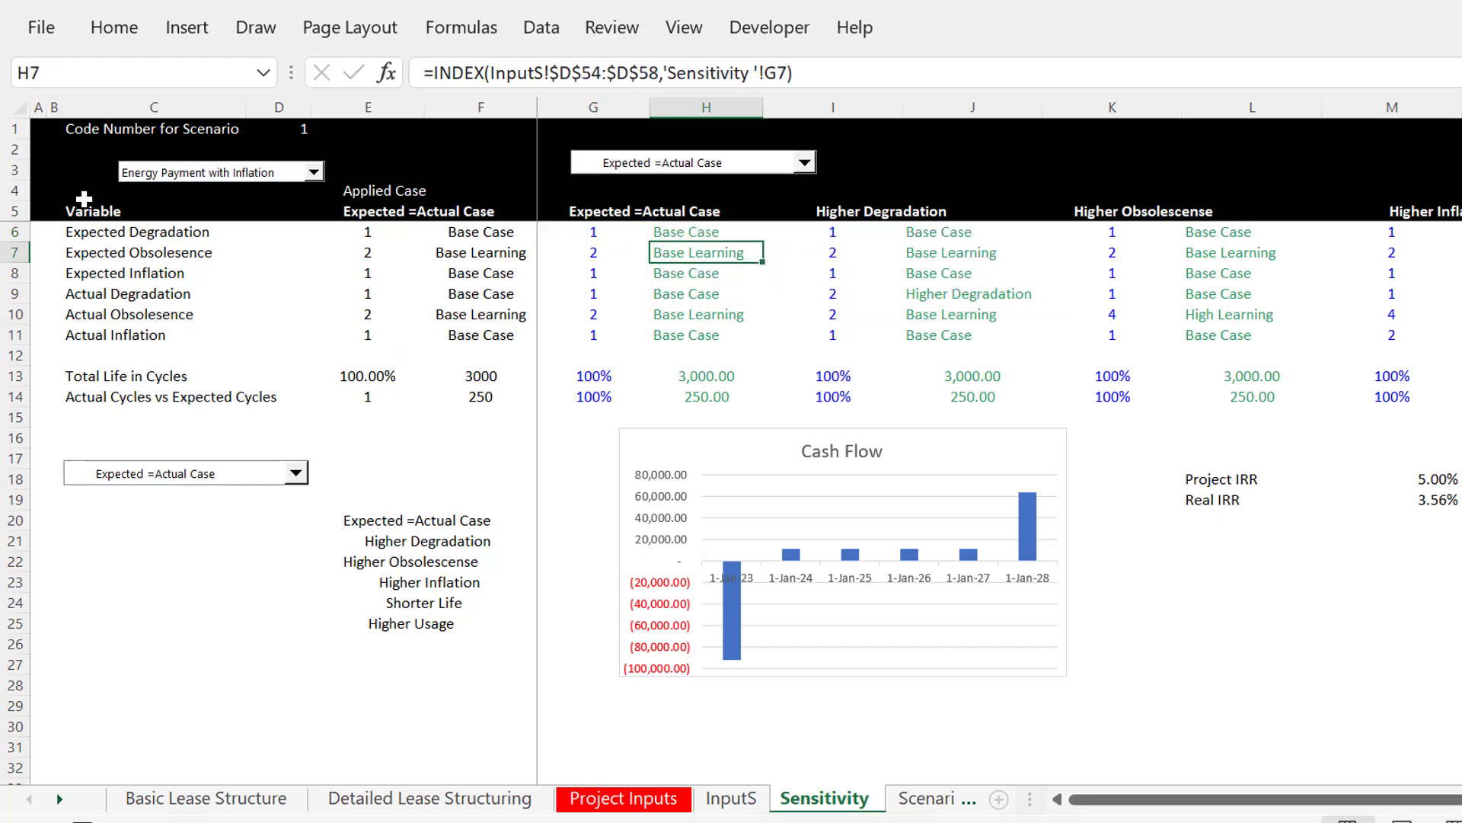
Try codes 3 and 4 for Actual Degradation in cell I9 of the Higher Degradation scenario
key(Up)
key(Down)
key(Left)
key(Down)
key(Down)
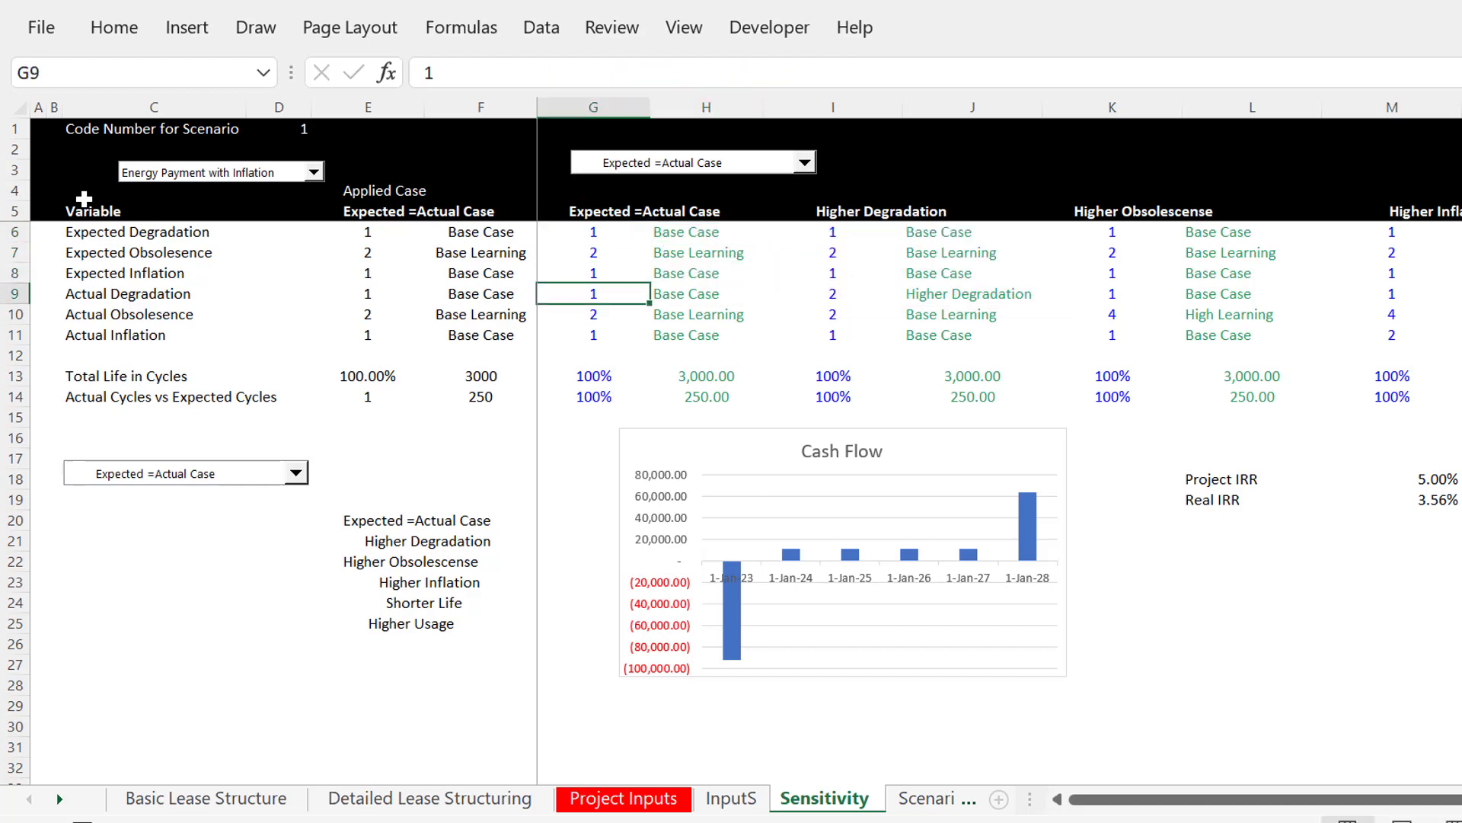
key(Right)
key(Right)
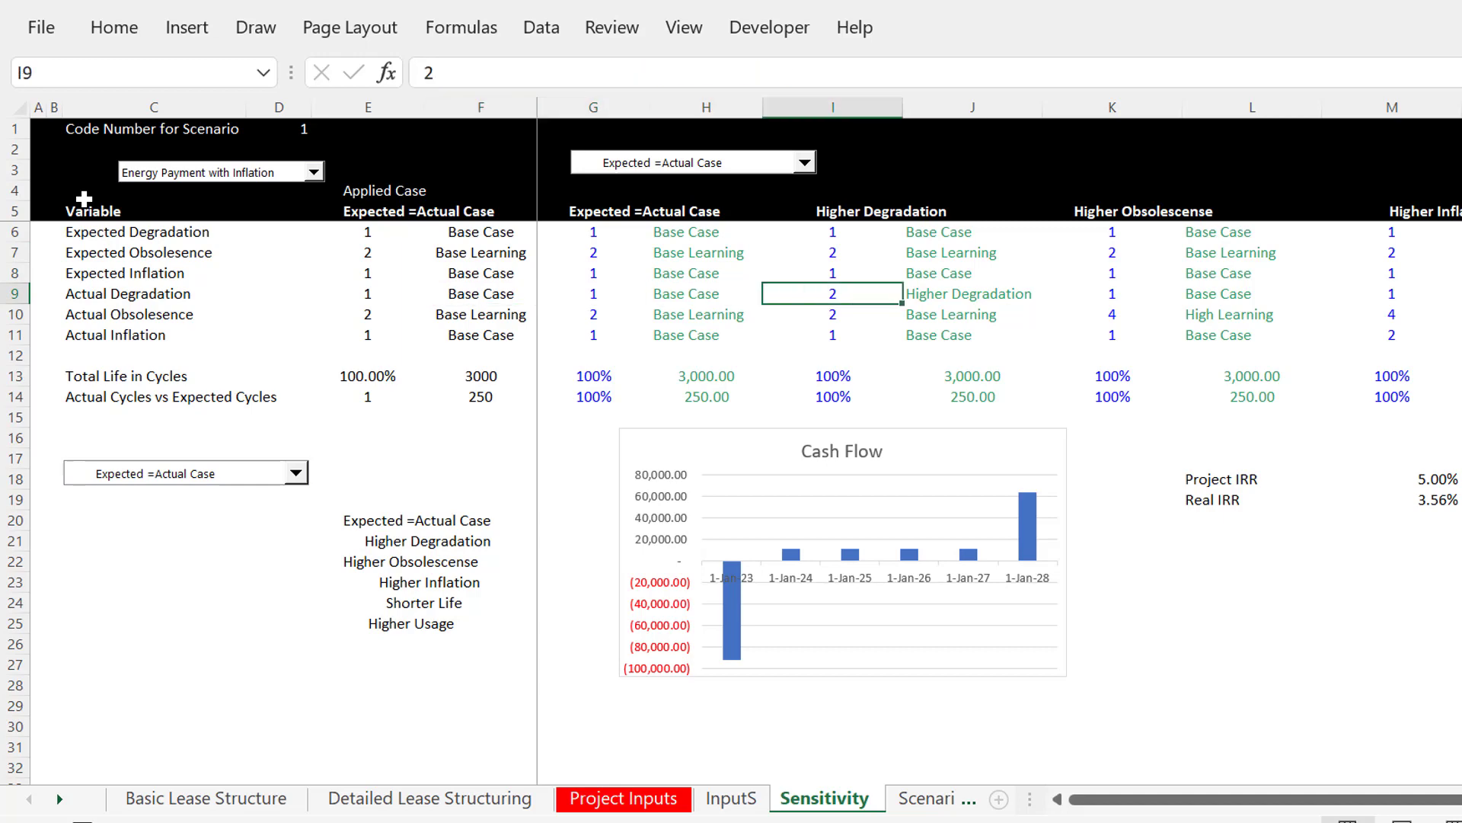
text(3)
key(Return)
key(Up)
text(4)
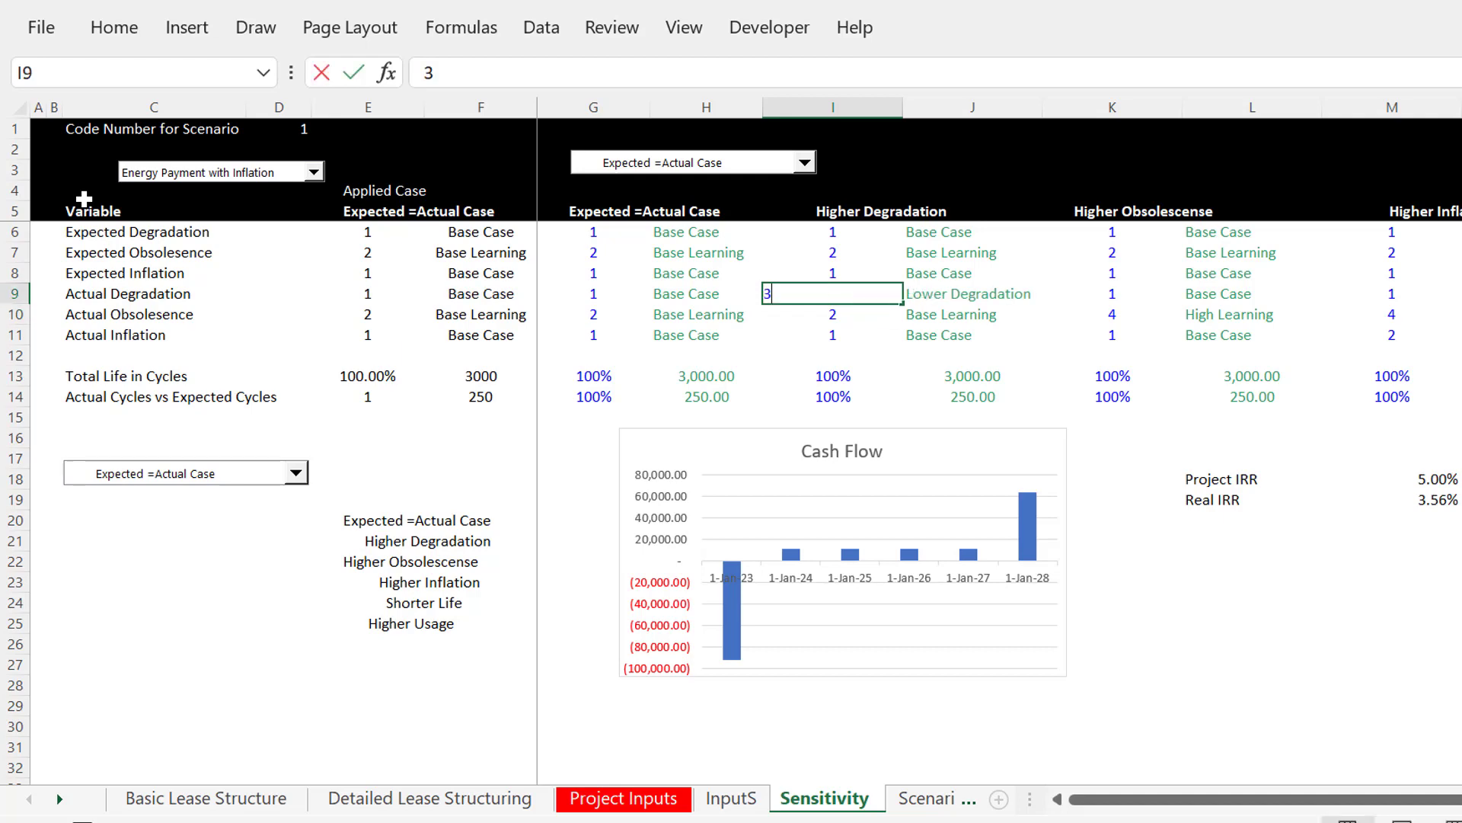
key(Return)
key(Up)
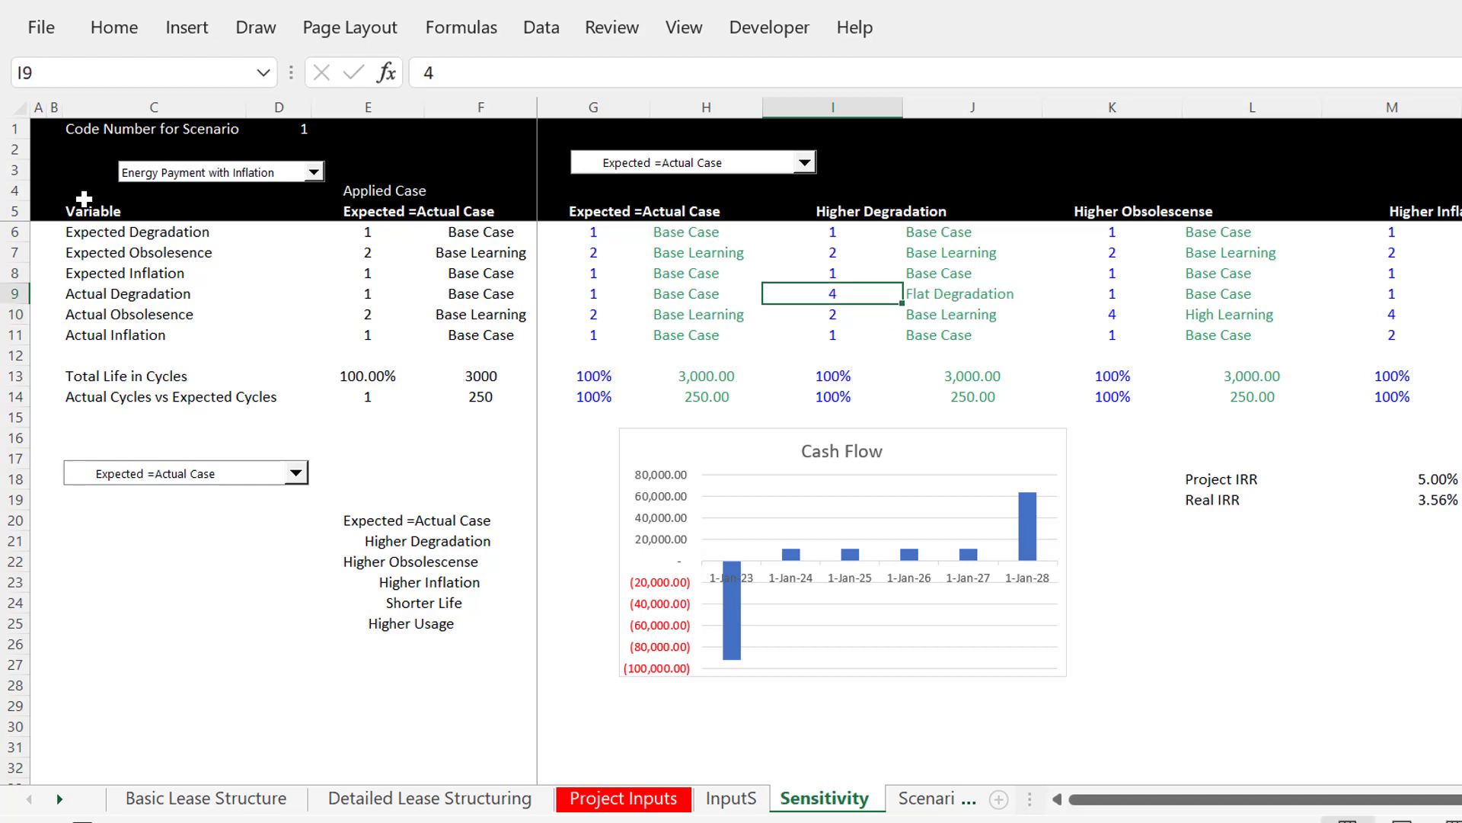
Try codes 5 and 1 for Actual Degradation in the Higher Degradation scenario
text(5)
key(Return)
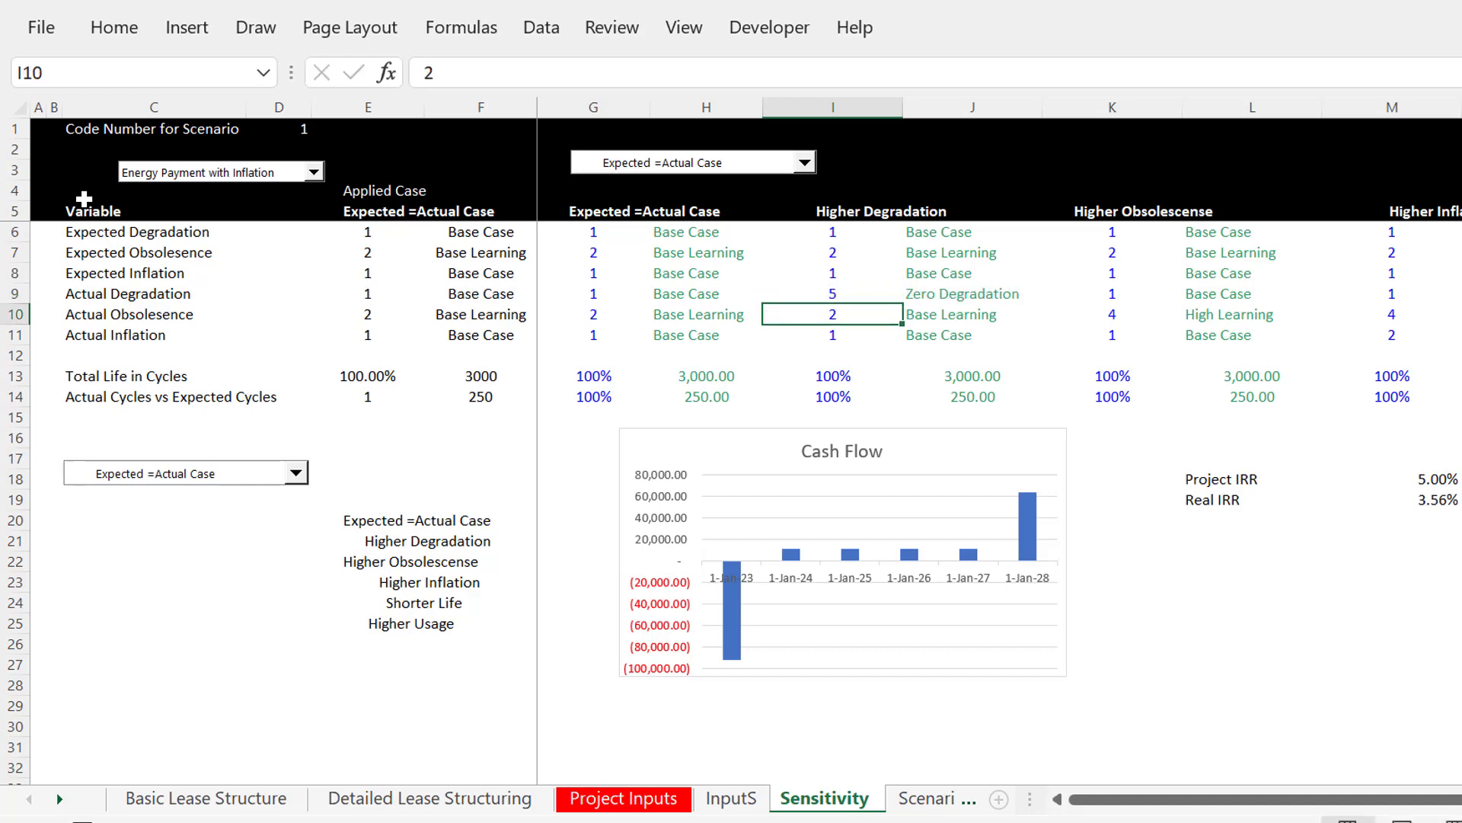
key(Up)
text(1)
key(Return)
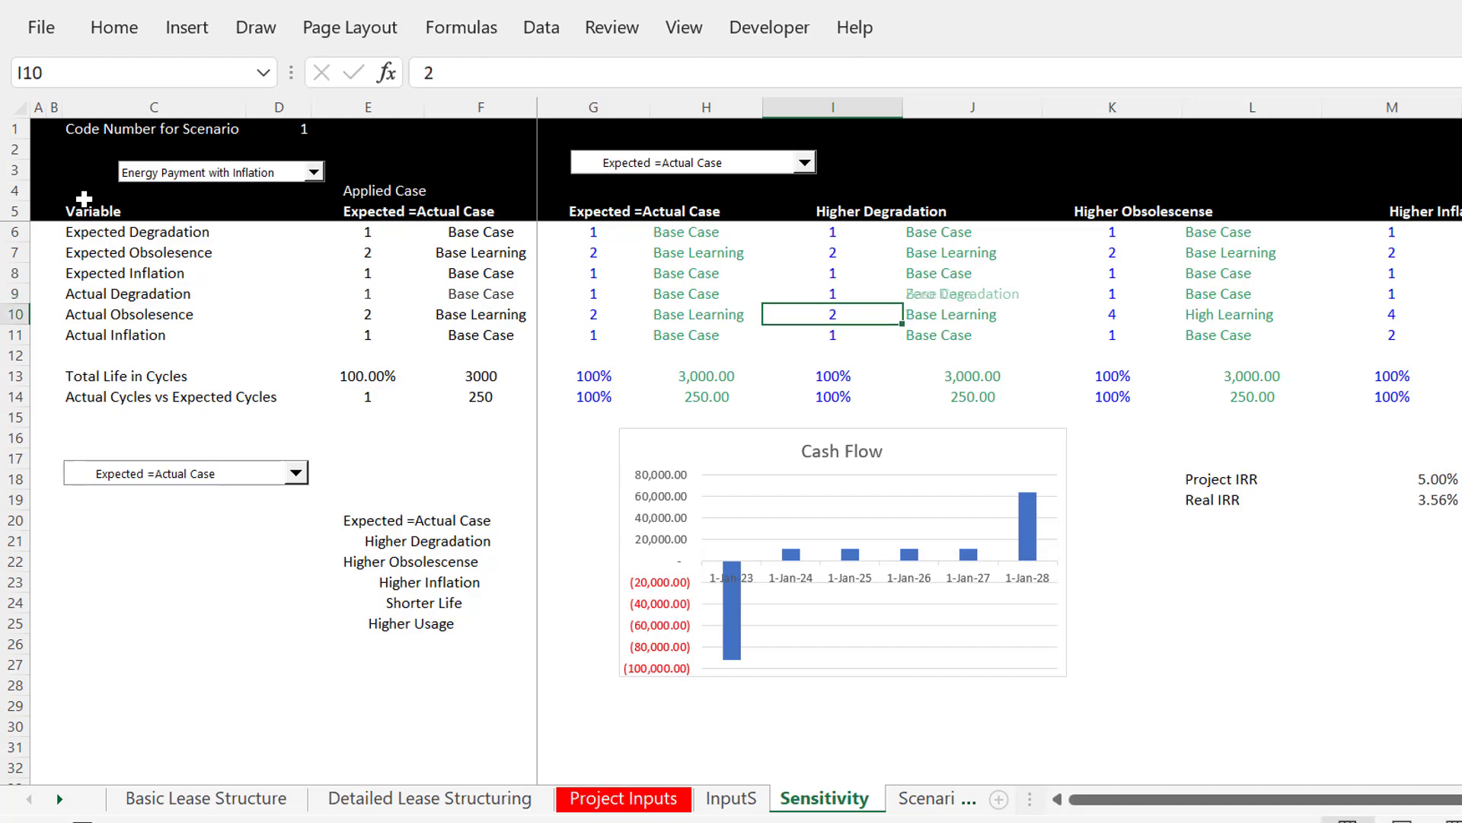
Set the Actual Degradation code in I9 of the Higher Degradation scenario to 2
key(Up)
text(2)
key(Return)
key(Up)
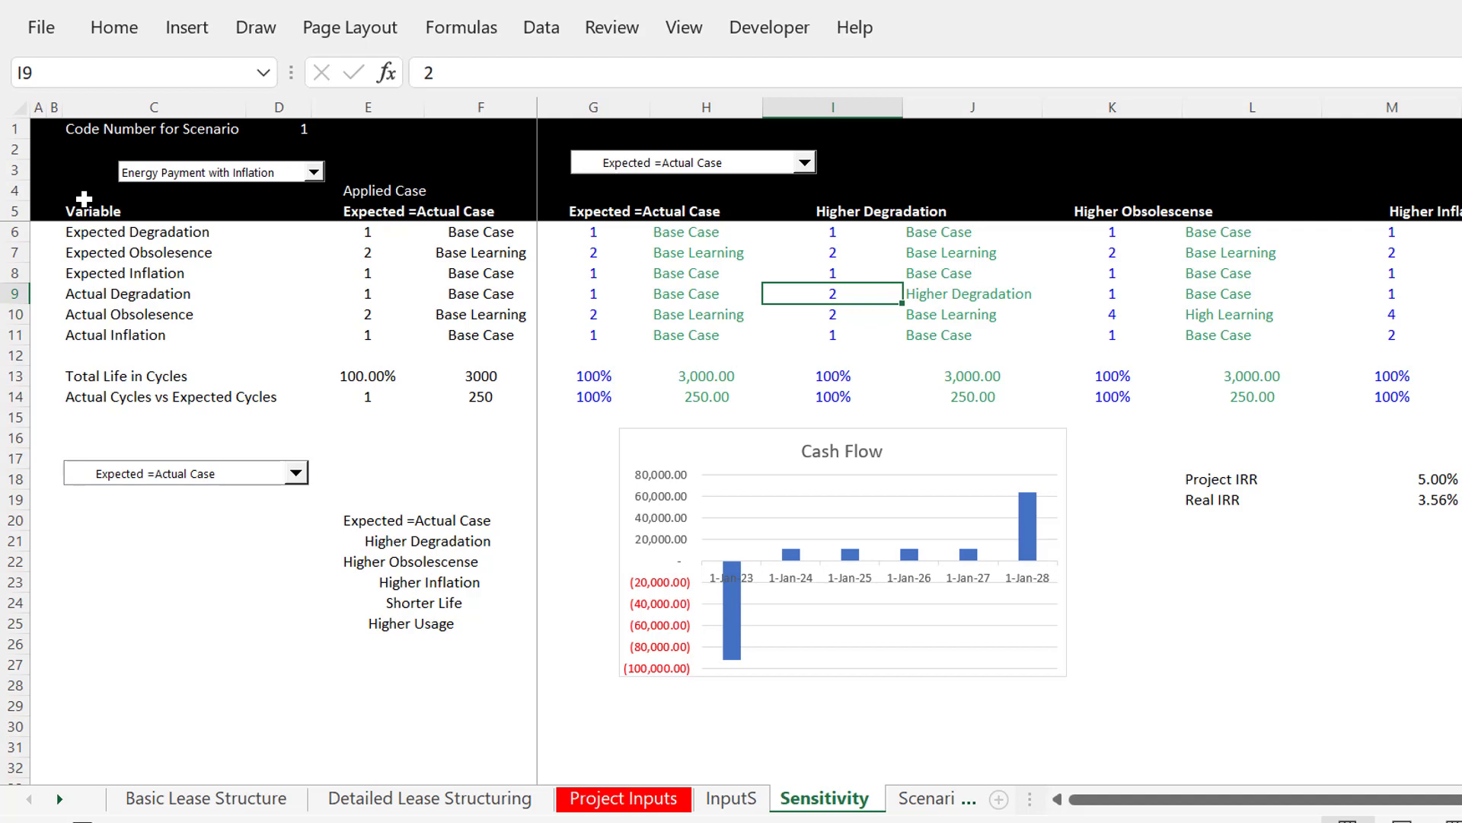
Inspect the Actual Degradation label formula in J9 and the Higher Degradation and Expected = Actual Case column headings
key(Right)
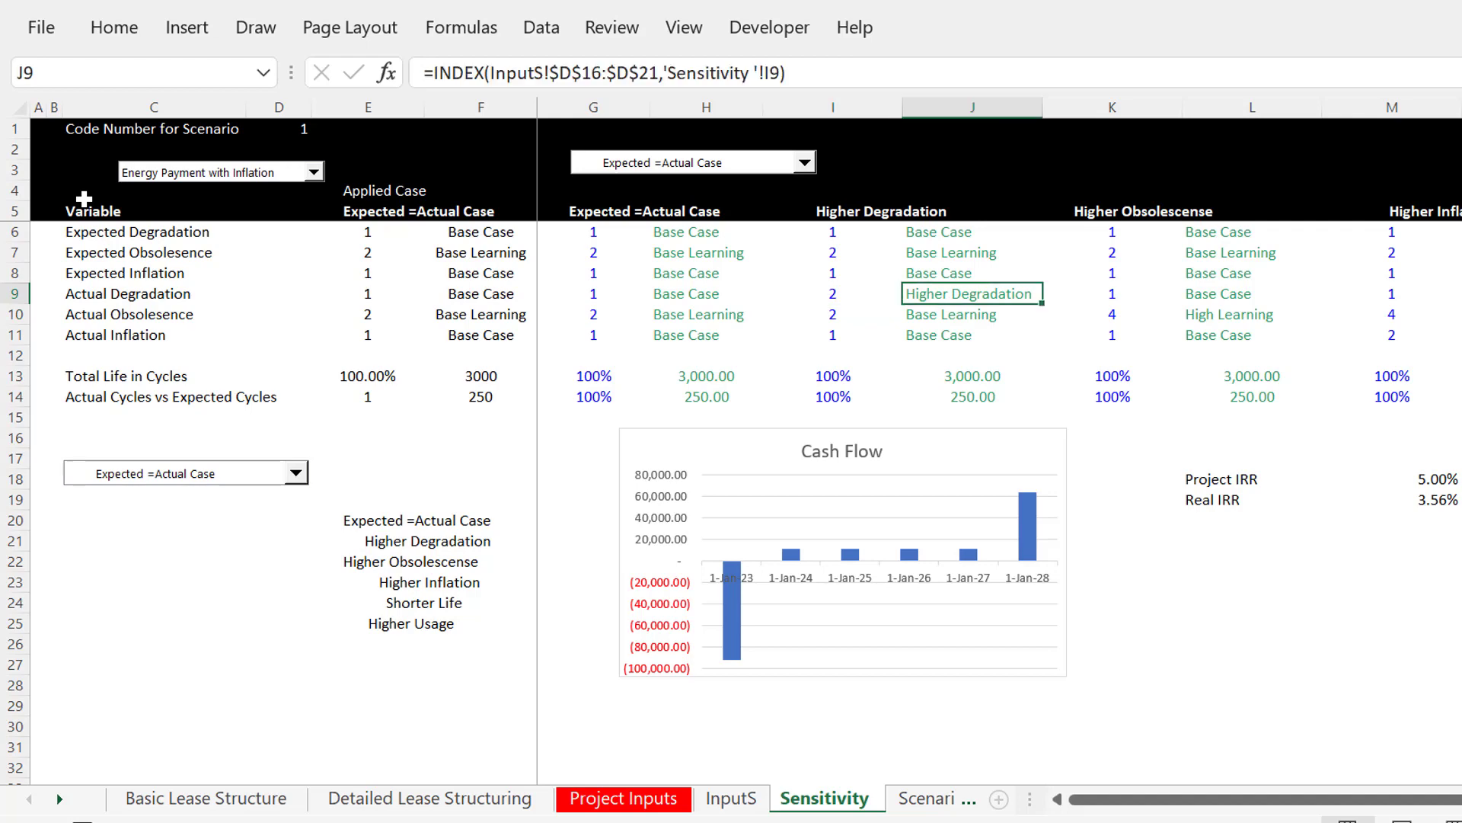
key(Up)
key(Up)
key(Up)
key(Up)
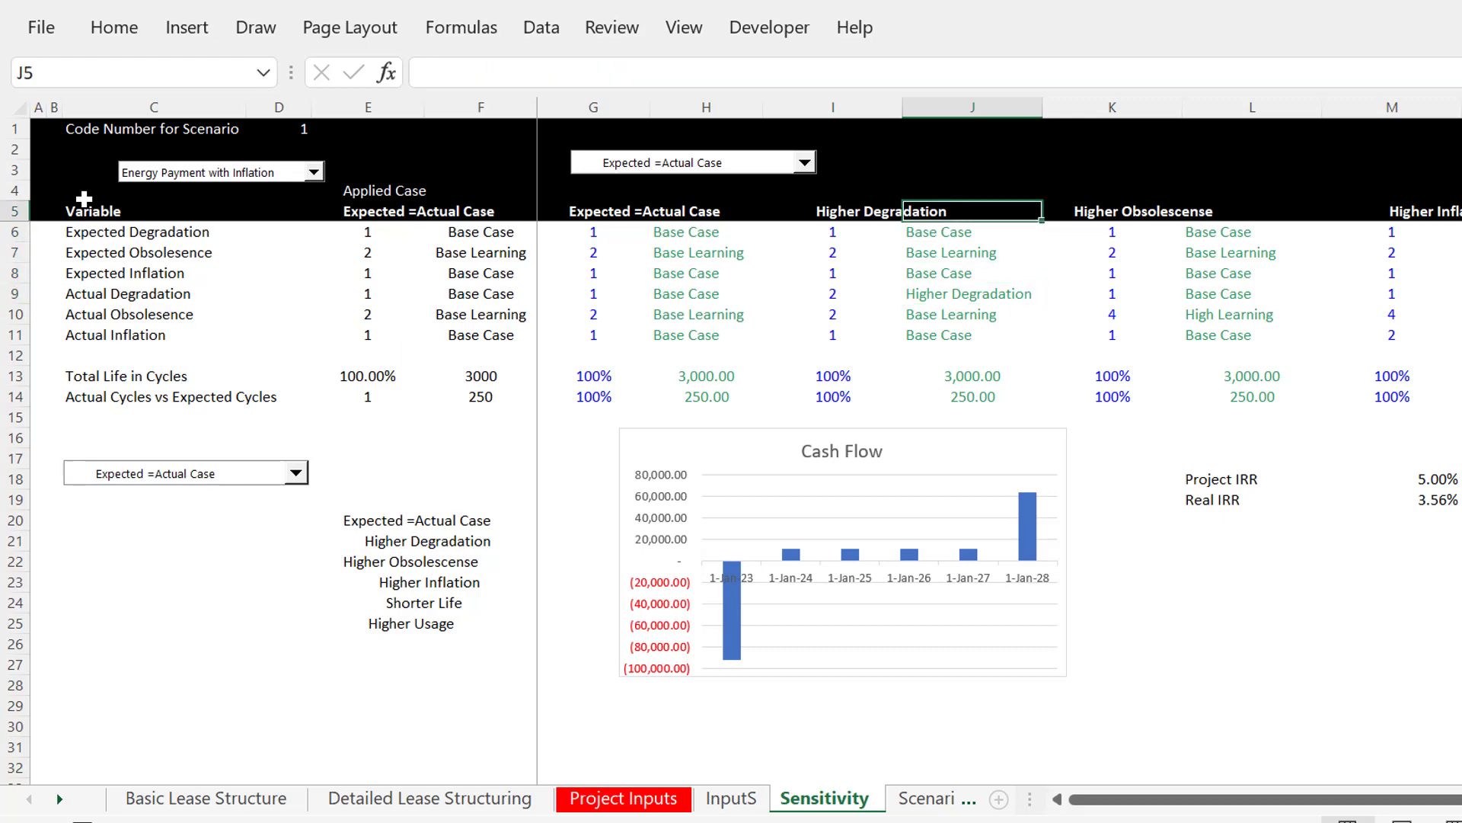
key(Down)
key(Left)
key(Left)
key(Left)
key(Up)
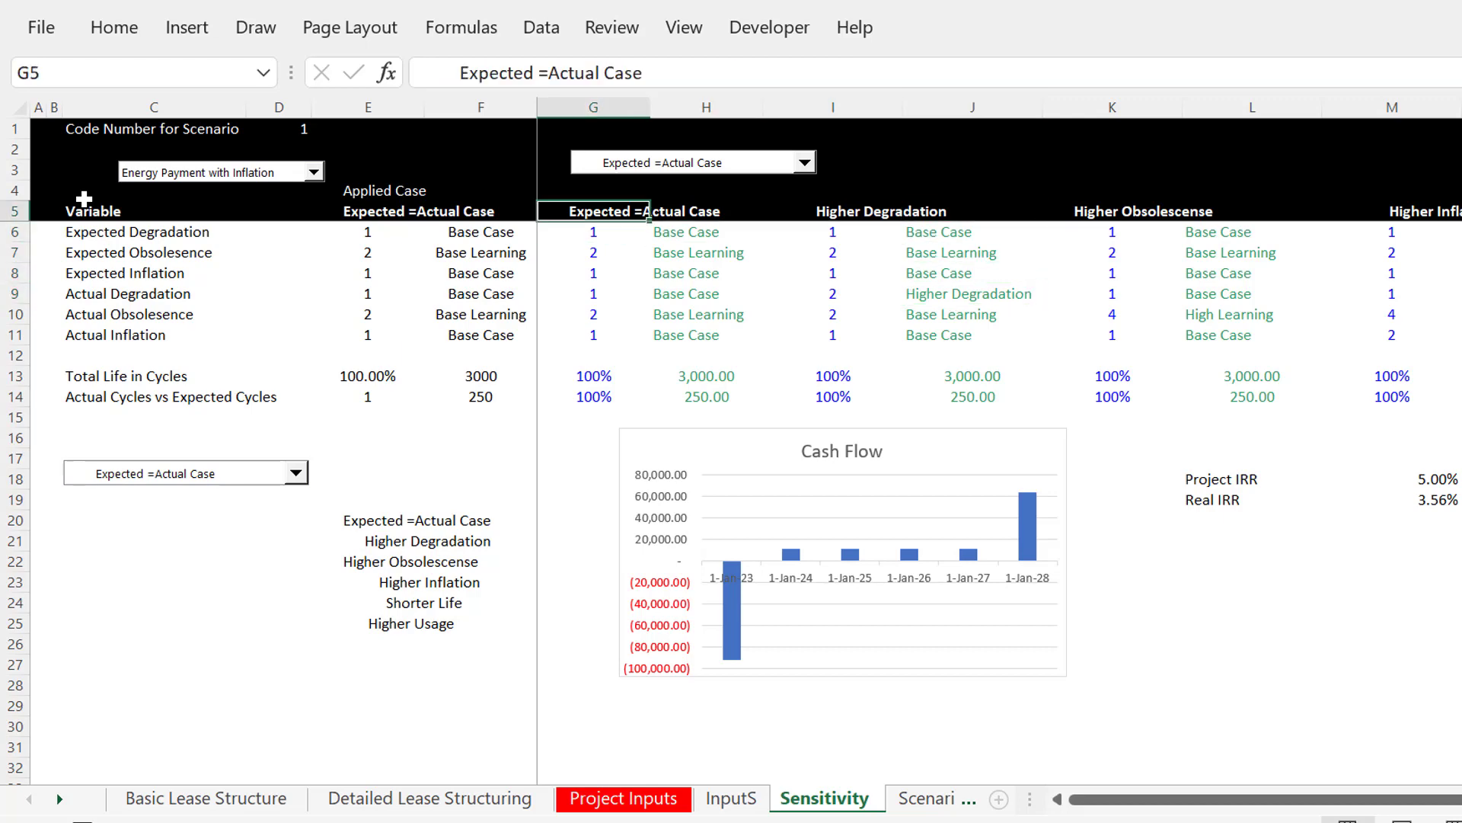
Check the scenario code number in D1 and inspect the CHOOSE formula for the applied Expected Degradation code in E6
key(Up)
key(Up)
key(Up)
key(Up)
key(Left)
key(Left)
key(Left)
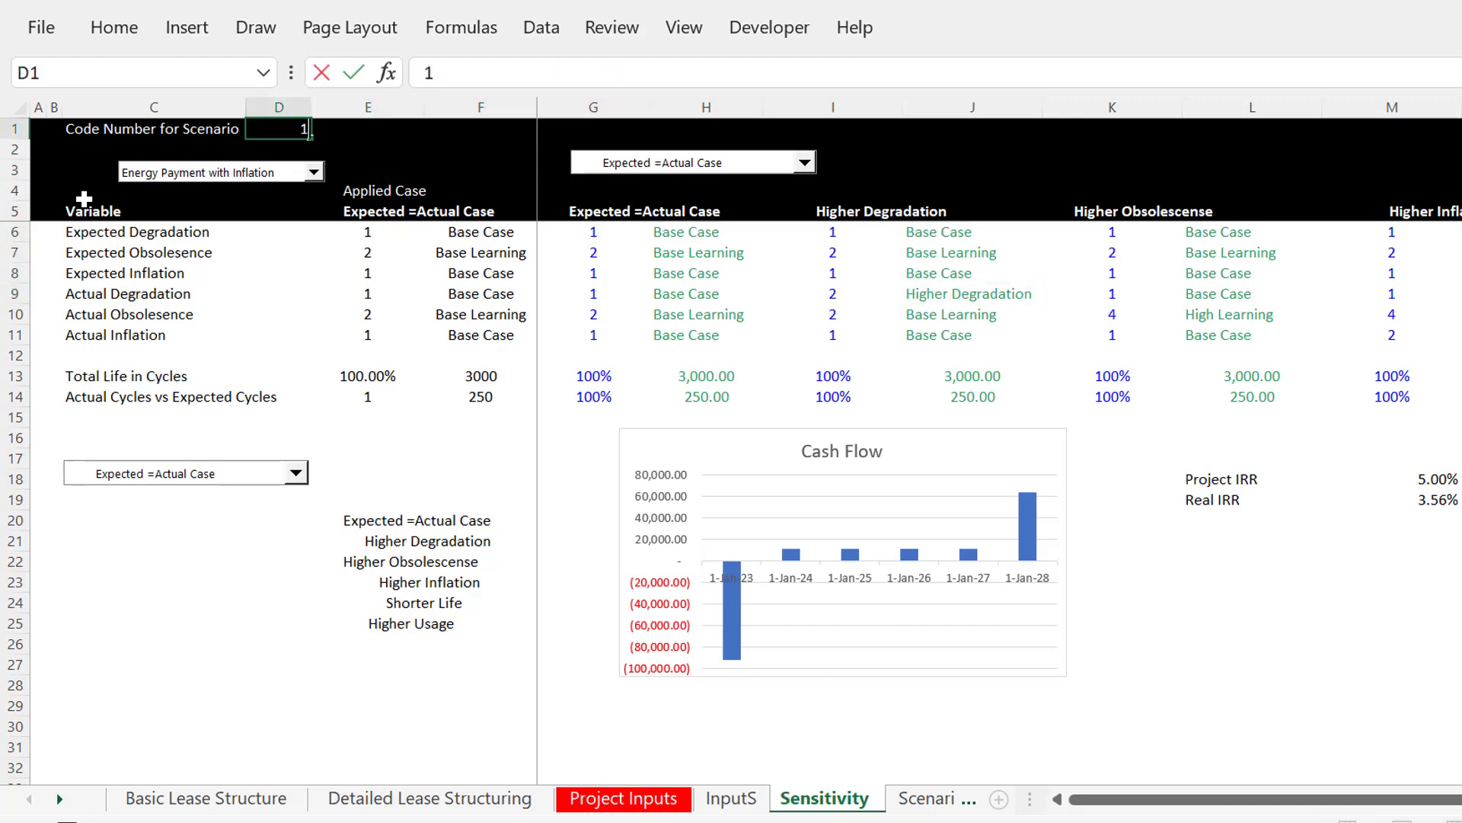
key(Down)
key(Down)
key(Down)
key(Down)
key(Down)
key(Right)
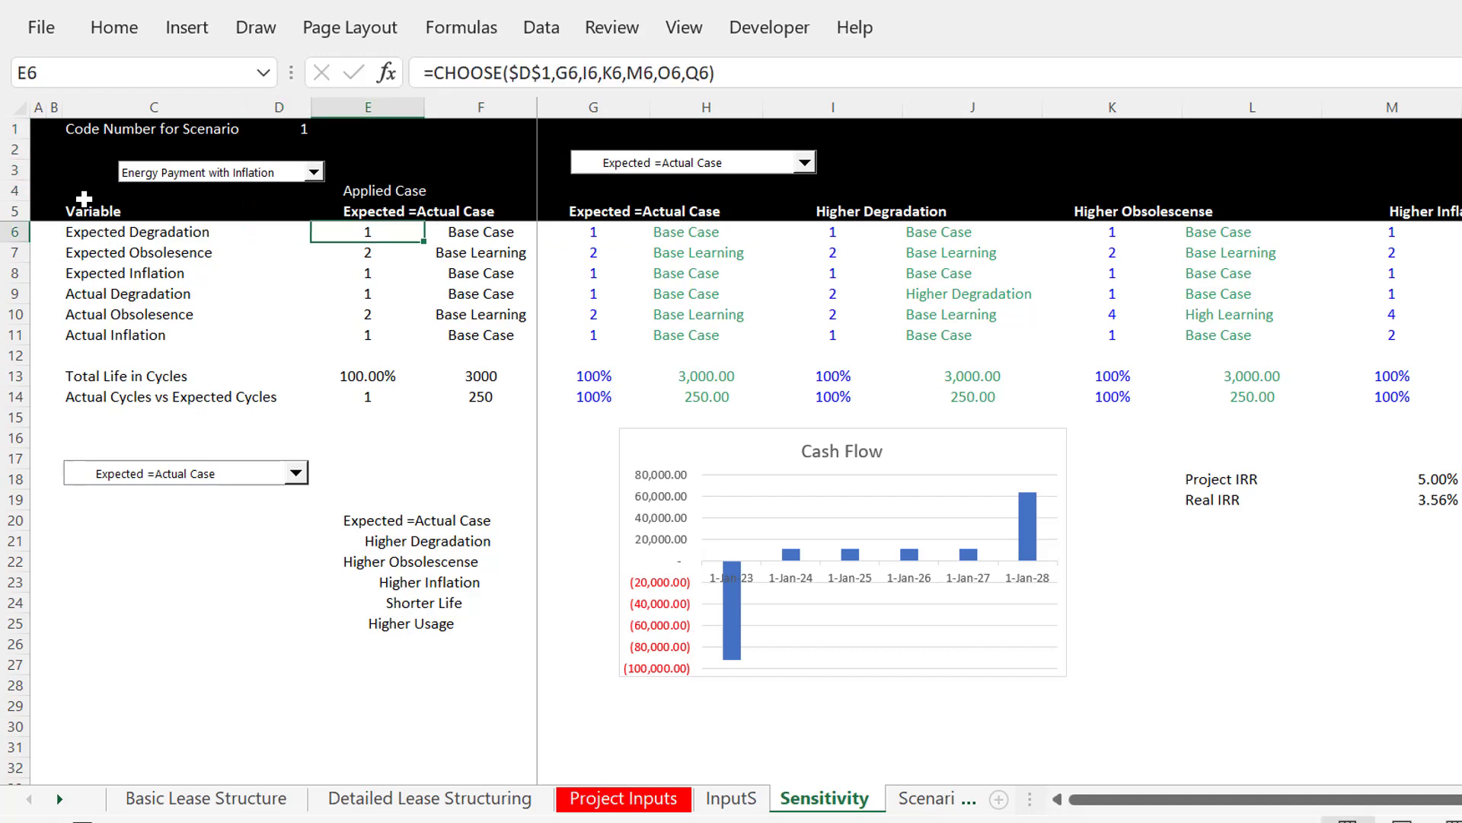
key(F2)
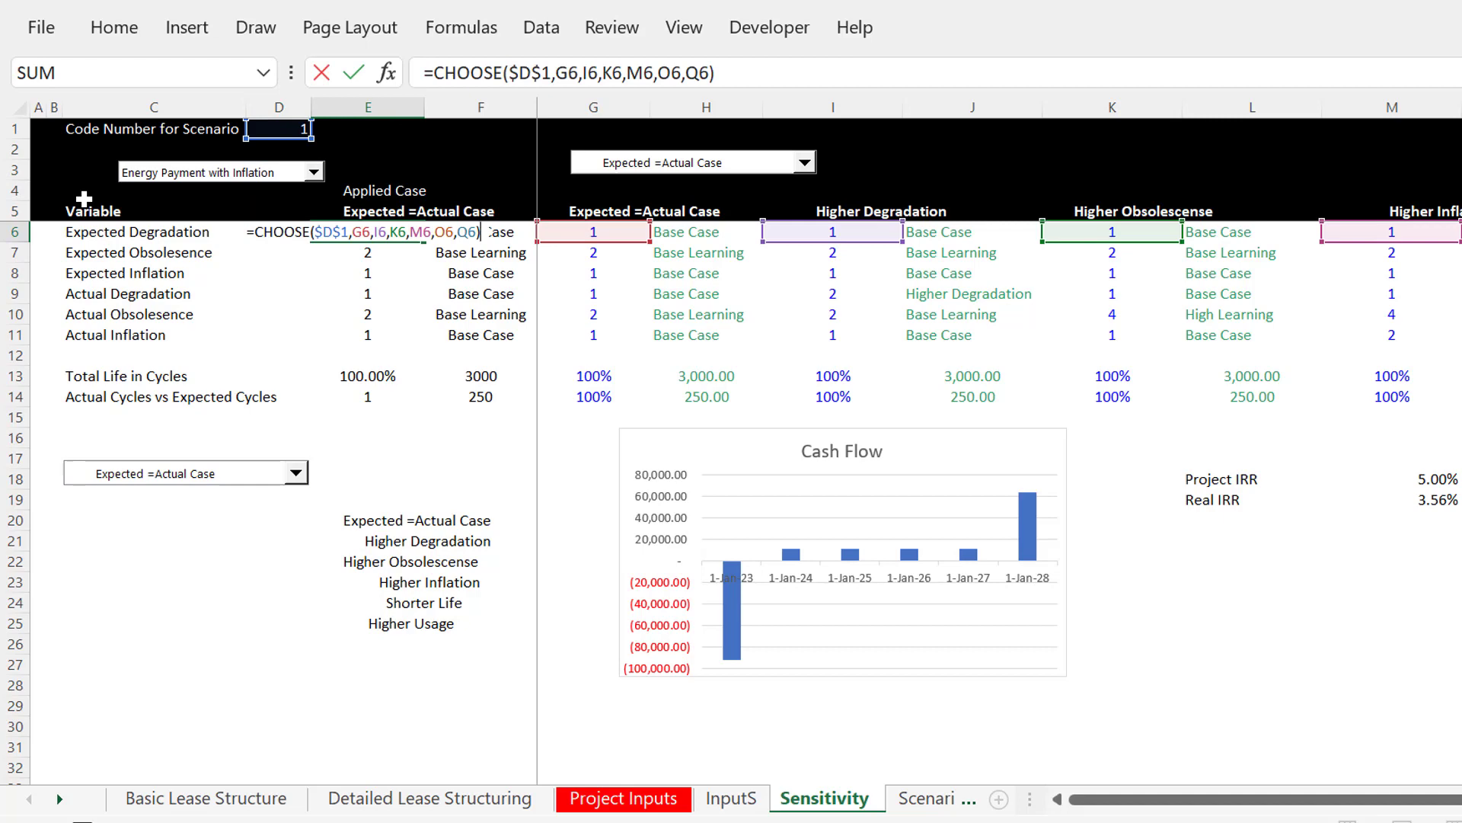
Inspect the CHOOSE formula behind the applied Expected Degradation label in F6 and compare it with the one in E6
key(ctrl+Return)
key(Right)
key(F2)
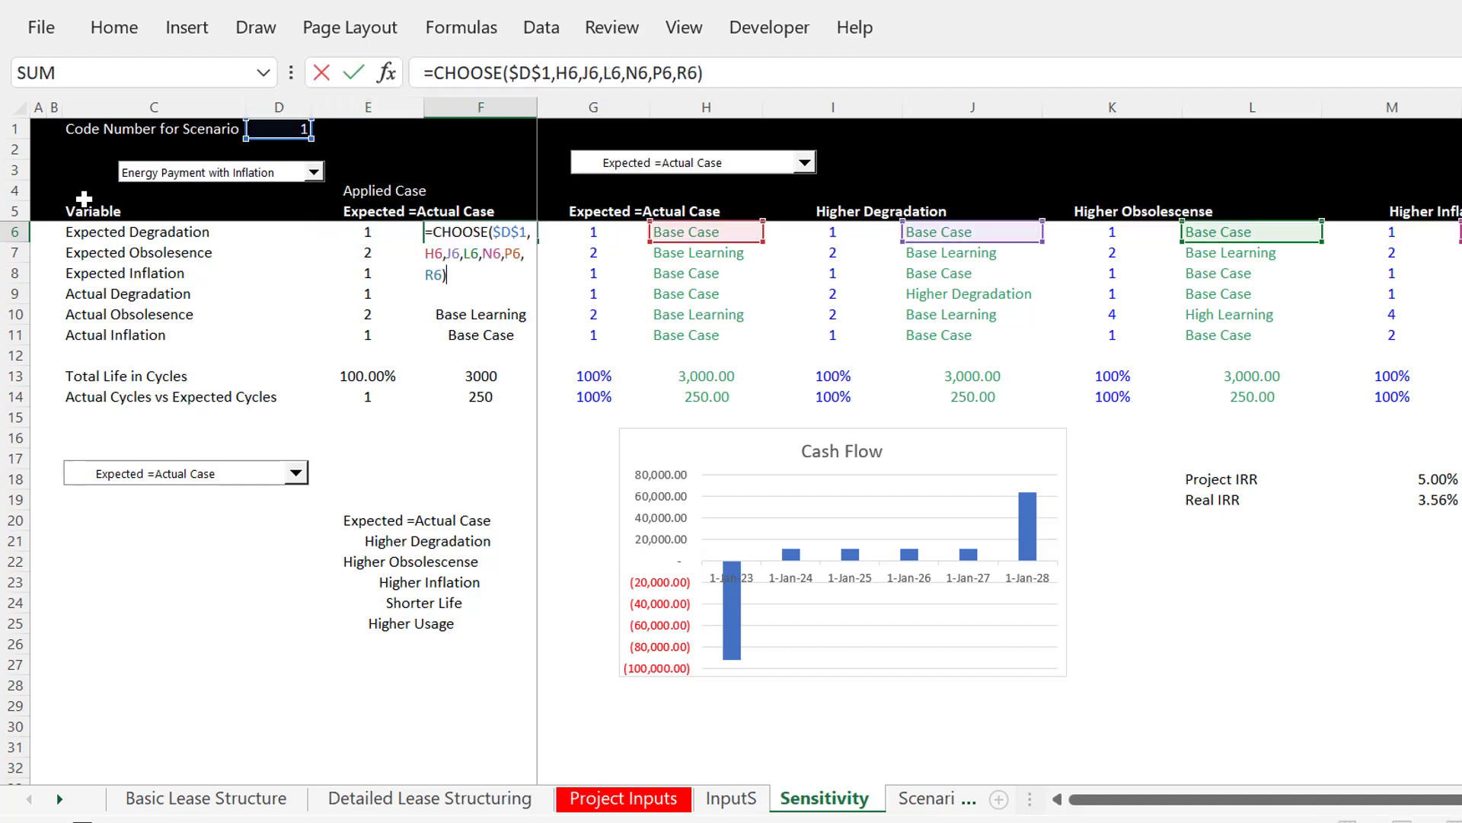
key(Return)
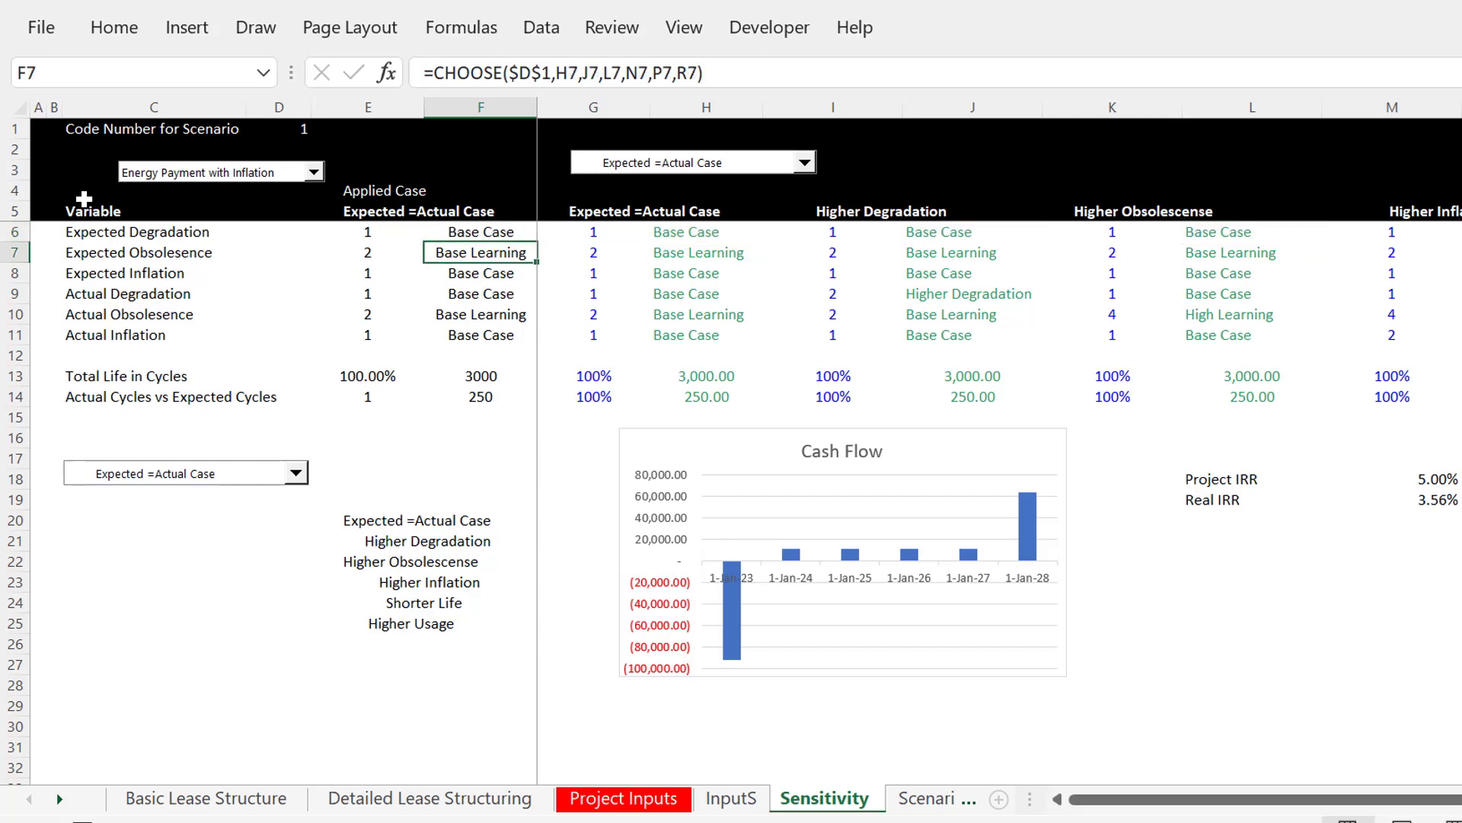
key(Up)
key(Left)
key(Right)
key(Left)
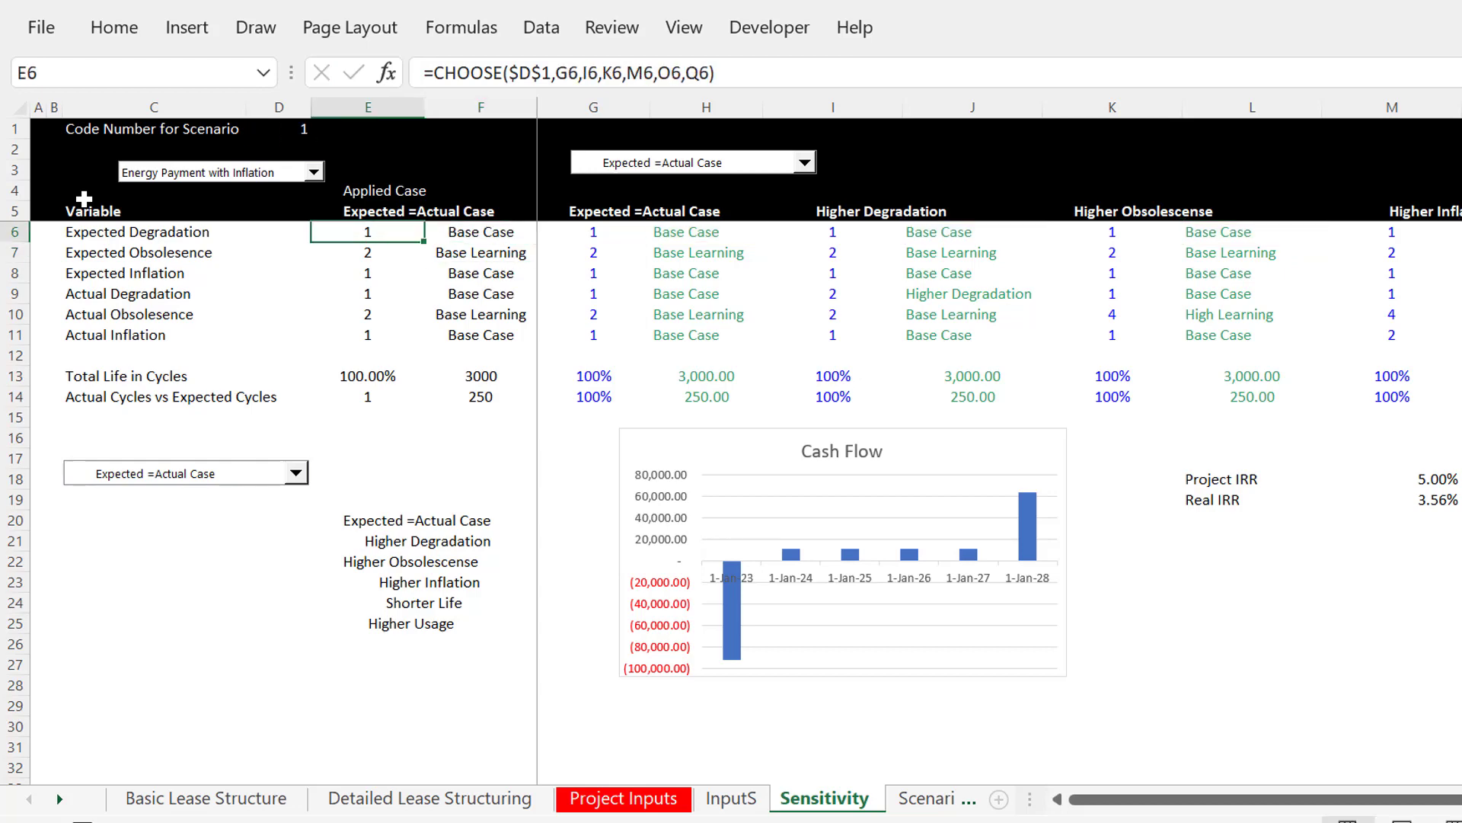
key(Right)
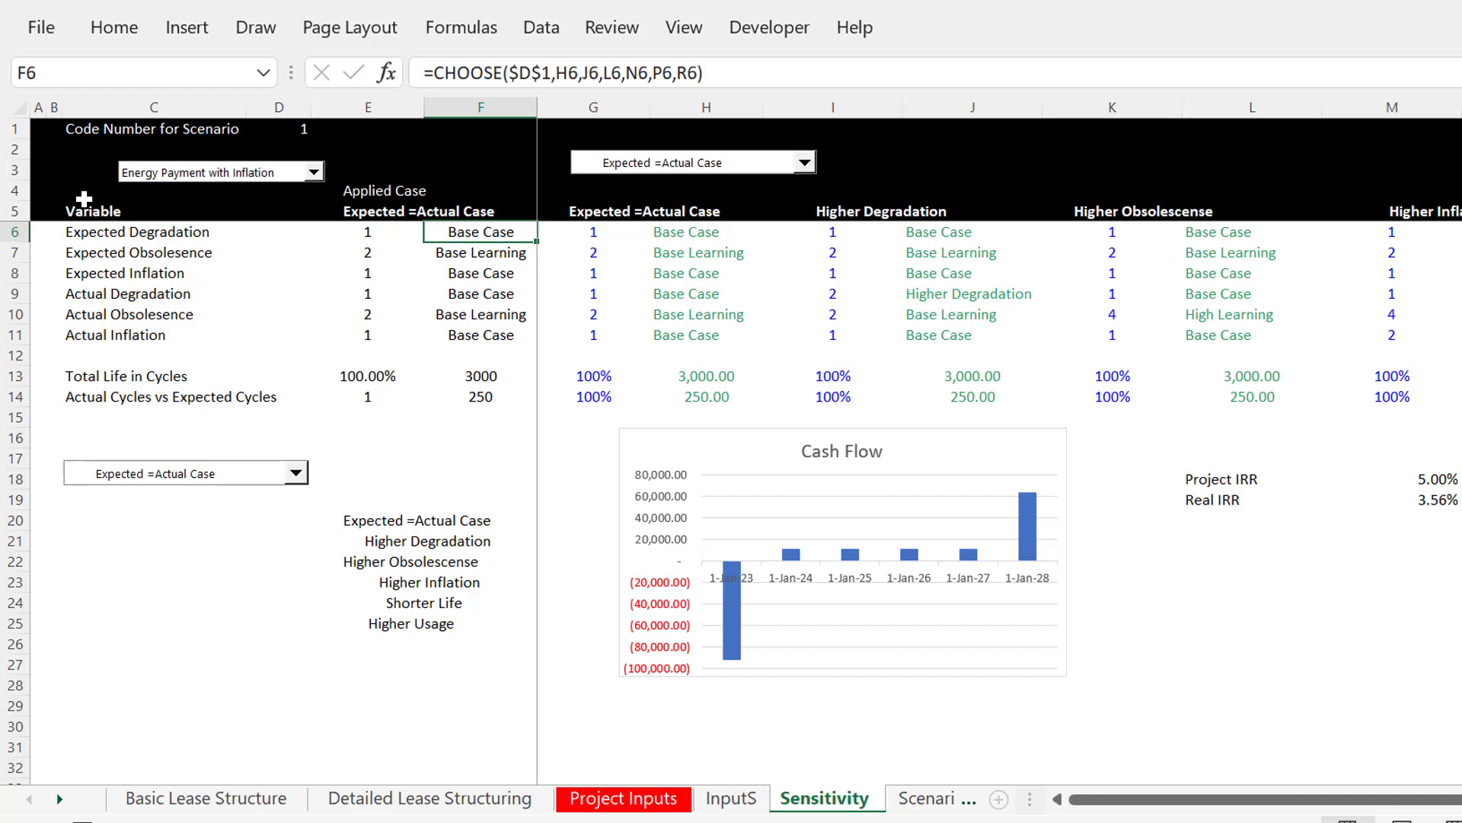
Delete all the case drop-down controls from the InputS sheet
key(ctrl+Page_Up)
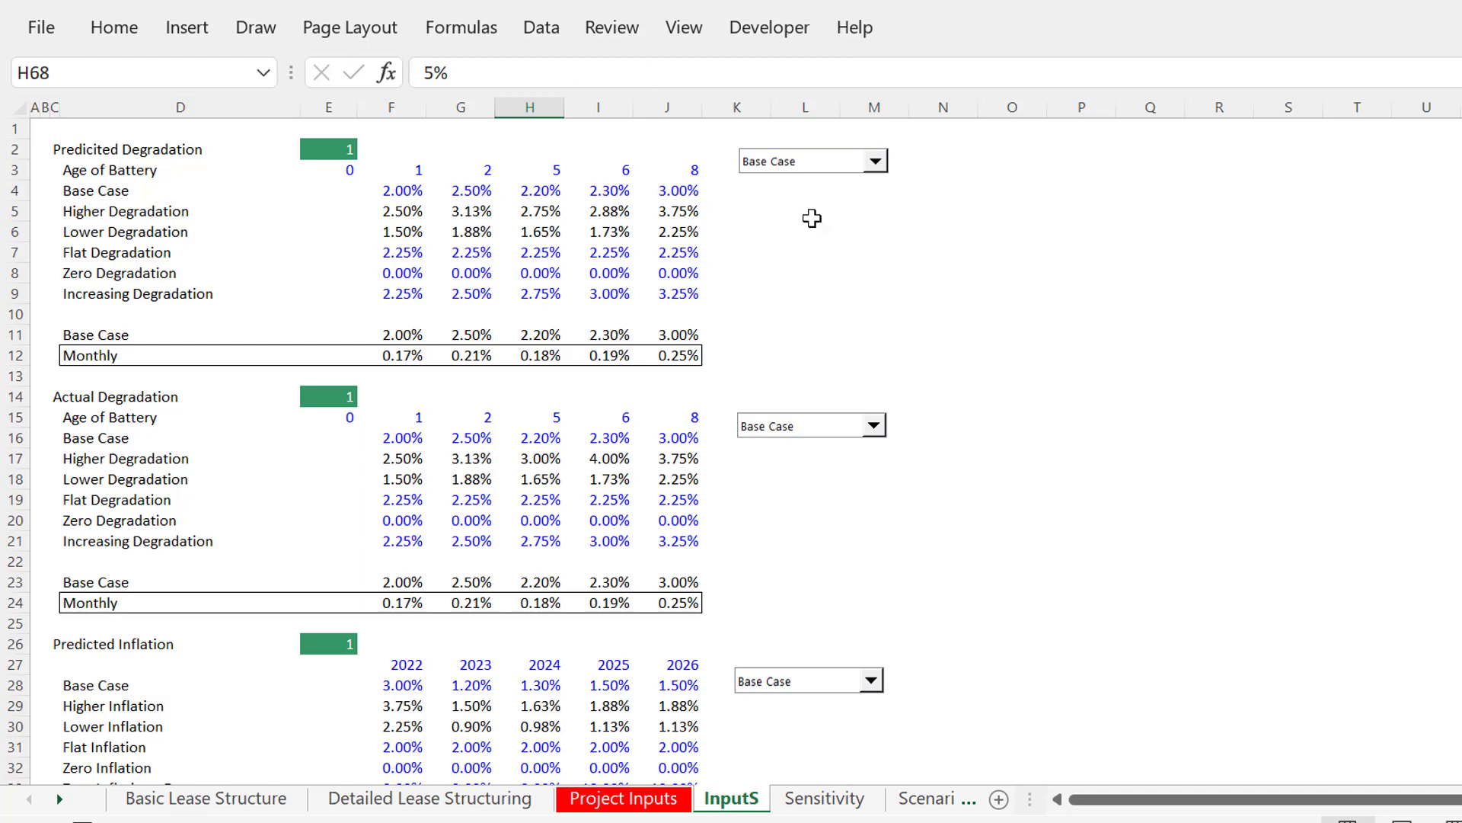
click(798, 266)
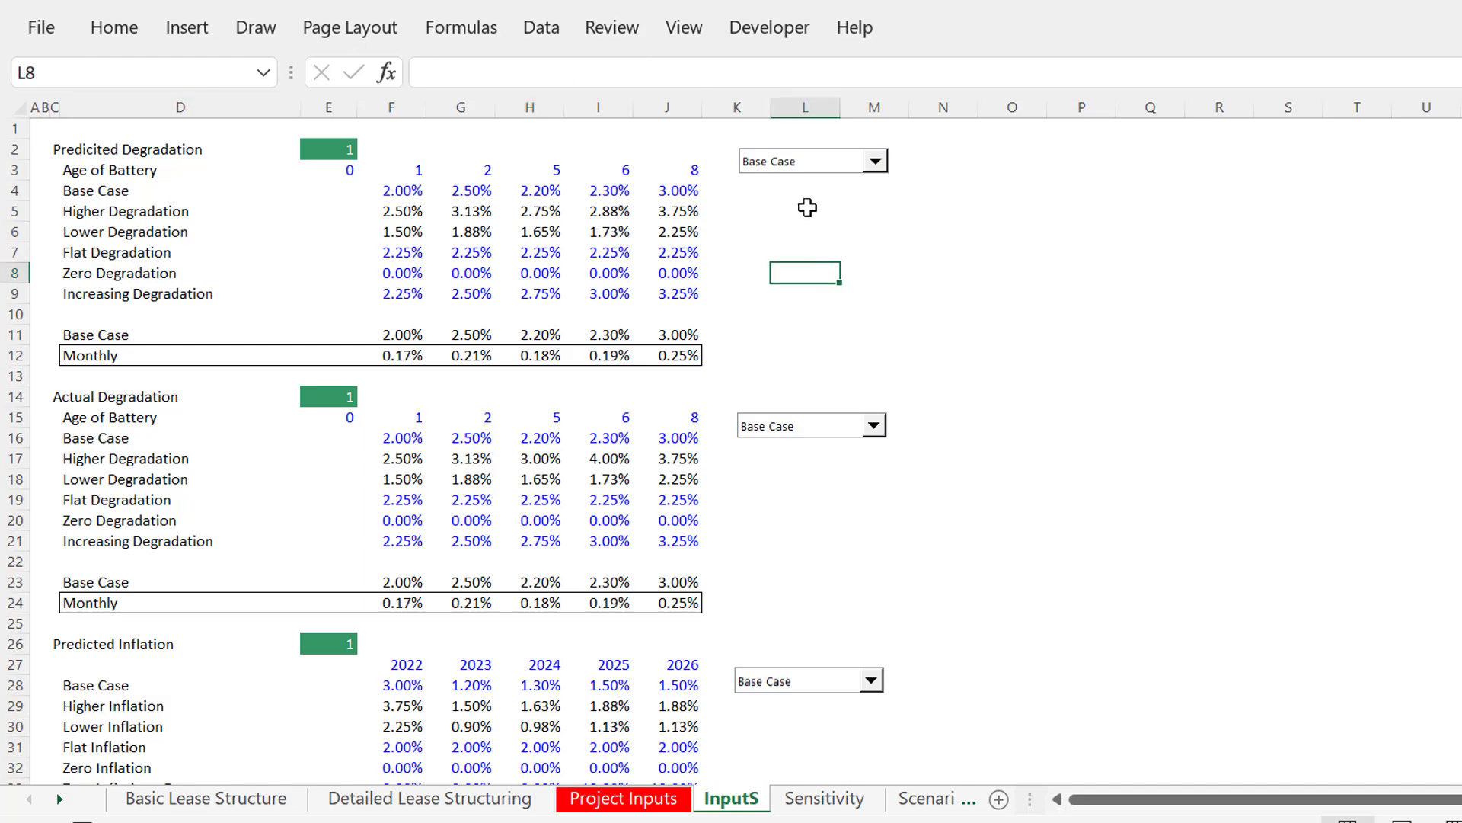
ctrl+click(803, 162)
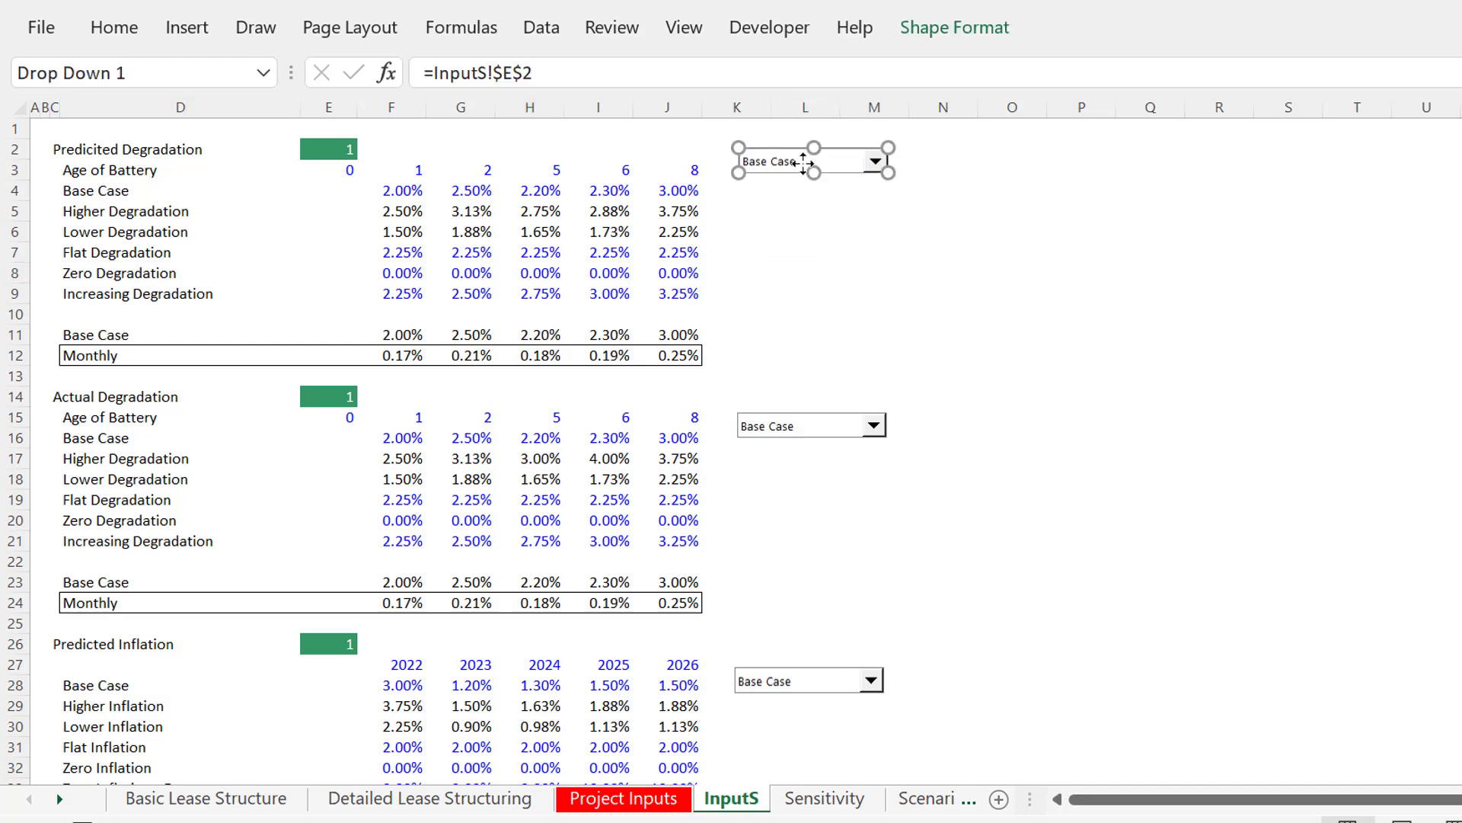
key(ctrl+a)
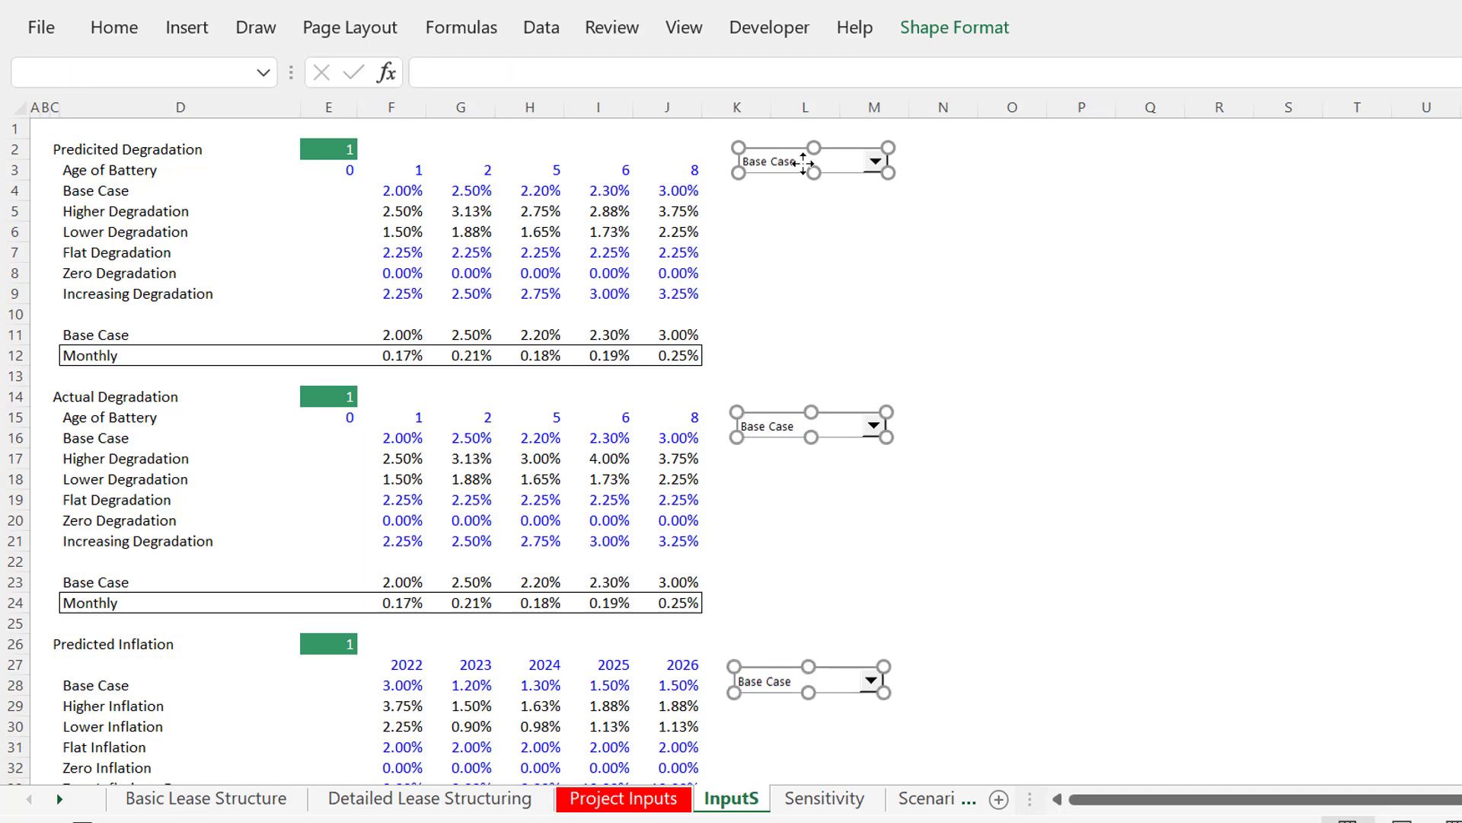
key(Delete)
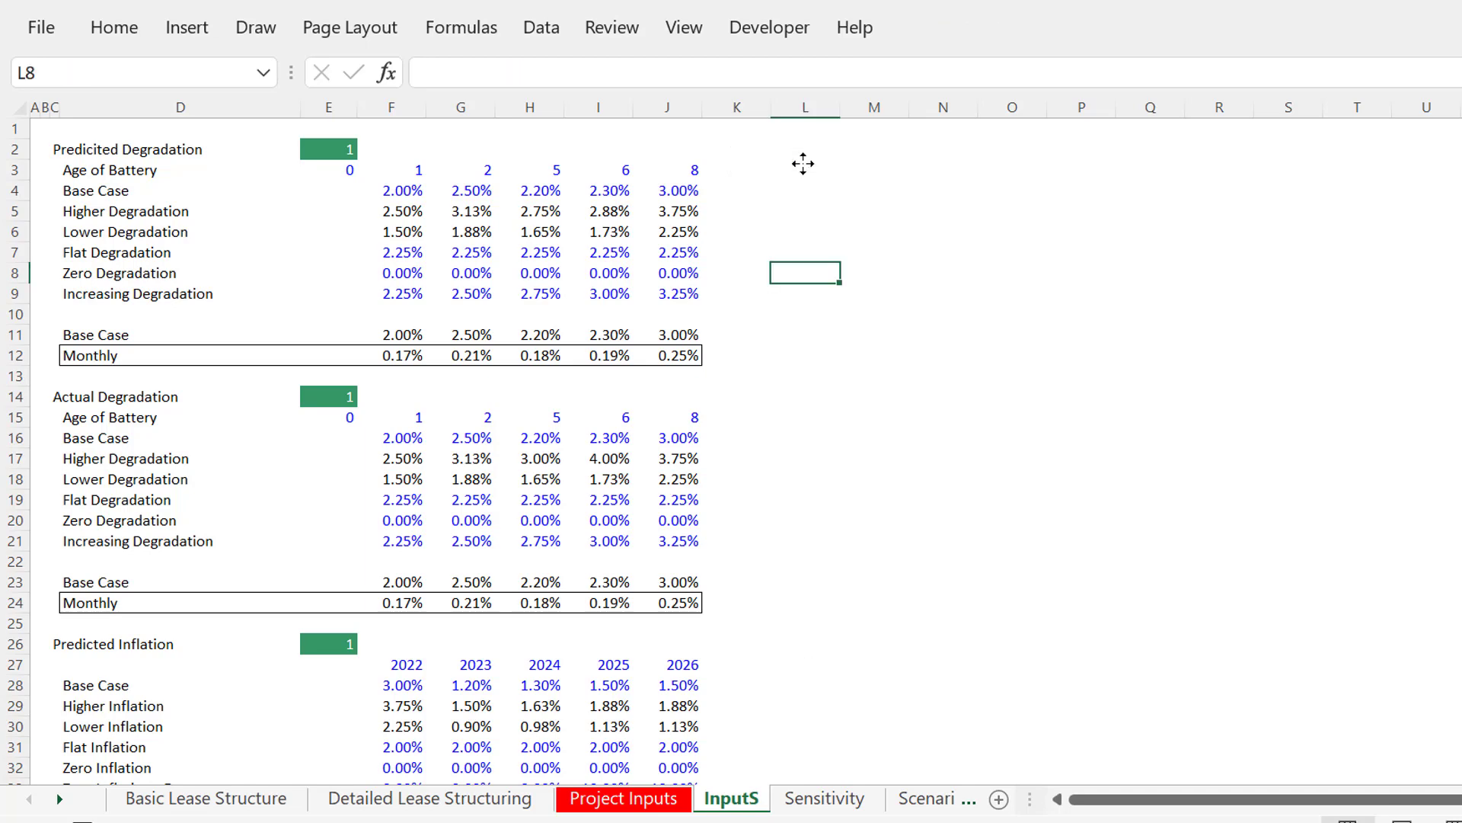
Inspect the formula in the Predicted Degradation code cell E2 on the InputS sheet
key(Up)
key(Up)
key(Up)
key(Up)
key(Up)
key(Up)
key(Up)
key(Left)
key(Left)
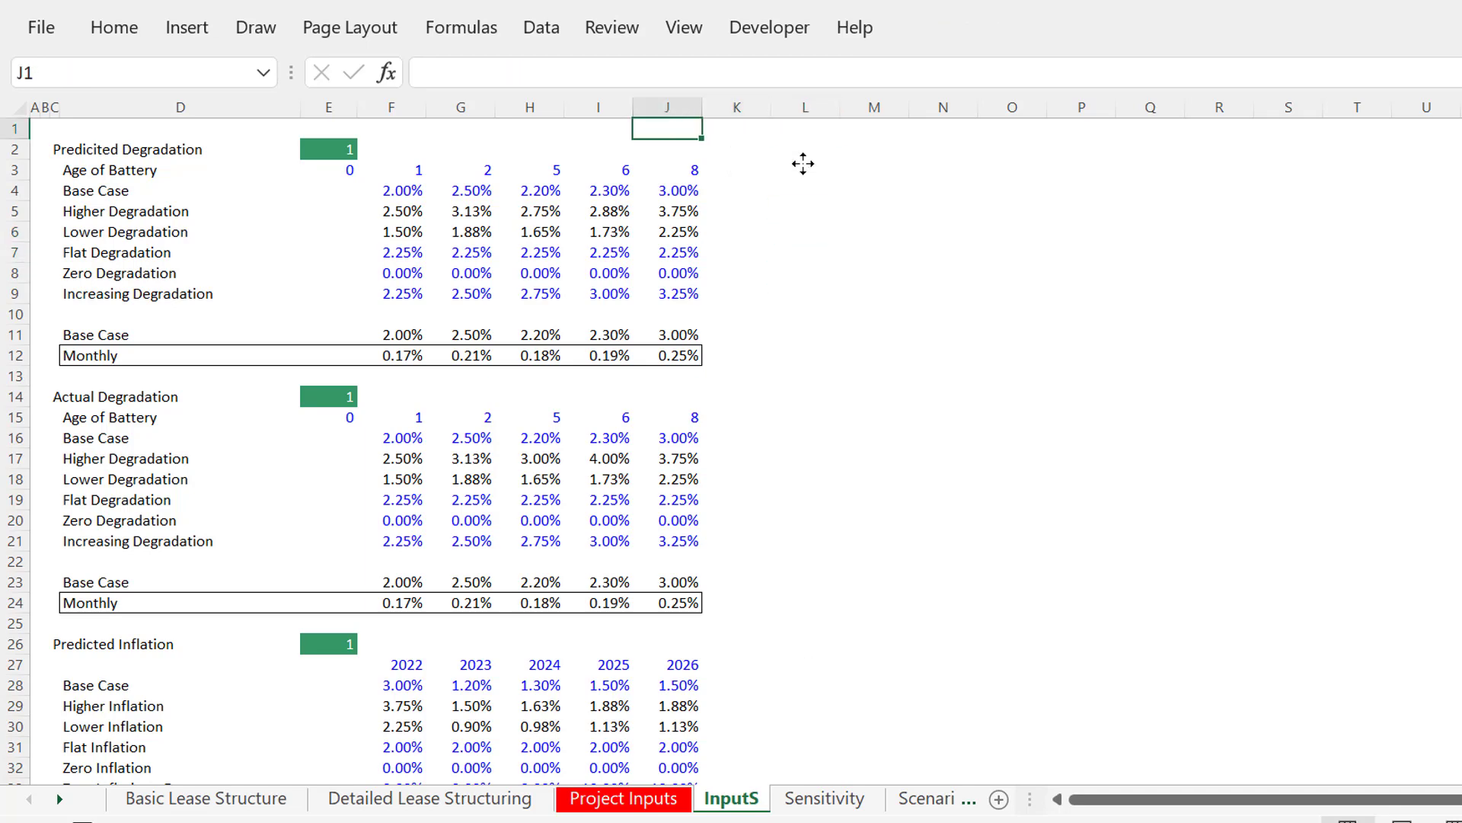
key(Left)
key(Left)
key(Left)
key(Left)
key(Left)
key(Left)
key(Down)
key(Down)
key(Up)
key(Right)
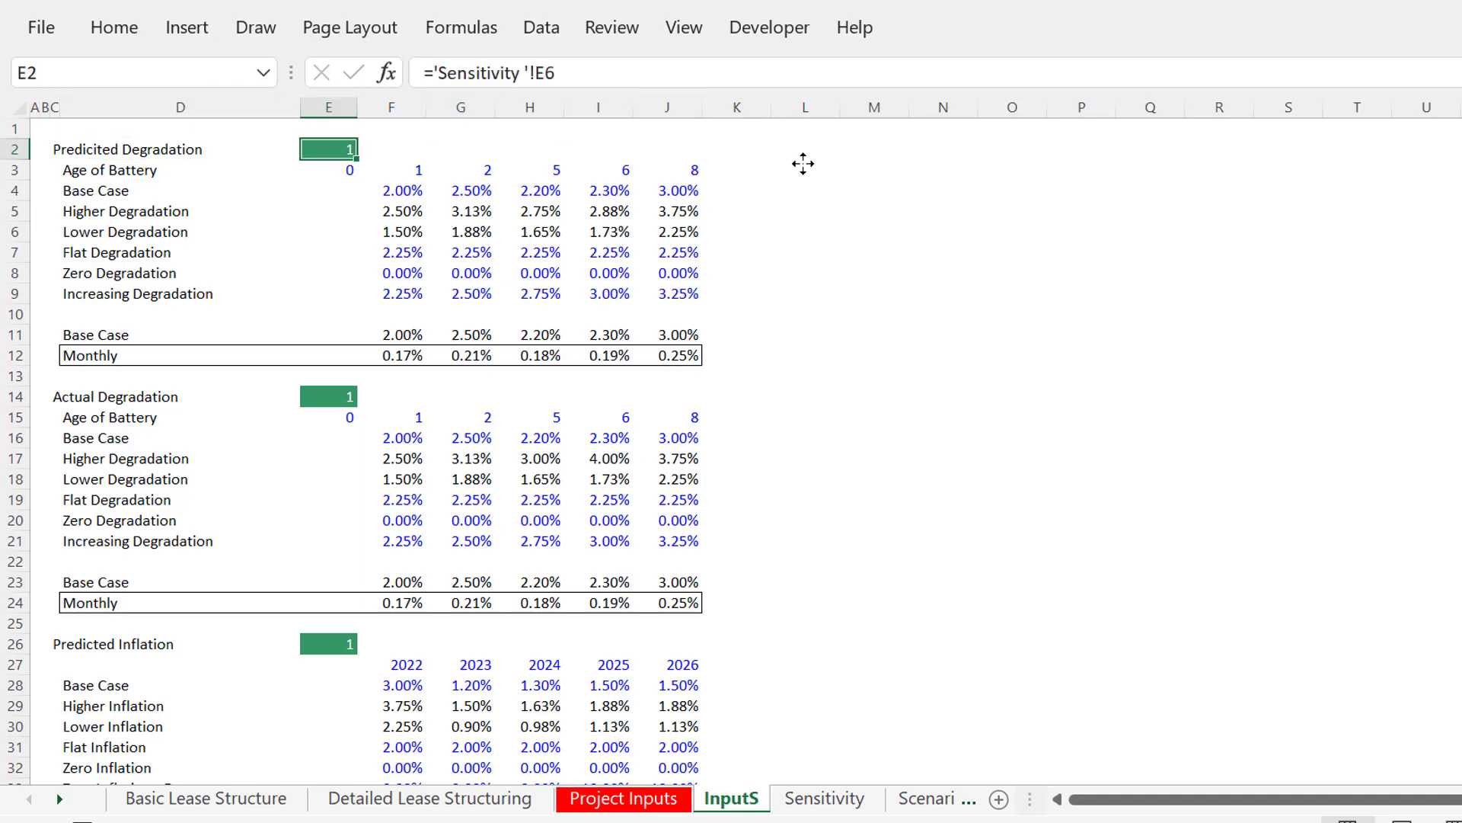
Trace the Predicted Degradation code in E2 to its source cell on the Sensitivity sheet and return to E2
key(ctrl+bracketleft)
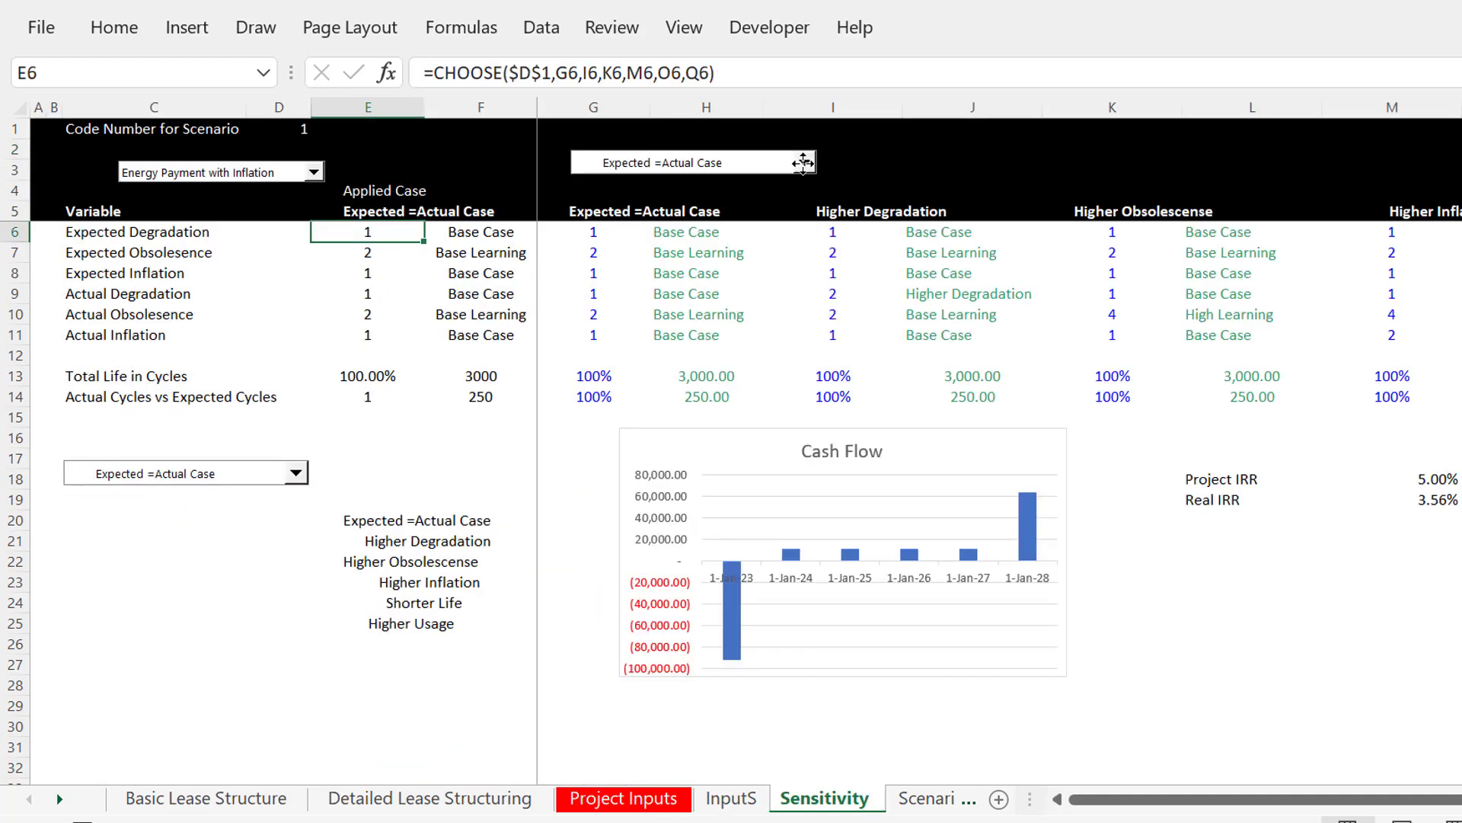
key(F5)
key(Return)
key(Left)
key(Right)
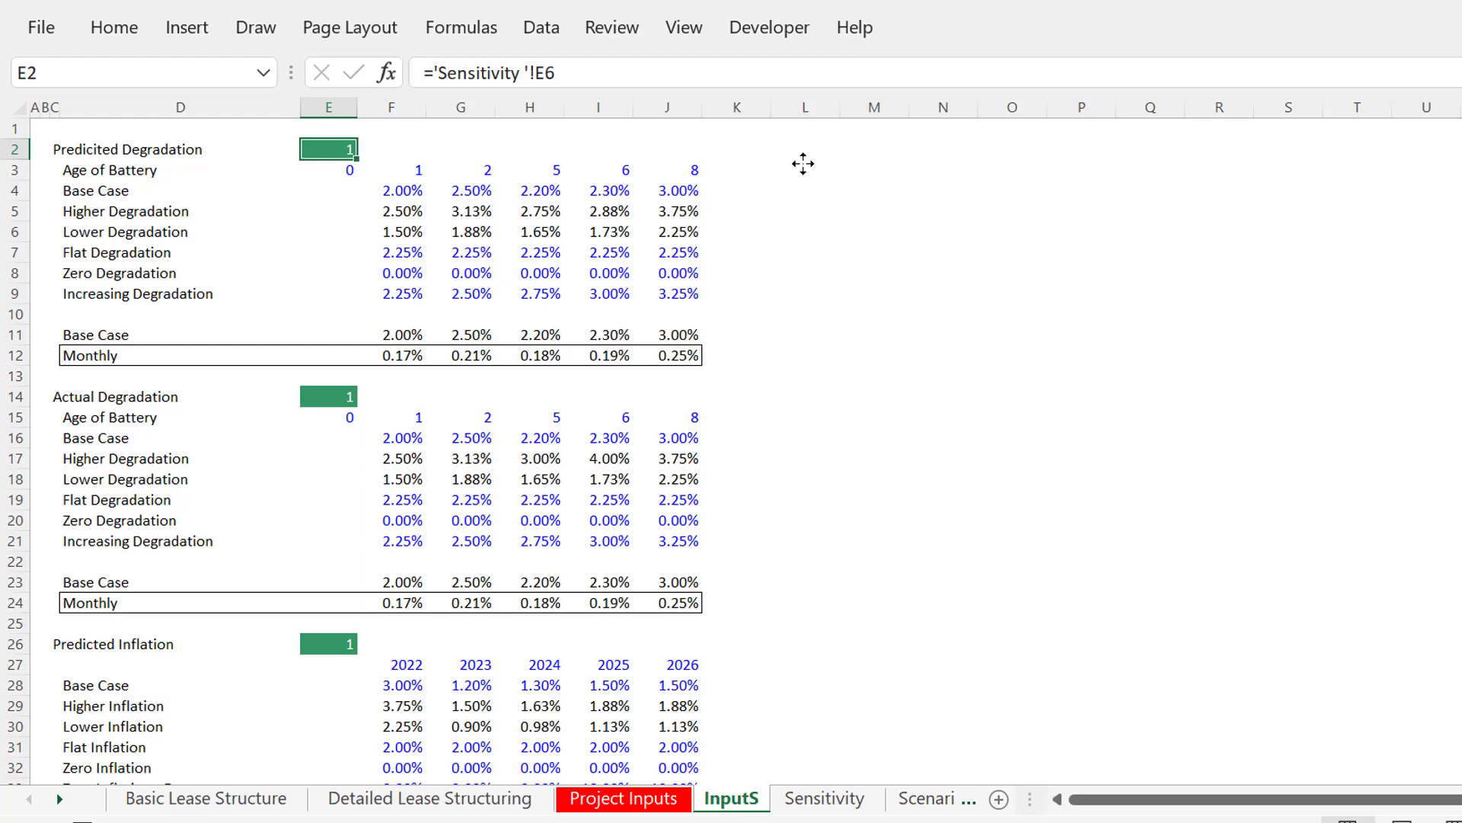
Rename the Detailed Lease Structuring sheet as Template
key(ctrl+Page_Up)
key(ctrl+Page_Up)
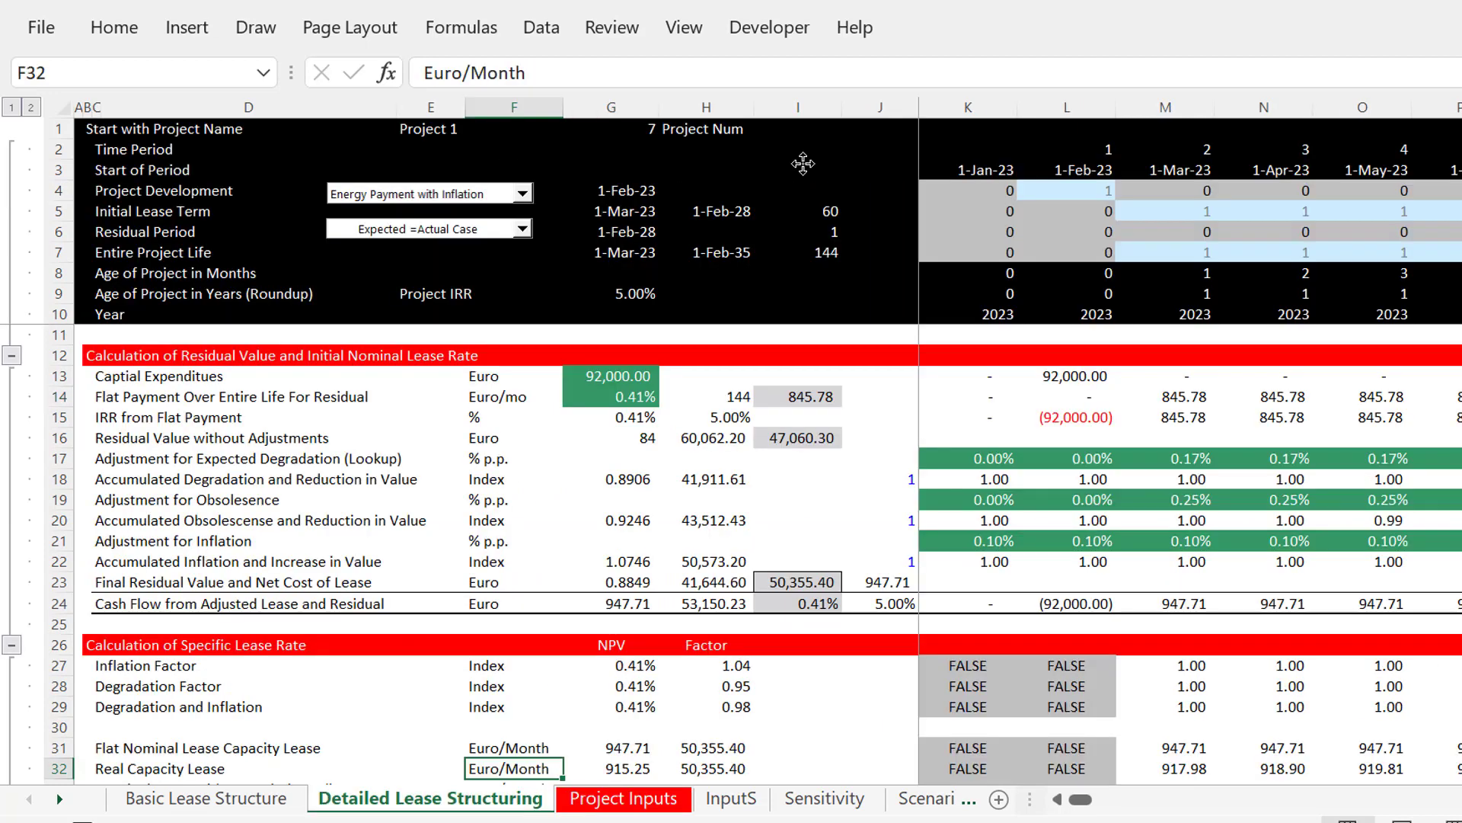
double_click(492, 811)
key(BackSpace)
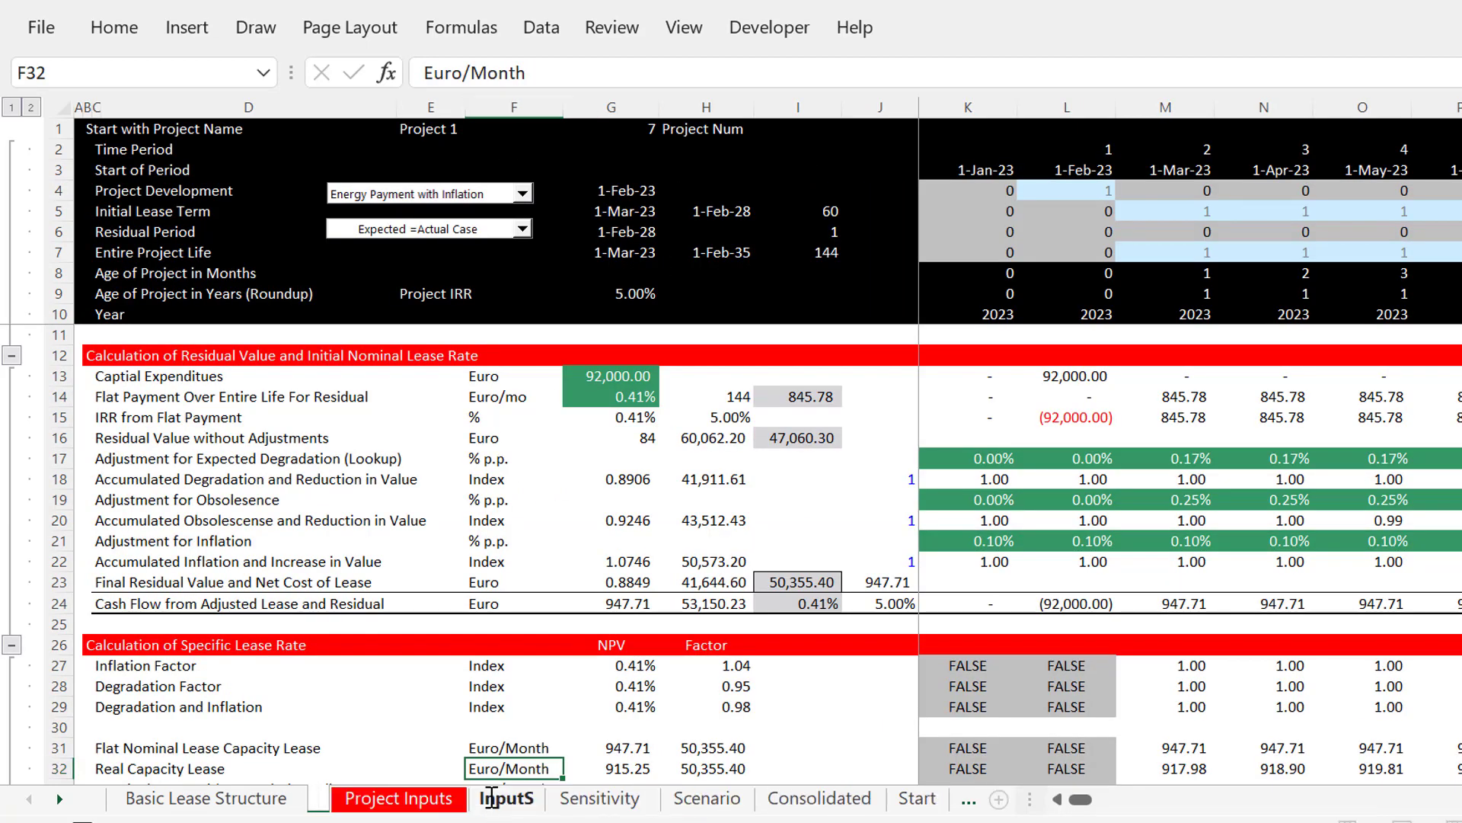
text(Te)
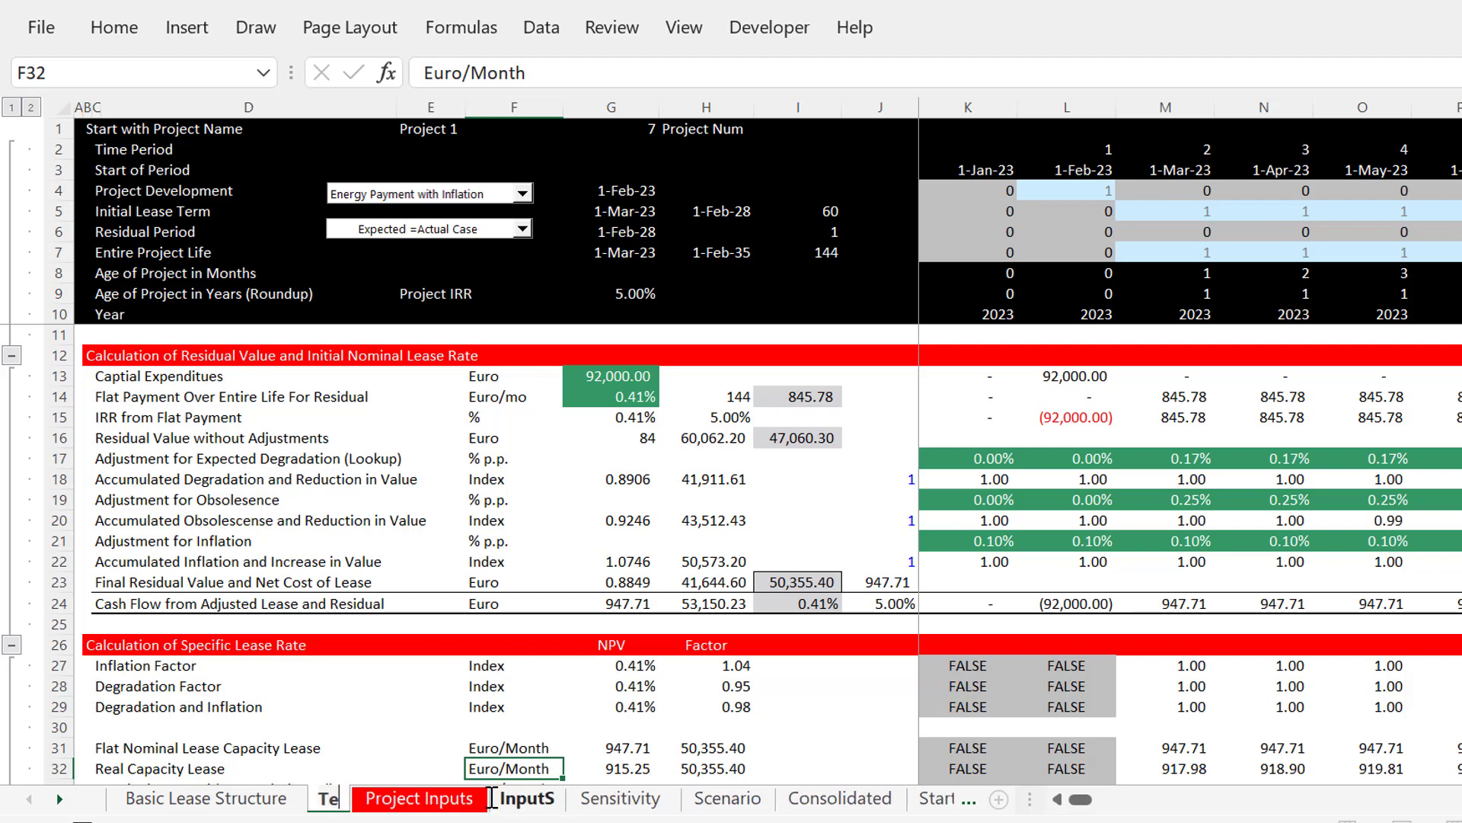
text(mplate)
key(Return)
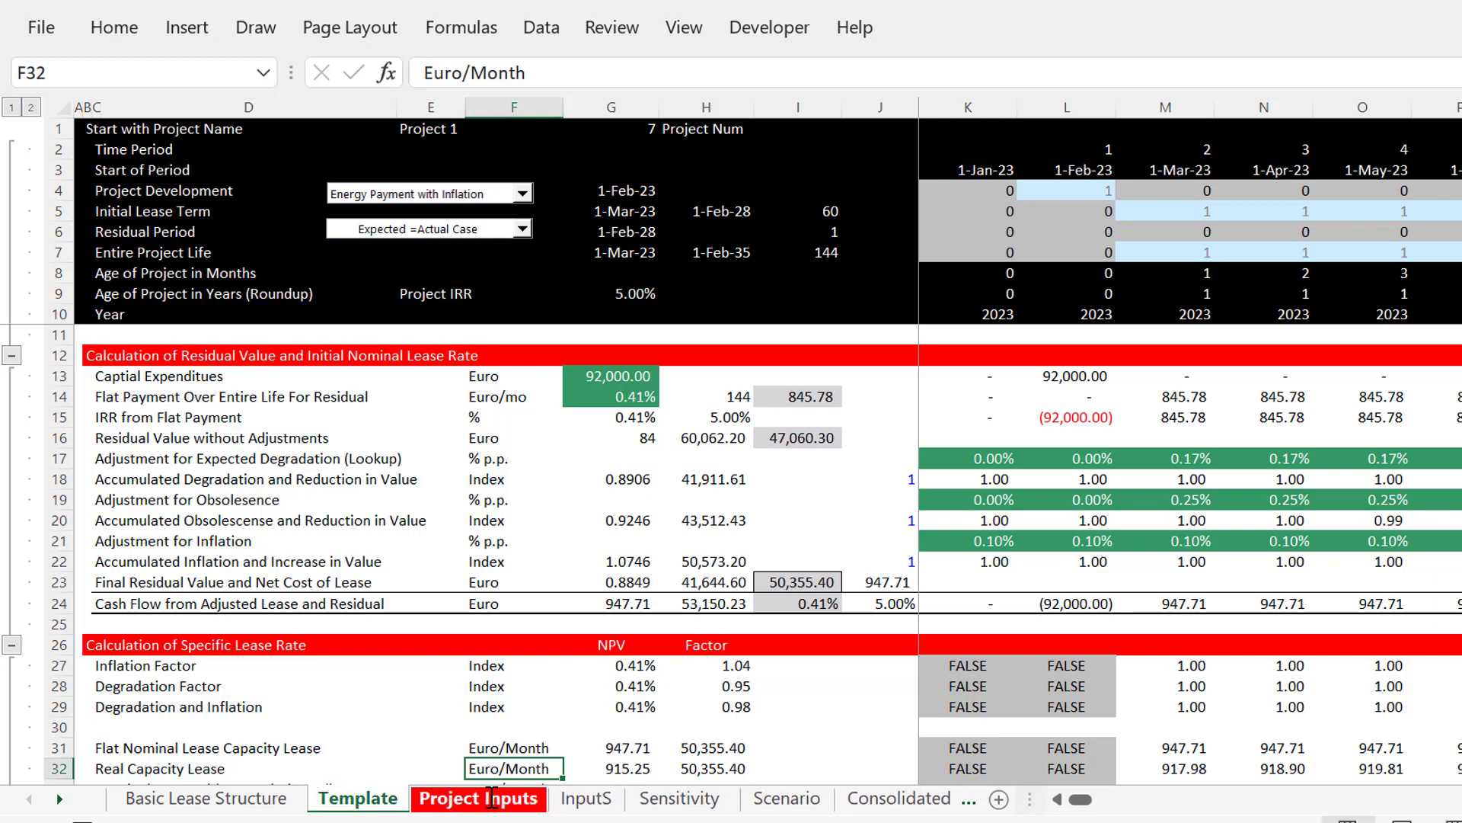
Look briefly at the Project Inputs sheet and return to the Template sheet
key(Up)
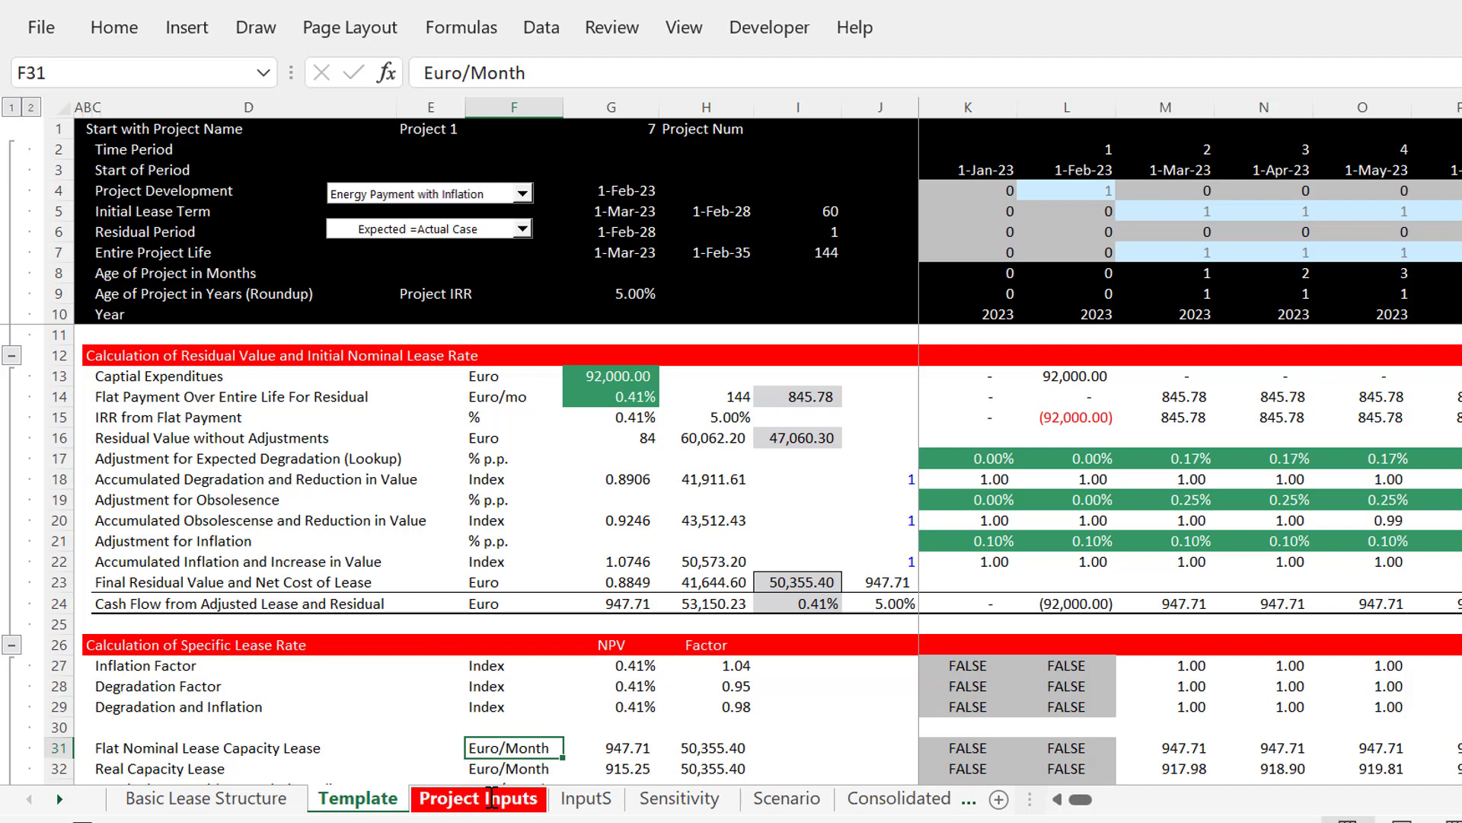
click(491, 798)
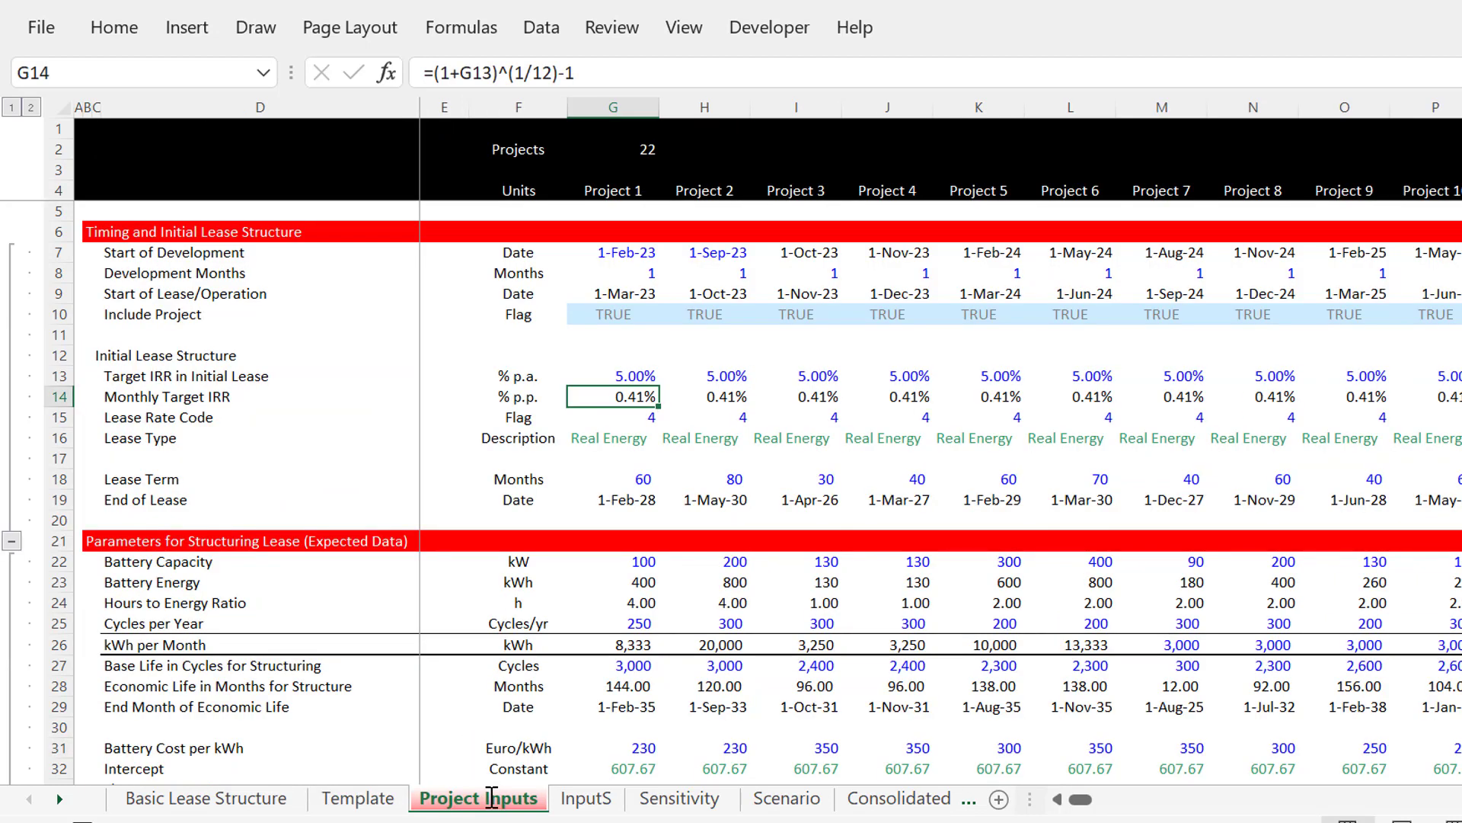
key(ctrl+Page_Up)
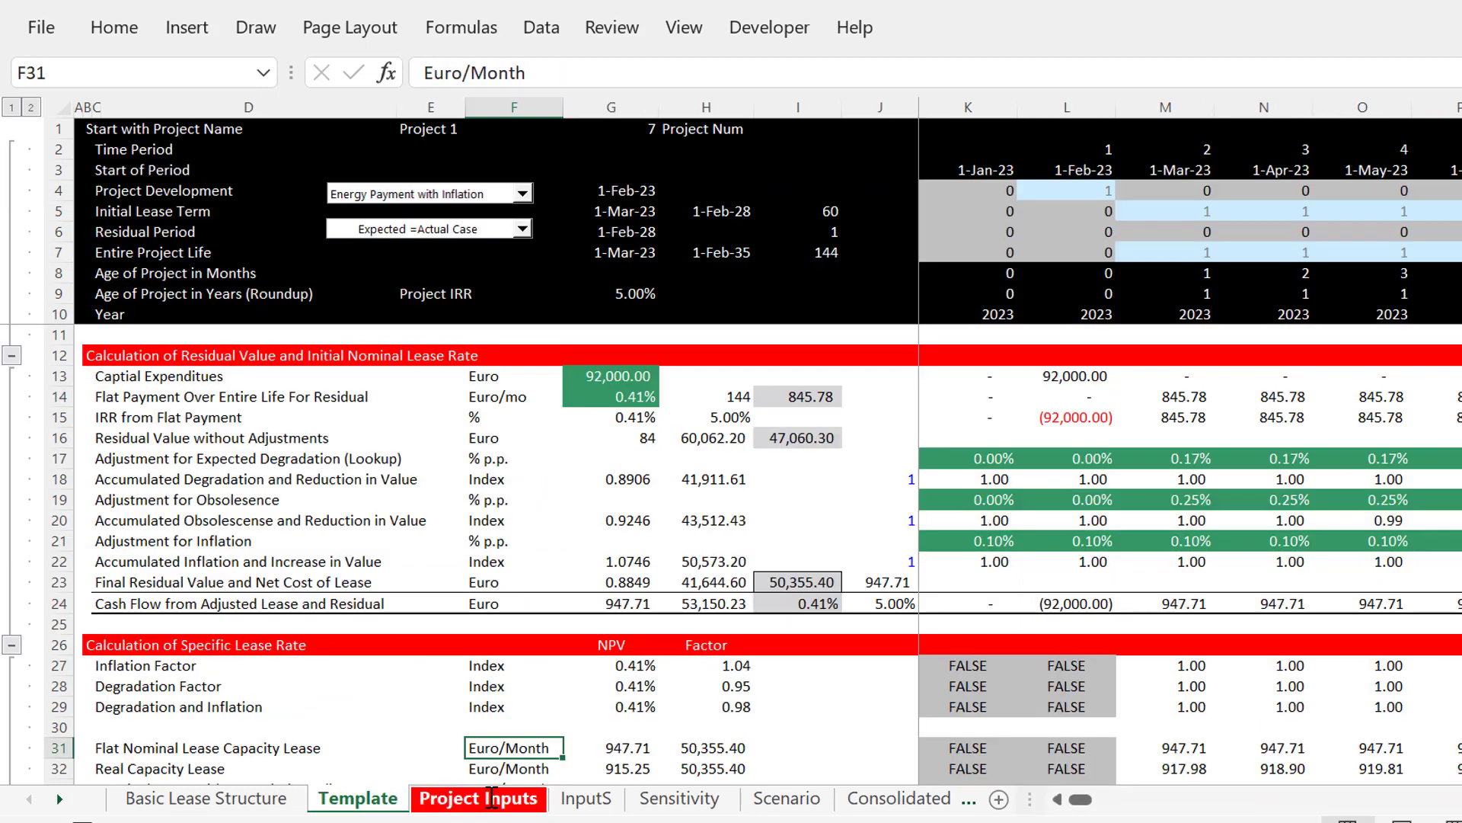
Inspect the LOOKUP formula behind the Adjustment for Expected Degradation in K17 on the Template sheet
key(Up)
key(Up)
key(Up)
key(Up)
key(Up)
key(Up)
key(Up)
key(Up)
key(Up)
key(Up)
key(Up)
key(Up)
key(Up)
key(Up)
key(Up)
key(Up)
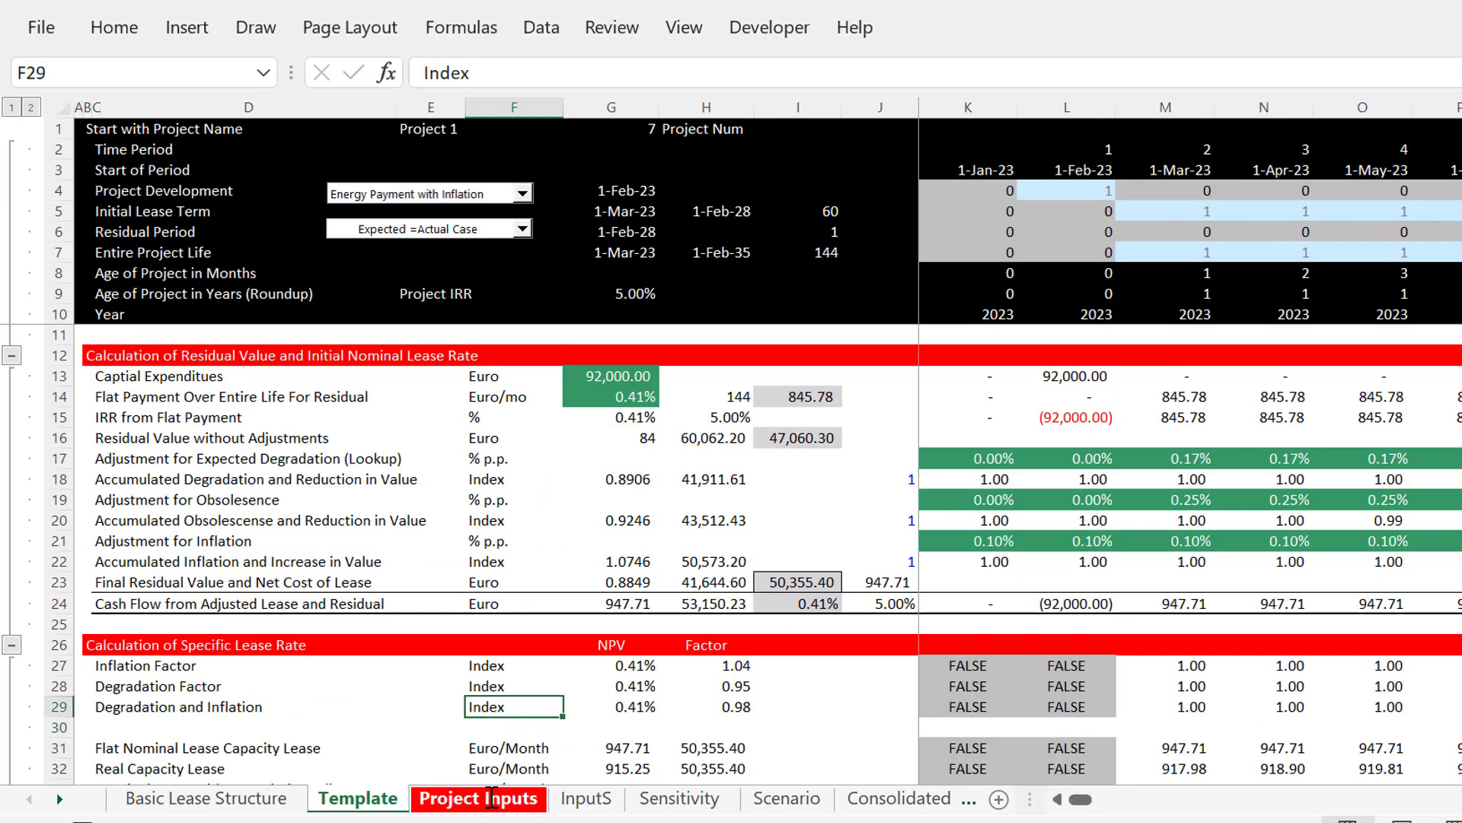
key(Down)
key(Down)
key(Right)
key(Right)
key(Right)
key(Right)
key(Right)
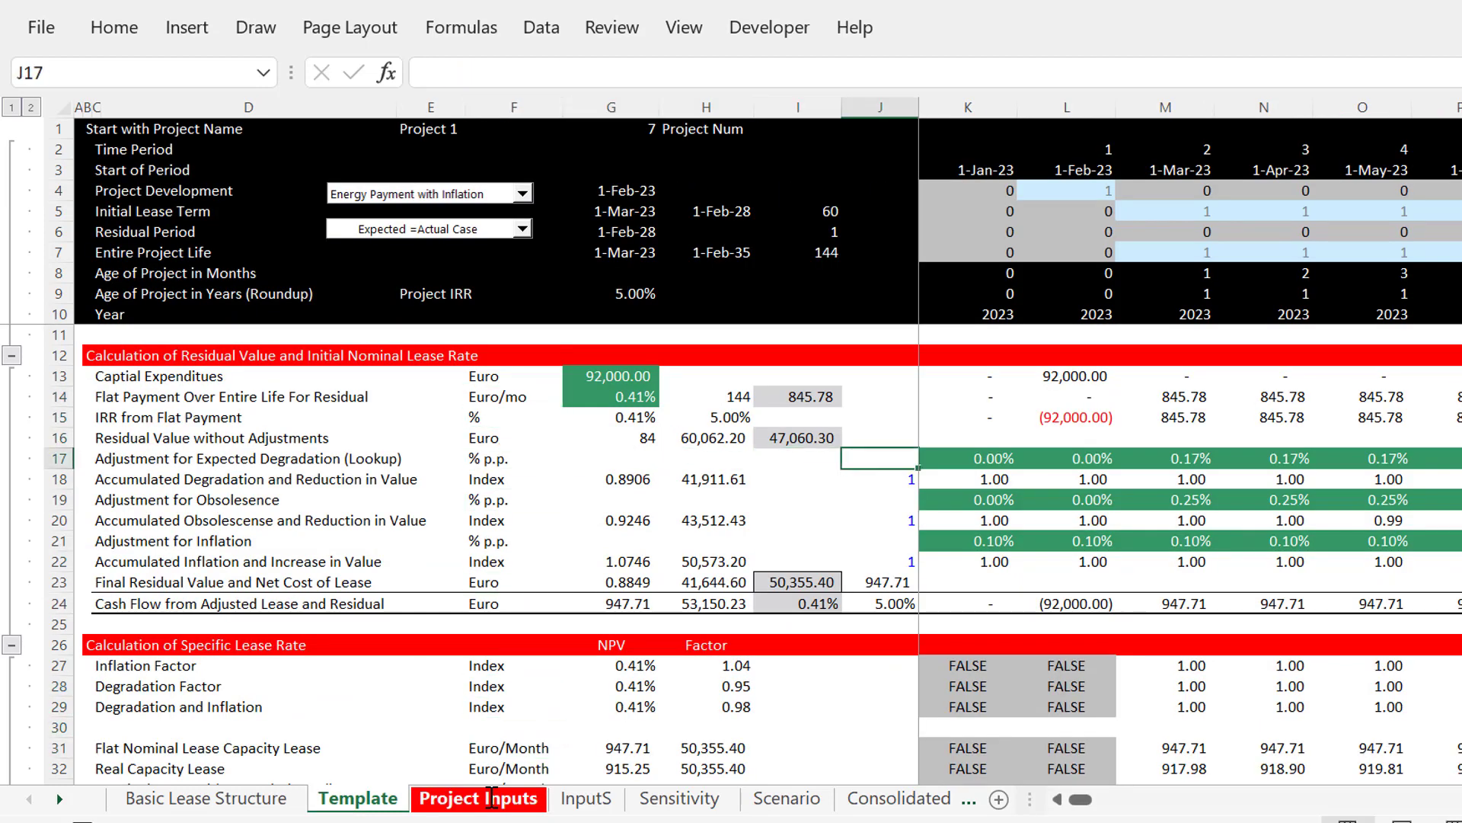
key(F2)
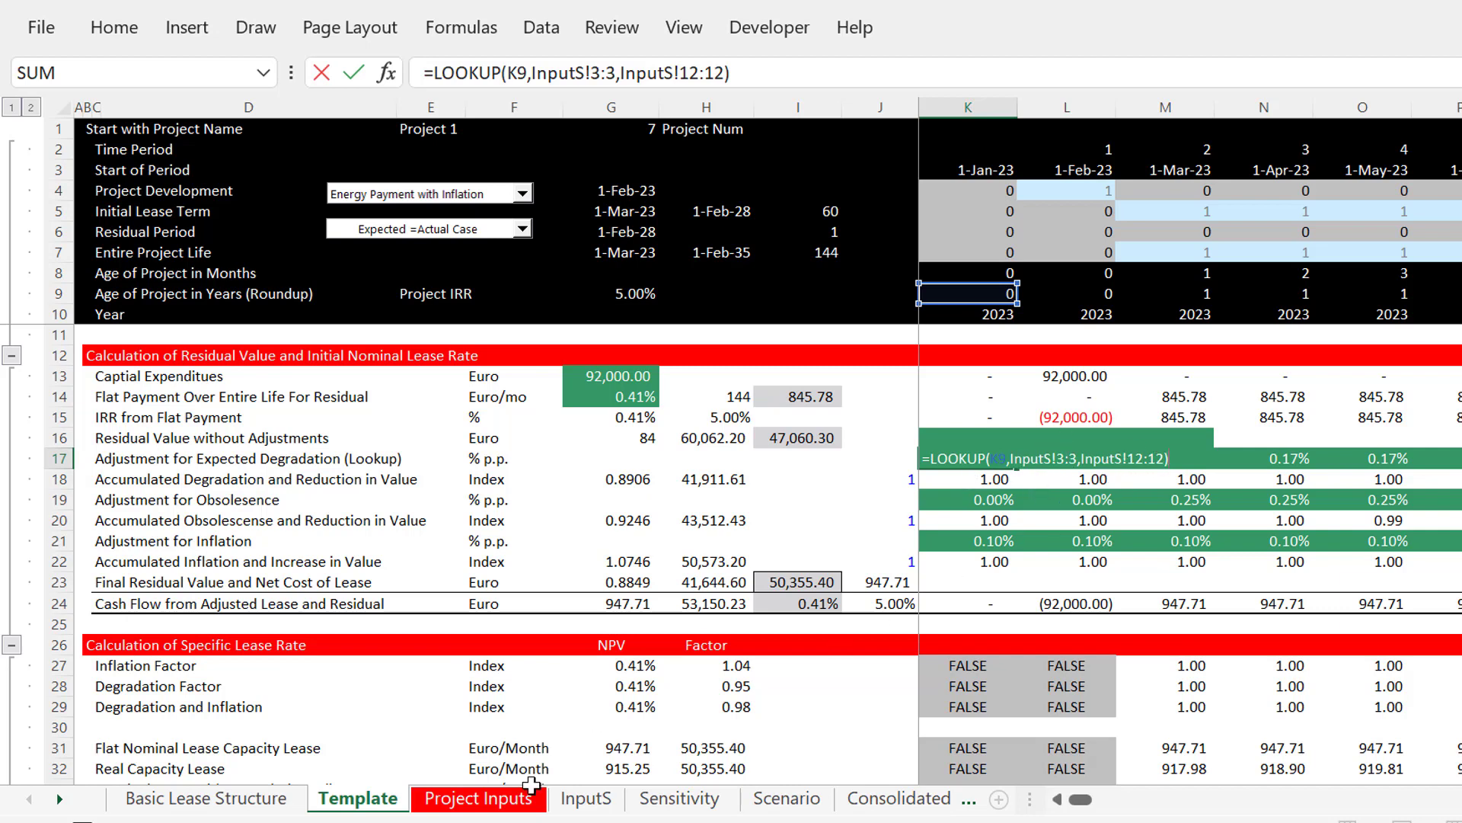
mouse_move(564, 806)
key(Return)
Check the link formula in the Predicted Degradation code cell E2 on the InputS sheet
click(586, 798)
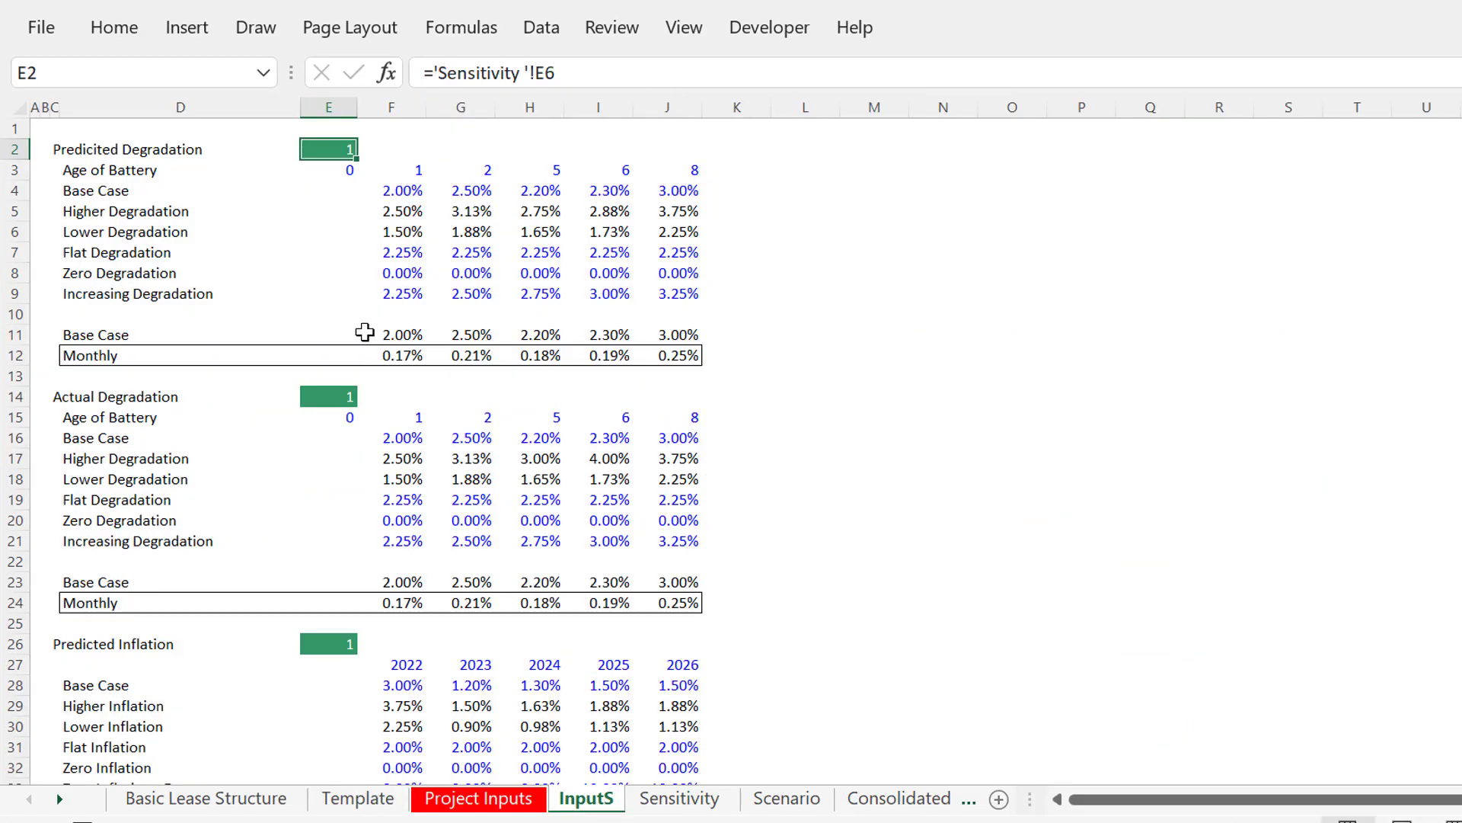
click(328, 268)
key(Up)
key(Up)
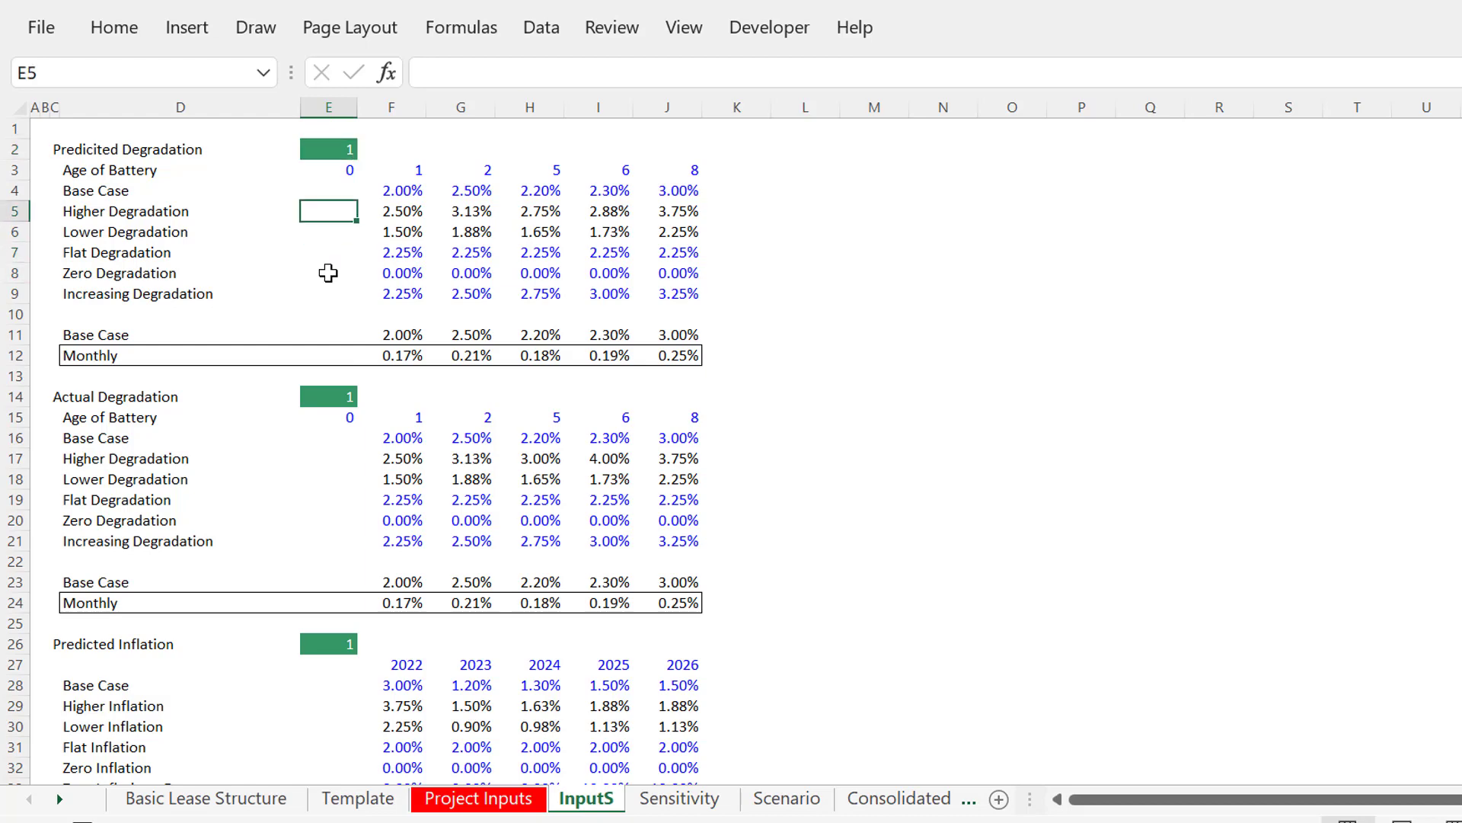
key(Up)
key(Right)
key(Up)
key(Left)
key(Up)
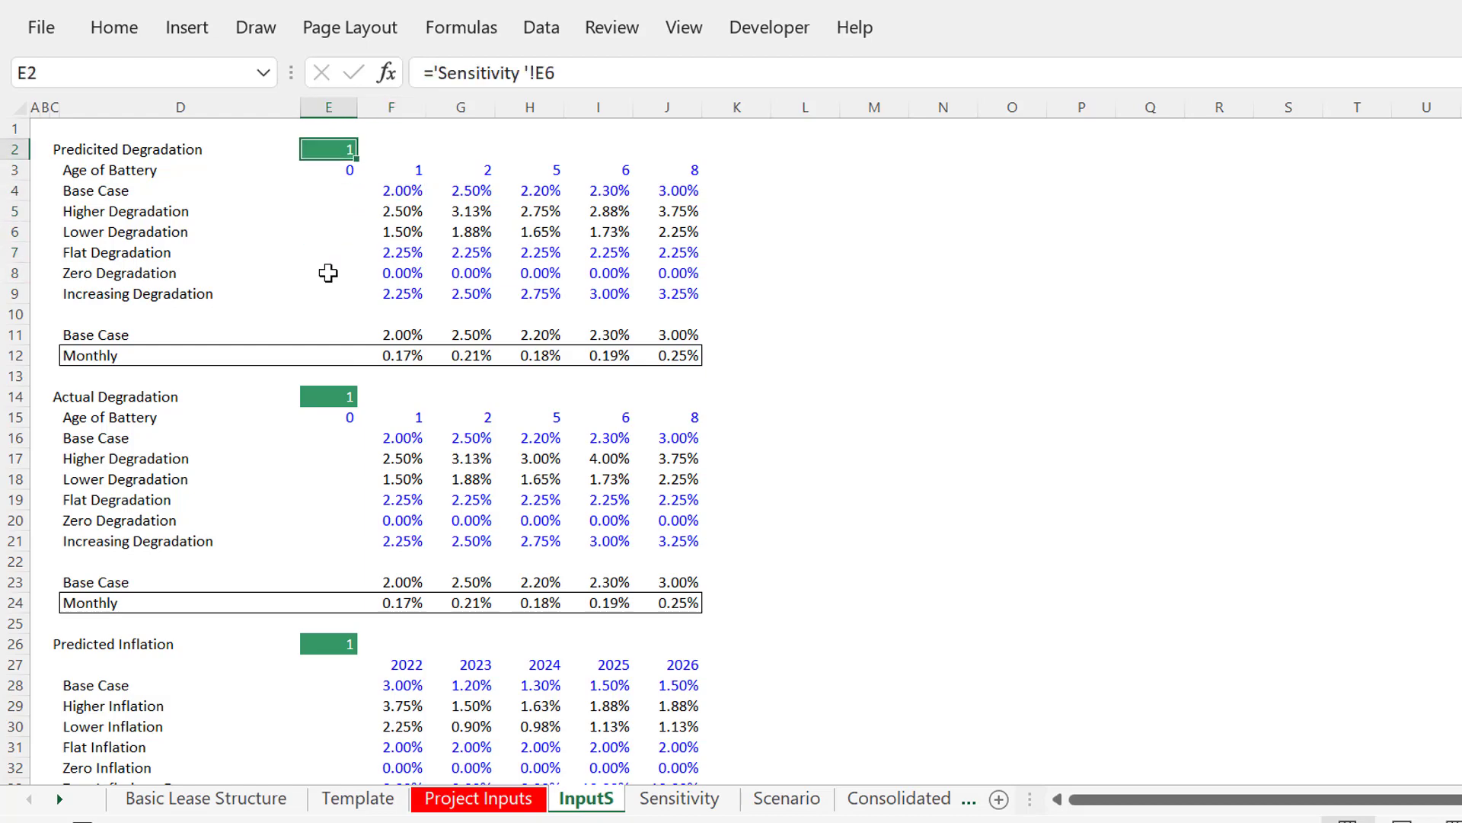
Review the Predicted Degradation cases on InputS down to the Increasing Degradation row
key(Down)
key(Down)
key(Down)
key(Down)
key(Down)
key(Down)
key(Down)
key(Right)
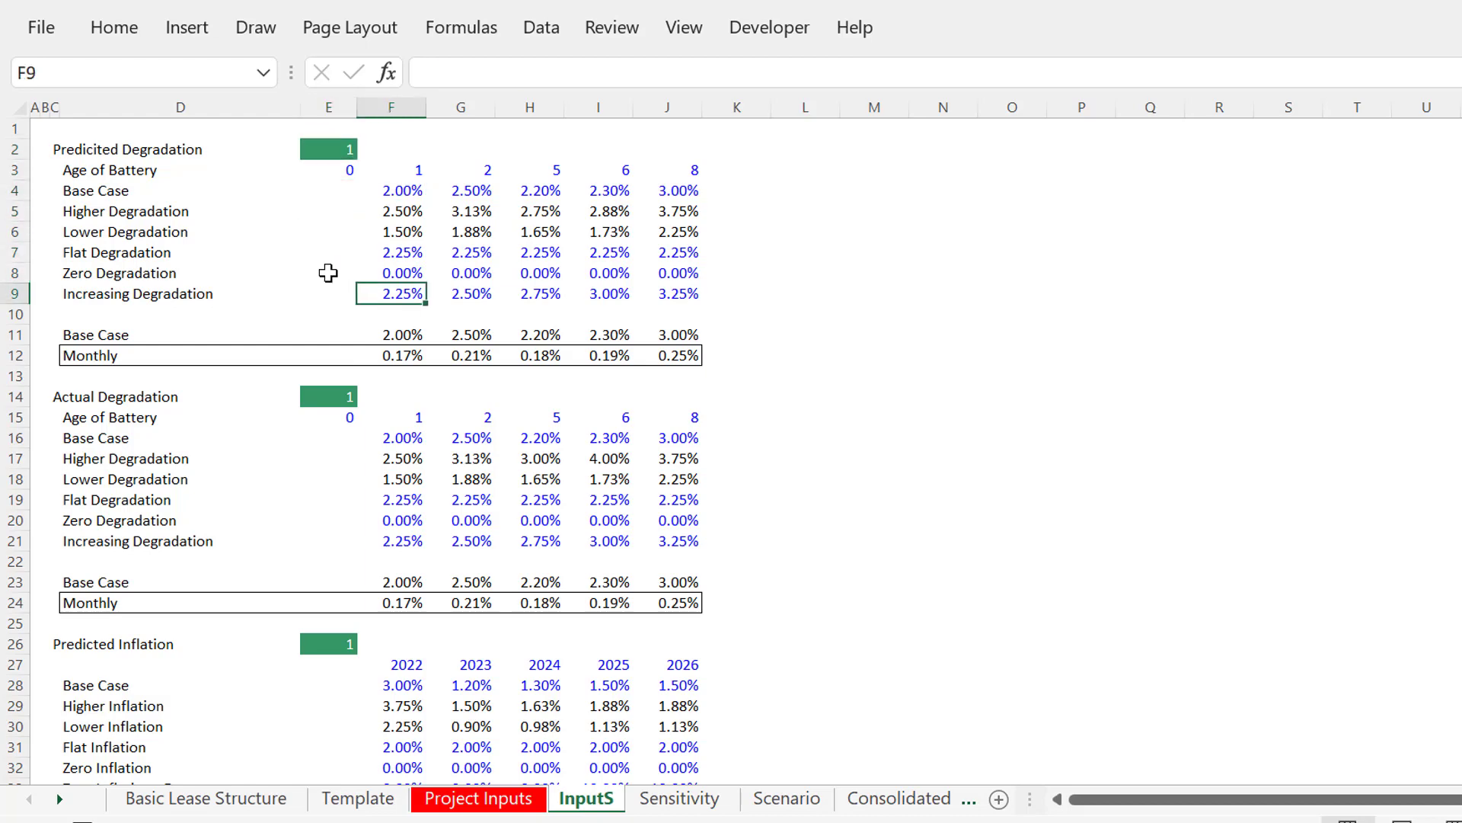
key(Right)
key(Left)
key(Left)
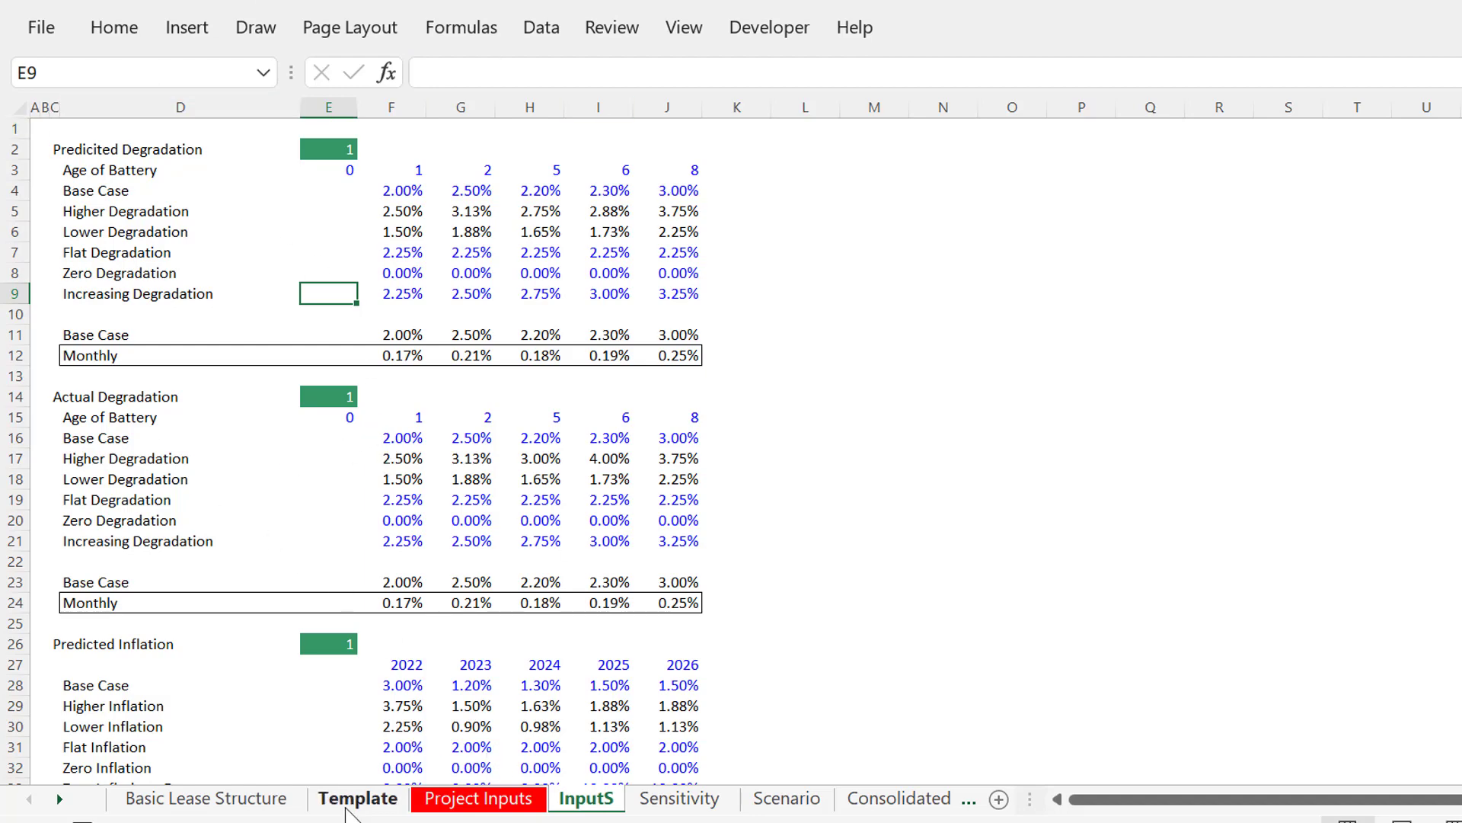
Look through the Template sheet's calculations down to the cash flow chart and return to the residual value section
click(378, 800)
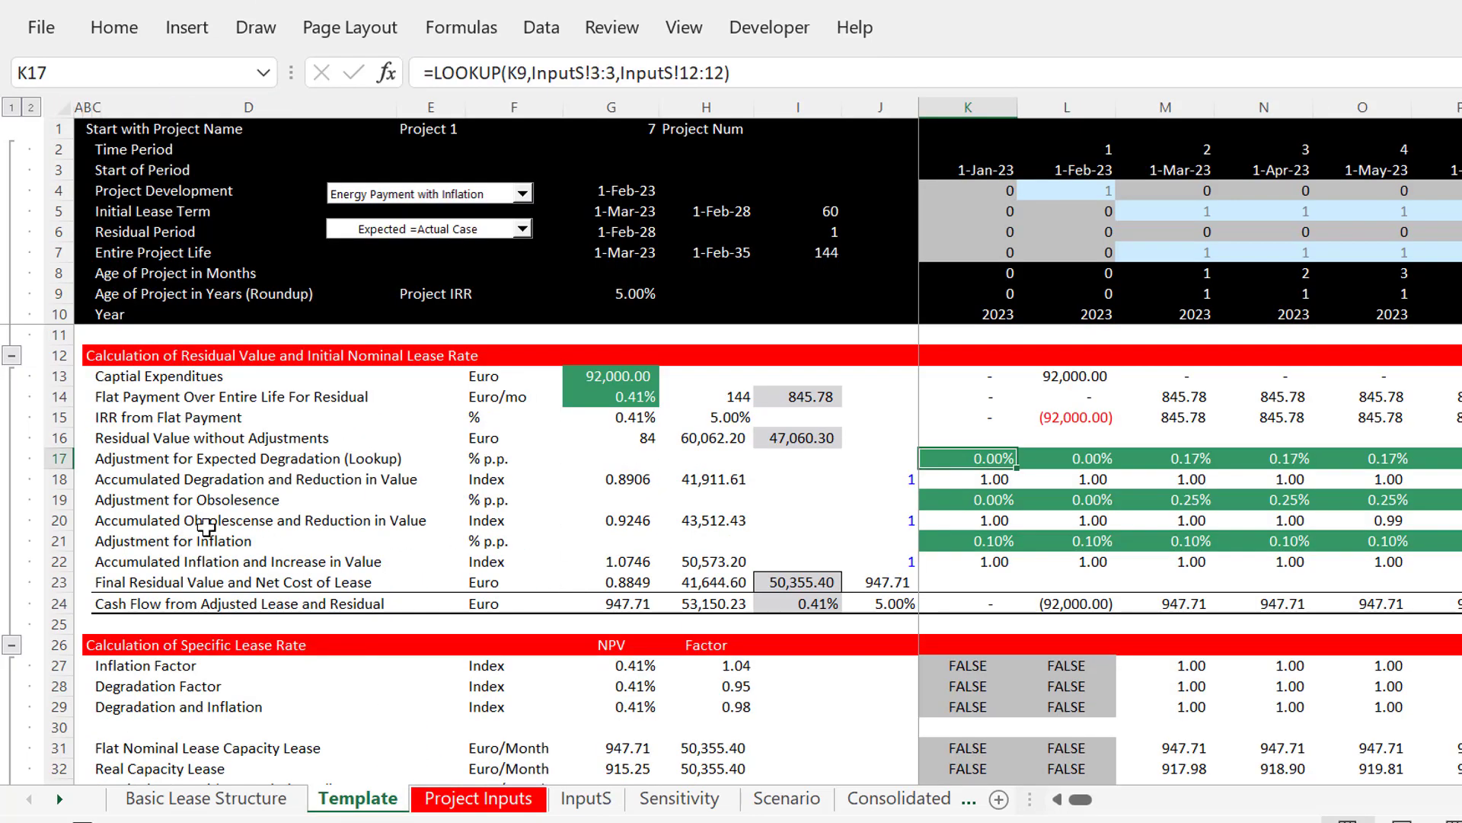
click(206, 526)
key(Page_Down)
key(Page_Down)
key(Page_Down)
key(Page_Down)
key(Page_Down)
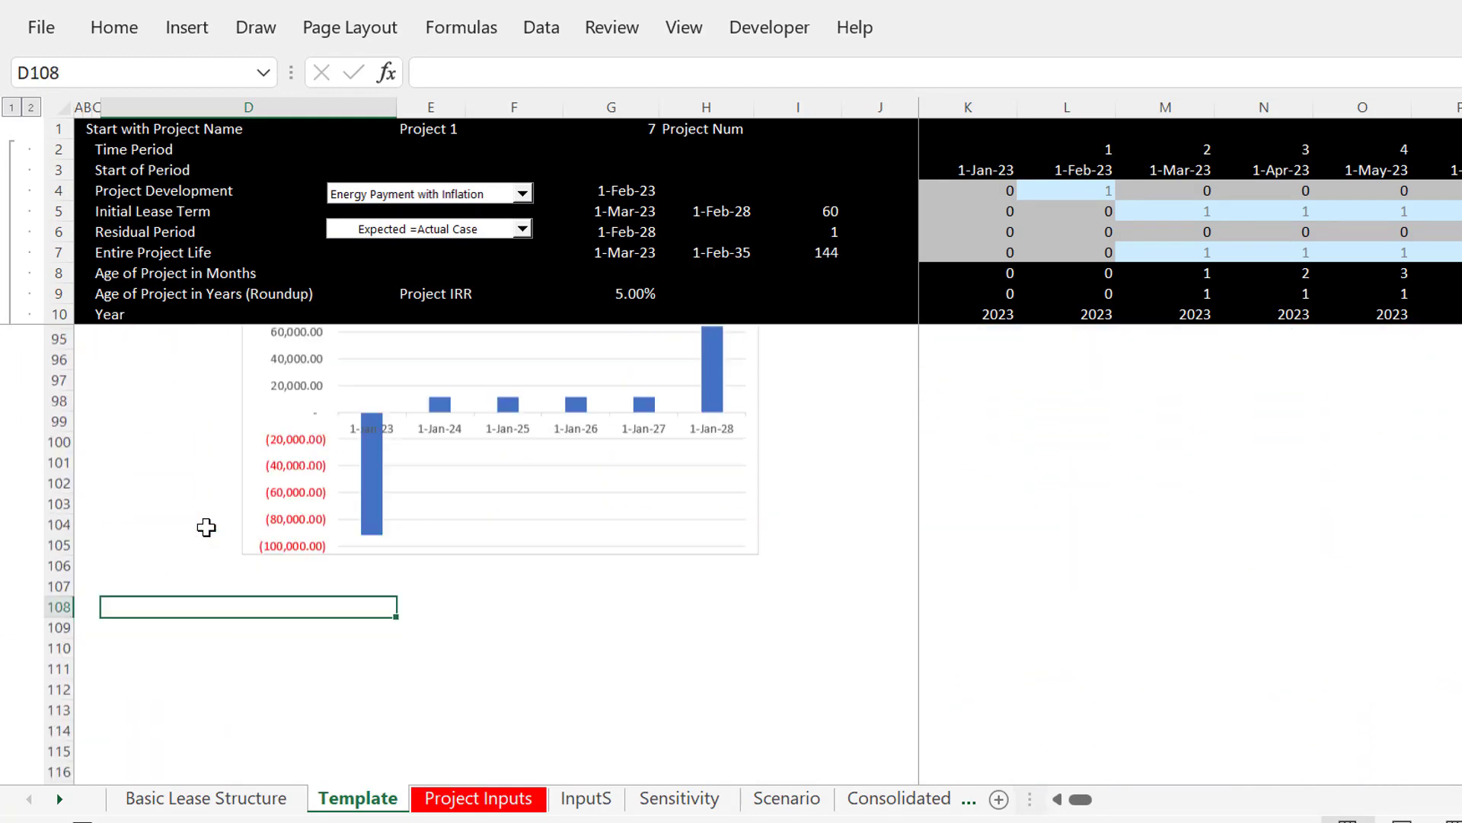
key(Page_Up)
key(Right)
key(Right)
key(Right)
key(Right)
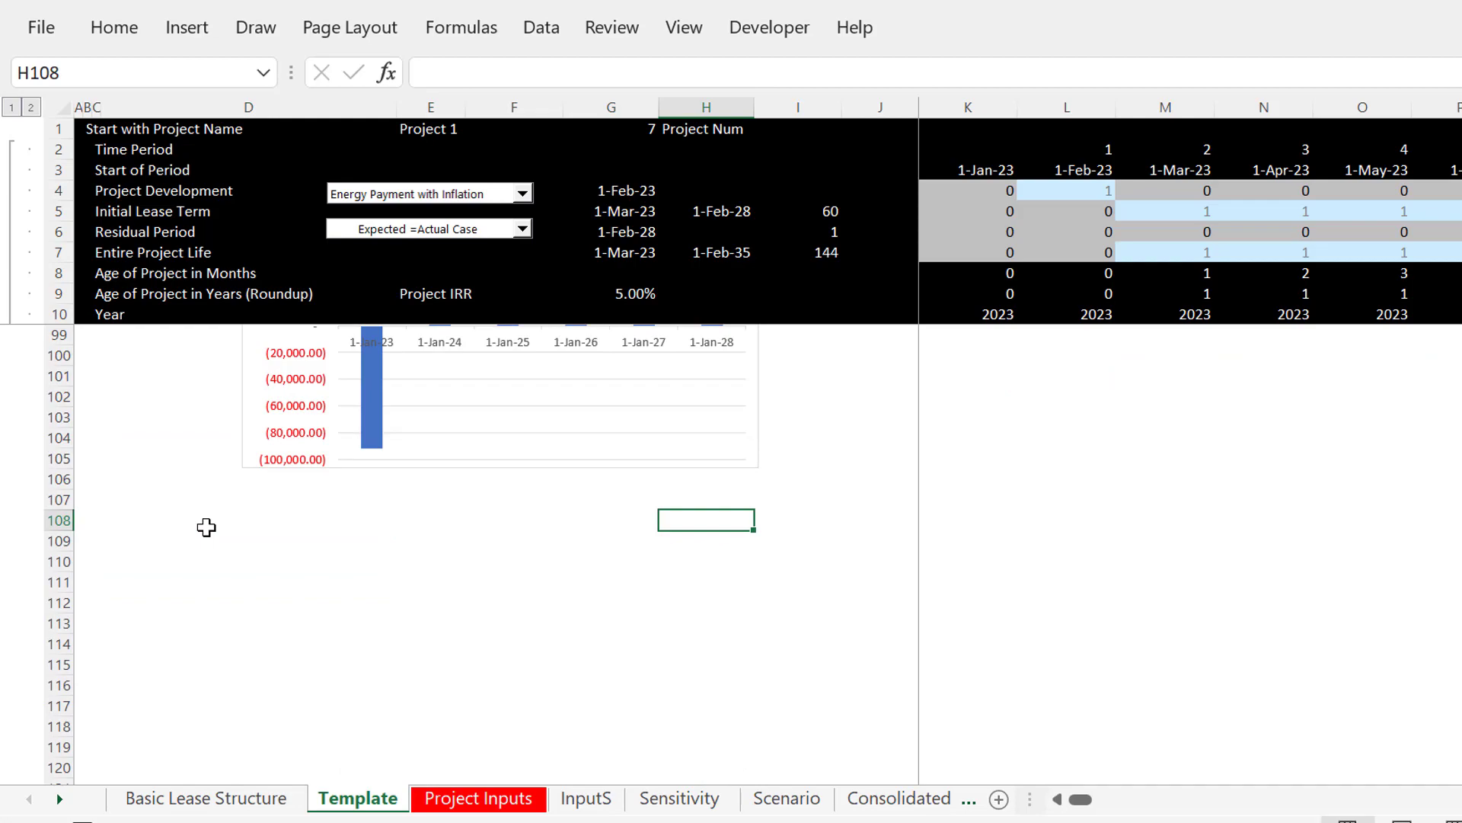
key(Page_Up)
key(Page_Up)
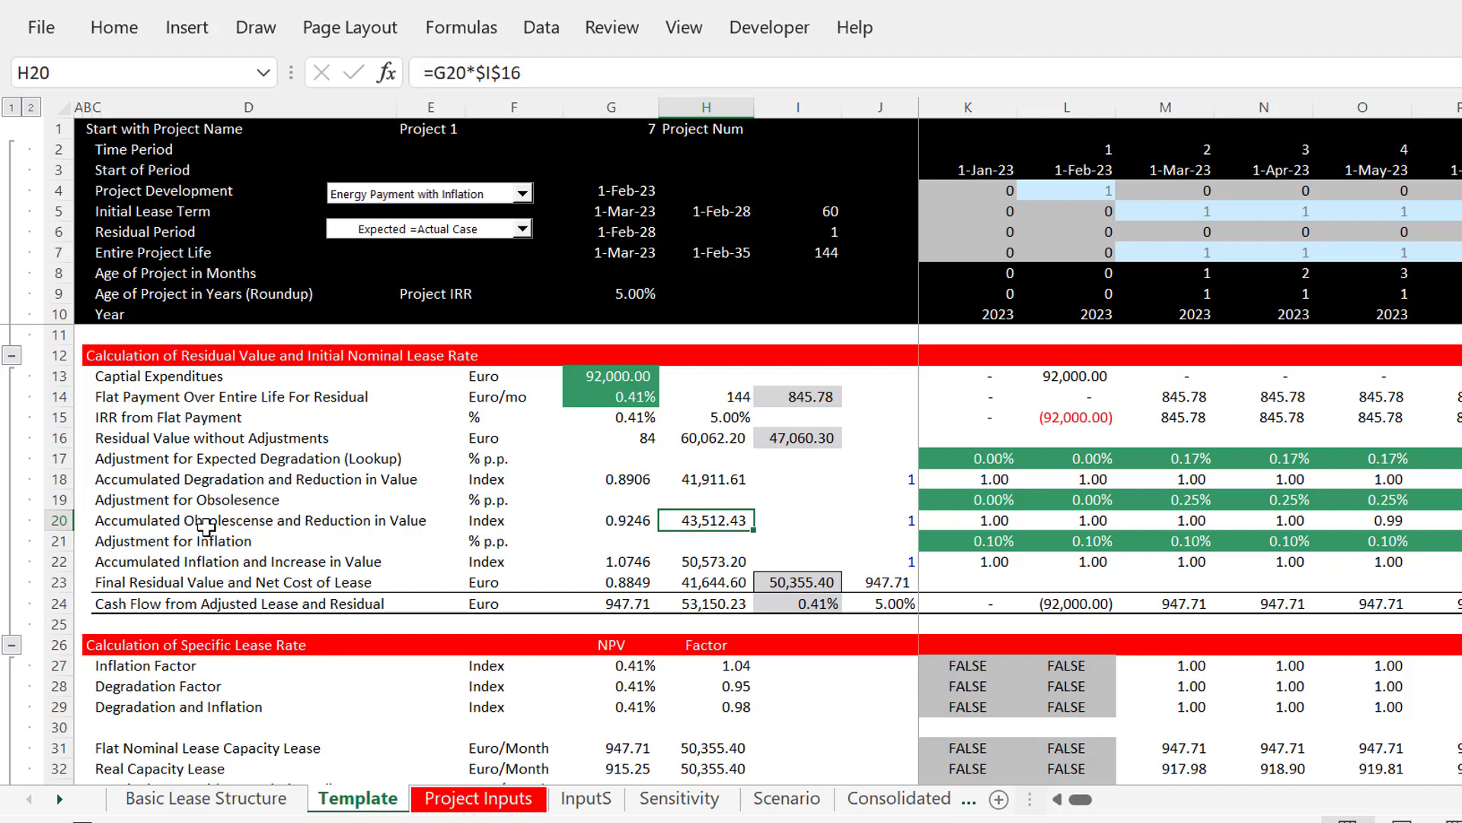
Look over the Project Inputs and Basic Lease Structure sheets, ending on the InputS sheet
key(ctrl+Page_Down)
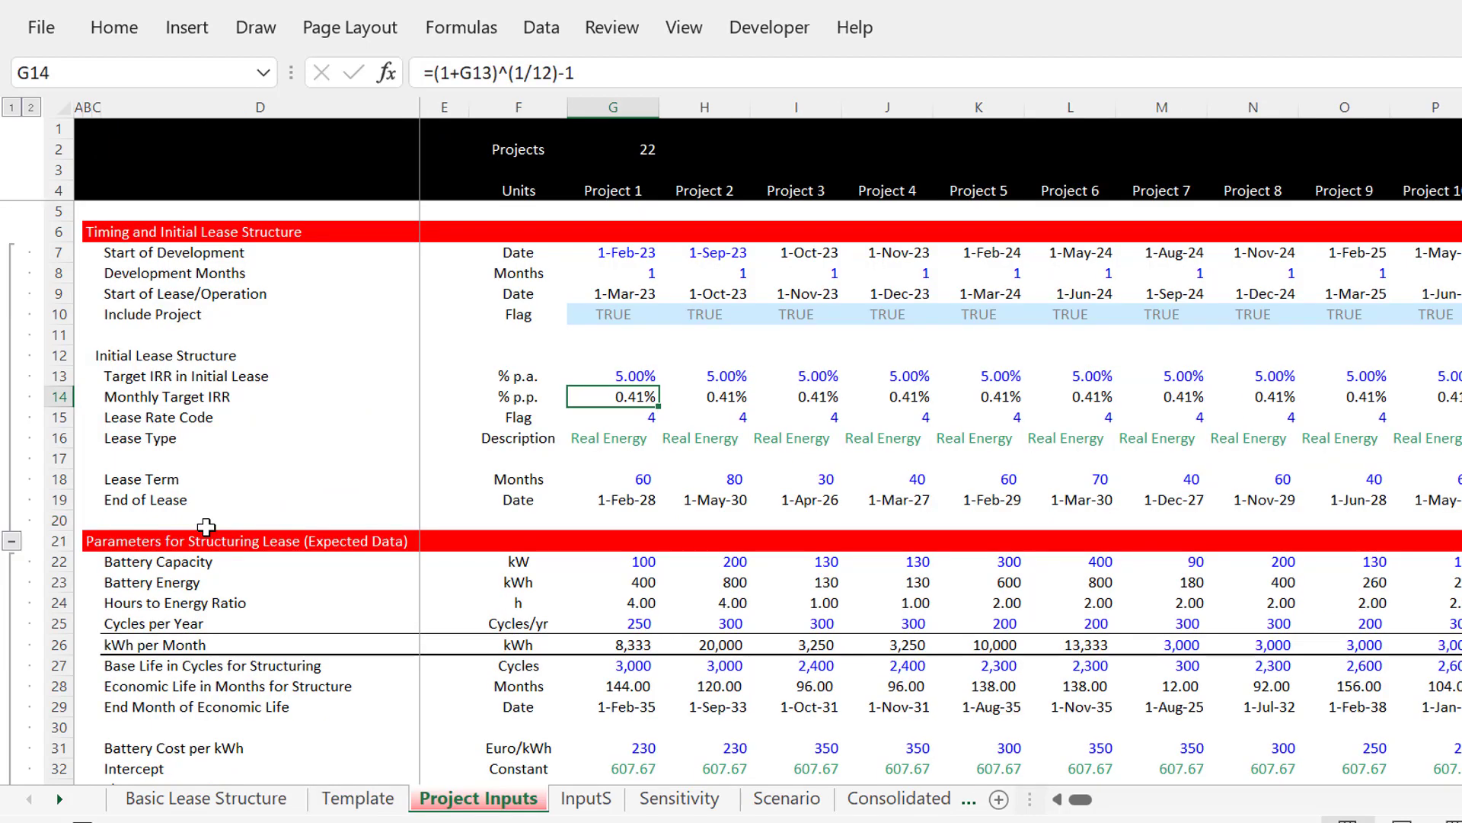
key(ctrl+Page_Up)
key(ctrl+Page_Up)
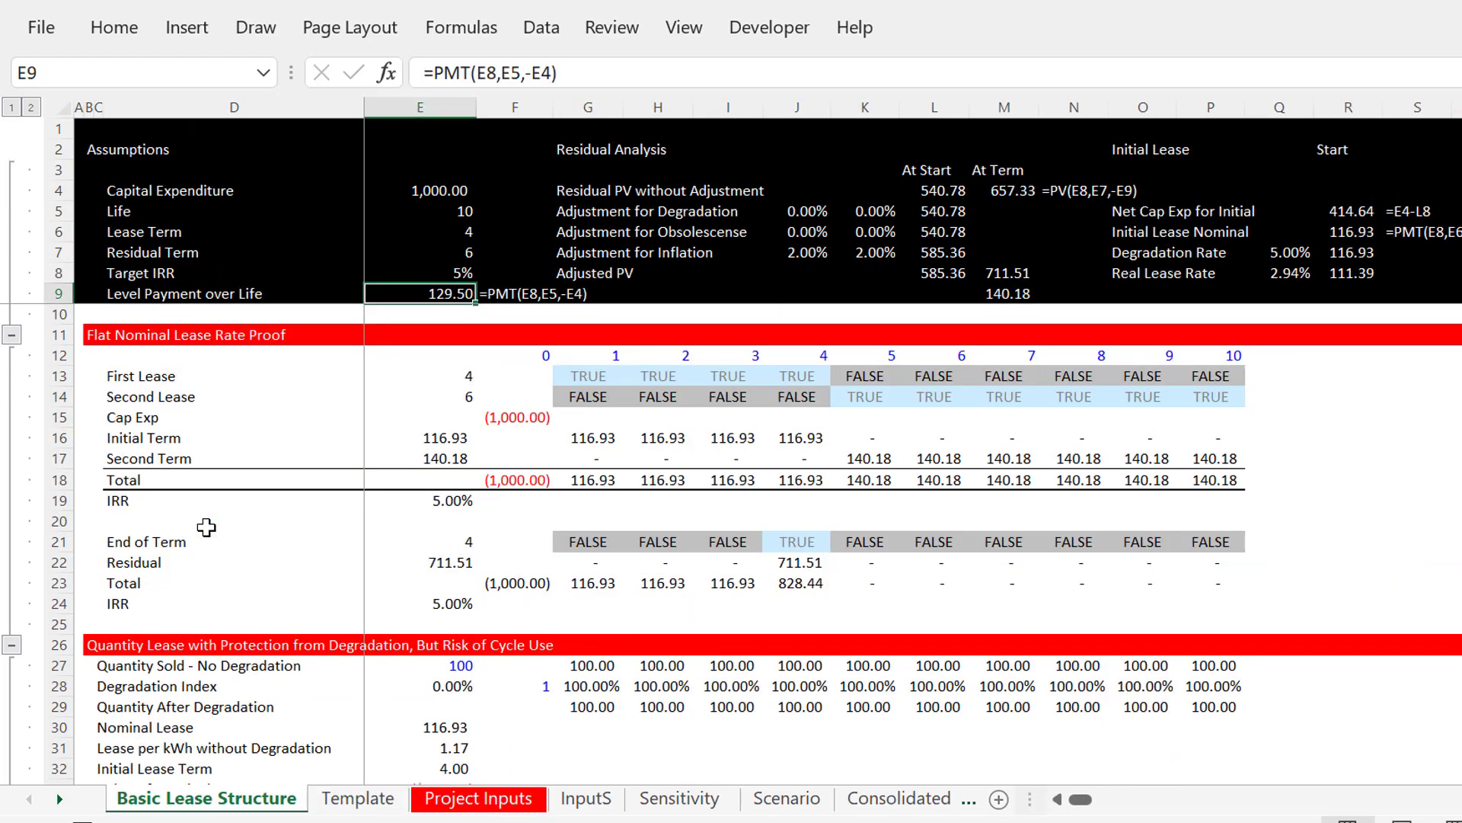
key(ctrl+Page_Down)
key(ctrl+Page_Down)
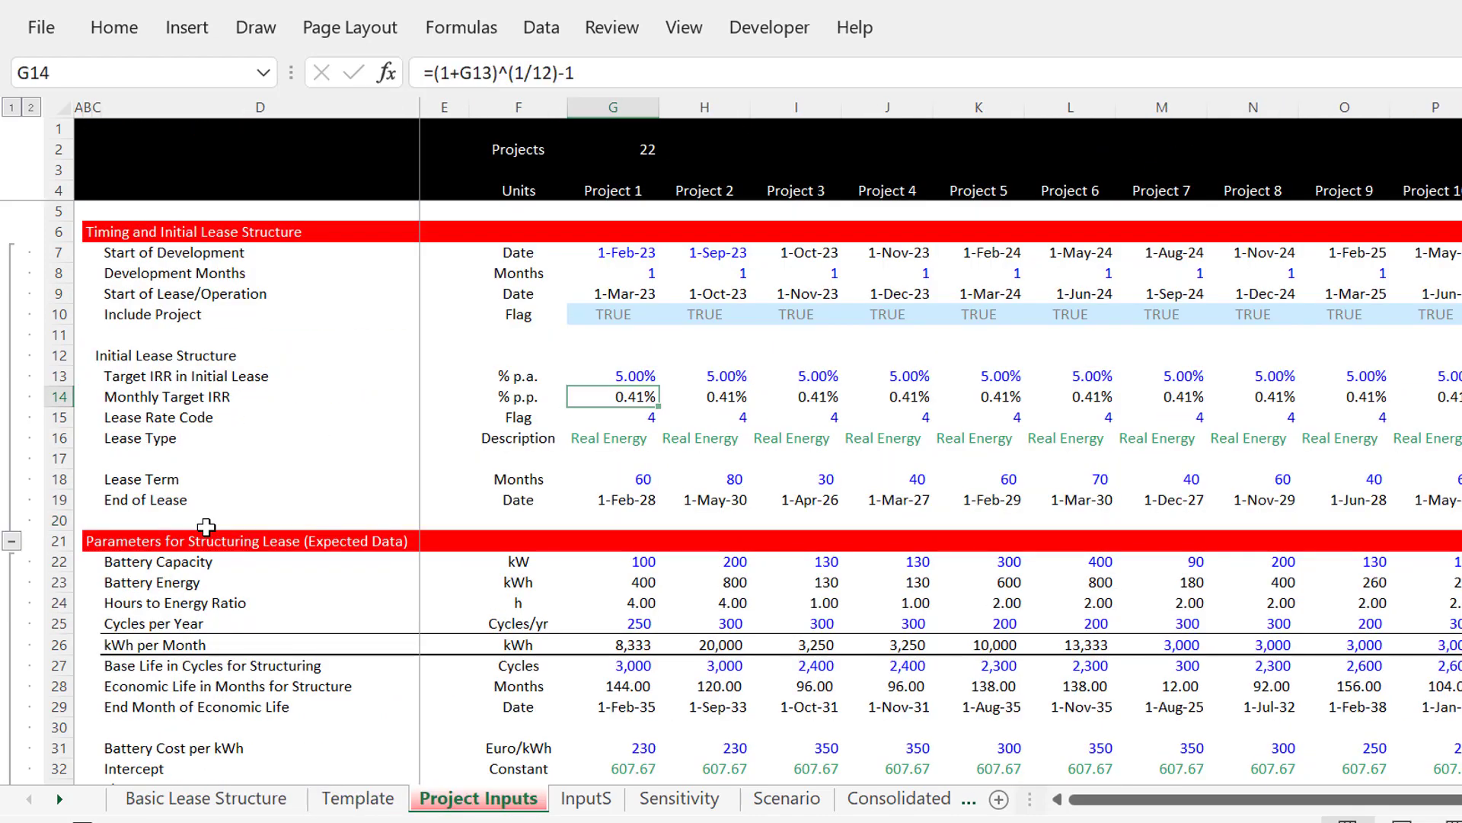
key(ctrl+Page_Down)
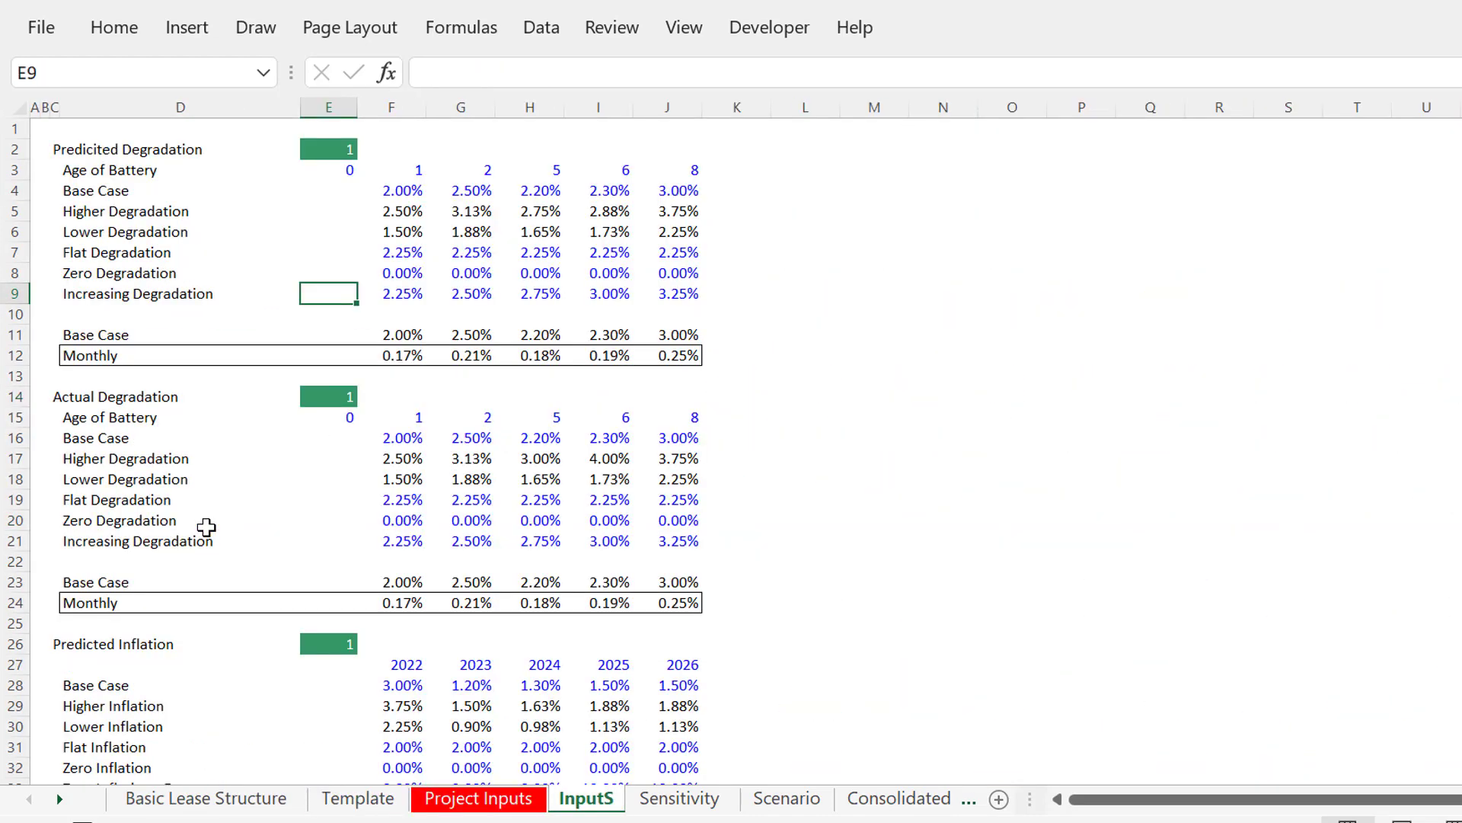
Review the predicted degradation rates on InputS and inspect the link formula in the Actual Degradation code cell E14
click(376, 197)
key(Up)
key(Down)
key(Down)
key(Down)
key(Down)
key(Down)
key(Down)
key(Down)
key(Down)
key(Down)
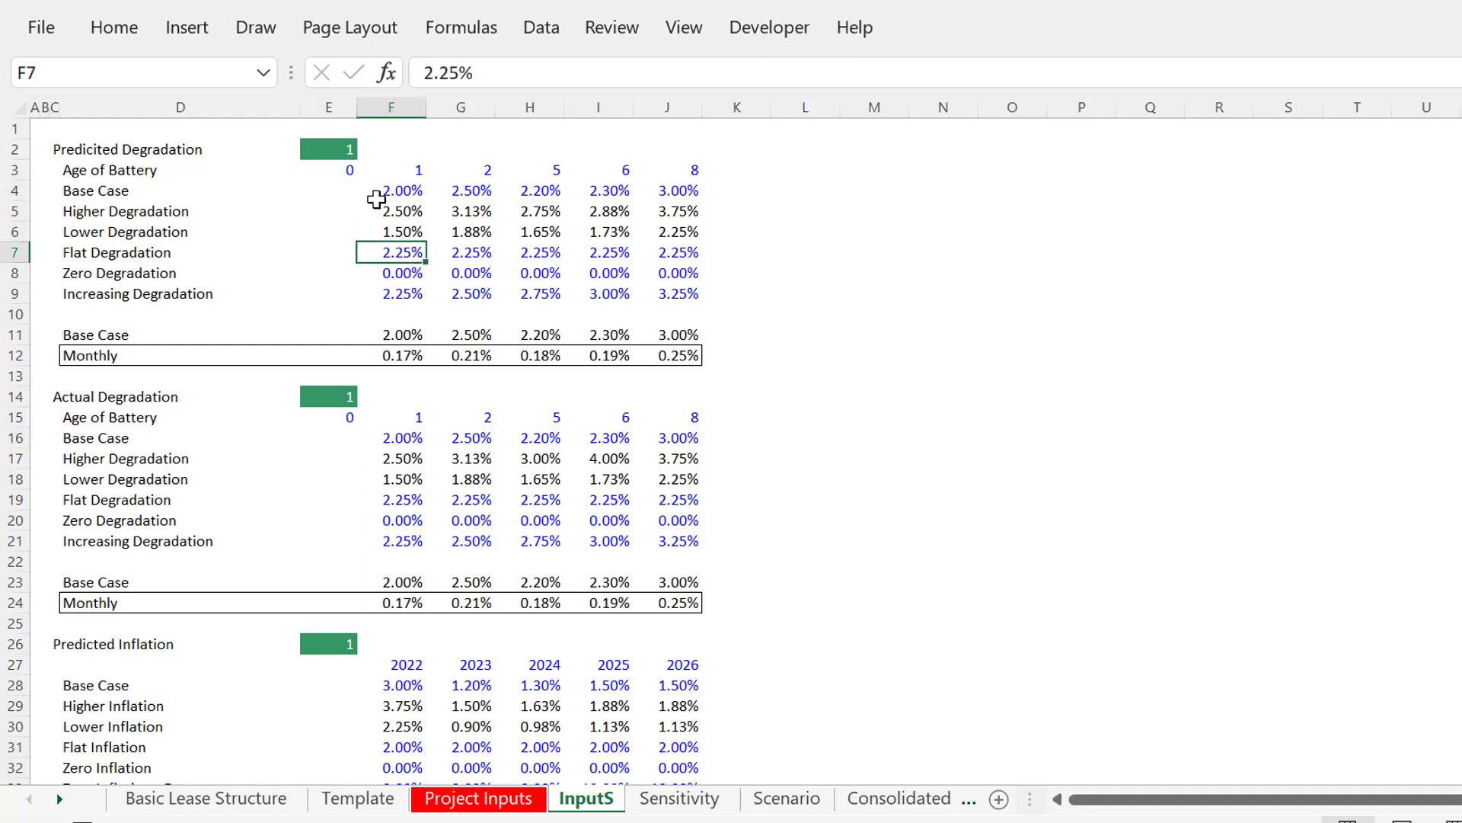
key(Down)
key(Down)
key(Down)
key(Down)
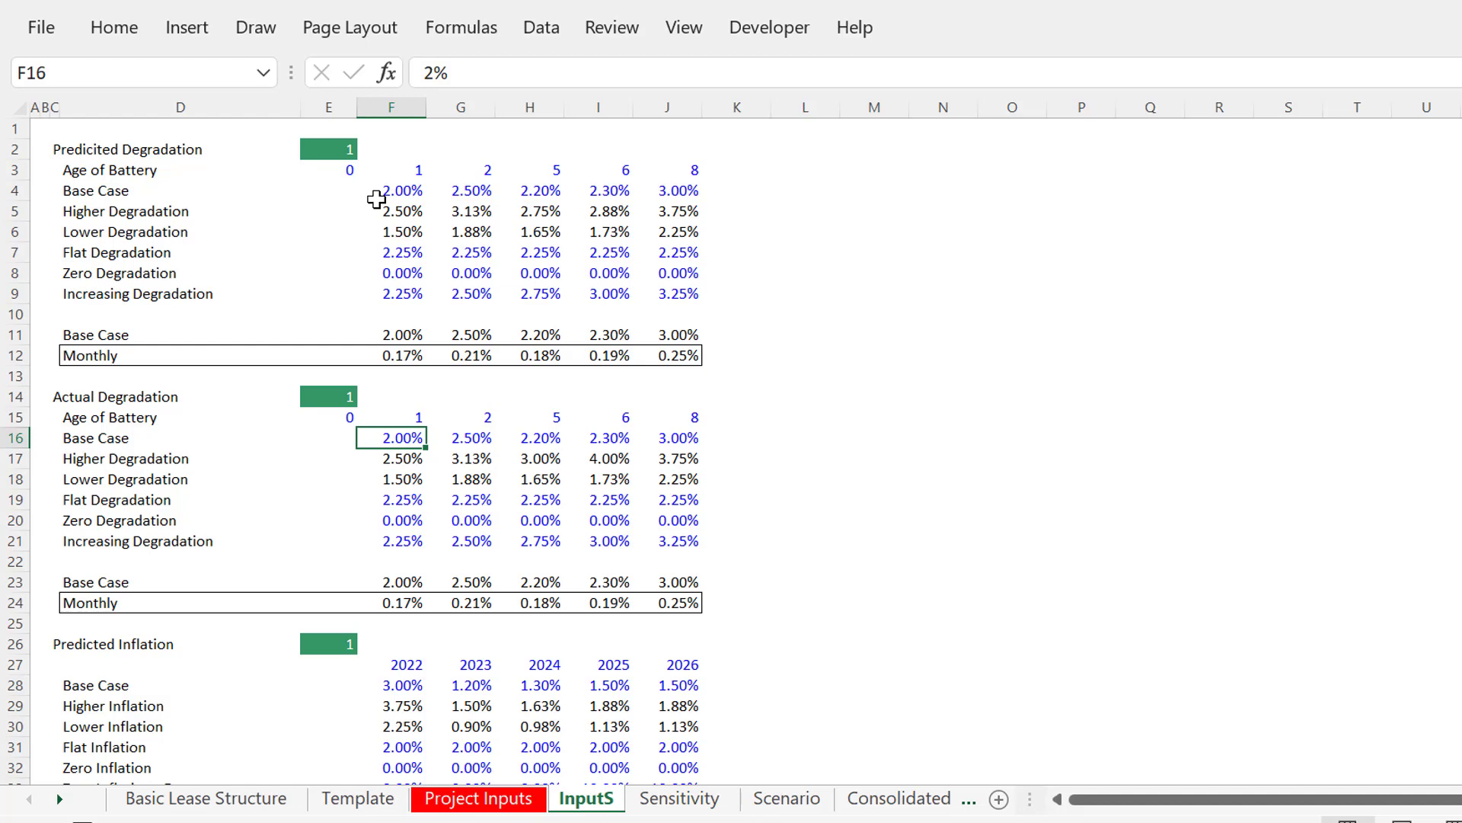
key(Up)
key(Up)
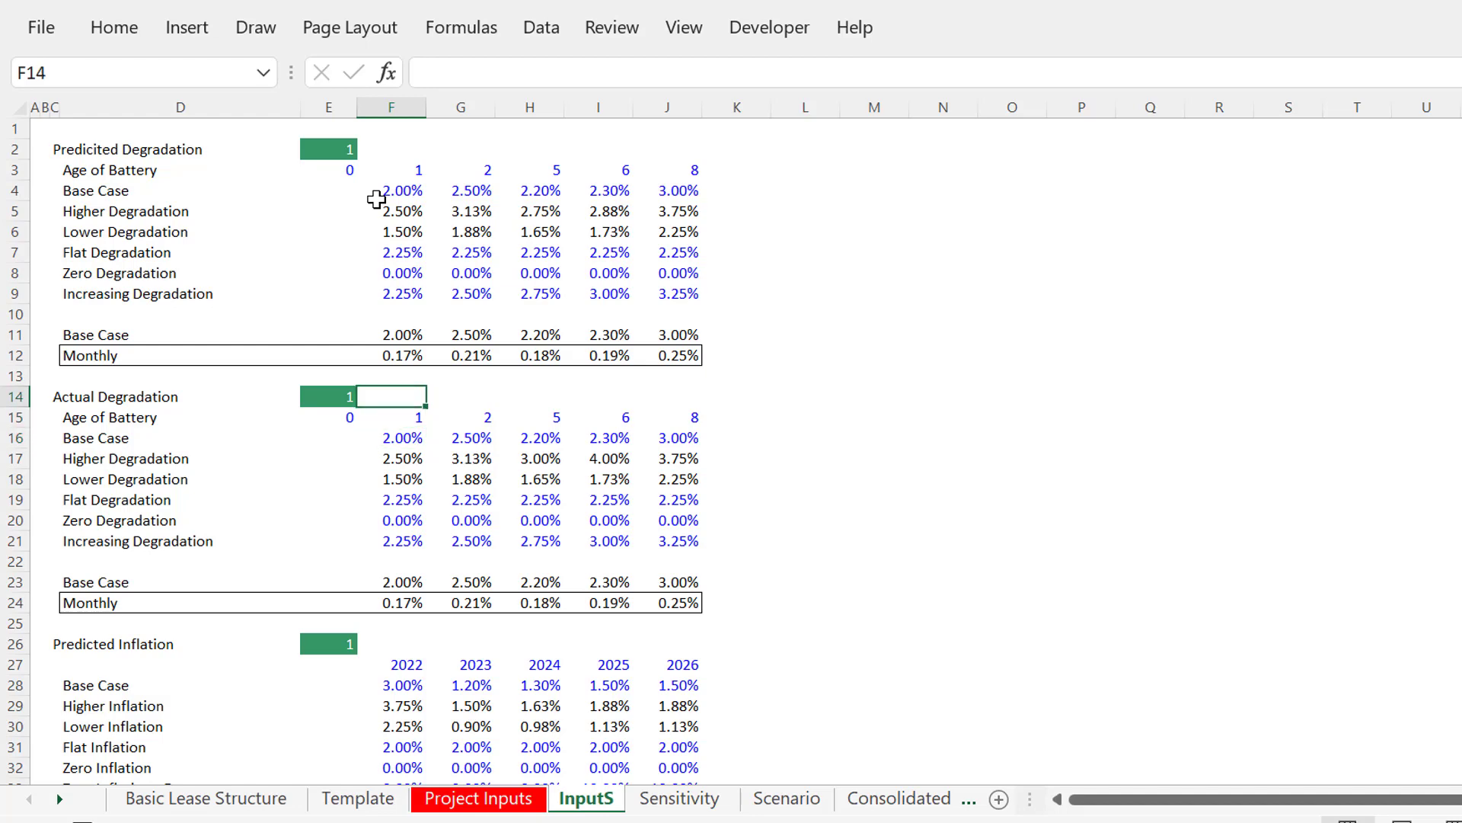
key(Left)
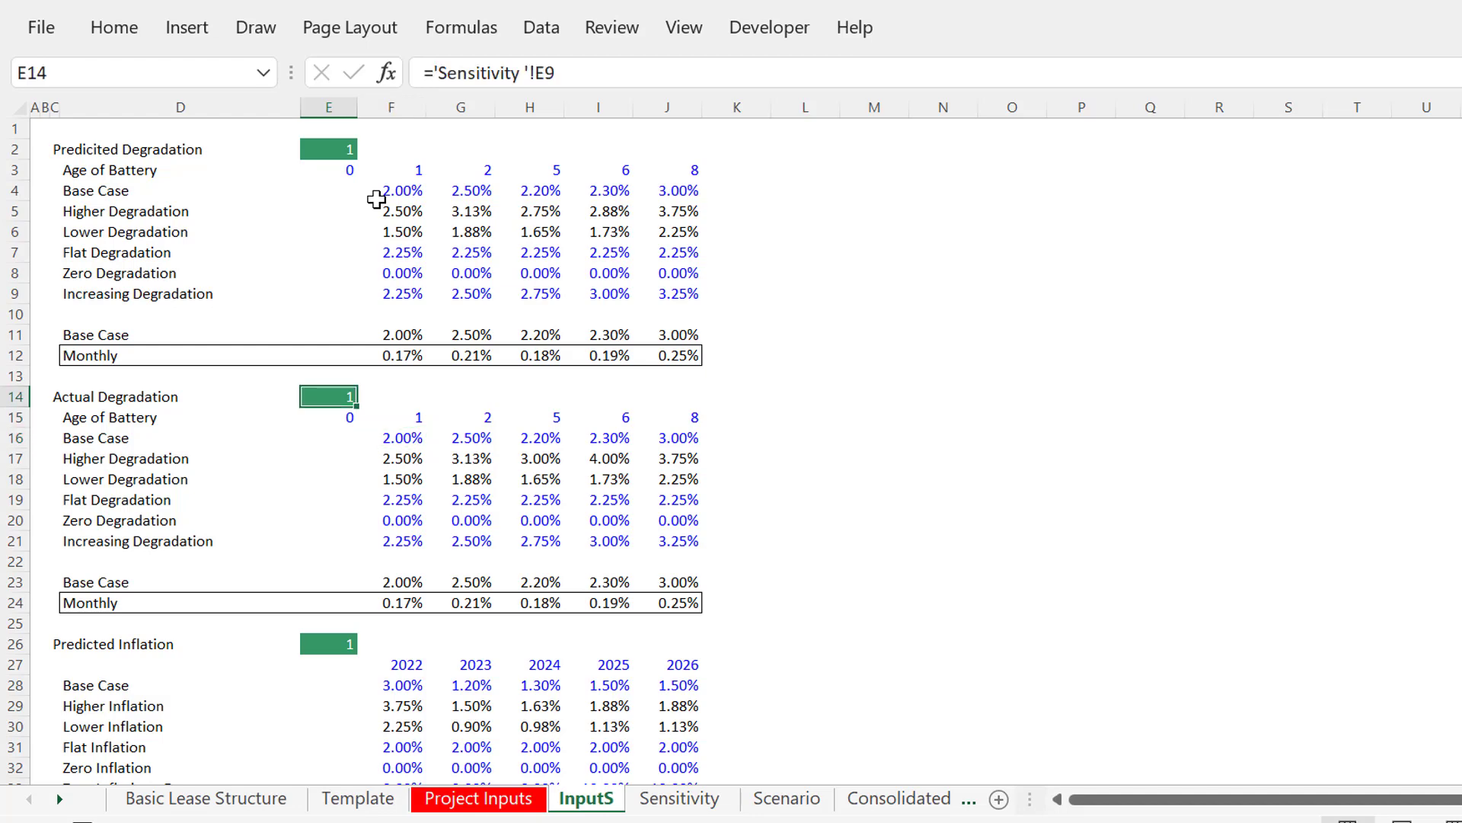
Review the Project 1 column on the Project Inputs sheet from the lease timing down to the actual data section
key(ctrl+Page_Up)
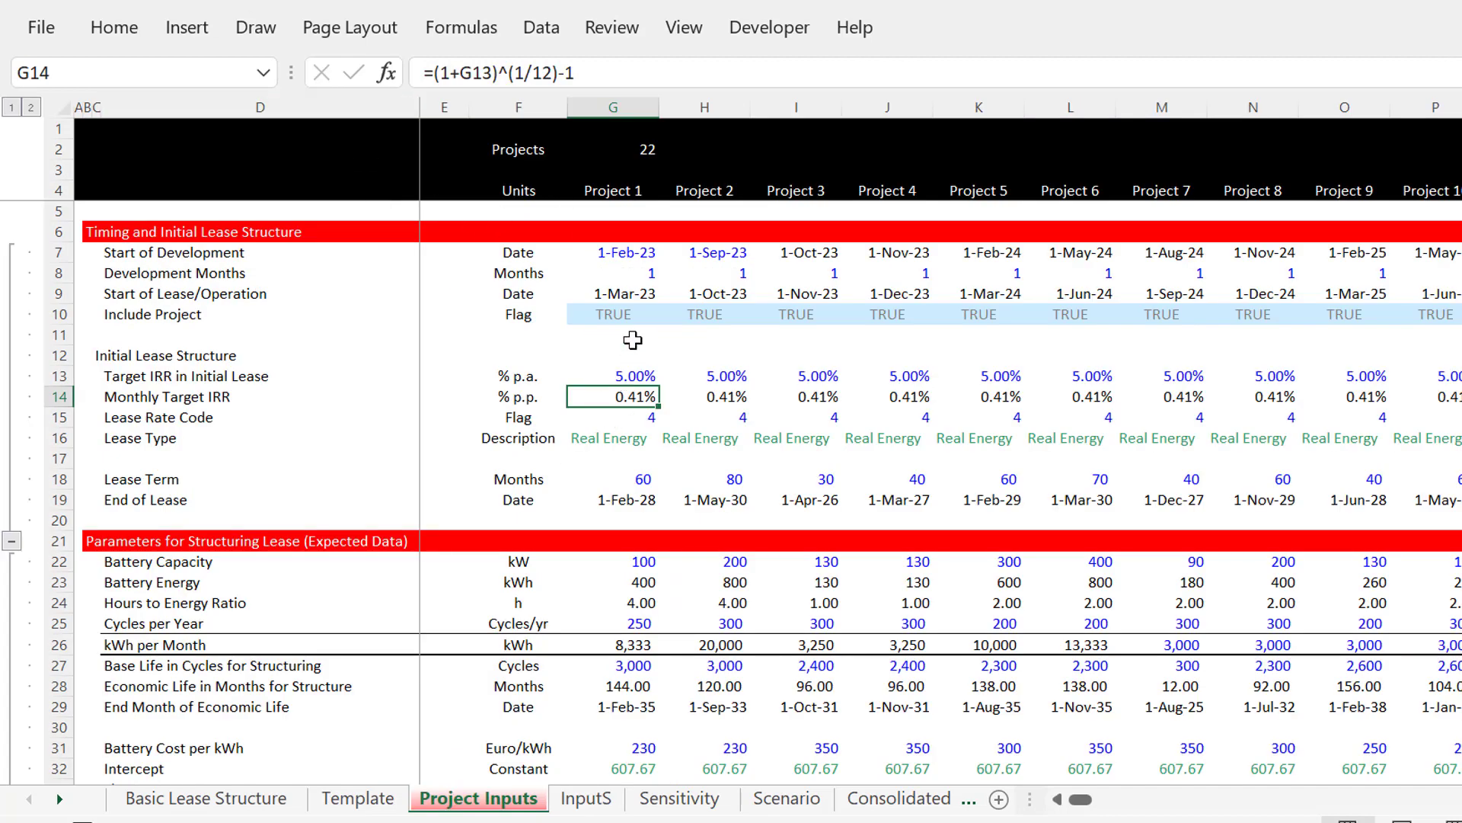
key(Up)
key(Up)
key(Up)
key(Down)
key(Down)
key(Down)
key(Down)
key(Down)
key(Down)
key(Down)
key(Down)
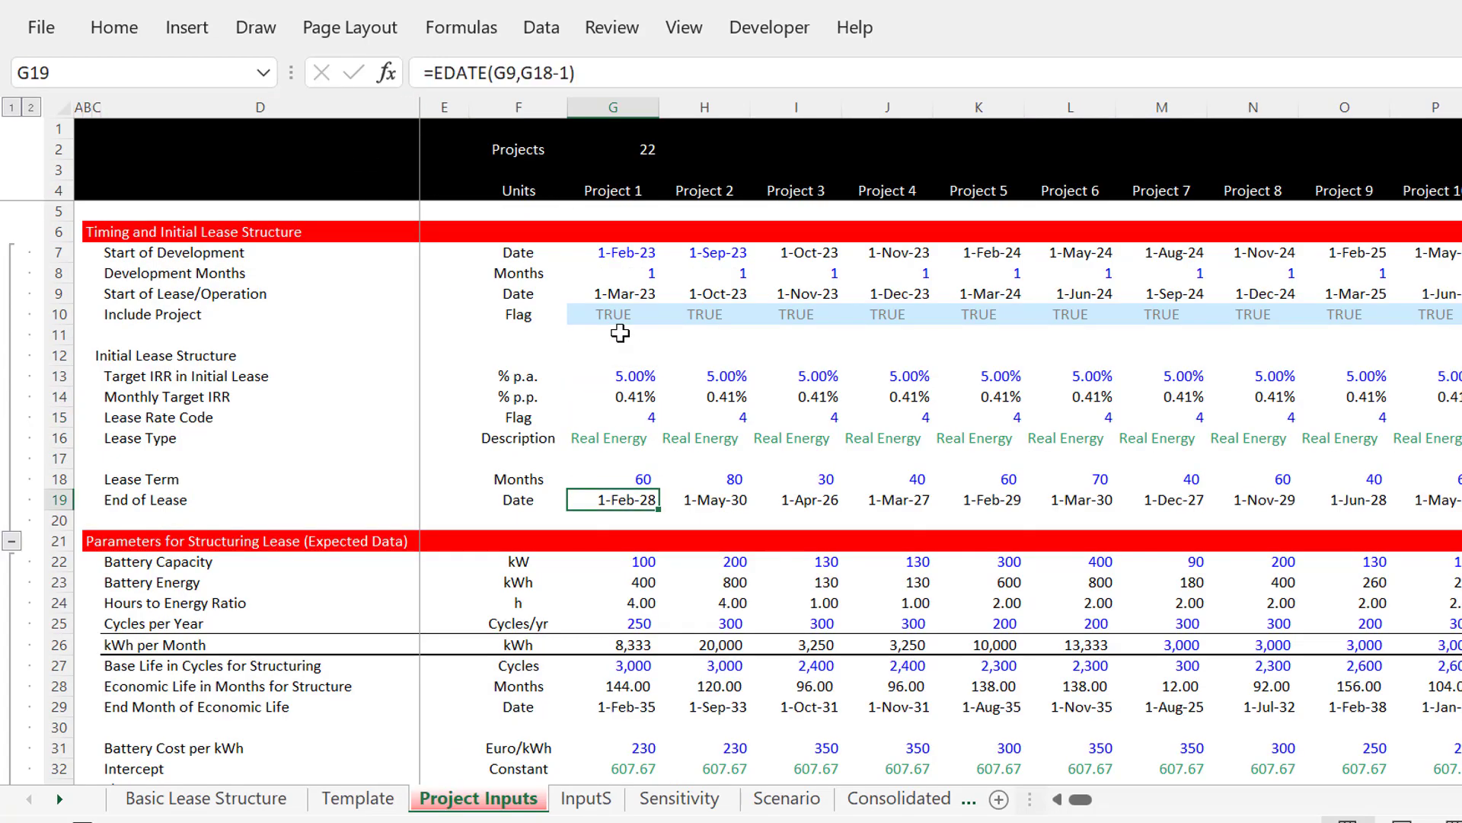
key(Down)
key(Down)
key(Down)
key(Down)
key(Down)
key(Down)
key(Down)
key(Down)
key(Down)
key(Down)
key(Down)
key(Down)
key(Down)
key(Down)
key(Down)
key(Down)
key(Down)
key(Down)
key(Down)
key(Down)
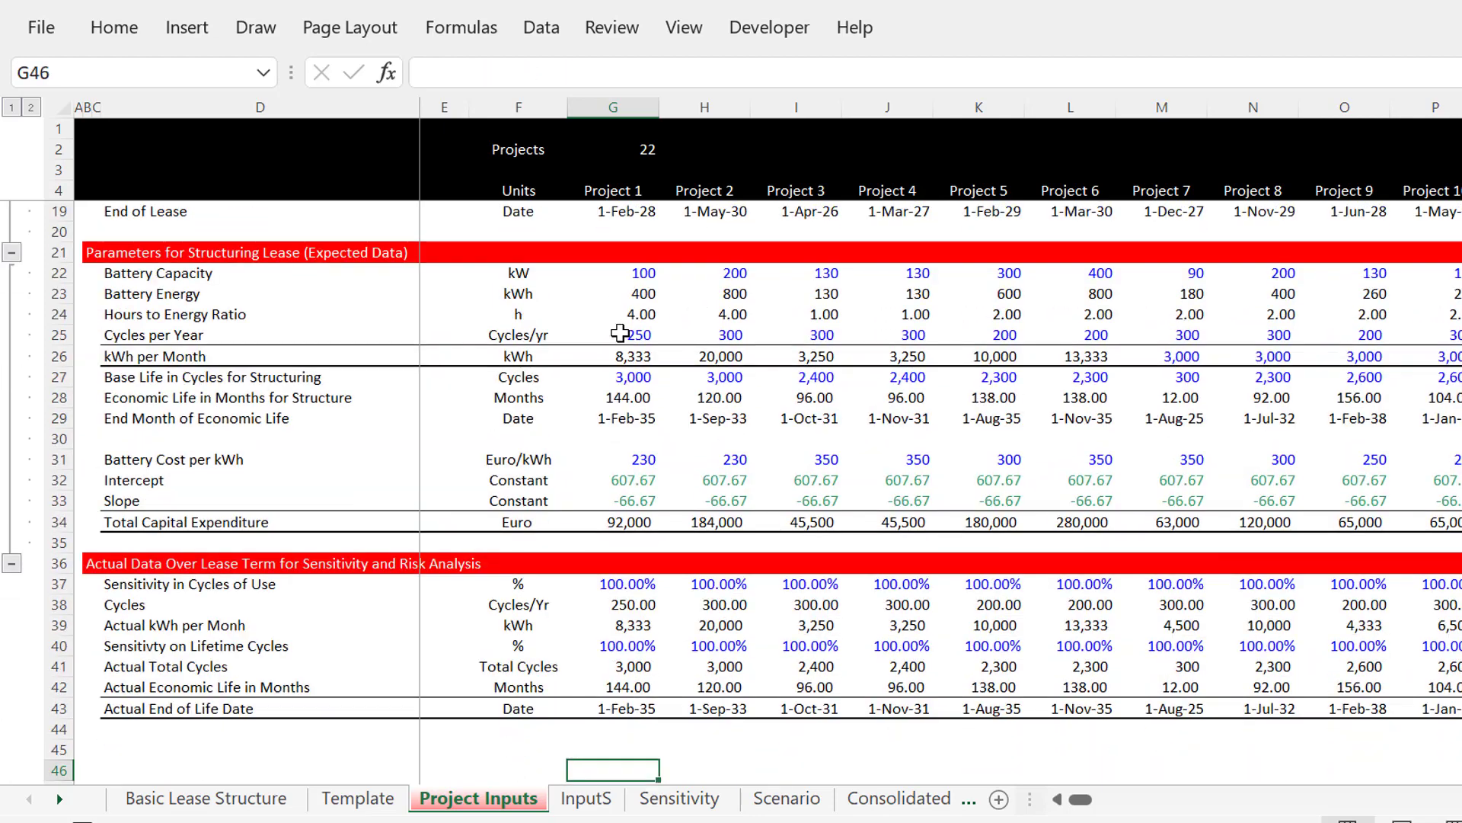
Compare Project 1's Sensitivity in Cycles of Use entry in G37 with its Sensitivity on Lifetime Cycles entry in G40
key(Up)
key(Up)
key(Up)
key(Up)
key(Up)
key(Up)
key(Up)
key(Up)
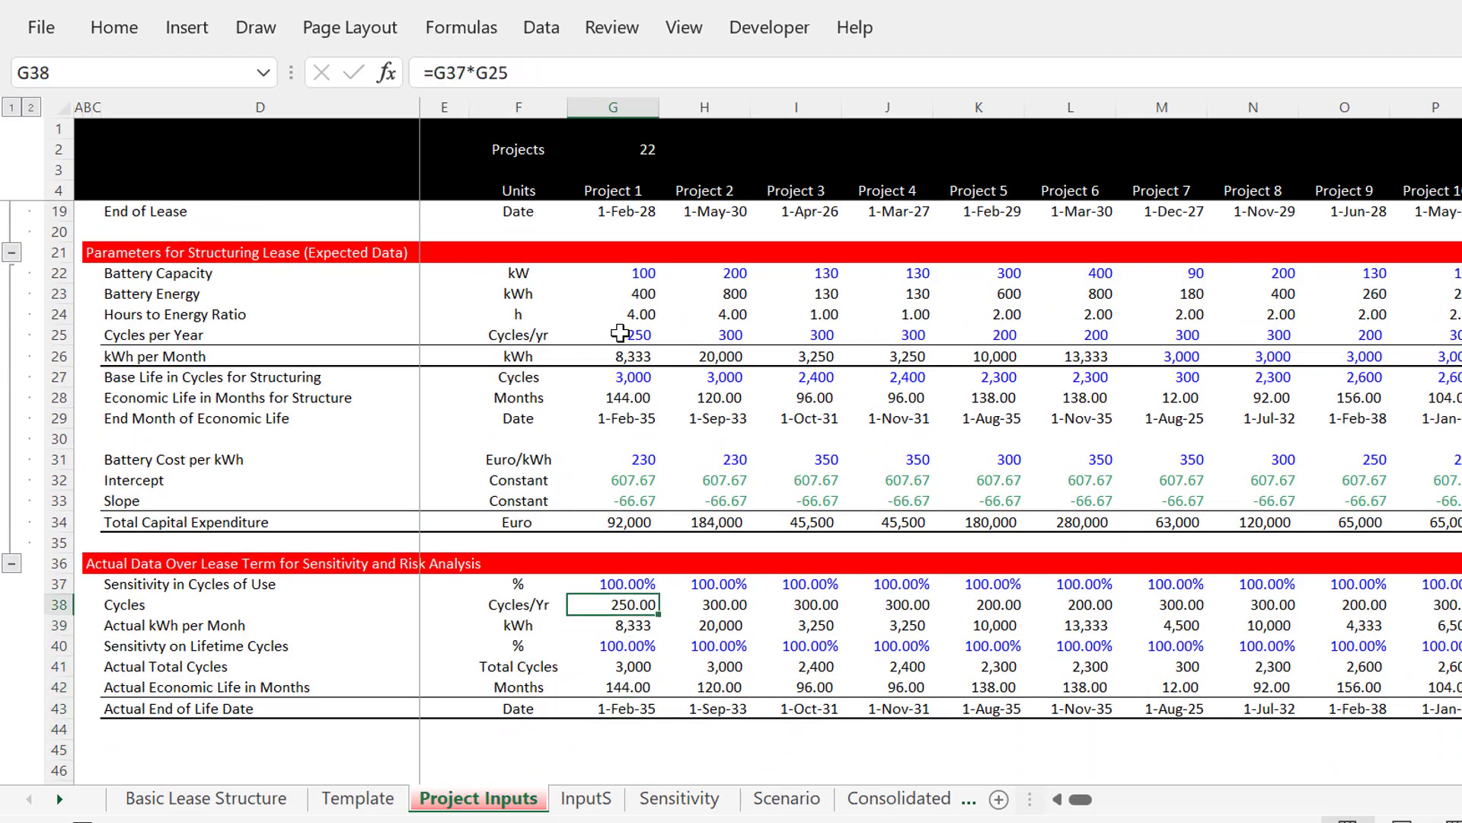
key(Up)
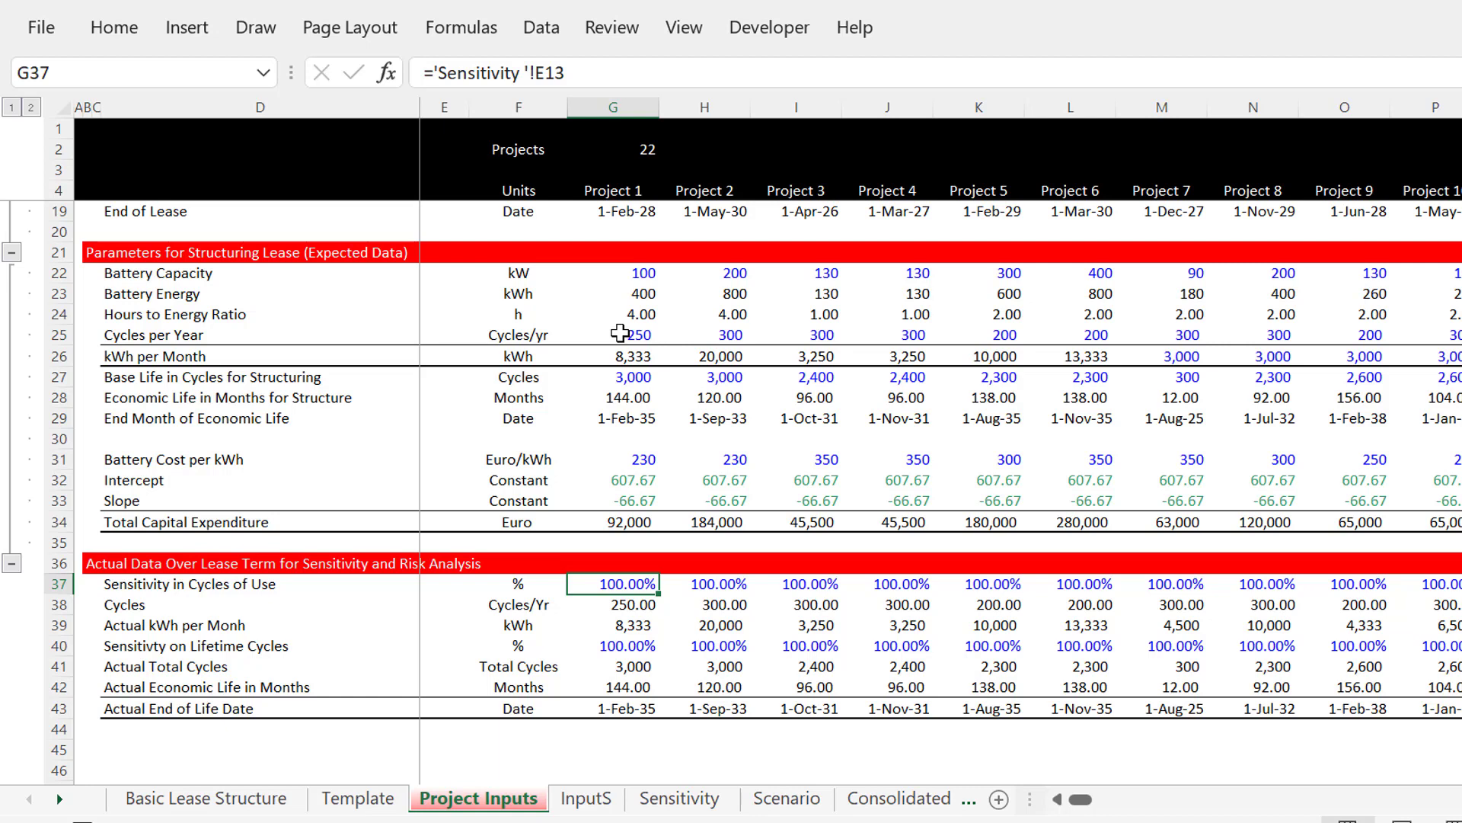
key(Down)
key(Down)
key(Down)
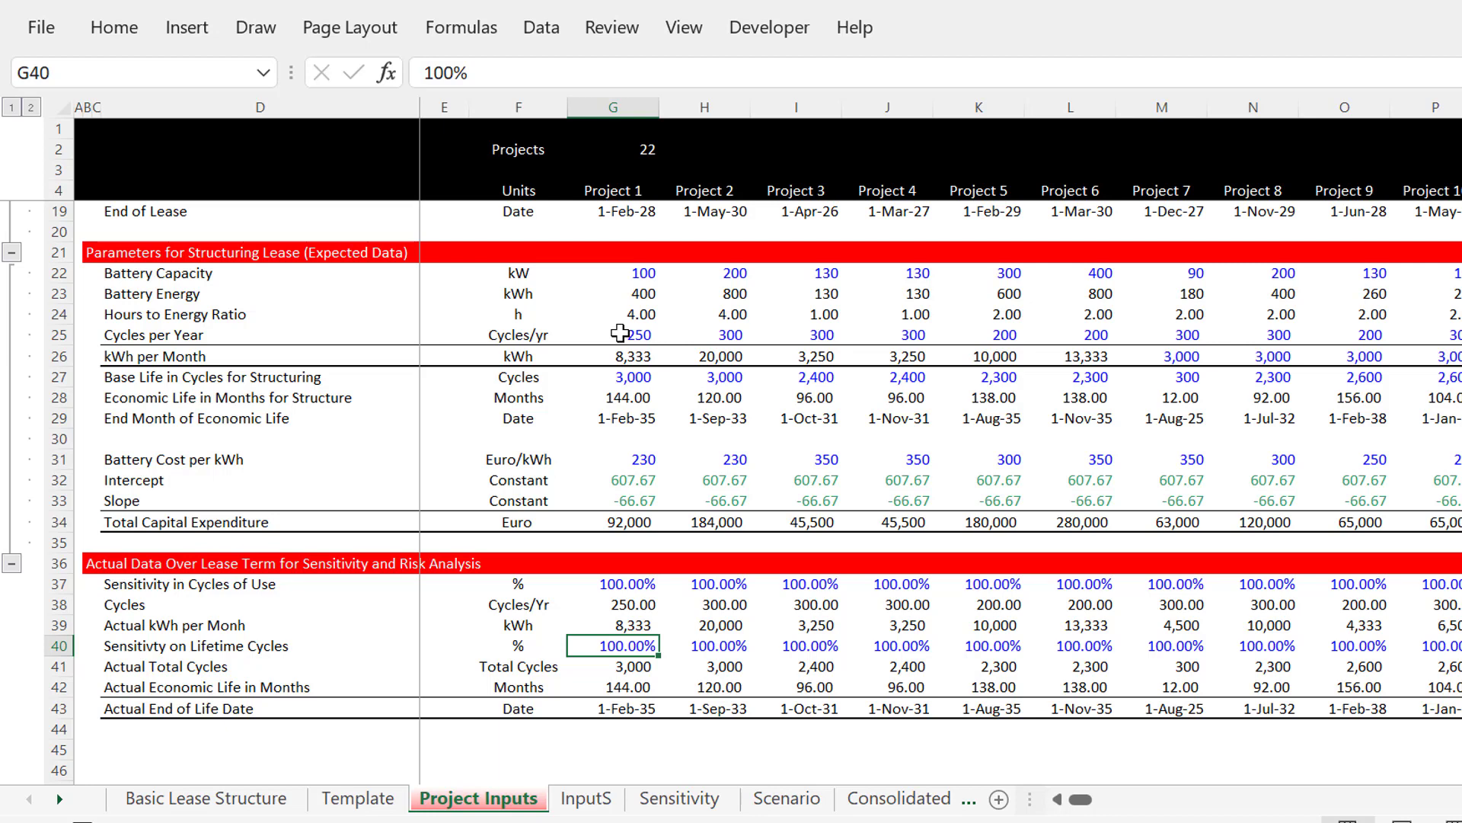
Go to the Sensitivity sheet to view the applied case codes, passing the Template and InputS sheets
key(Left)
key(Right)
key(ctrl+Page_Up)
key(ctrl+Page_Down)
key(ctrl+Page_Down)
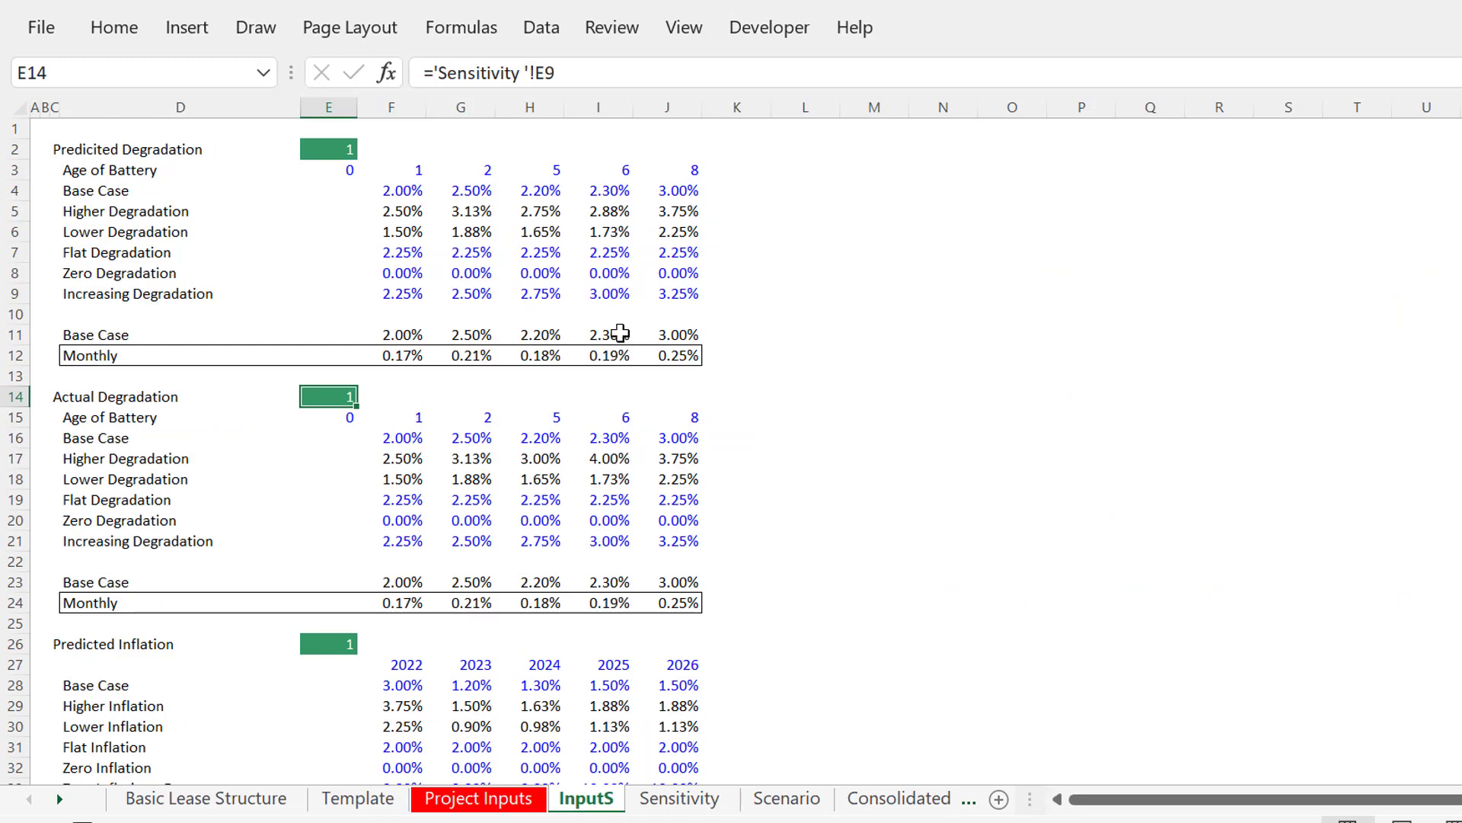
key(ctrl+Page_Down)
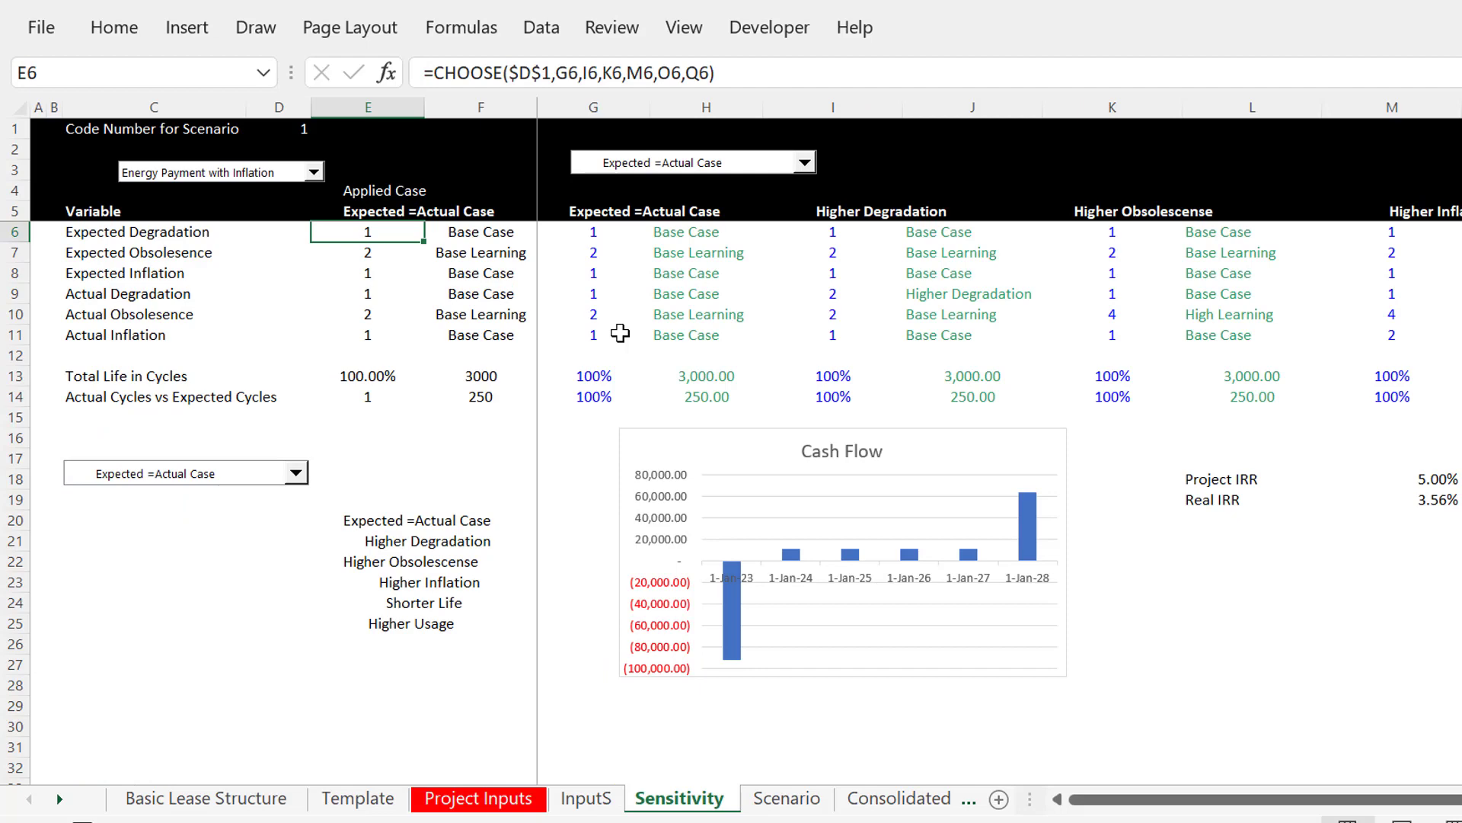
Inspect the CHOOSE formulas behind the applied case codes in E6 to E10 of the Sensitivity sheet
key(Down)
key(Up)
key(Up)
key(Down)
key(Down)
key(Up)
key(Down)
key(Down)
key(Down)
key(Down)
Check the code cell links on InputS, moving from Actual Degradation in E14 up to Predicted Degradation in E2
key(ctrl+Page_Up)
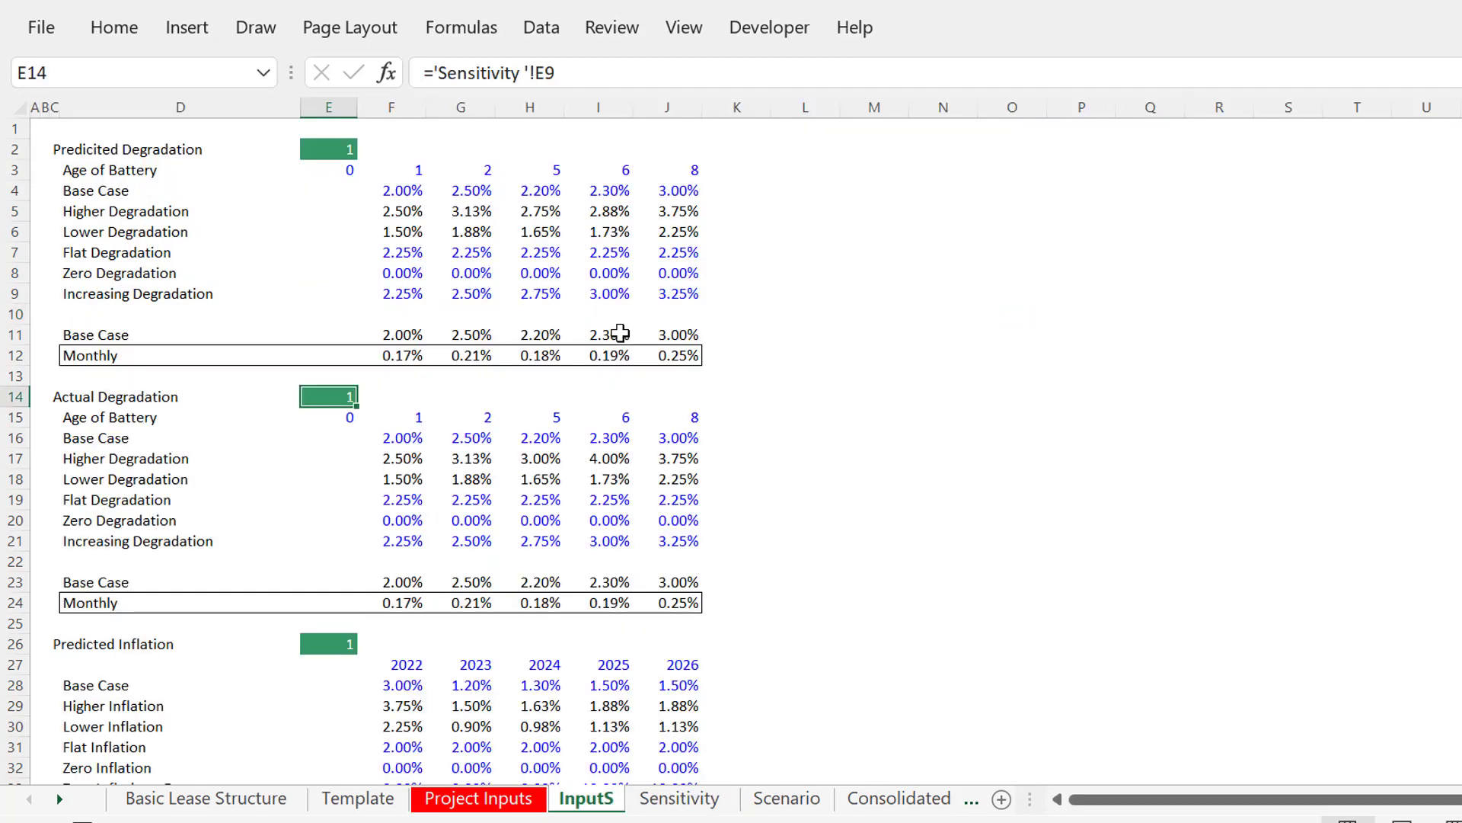
key(Up)
key(Up)
key(Up)
key(Up)
key(Up)
key(Up)
key(Up)
key(Up)
key(Up)
key(Up)
key(Up)
key(Up)
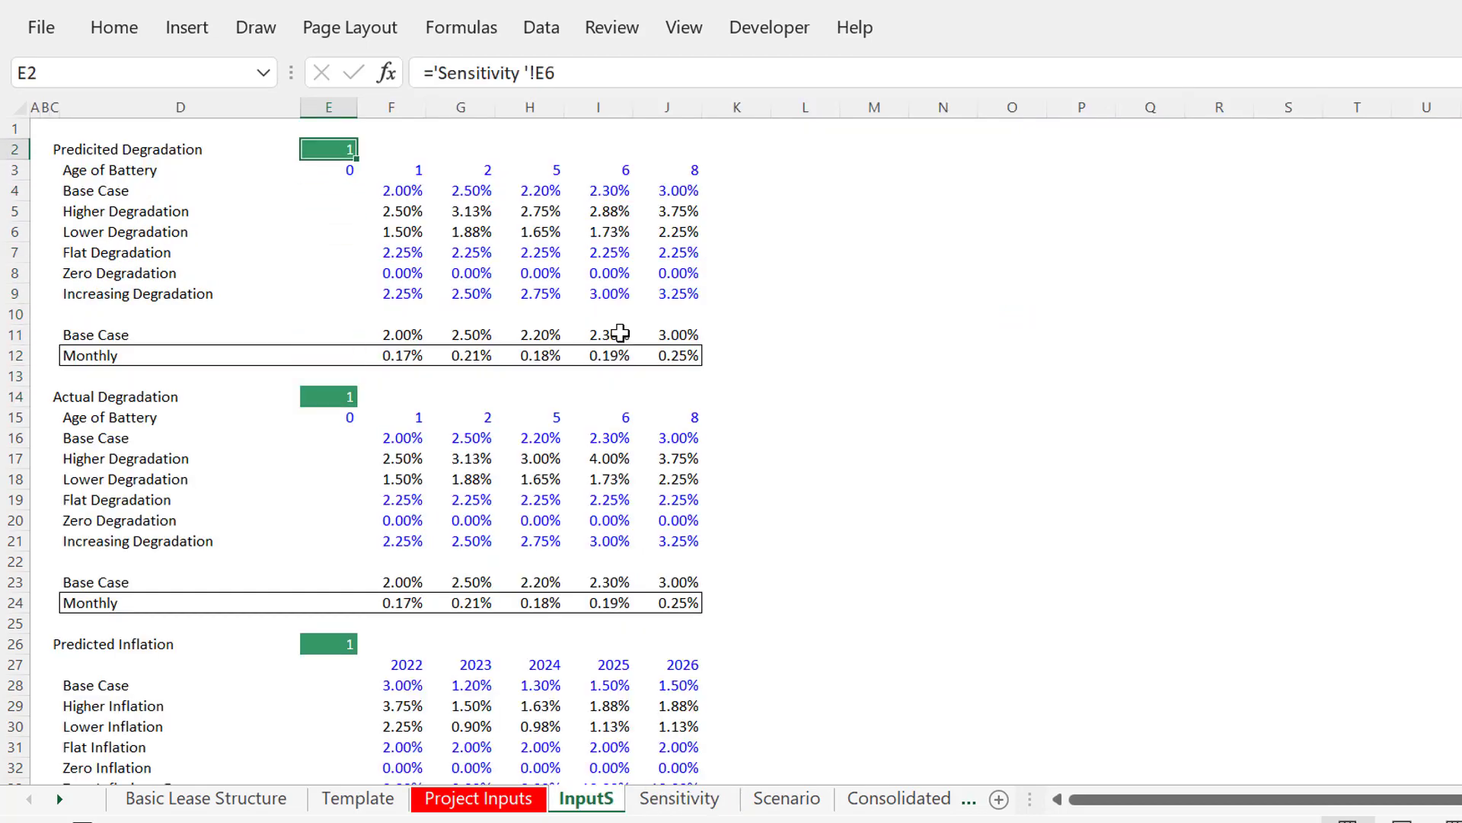
Return to the Sensitivity sheet and compare the scenario list link in E20 with the scenario headings in row 5
key(ctrl+Page_Down)
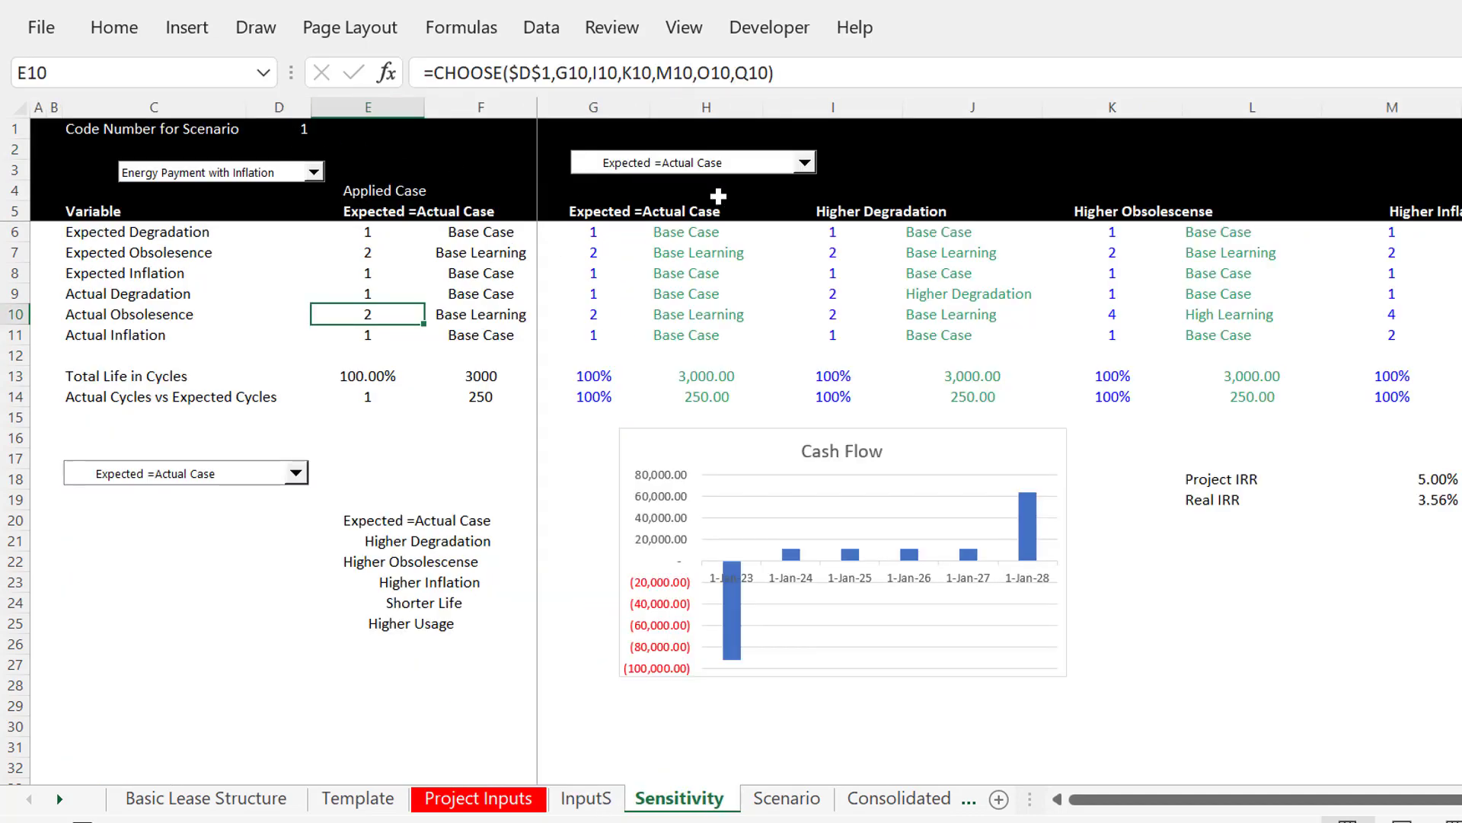
click(419, 556)
key(Up)
key(Up)
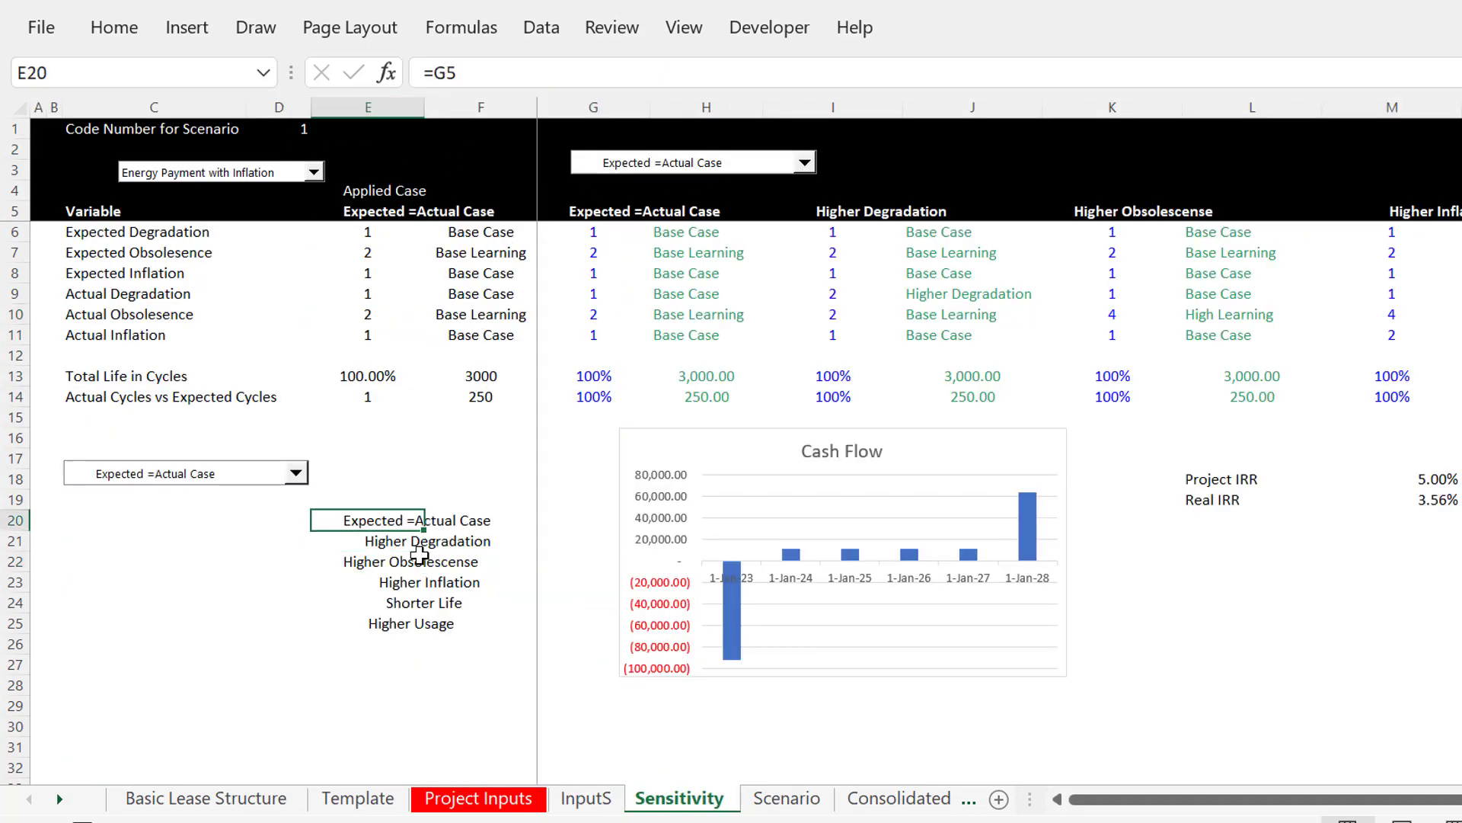
click(601, 206)
key(Right)
key(Right)
key(Right)
key(Right)
key(Right)
key(Left)
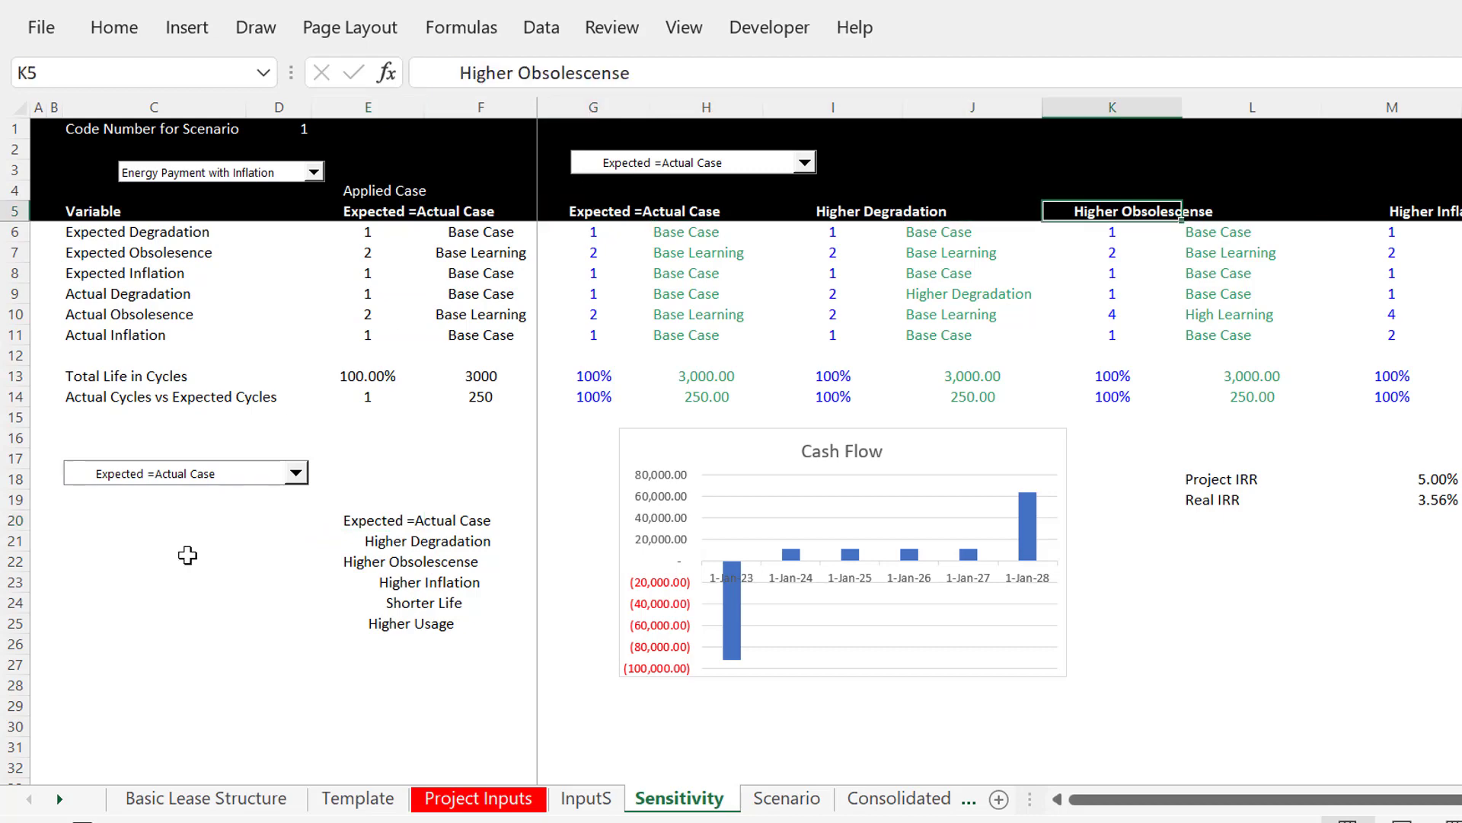
Highlight the scenario name list in E20:E25 that supplies the drop-down's choices
click(367, 519)
key(shift+Down)
key(shift+Down)
key(shift+Down)
key(shift+Down)
key(shift+Down)
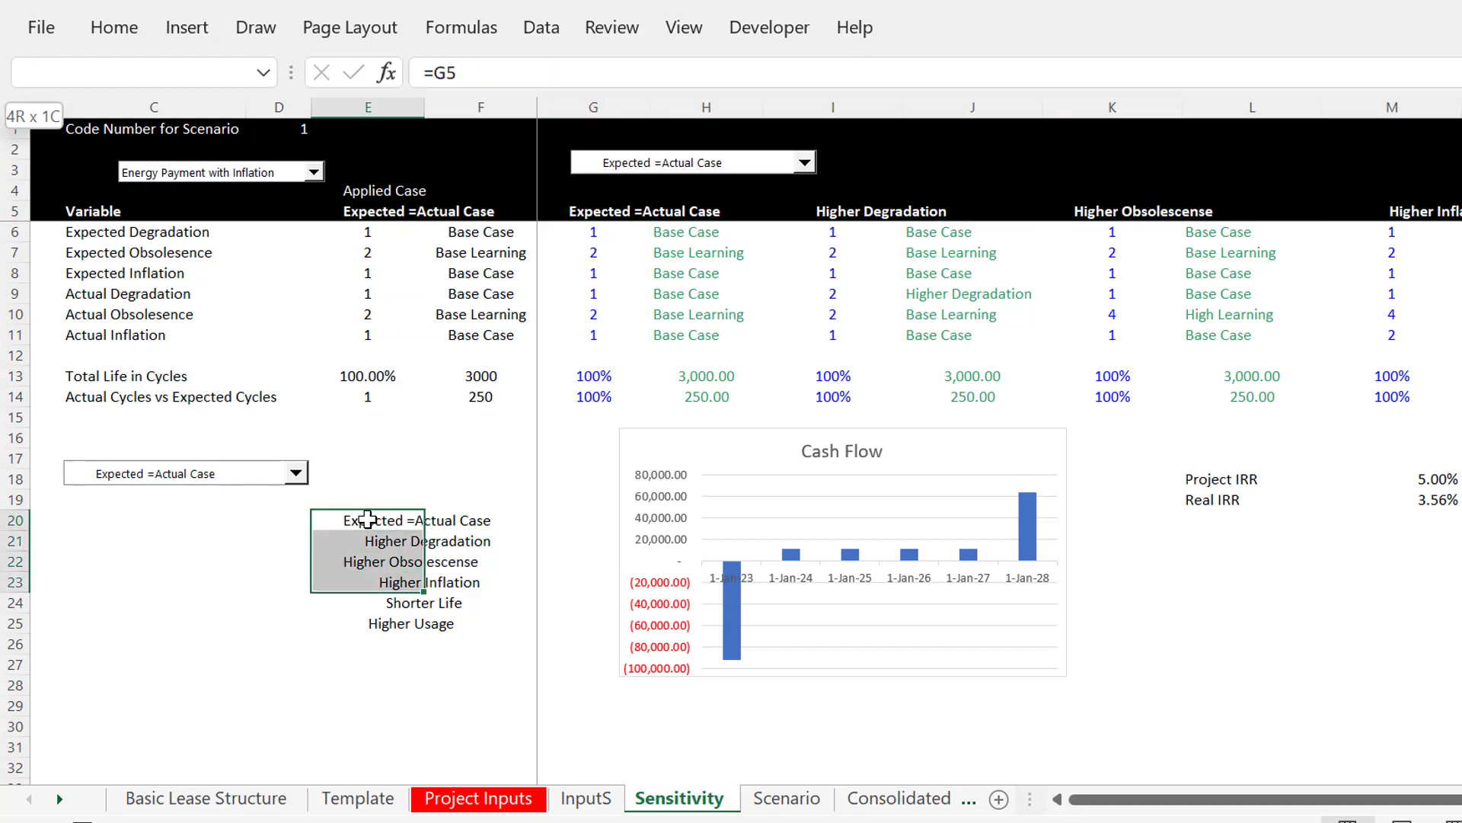
key(Left)
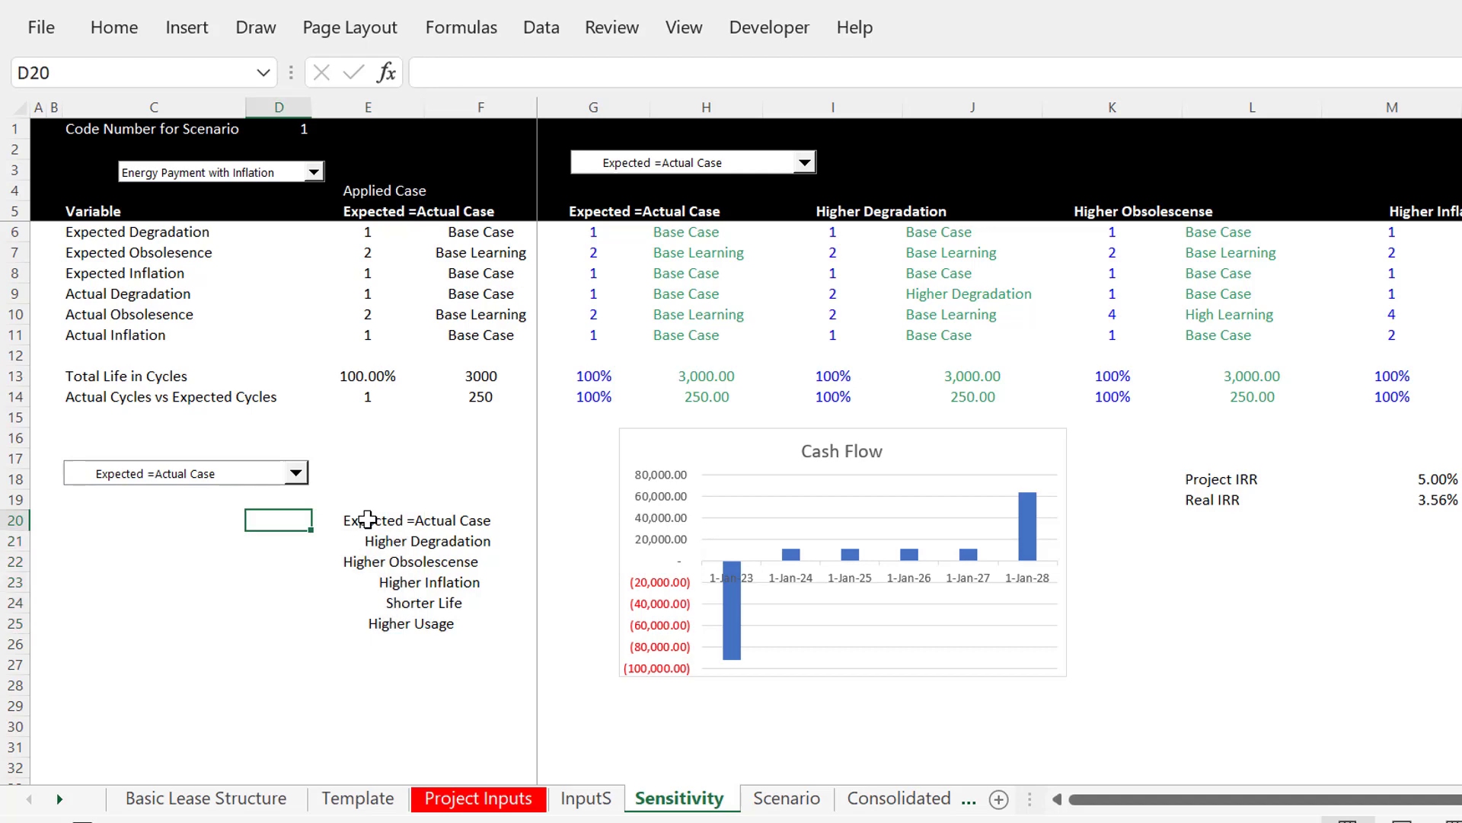
Review the input range and cell link of the scenario drop-down below the variable table in its Format Control settings
right_click(170, 475)
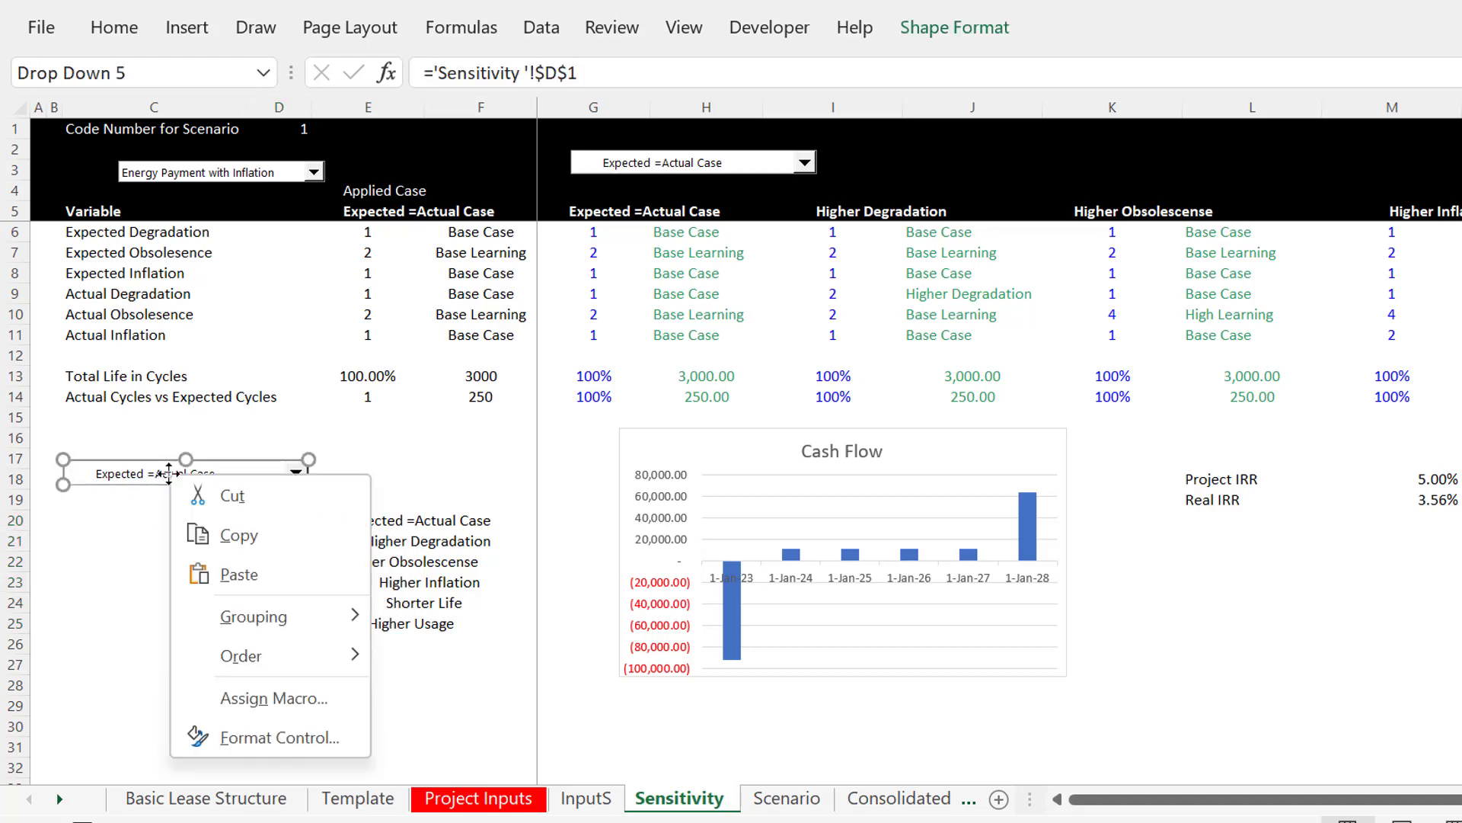
click(218, 737)
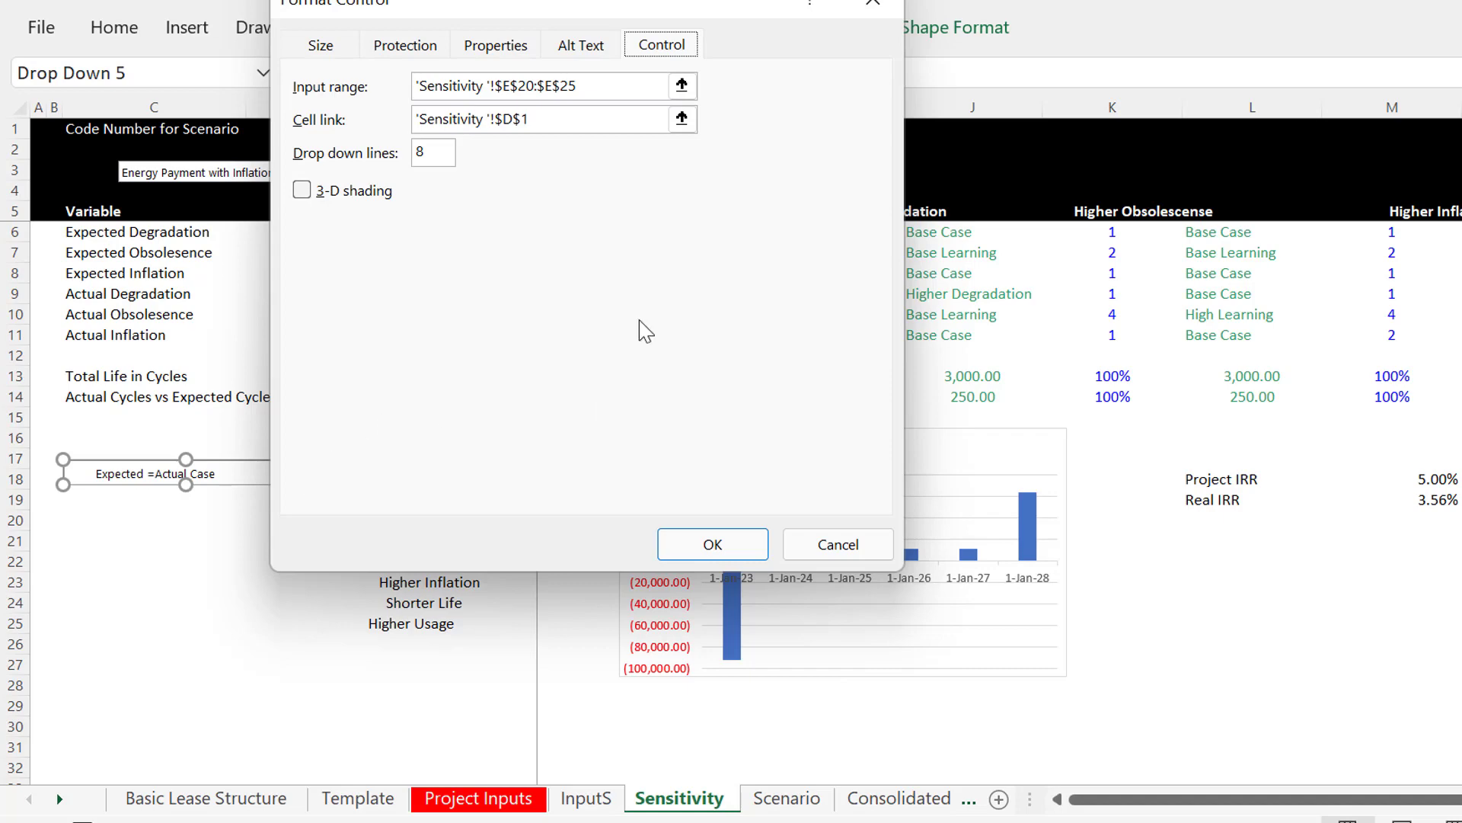
click(868, 8)
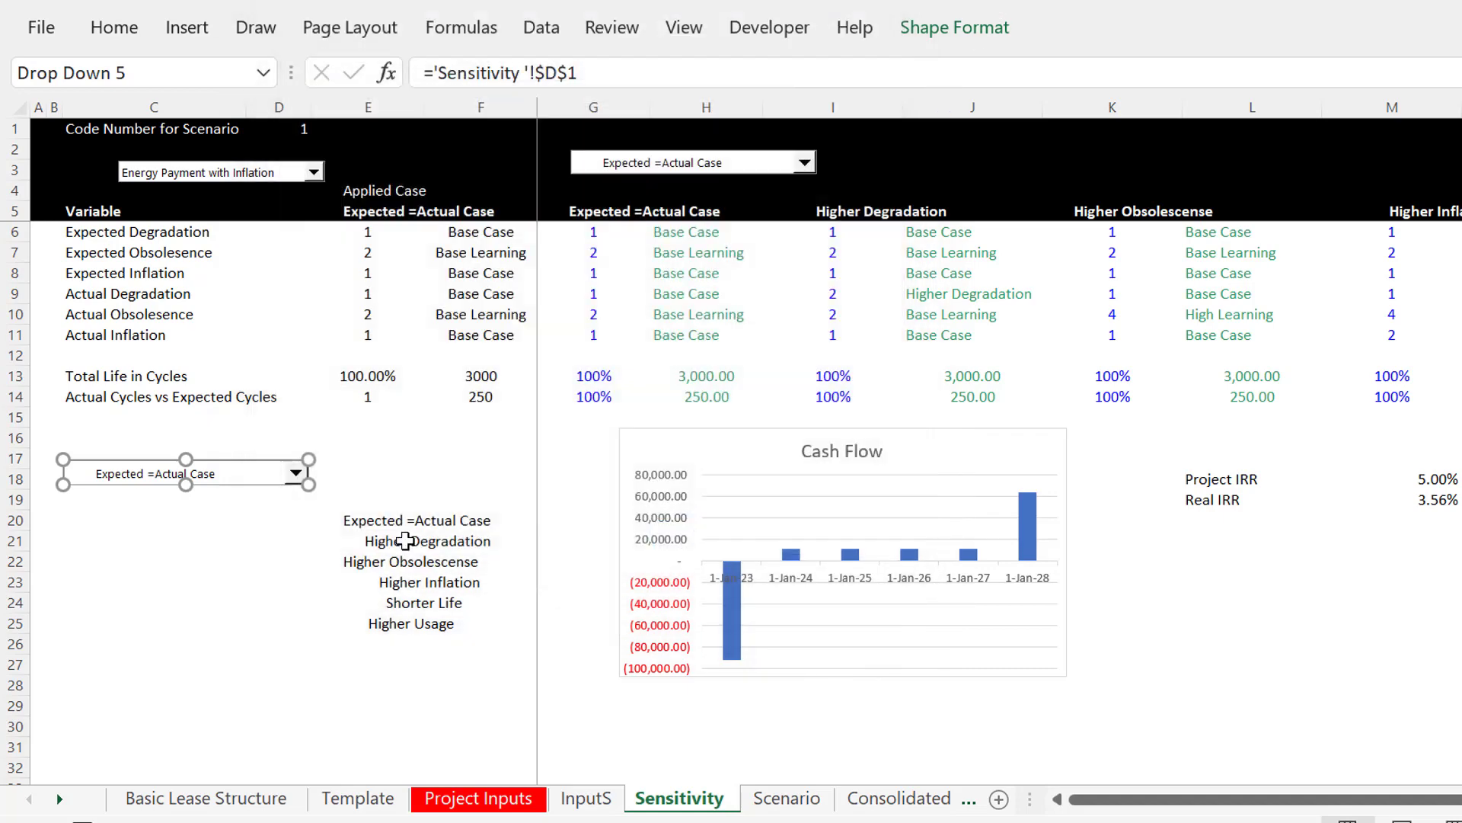
click(304, 523)
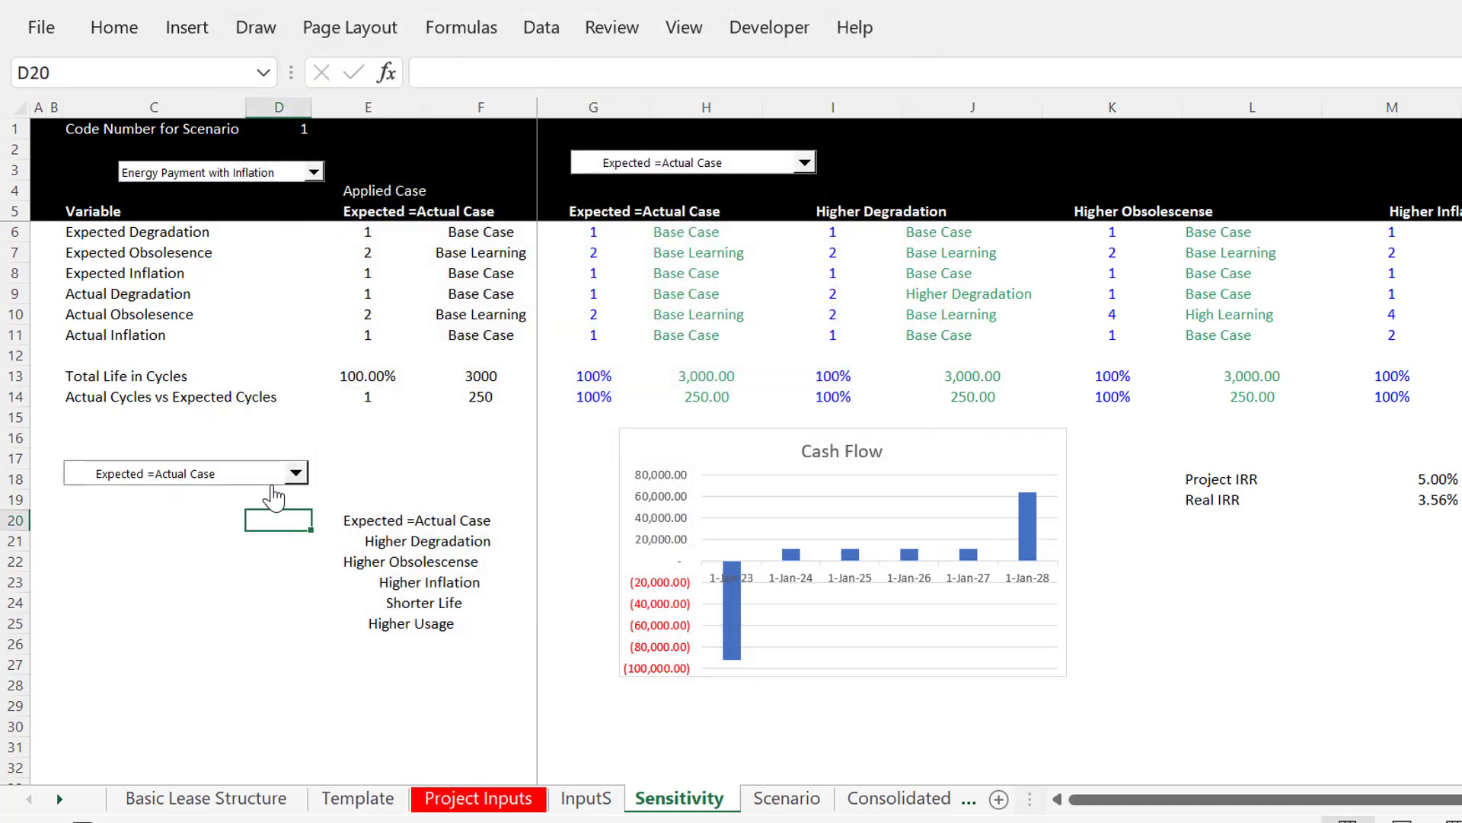
Switch the scenario to Higher Degradation and inspect the applied case formulas in E5 and E6
click(276, 476)
click(274, 508)
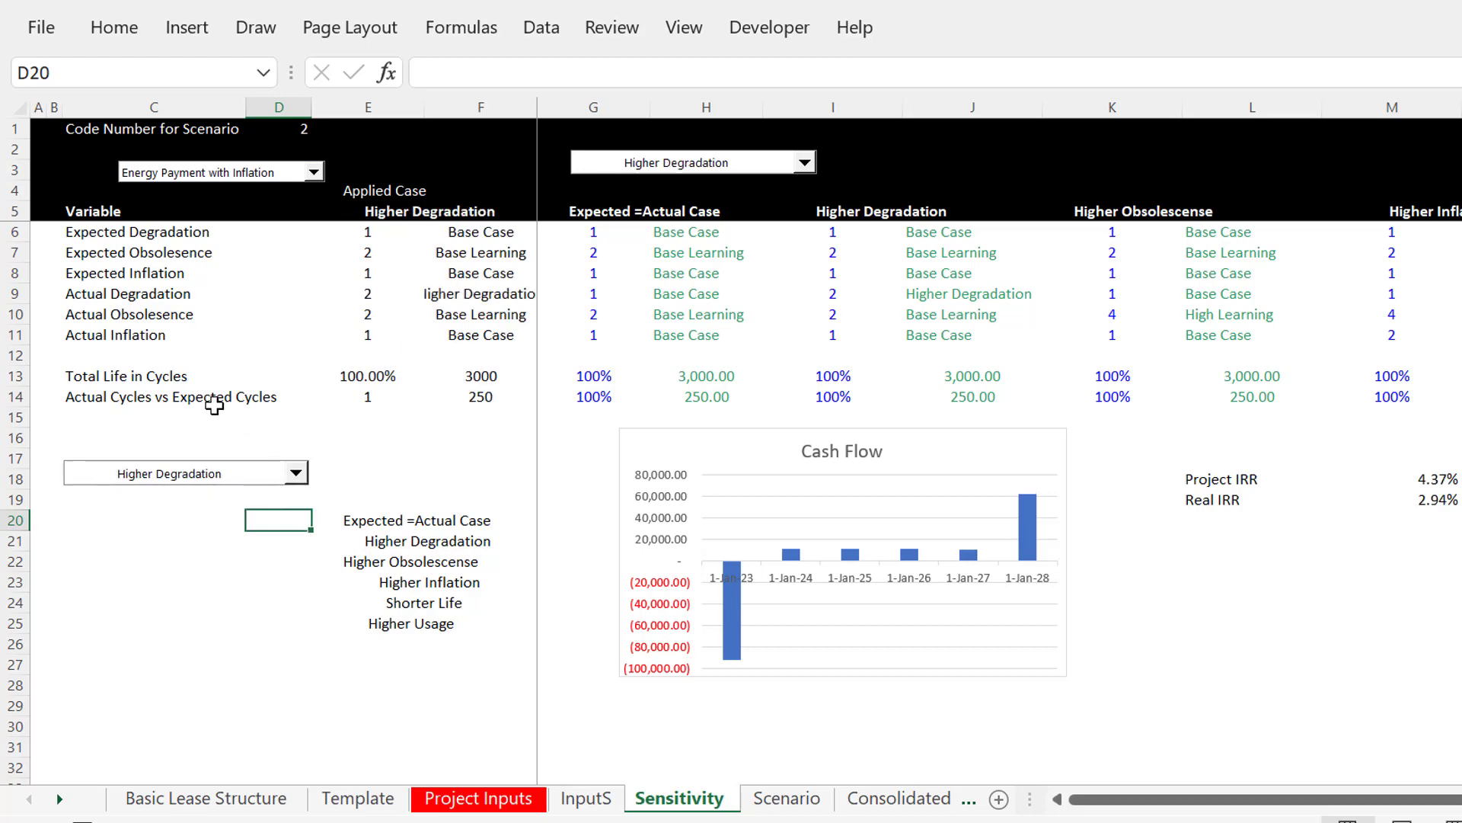
click(396, 209)
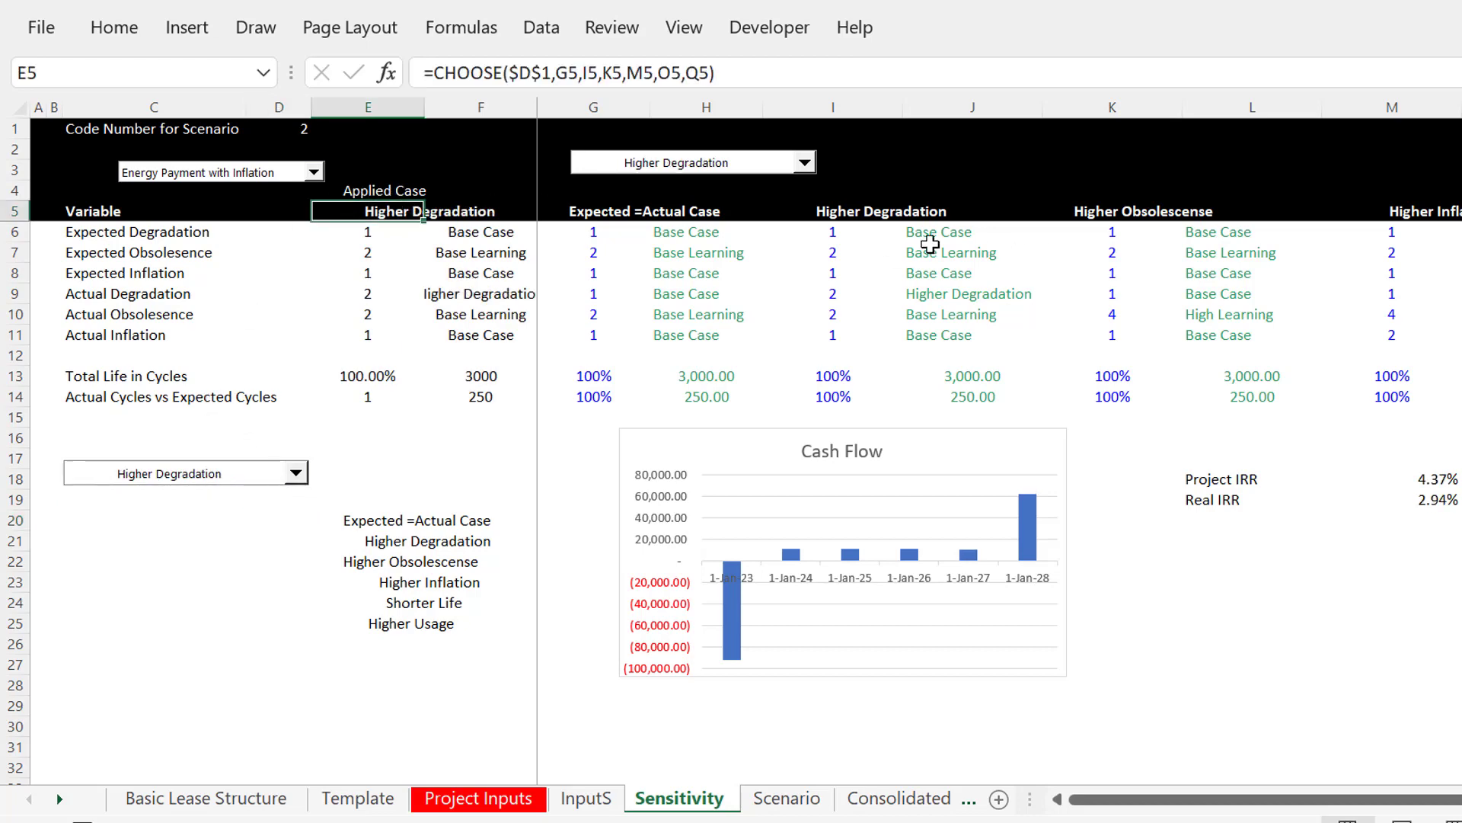
key(Down)
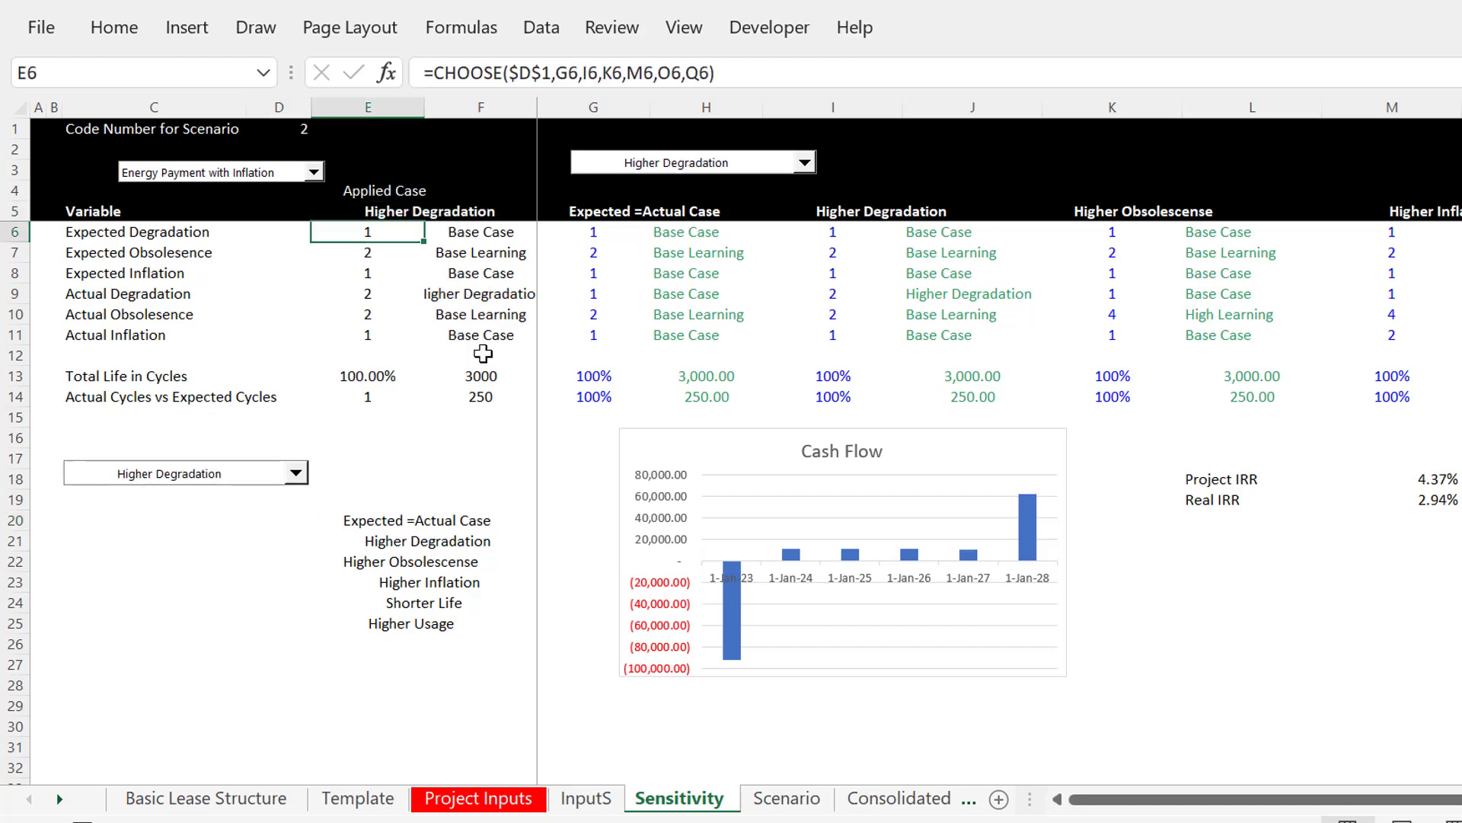
Examine the applied case CHOOSE formulas in column E from Expected Obsolescence to Actual Cycles vs Expected Cycles
key(Down)
key(Down)
key(Down)
key(Down)
key(Up)
key(Up)
key(Up)
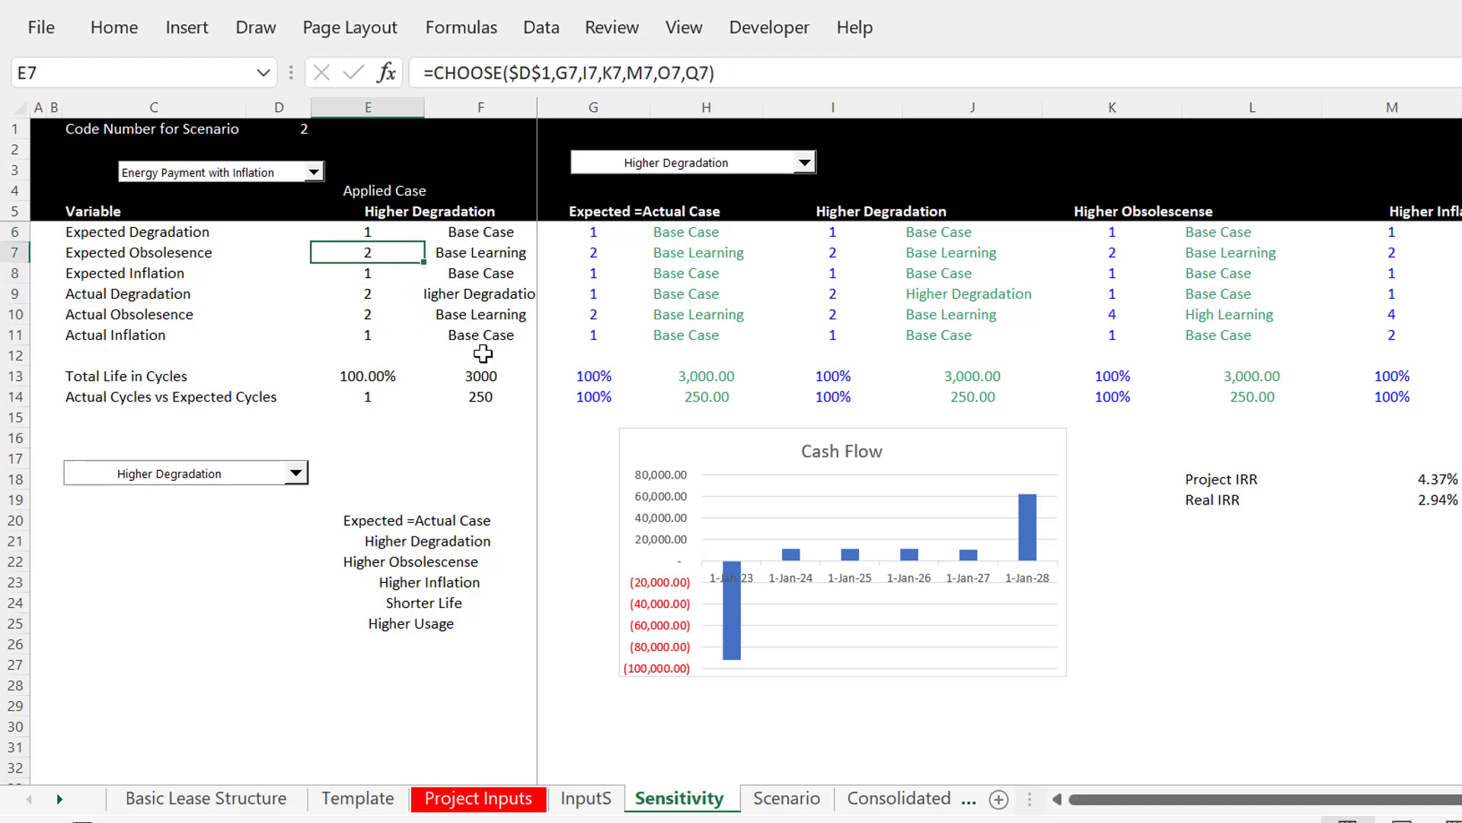
key(Up)
key(Down)
key(Down)
key(Down)
key(Down)
key(Down)
key(Down)
key(Down)
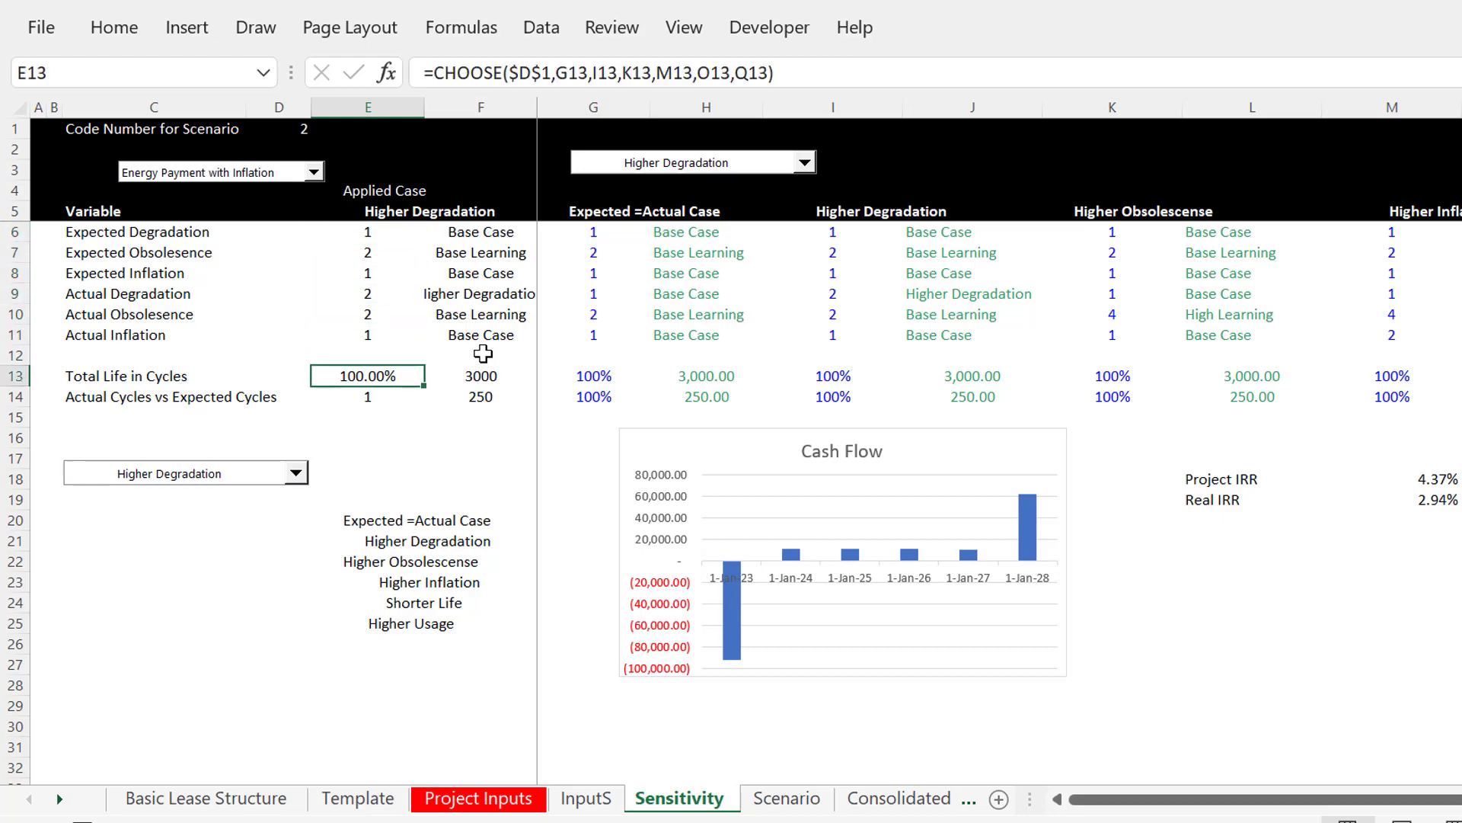
key(Down)
key(Up)
Switch the scenario drop-down below the variable table to Higher Usage
click(260, 181)
click(260, 181)
click(202, 476)
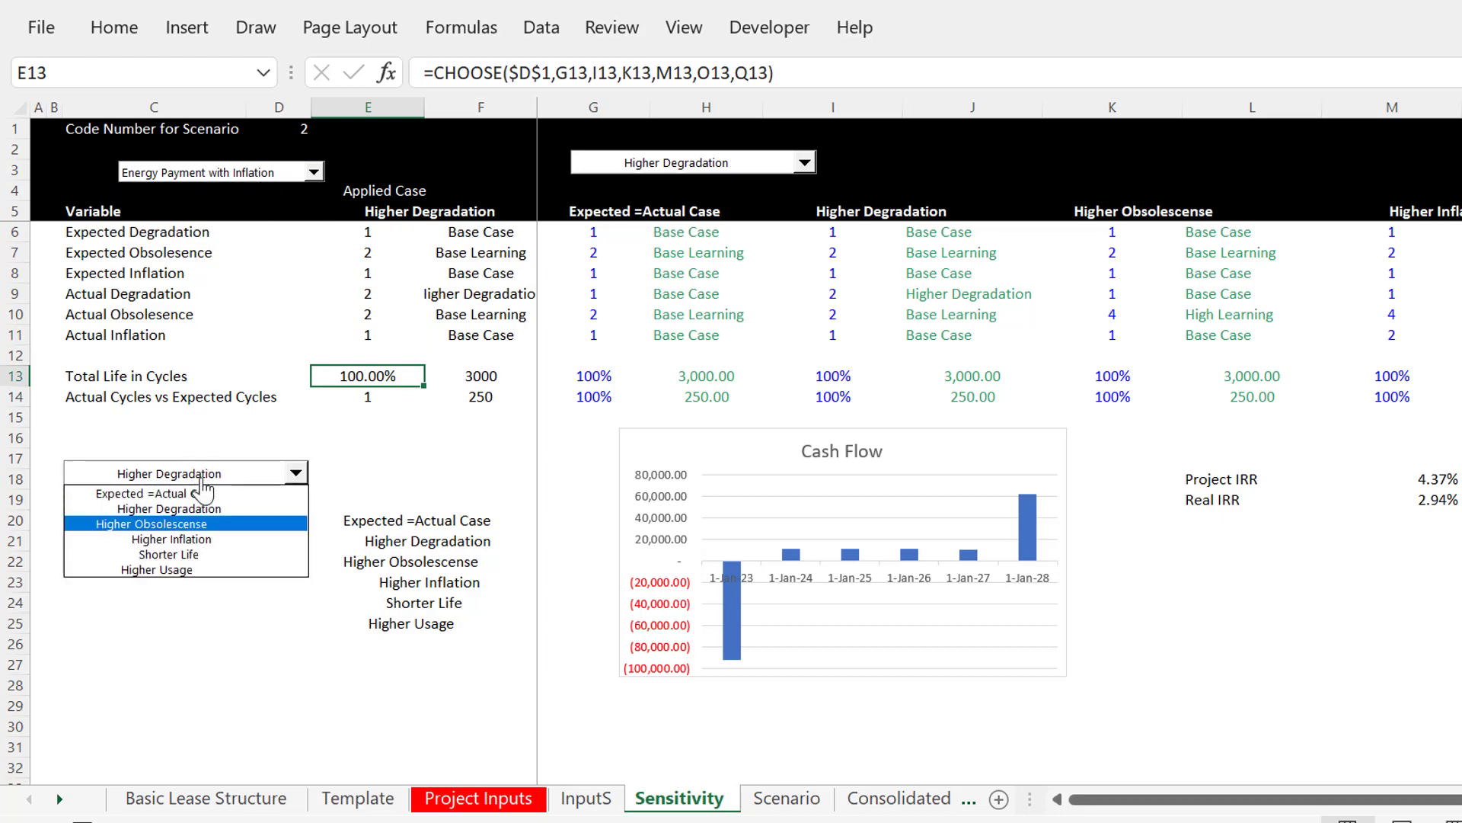
key(Down)
key(Return)
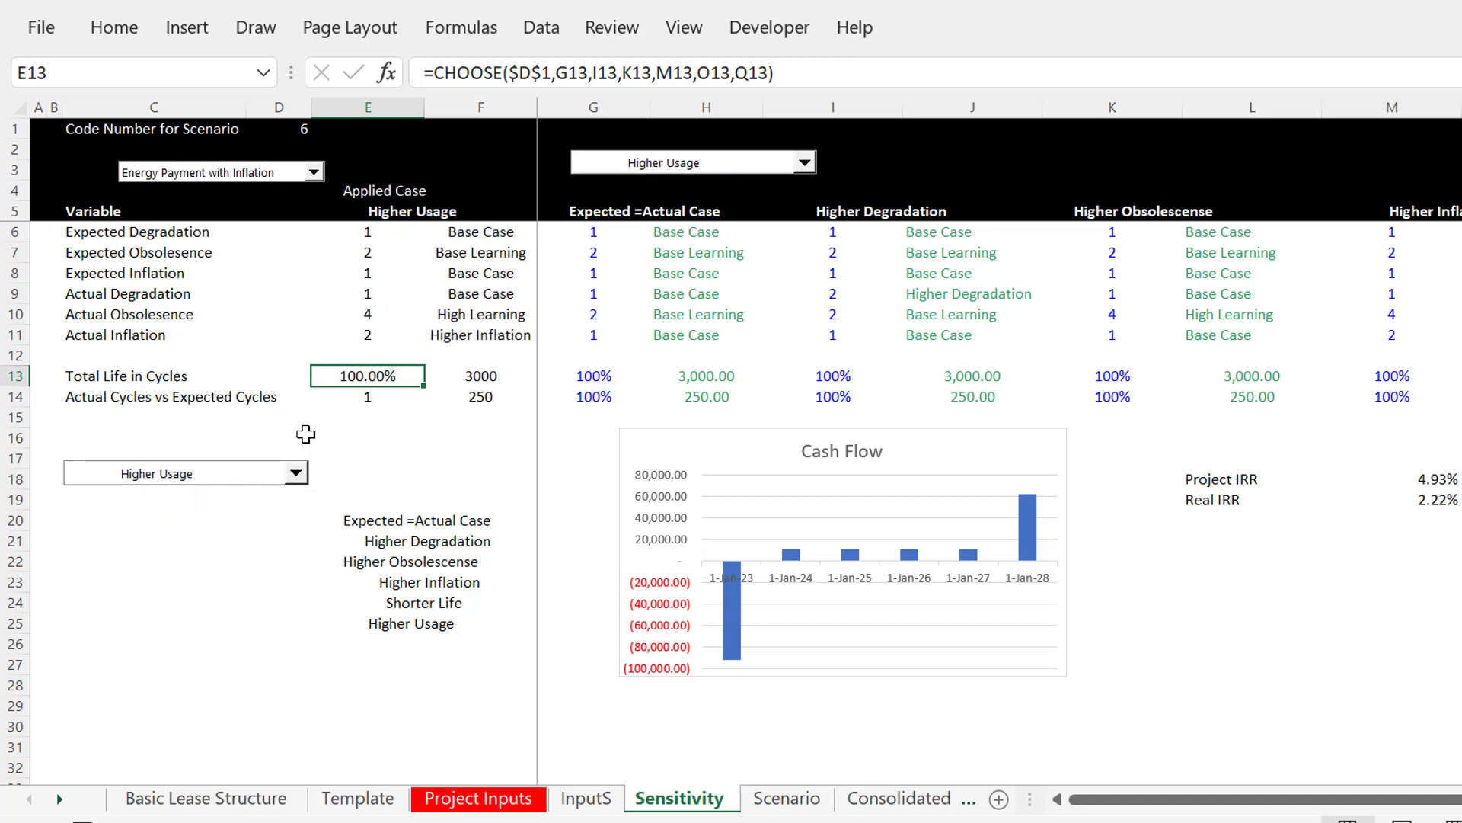
Compare the Total Life in Cycles formulas in E13 and F13 with the first scenario's input in G13
key(Up)
key(Down)
key(Right)
key(Right)
key(Right)
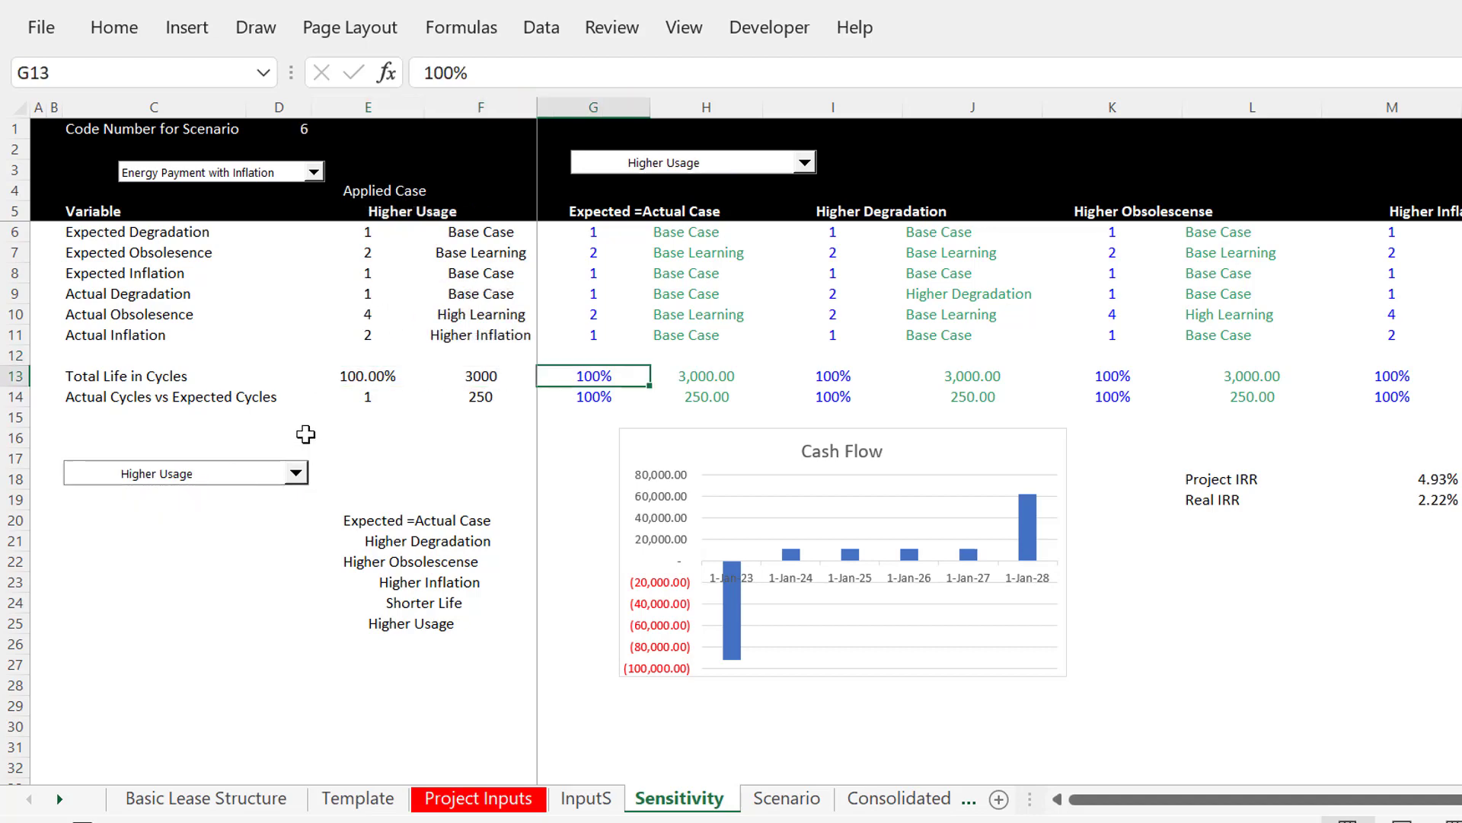
key(Left)
key(Left)
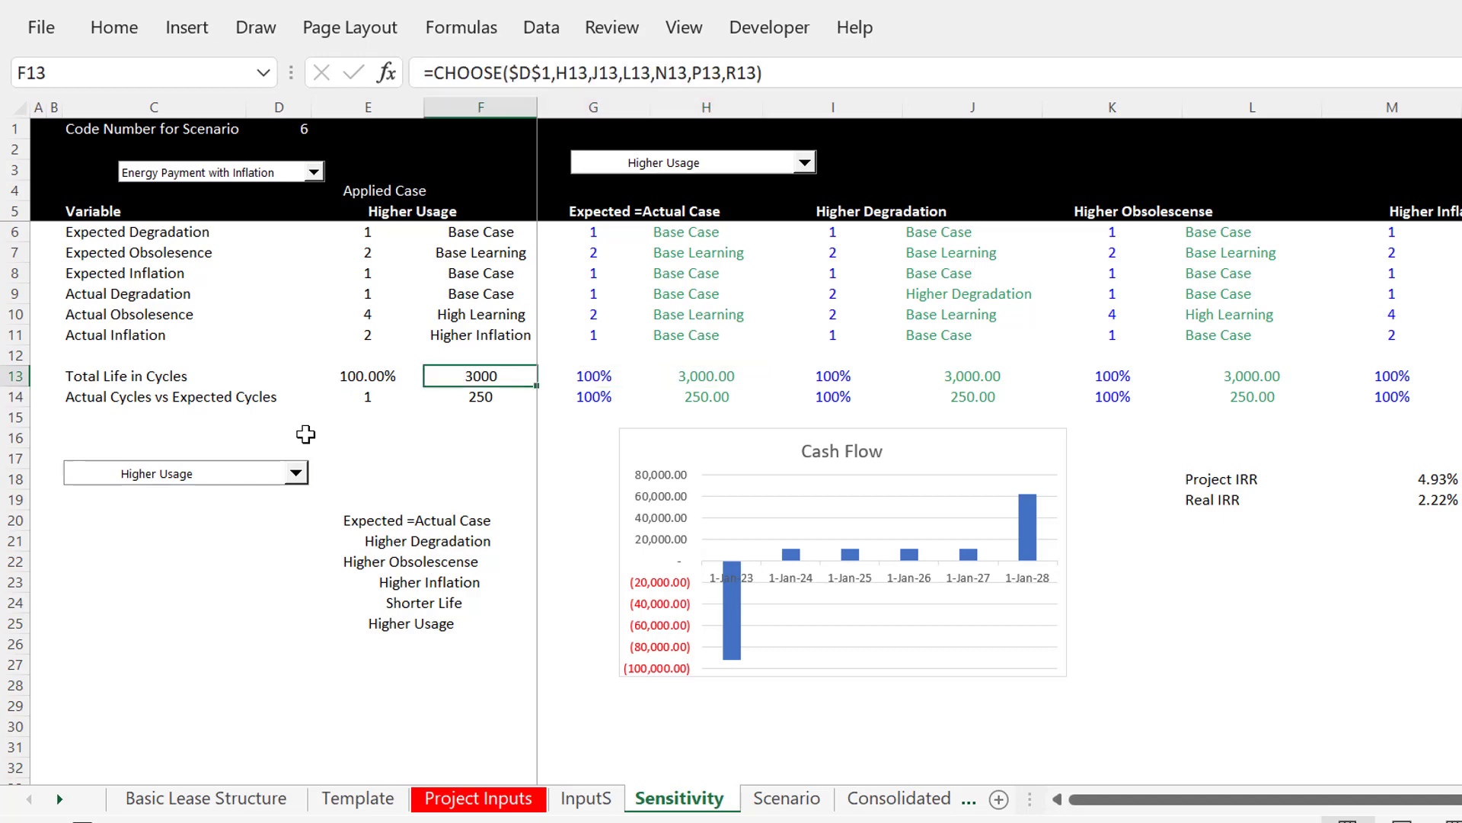
key(Left)
Trace the precedents of the Actual Cycles vs Expected Cycles formula in E14 to the scenario code in D1
key(Down)
key(ctrl+bracketleft)
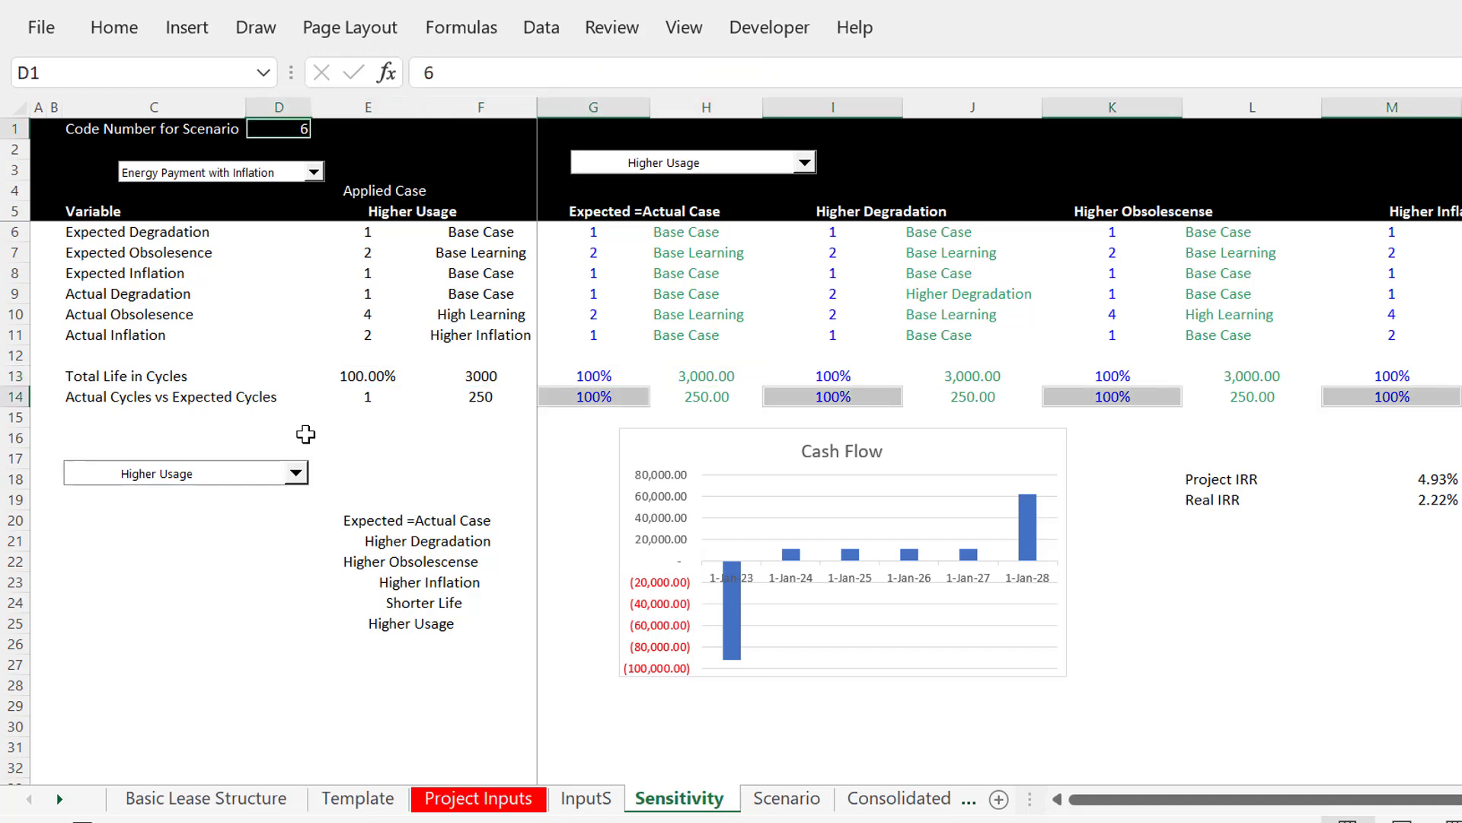
key(Left)
key(Left)
key(Right)
key(Right)
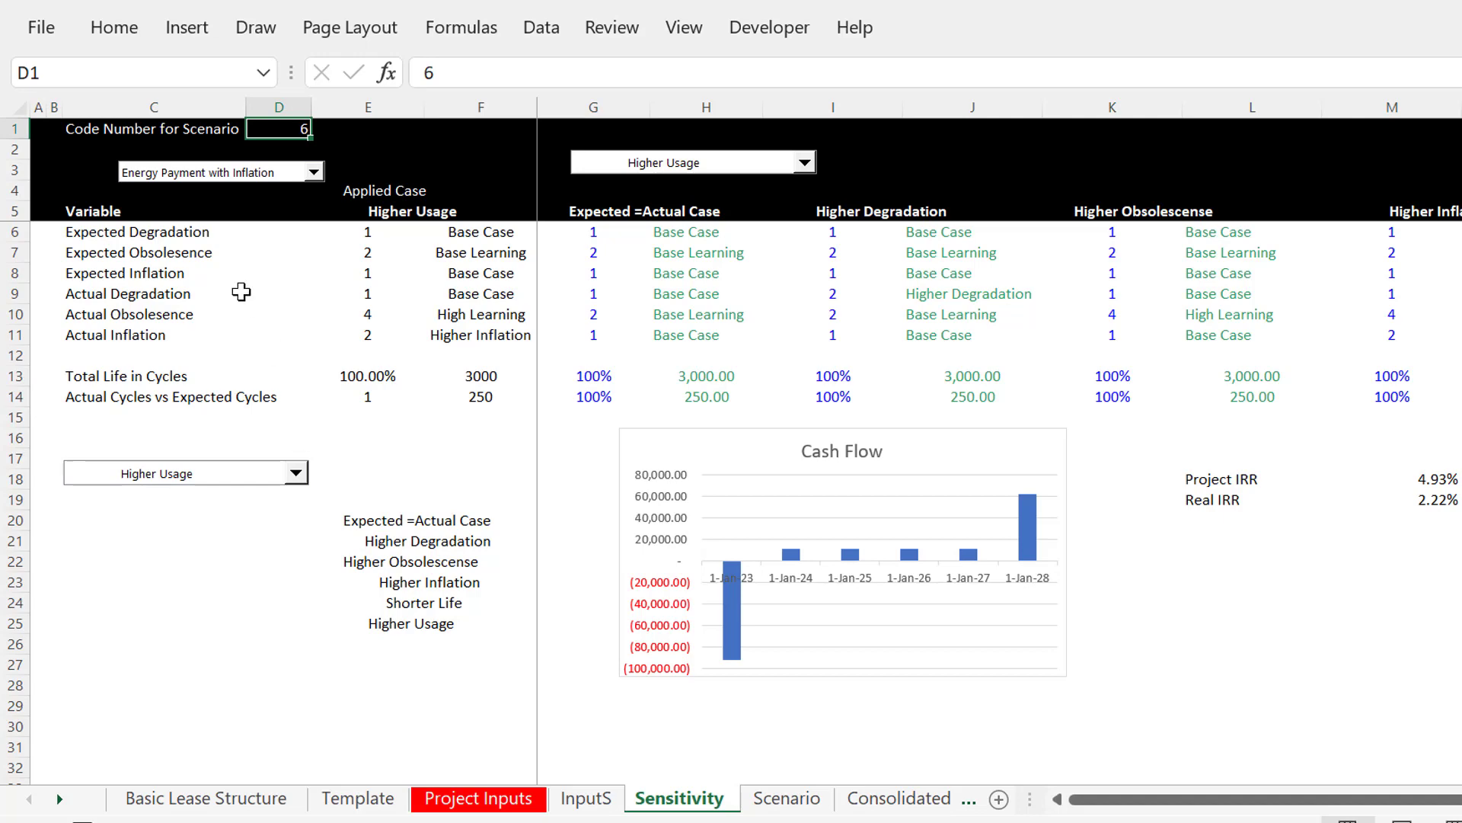
Format the applied Actual Cycles vs Expected Cycles value in E14 as a percentage with two decimals
click(361, 409)
key(Left)
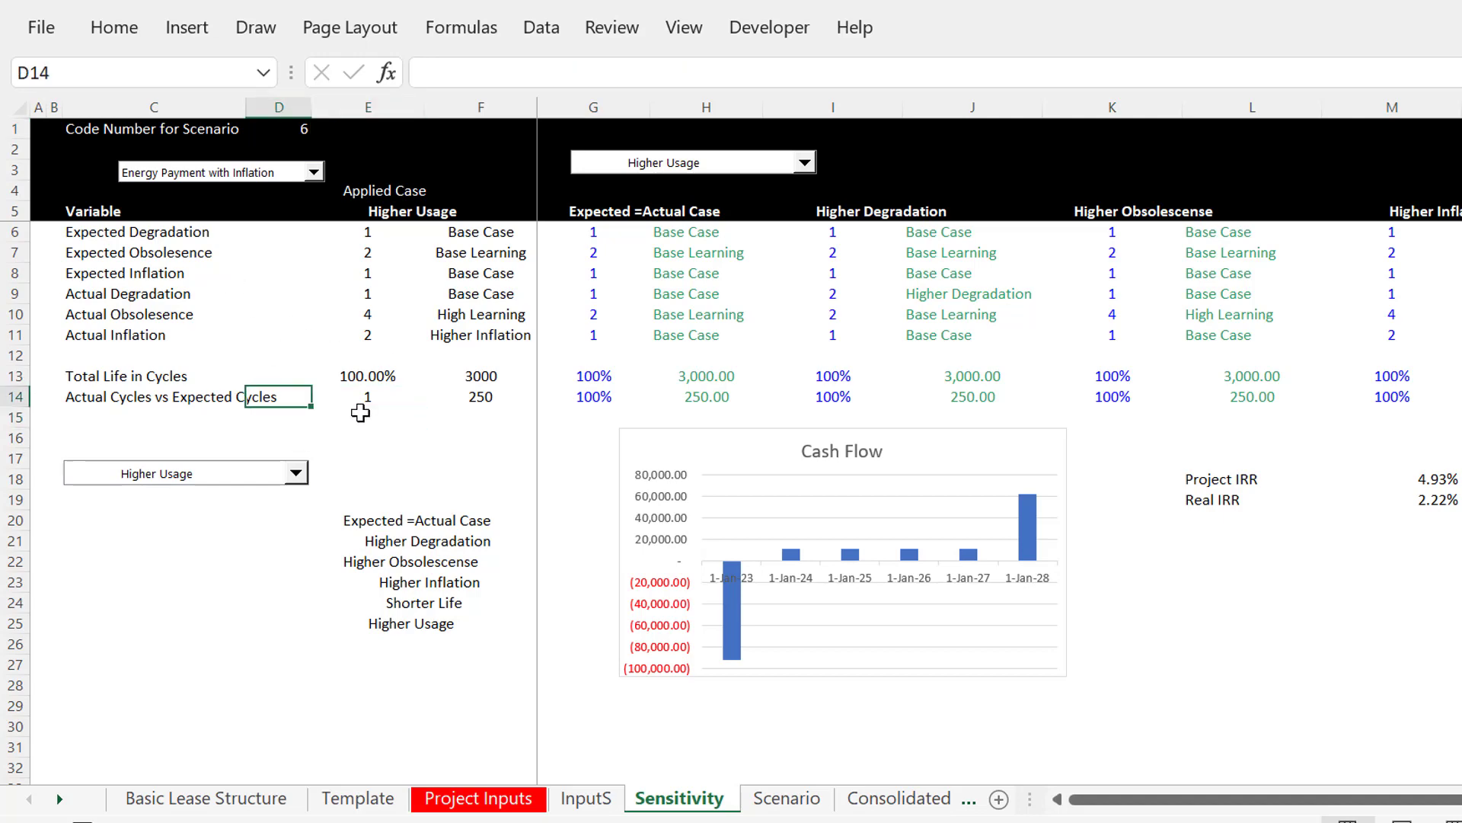
key(Right)
key(ctrl+shift+5)
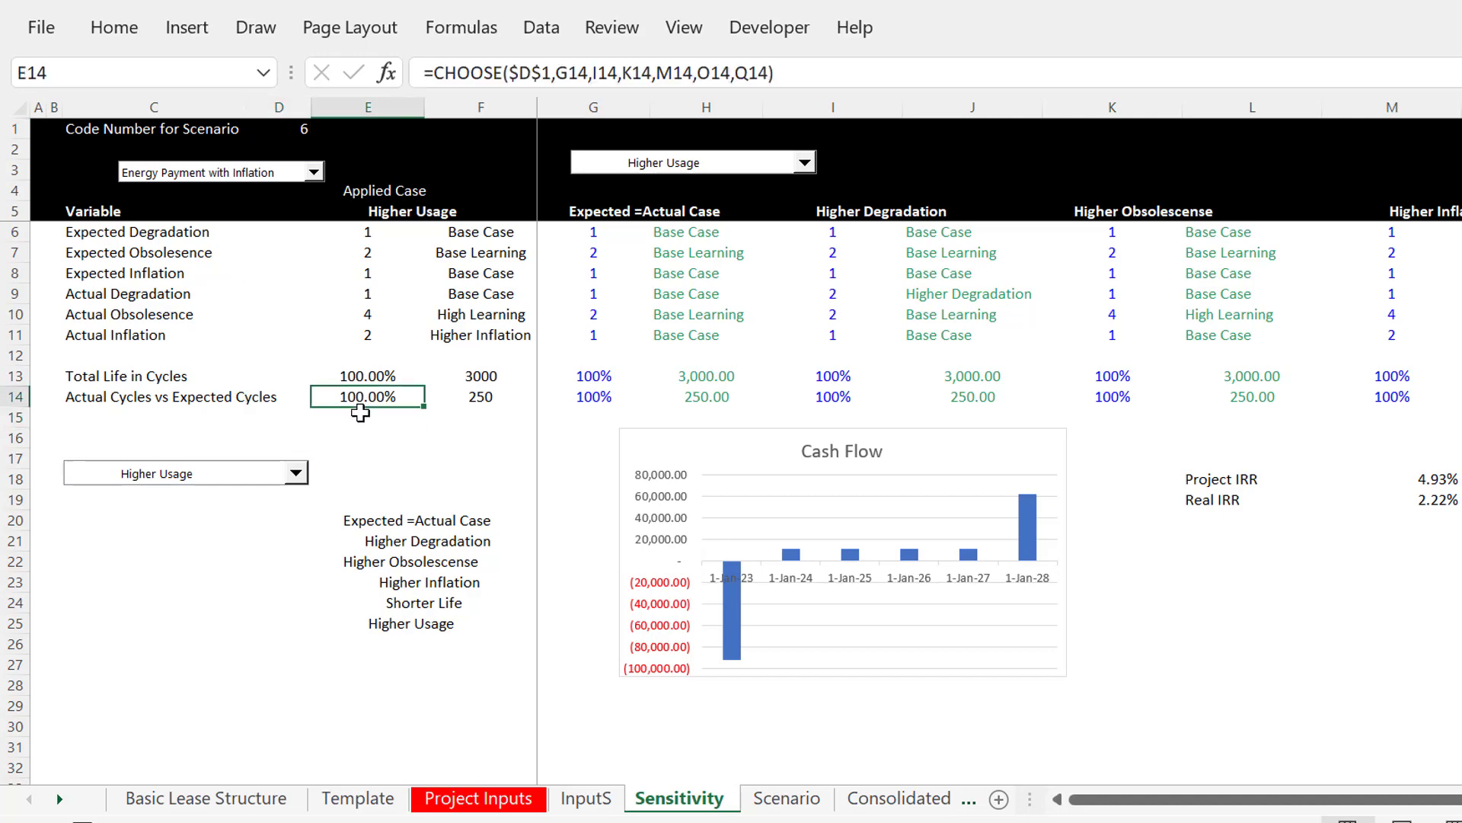
Set Actual Cycles vs Expected Cycles for the Higher Usage scenario in Q14 to 130%, and return to the row's start
key(Right)
key(Right)
key(Right)
key(Right)
key(Right)
key(Right)
key(Right)
key(Right)
key(Right)
key(Right)
key(Right)
key(Right)
key(Right)
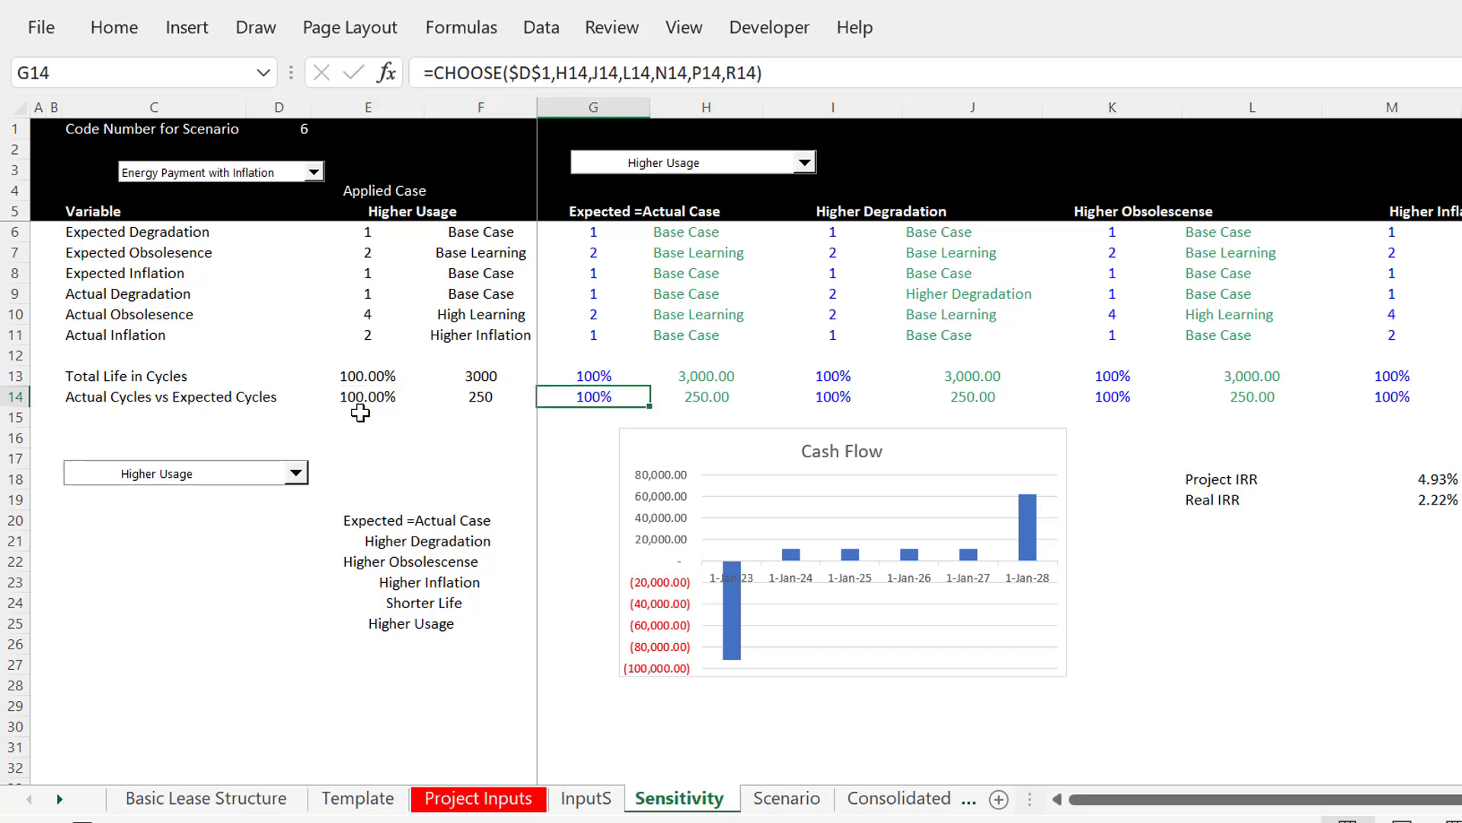
key(Right)
key(Left)
key(Left)
key(Left)
key(Left)
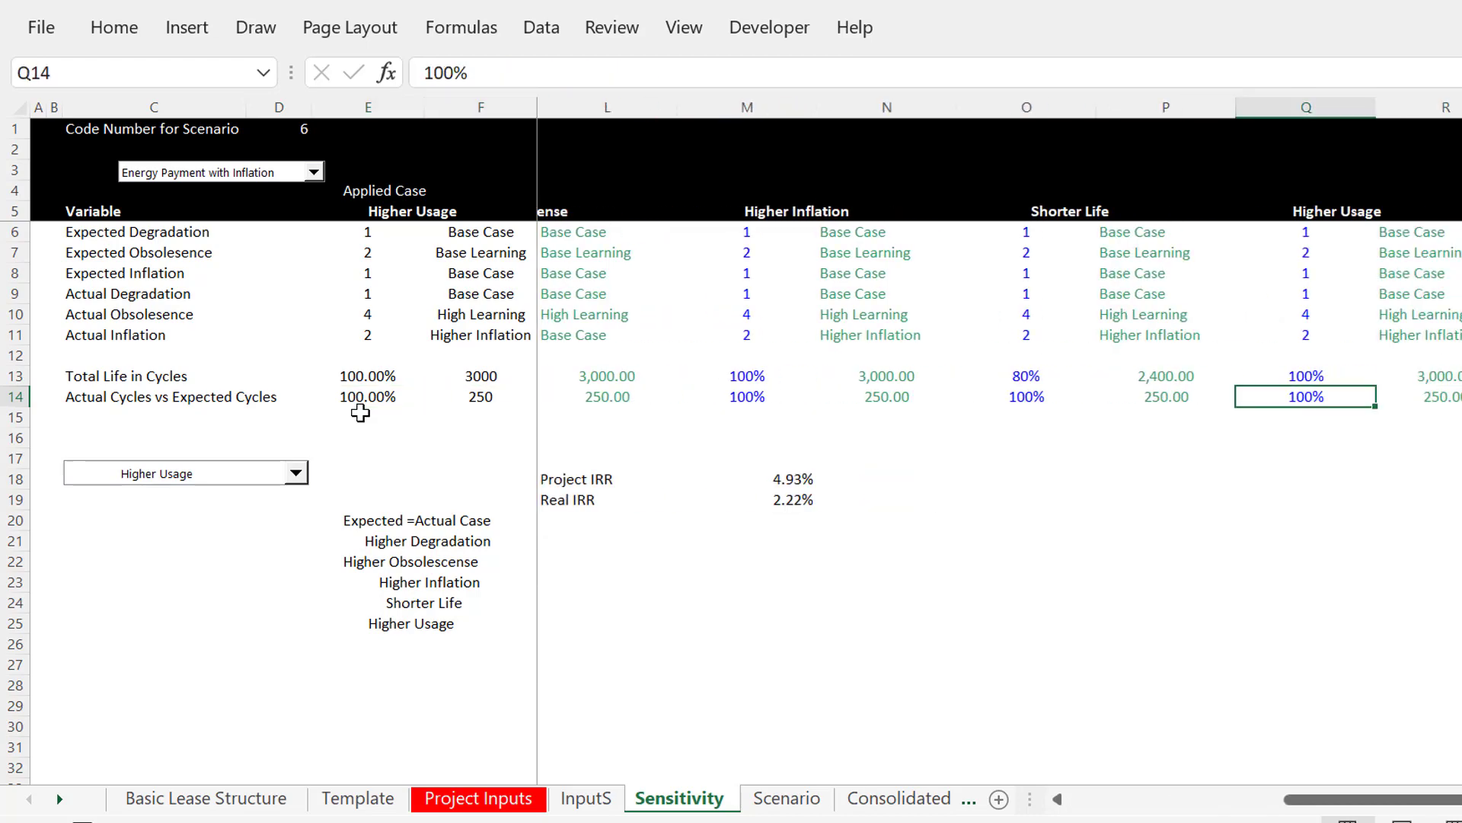
key(Right)
key(Right)
text(130)
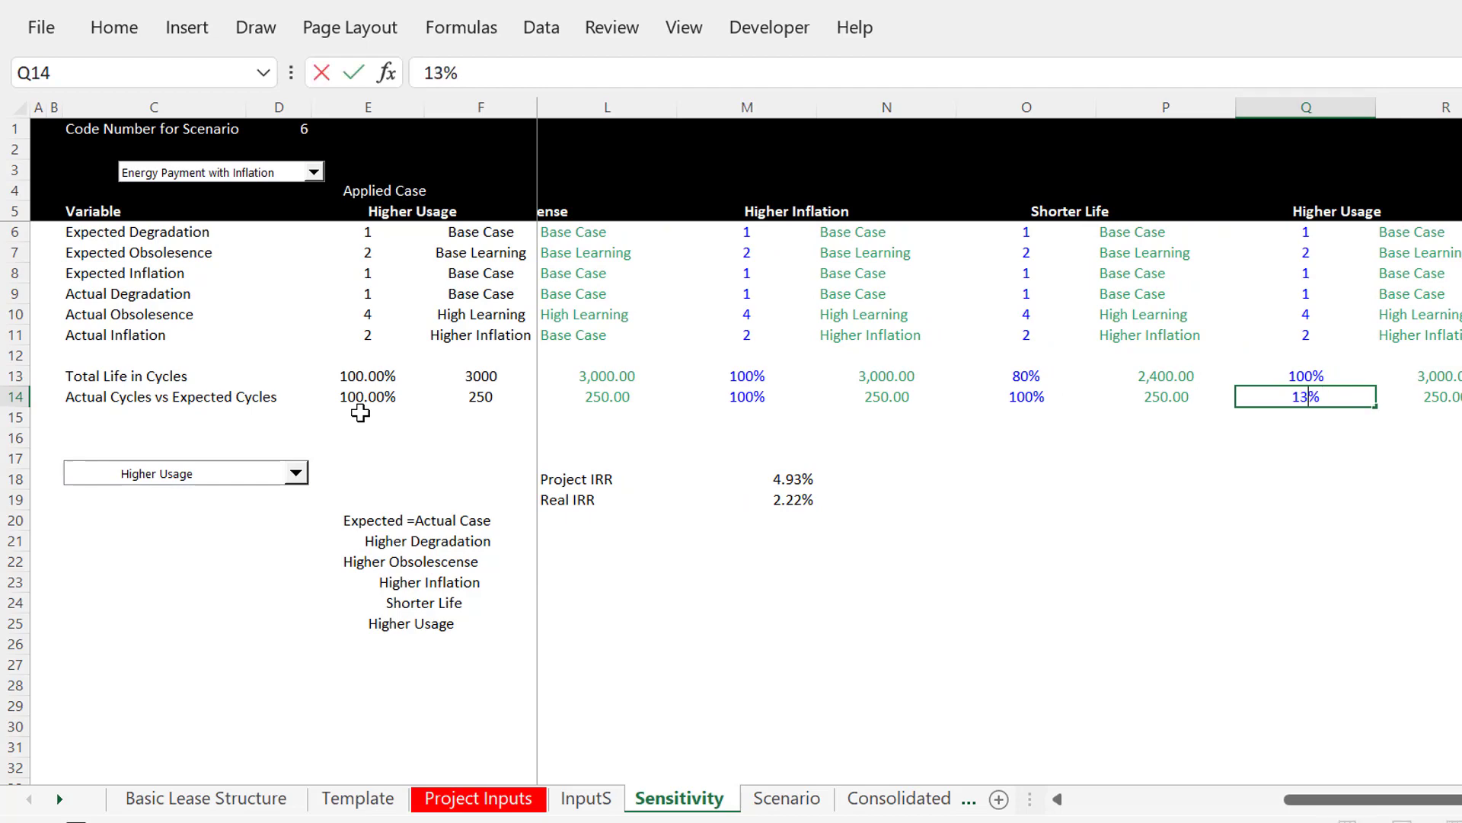
key(Return)
key(Up)
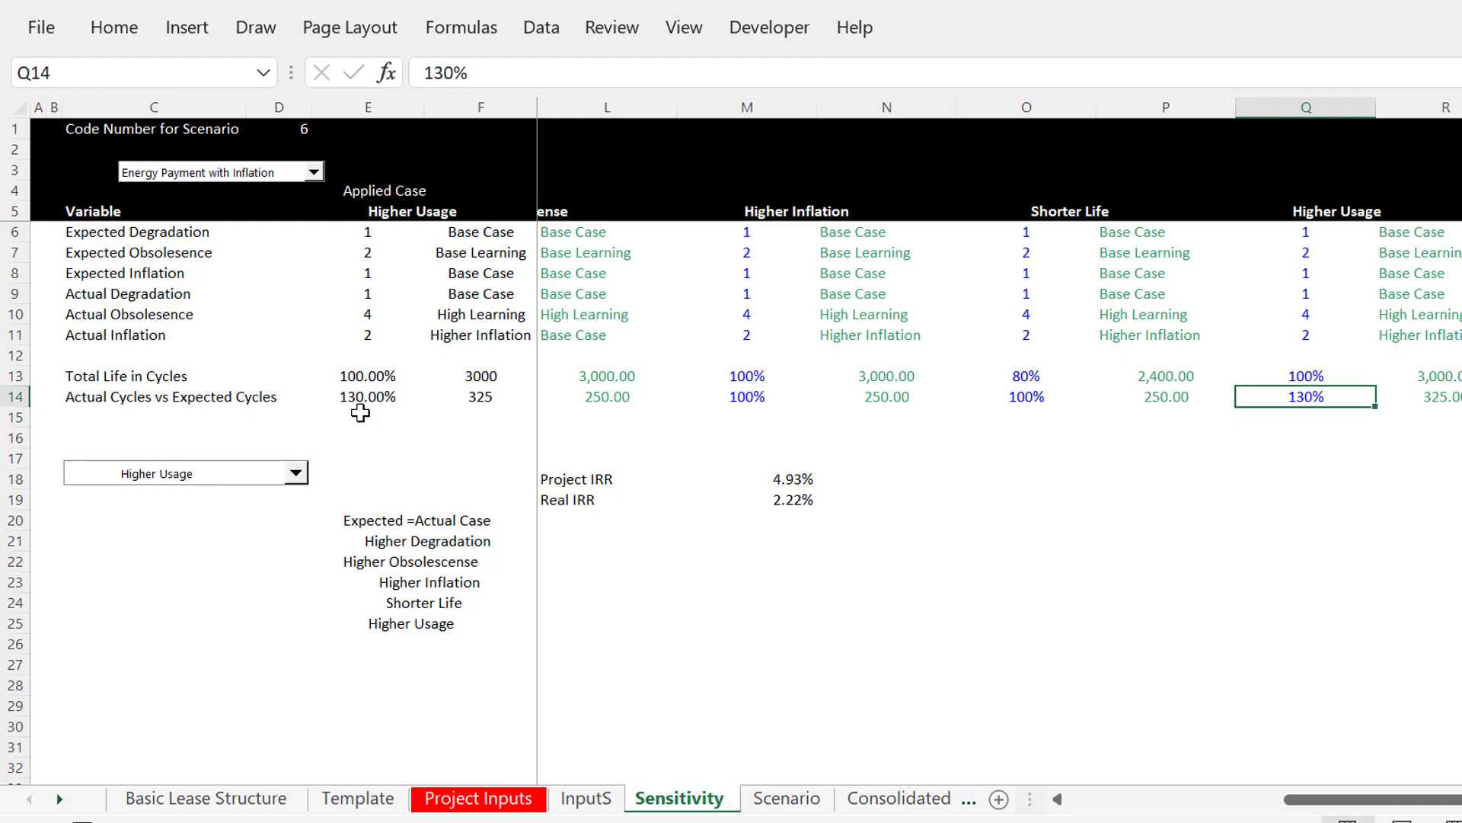
key(Left)
key(Home)
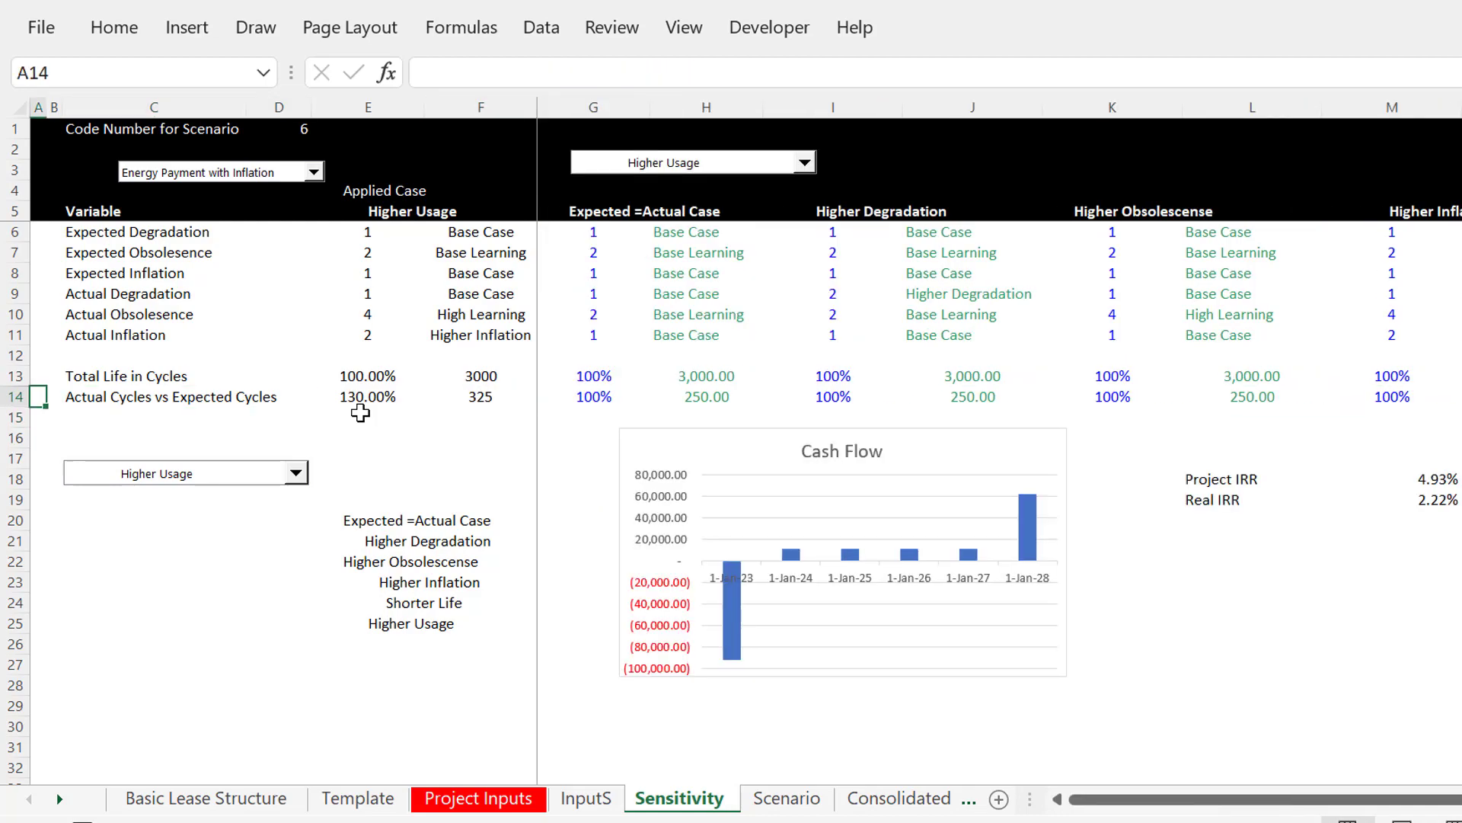
Go to the Project Inputs sheet and check the Sensitivity link in Project 1's Sensitivity in Cycles of Use cell G37
key(ctrl+Page_Up)
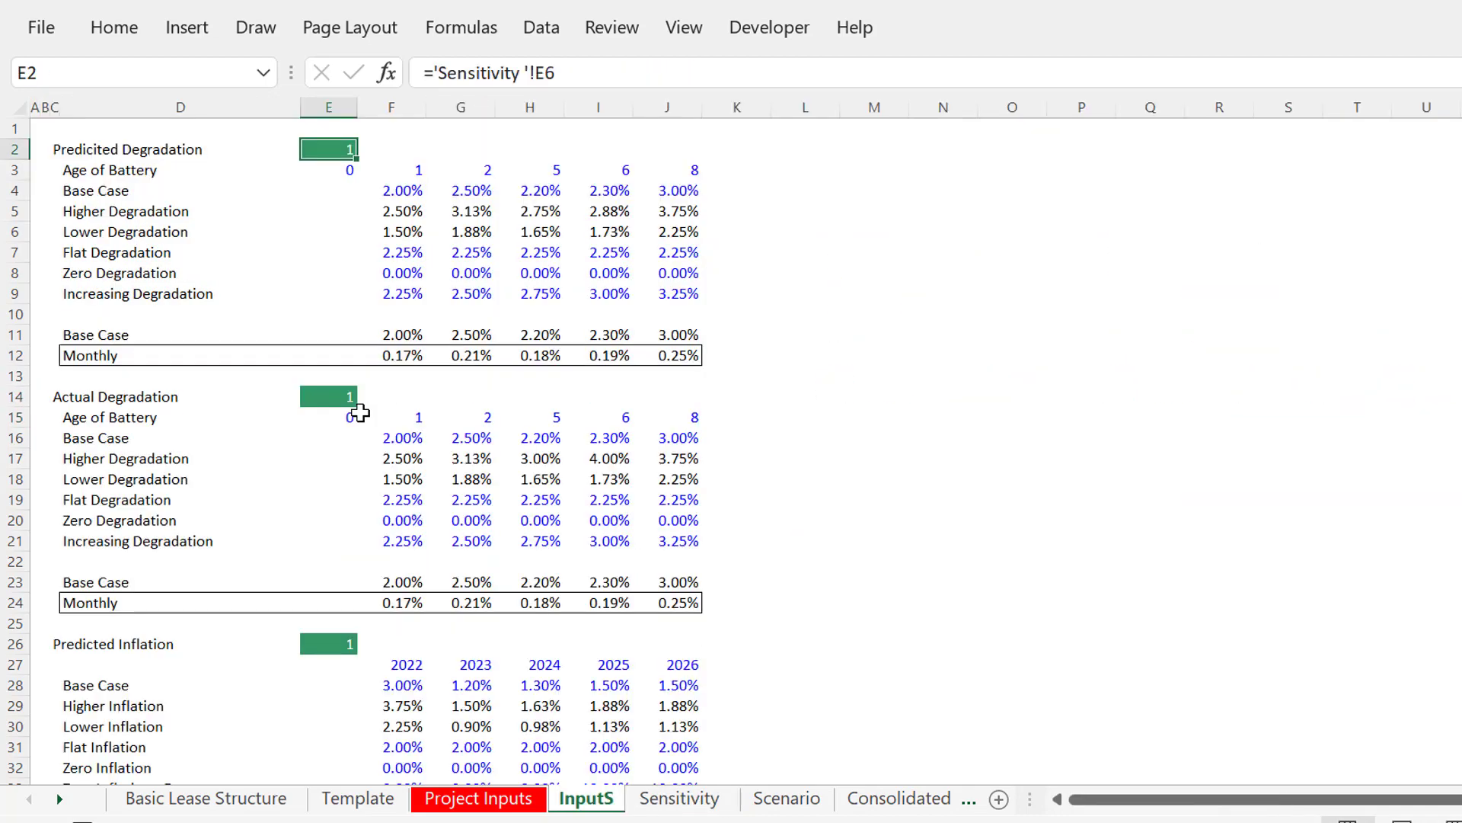
key(ctrl+Page_Up)
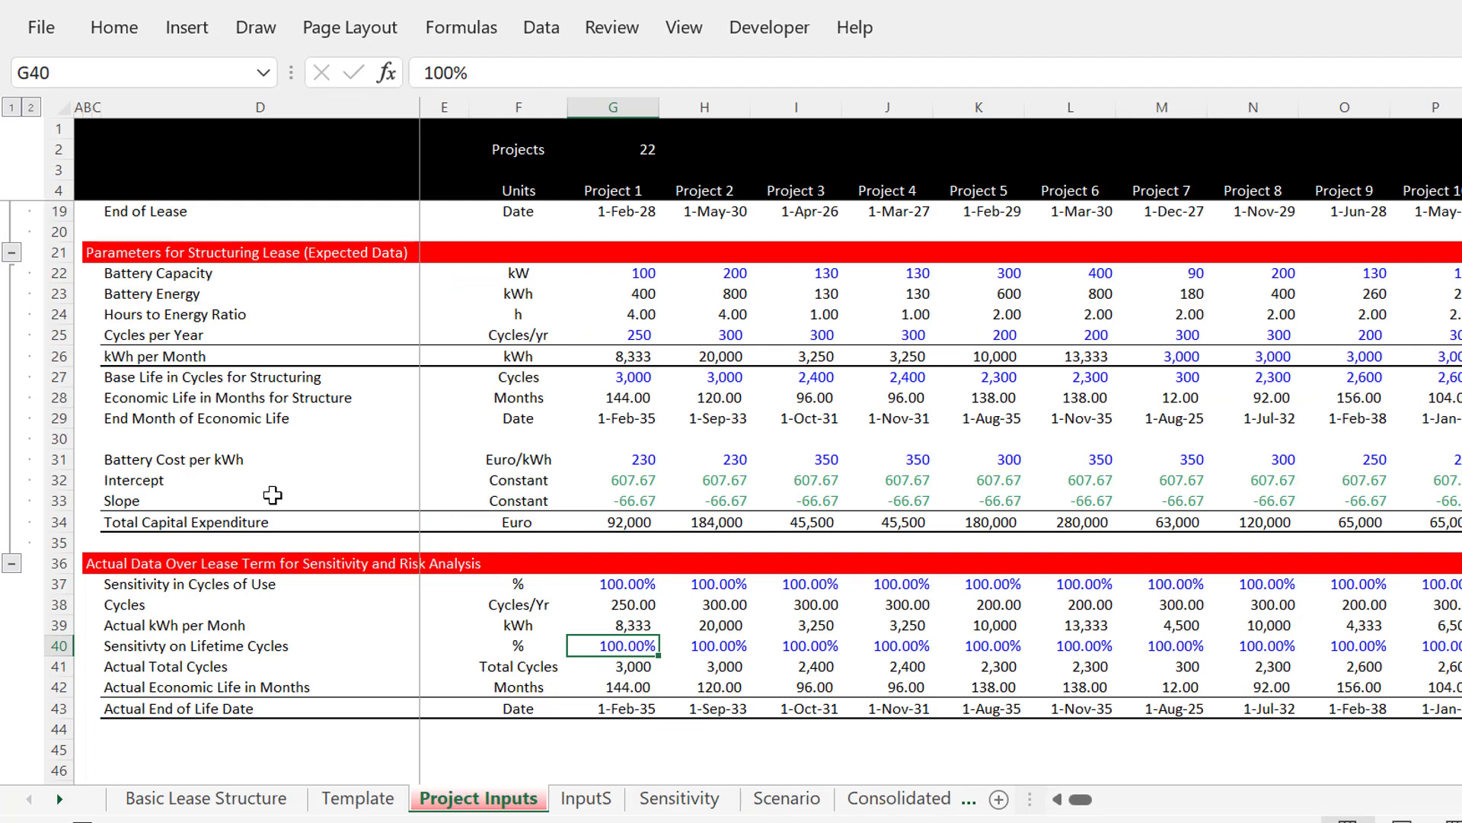
key(Left)
key(Right)
key(Up)
key(Up)
key(Up)
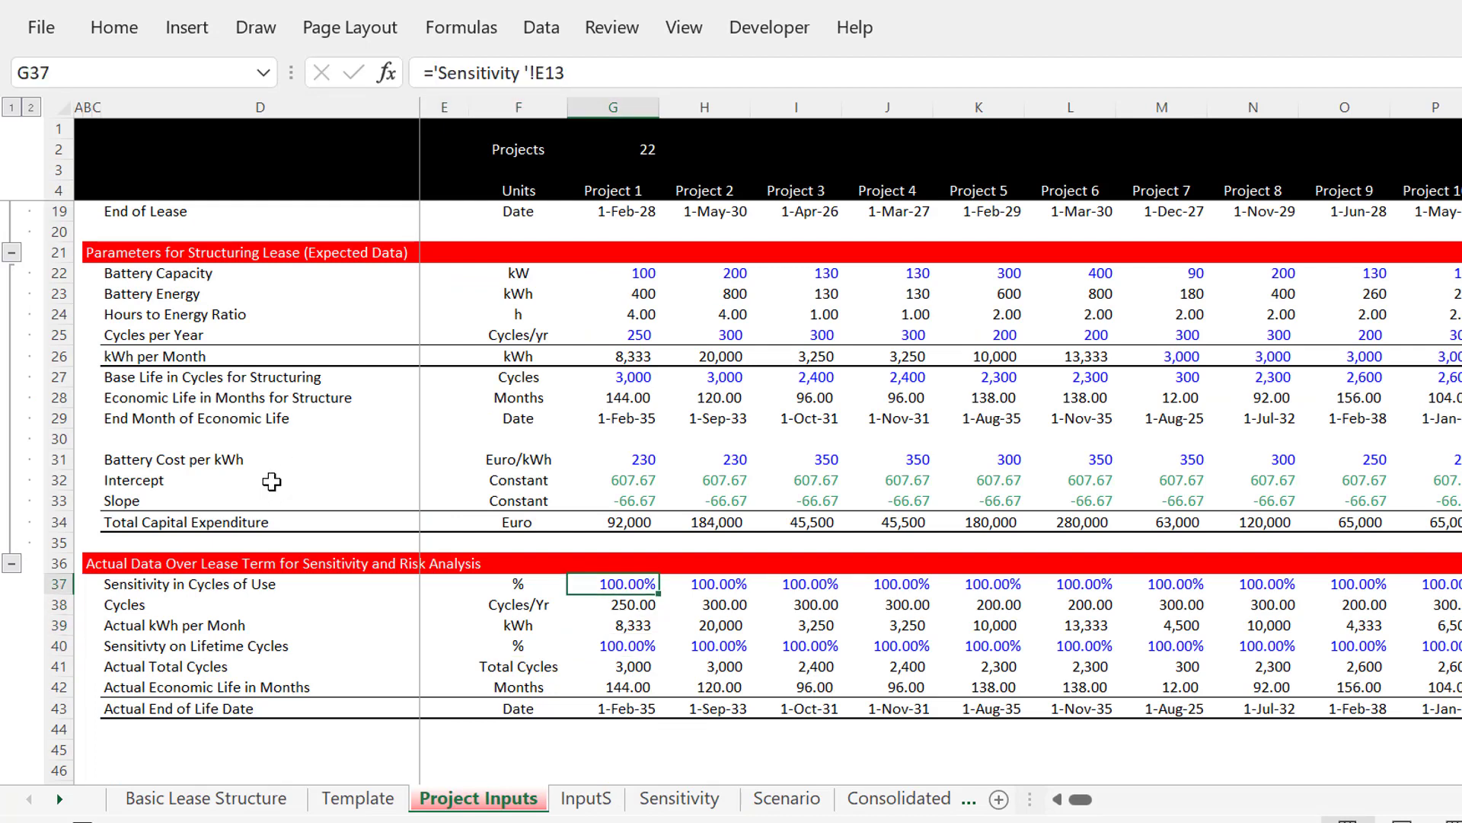
Link Project 1's Sensitivity on Lifetime Cycles in G40 to the applied Actual Cycles vs Expected Cycles value in E14 of the Sensitivity sheet
key(Down)
key(Down)
key(Down)
text(=)
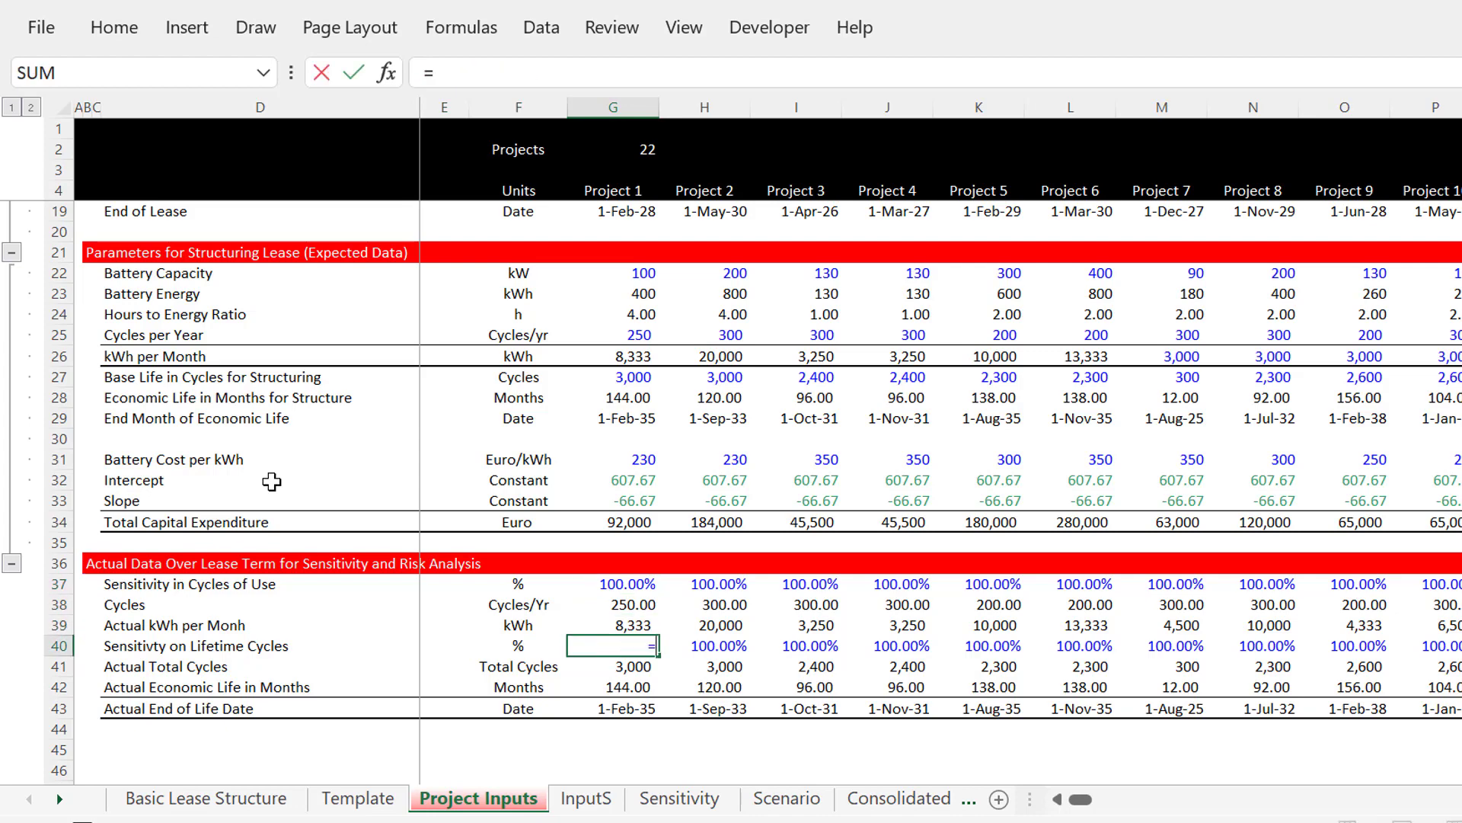
key(ctrl+Page_Down)
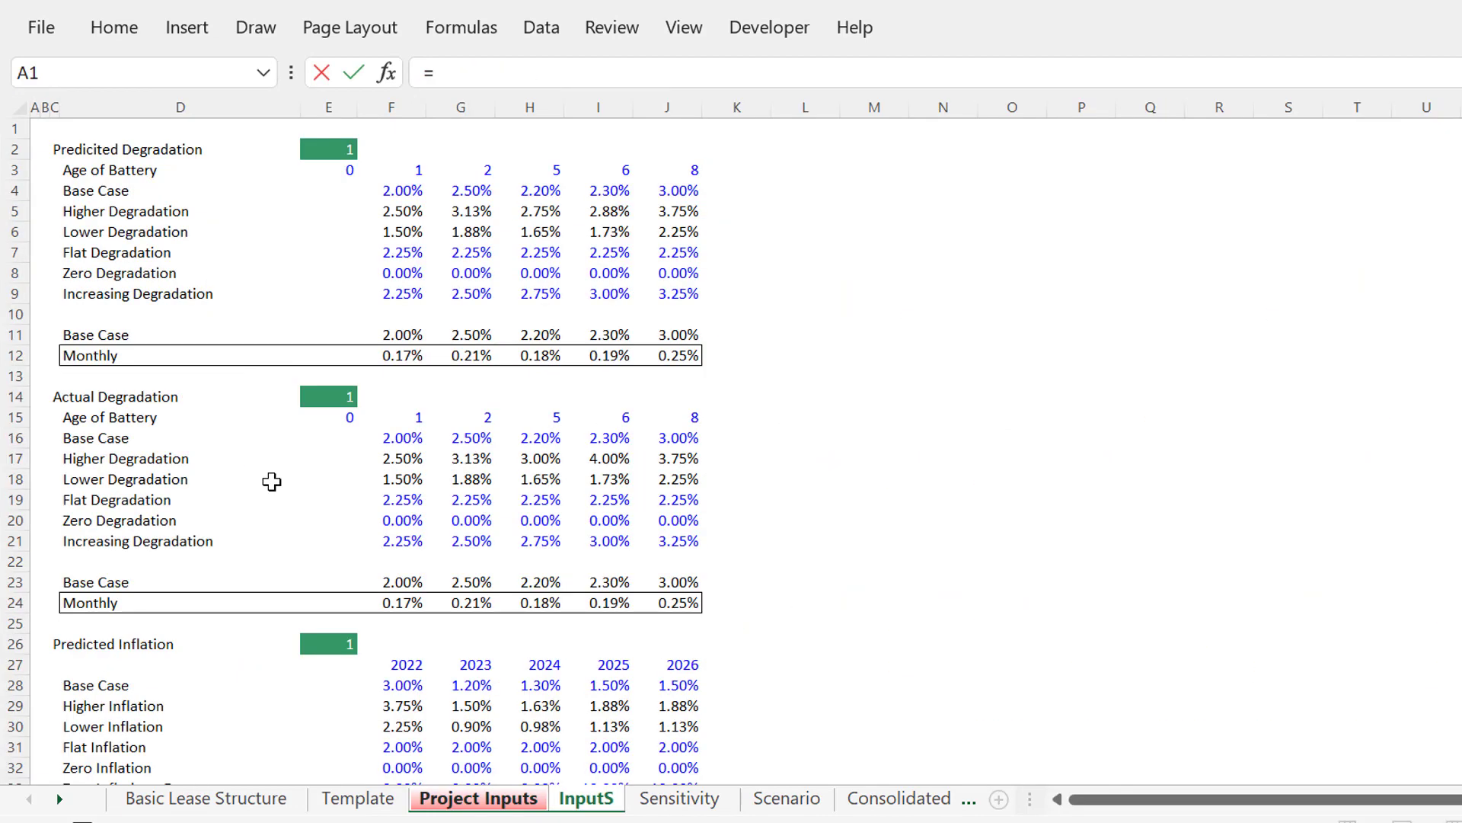
key(ctrl+Page_Down)
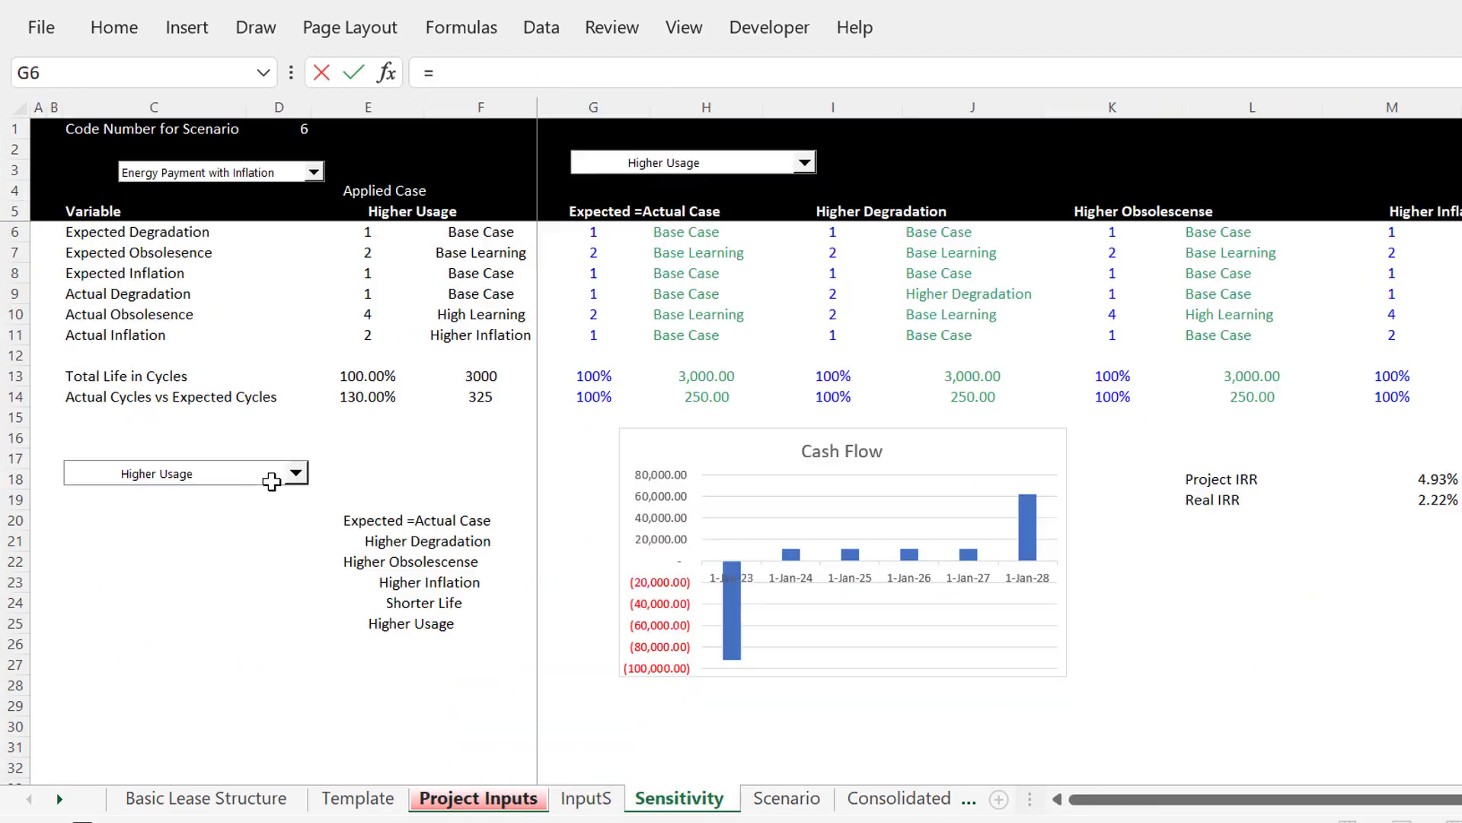
click(346, 388)
key(Return)
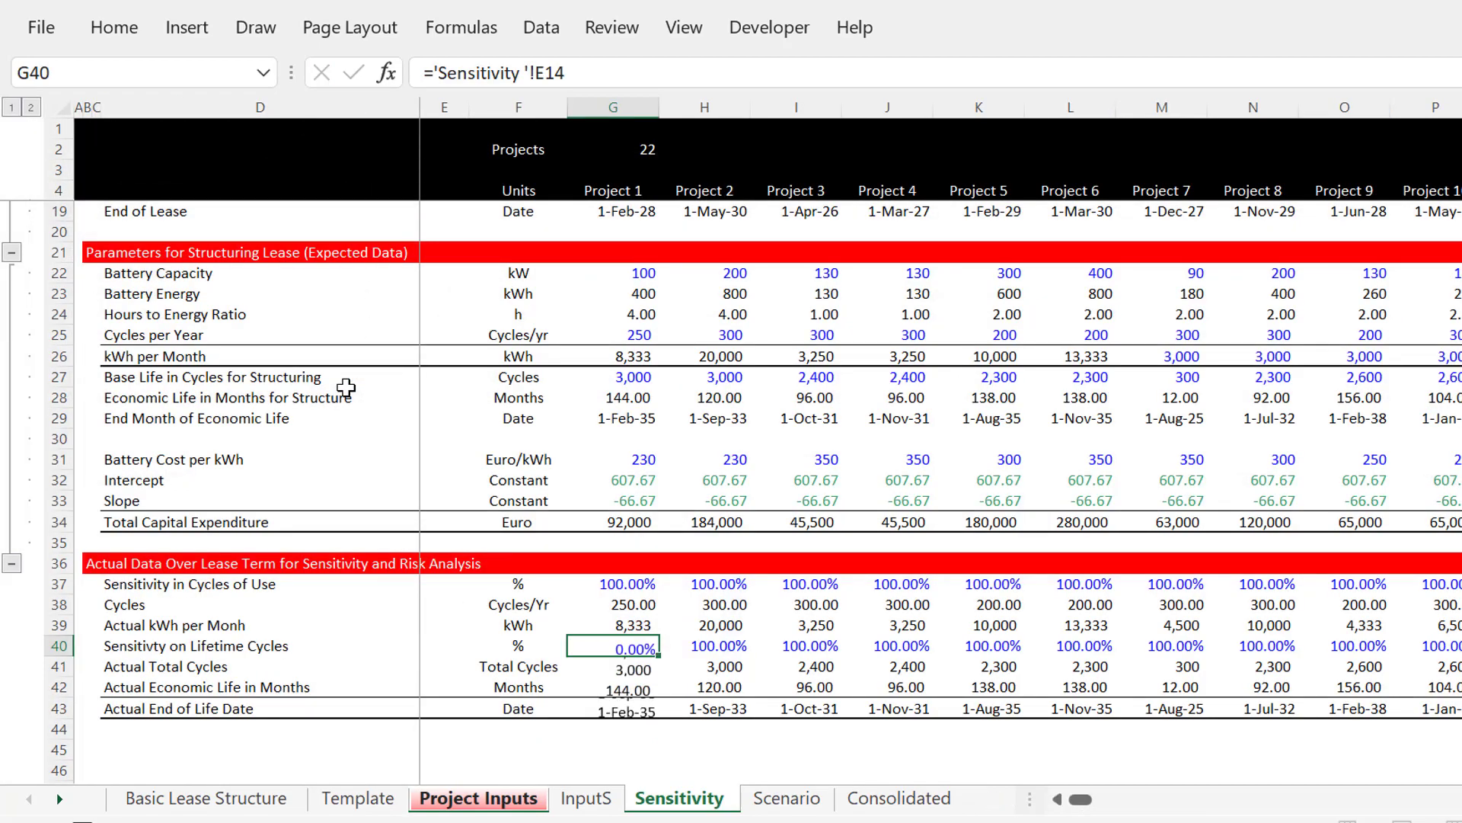
Set Project 2's Sensitivity on Lifetime Cycles in H40 to =G40 and fill the formula across the remaining projects
key(Right)
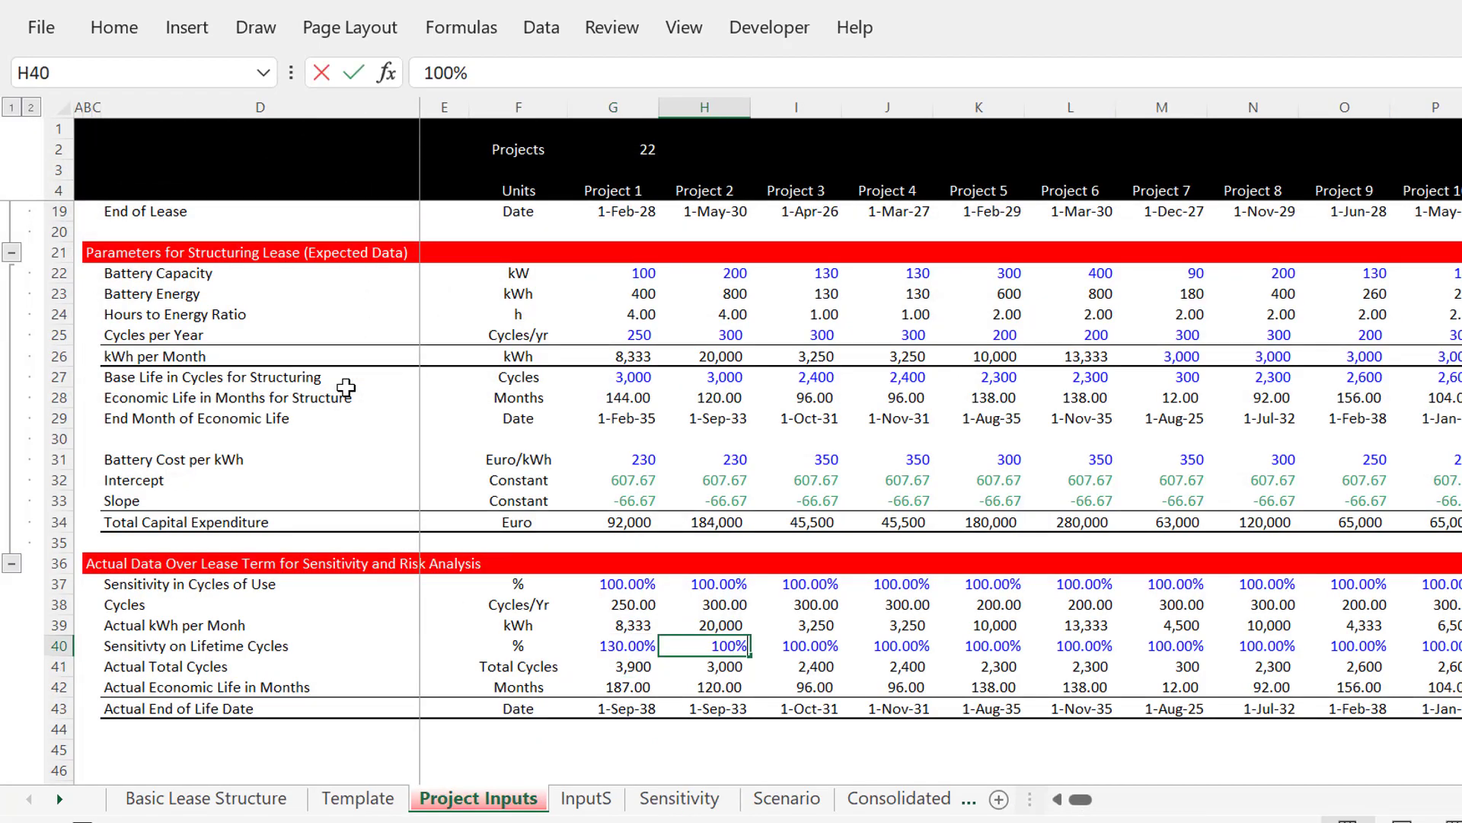
text(=)
key(Left)
key(Left)
key(Right)
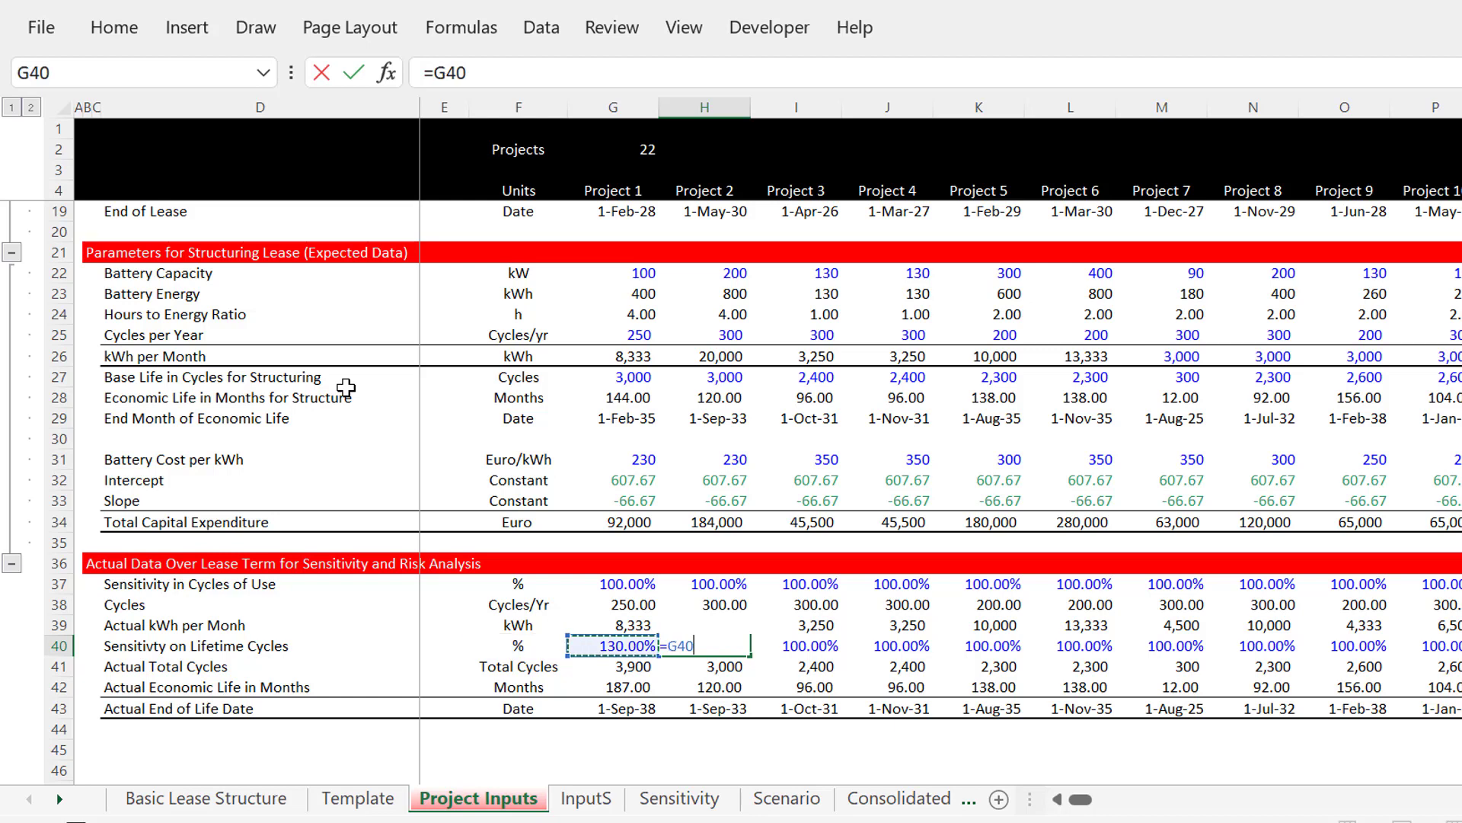
key(Return)
key(Up)
key(ctrl+shift+Right)
key(ctrl+r)
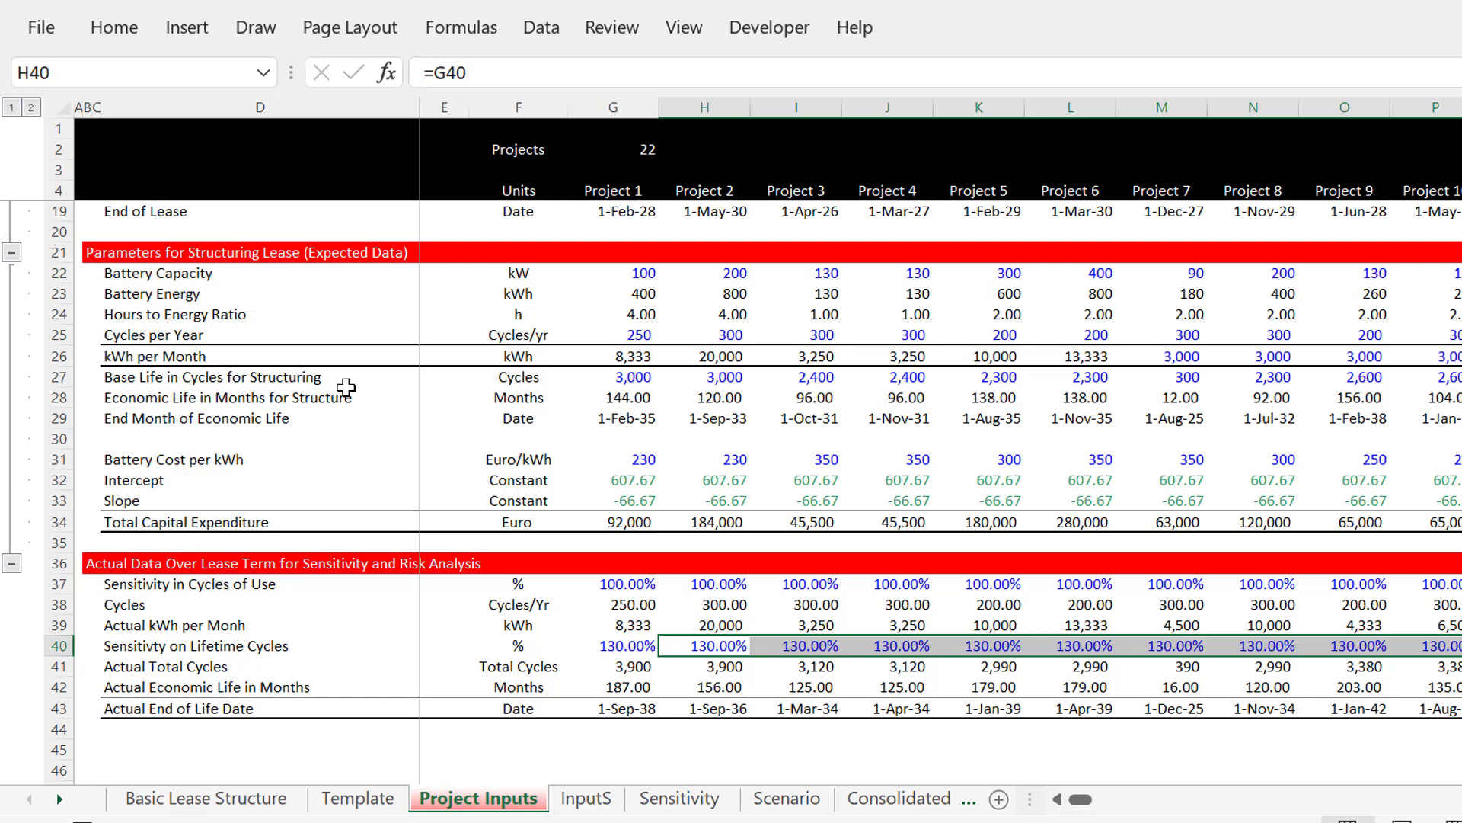
key(Left)
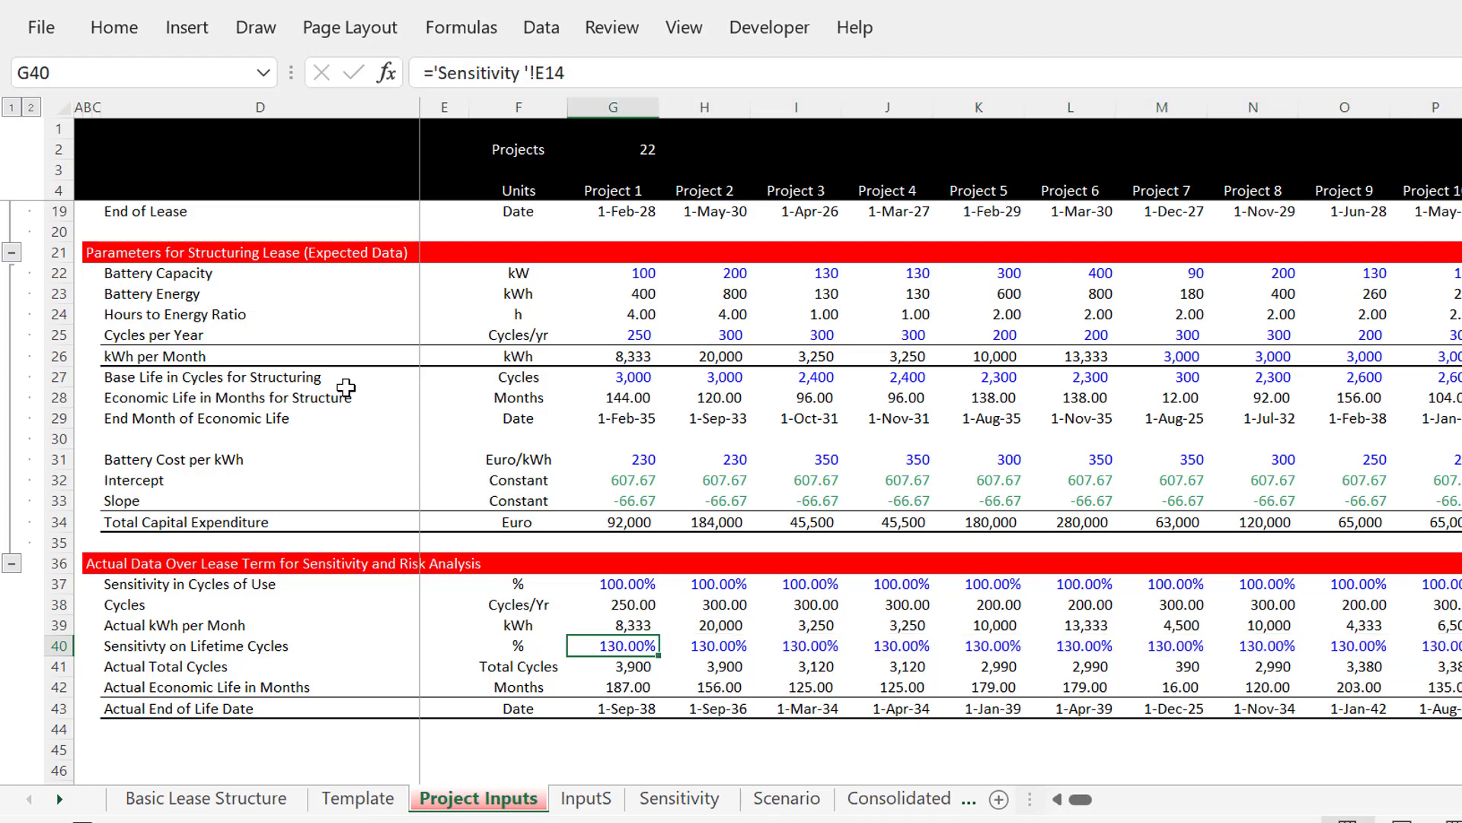
Copy the scenario drop-down from below the variables table on the Sensitivity sheet and paste it at M4 on the InputS sheet
key(ctrl+Page_Down)
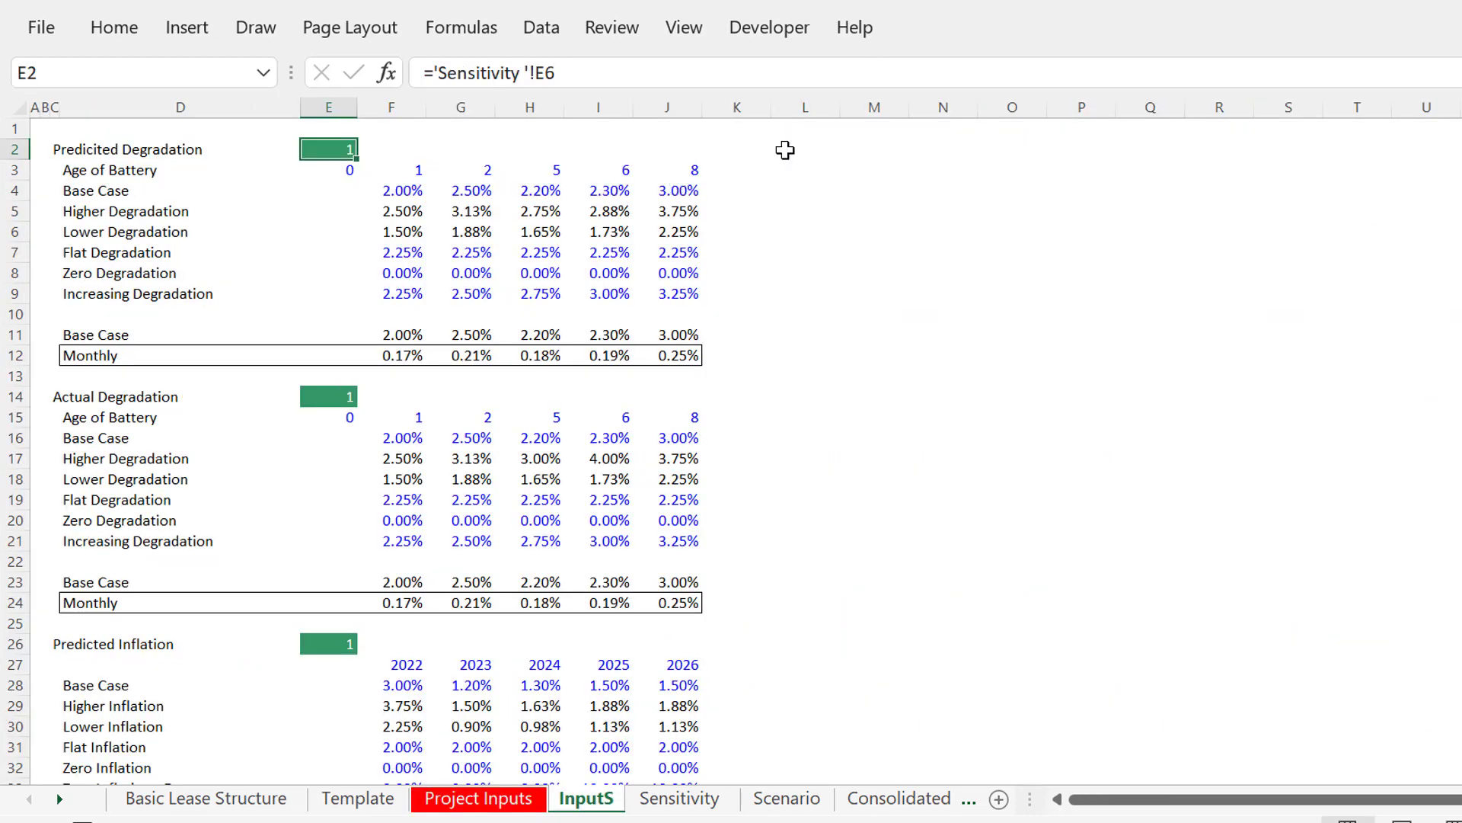
click(864, 167)
key(ctrl+Page_Up)
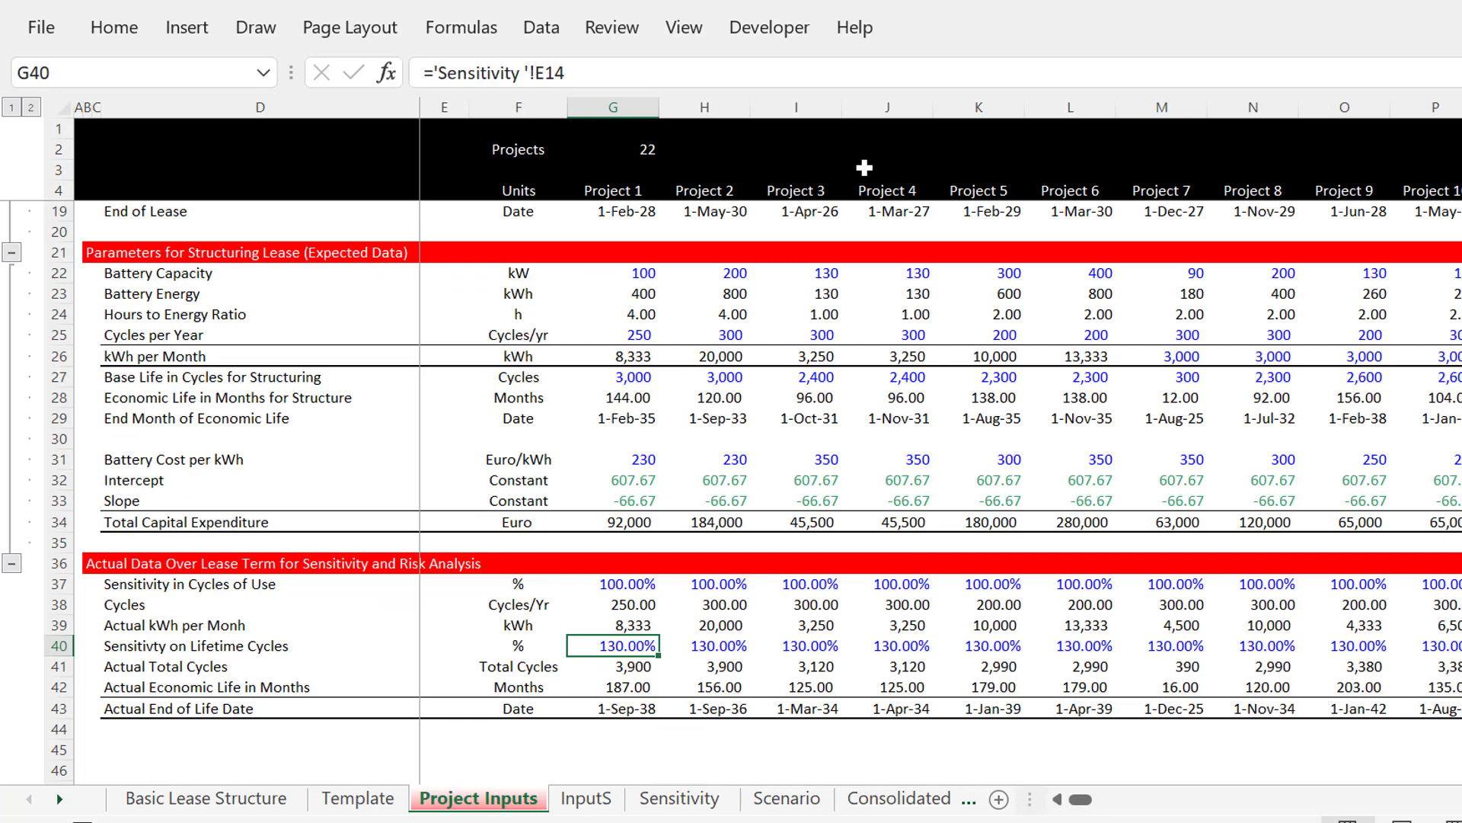
key(ctrl+Page_Down)
key(ctrl+Page_Down)
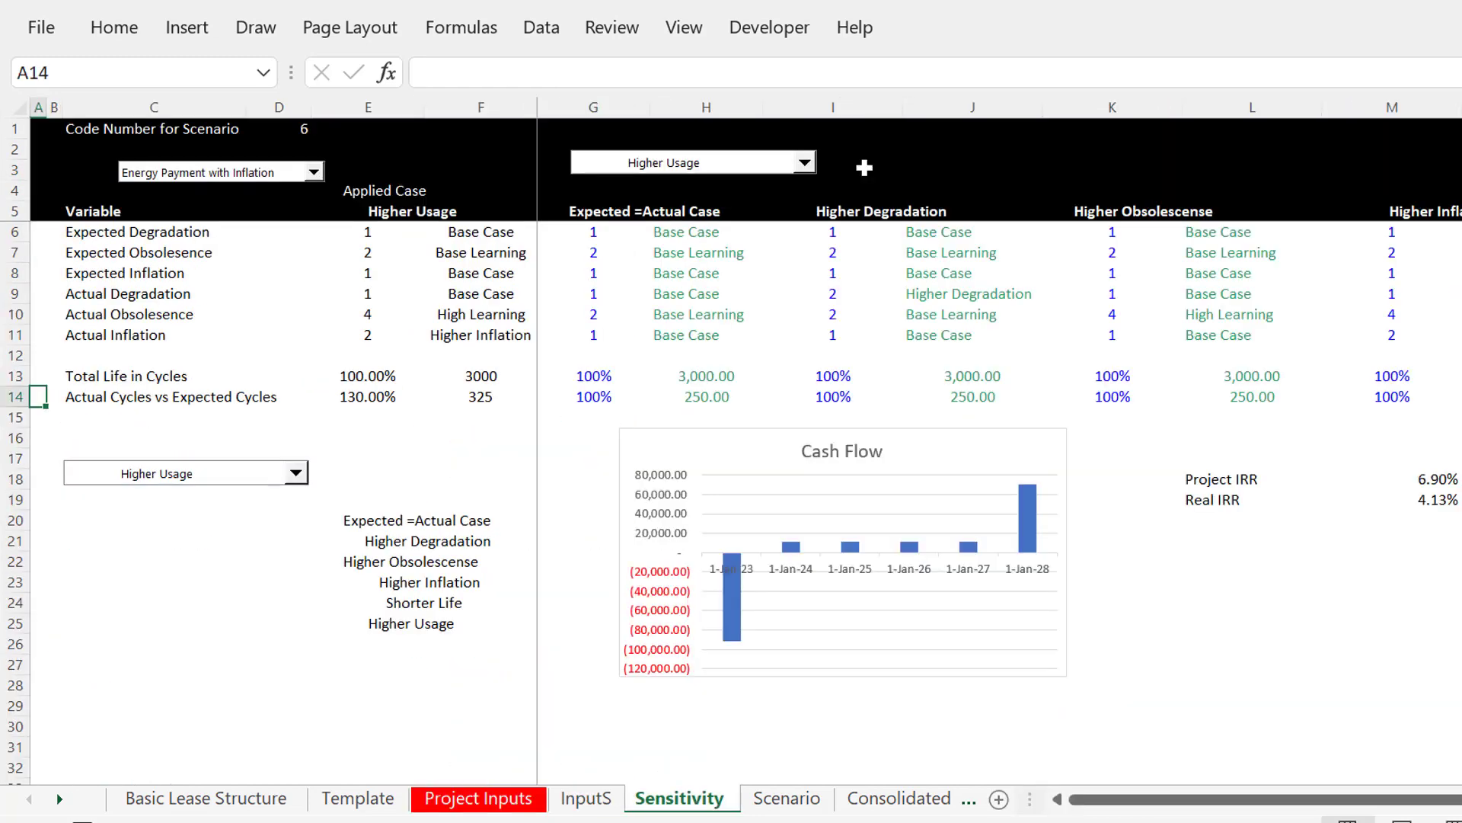
right_click(174, 480)
click(216, 537)
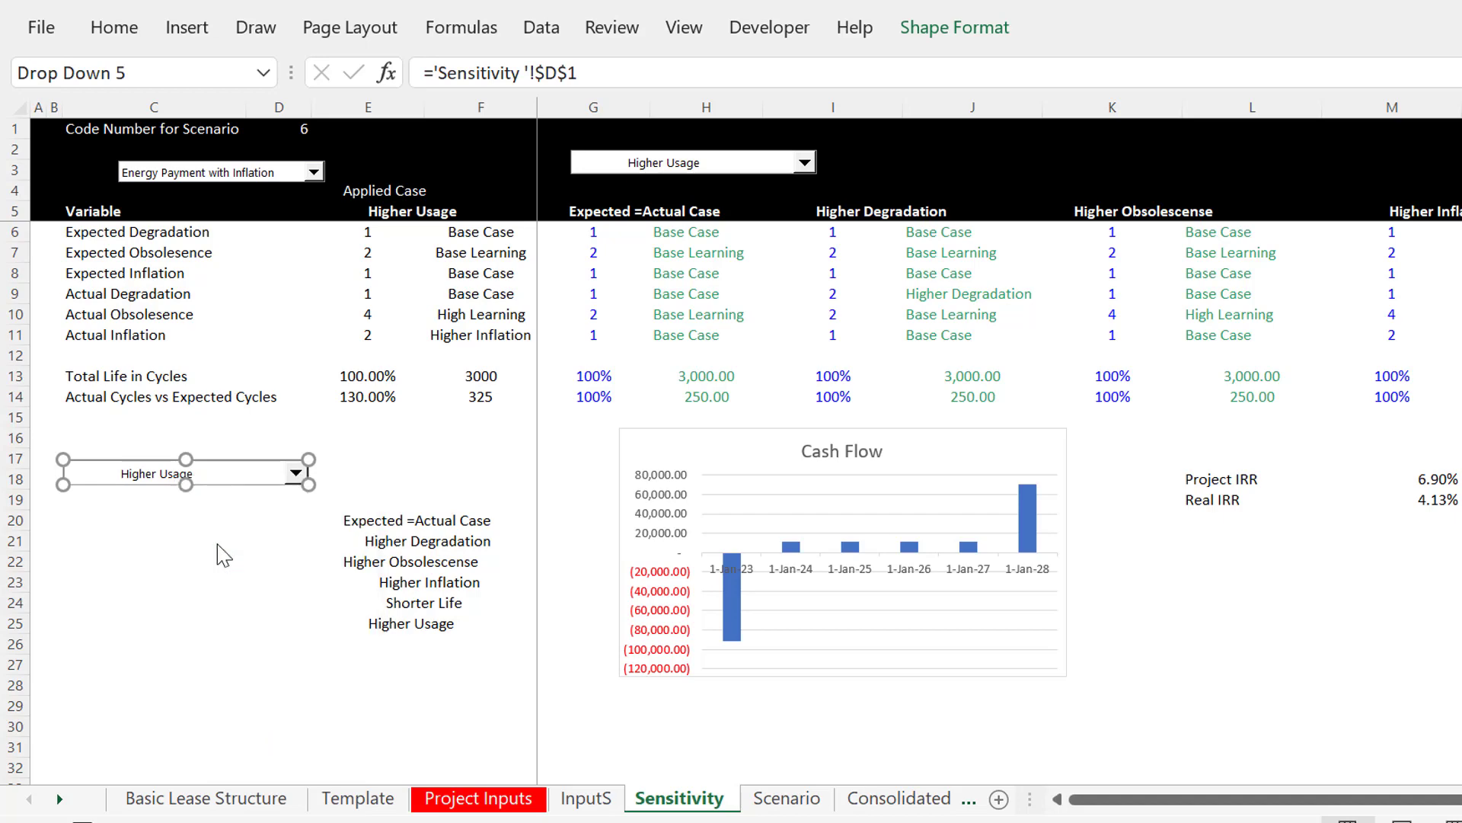
key(ctrl+Page_Up)
click(867, 191)
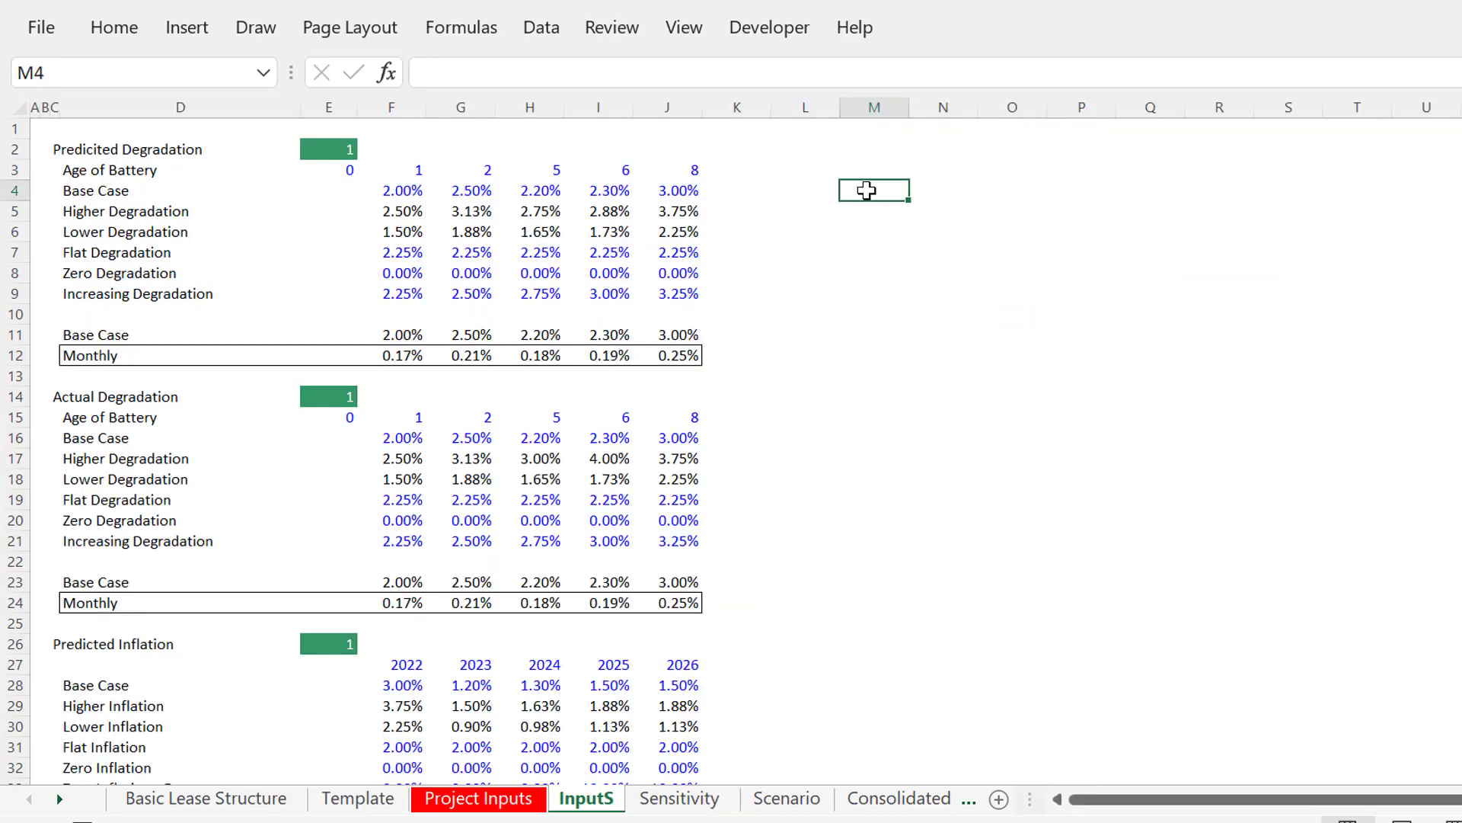
key(ctrl+v)
click(1002, 296)
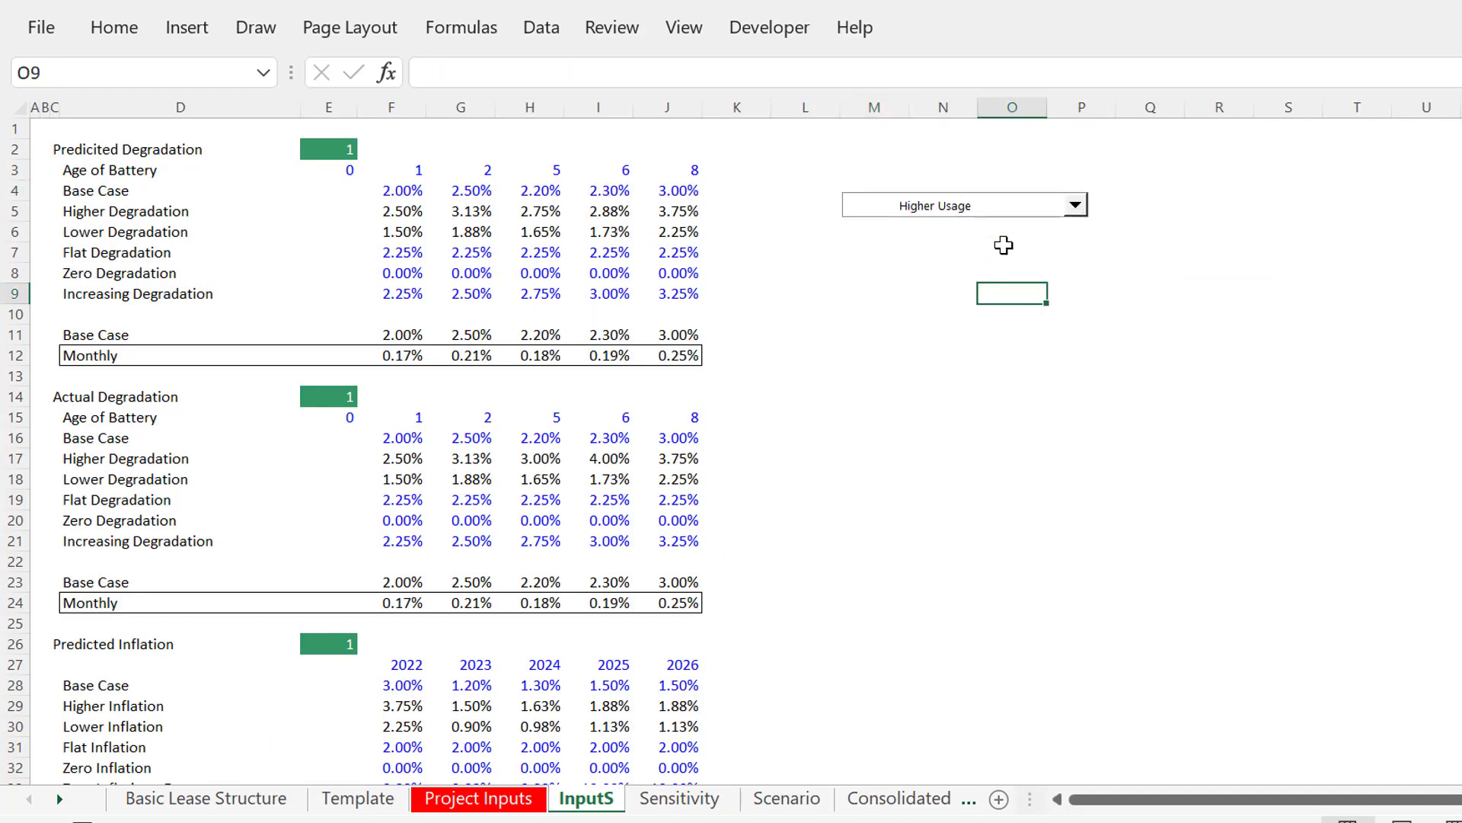
Test the pasted scenario drop-down by choosing Expected =Actual Case and then Higher Degradation
click(1029, 214)
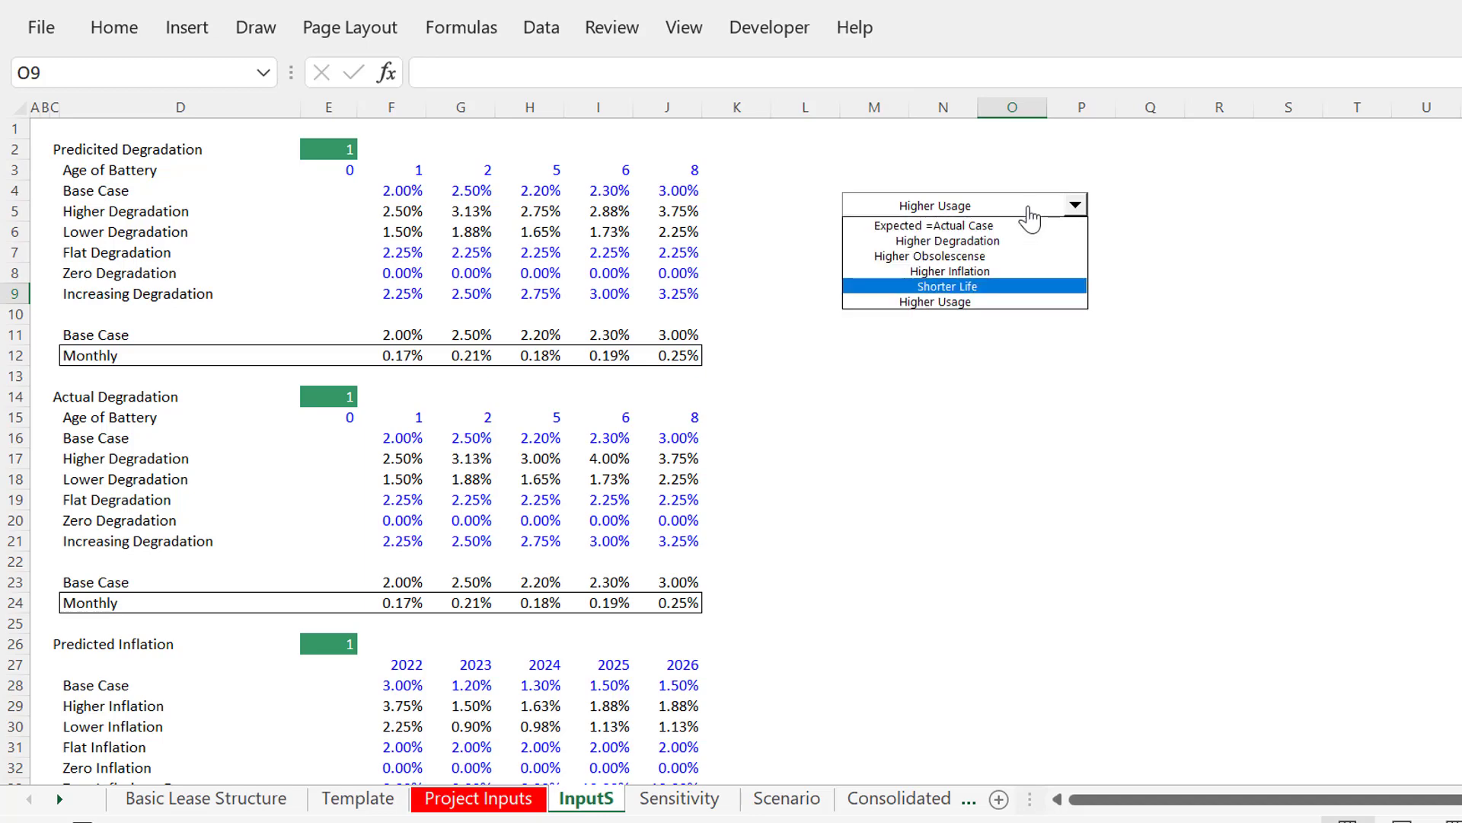
click(1030, 221)
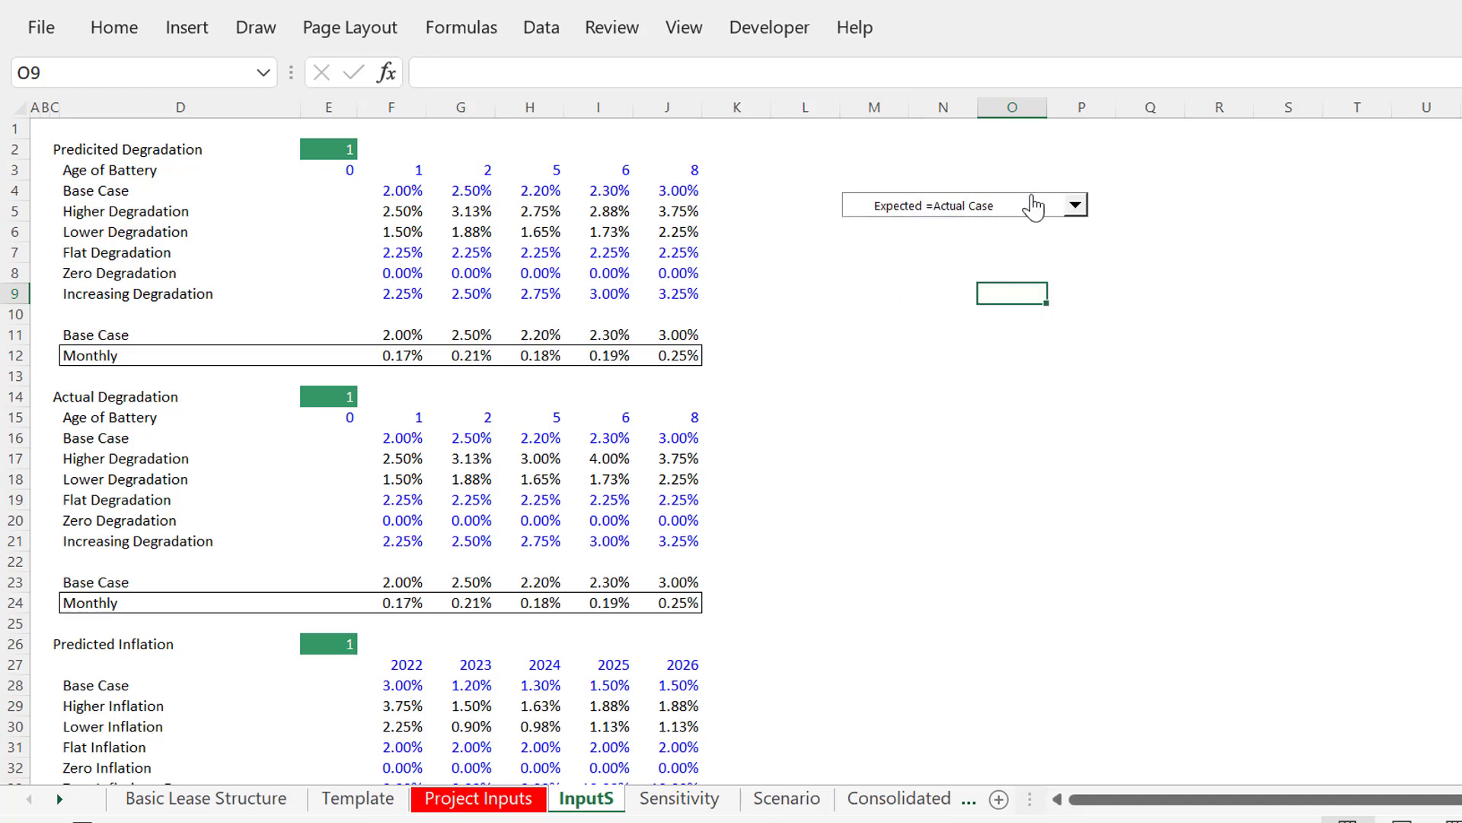
click(1033, 205)
key(Down)
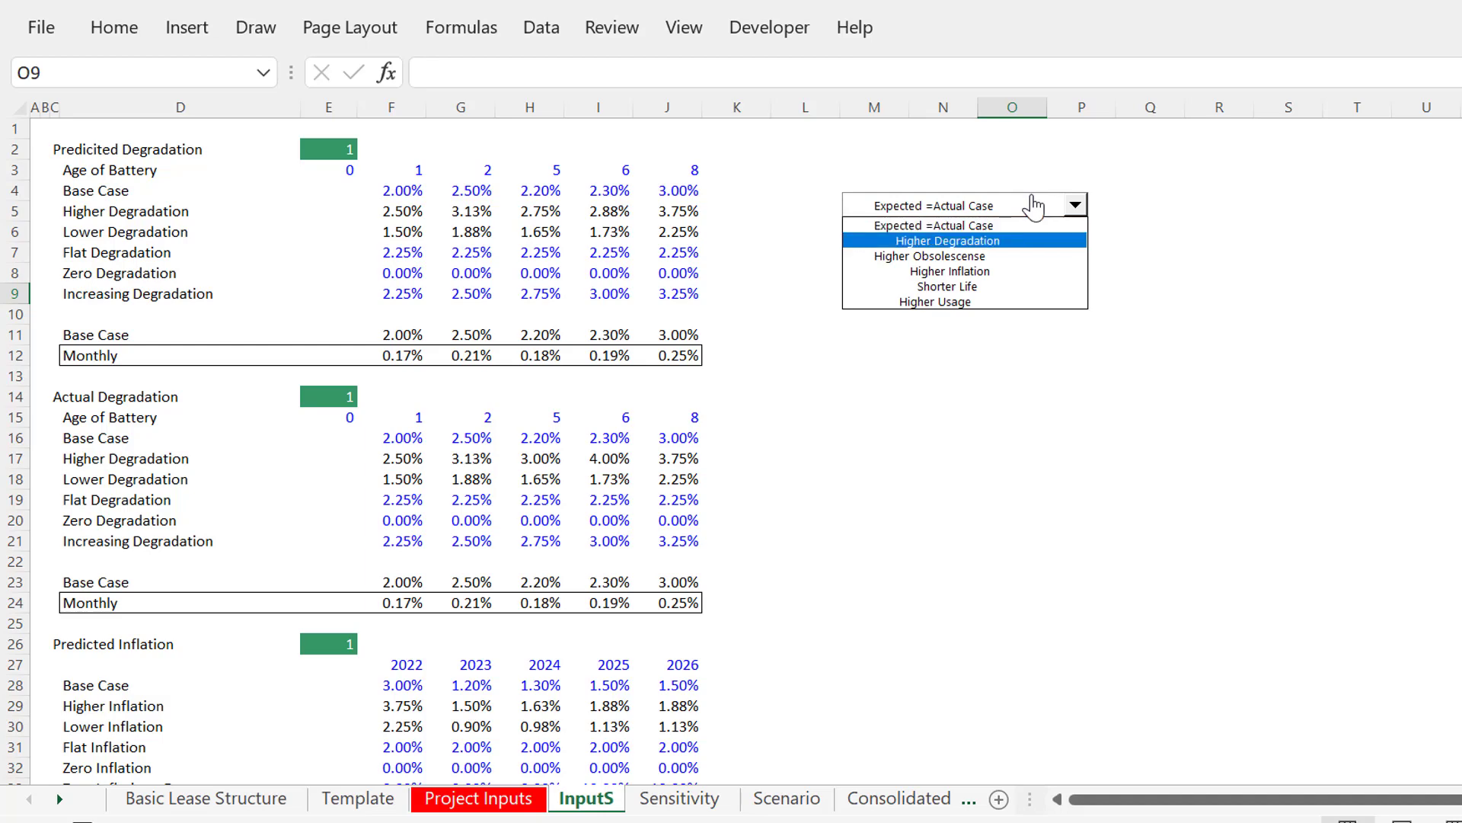
key(Down)
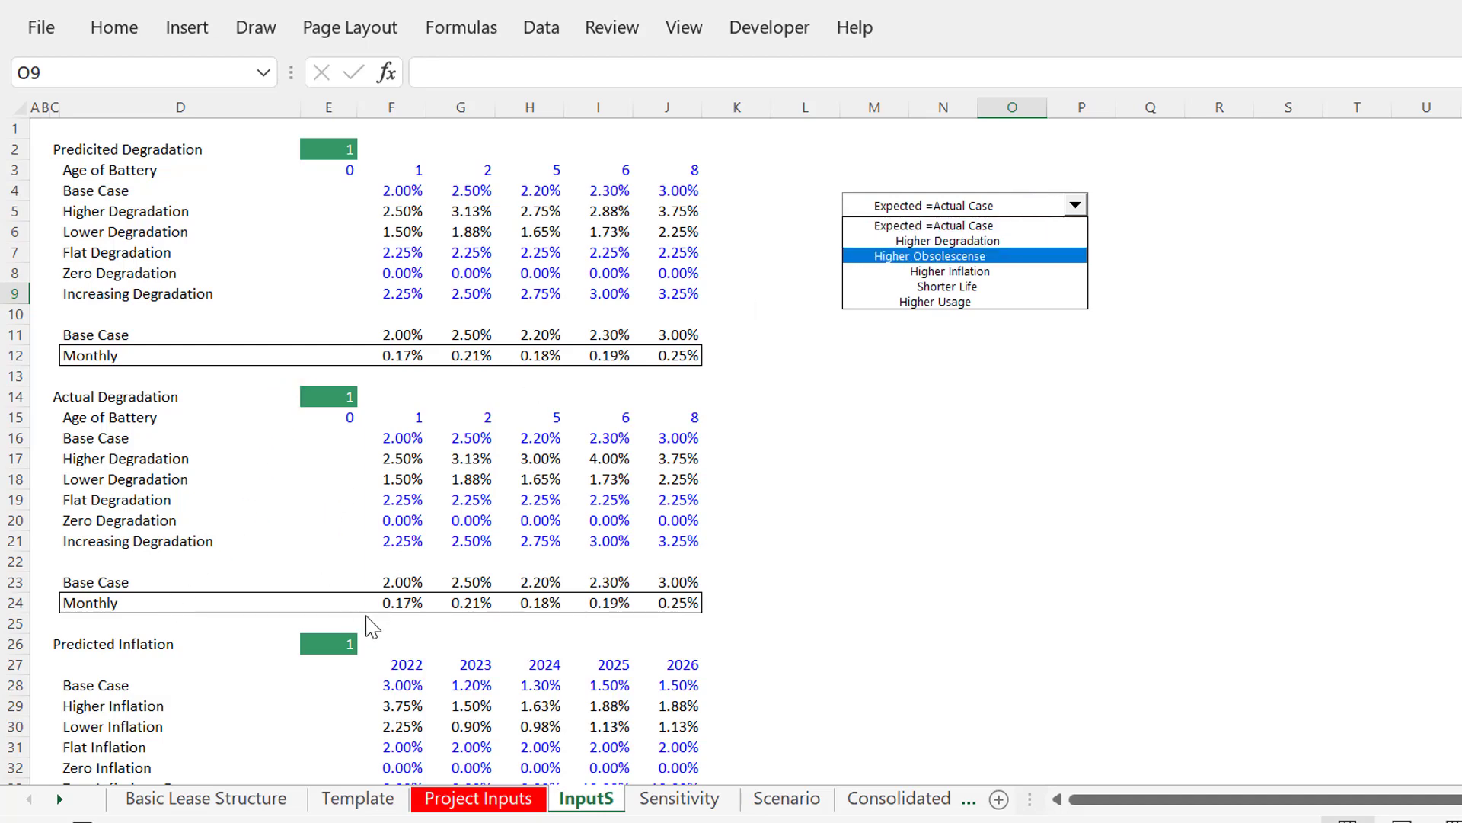
key(Up)
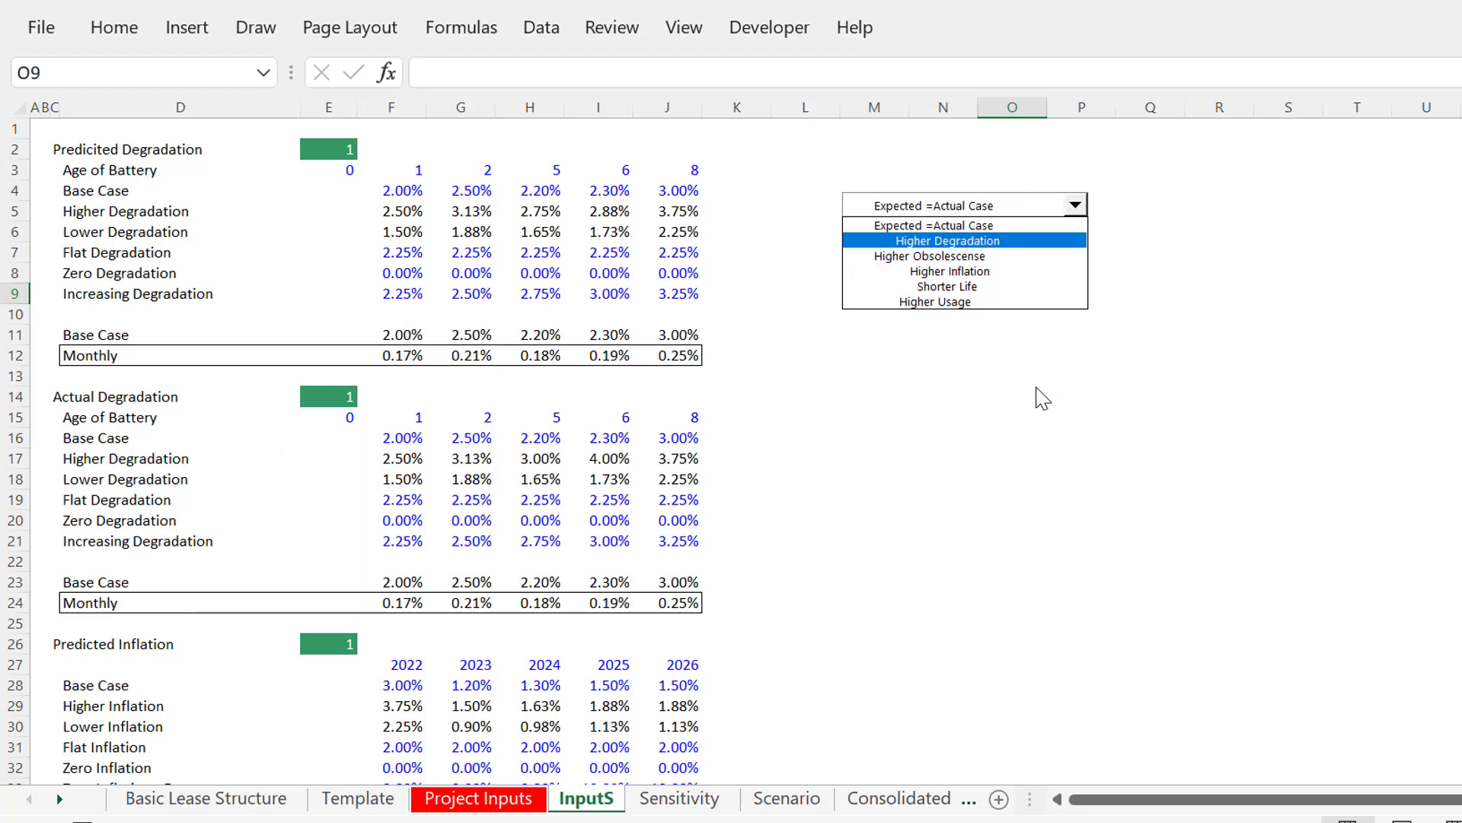
key(Return)
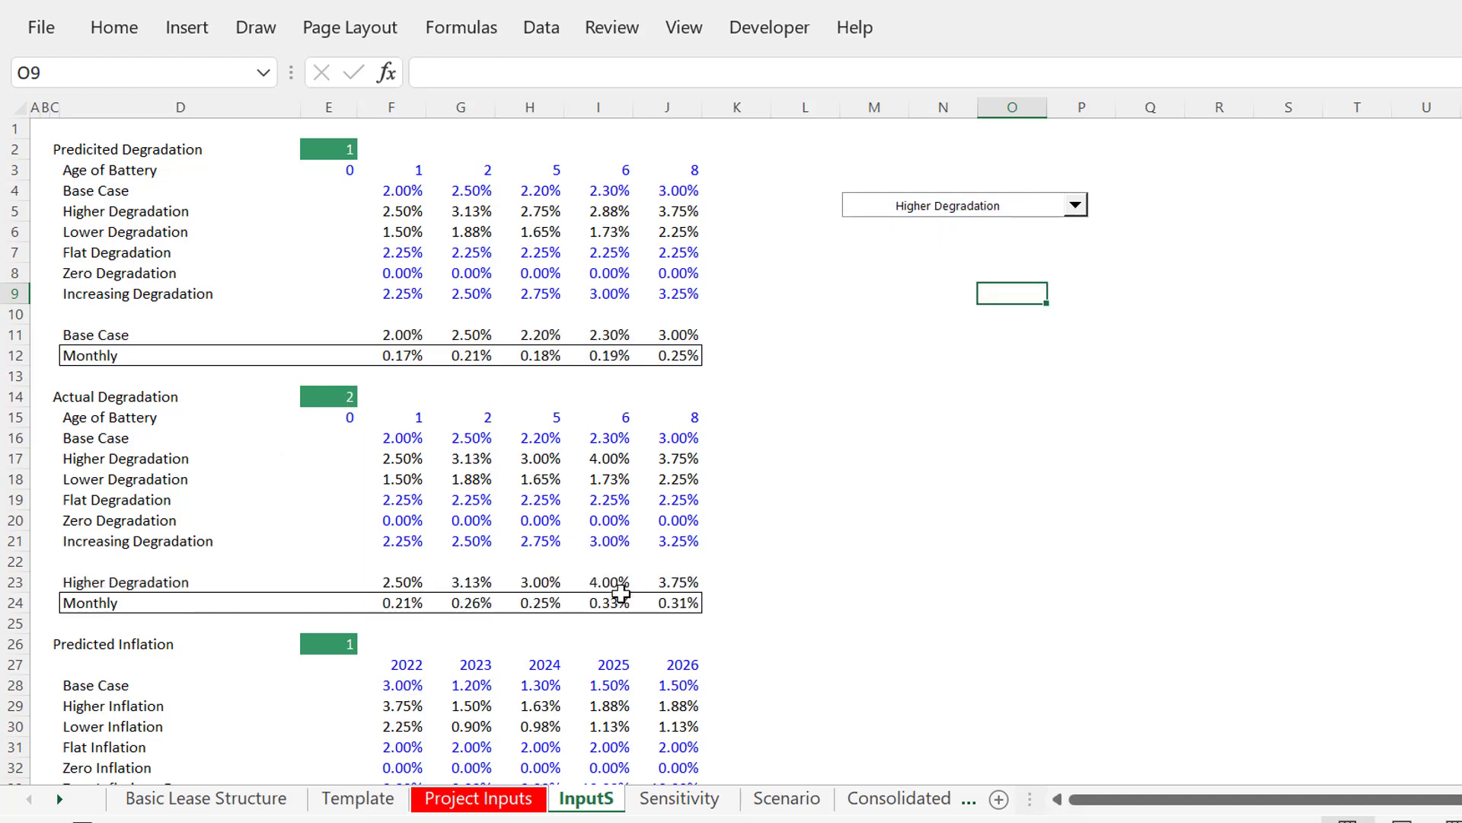
Switch the scenario drop-down on InputS to Higher Obsolescense
click(1015, 212)
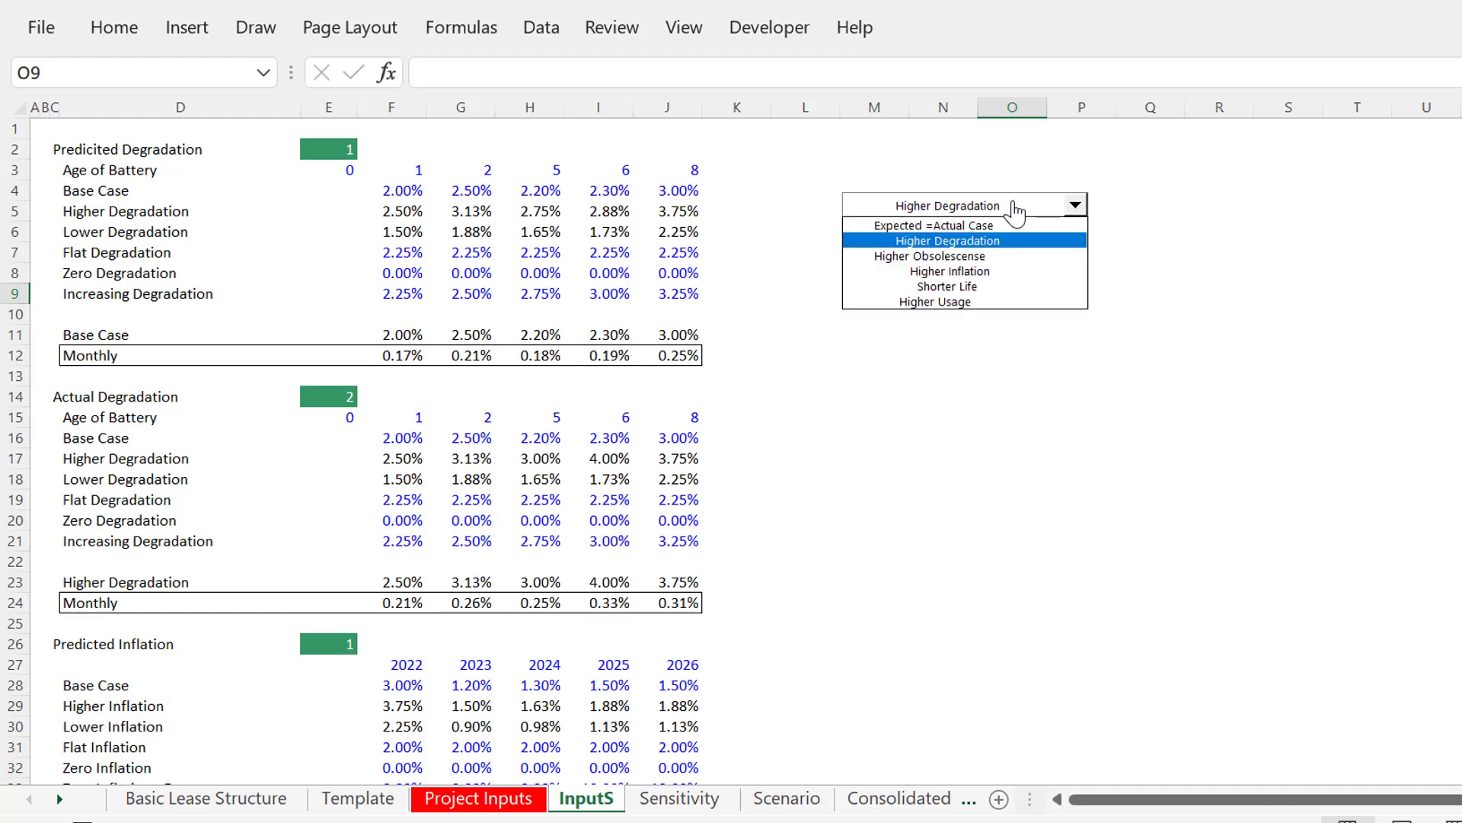
key(Down)
key(Down)
key(Up)
key(Return)
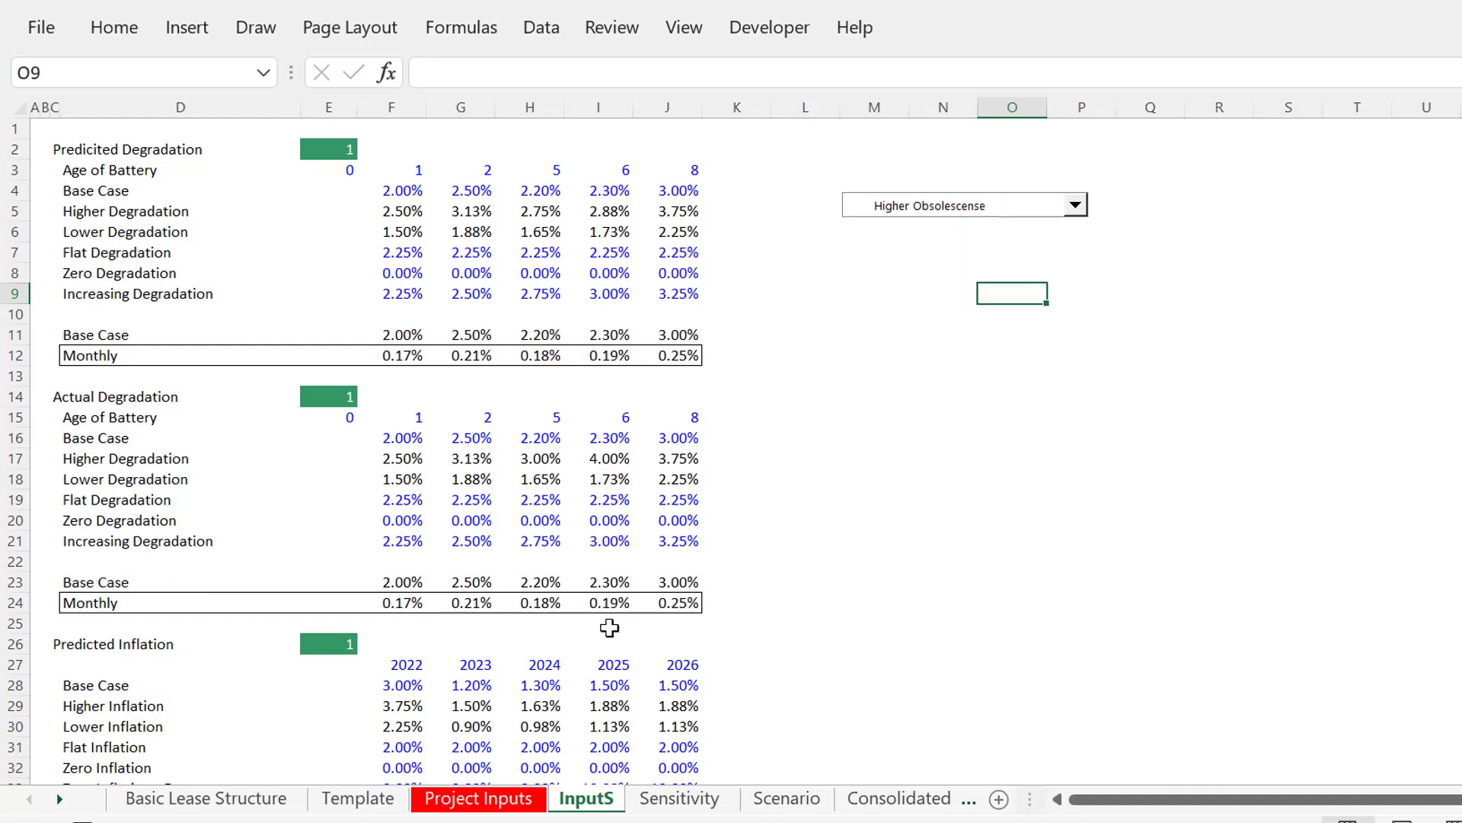
Set the scenario drop-down on InputS back to Expected =Actual Case
click(1022, 212)
key(Up)
key(Up)
key(Return)
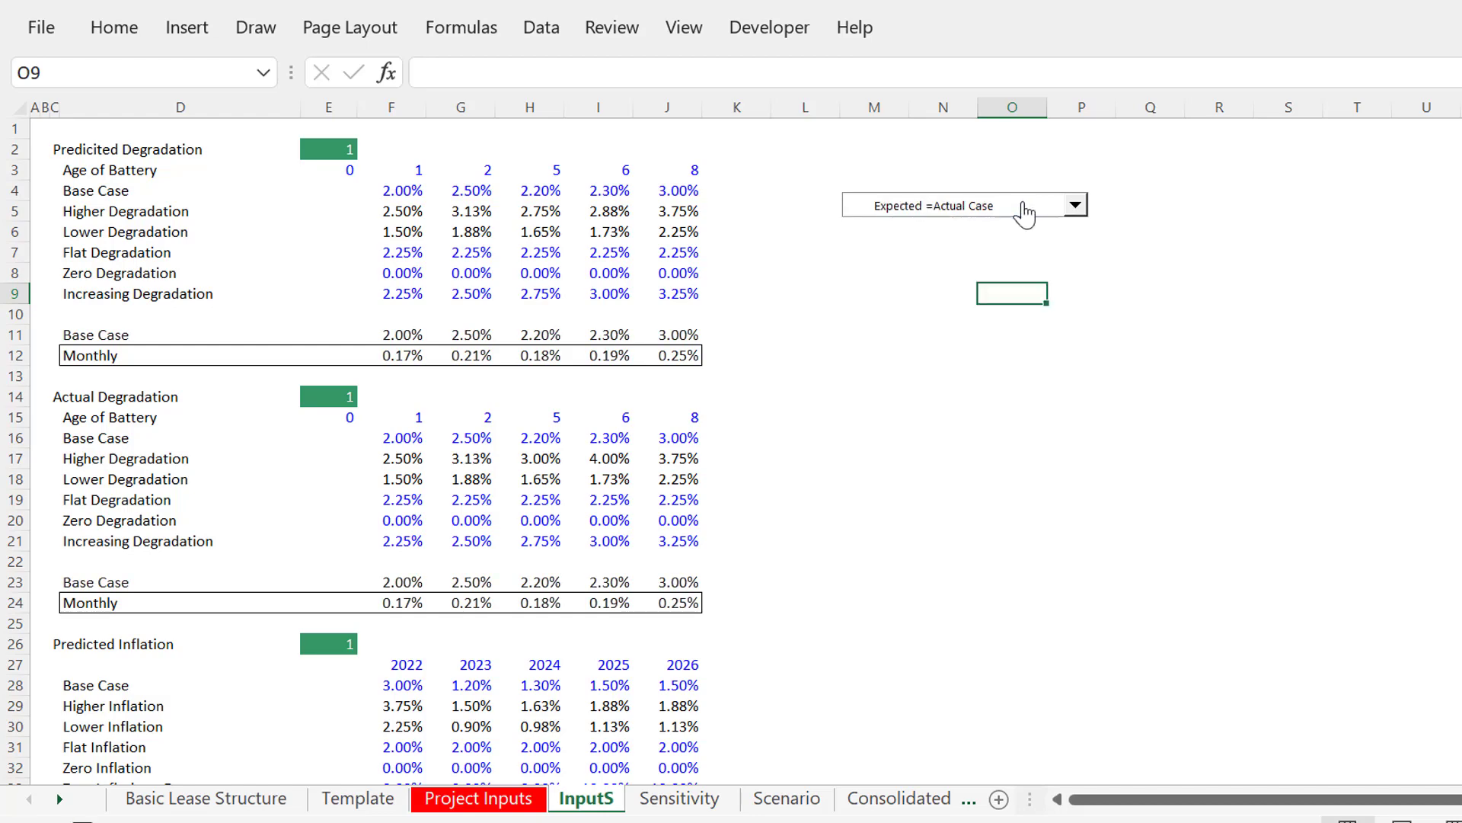
click(964, 432)
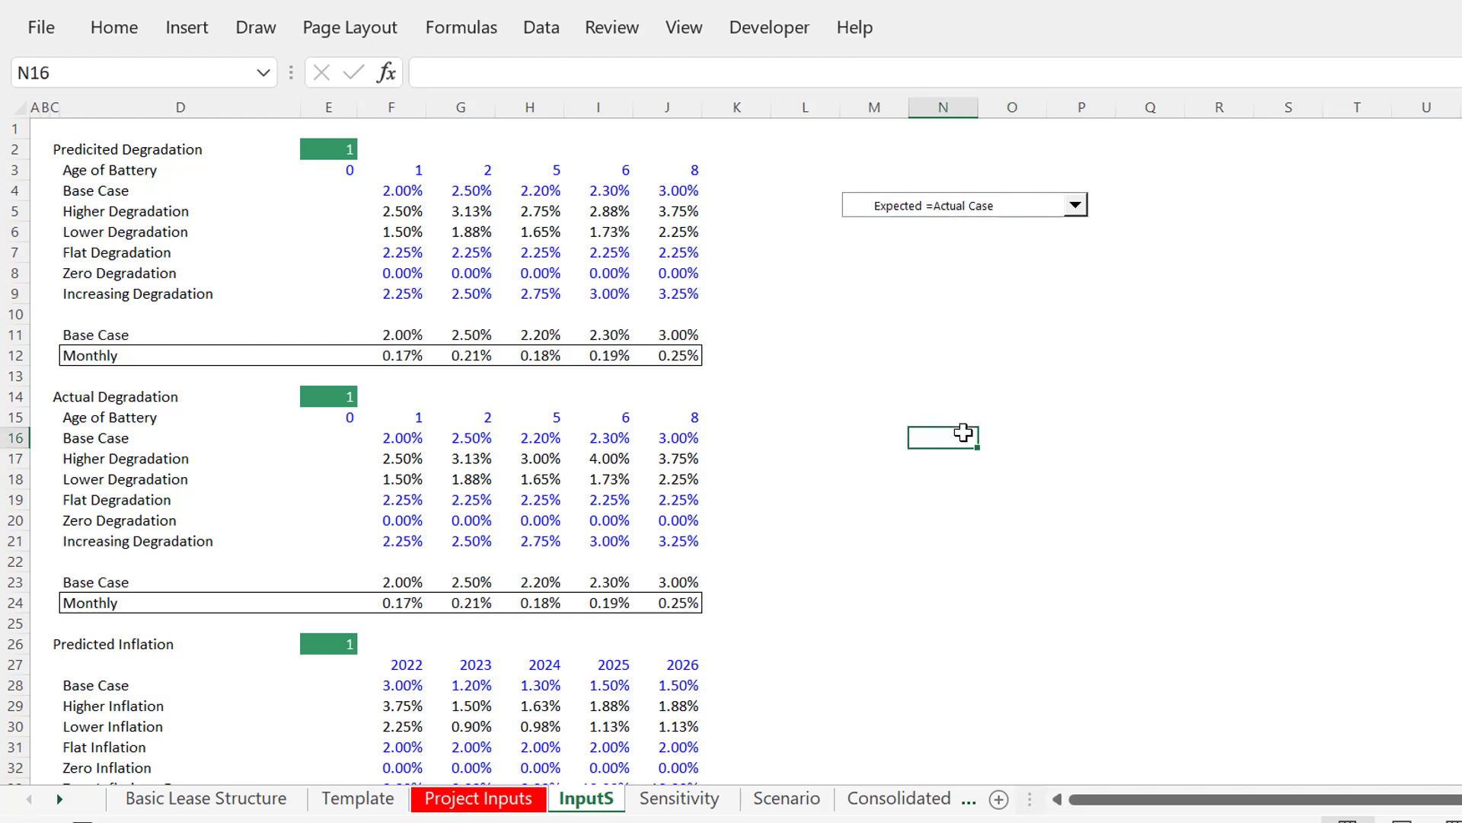
Copy the lease payment type drop-down from the Sensitivity sheet header and paste it beside the Lease Code list on InputS, around L78
key(Page_Down)
key(Page_Down)
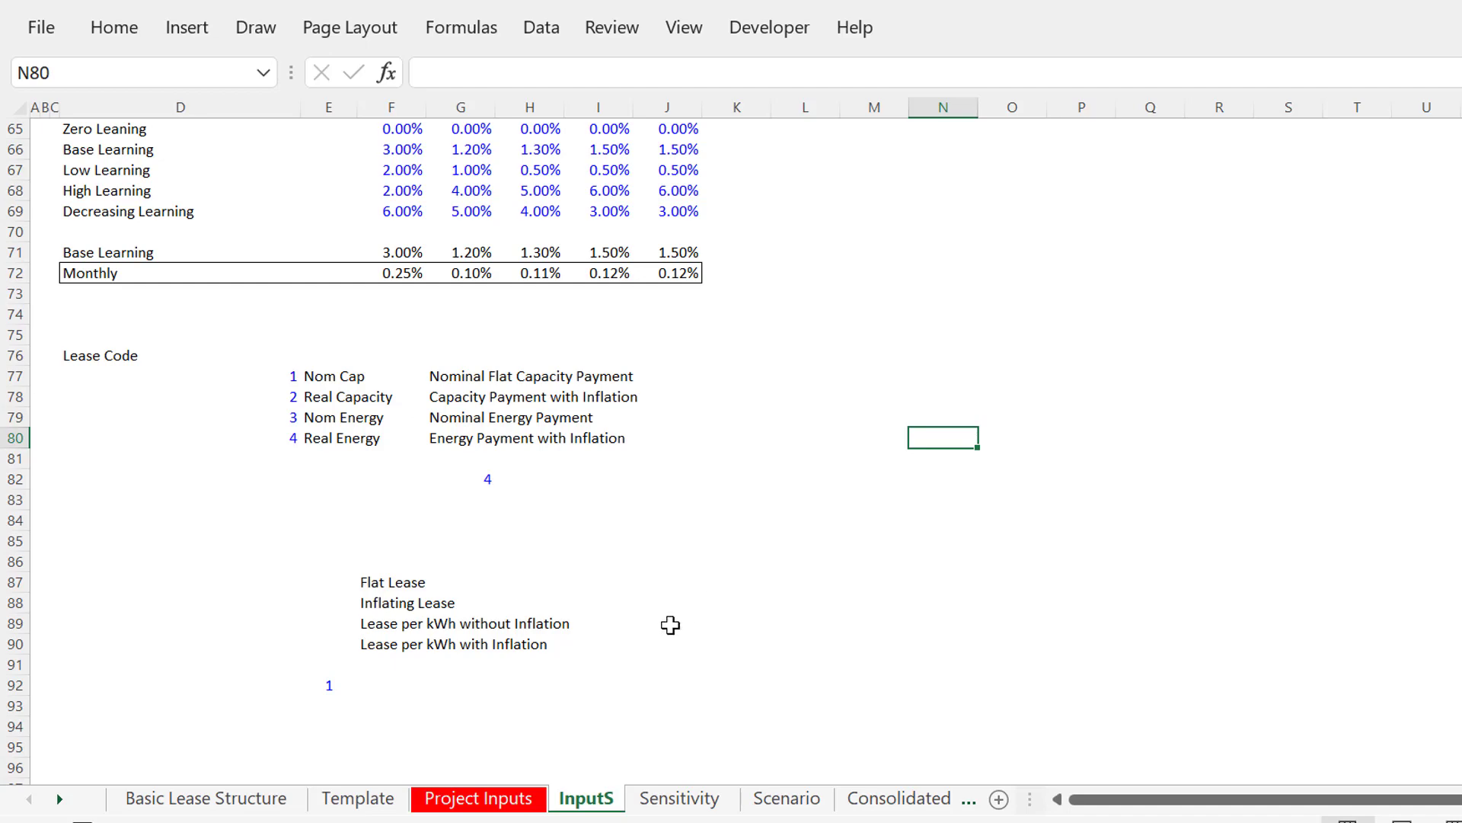
click(690, 798)
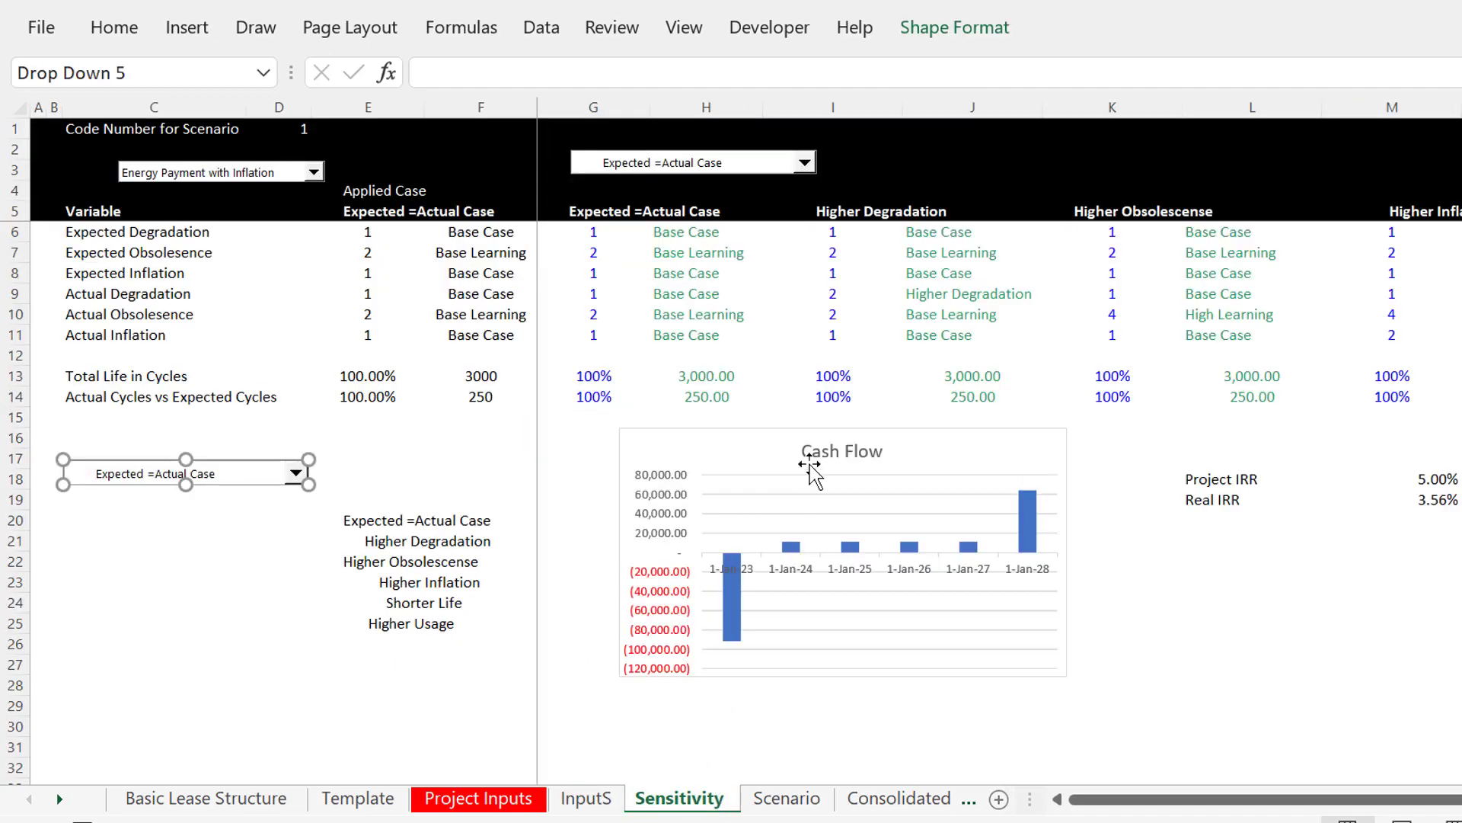
click(320, 669)
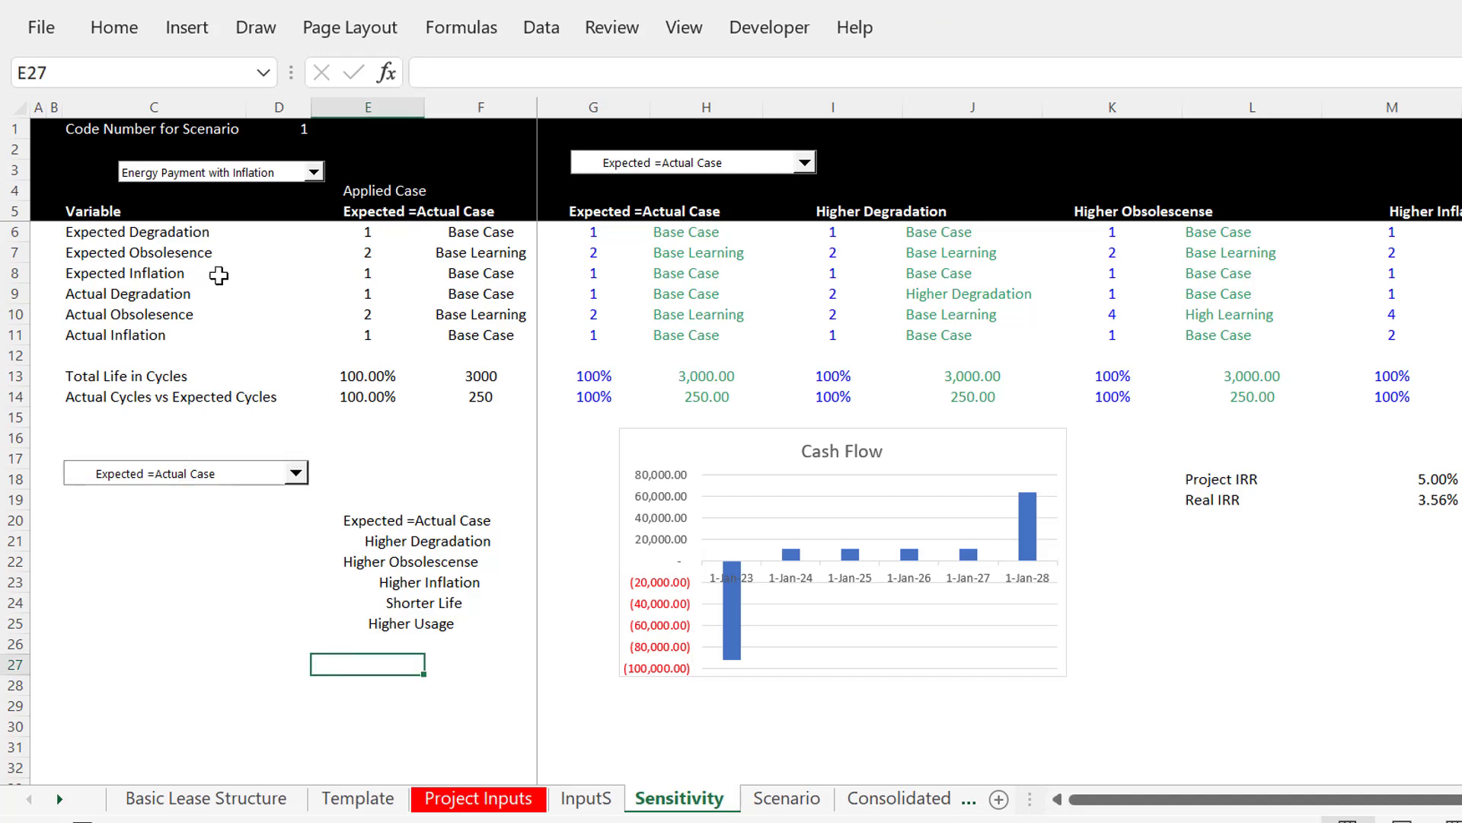
right_click(211, 179)
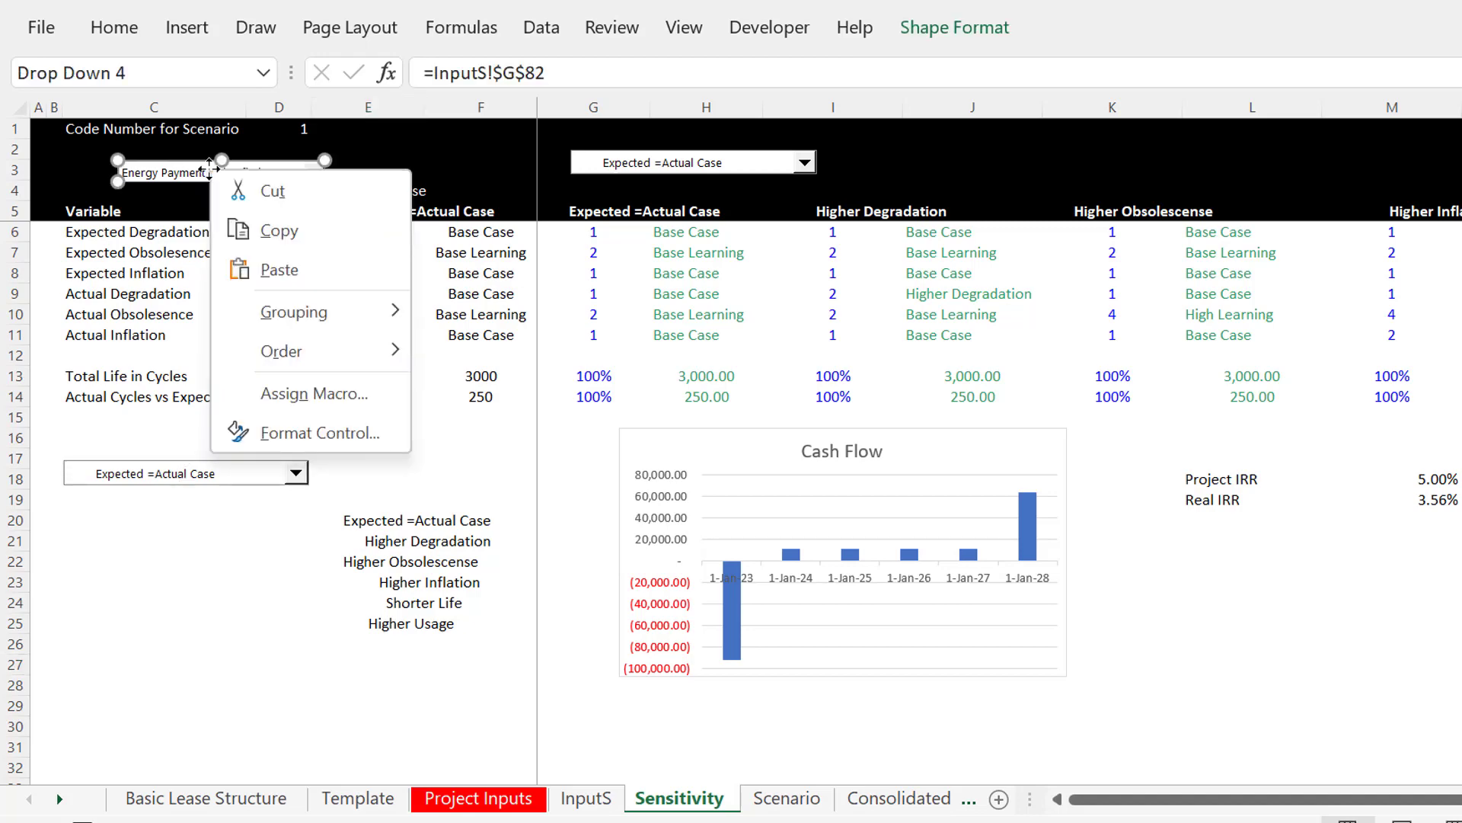
click(271, 230)
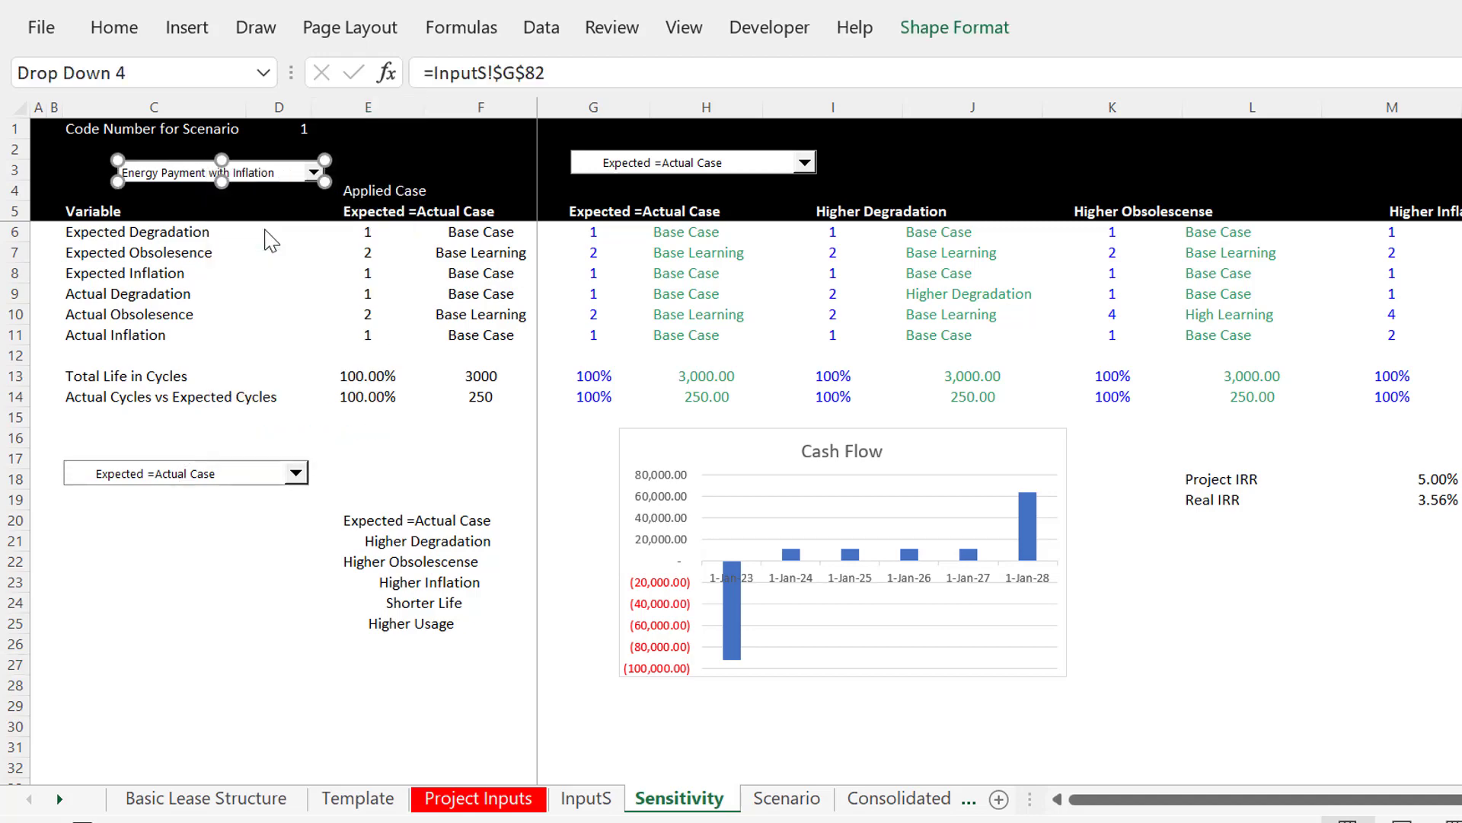
click(587, 799)
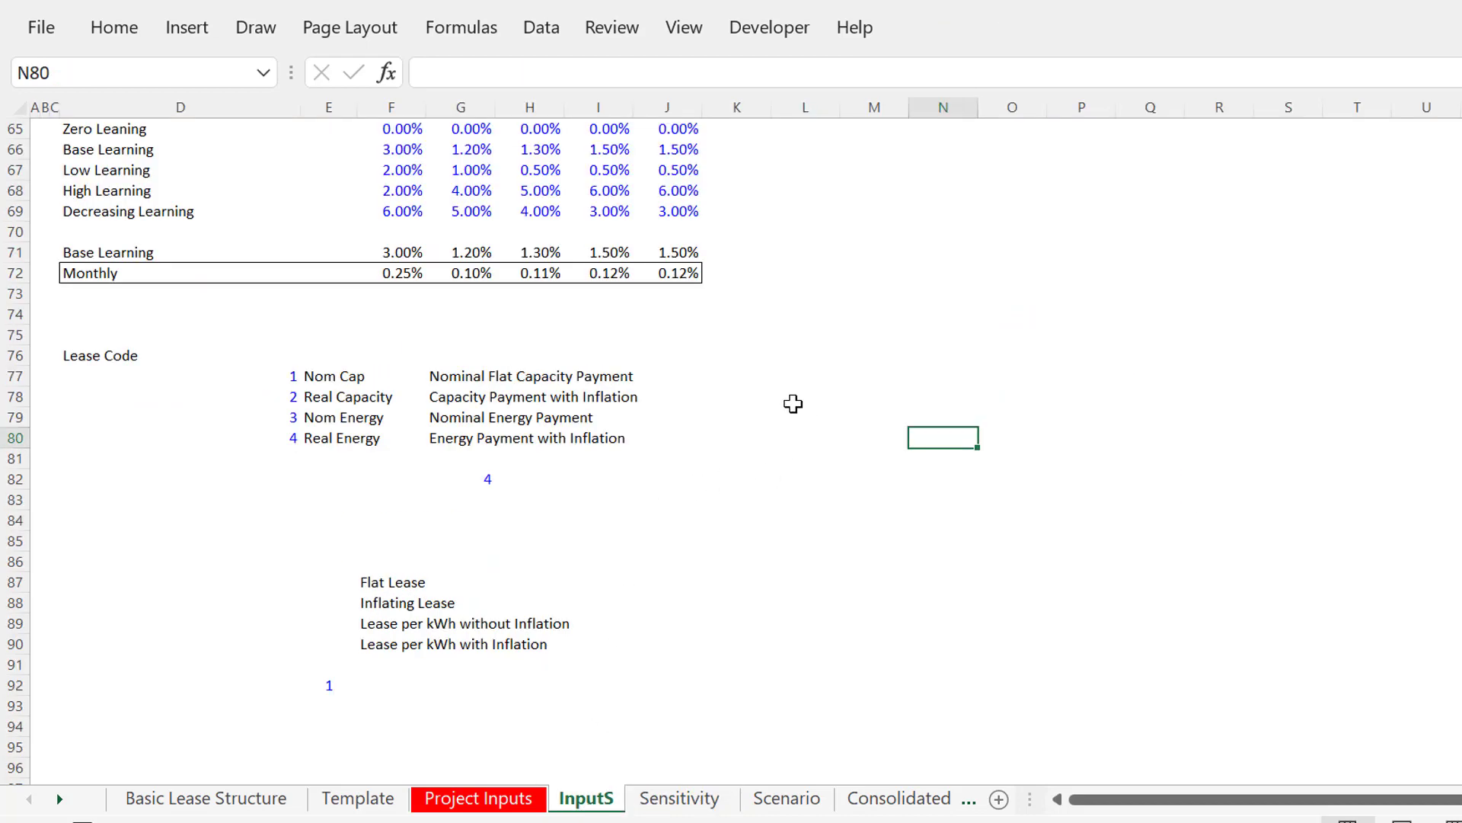
click(793, 402)
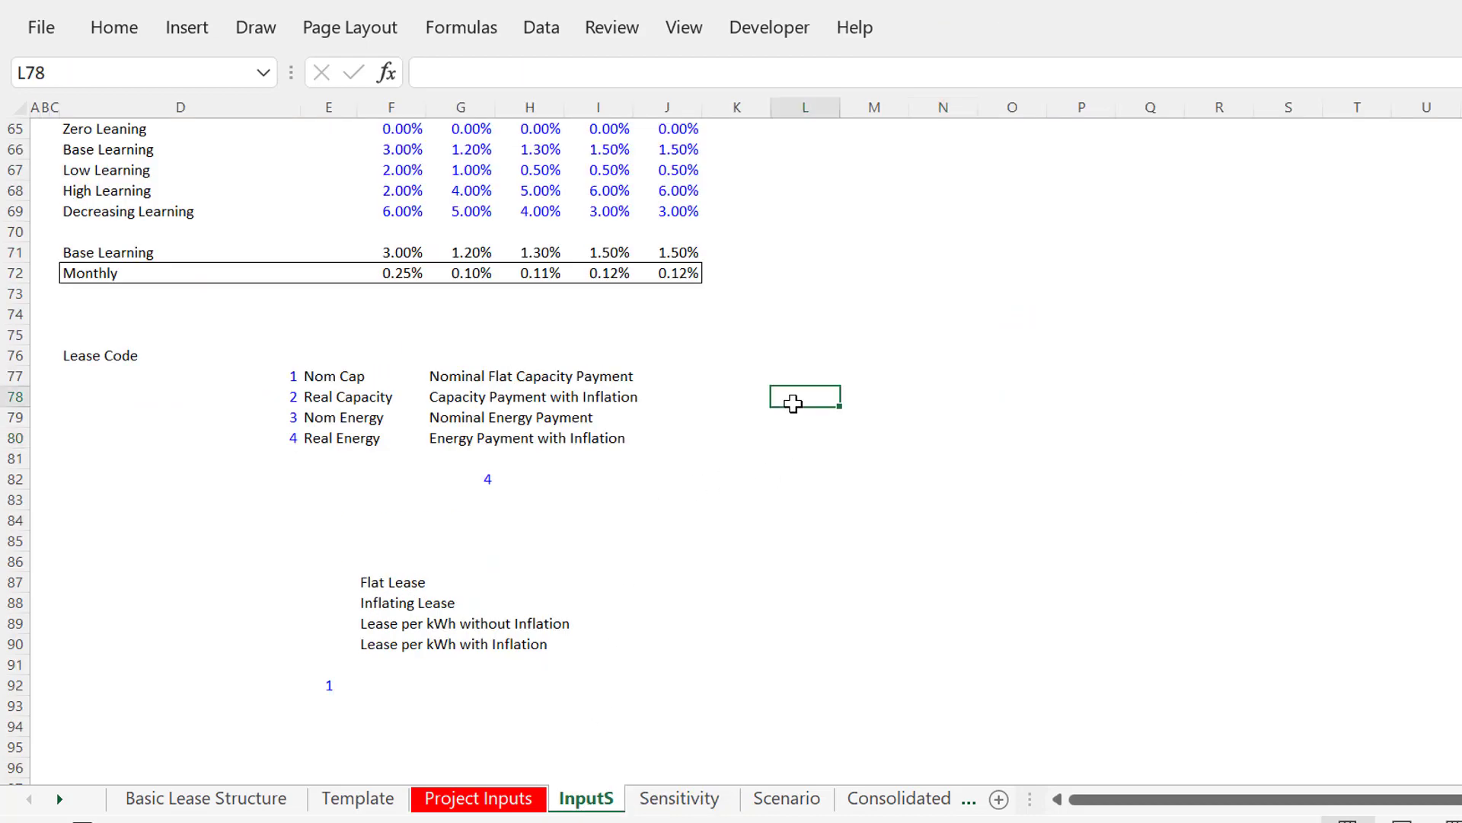
key(ctrl+v)
click(886, 496)
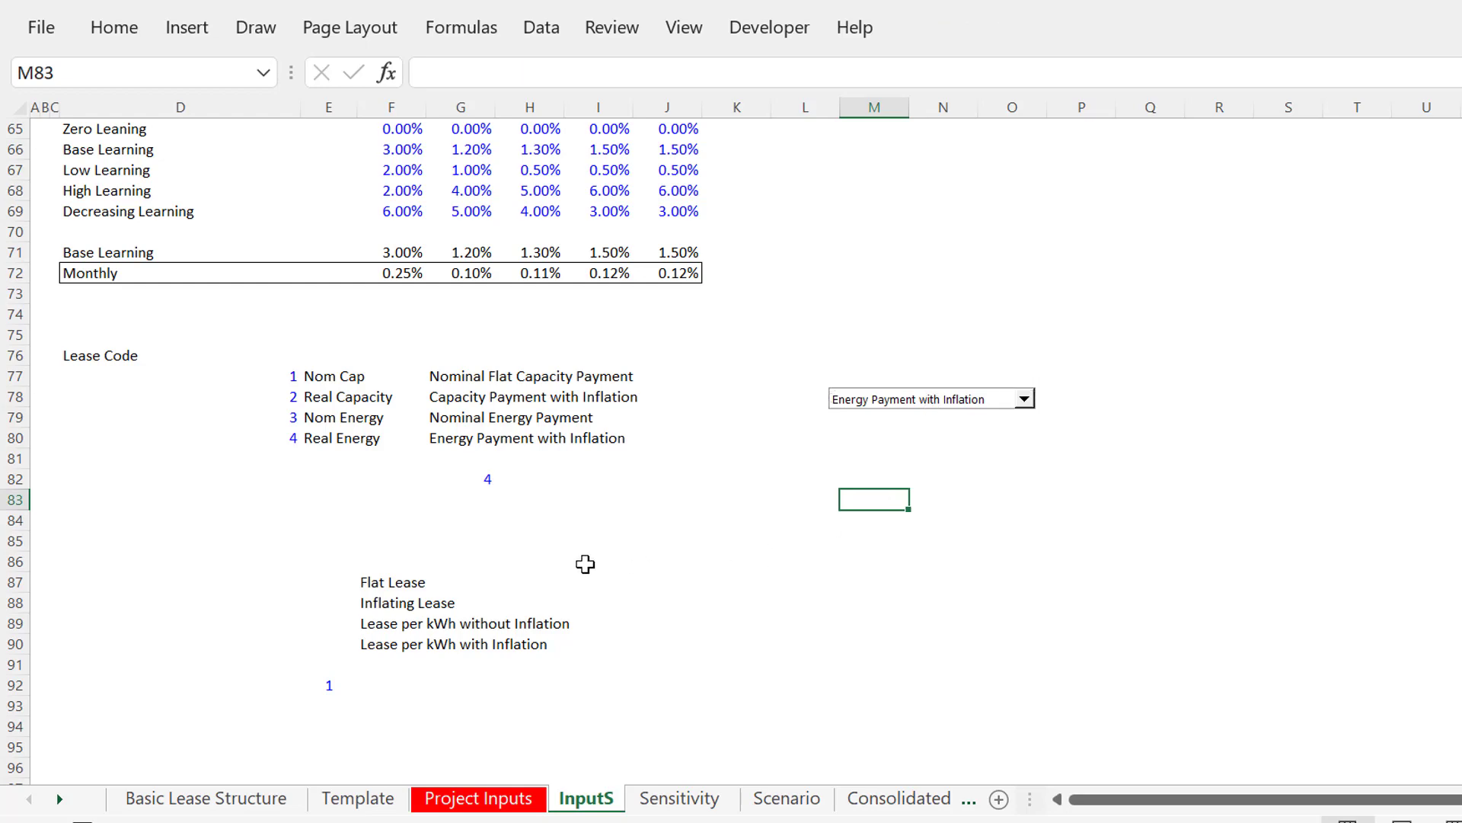
Check the lease code cell G82 on InputS, and view the Project Inputs and Basic Lease Structure sheets
click(477, 480)
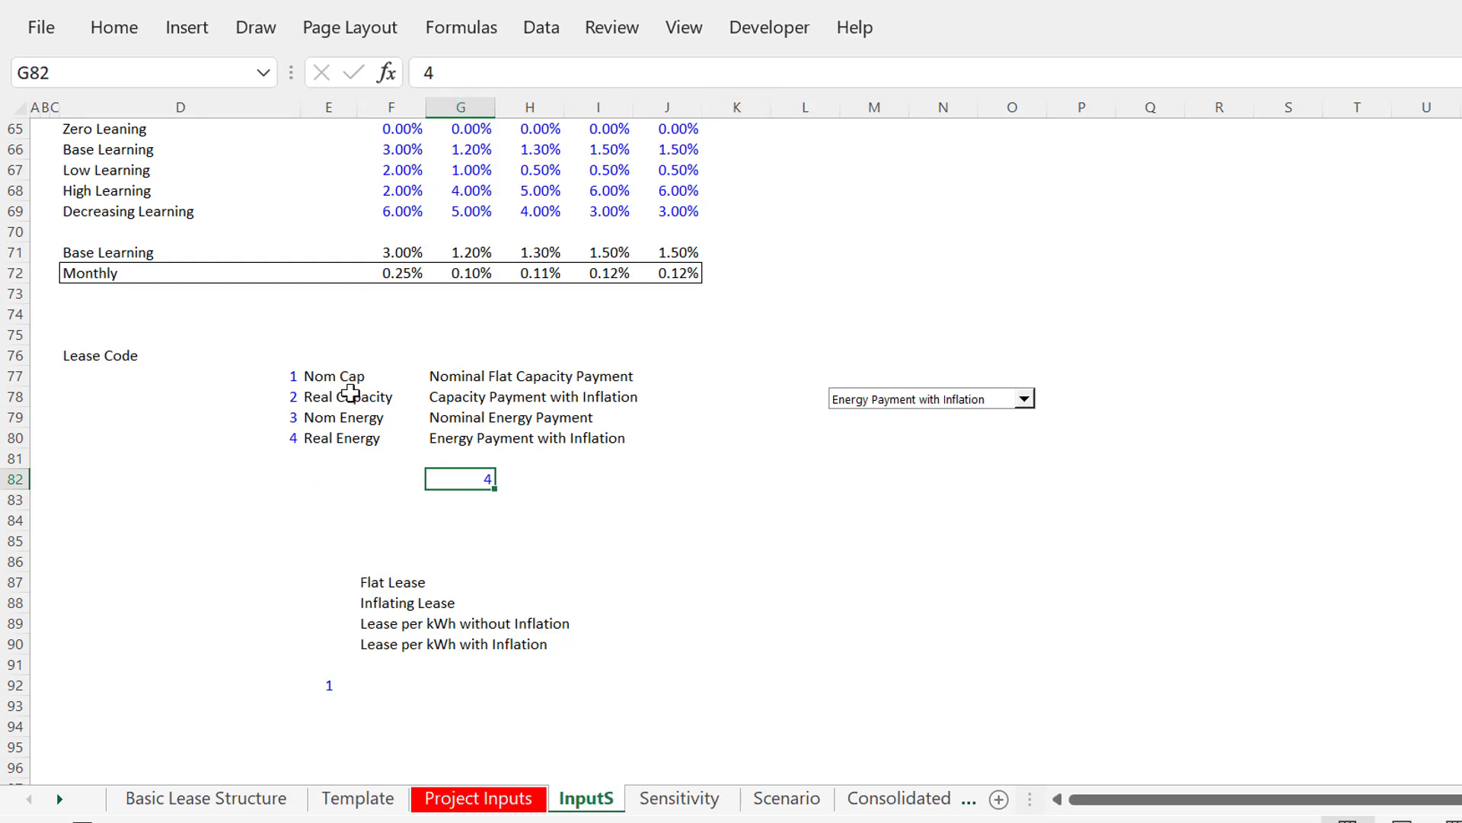
click(456, 800)
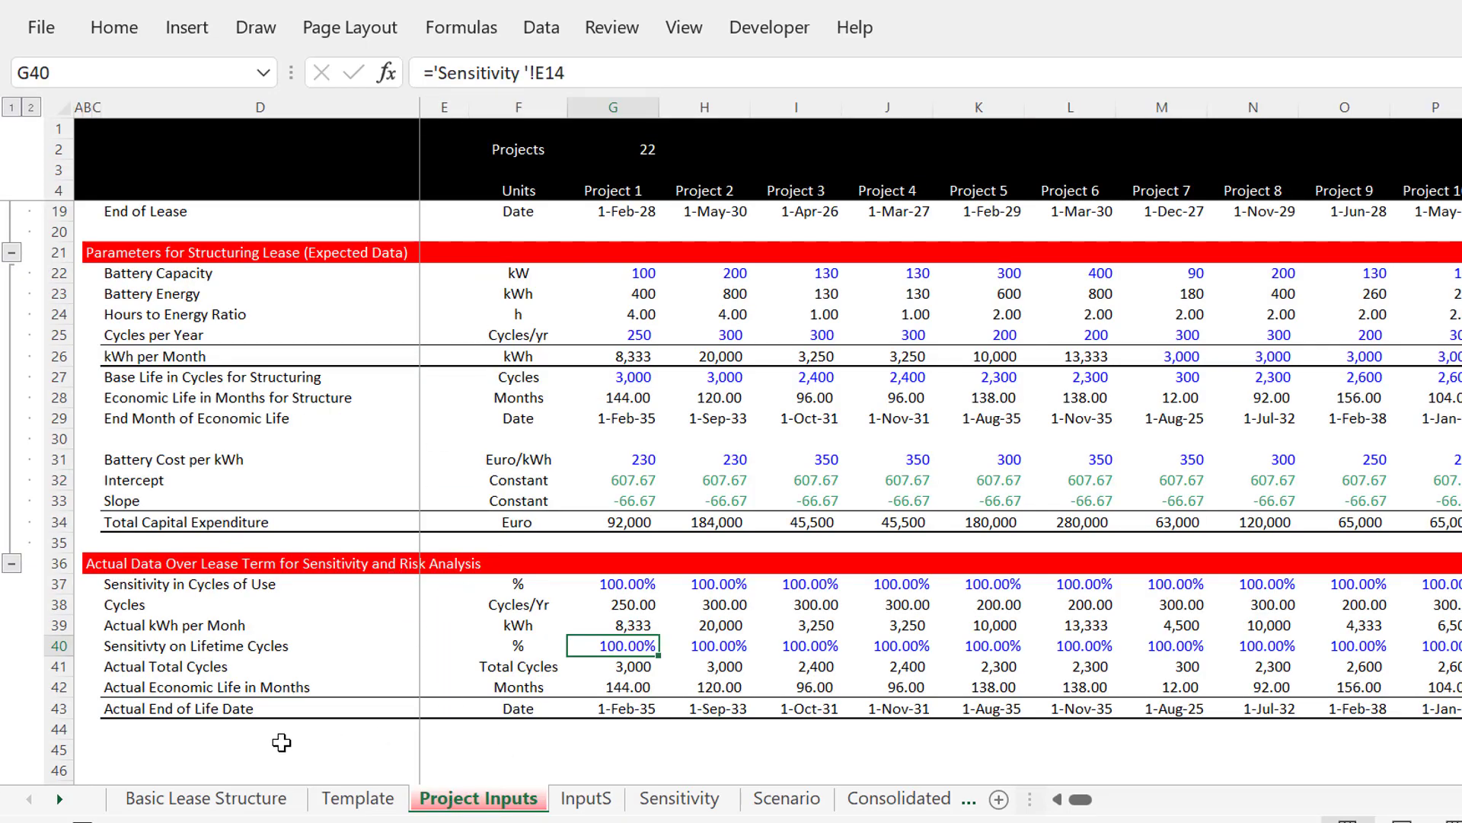
click(253, 801)
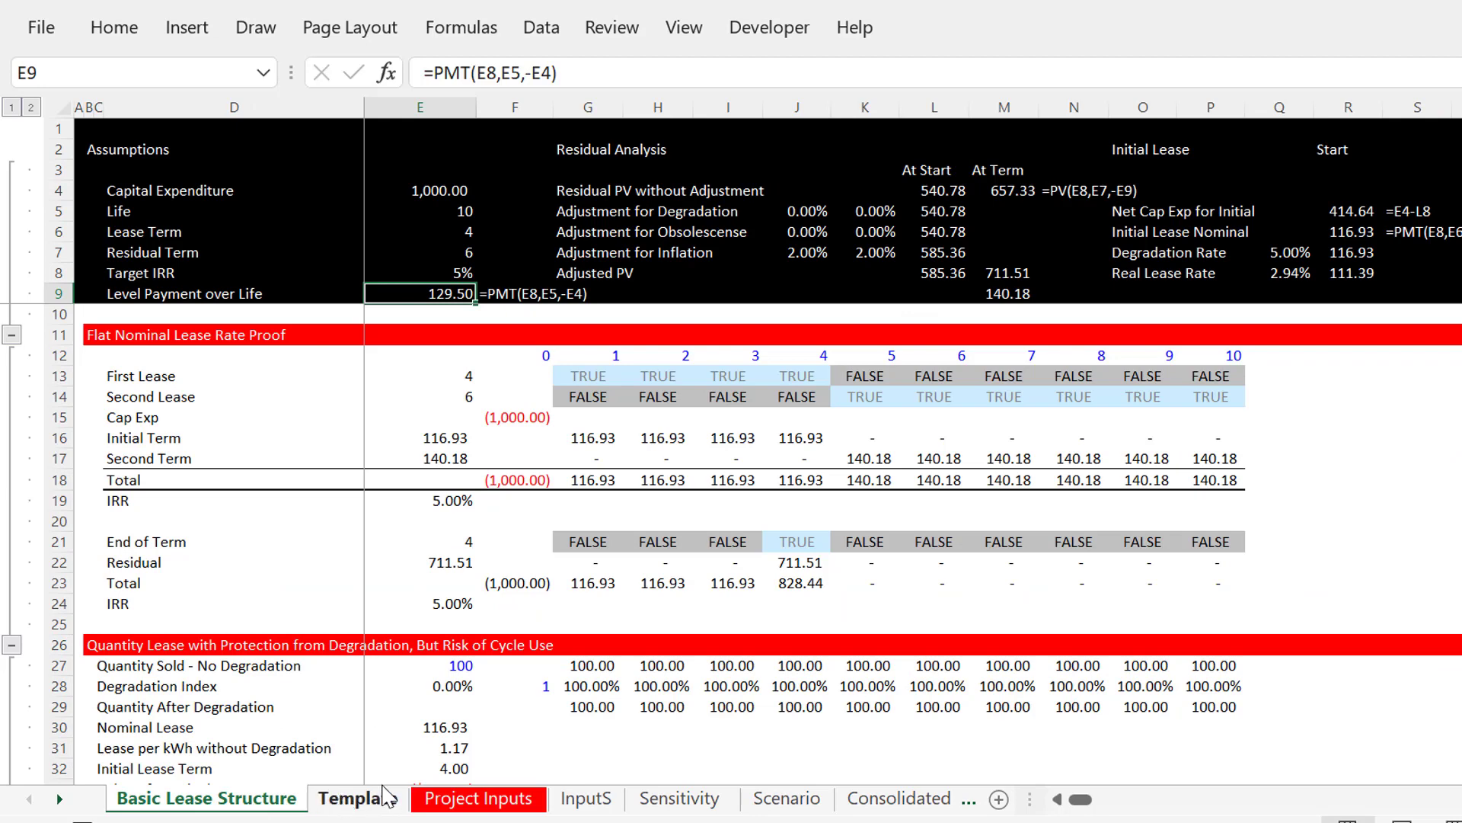
On the Template sheet, go down through the lease rate calculations to examine the Lease Applied code in G42
click(346, 799)
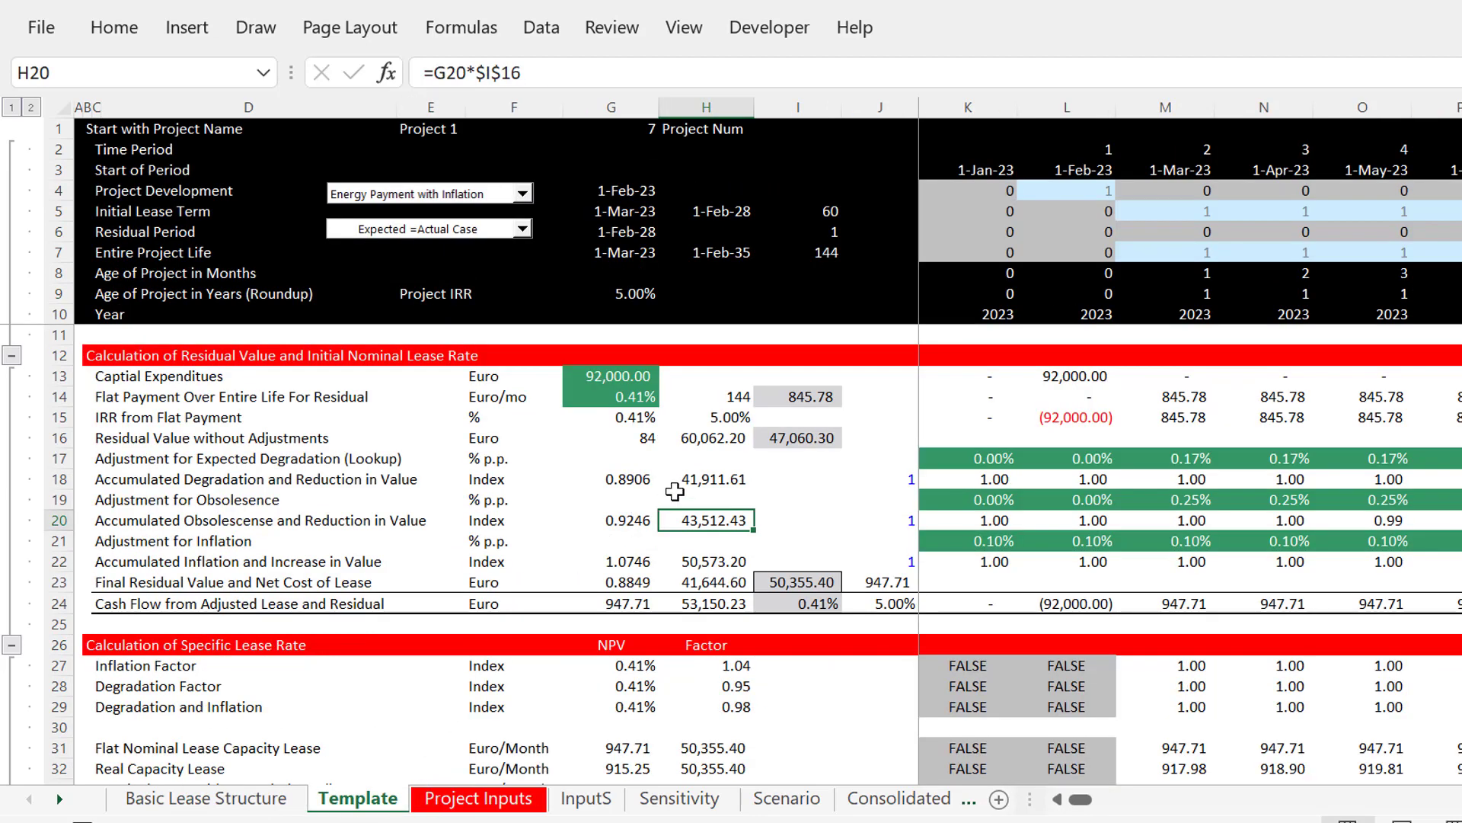
click(674, 491)
key(Down)
key(Down)
key(Down)
key(Down)
key(Down)
key(Down)
key(Down)
key(Down)
key(Down)
key(Down)
key(Down)
key(Down)
key(Down)
key(Down)
key(Down)
key(Down)
key(Down)
key(Down)
key(Down)
key(Down)
key(Down)
key(Down)
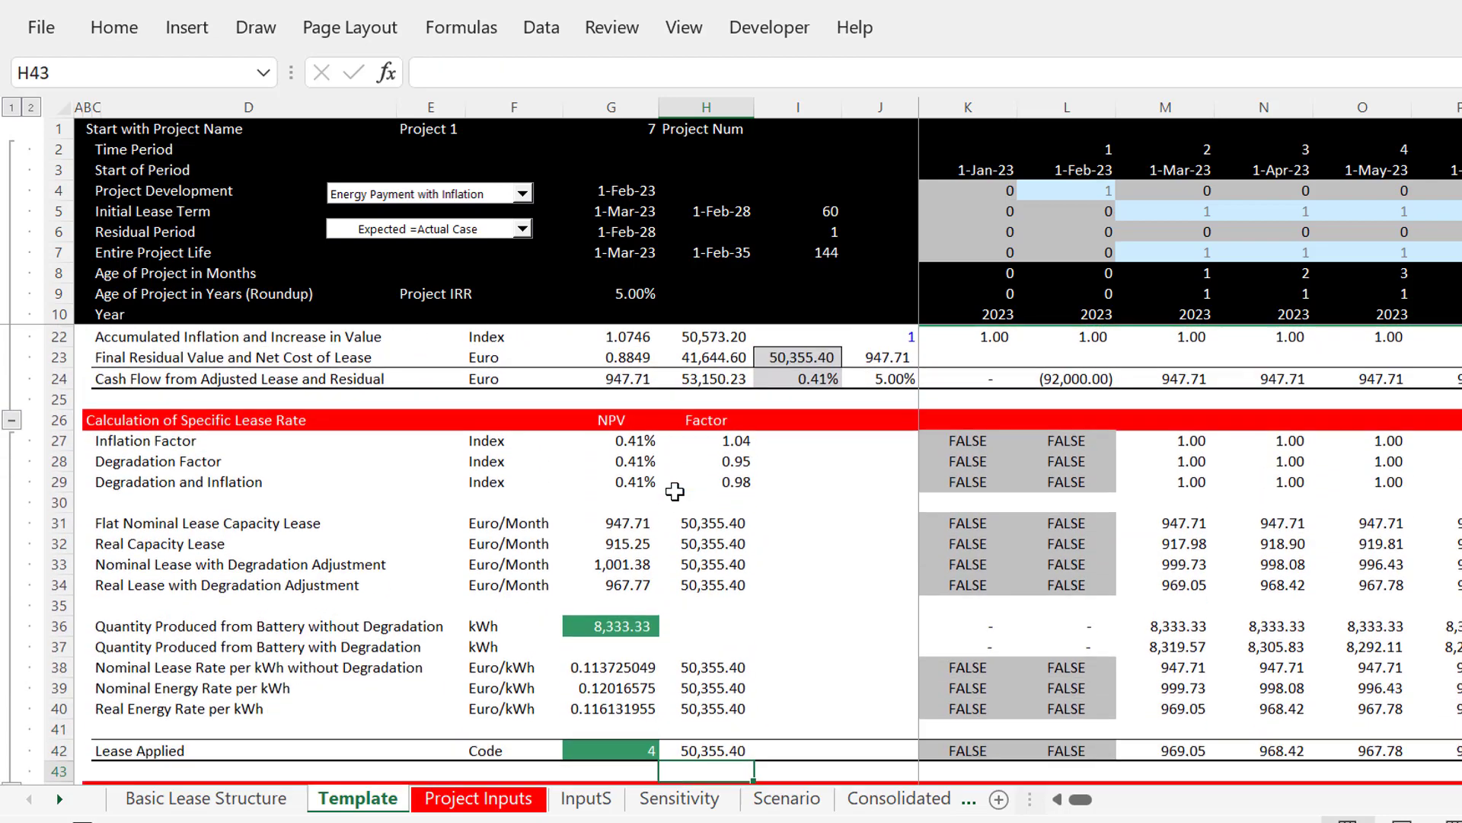
key(Up)
key(Left)
key(Left)
key(Right)
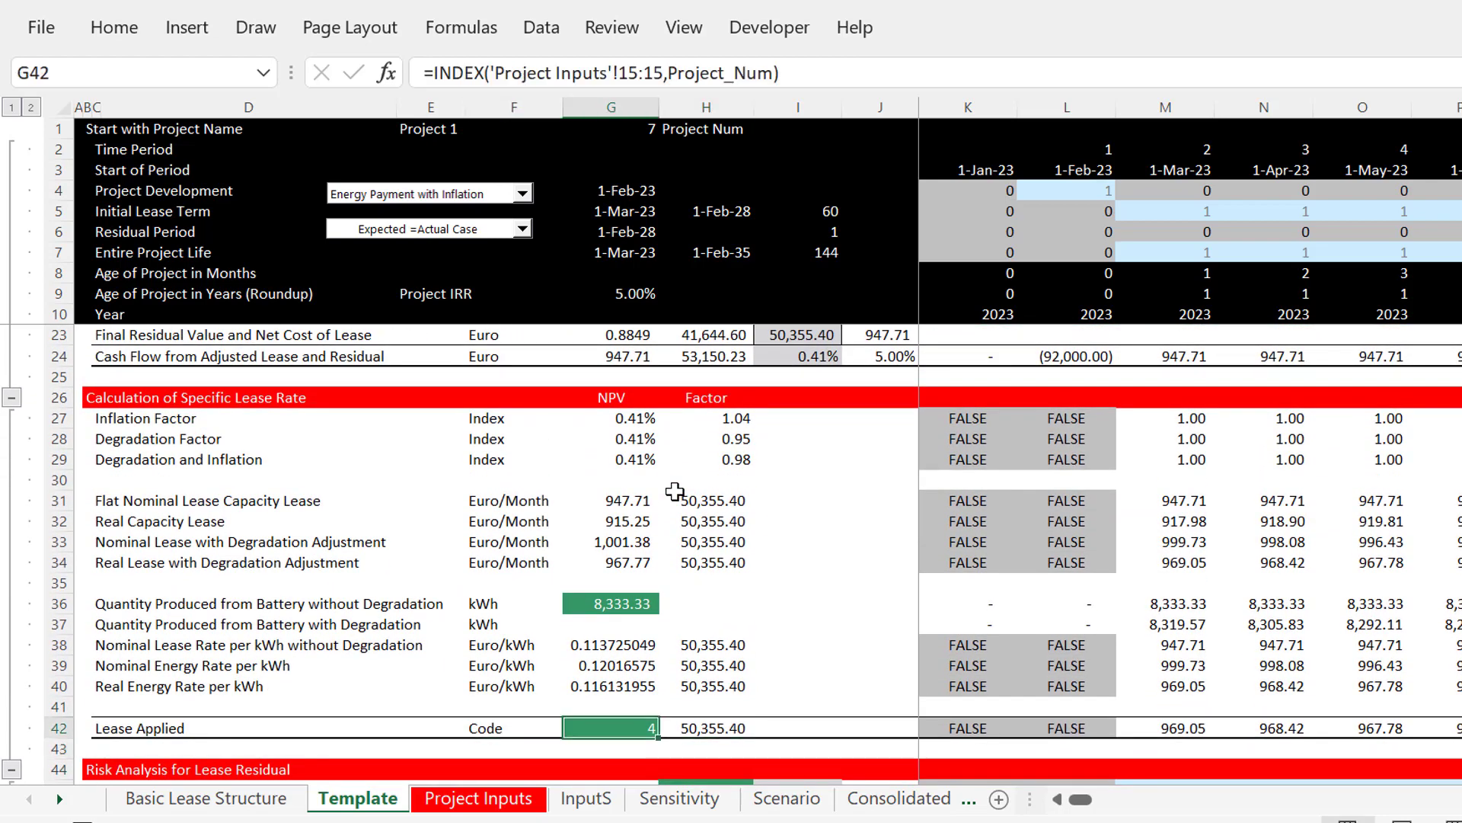
Cycle the Template's lease payment type through Nominal Flat Capacity Payment, Capacity Payment with Inflation, Nominal Energy Payment and back to Energy Payment with Inflation
click(452, 204)
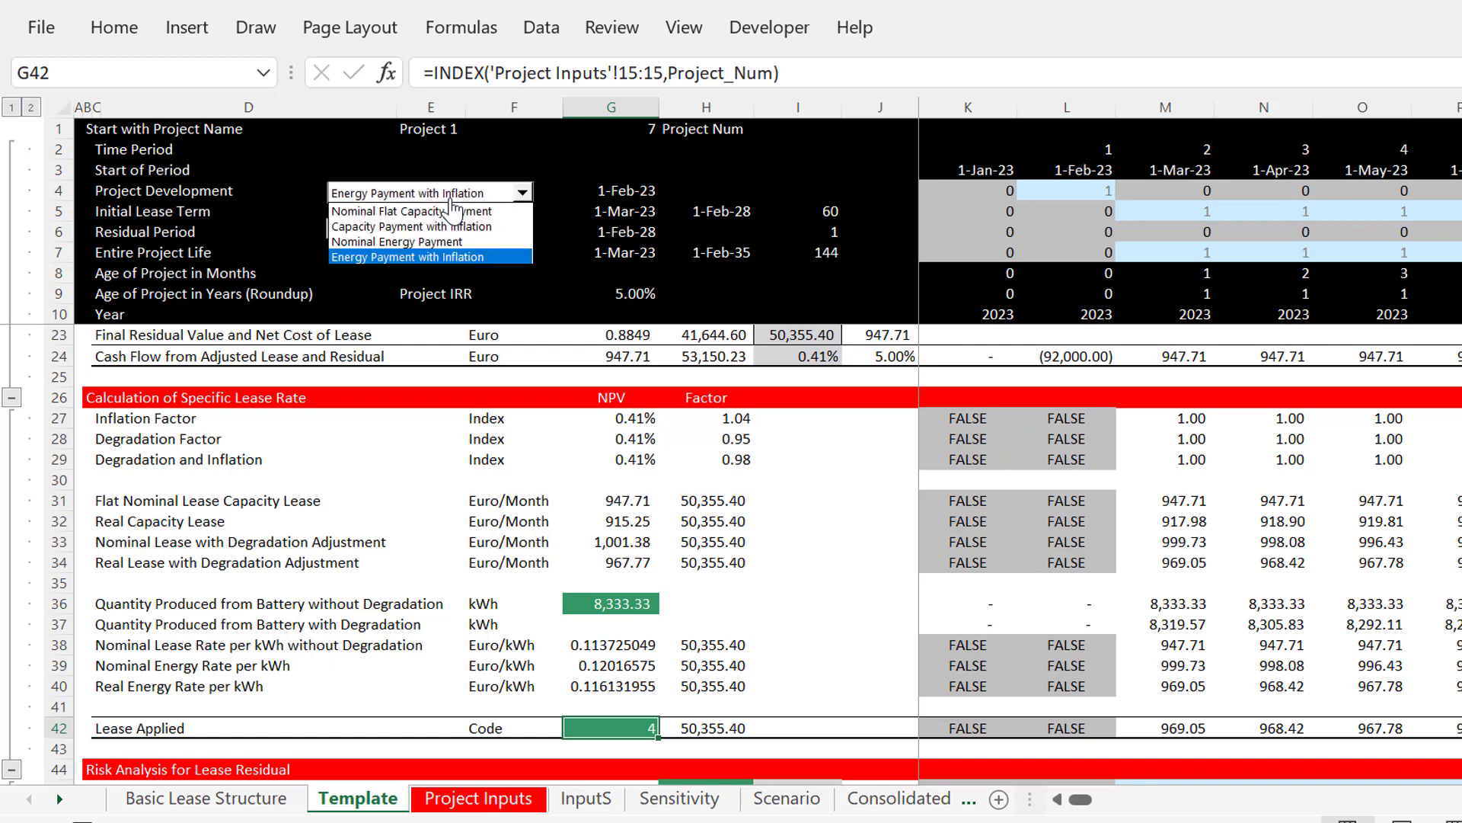
click(452, 209)
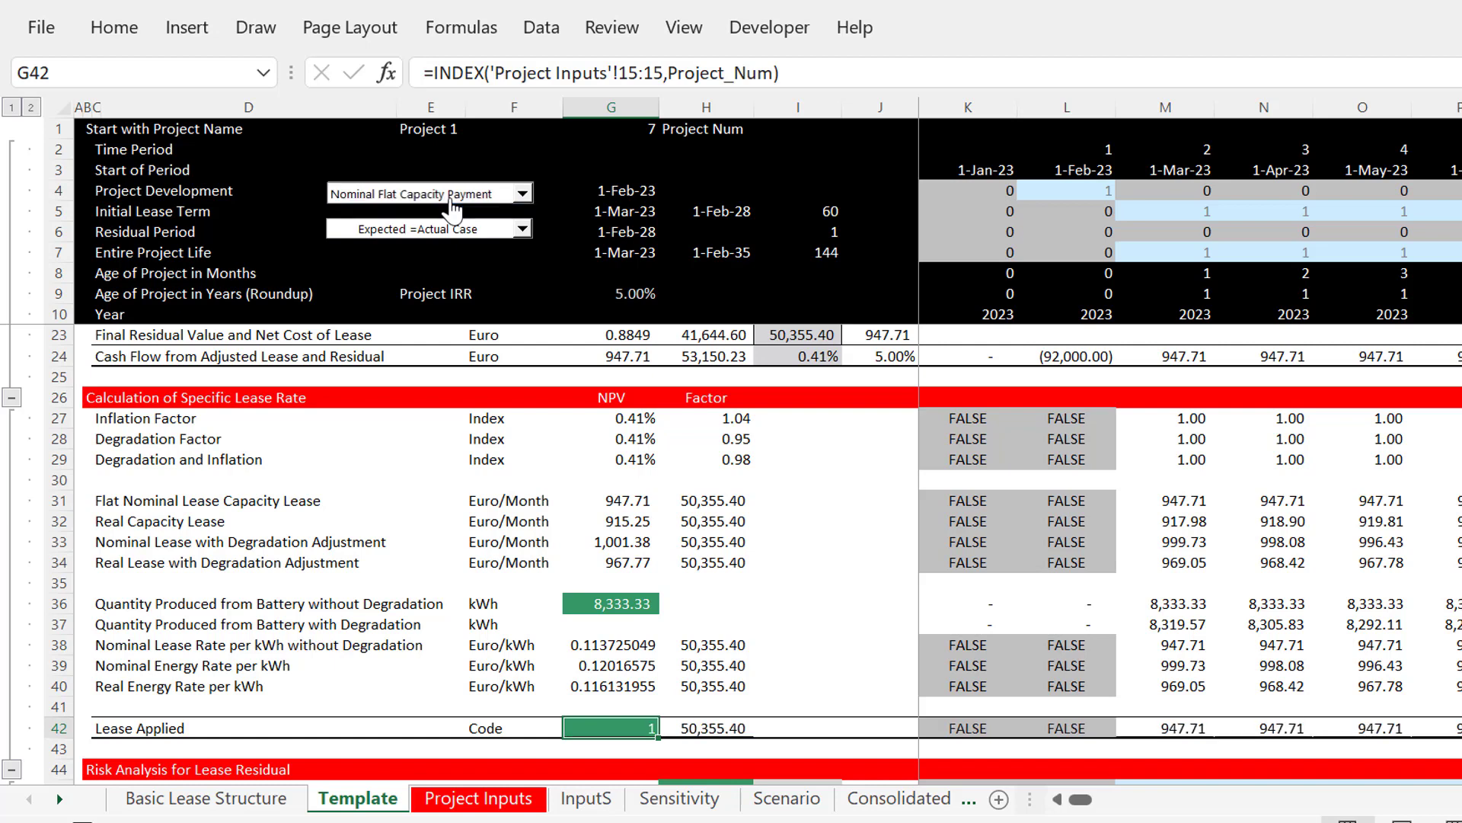
click(450, 201)
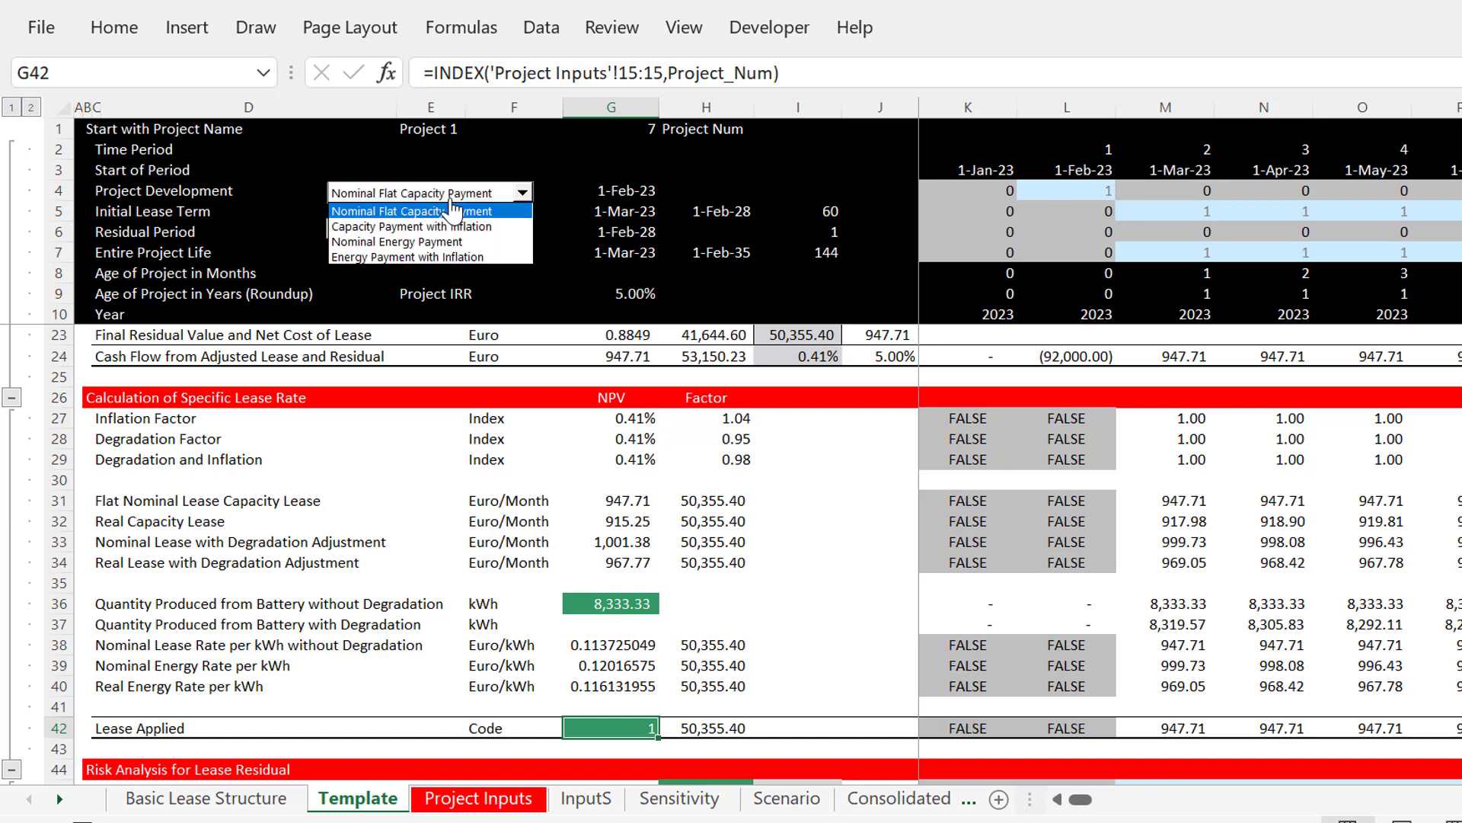
key(Down)
key(Return)
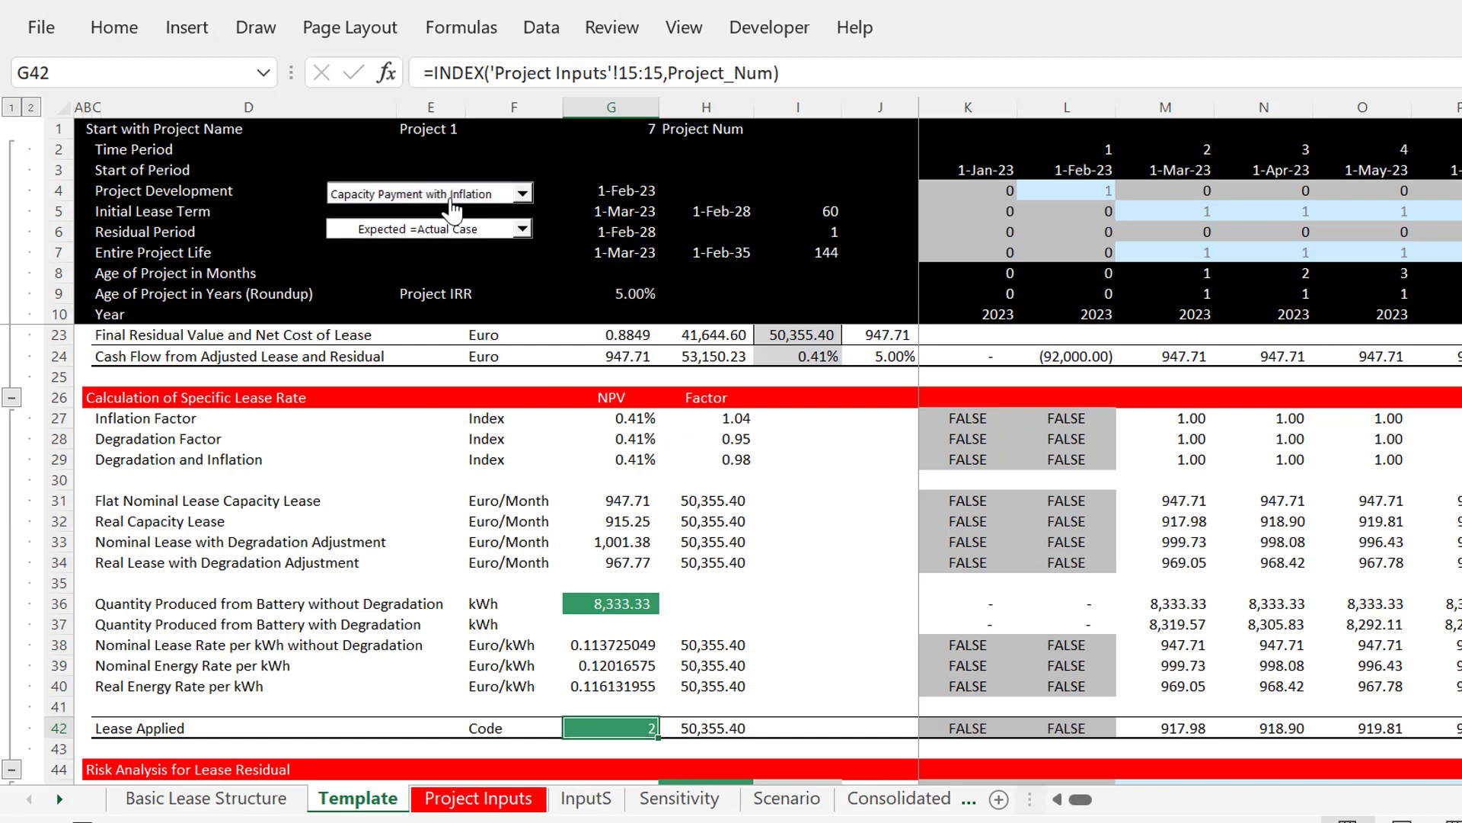
click(452, 204)
key(Down)
key(Return)
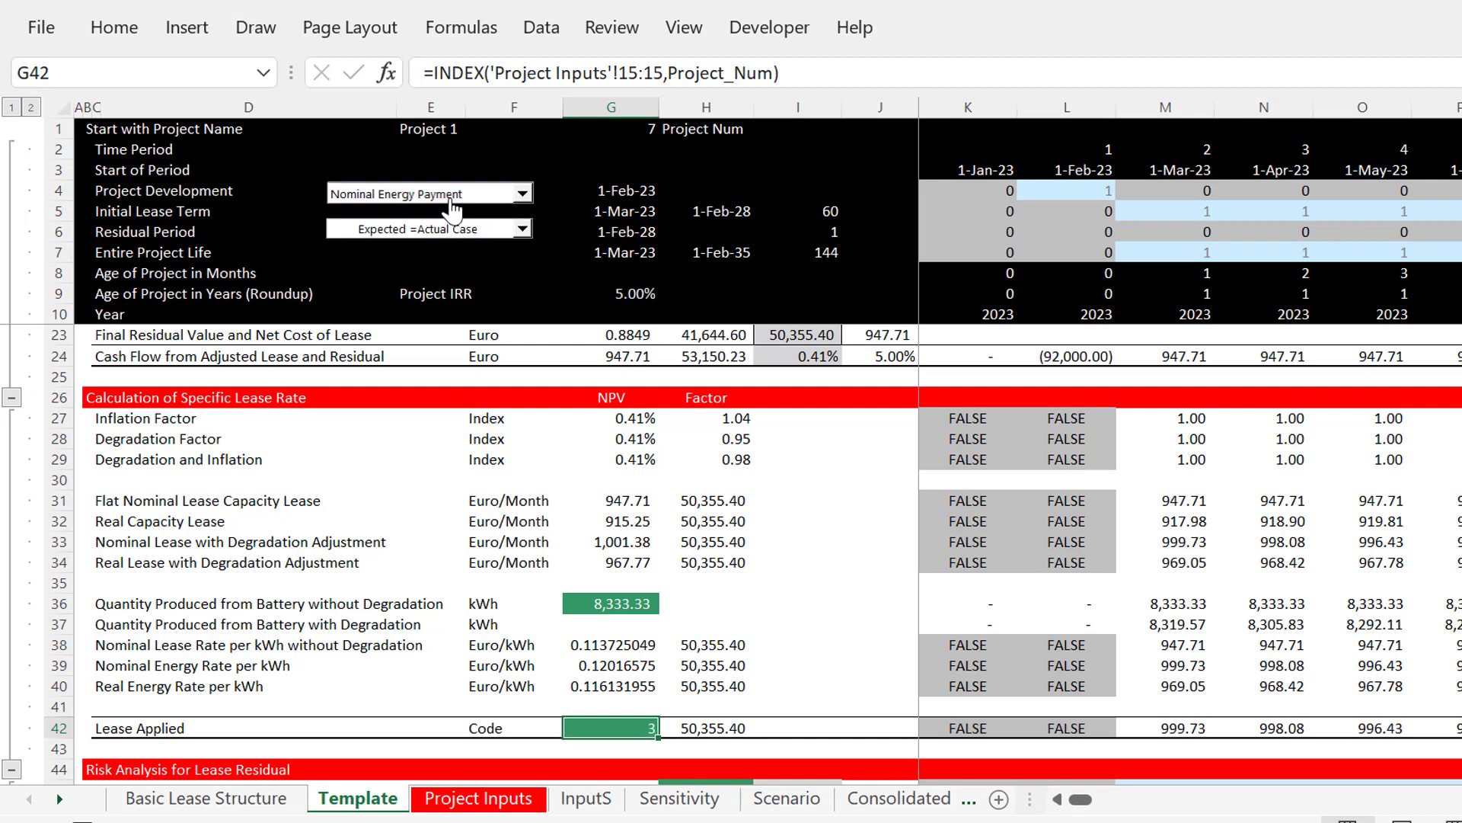
click(451, 201)
key(Down)
key(Return)
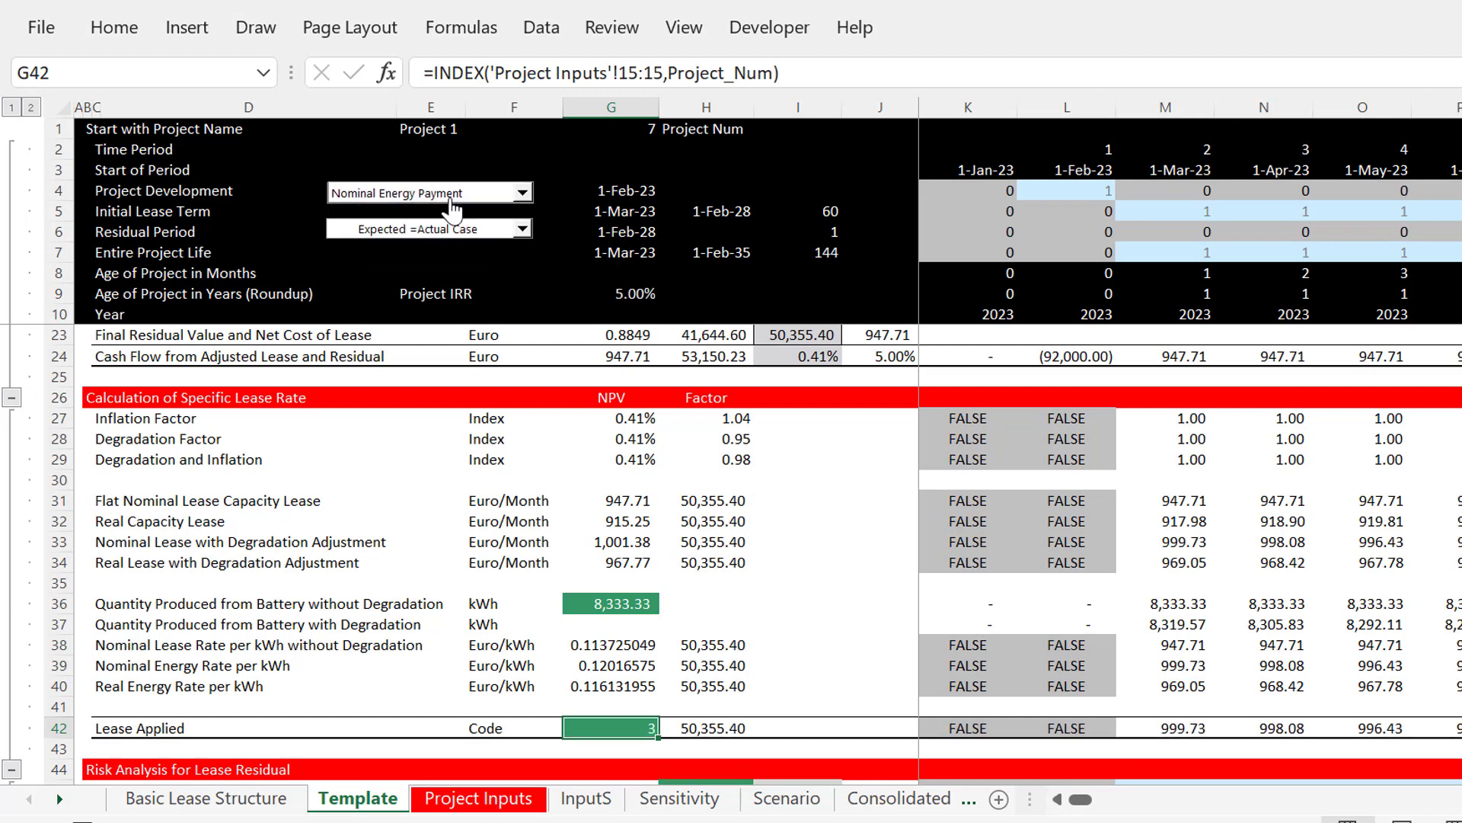
Examine the Lease Applied code in G42 and the NPV formula beside it in H42
click(593, 637)
key(Down)
key(Down)
key(Down)
key(Down)
key(Right)
key(Right)
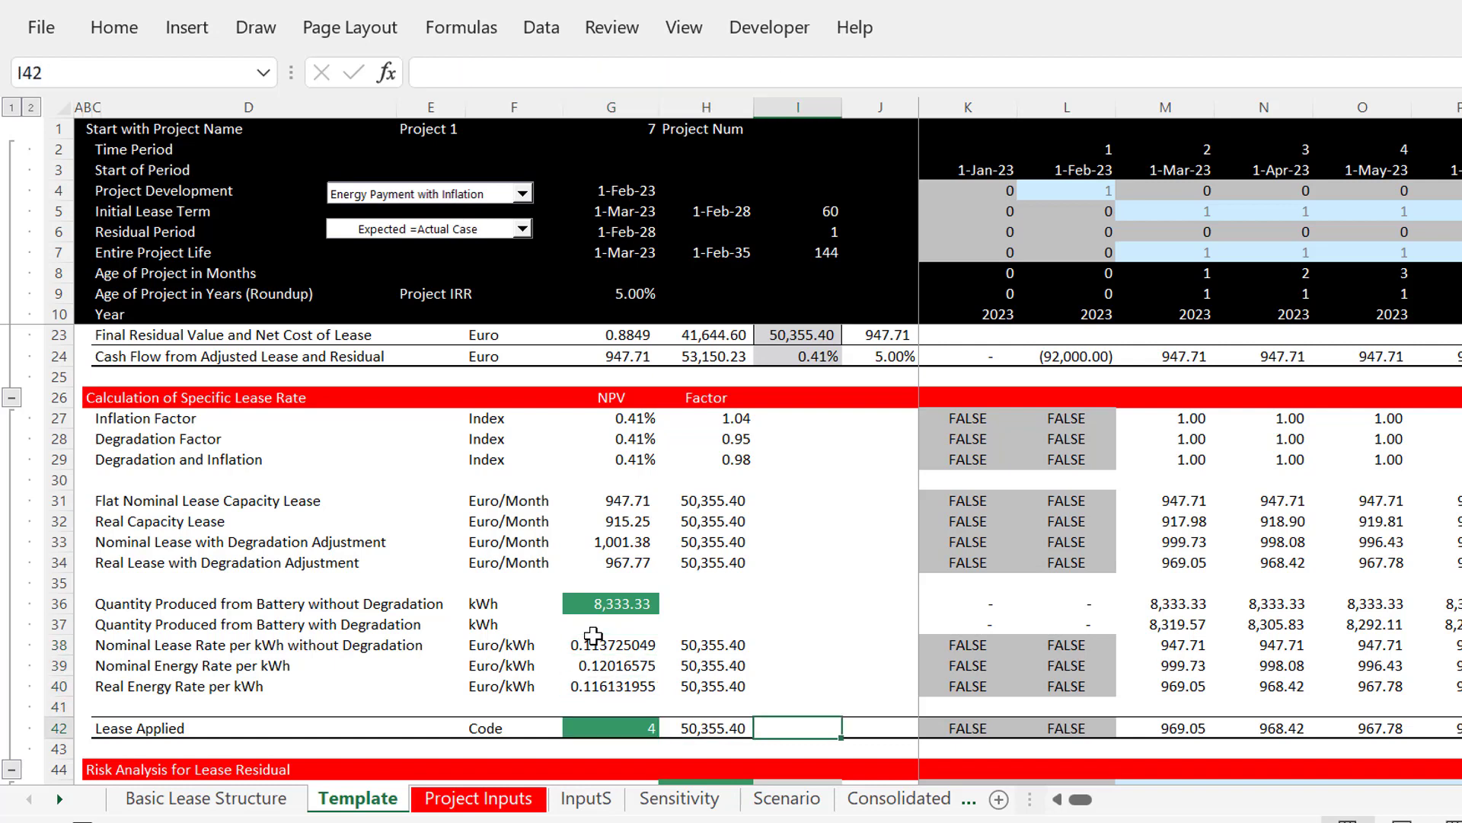
key(Left)
key(Left)
key(Right)
key(Right)
key(Left)
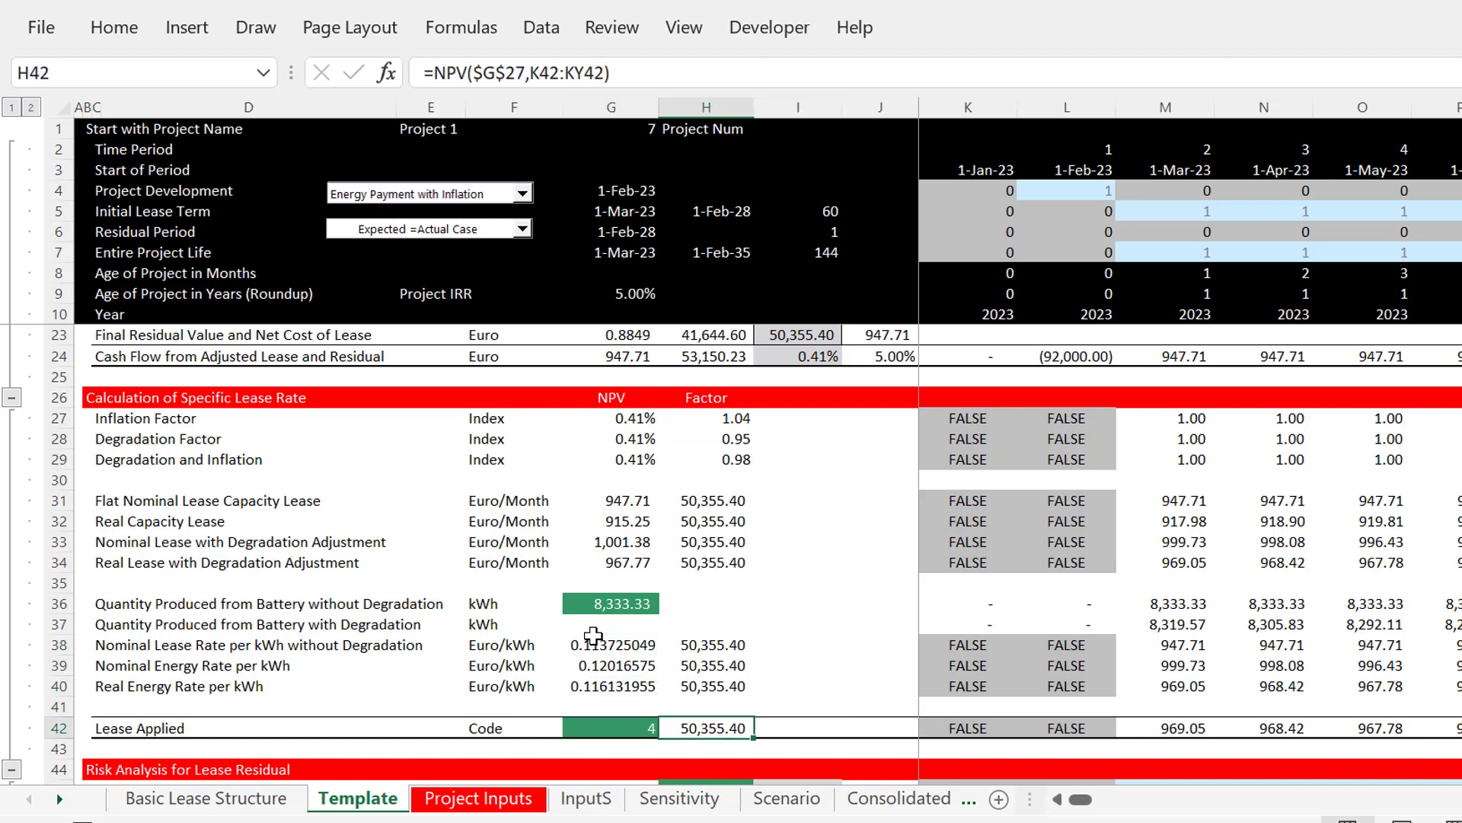
Set the Template's lease payment type to Nominal Flat Capacity Payment
click(483, 200)
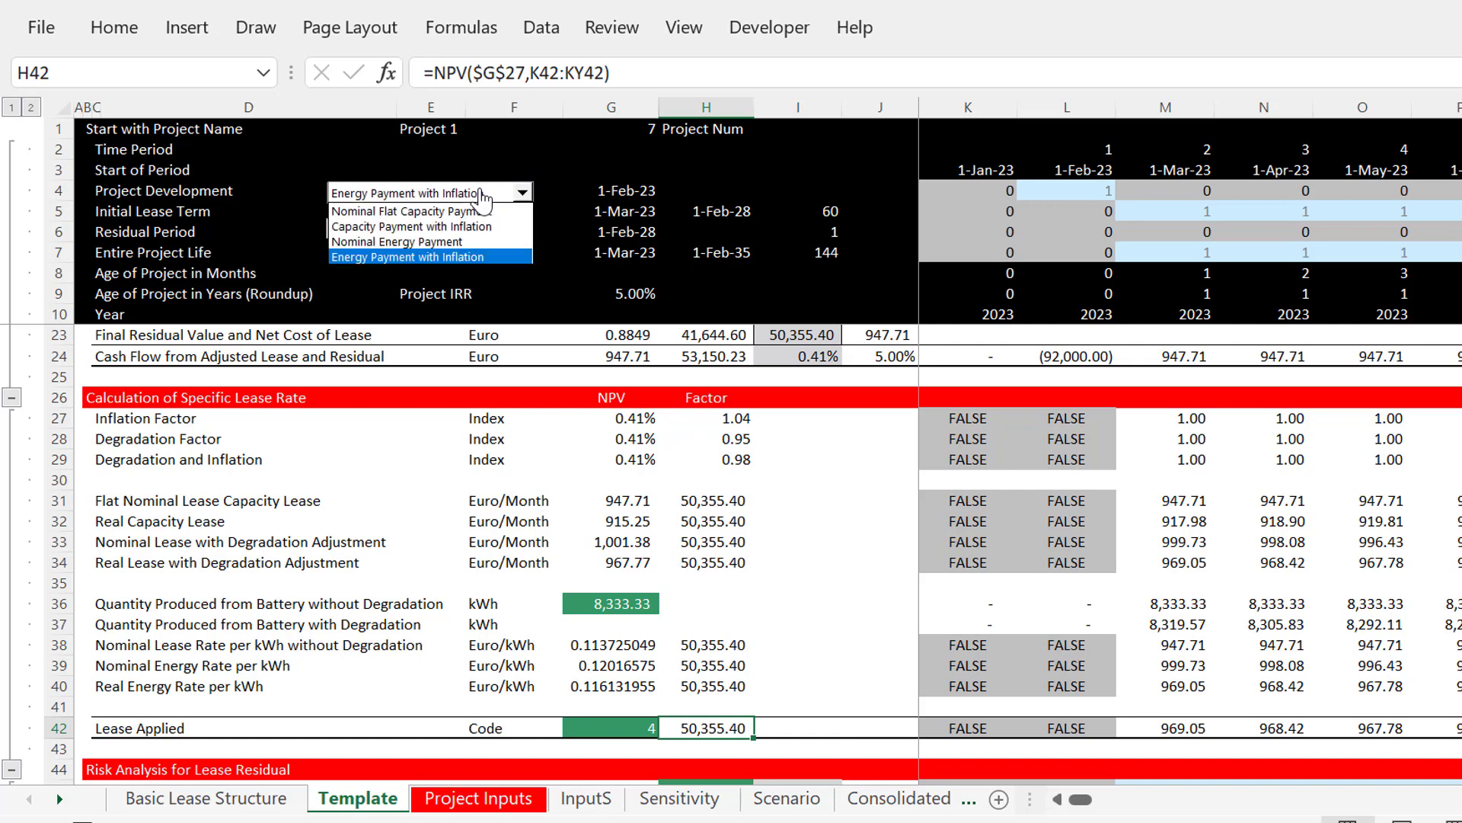
click(472, 211)
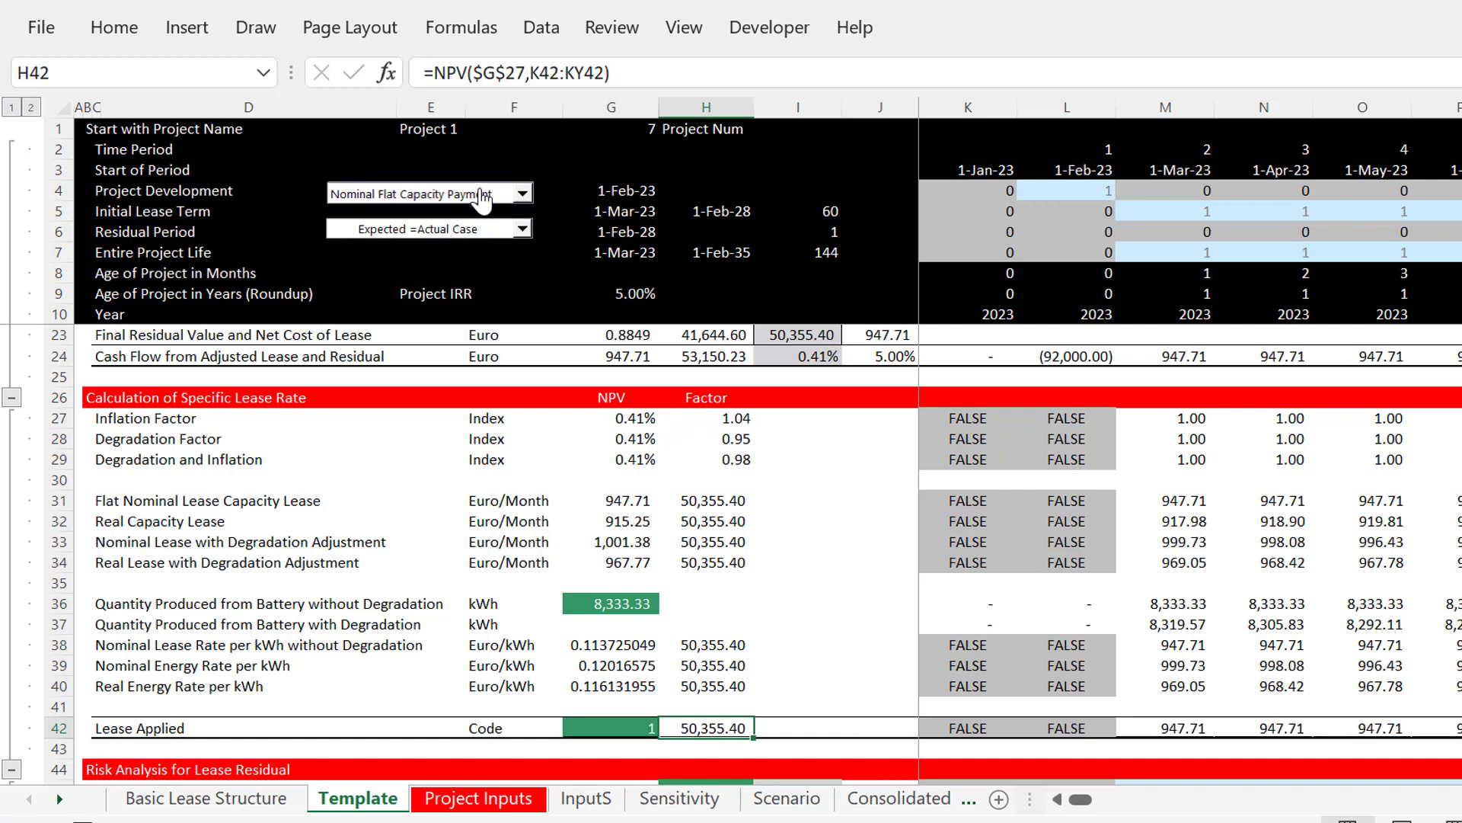
click(582, 460)
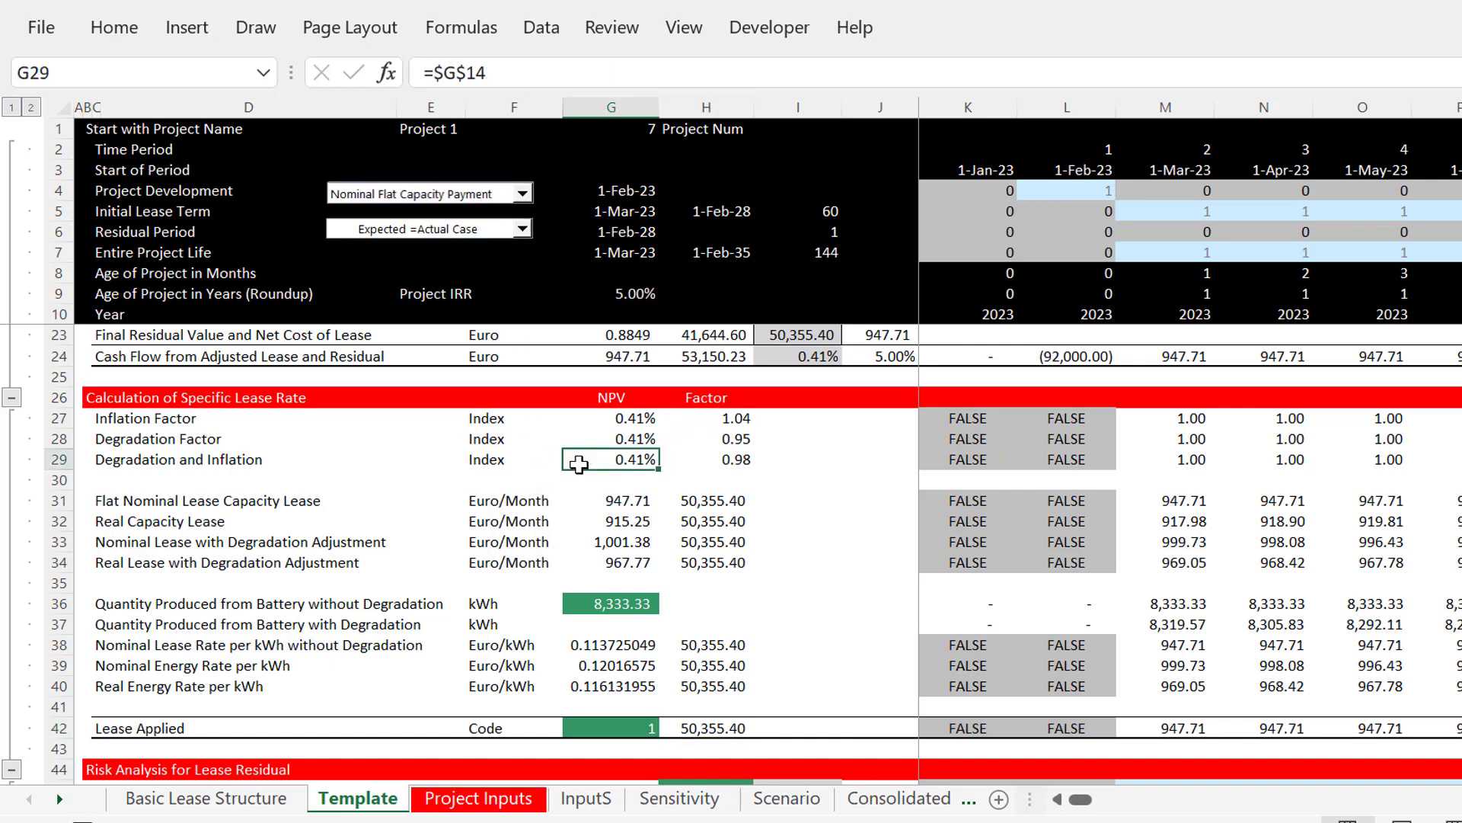
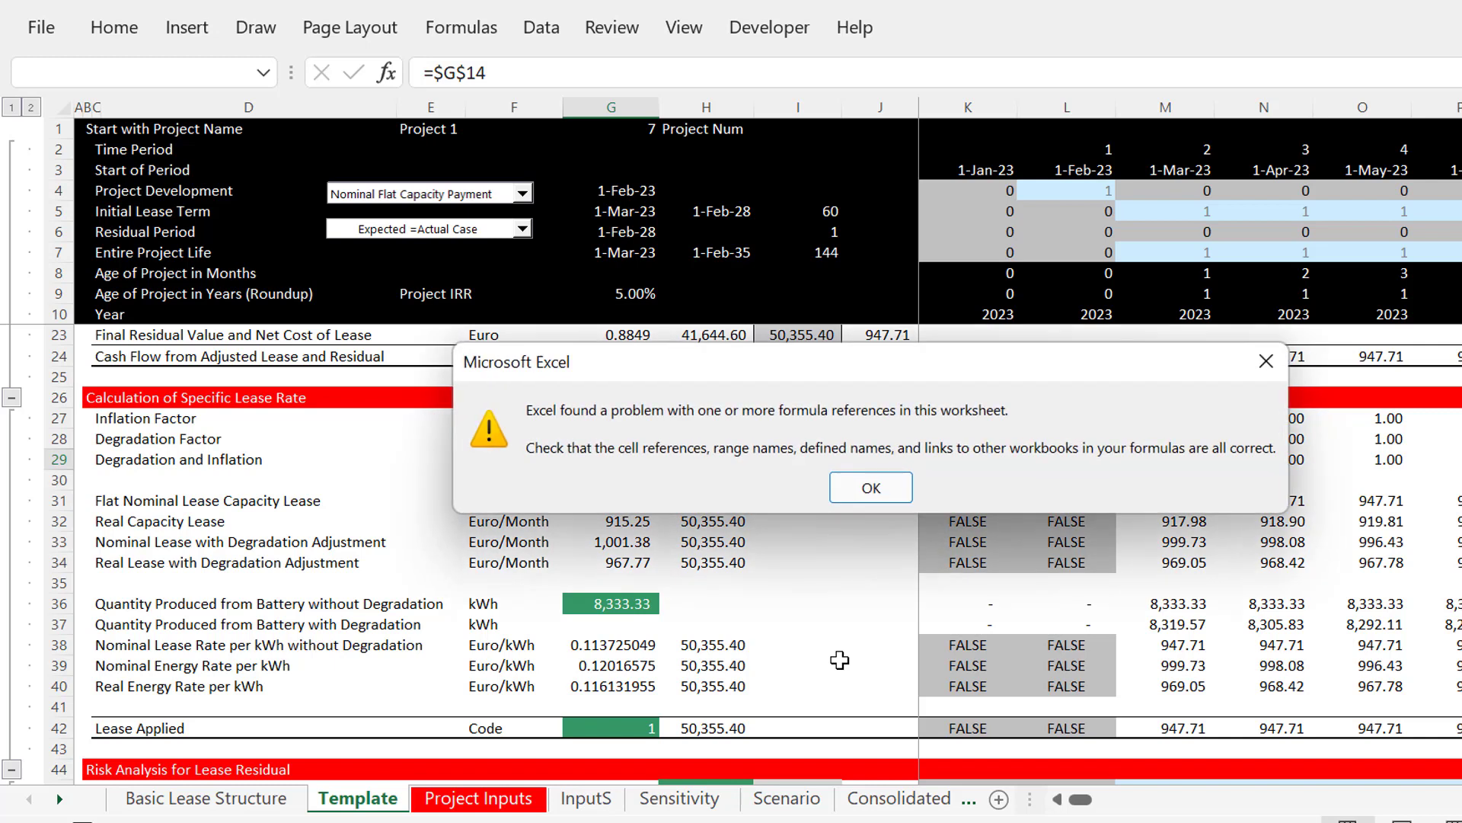
Dismiss the formula reference warning and page through the Template sheet to review its calculation sections
key(Return)
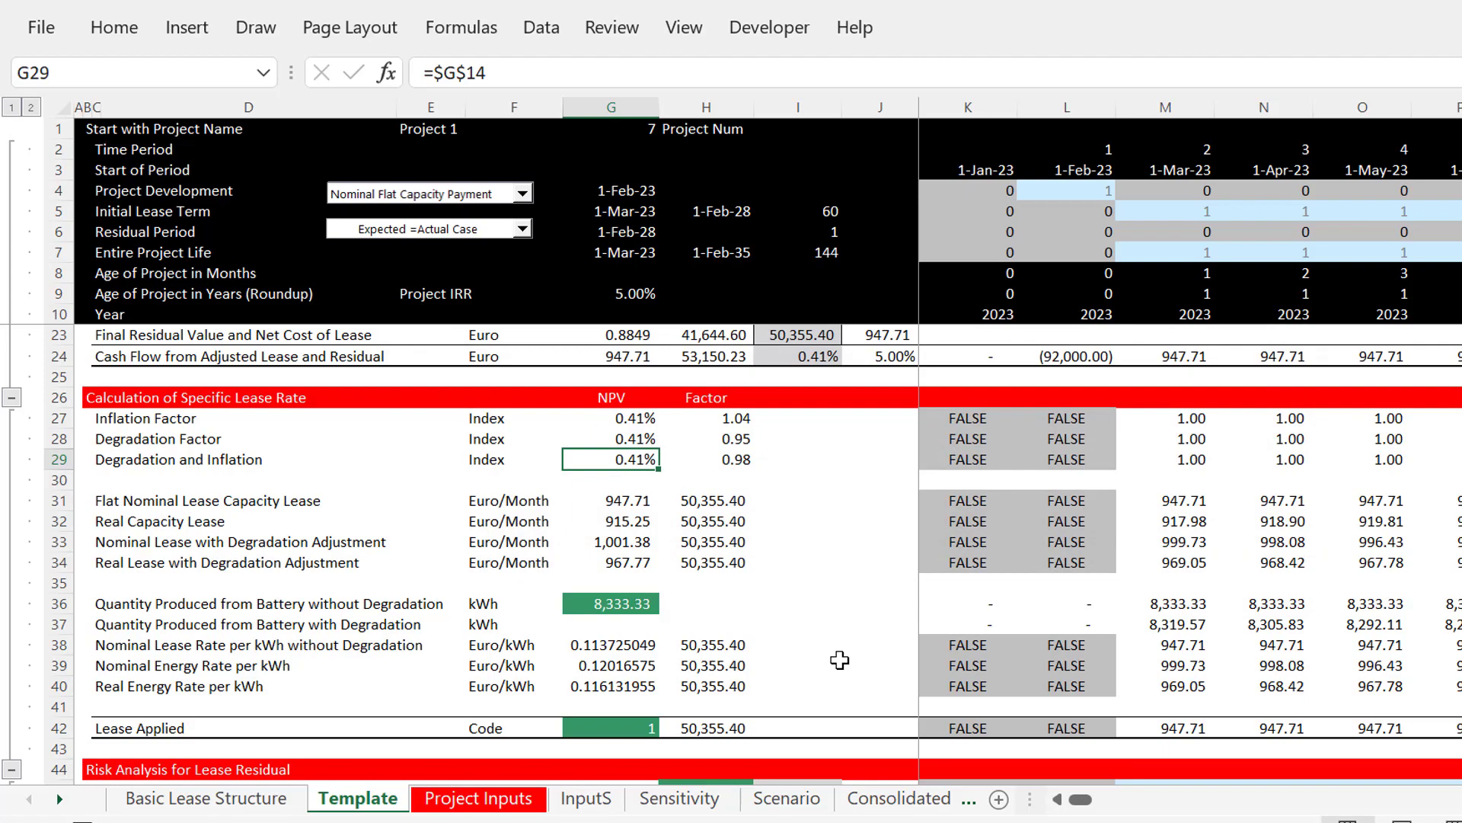
key(Page_Down)
key(Page_Down)
key(Page_Up)
key(Page_Up)
key(Page_Down)
key(Page_Down)
key(Page_Up)
key(Page_Up)
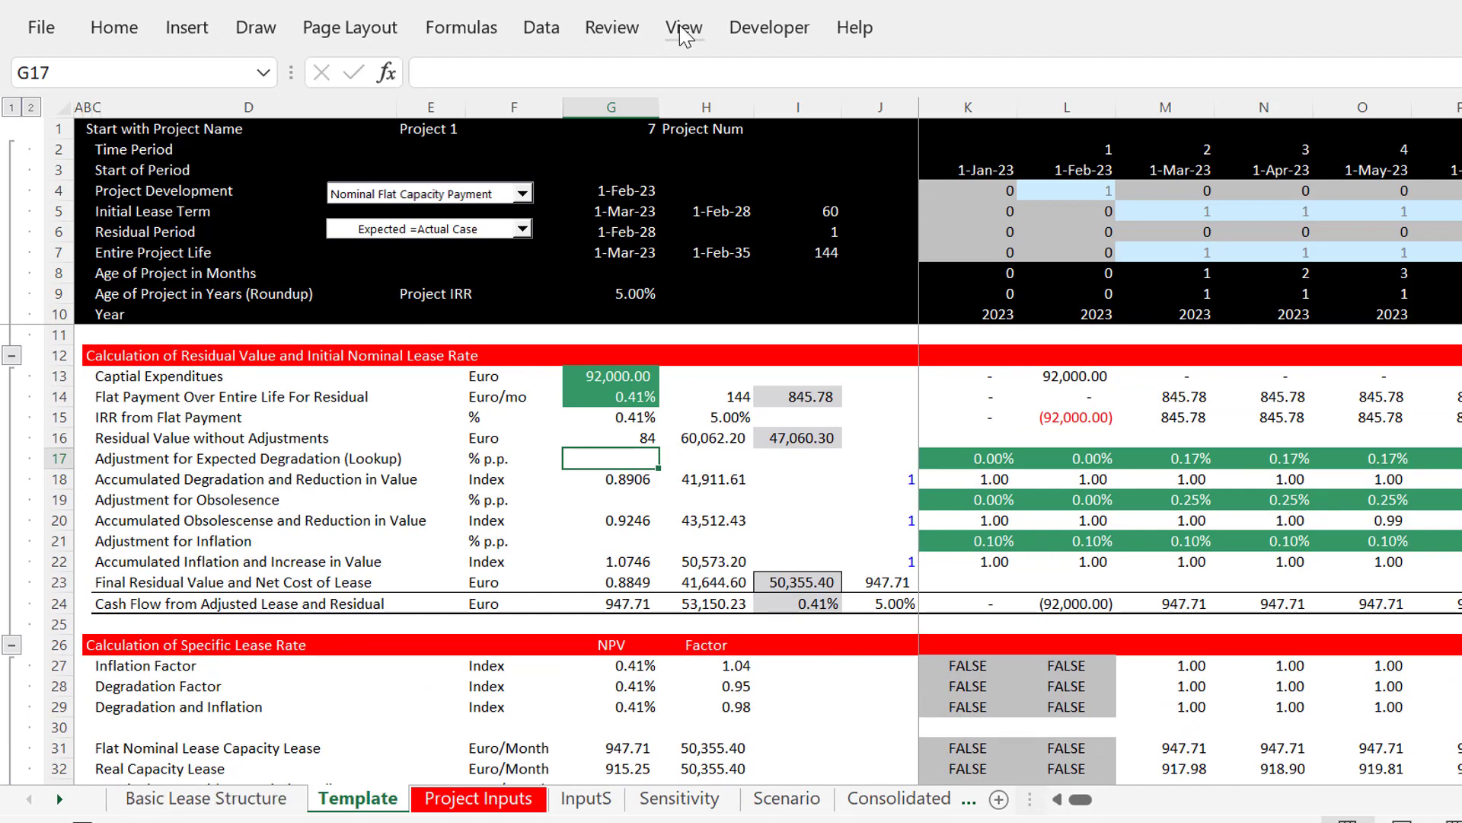
Check the Template sheet's error-checking options for circular references
click(629, 31)
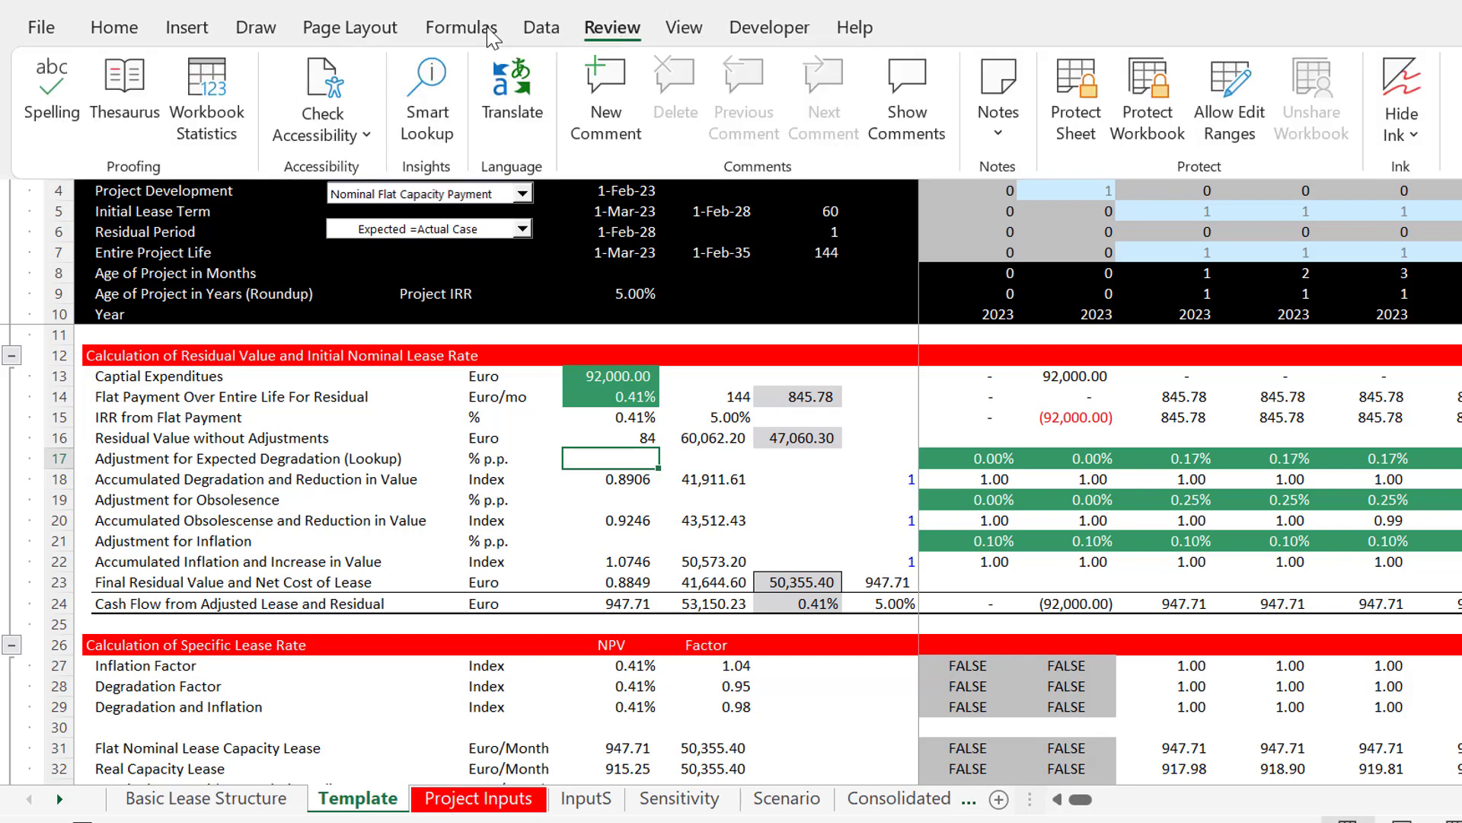
click(478, 34)
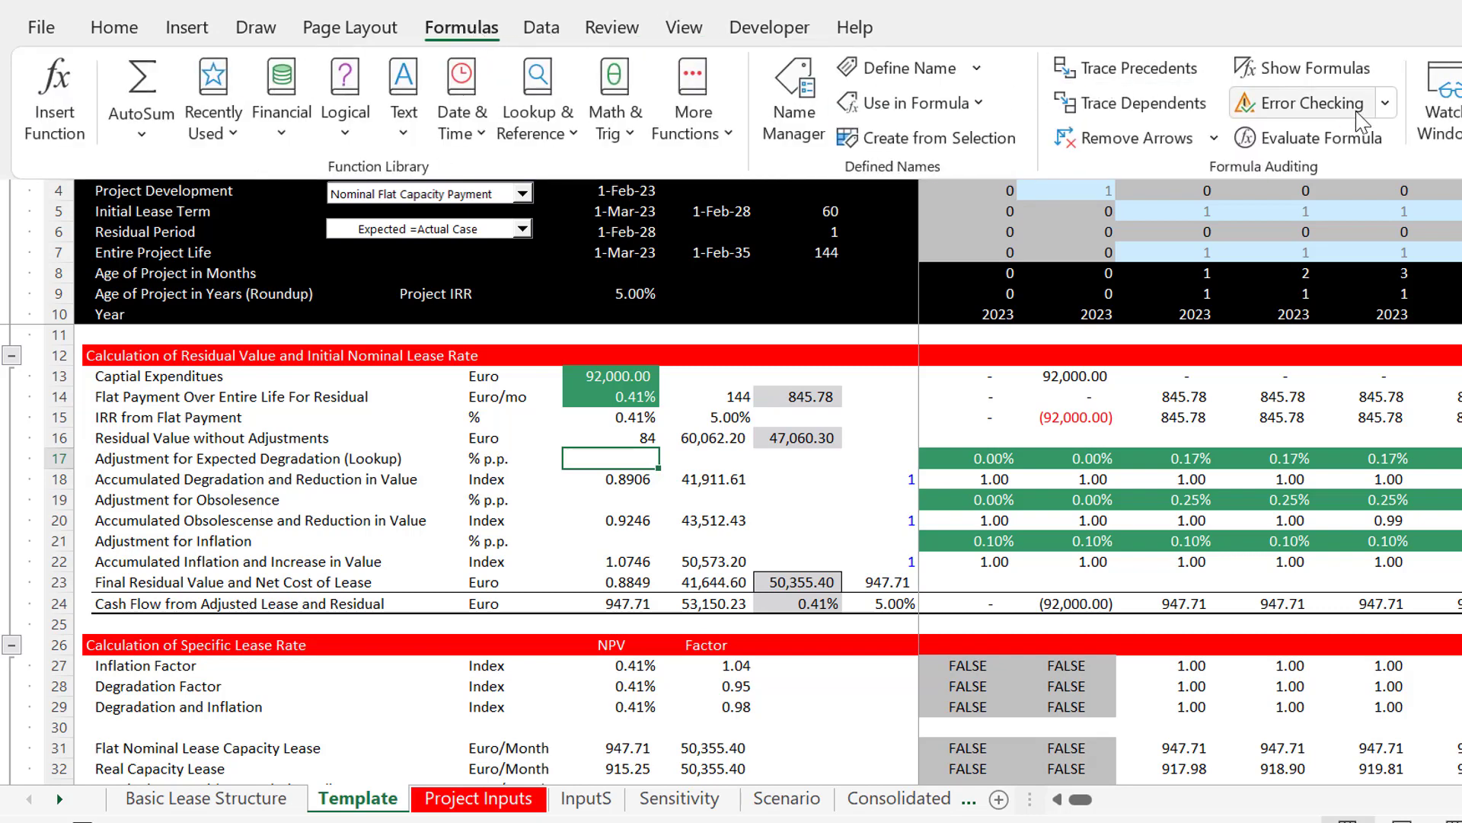
click(1386, 104)
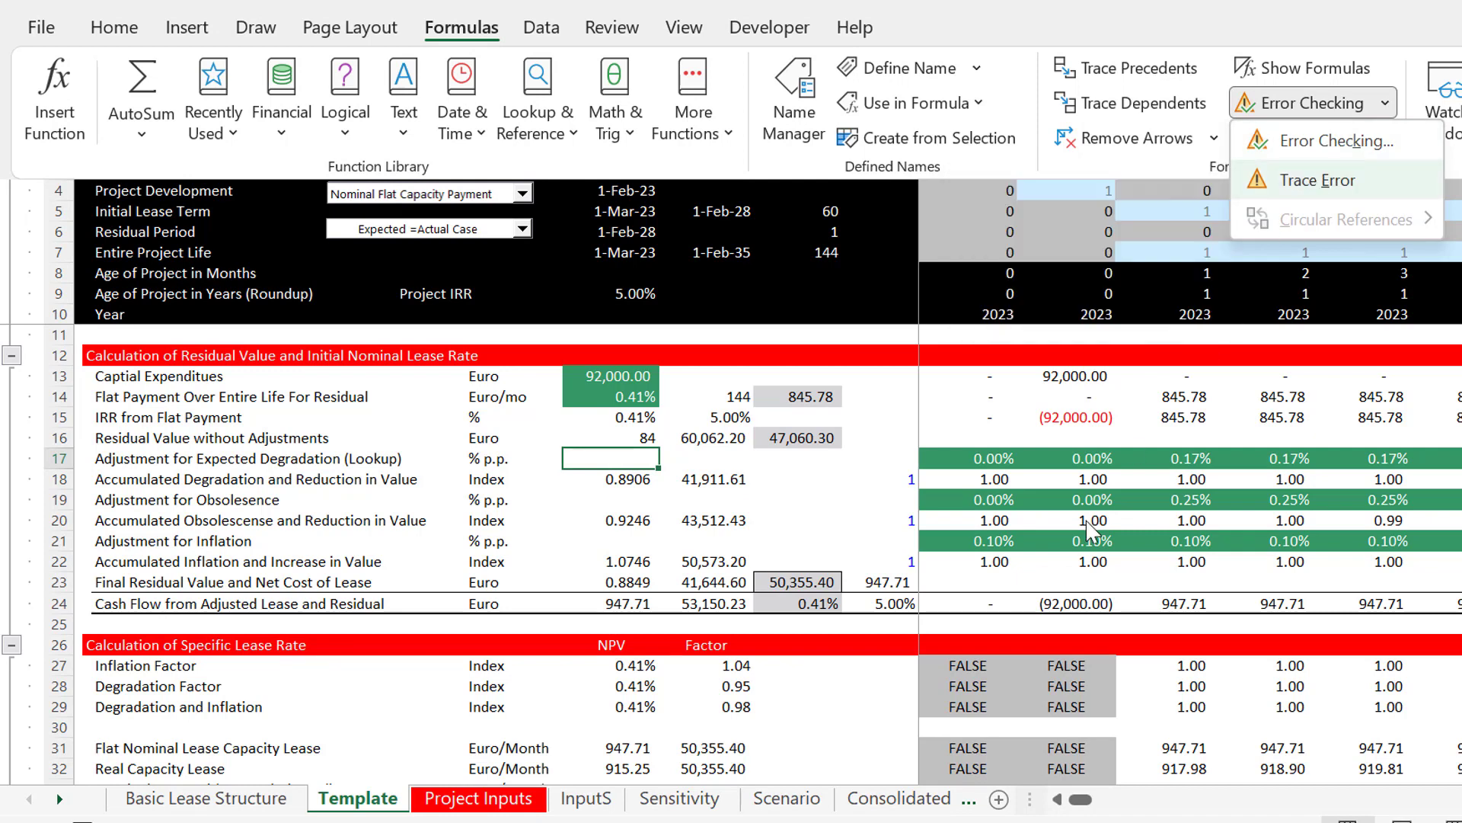
key(Escape)
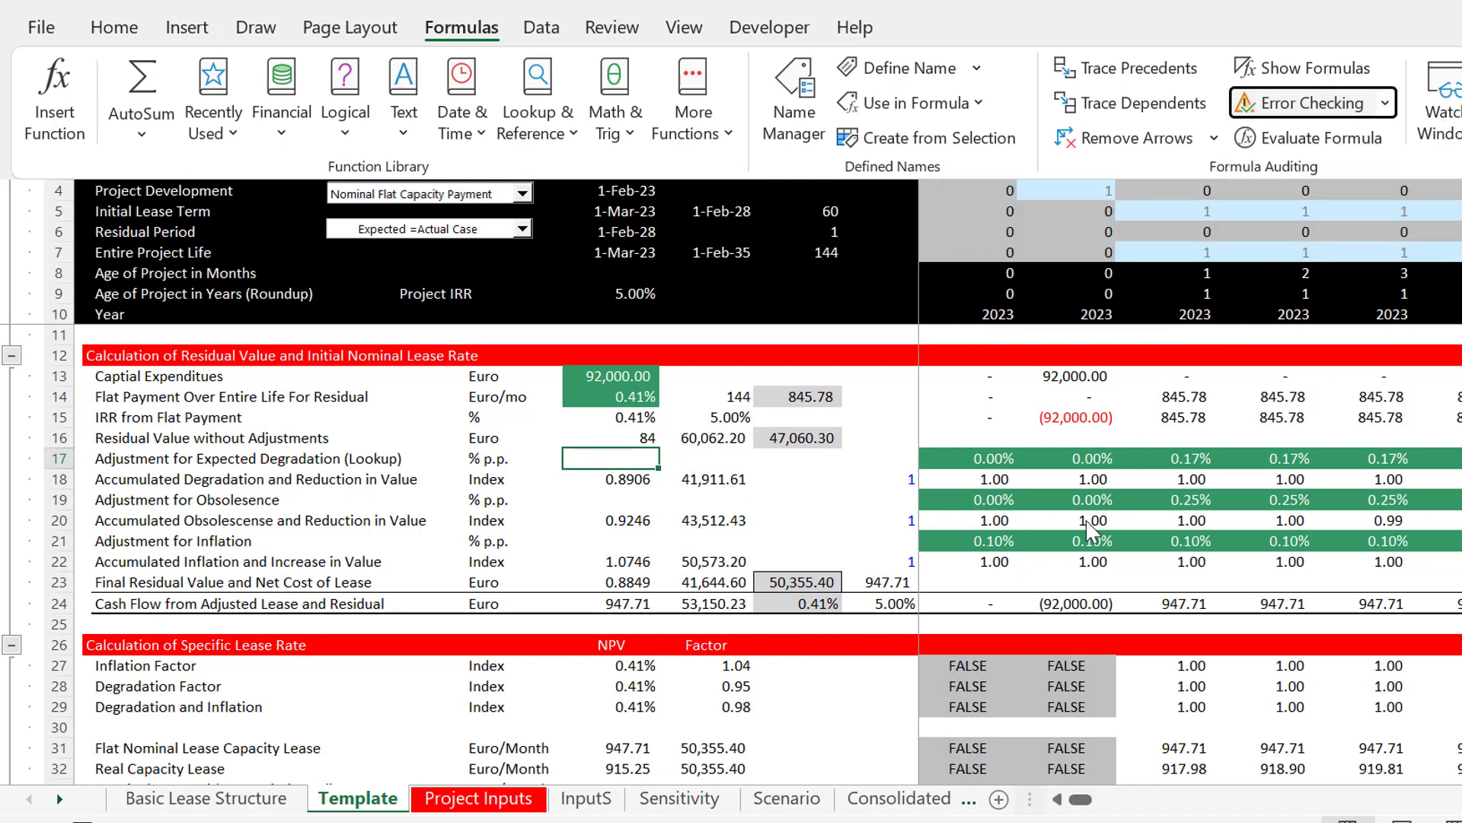
key(Escape)
Switch to the other workbook's Introduction sheet, check its error-checking options, and return to the Template sheet
key(alt+Tab)
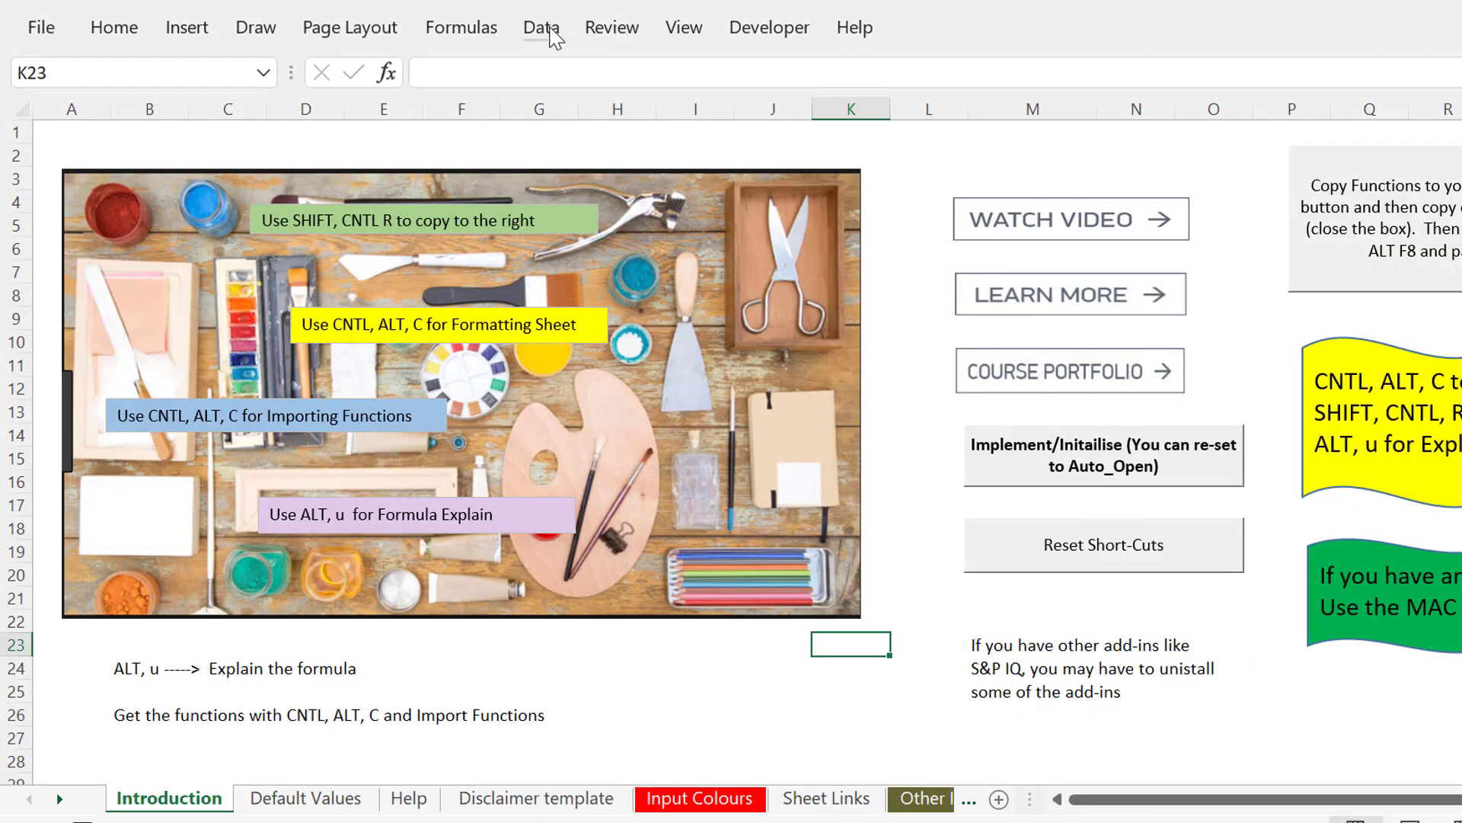
click(466, 31)
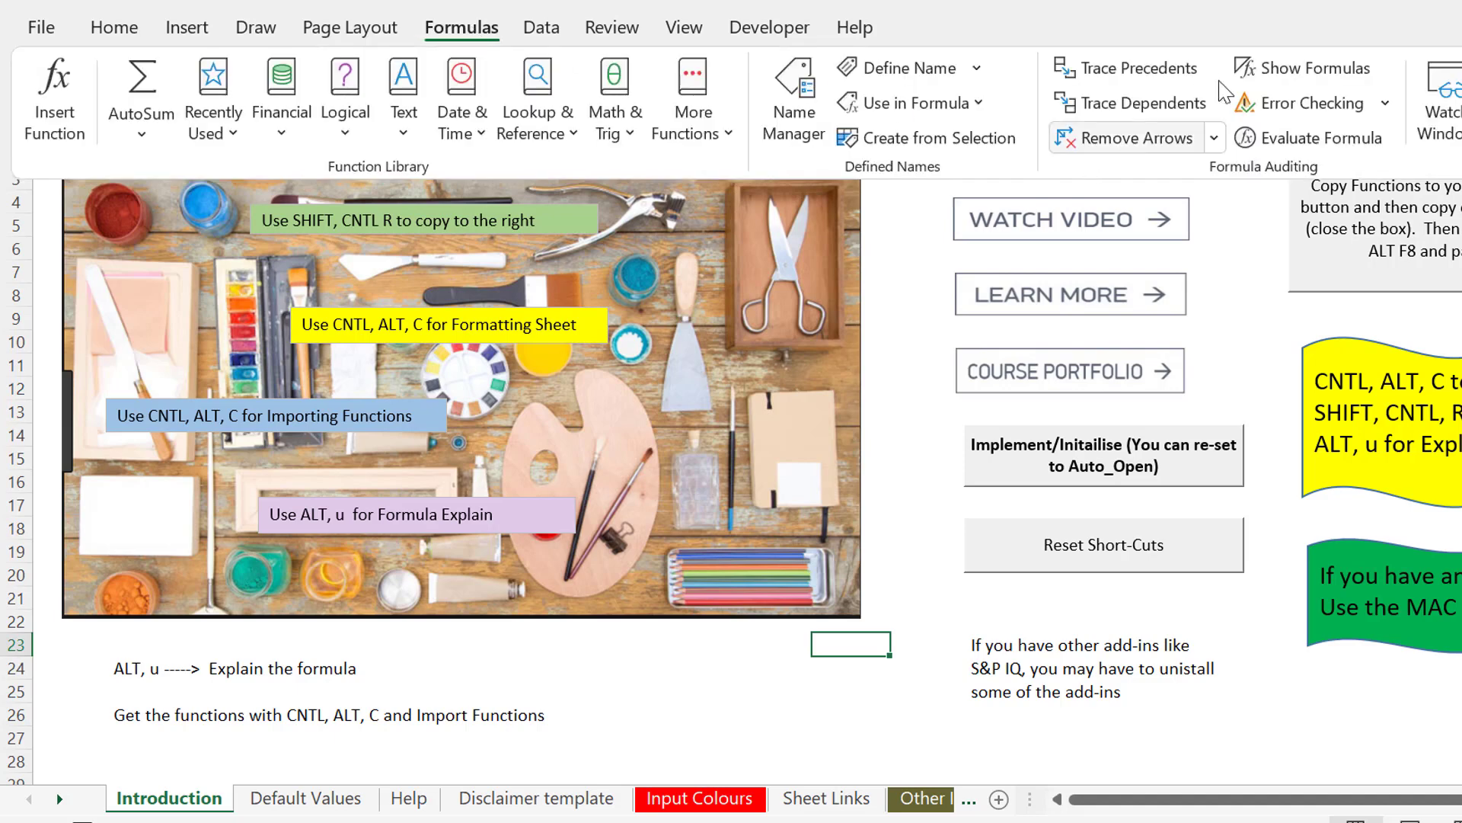
click(1384, 104)
click(1184, 270)
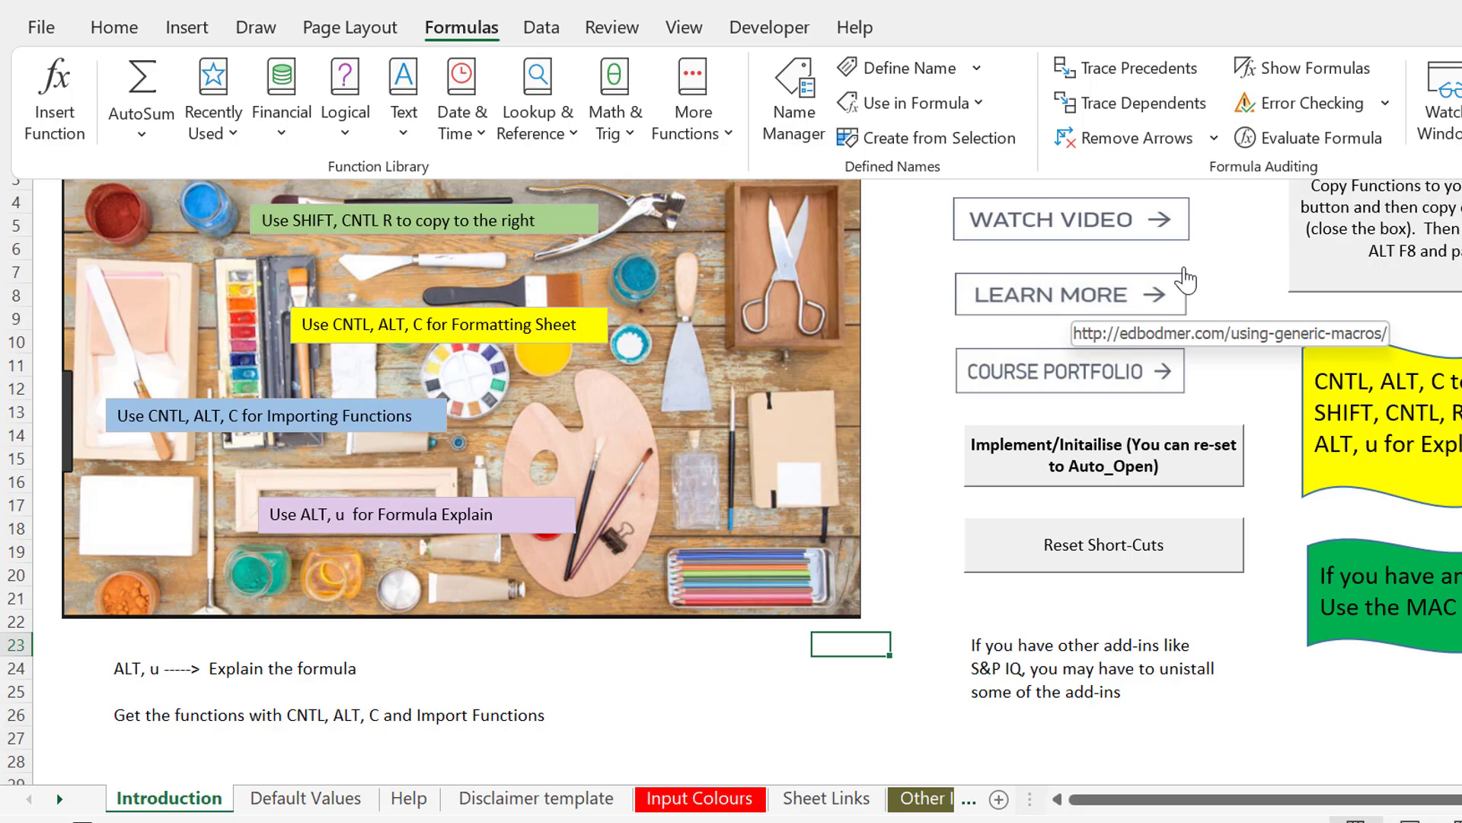
click(1183, 270)
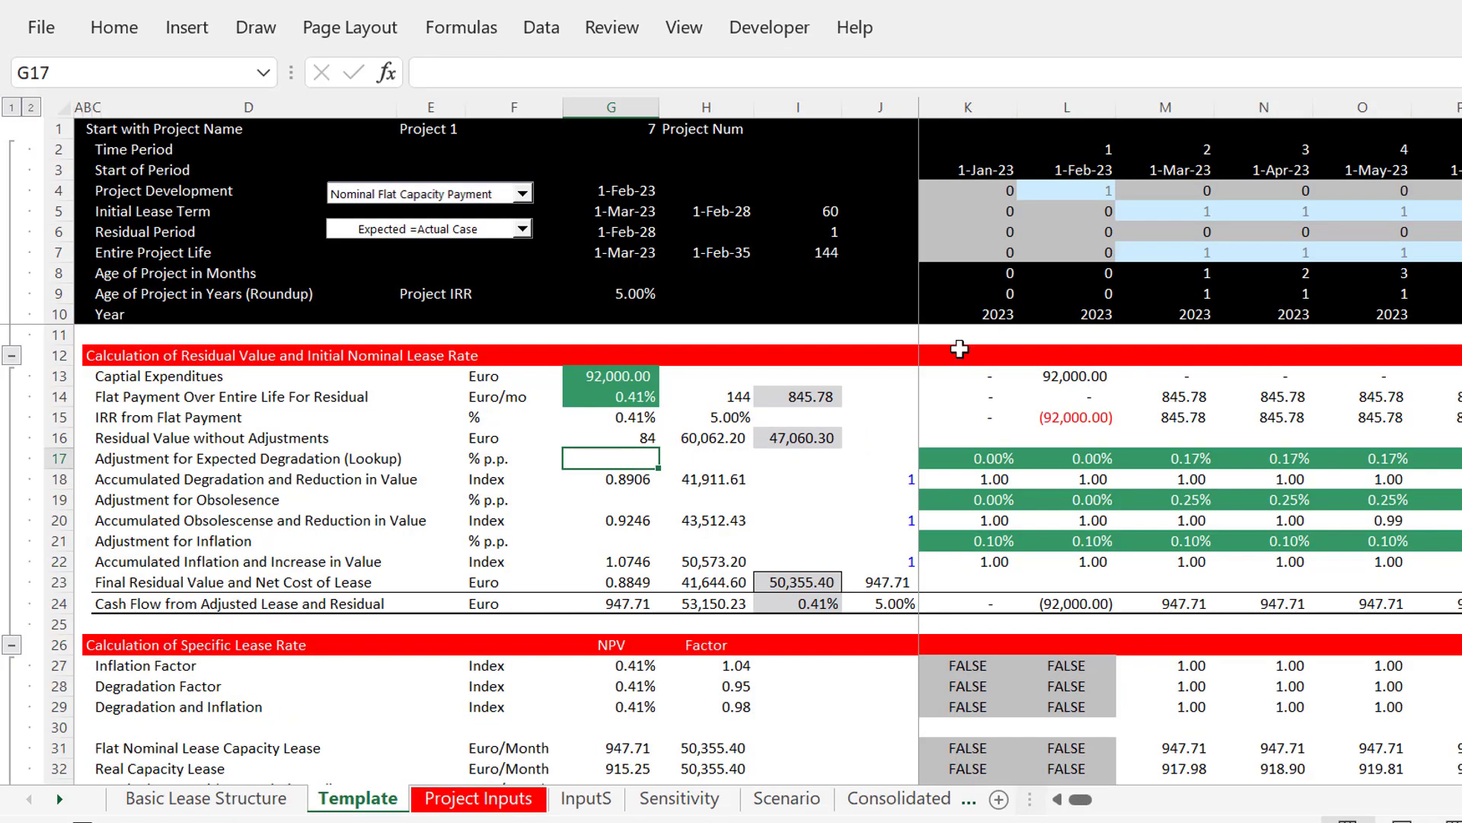
Examine the LOOKUP formulas for accumulated degradation in G18 and accumulated obsolescence in G20
click(812, 470)
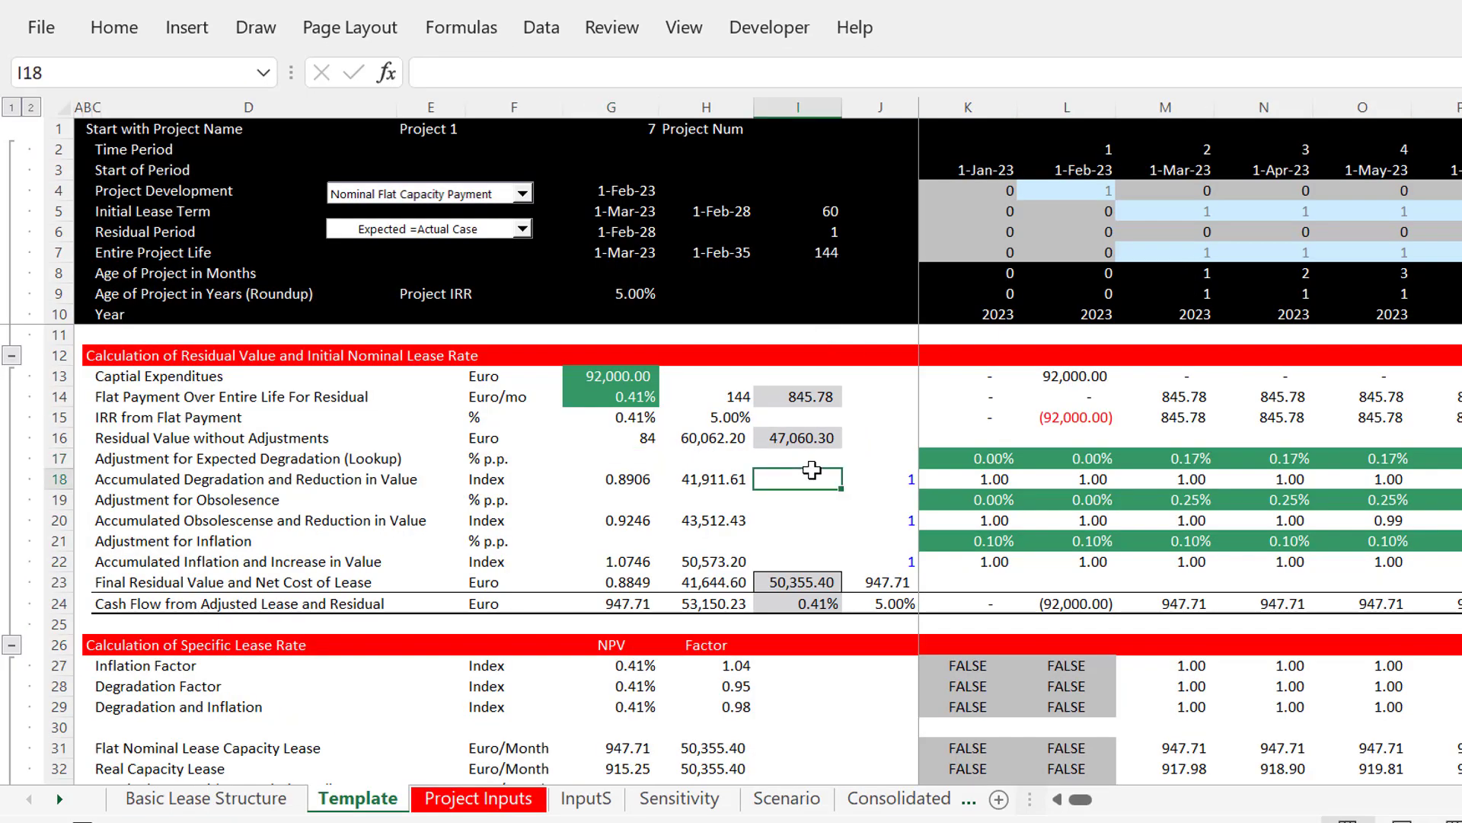
key(Page_Down)
key(Page_Up)
click(563, 455)
key(Down)
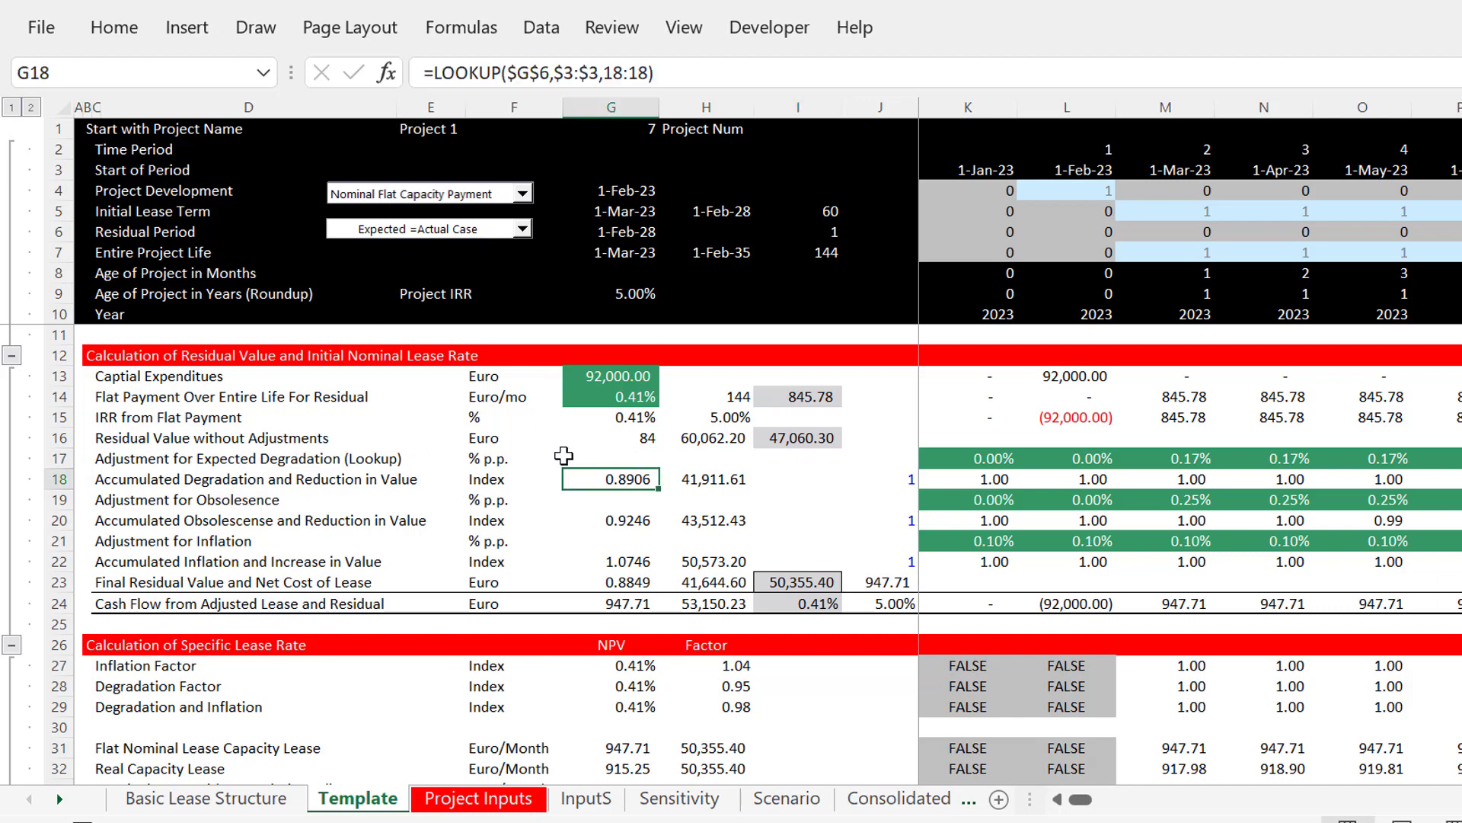
key(Down)
key(Down)
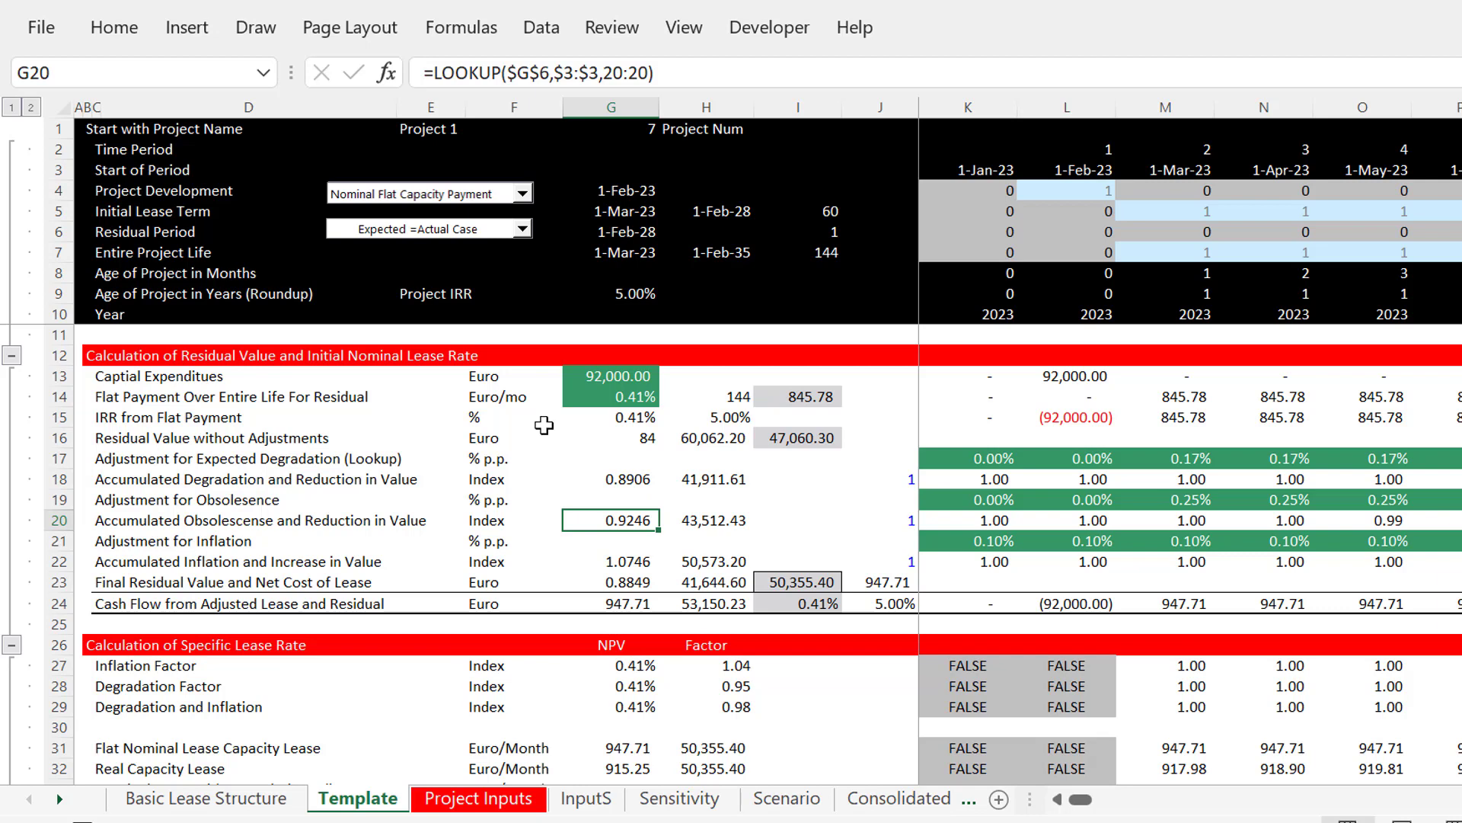
Set the Template's scenario to Higher Degradation and check the Project IRR in G9
click(478, 240)
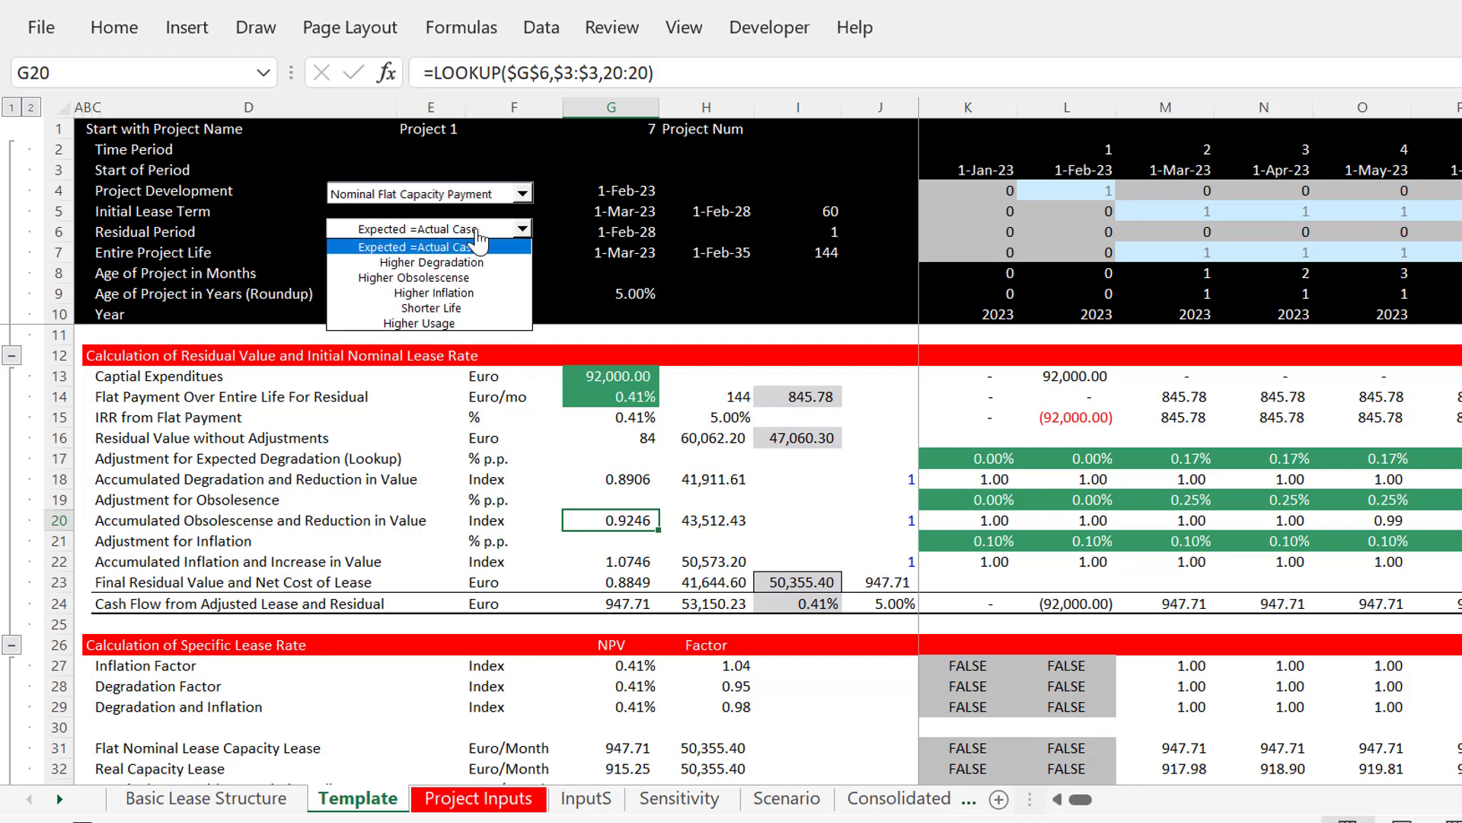
click(478, 262)
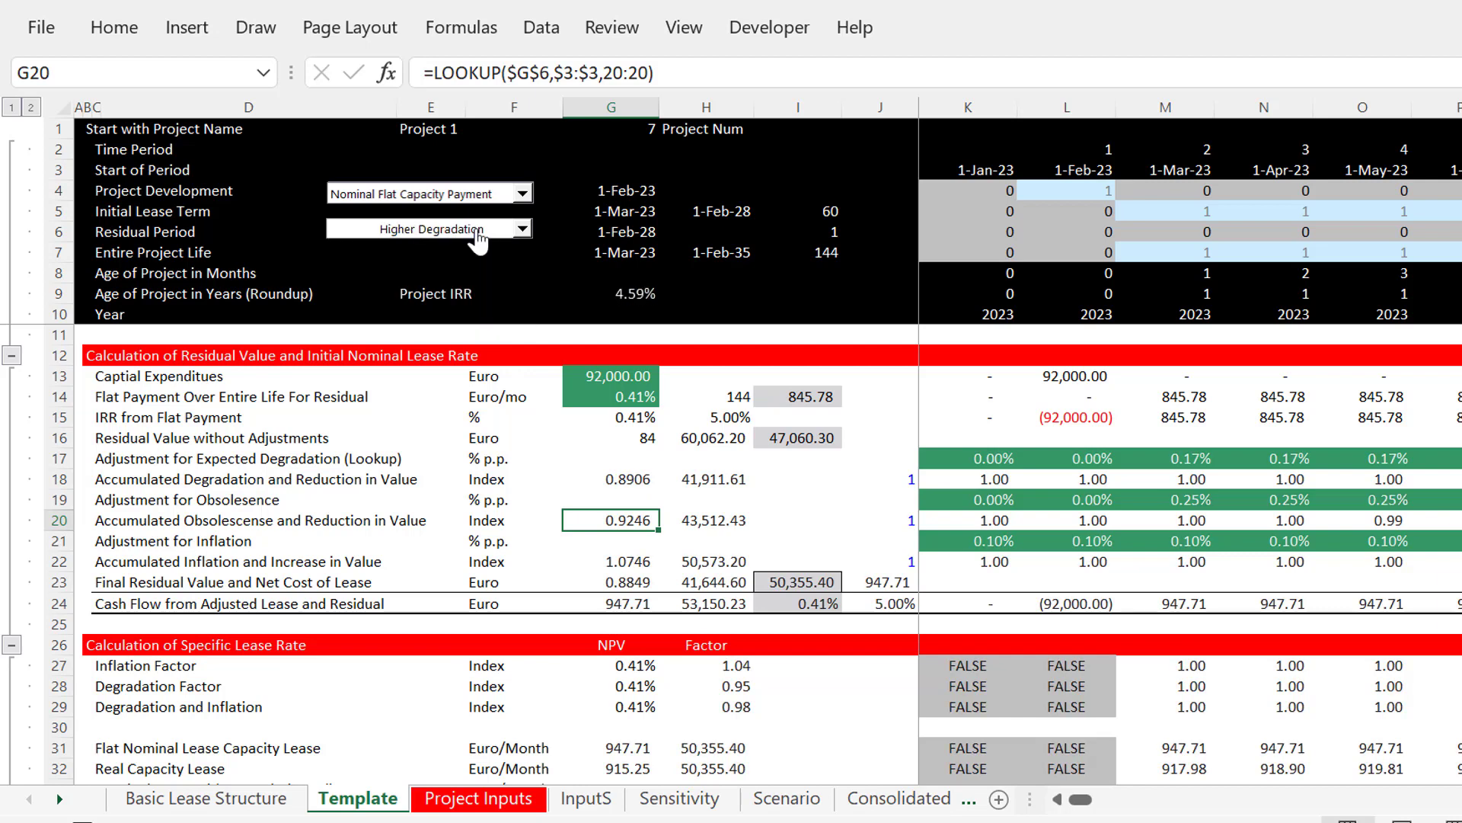
click(551, 298)
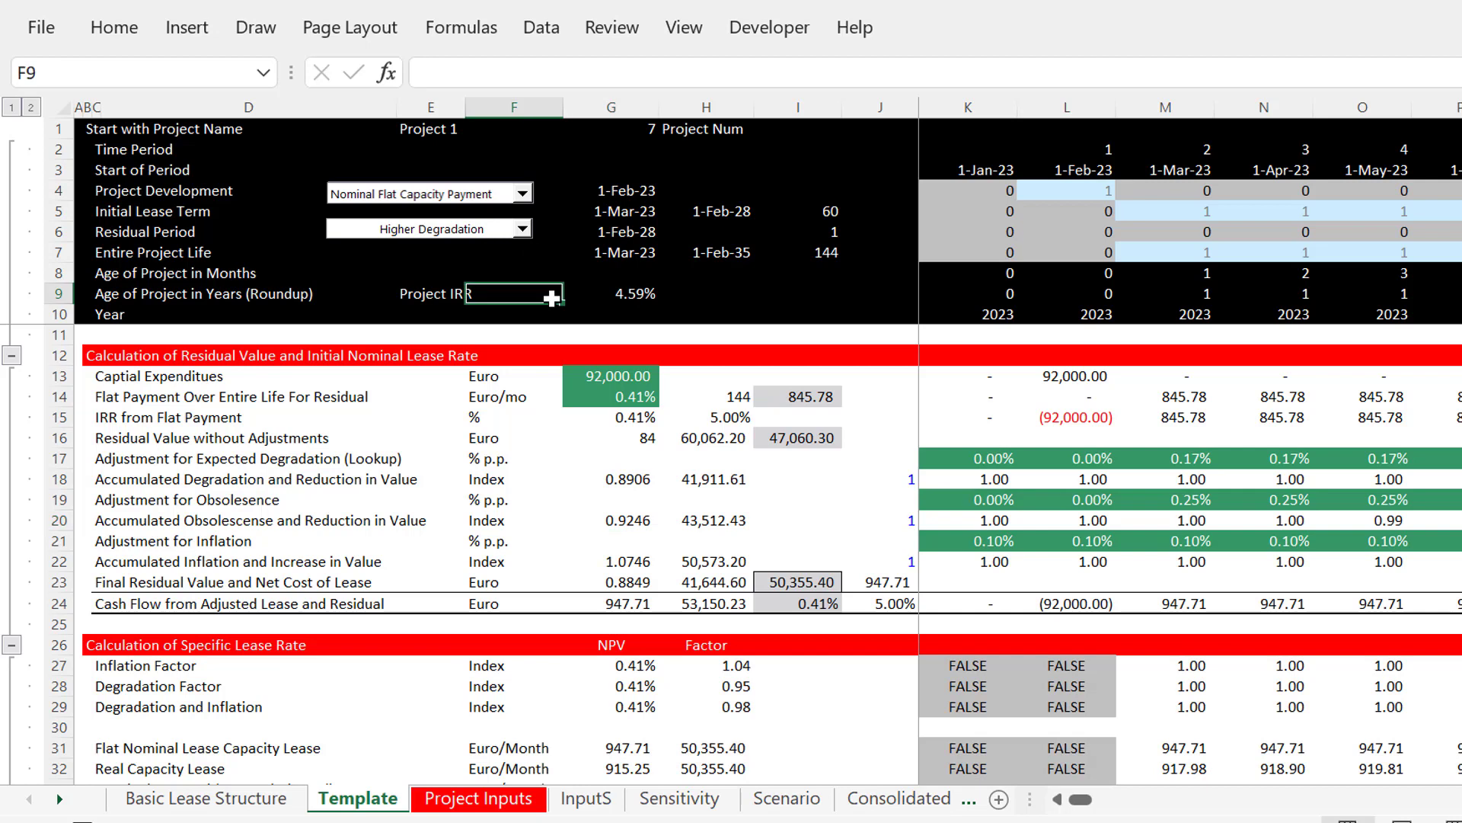
key(Right)
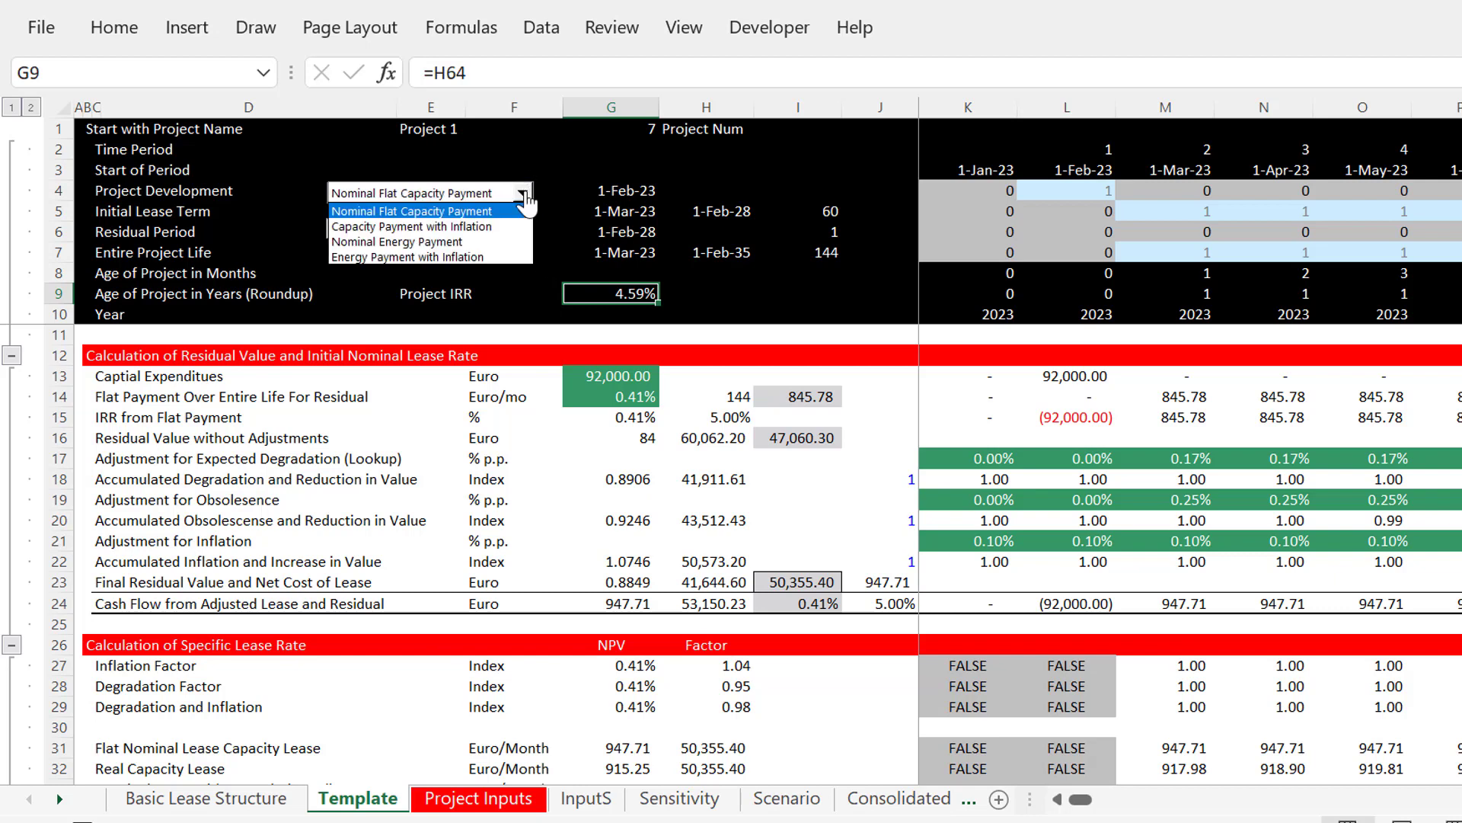
Switch the Template's lease payment type to Capacity Payment with Inflation, and from that to Nominal Energy Payment
key(Down)
key(Return)
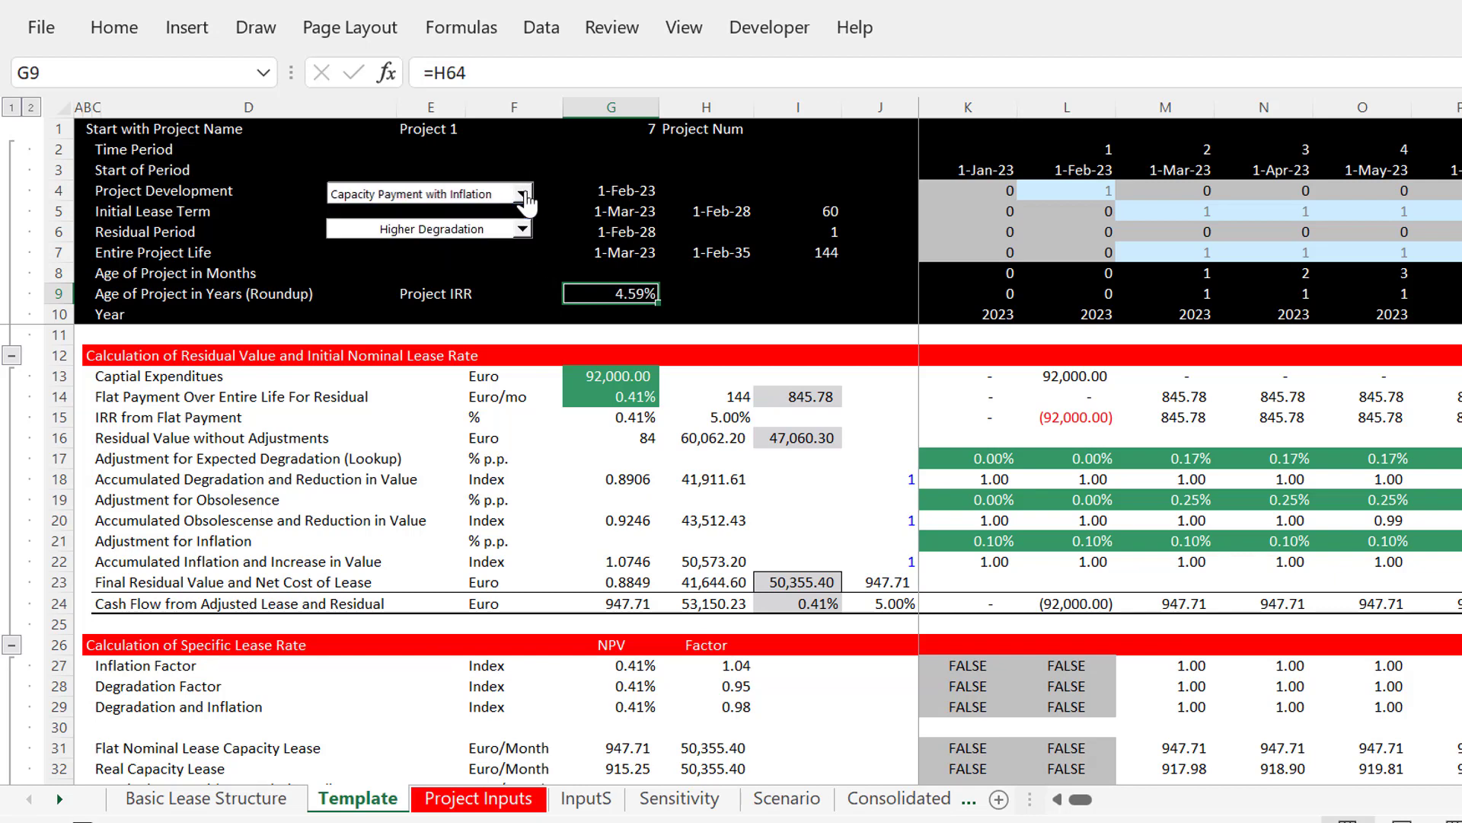
click(523, 195)
key(Down)
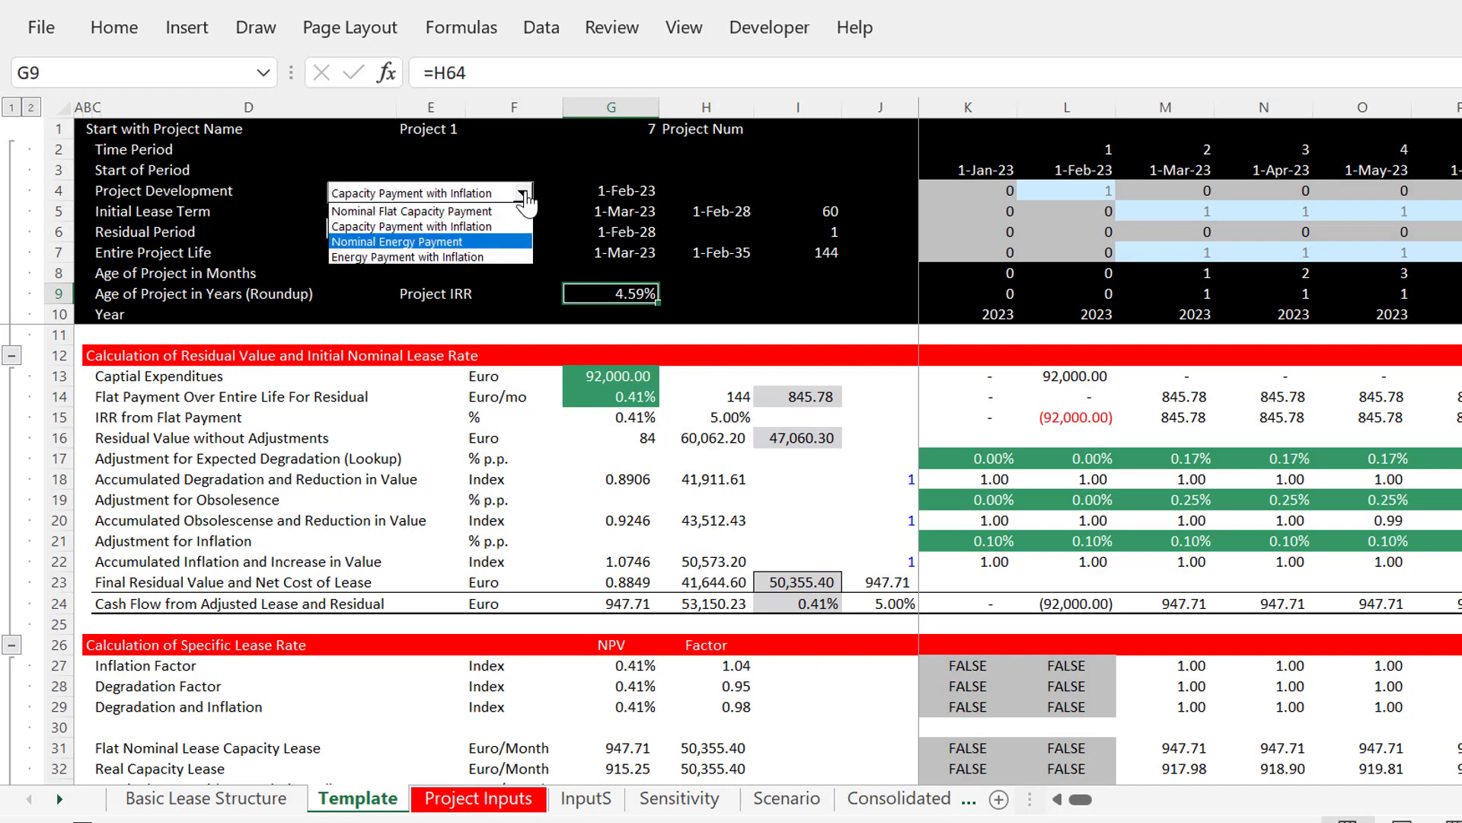
key(Return)
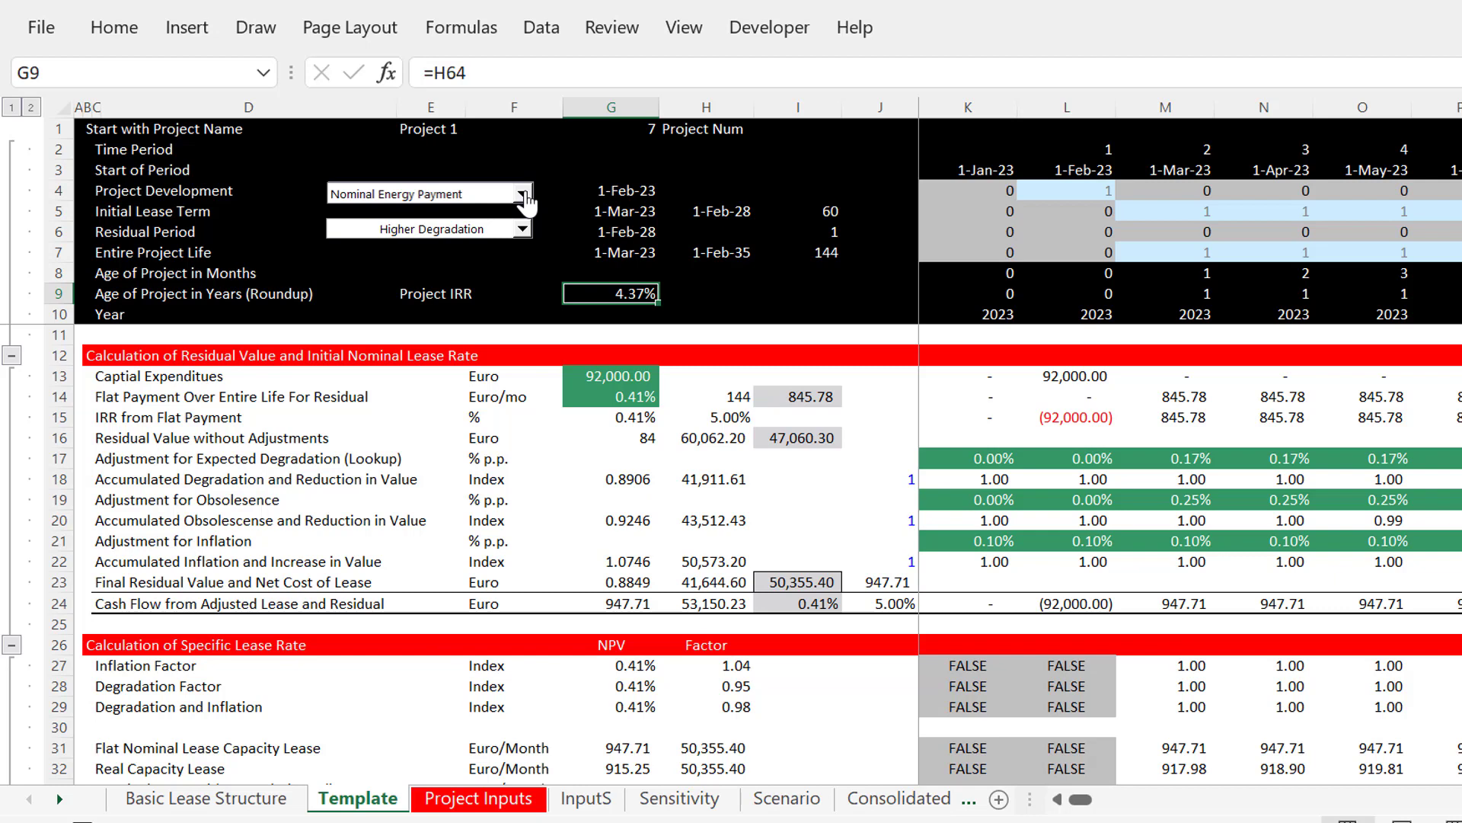
Switch the lease payment type to Energy Payment with Inflation, and from that to Nominal Flat Capacity Payment
click(523, 195)
key(Down)
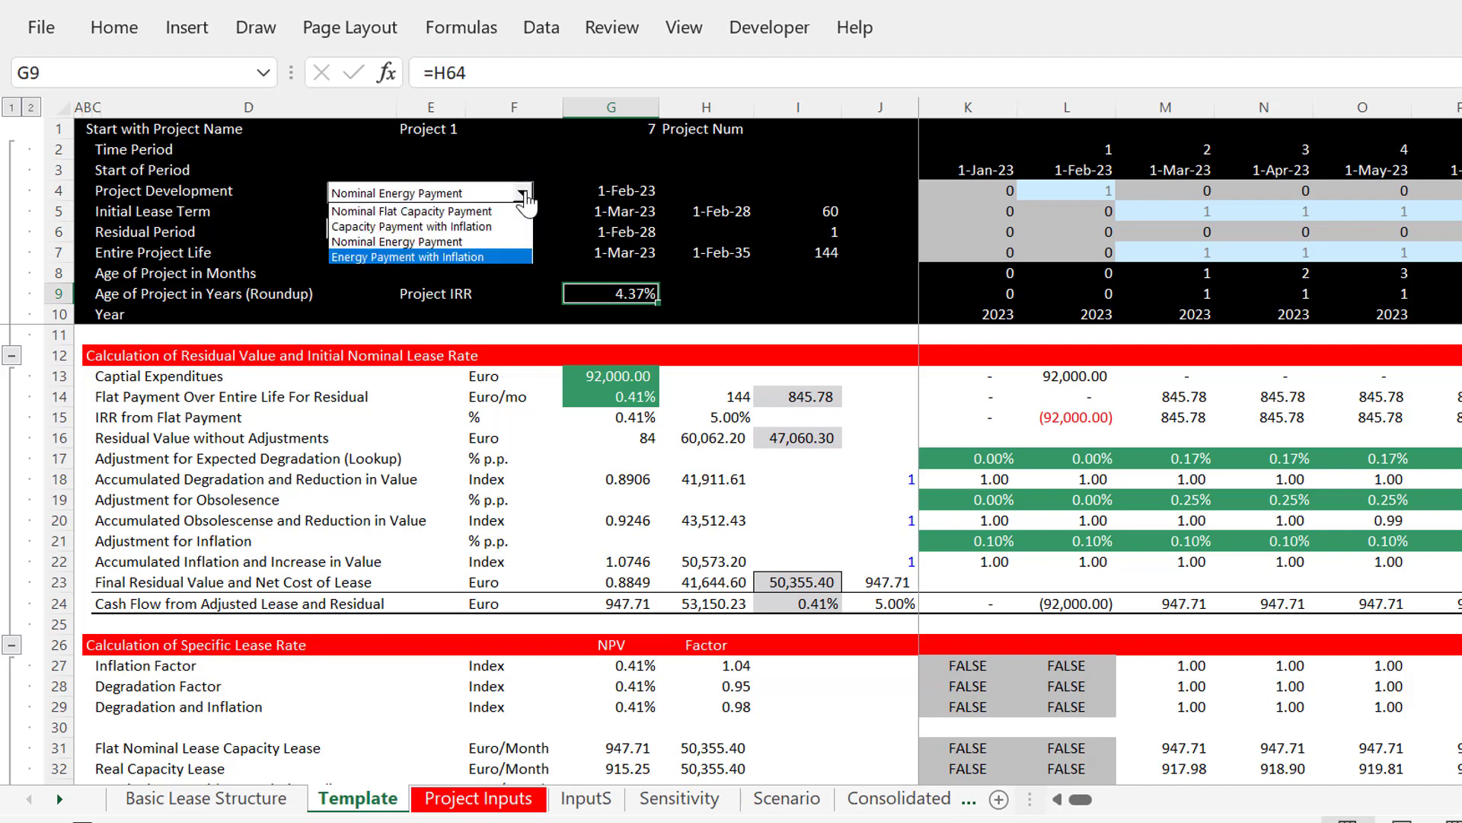
key(Return)
click(522, 195)
key(Up)
key(Up)
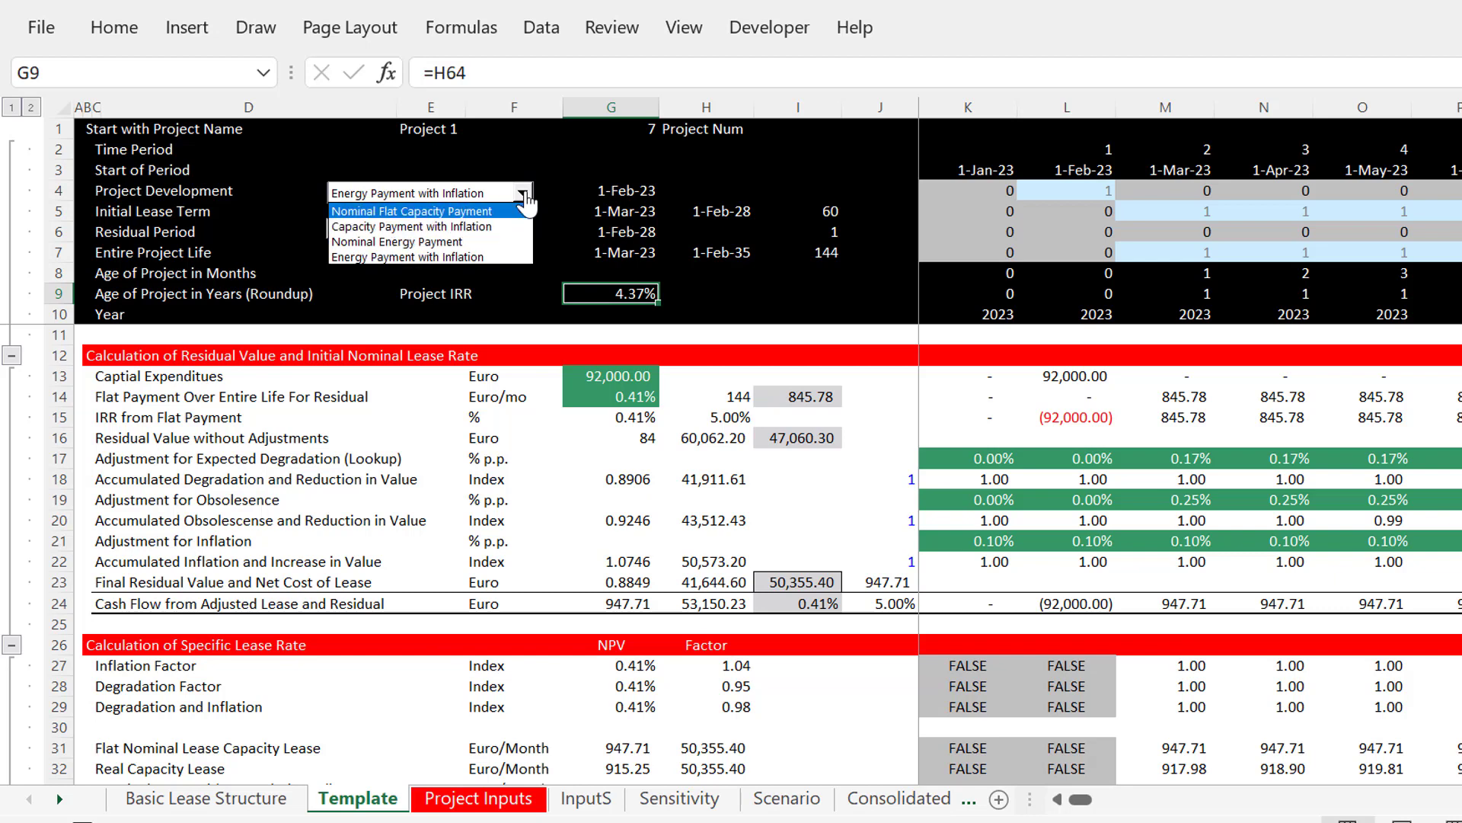
key(Return)
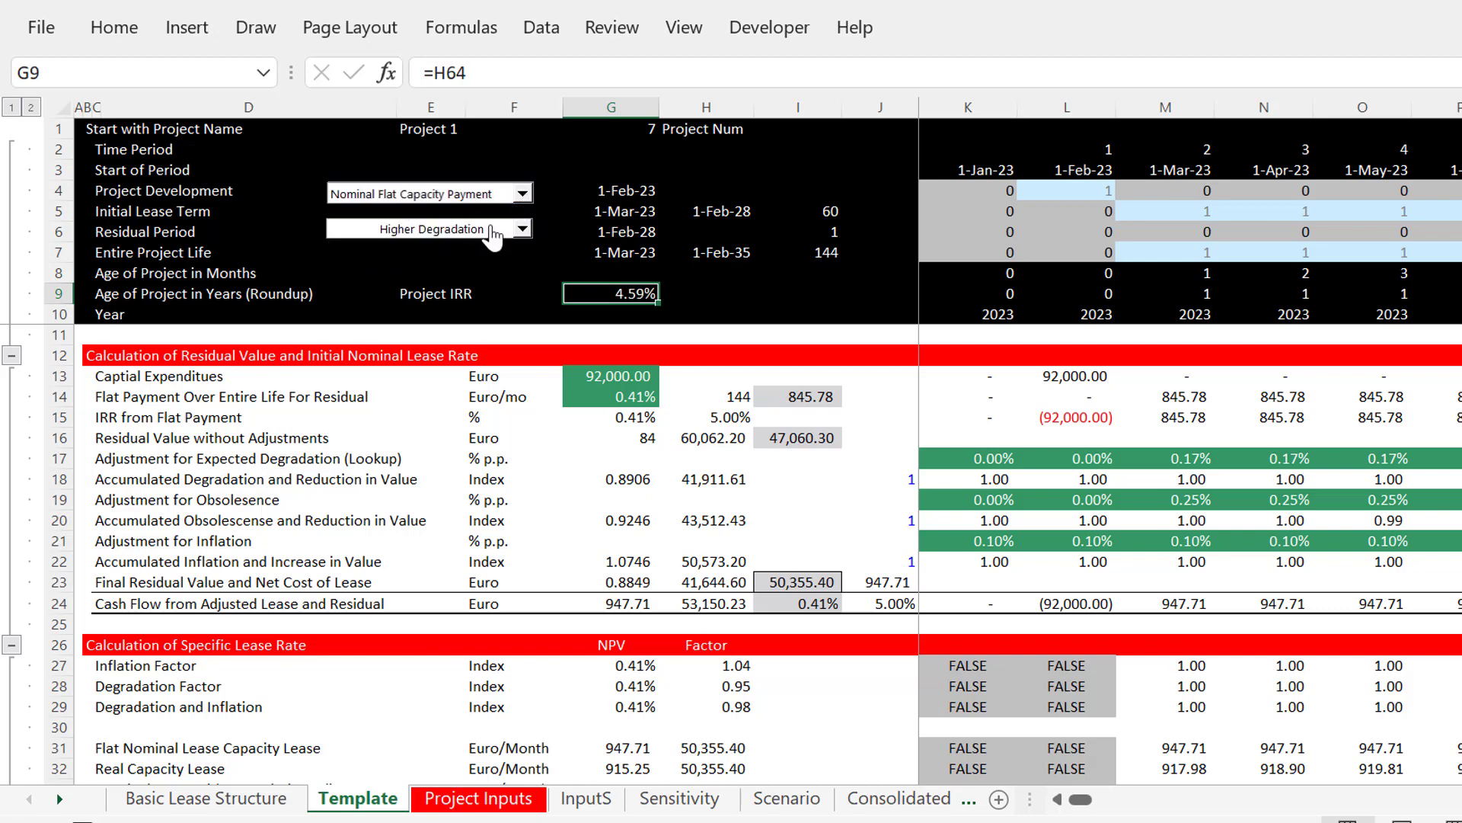
Set the Template's scenario to Expected =Actual Case
click(495, 235)
key(Up)
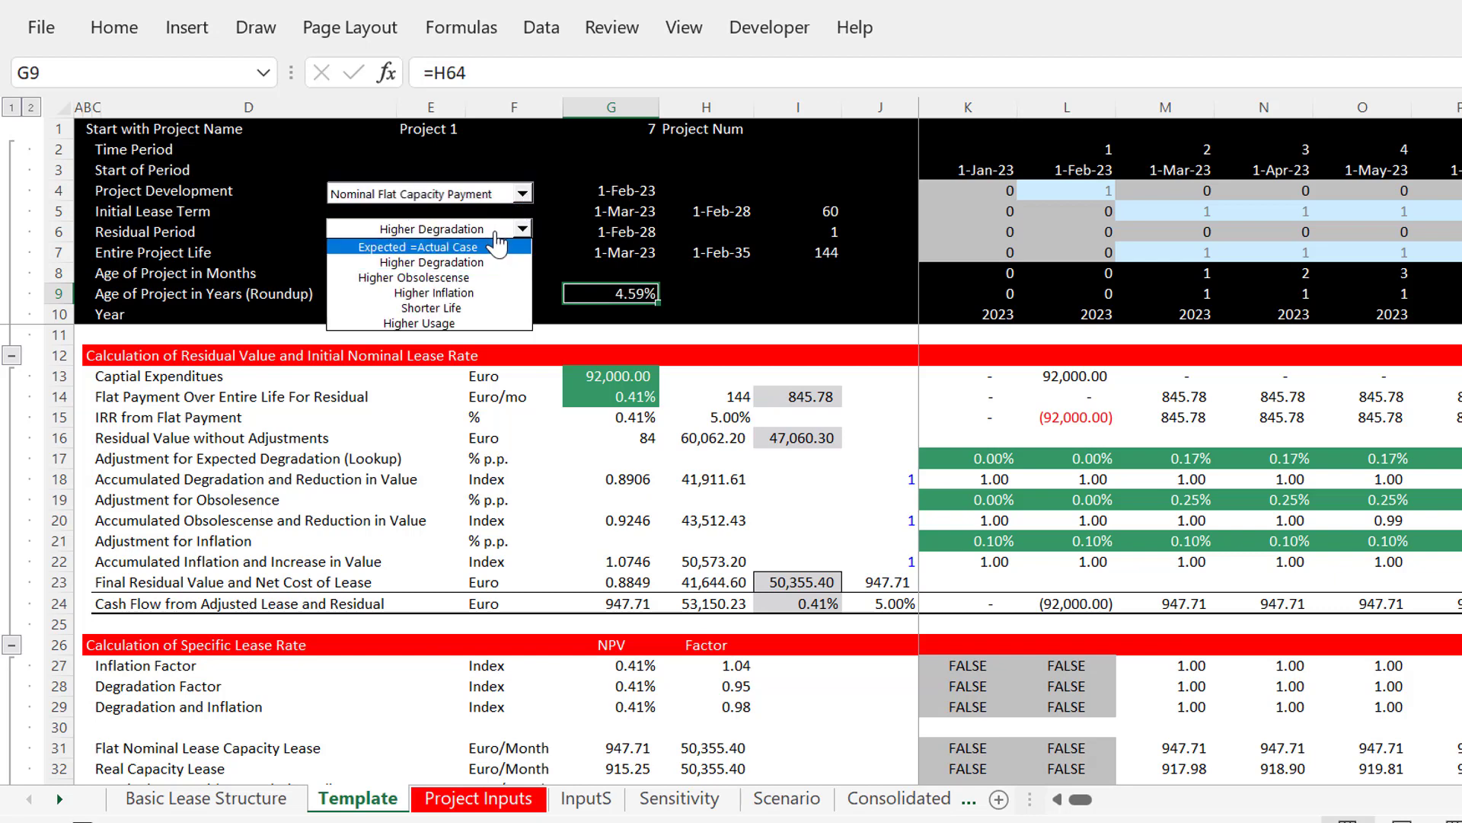
key(Return)
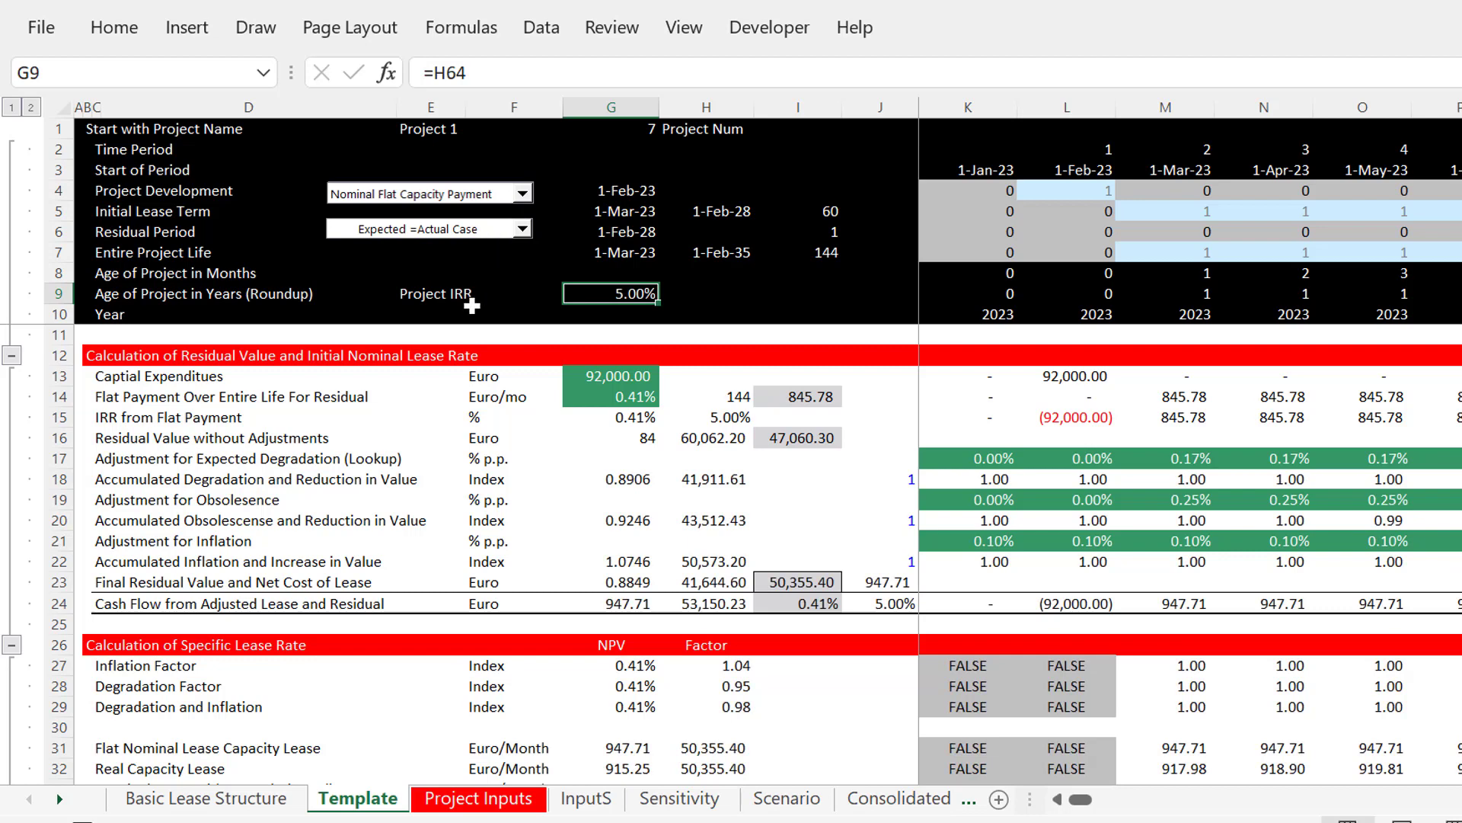
click(515, 257)
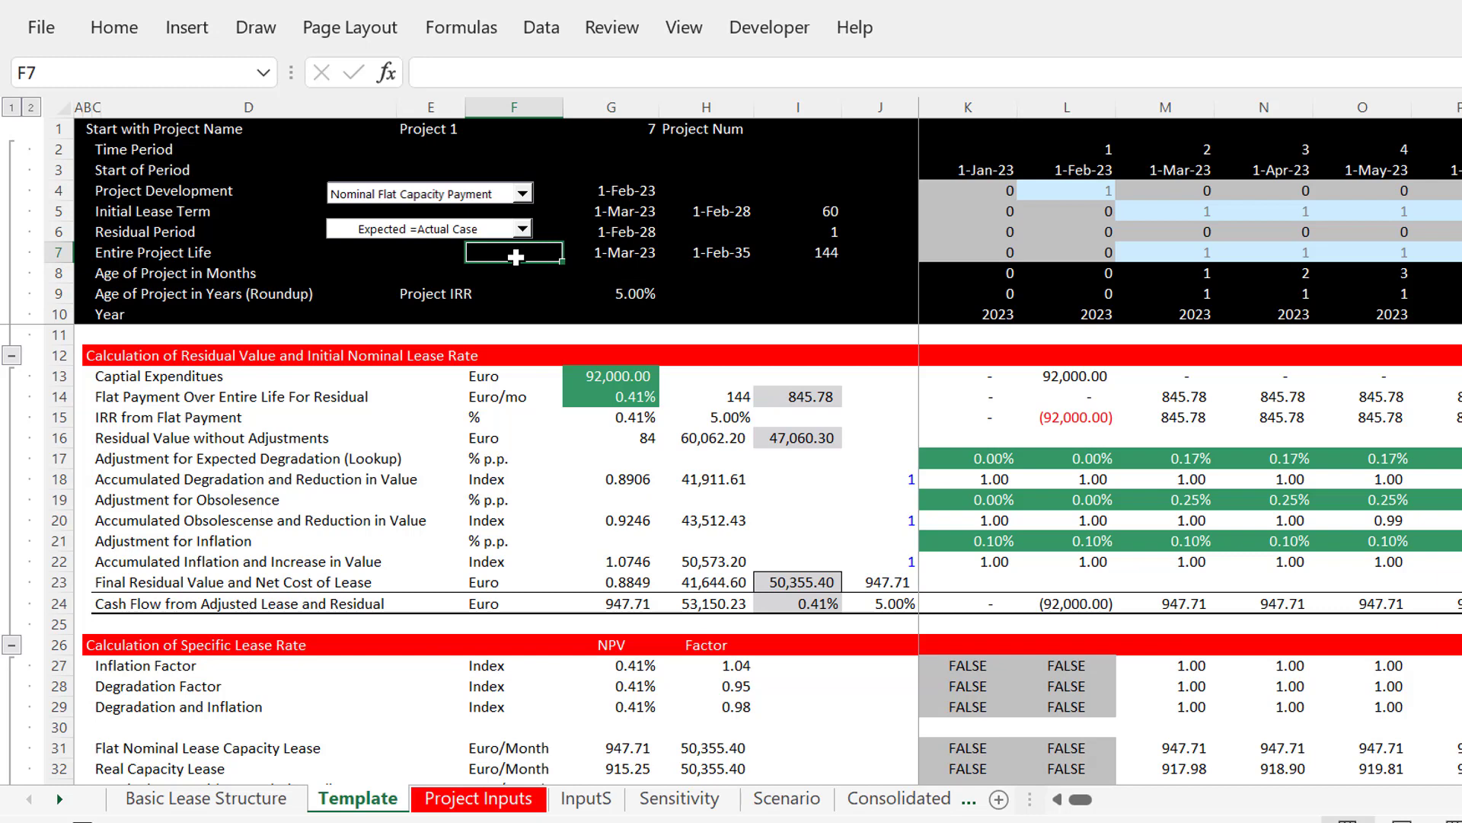
click(542, 27)
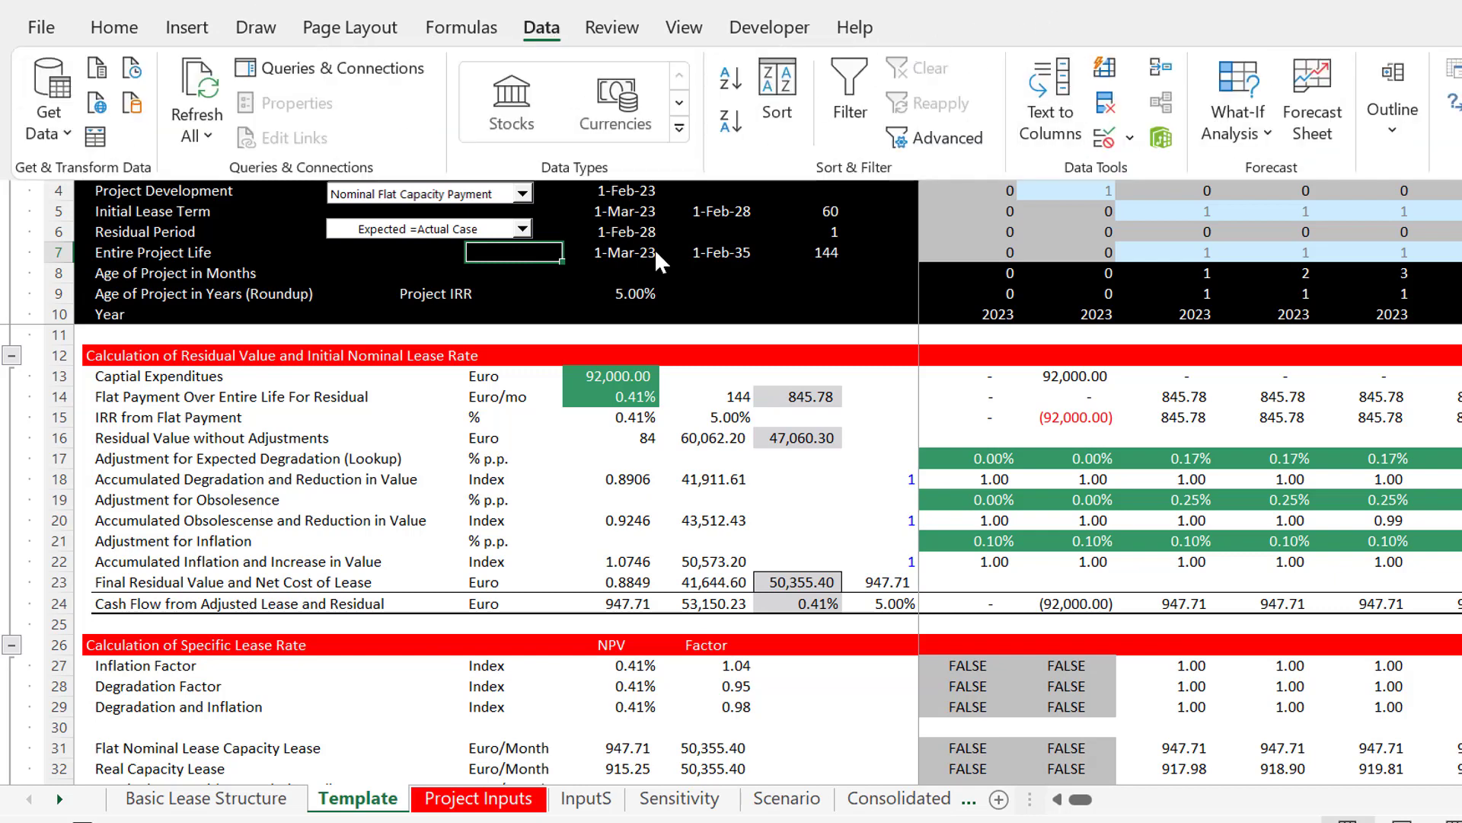
click(640, 415)
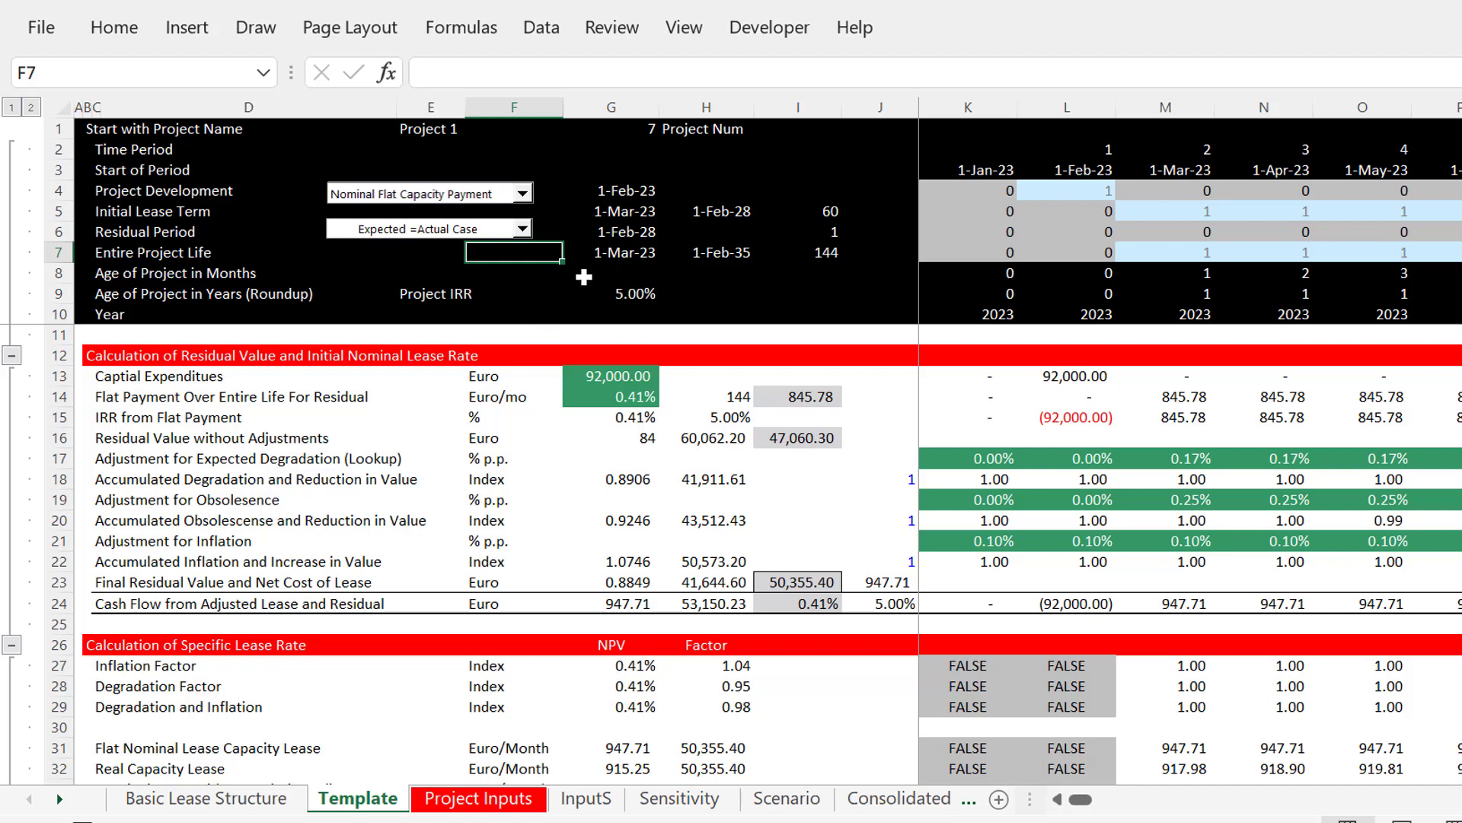
Set the Template's scenario to Higher Obsolescense and check the Project IRR in G9
click(499, 232)
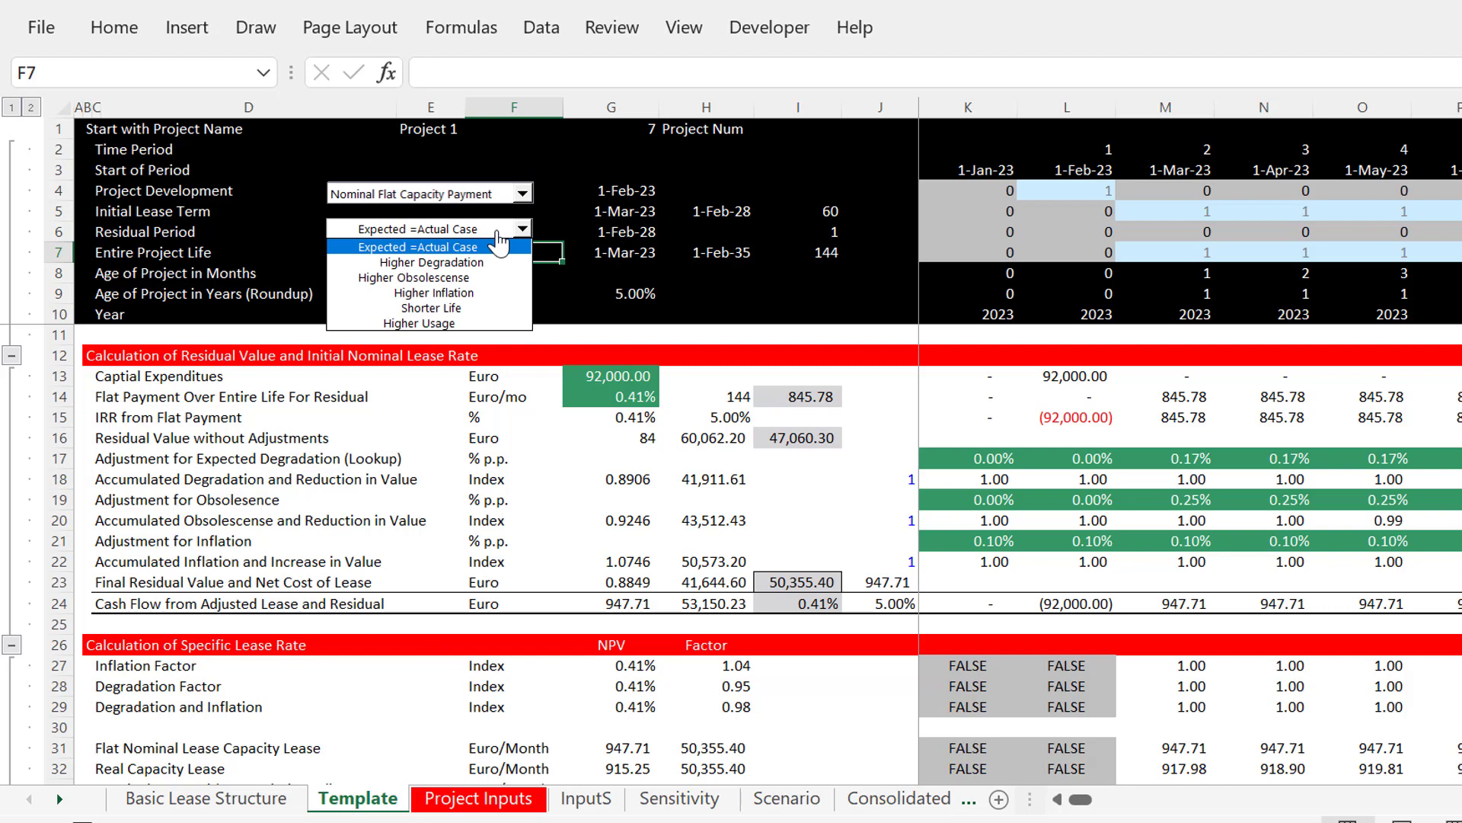
key(Down)
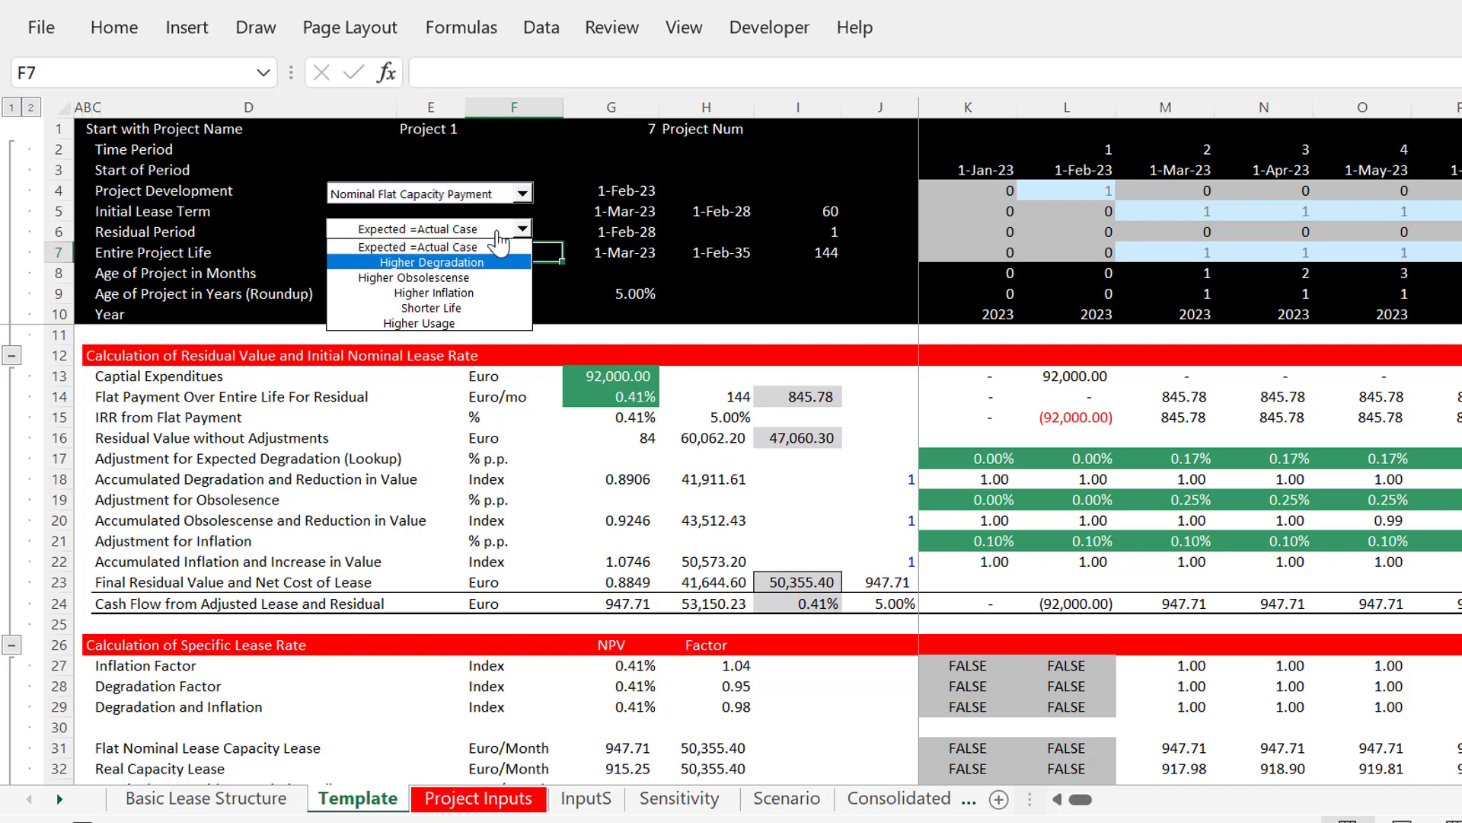
key(Down)
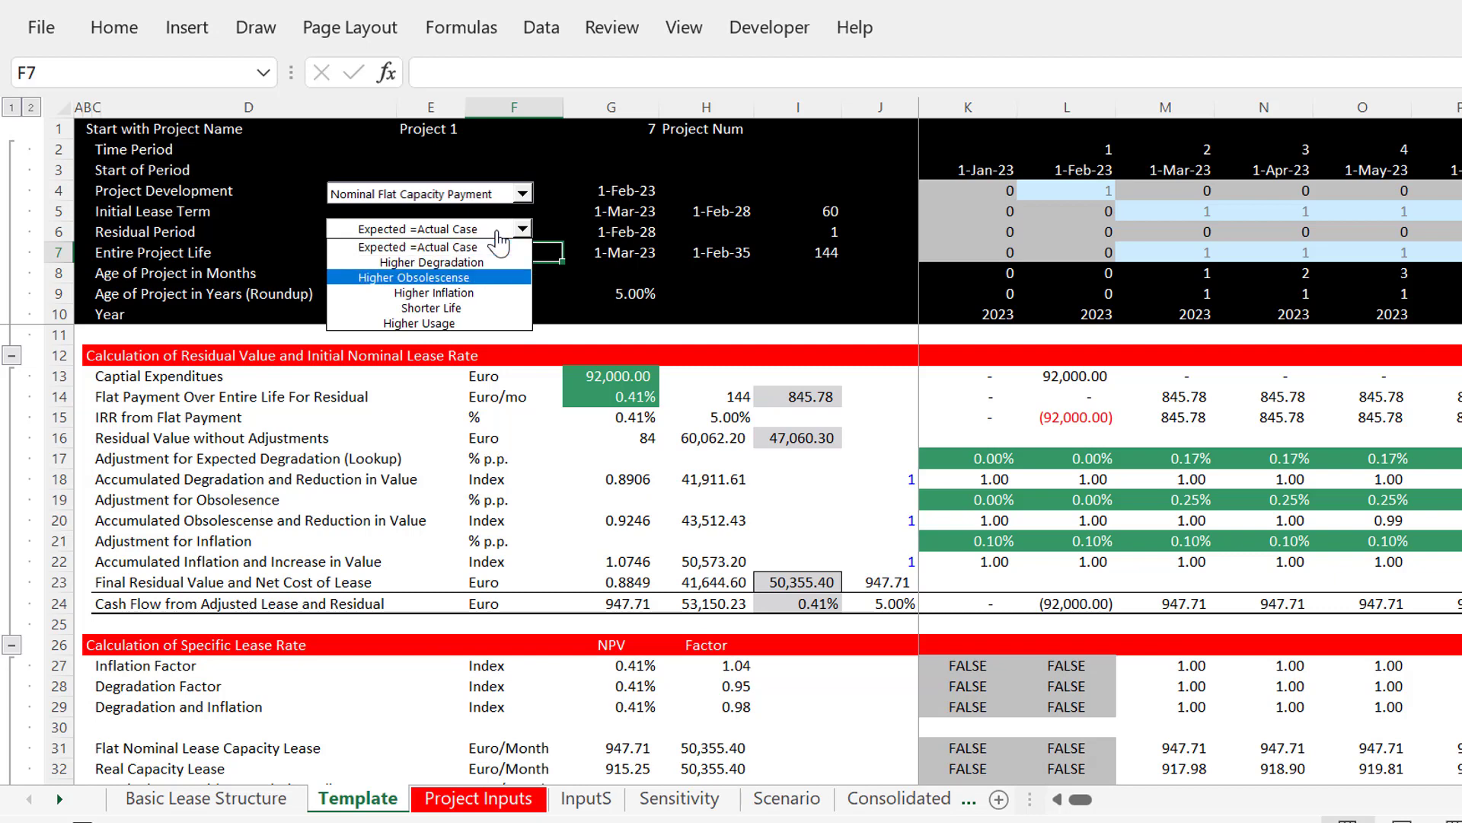
key(Return)
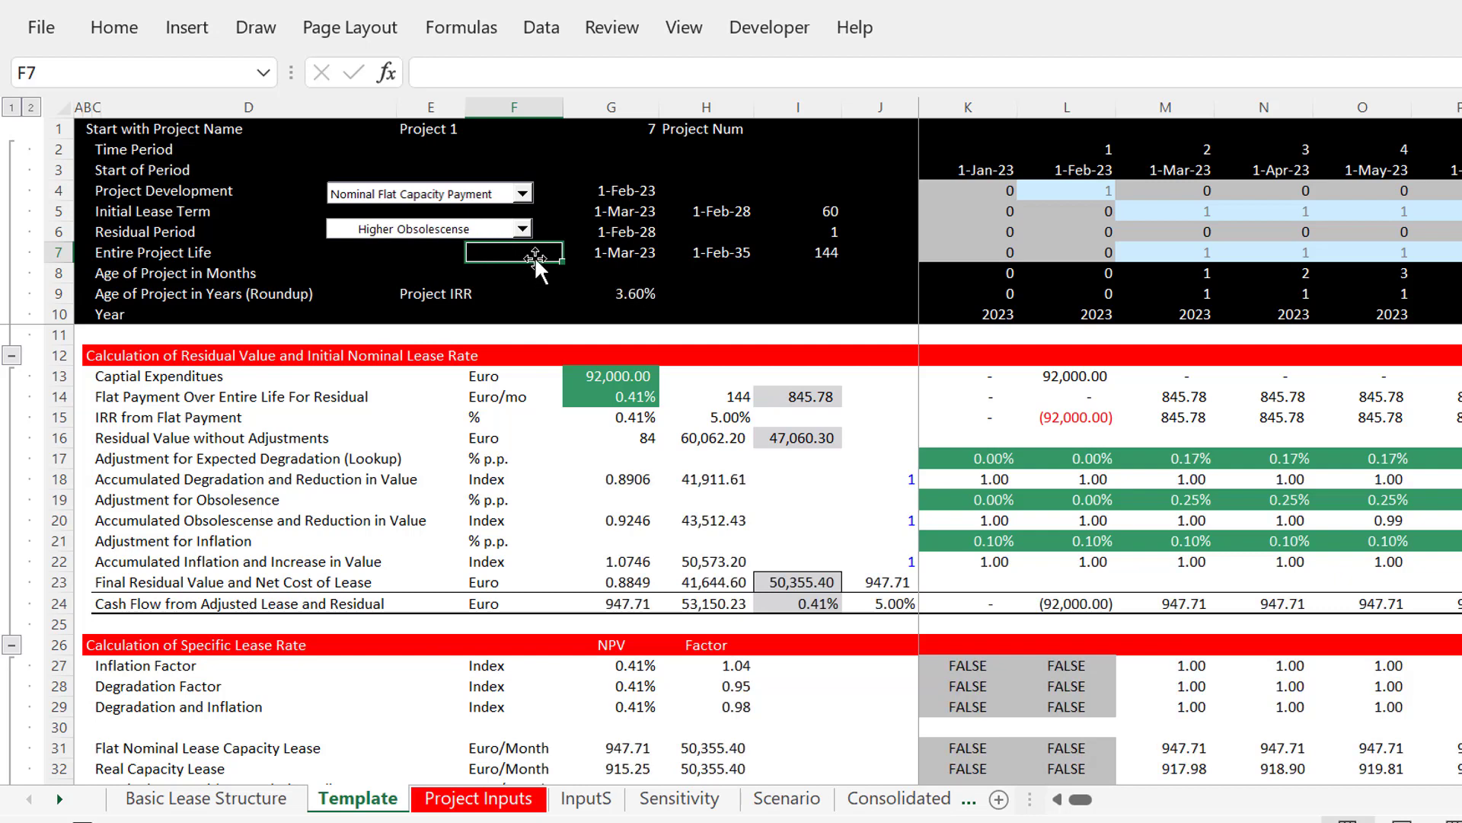
click(525, 273)
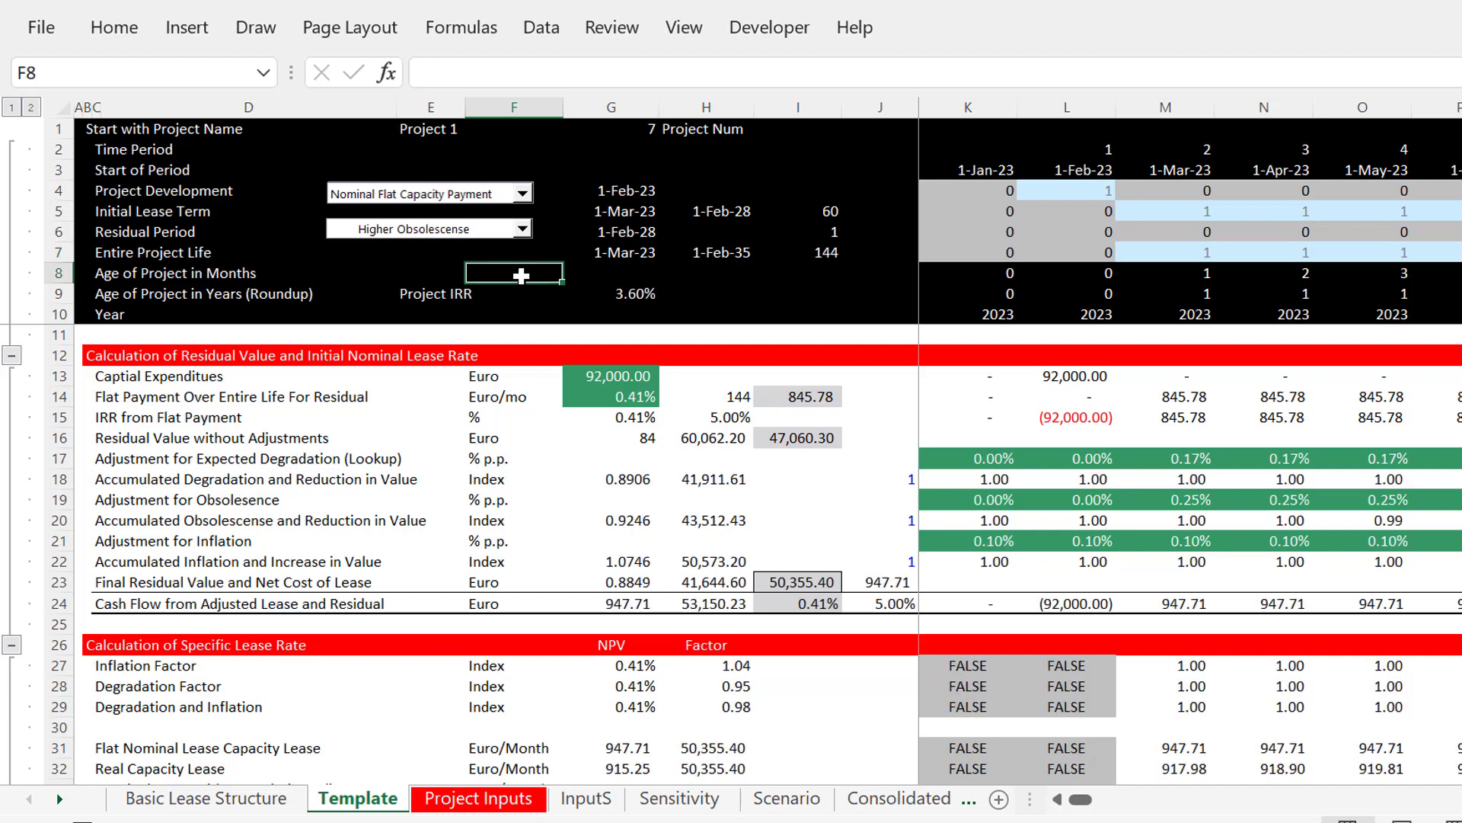
click(644, 303)
key(Down)
key(Down)
key(Down)
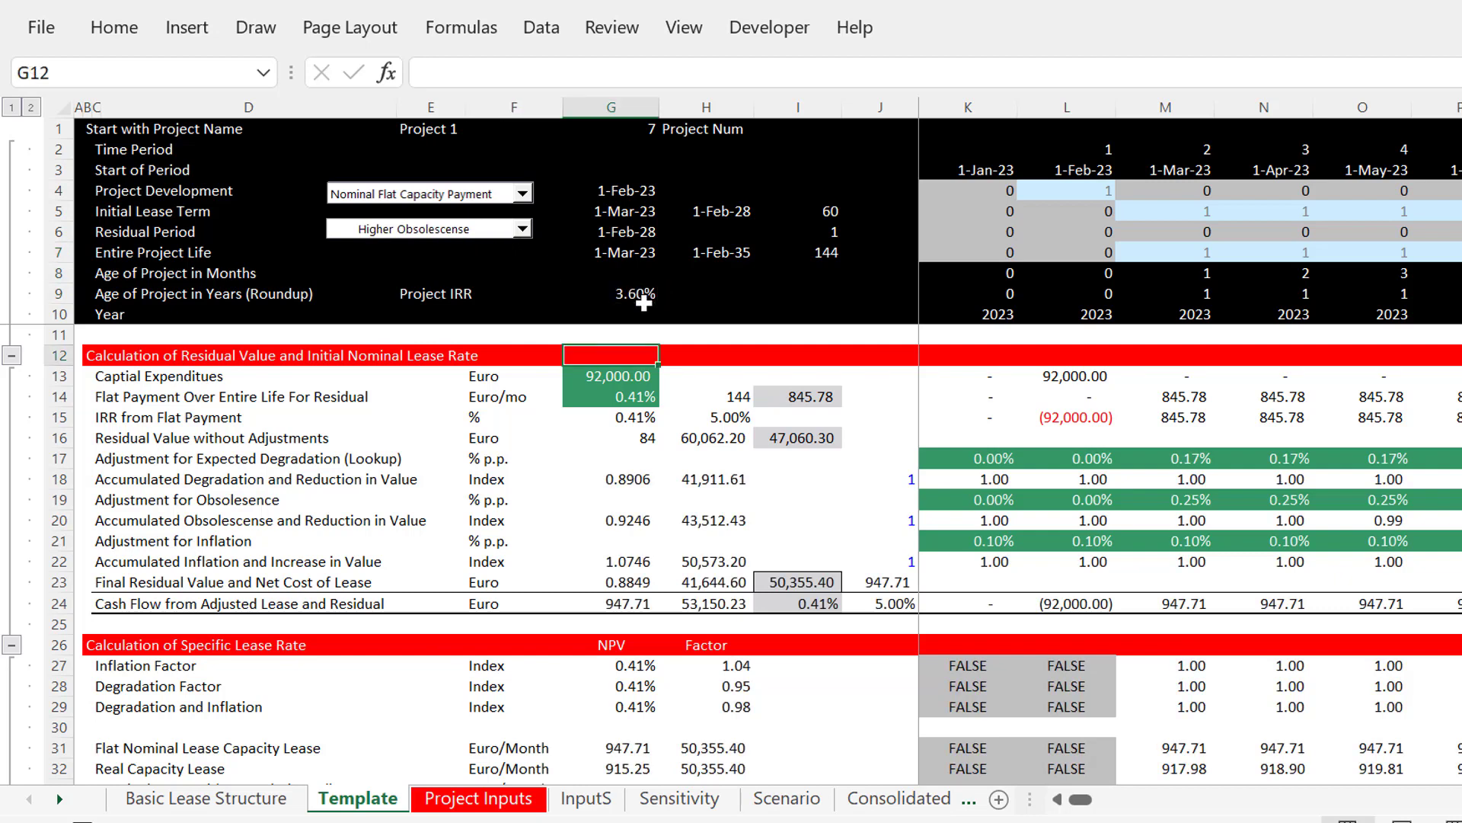
Enter the label Real IRR in H9, beside the Project IRR value
click(709, 295)
key(Left)
key(Left)
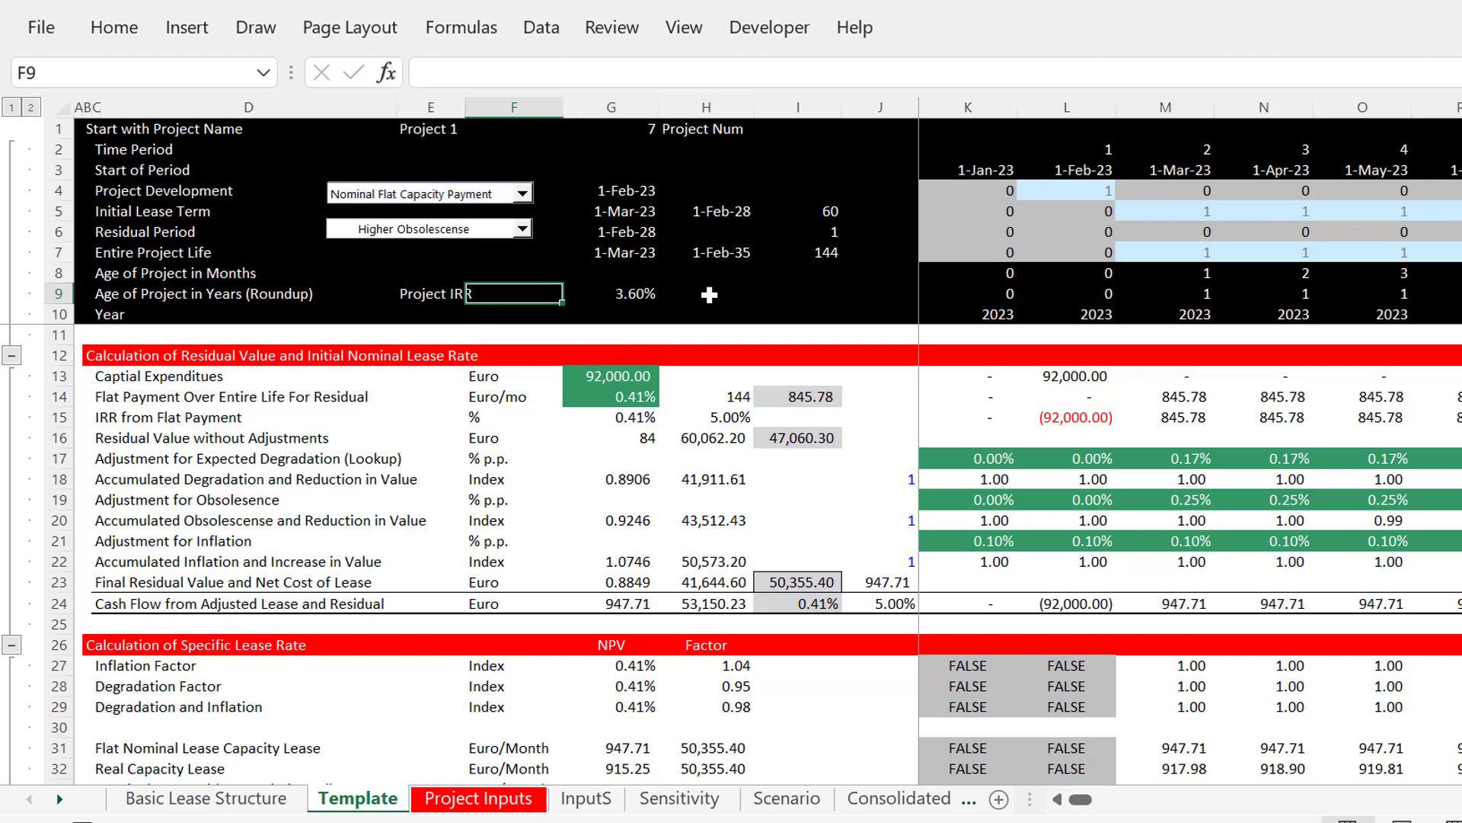
key(Right)
key(Right)
text(Re)
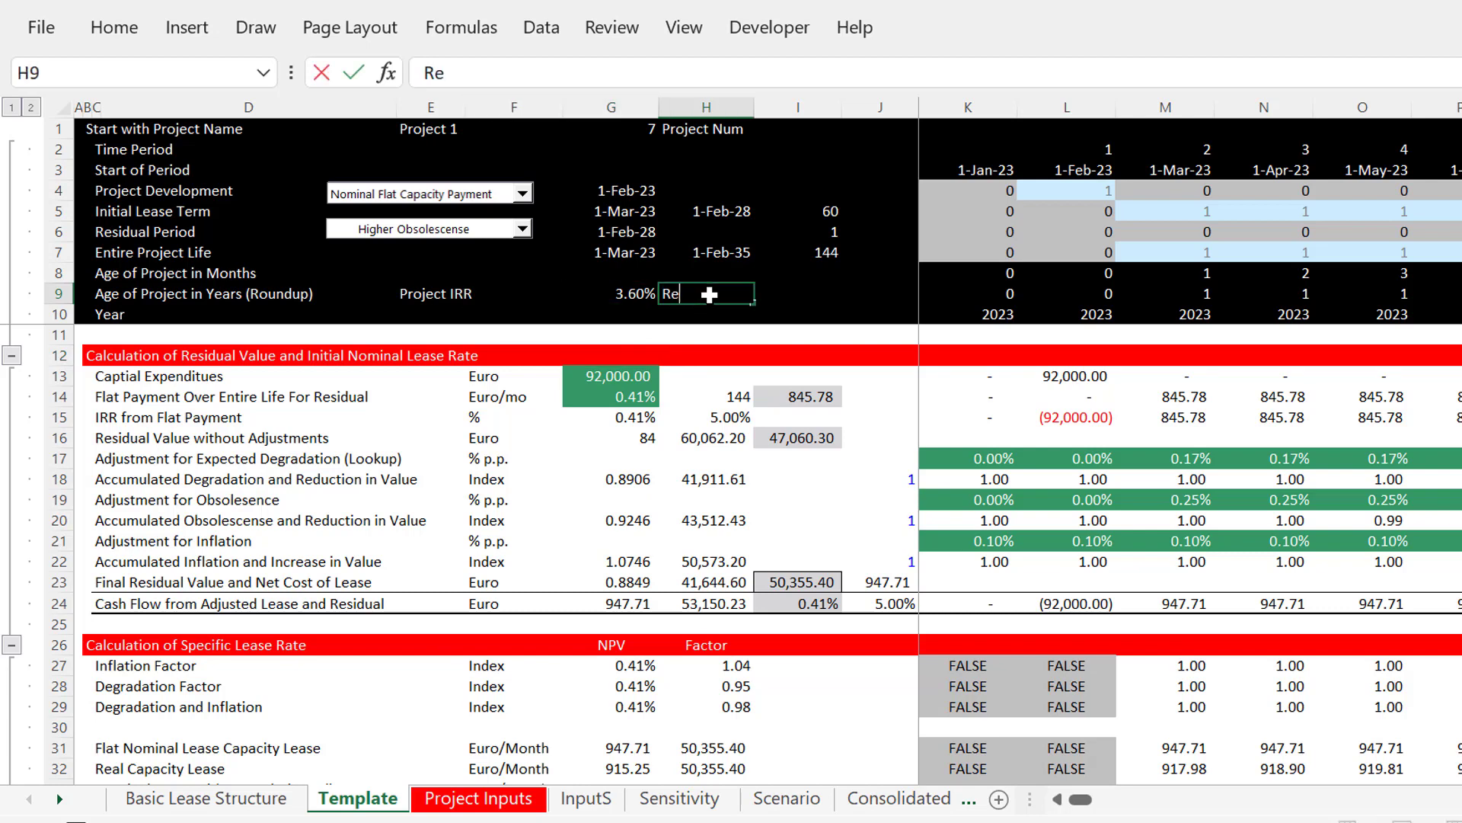
text(al IRR)
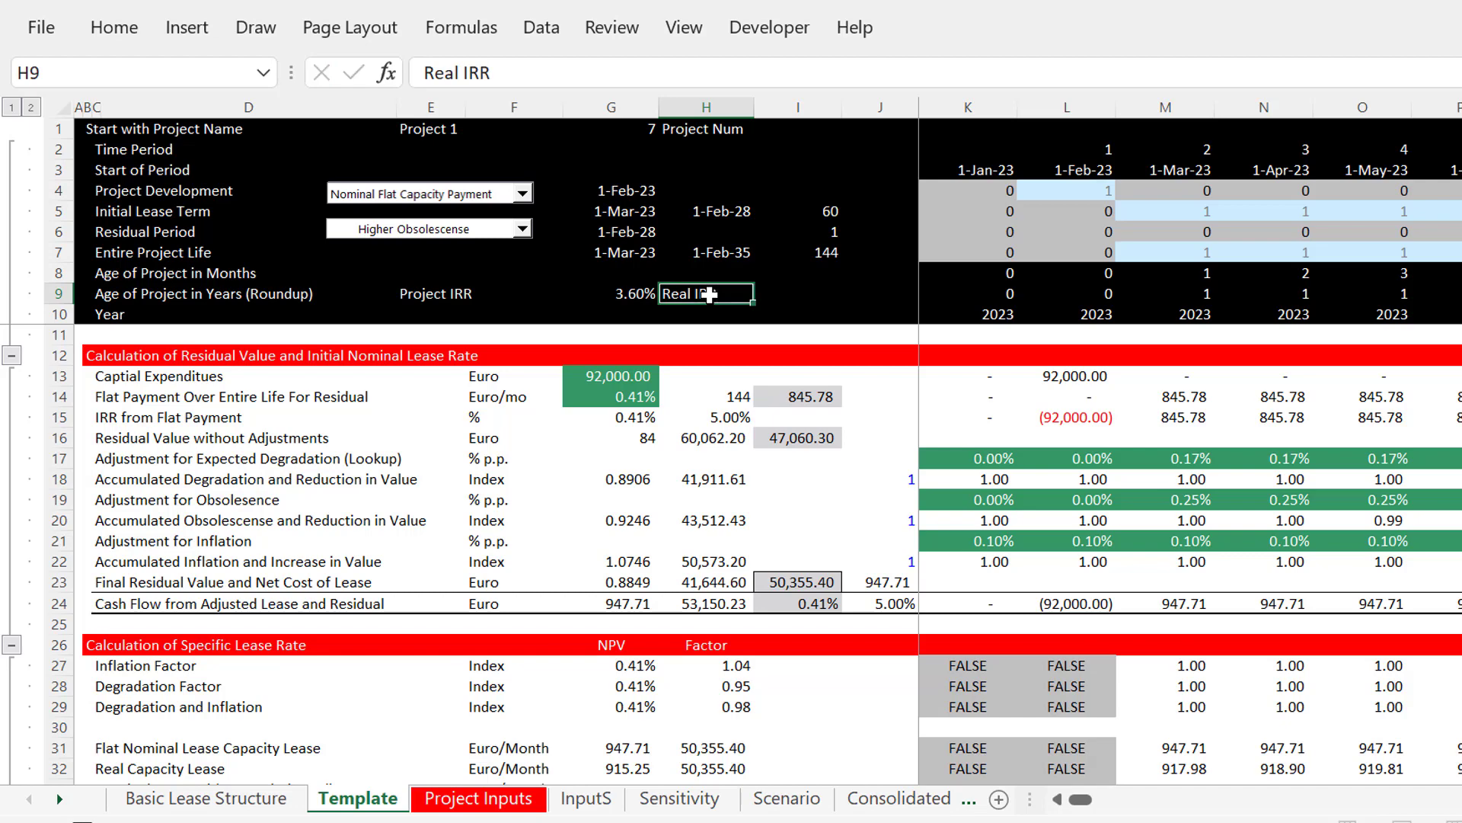
Link I9 to the annual Real Project IRR in H66
key(Right)
text(=)
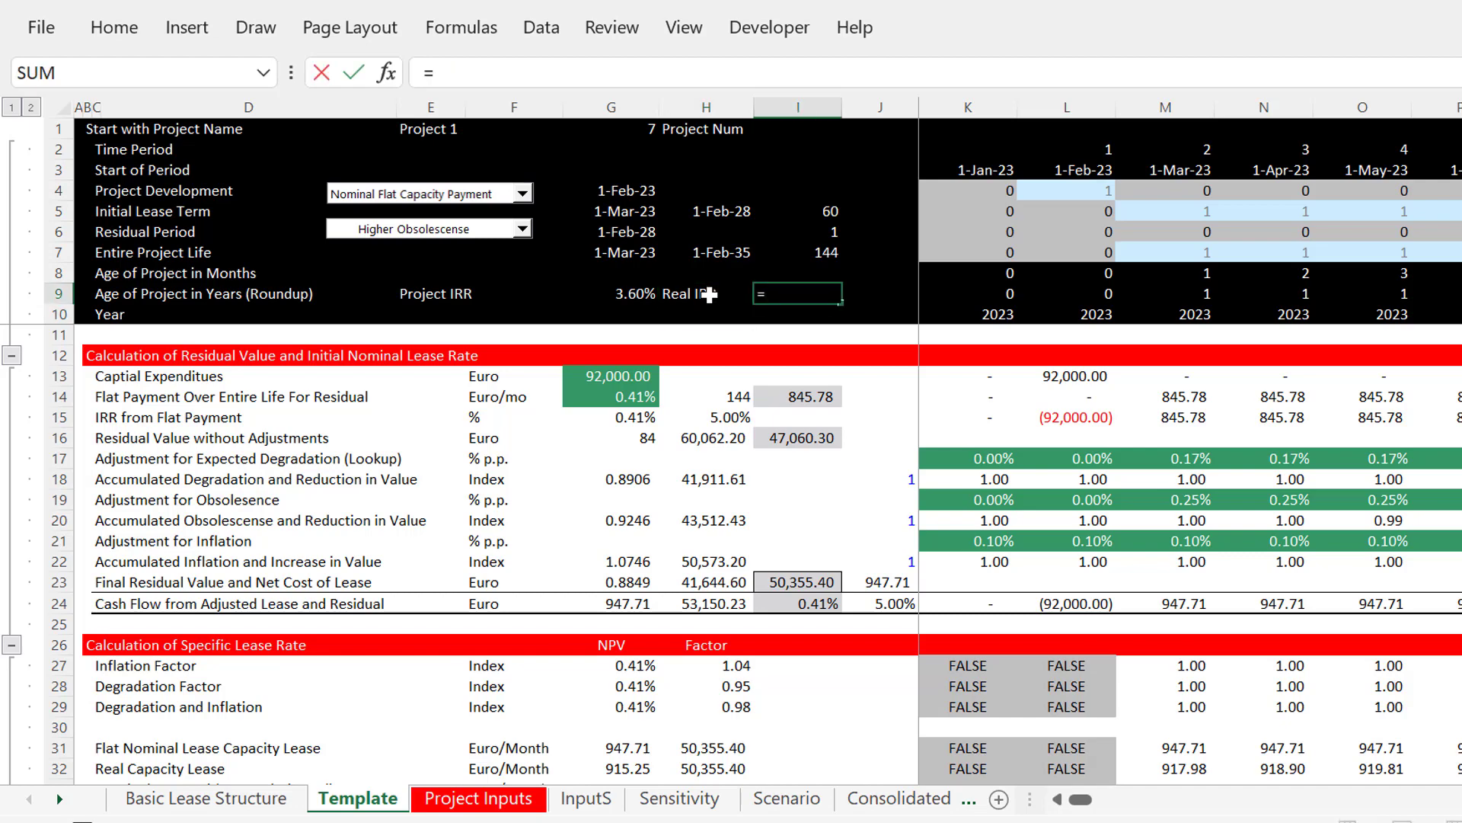
key(Page_Down)
key(Page_Down)
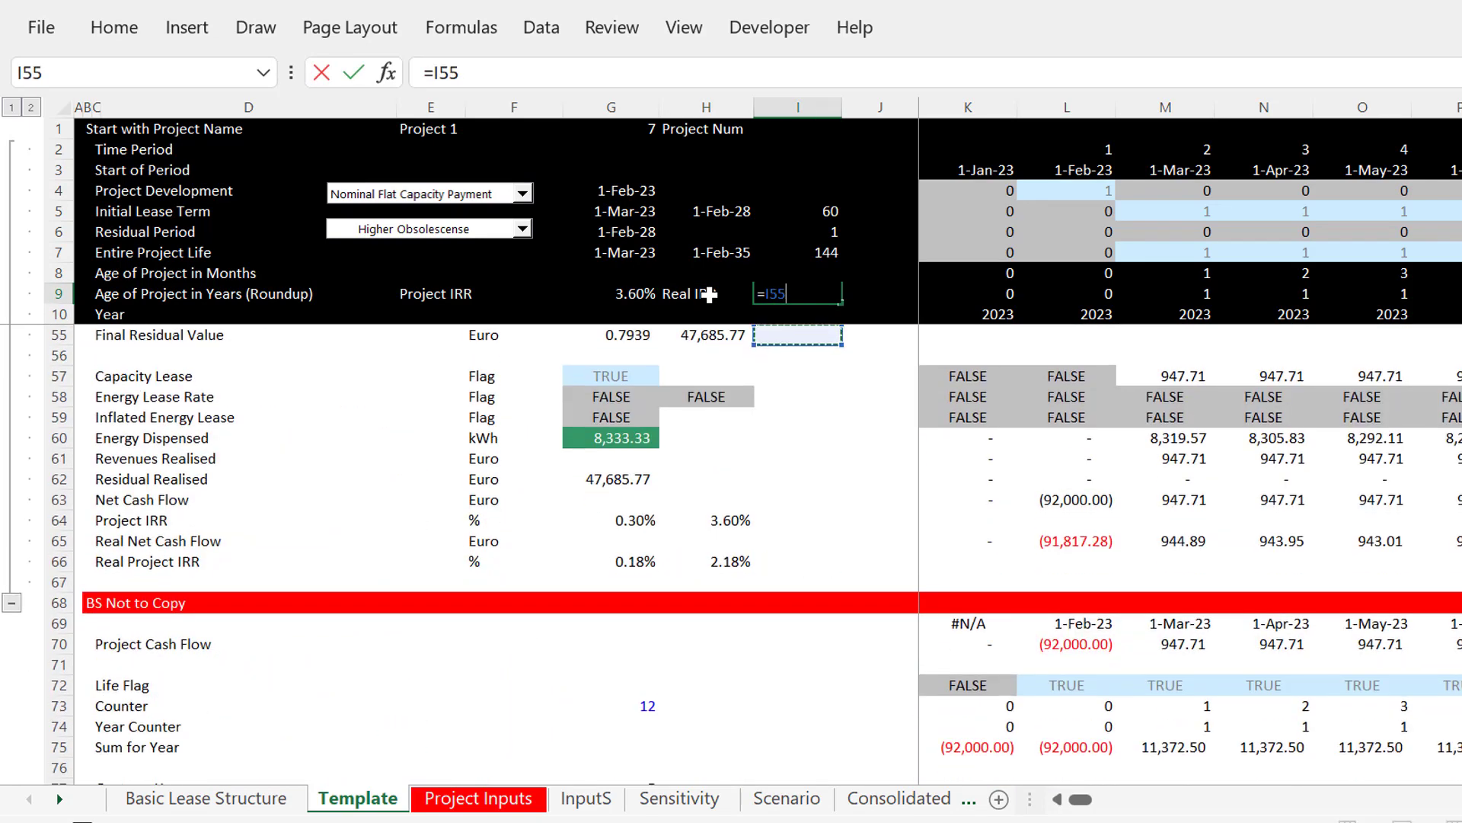
key(Down)
key(Down)
key(Down)
key(Down)
key(Down)
key(Down)
key(Down)
key(Down)
key(Down)
key(Down)
key(Down)
key(Down)
key(Up)
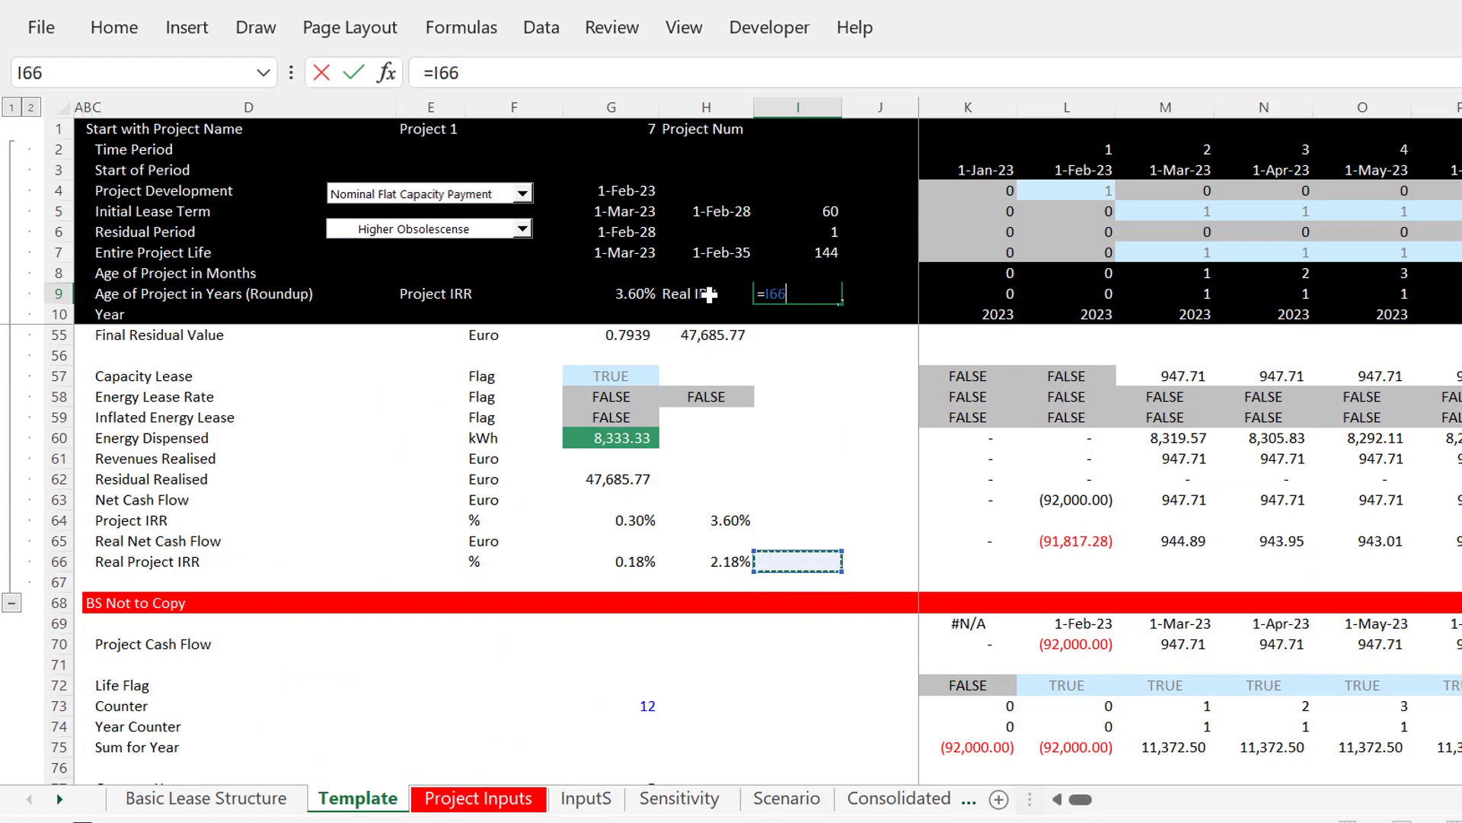
key(Left)
key(Return)
key(Up)
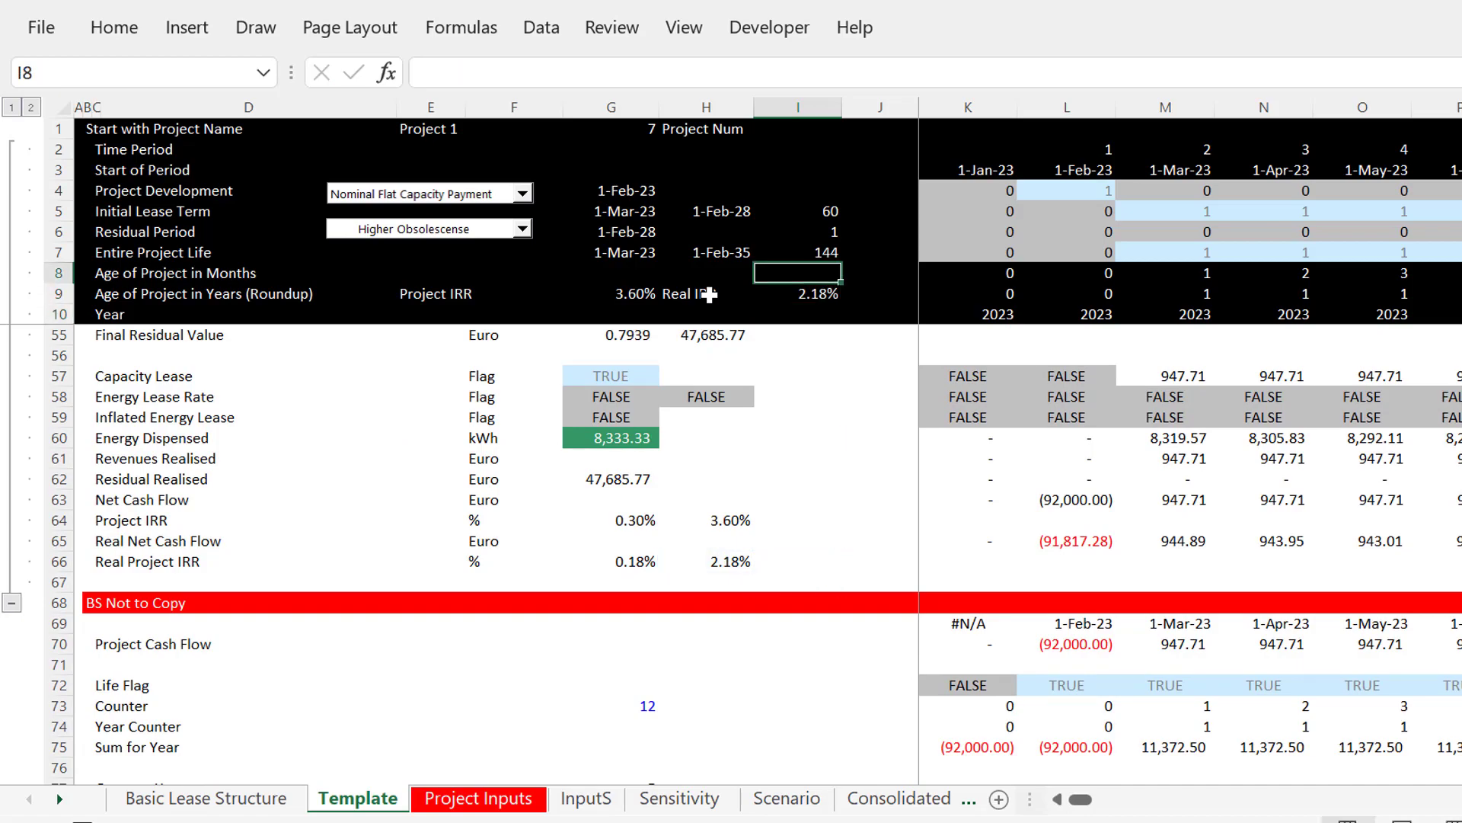
key(Down)
key(Down)
key(Down)
key(Down)
key(Down)
key(Down)
key(Down)
key(Down)
key(Down)
key(Down)
key(Down)
key(Up)
key(Up)
key(Up)
key(Up)
key(Up)
key(Up)
key(Up)
key(Up)
key(Up)
key(Up)
key(Up)
key(Up)
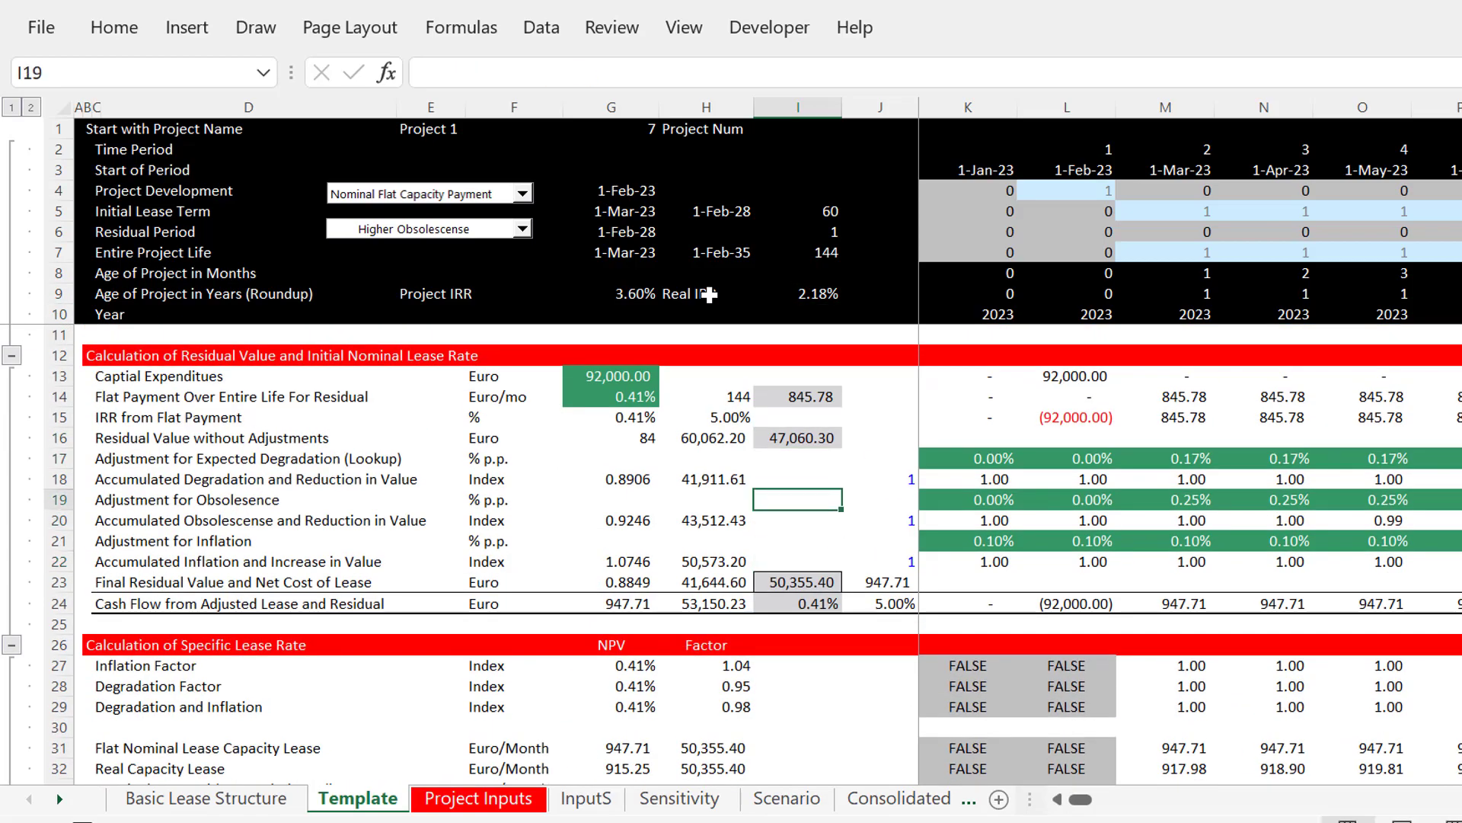
key(Left)
key(Left)
key(Left)
key(Down)
key(Down)
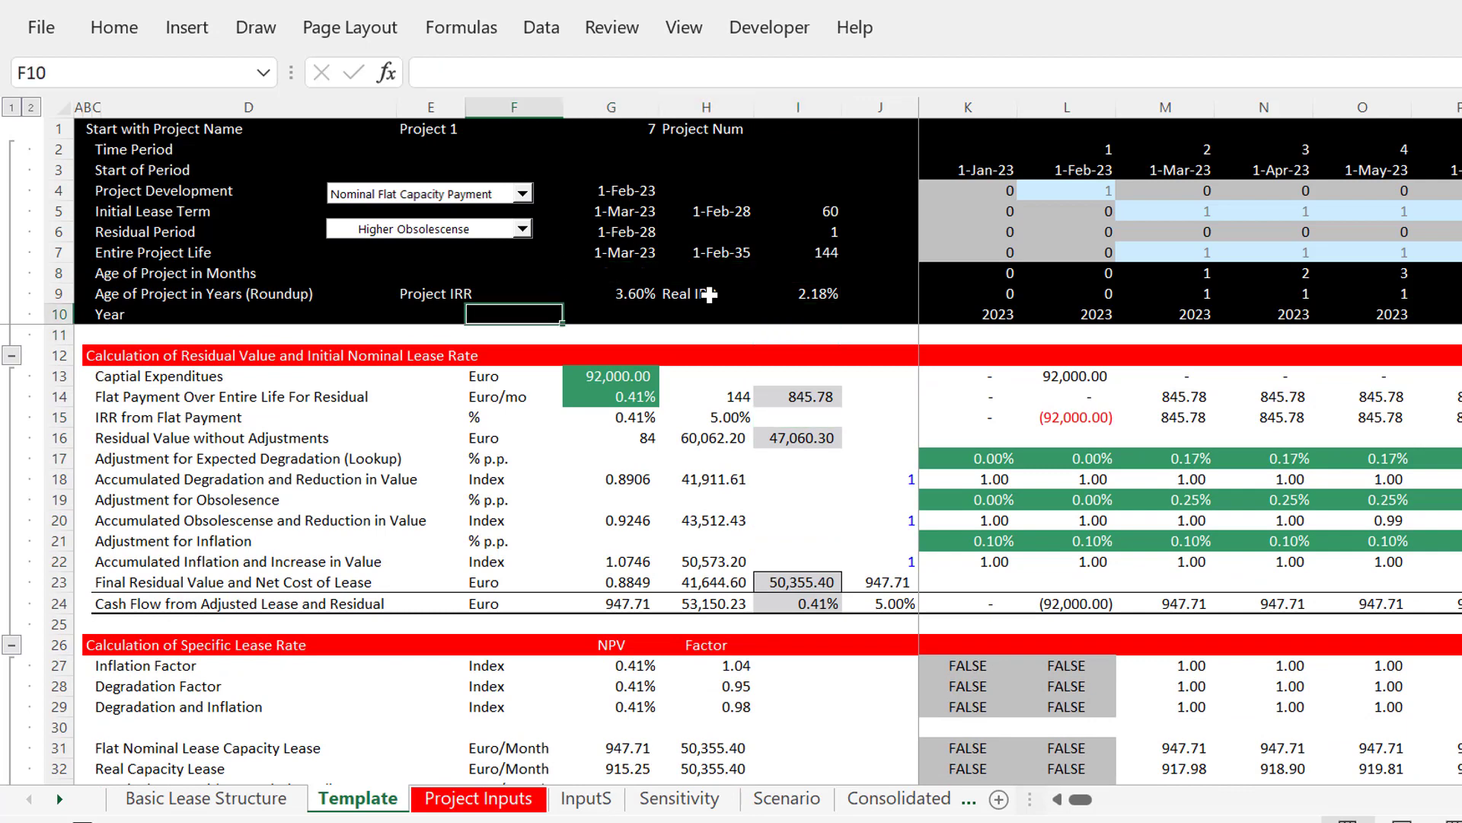
key(Up)
key(Left)
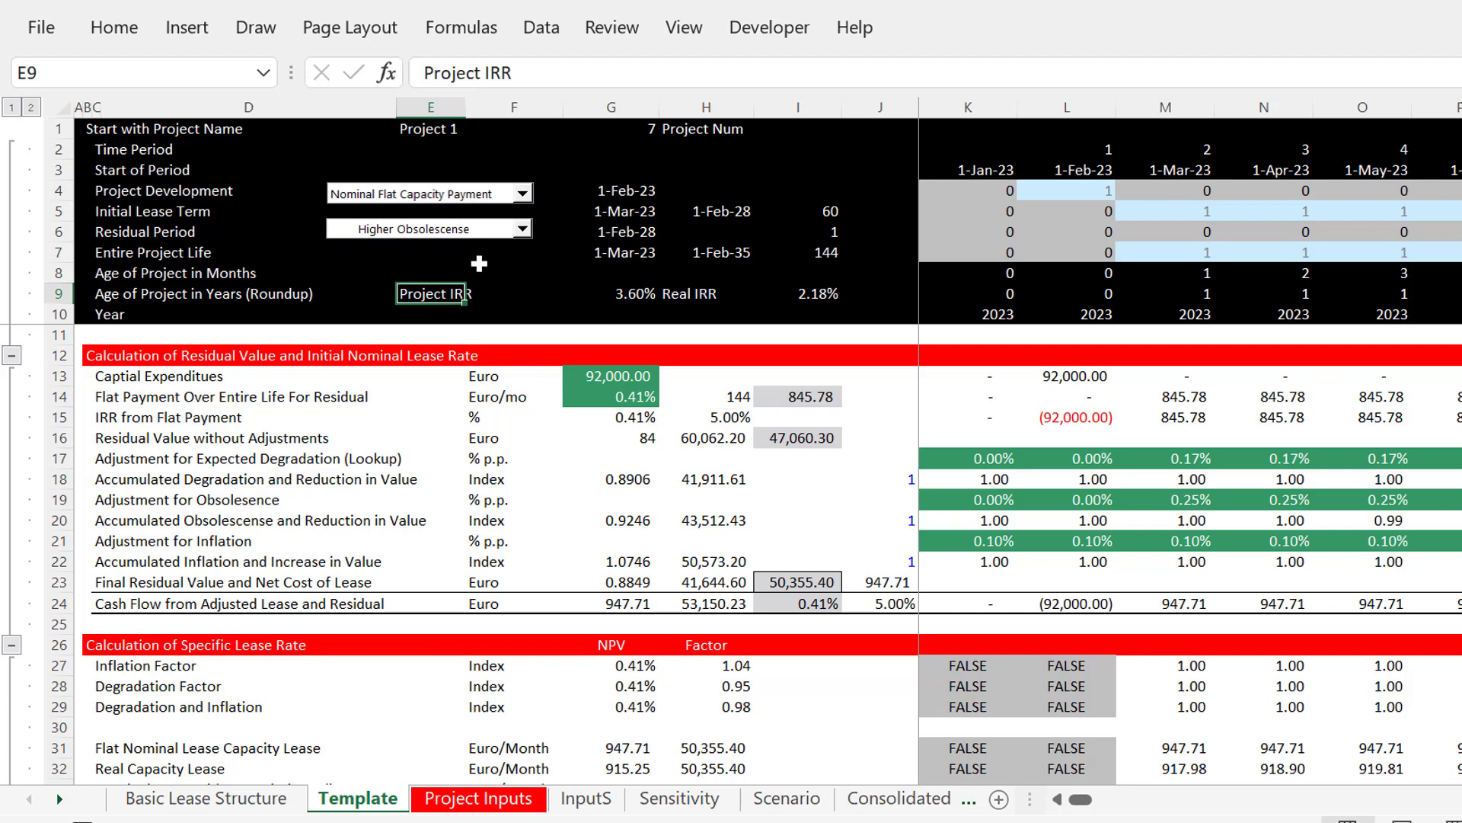
Under the Higher Obsolescense scenario, switch the payment type to Capacity Payment with Inflation, and from that to Nominal Energy Payment
click(527, 267)
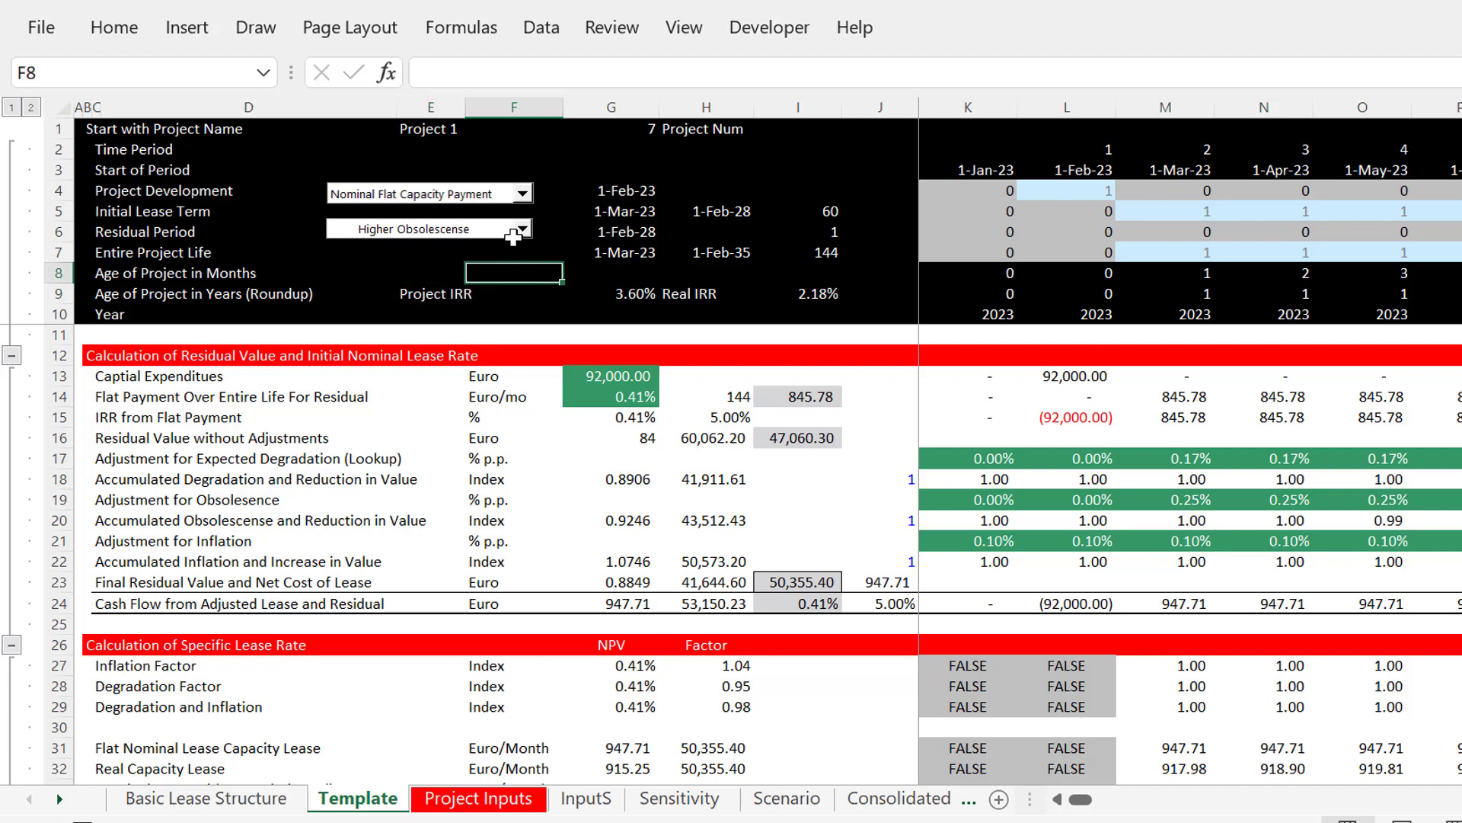
click(520, 193)
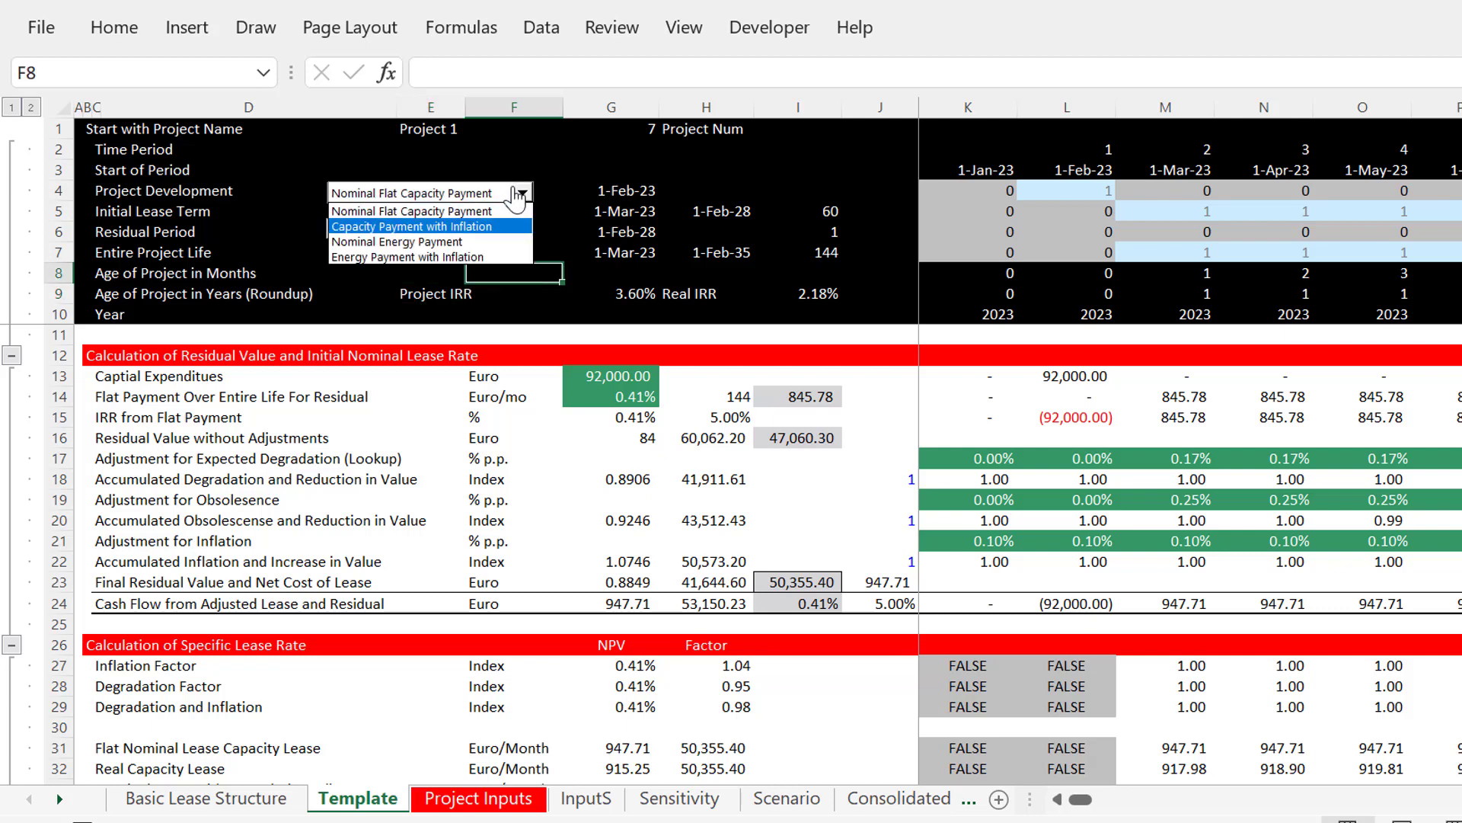
key(Return)
click(520, 194)
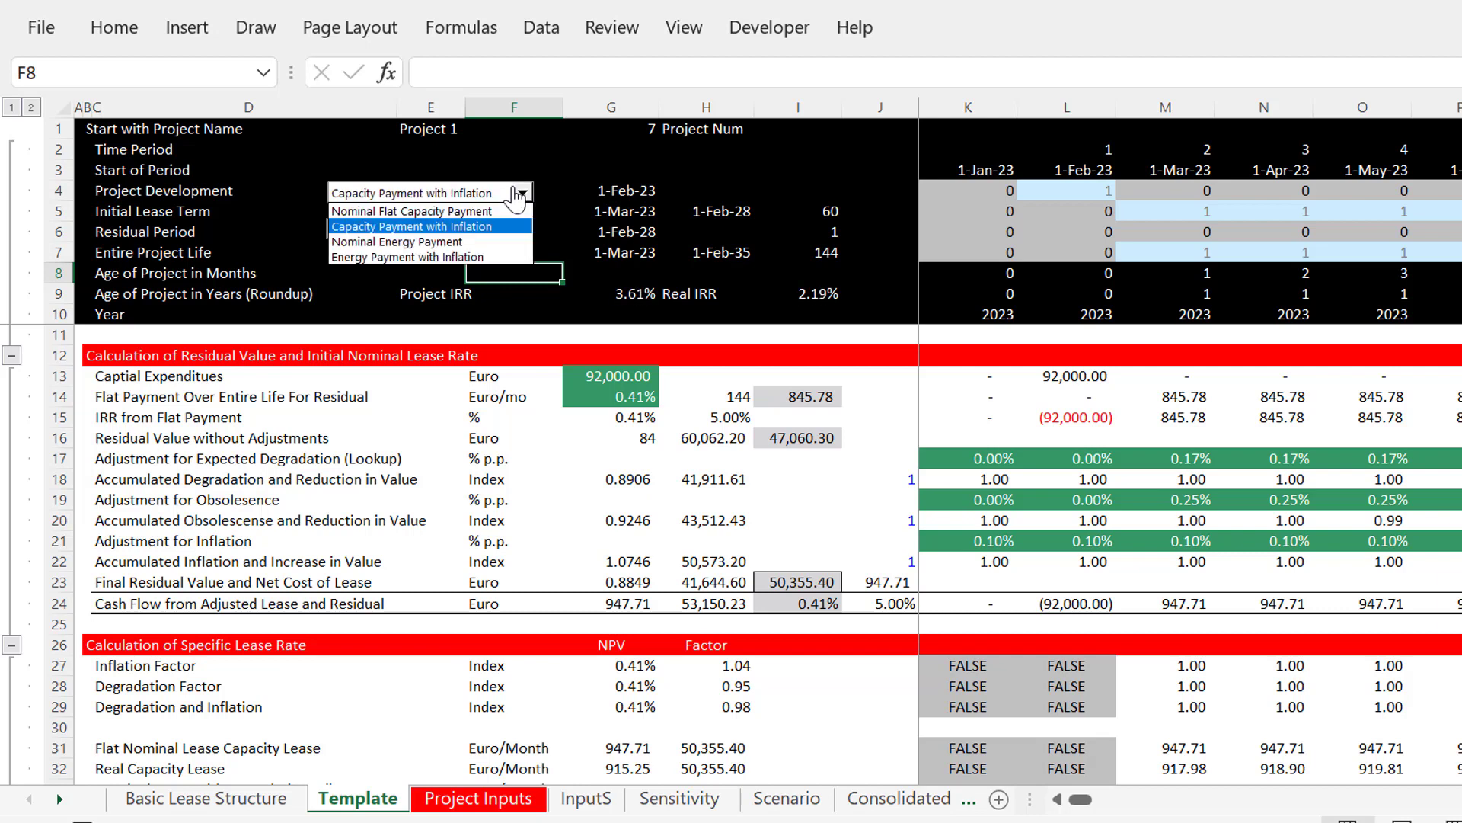
key(Down)
key(Down)
key(Return)
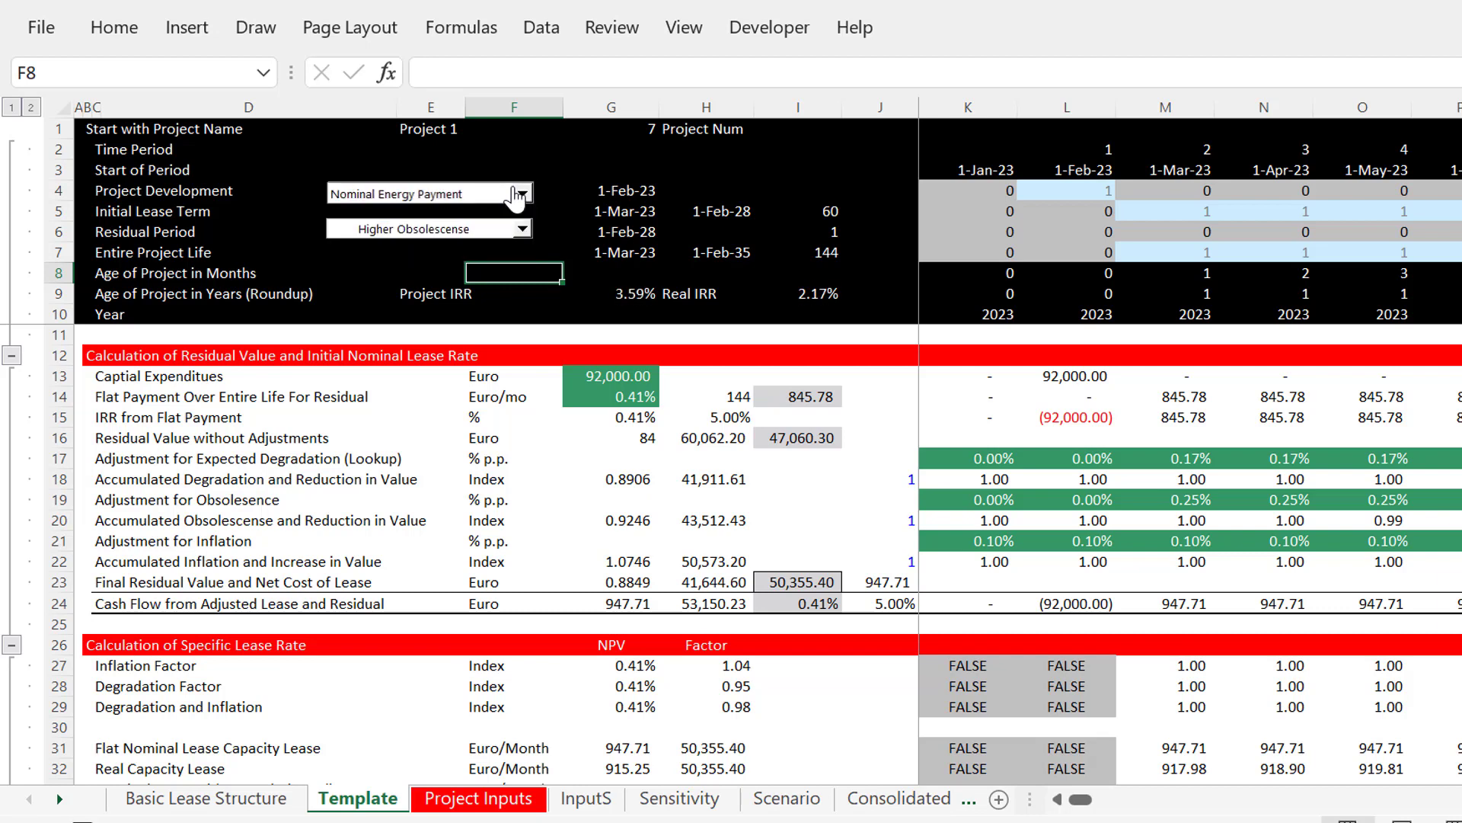
Switch the payment type to Energy Payment with Inflation, and from that back to Nominal Flat Capacity Payment
click(520, 194)
key(Down)
key(Return)
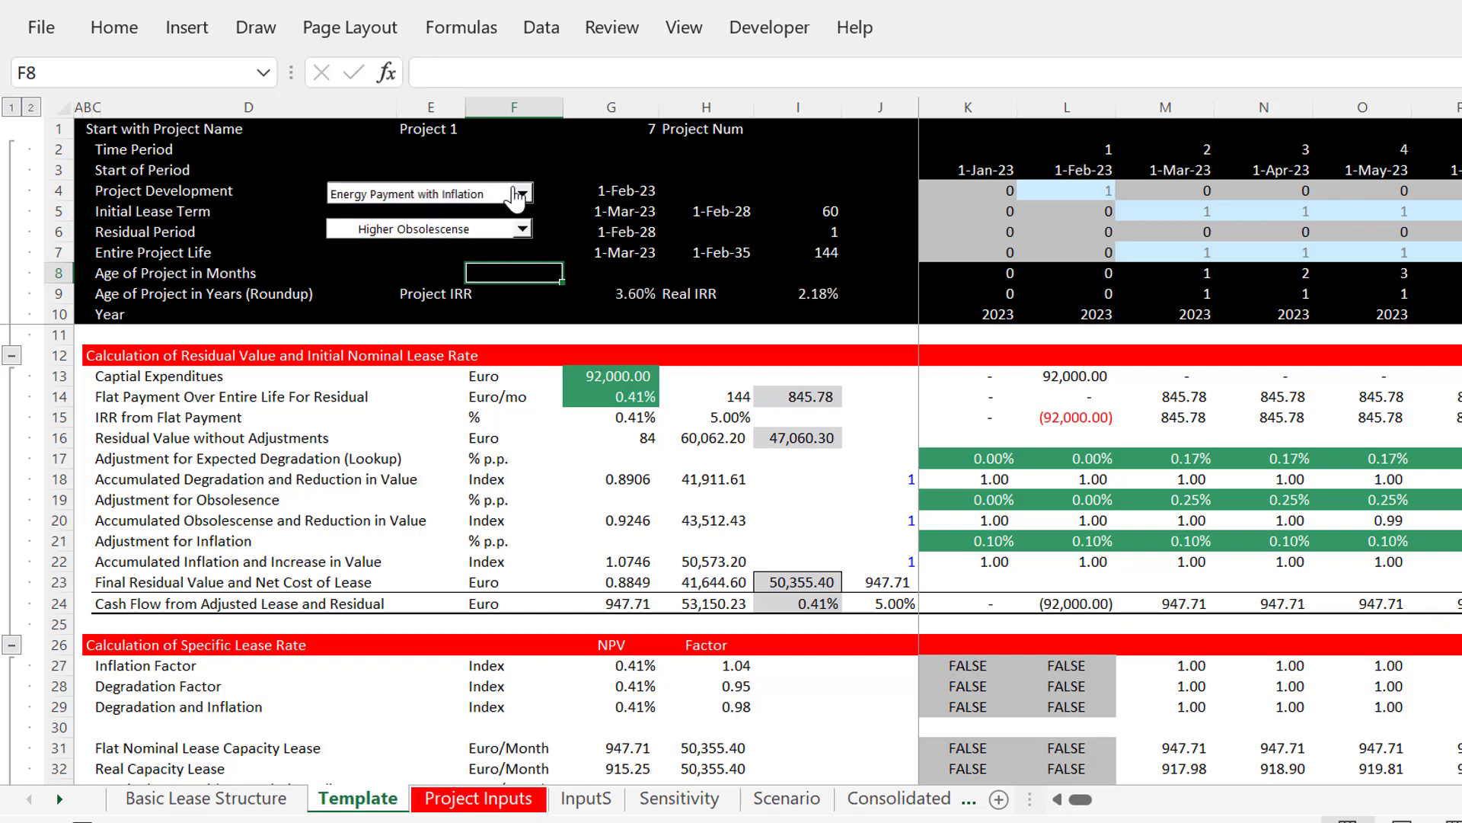
click(520, 193)
key(Up)
key(Up)
key(Up)
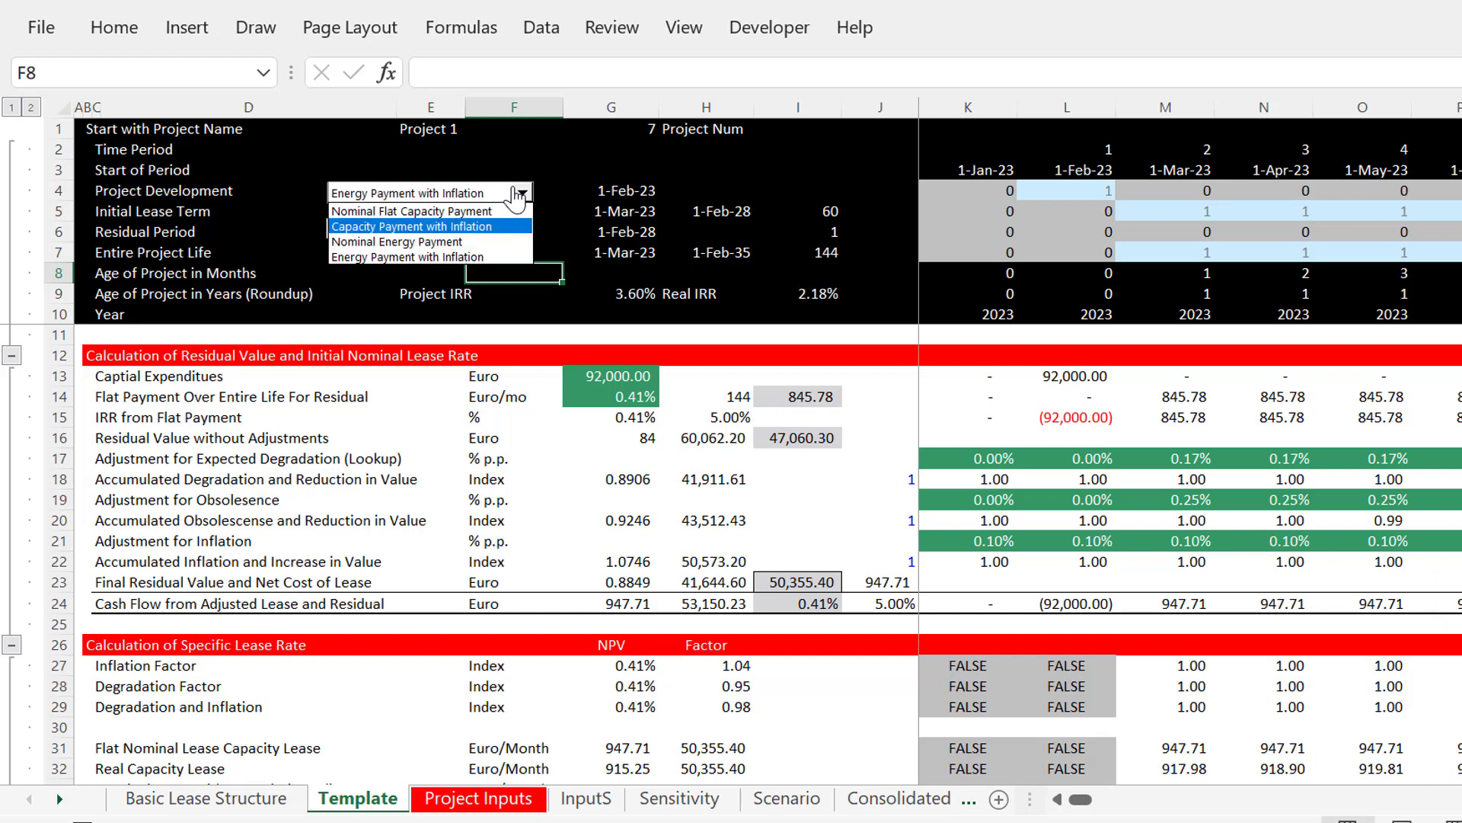
key(Return)
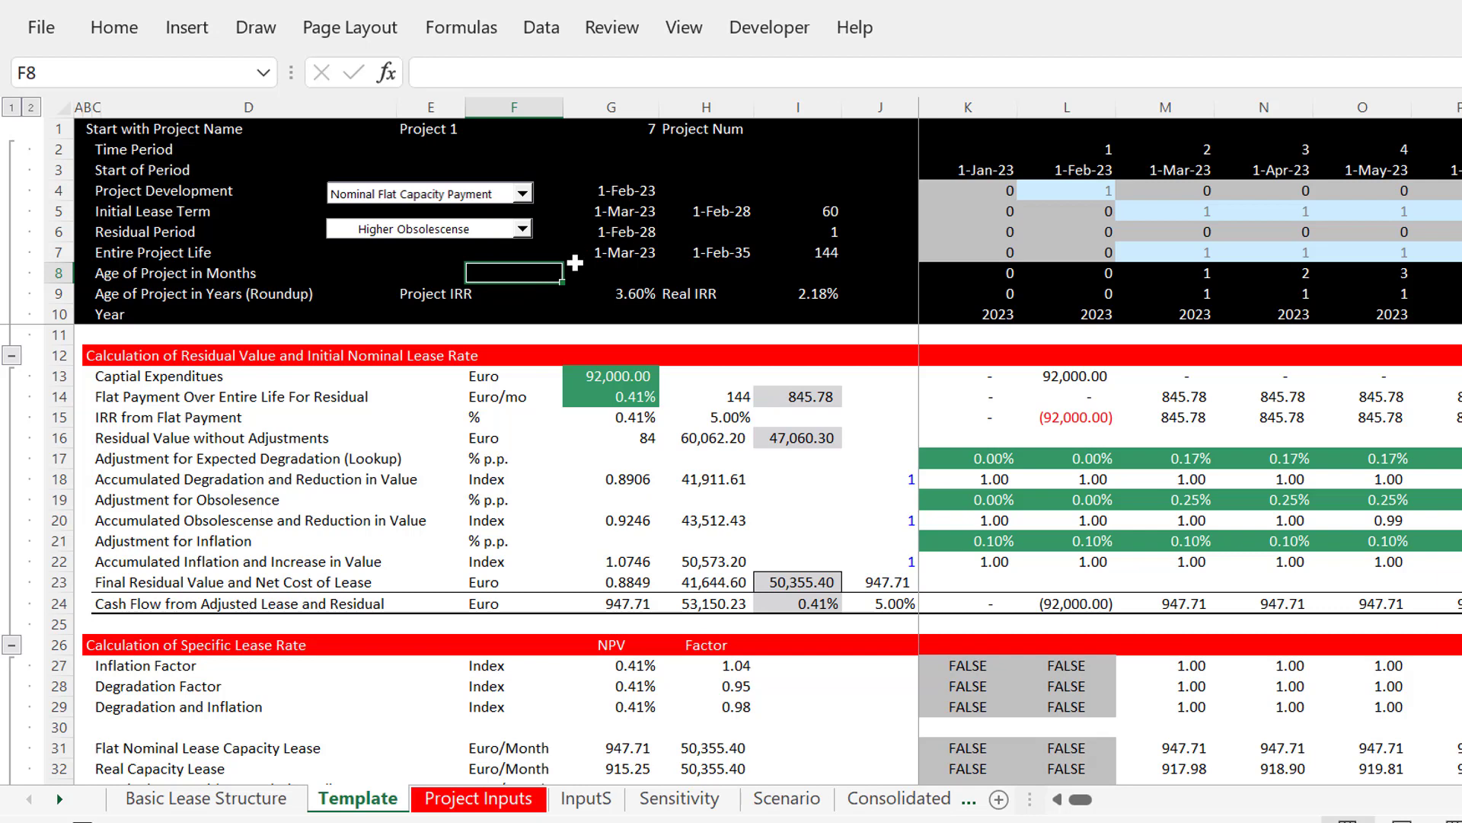
Set the scenario to Higher Inflation, keeping Nominal Flat Capacity Payment as the payment type
click(449, 233)
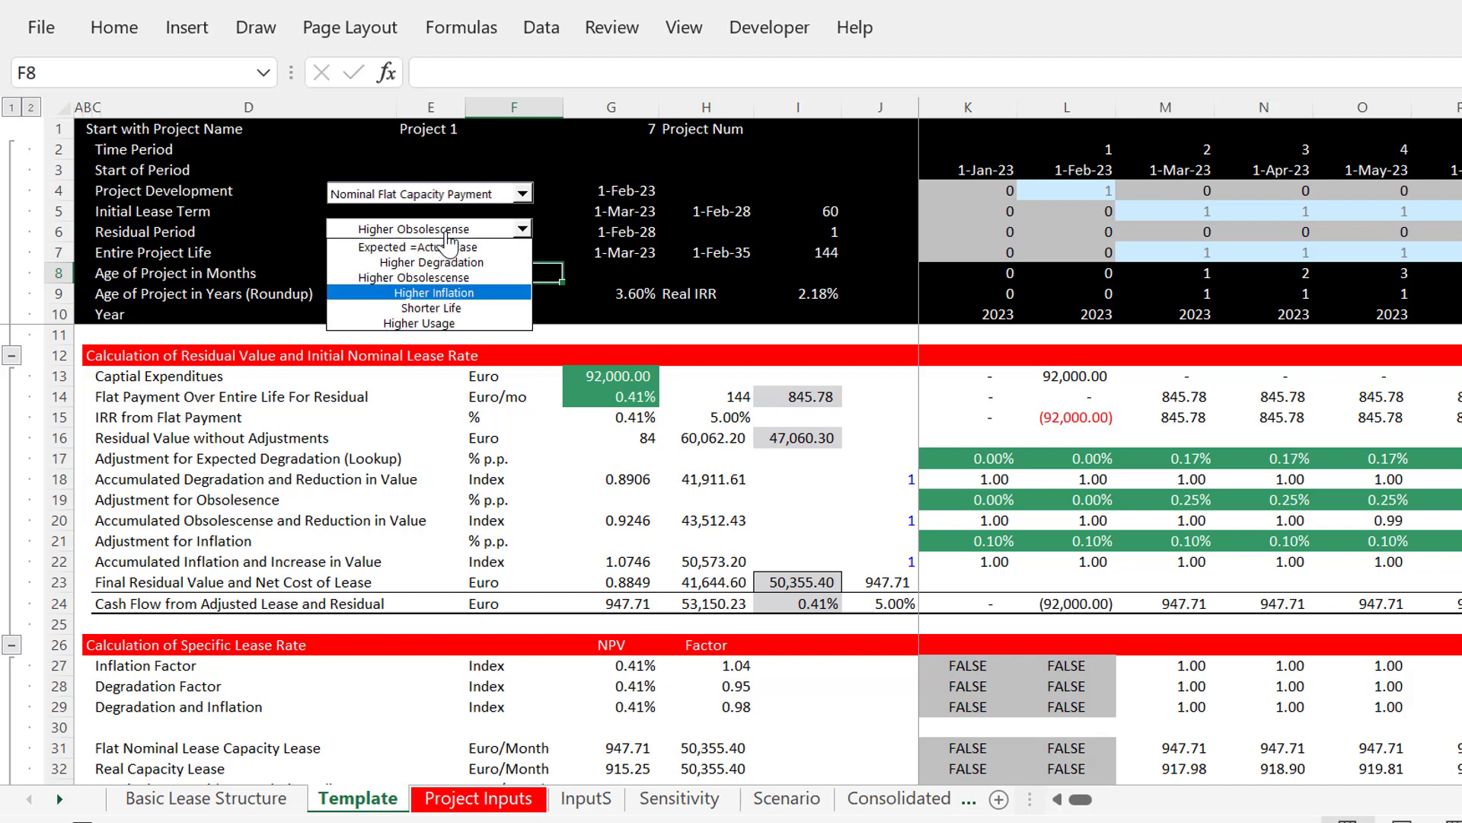
click(435, 293)
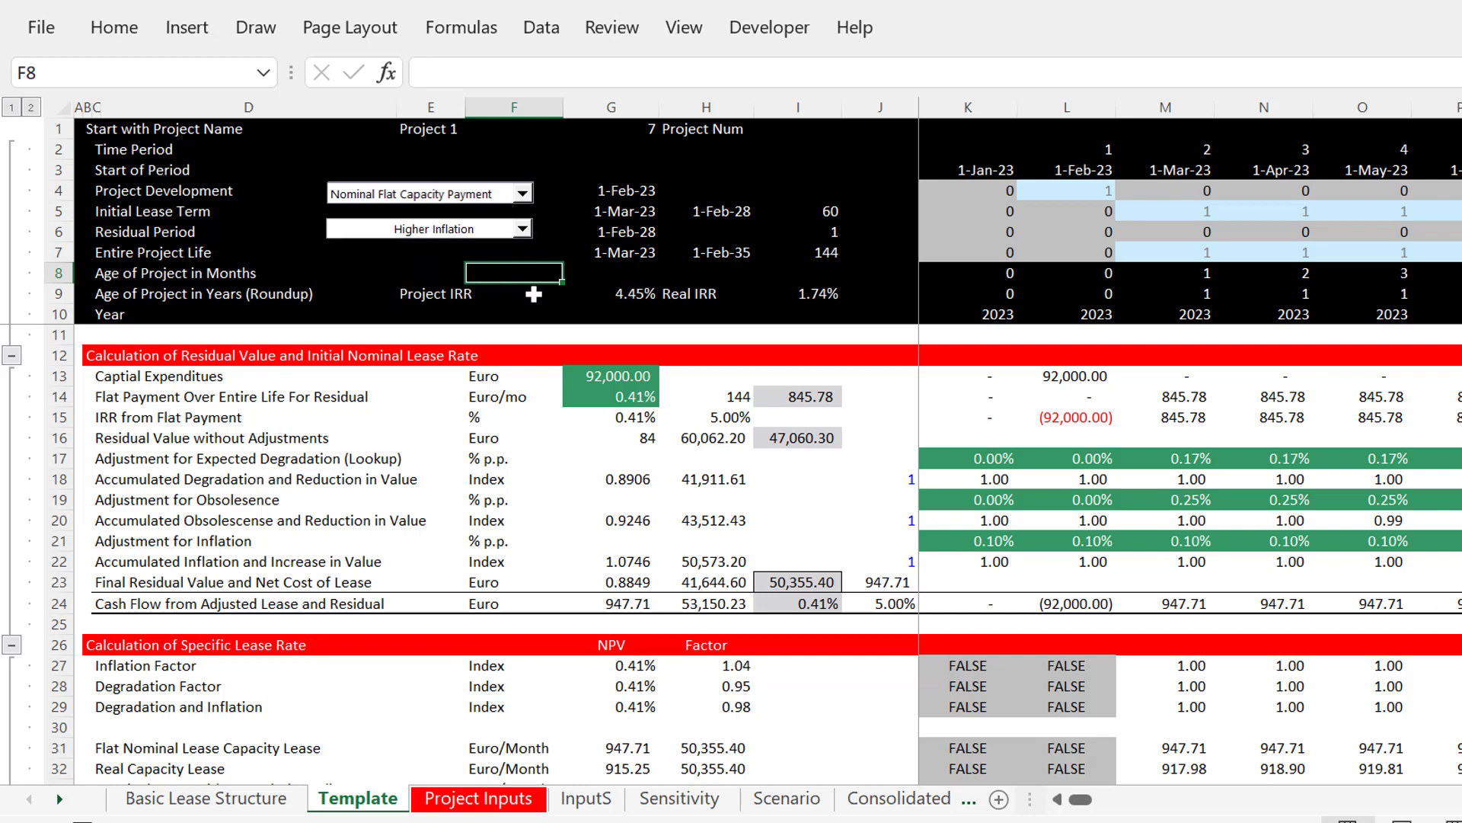
click(495, 196)
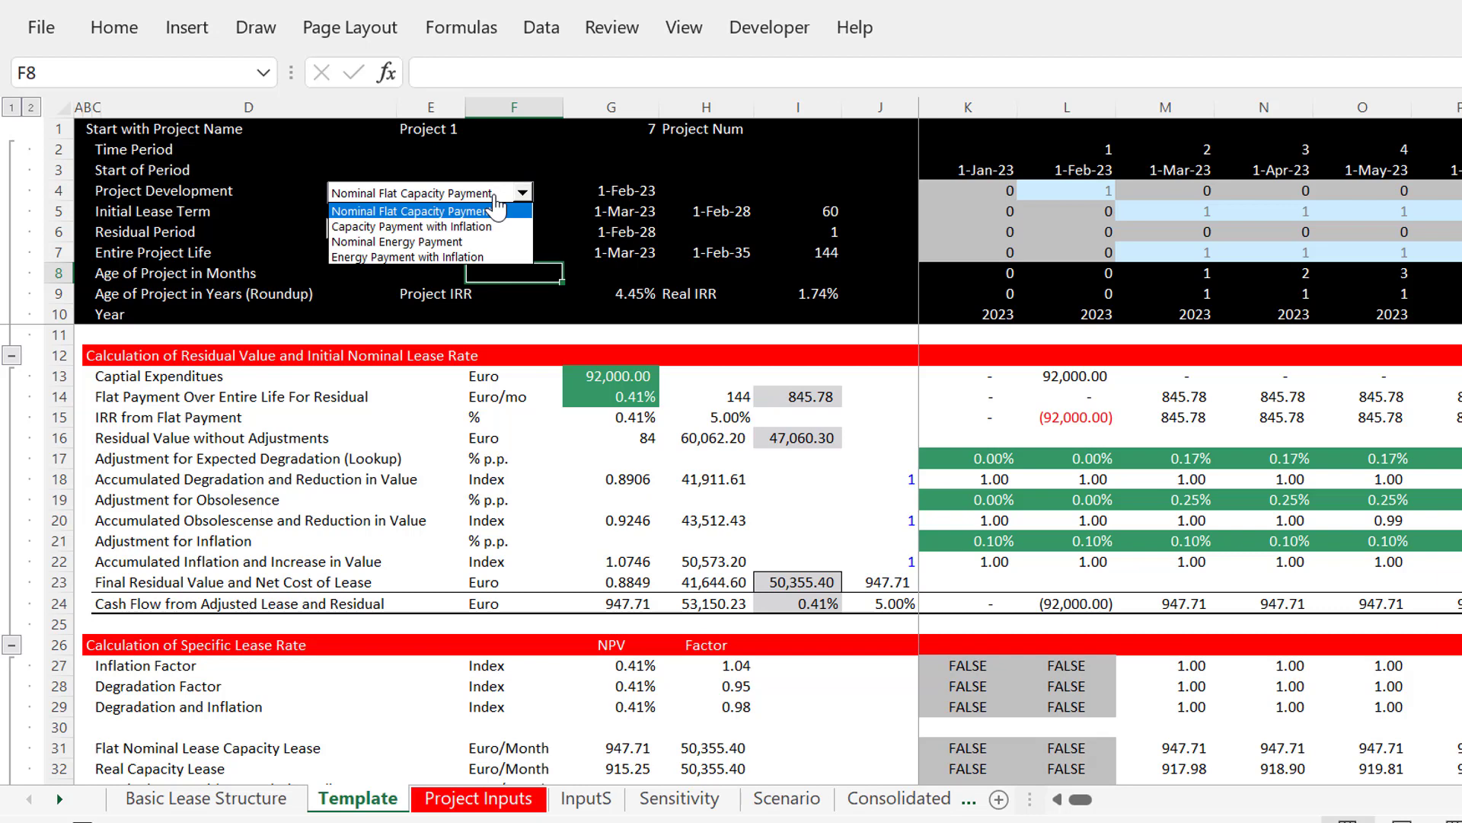
click(496, 207)
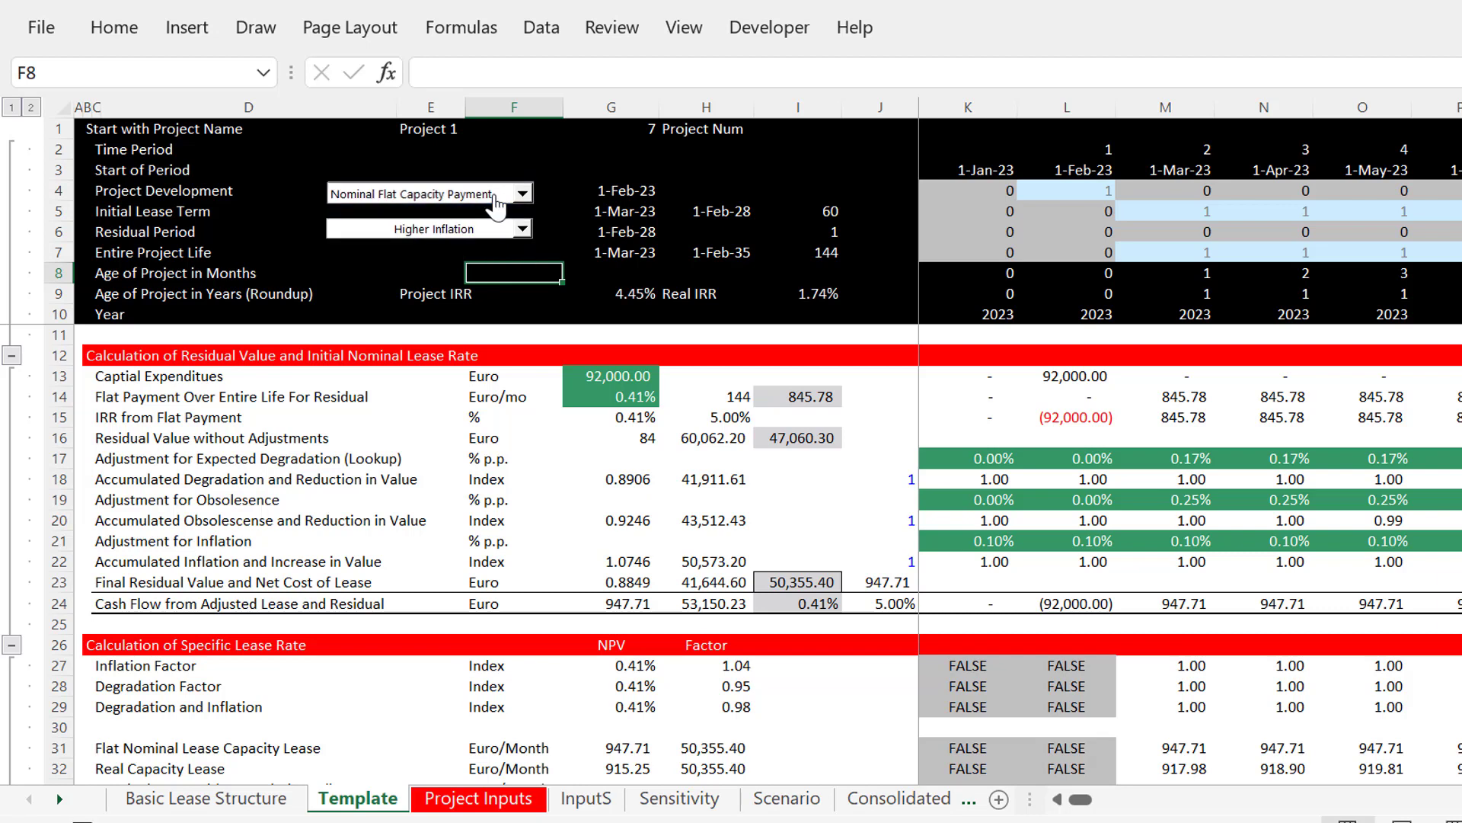
Check the project IRR and real IRR cells in row 9, and set the scenario to Expected =Actual Case
click(625, 293)
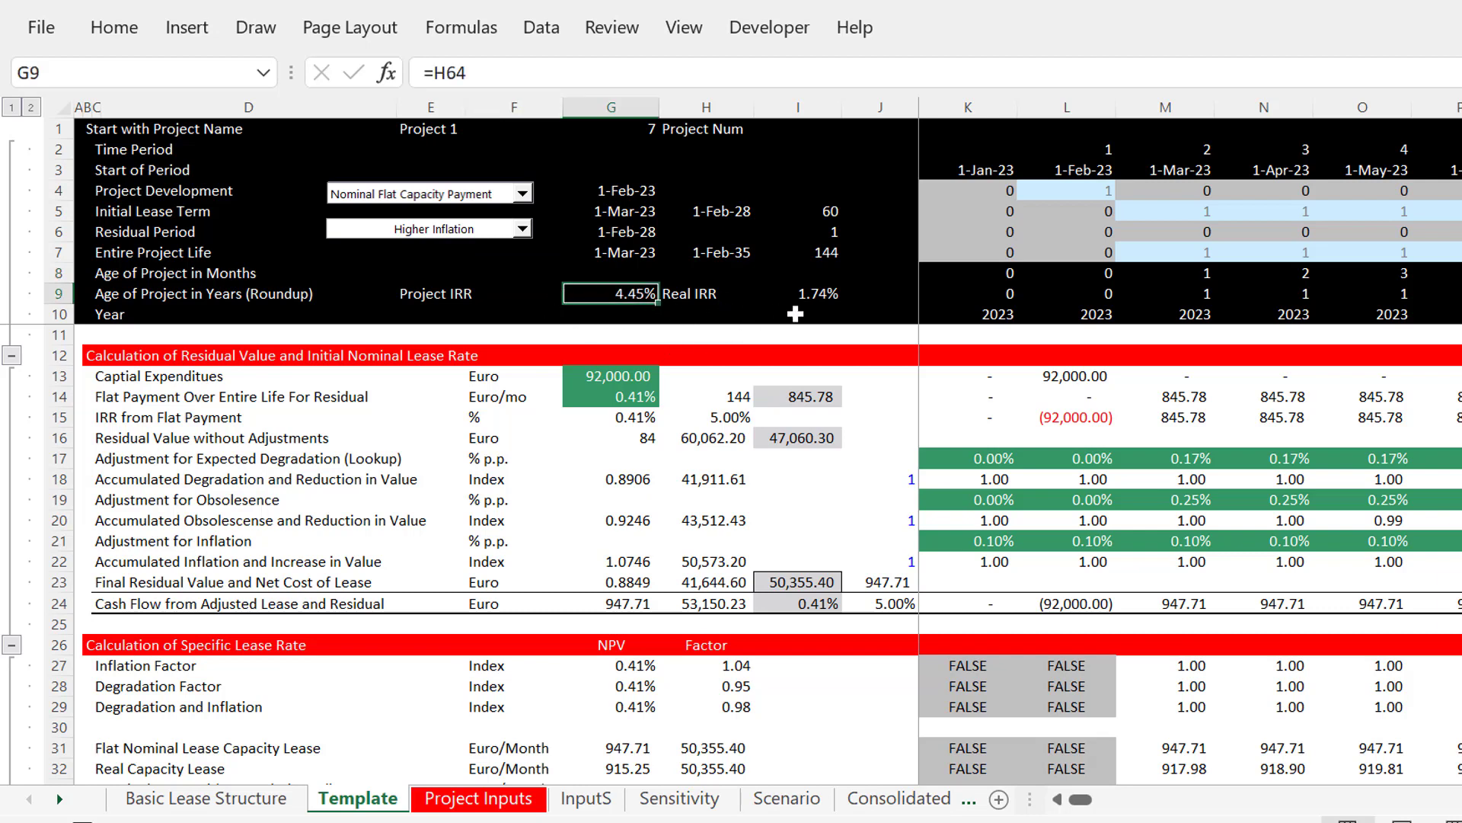
click(829, 294)
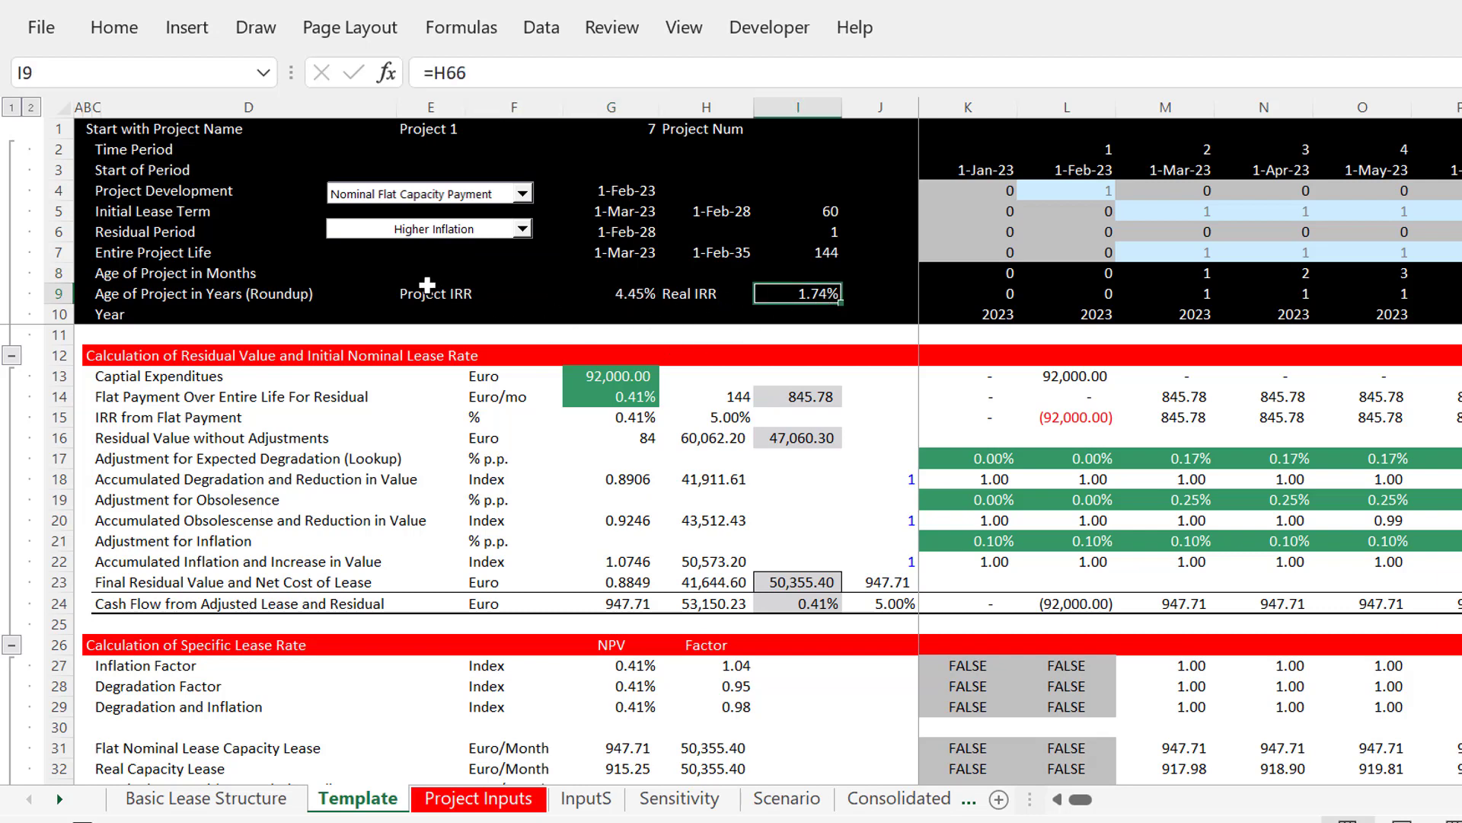
click(496, 236)
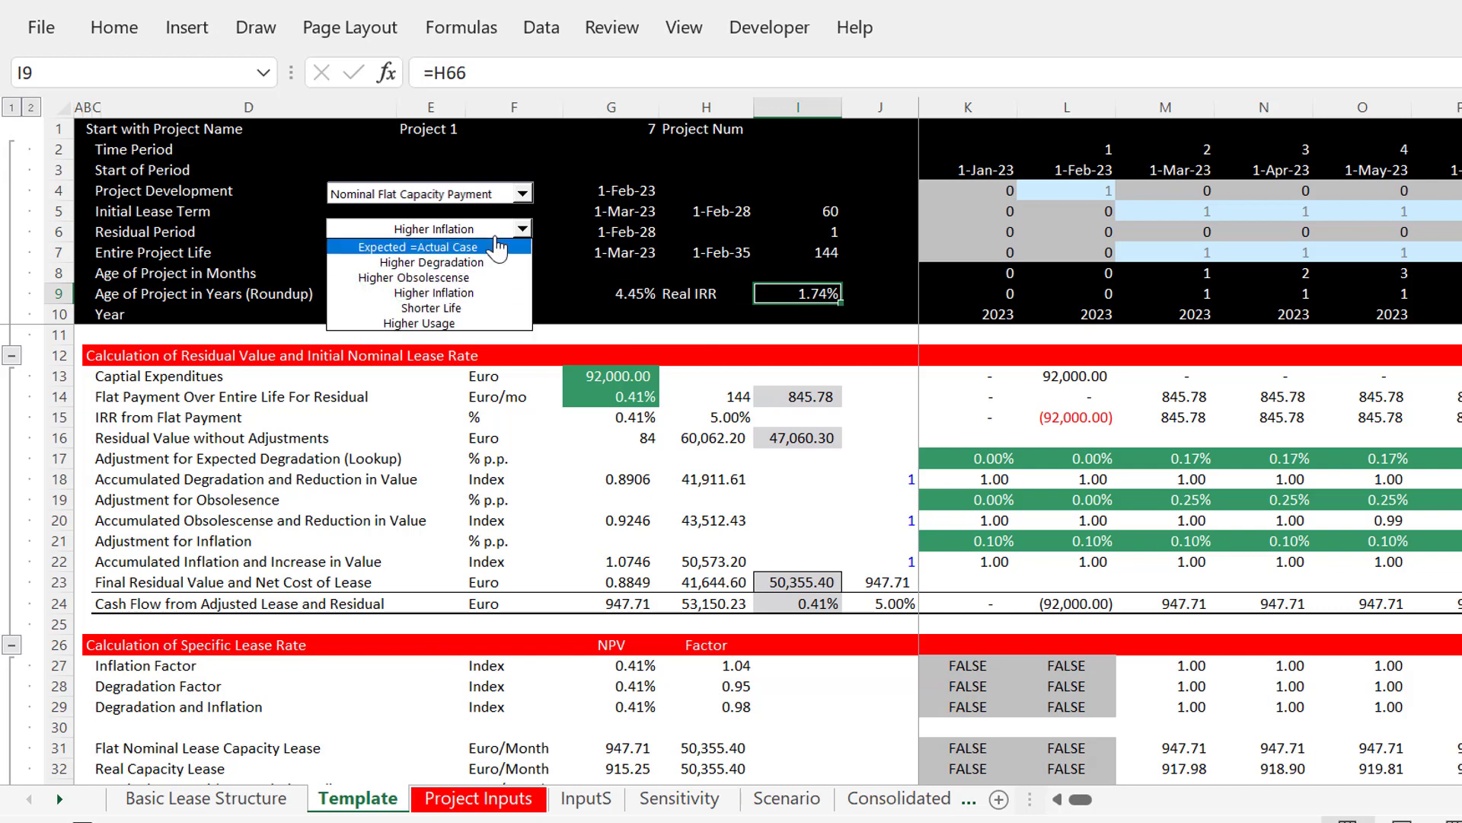
click(496, 247)
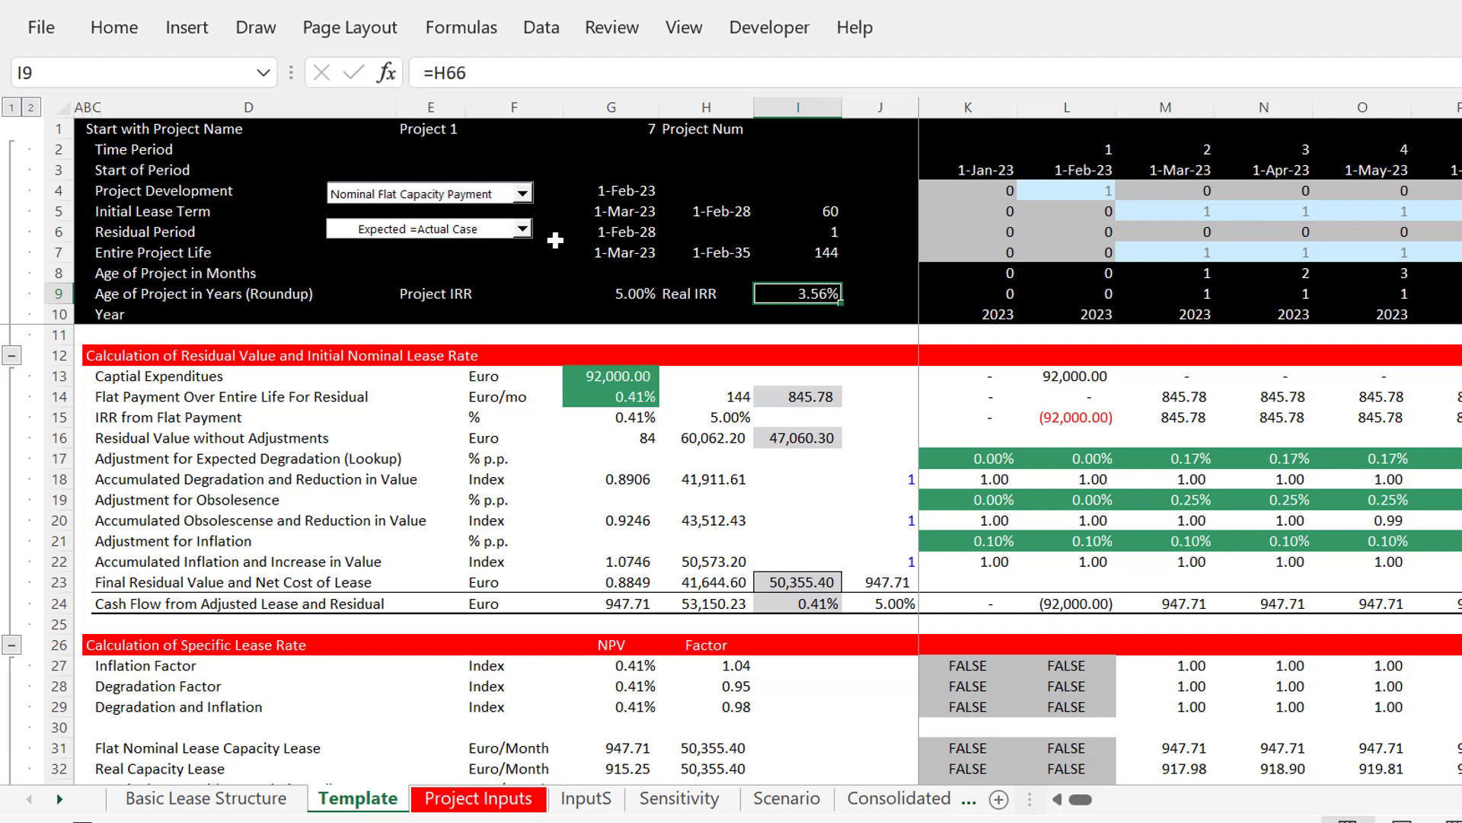
Set the scenario to Higher Inflation for comparison with the expected case
click(505, 232)
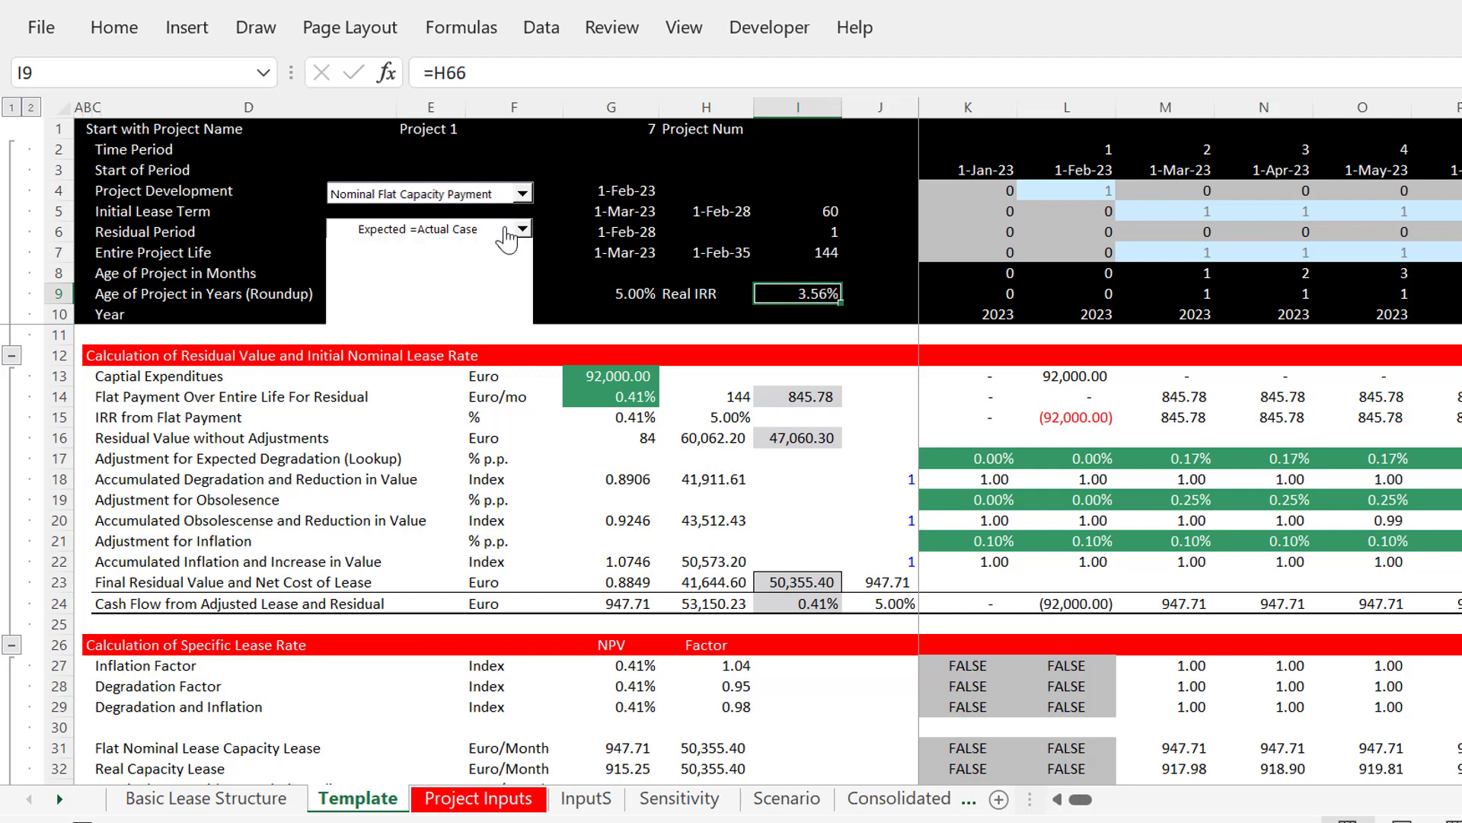
key(Down)
key(Down)
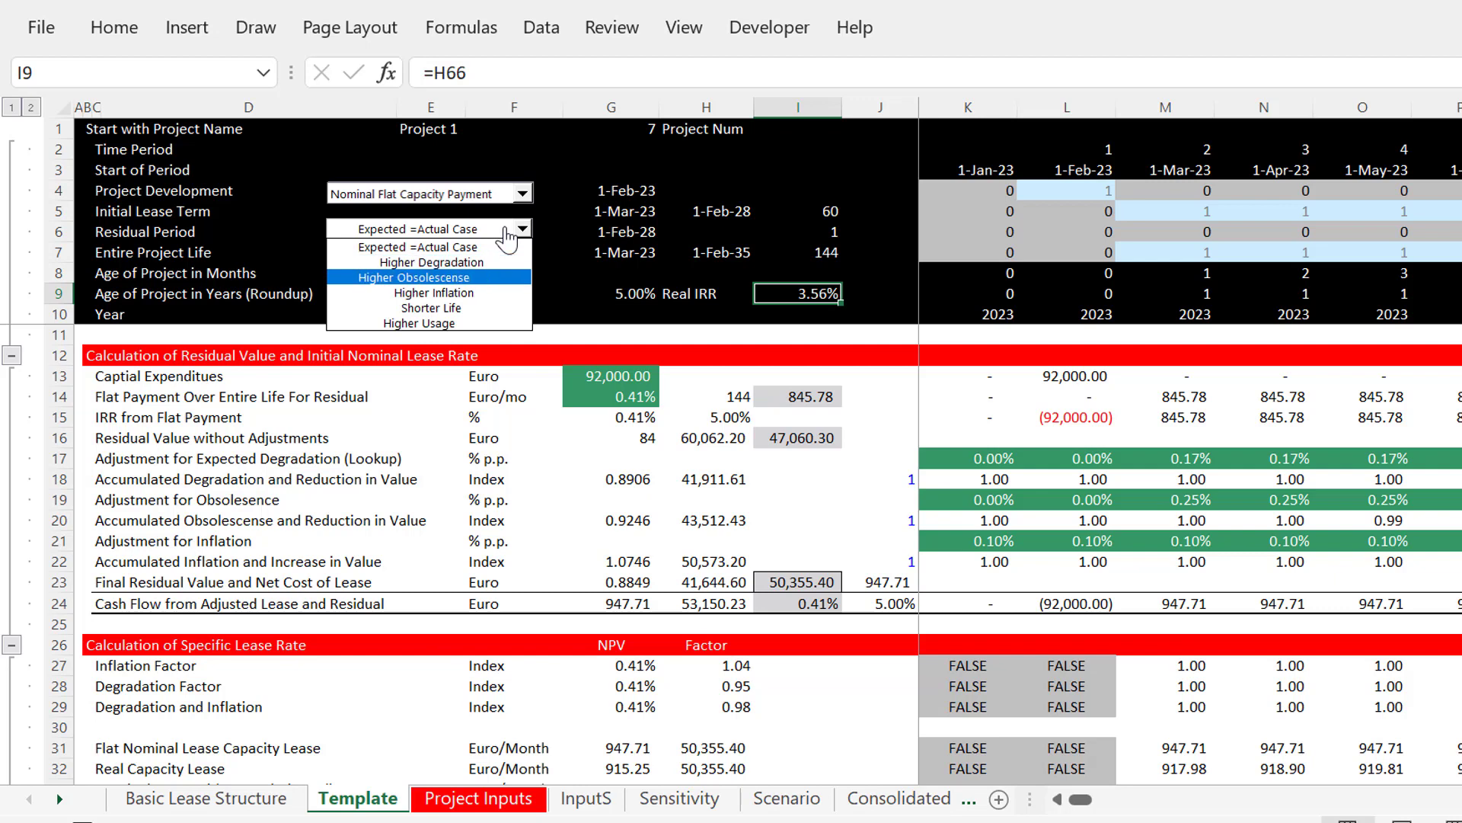
key(Down)
key(Return)
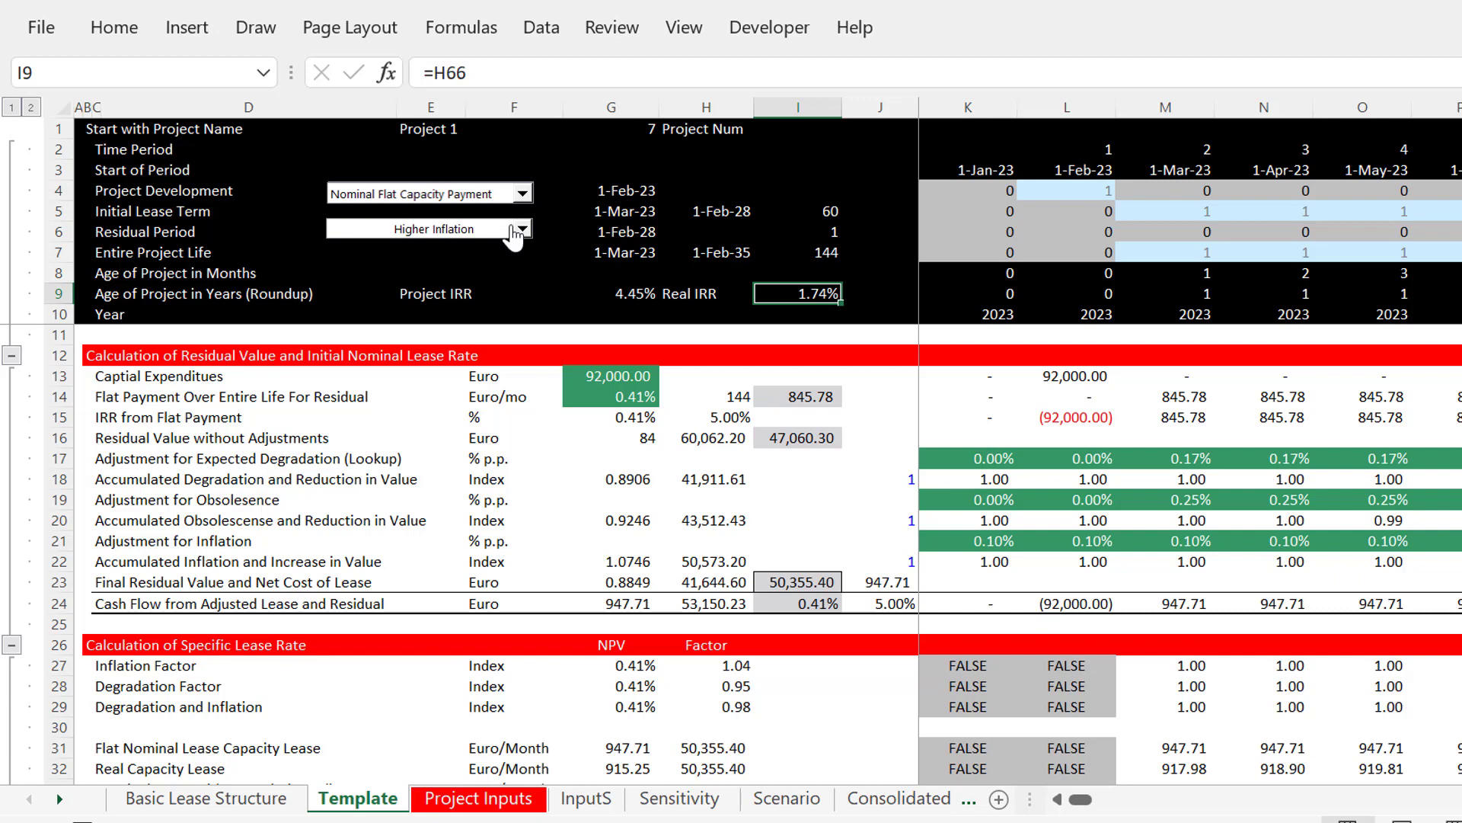
Under the Higher Inflation scenario, switch the payment type to Capacity Payment with Inflation, and from that to Nominal Energy Payment
click(521, 195)
key(Down)
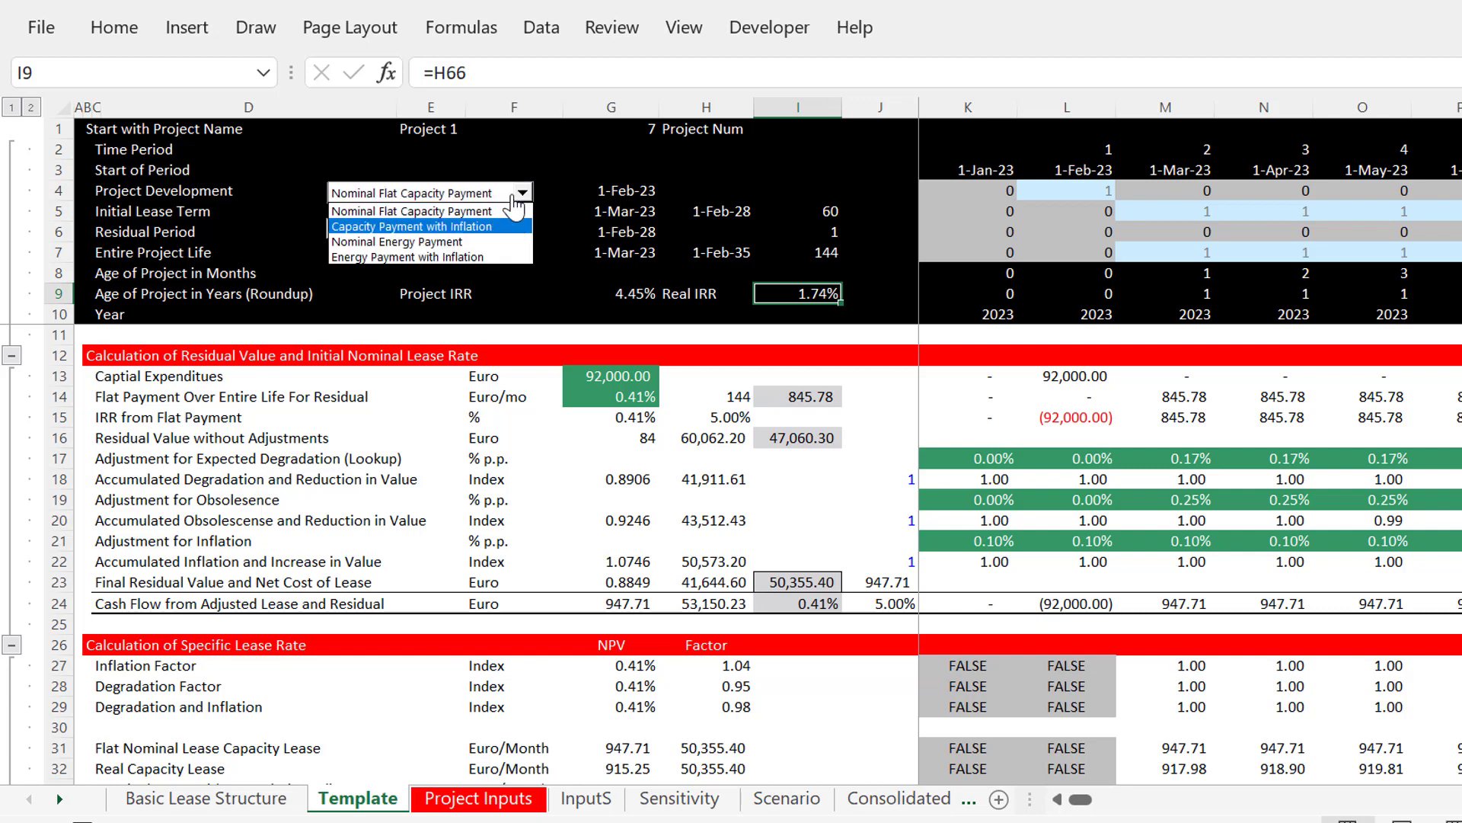
key(Return)
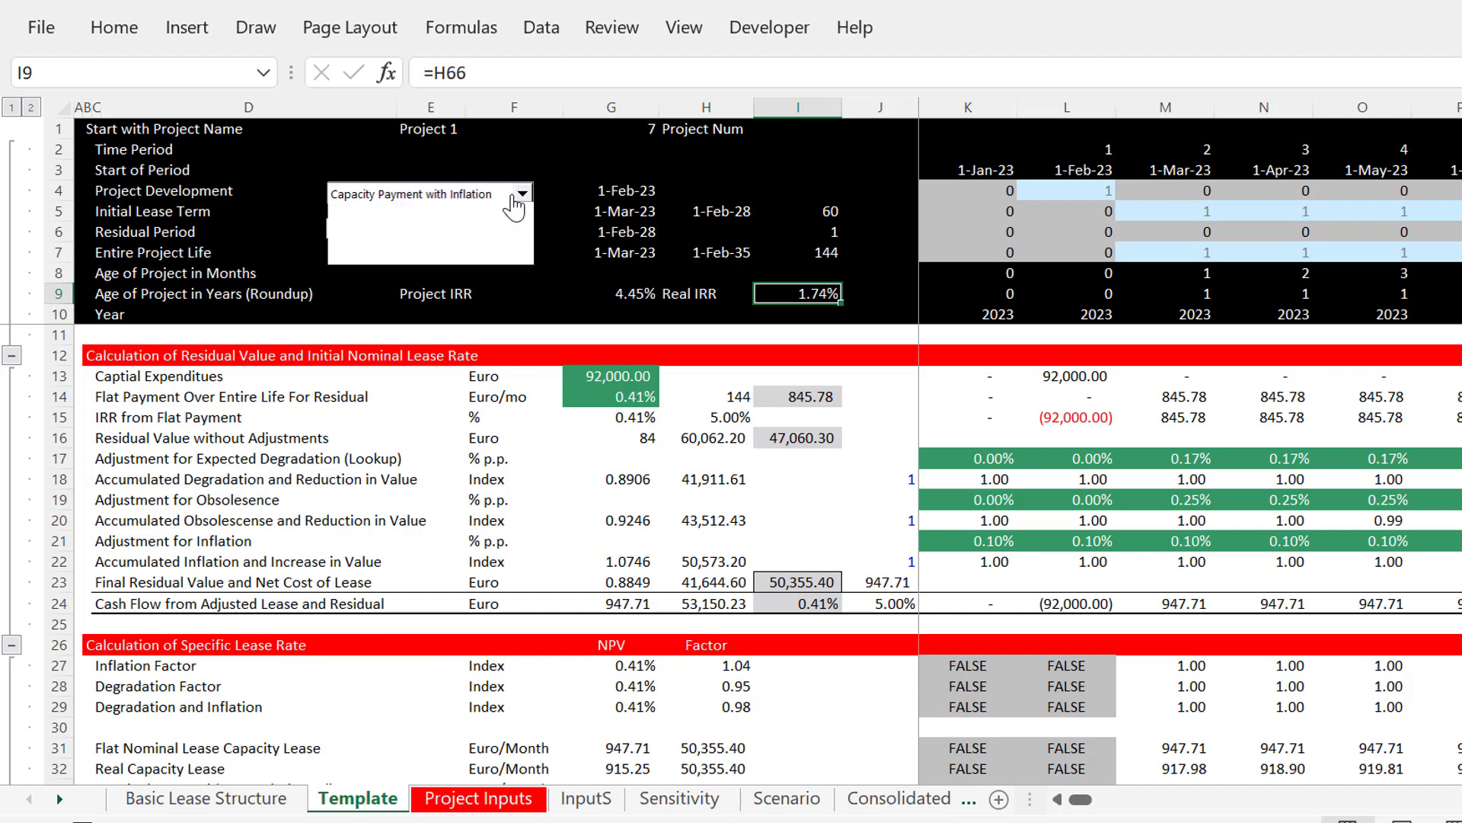
click(521, 195)
key(Down)
key(Escape)
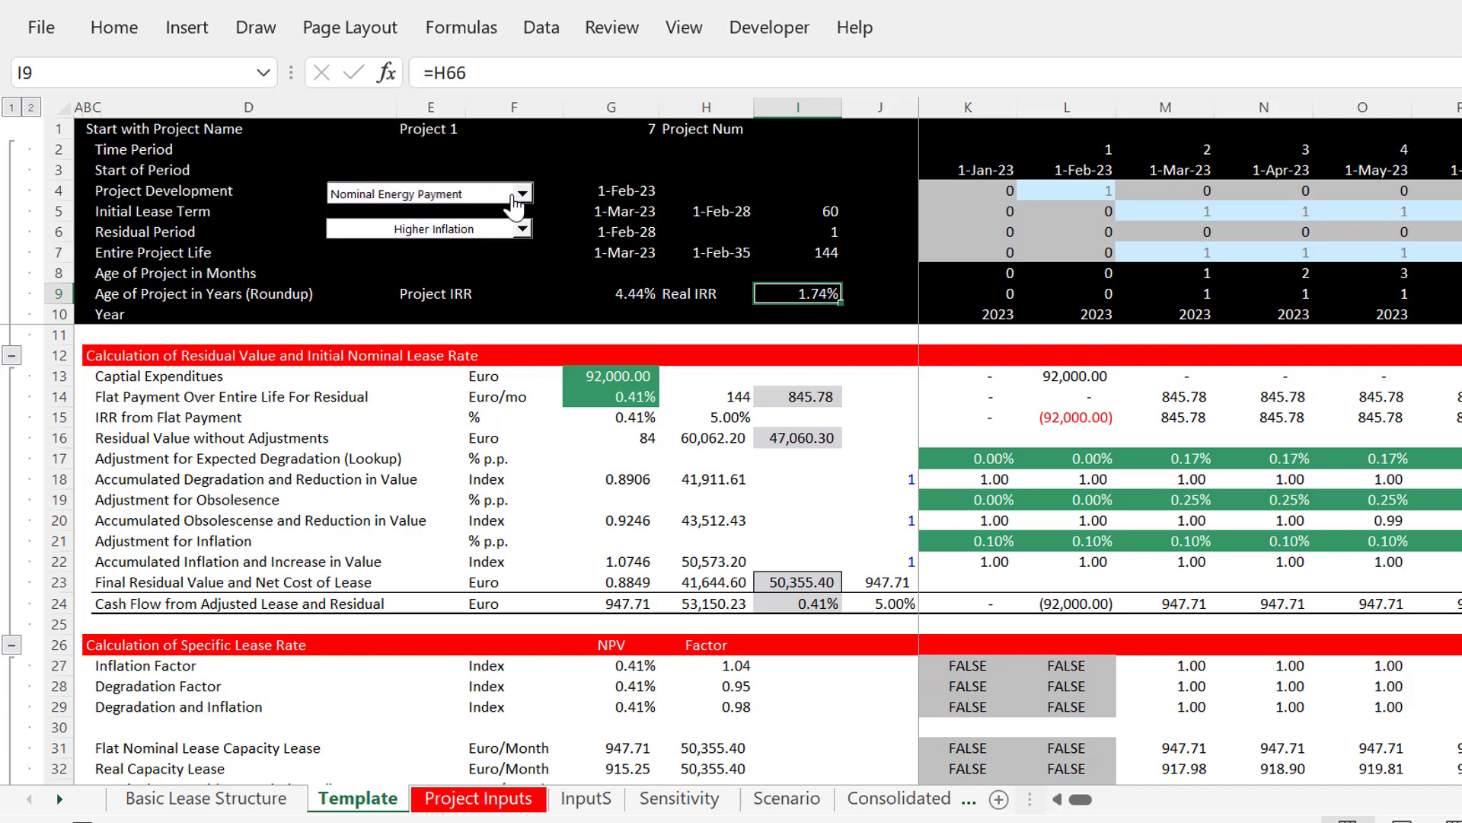
Under the Higher Inflation scenario, switch the payment type to Energy Payment with Inflation, and from that back to Nominal Flat Capacity Payment
click(521, 195)
key(Down)
key(Return)
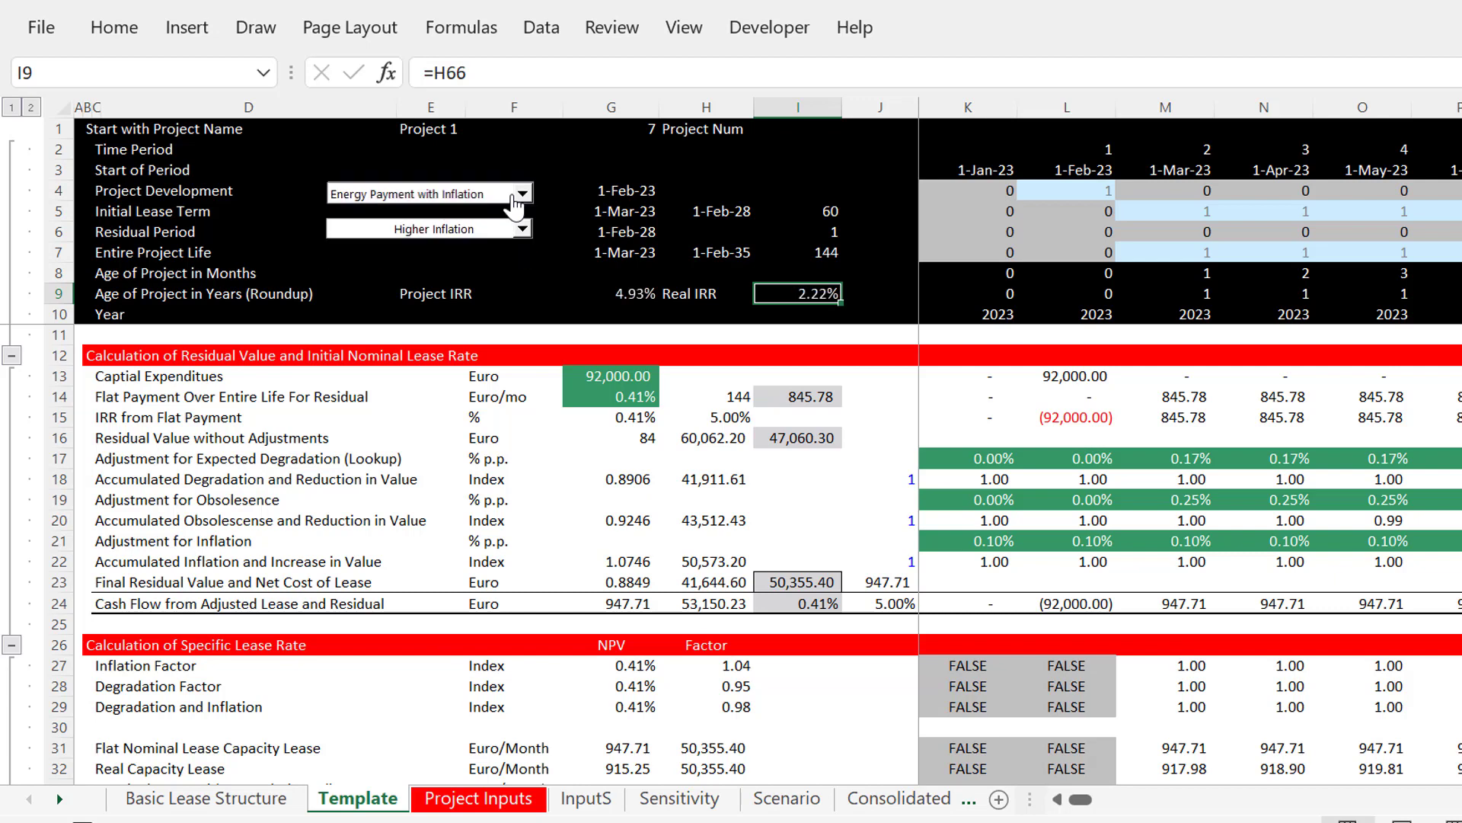
click(521, 195)
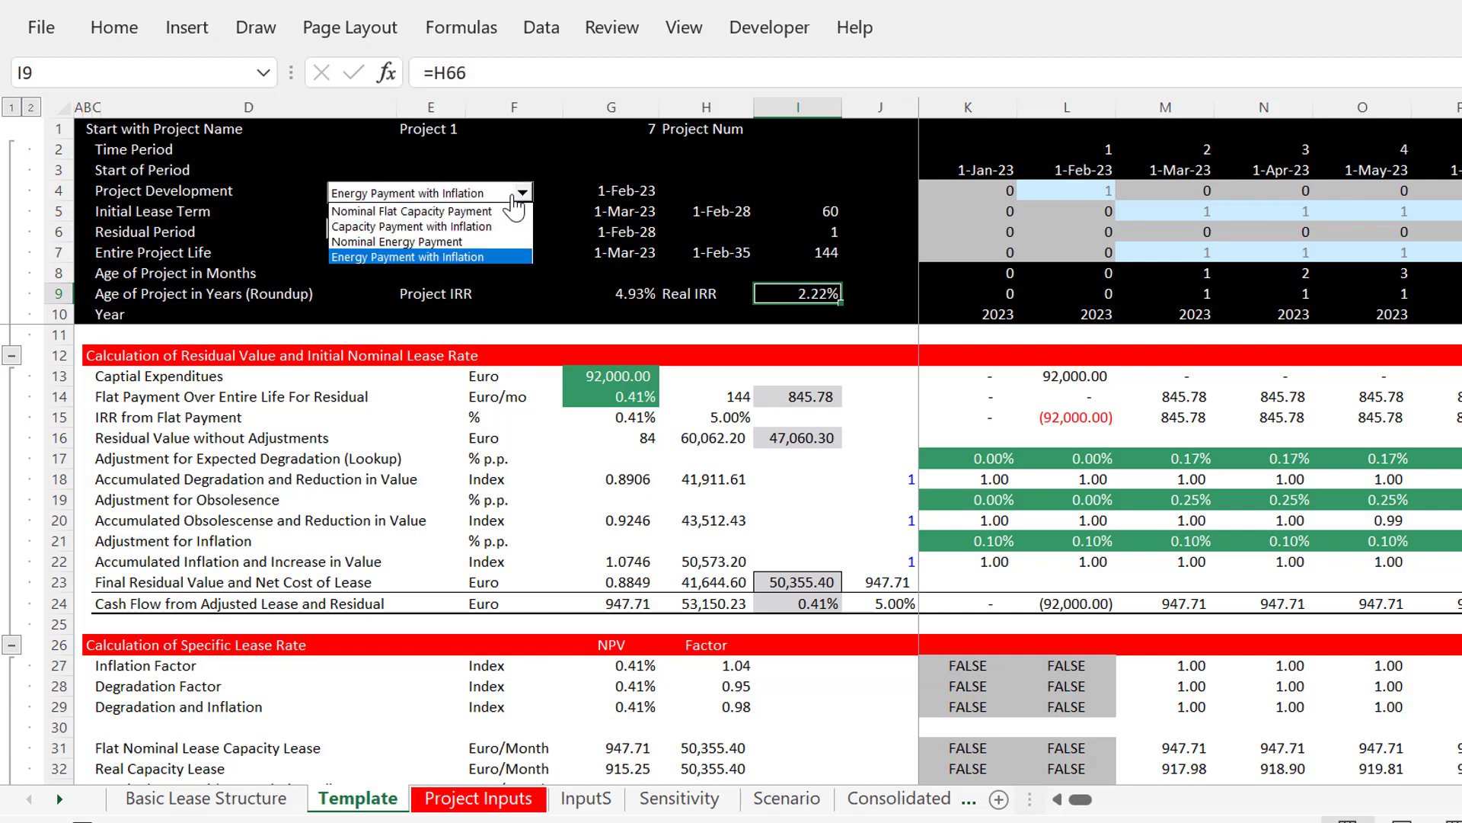
key(Up)
key(Up)
key(Up)
key(Return)
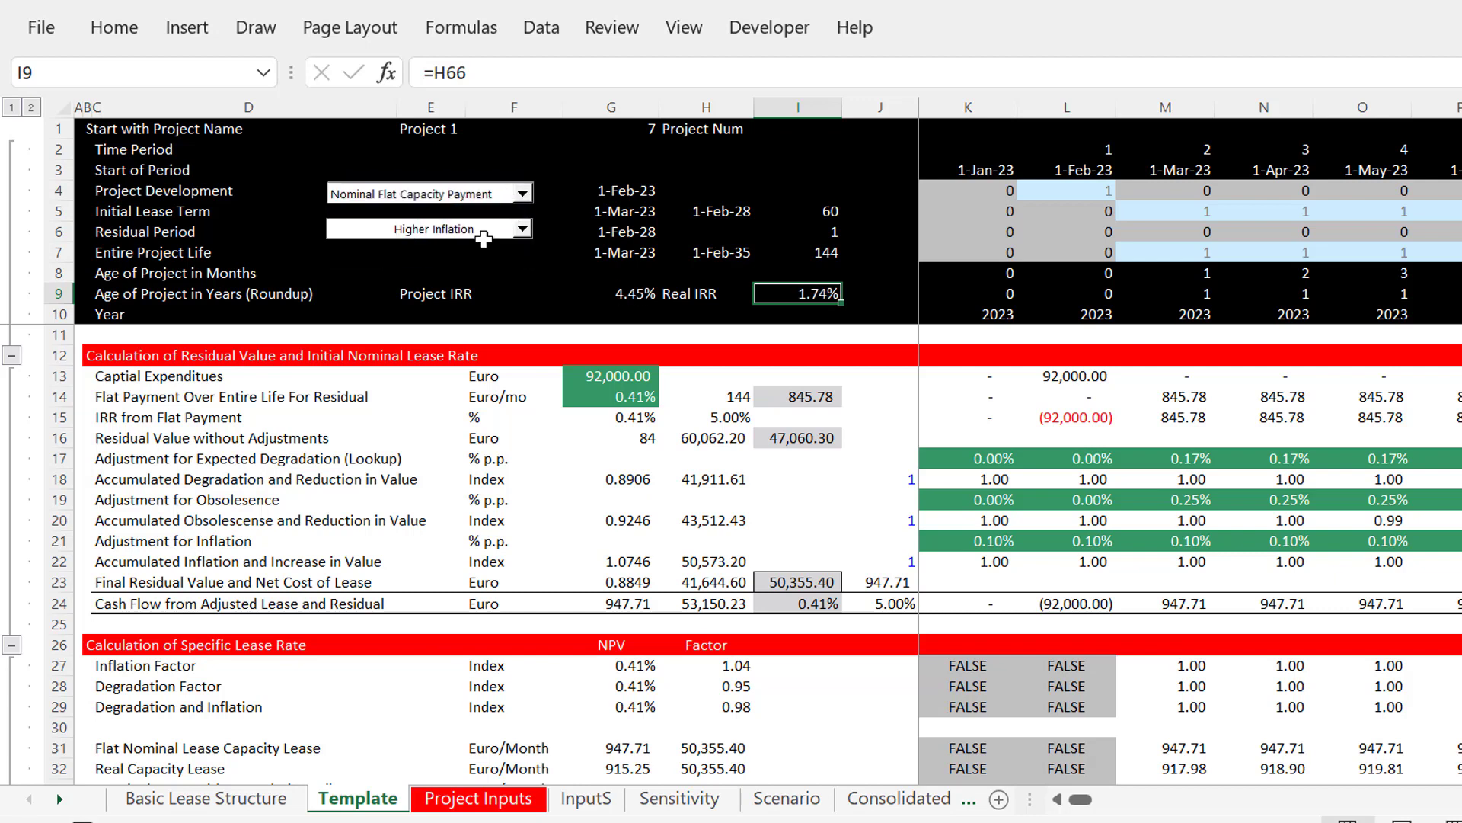
Set the scenario to Shorter Life and compare the project IRR in G9 with the real IRR in I9
click(495, 235)
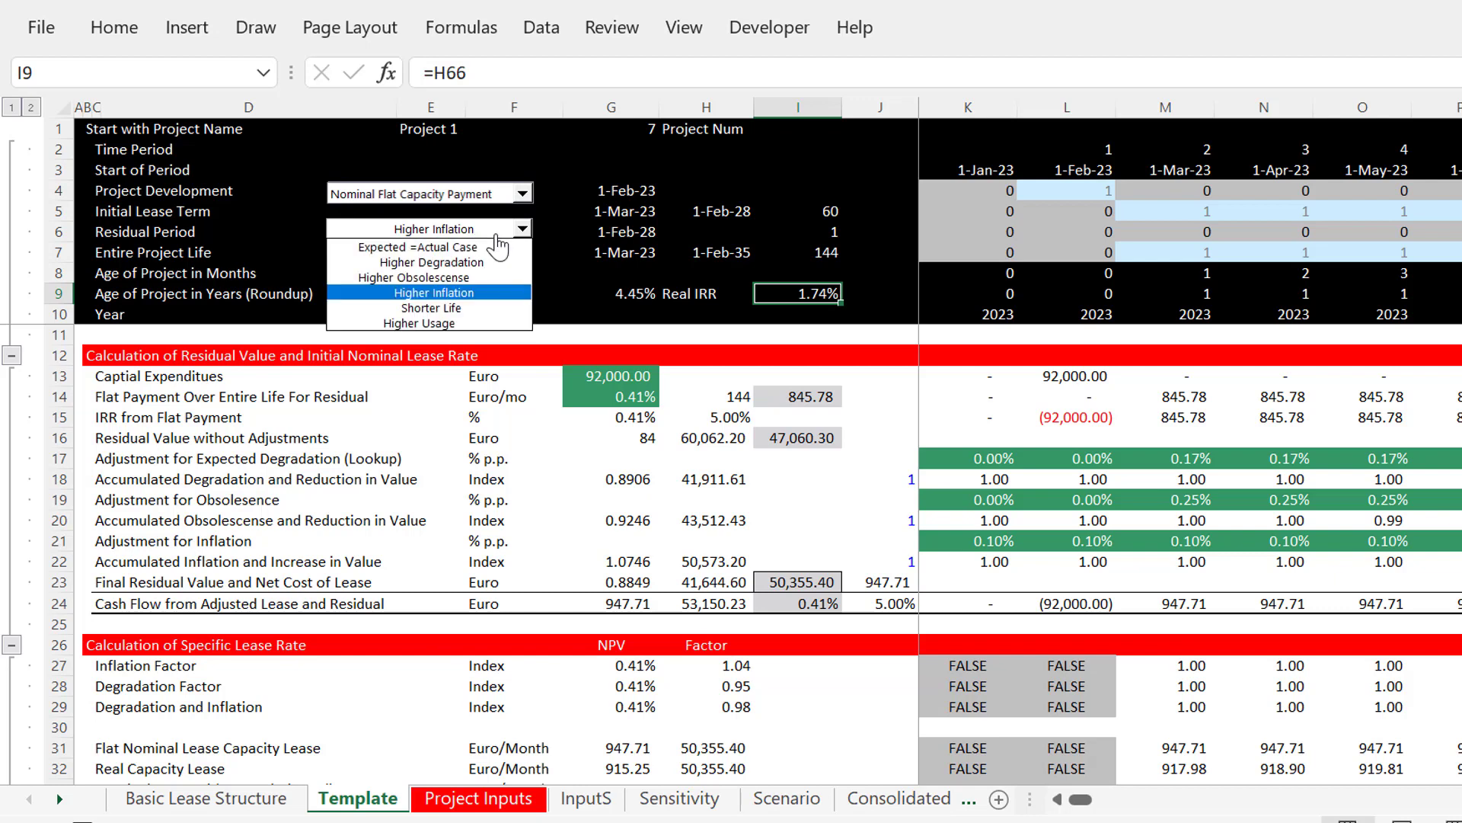
key(Down)
key(Return)
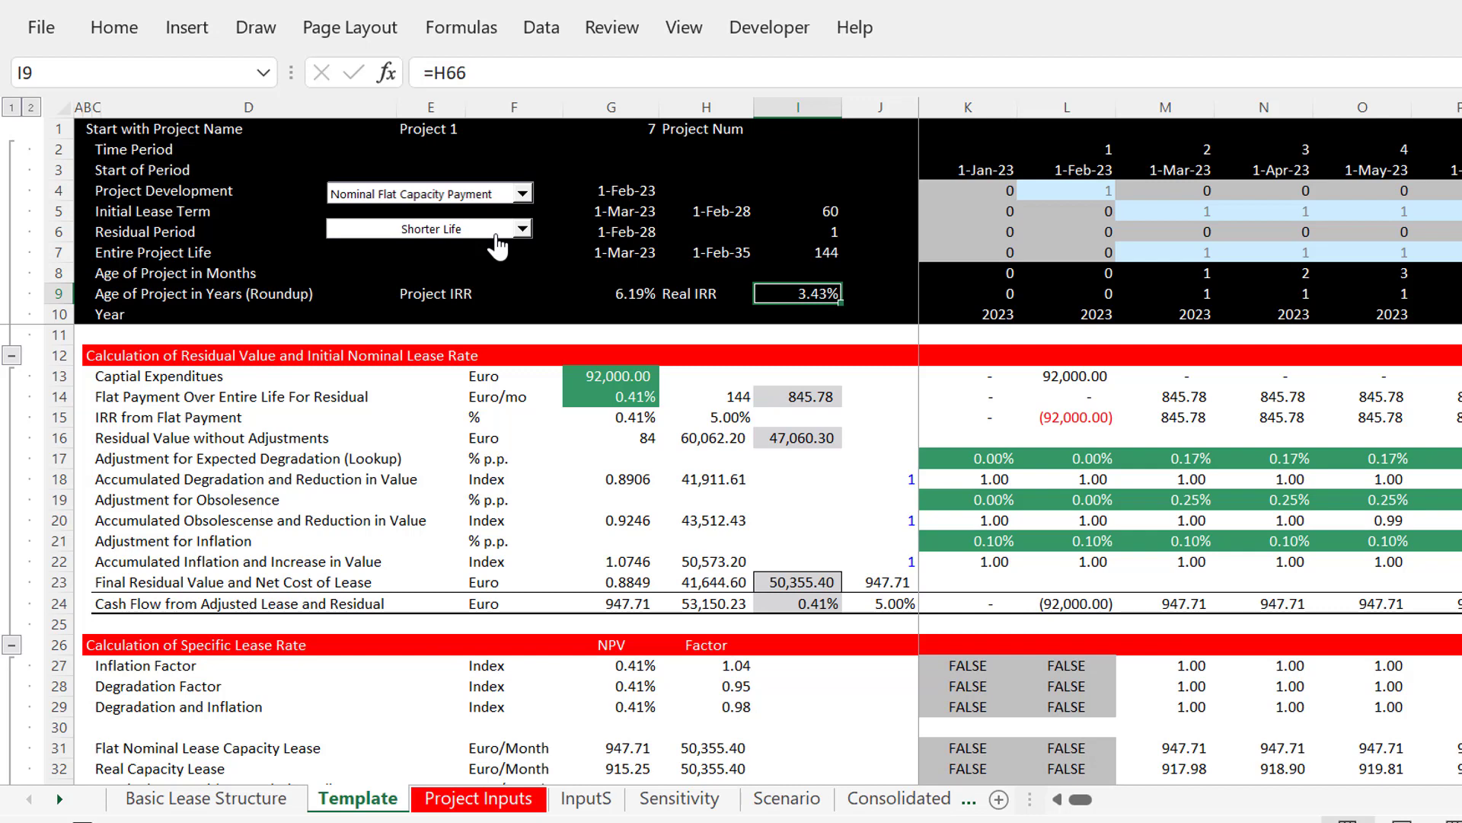
key(Left)
key(Left)
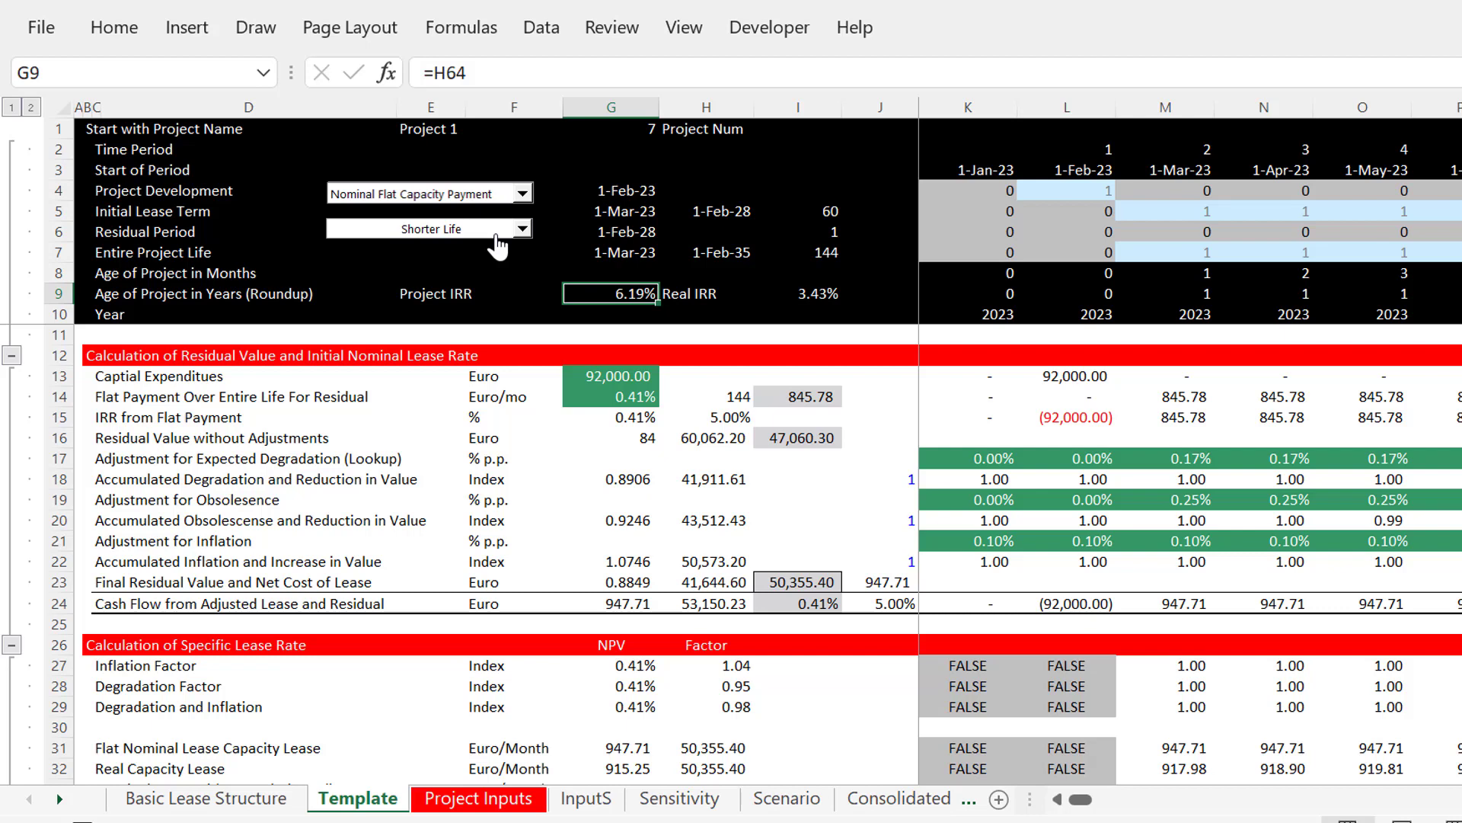
key(Right)
key(Right)
key(Left)
click(496, 233)
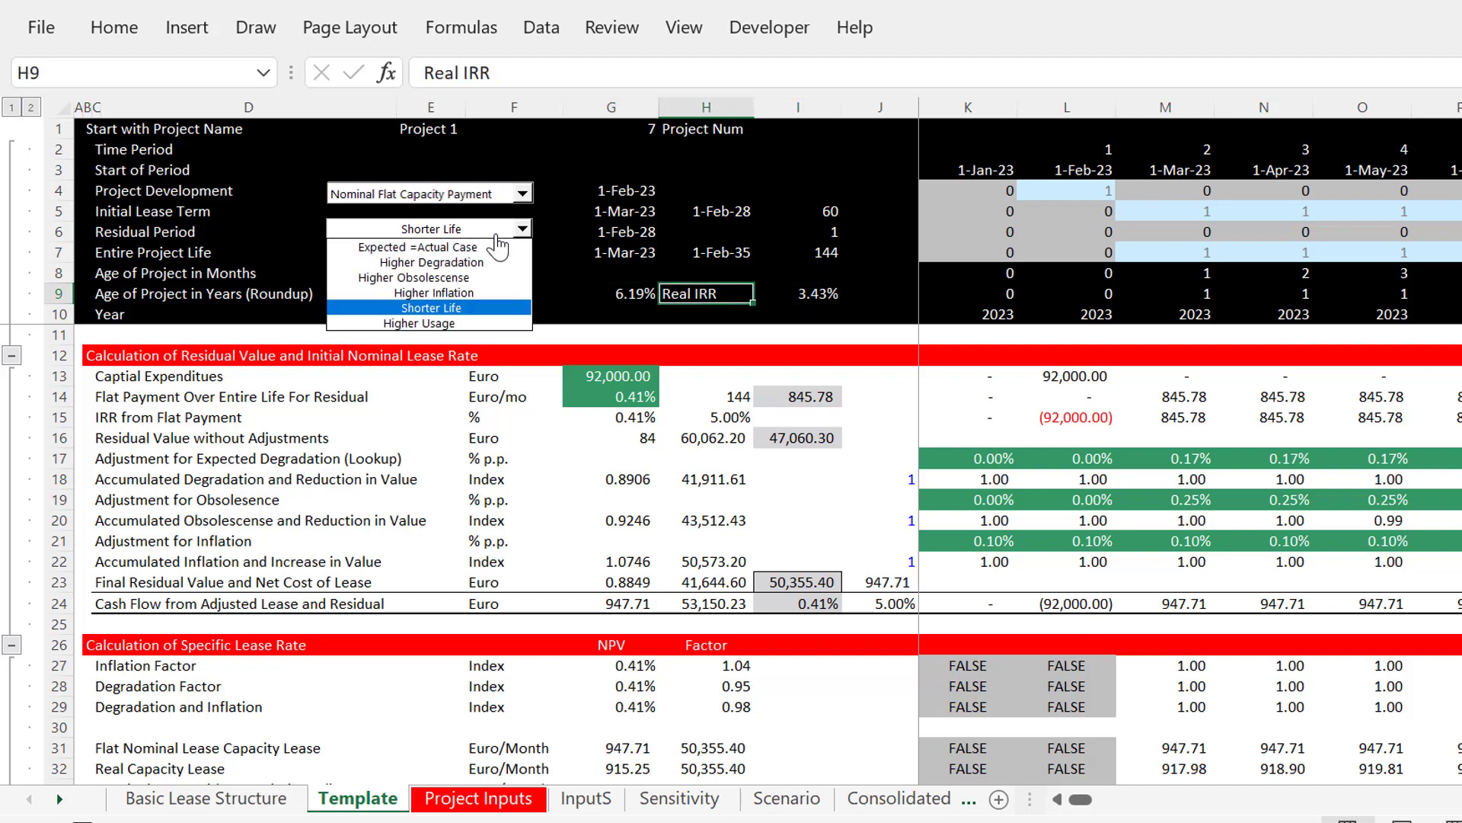
click(495, 236)
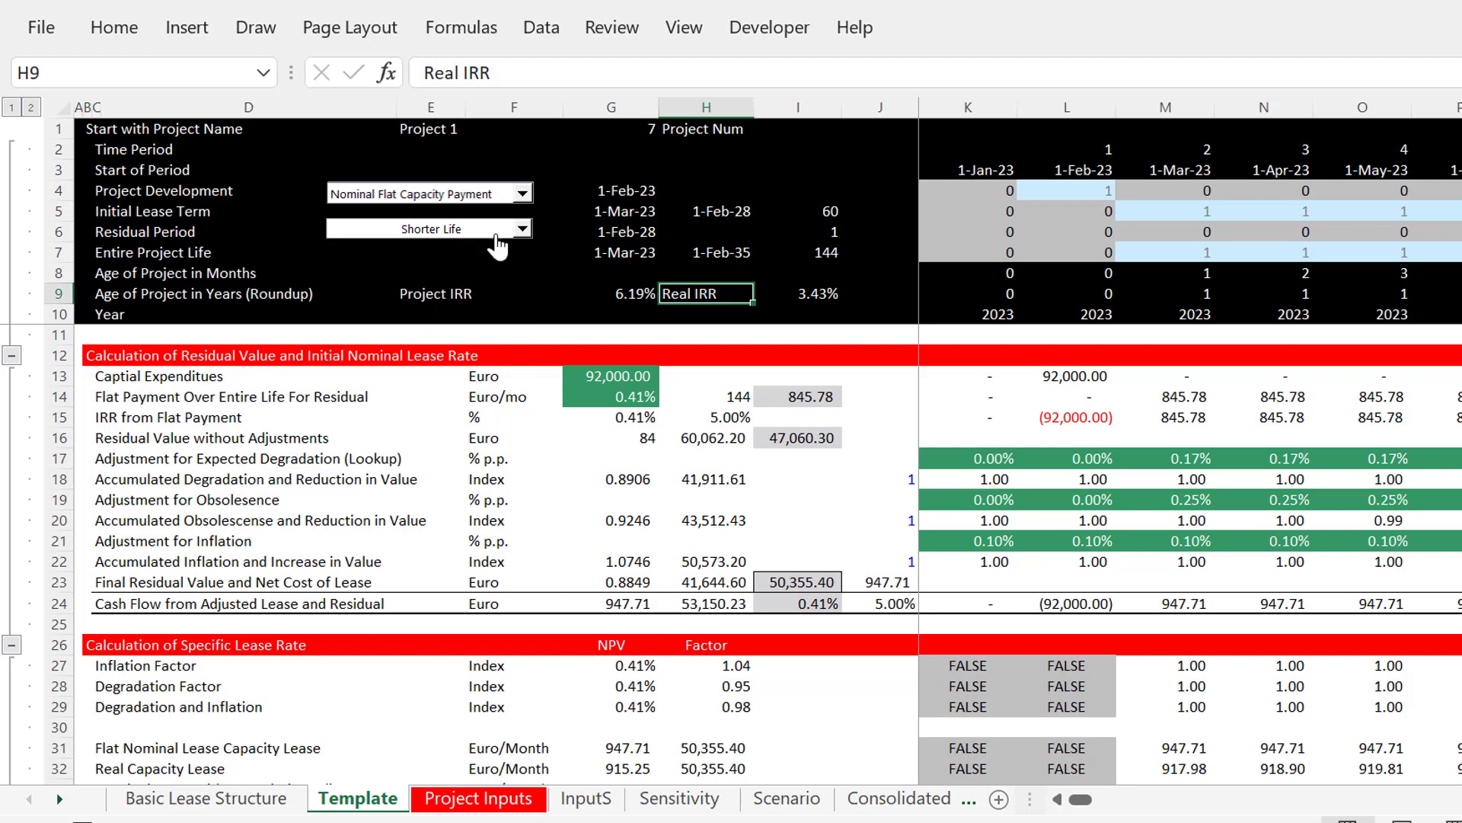
Under the Shorter Life scenario, switch the payment type to Capacity Payment with Inflation, and from that to Nominal Energy Payment
click(500, 195)
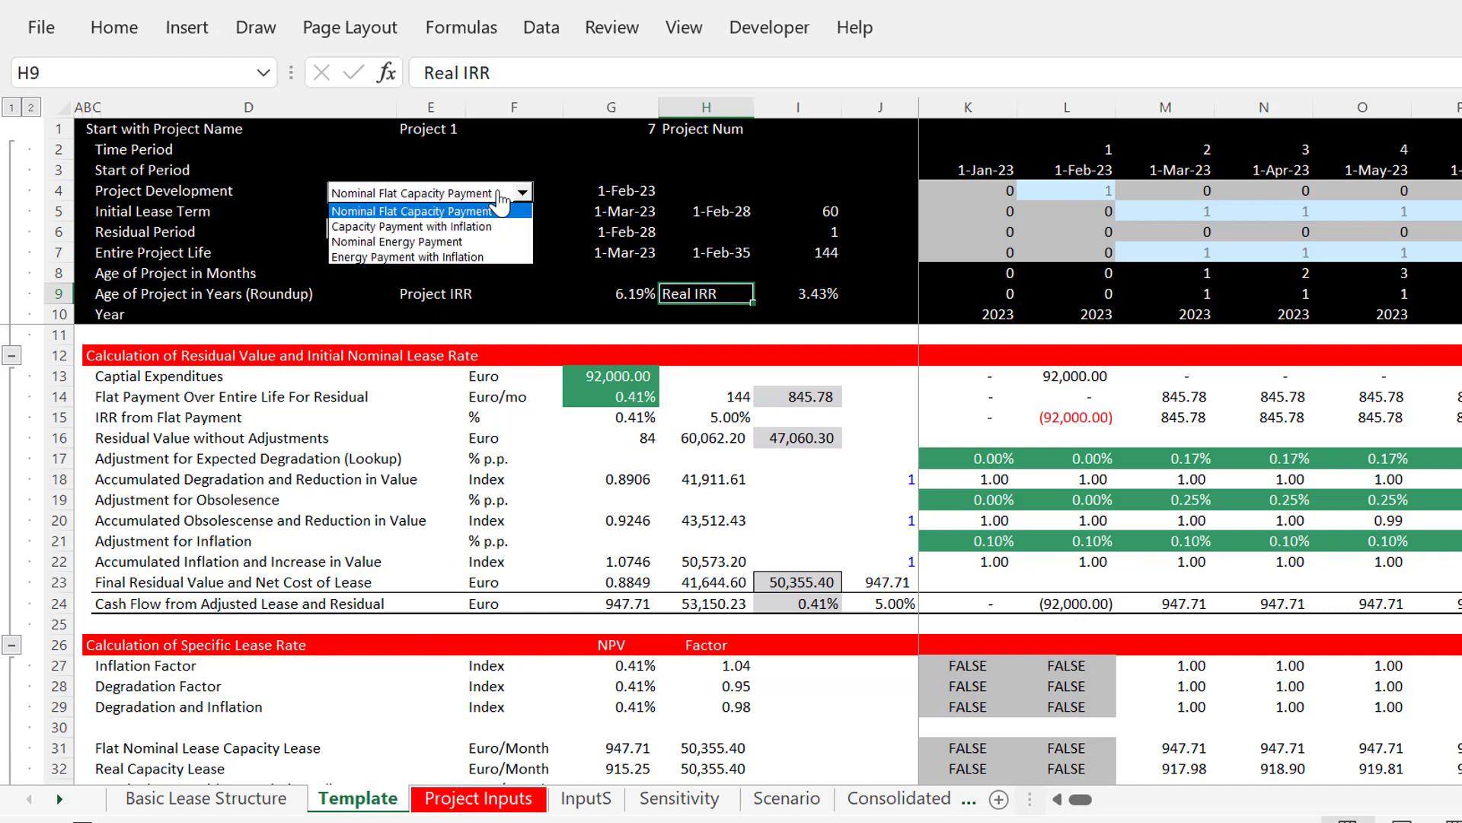
key(Return)
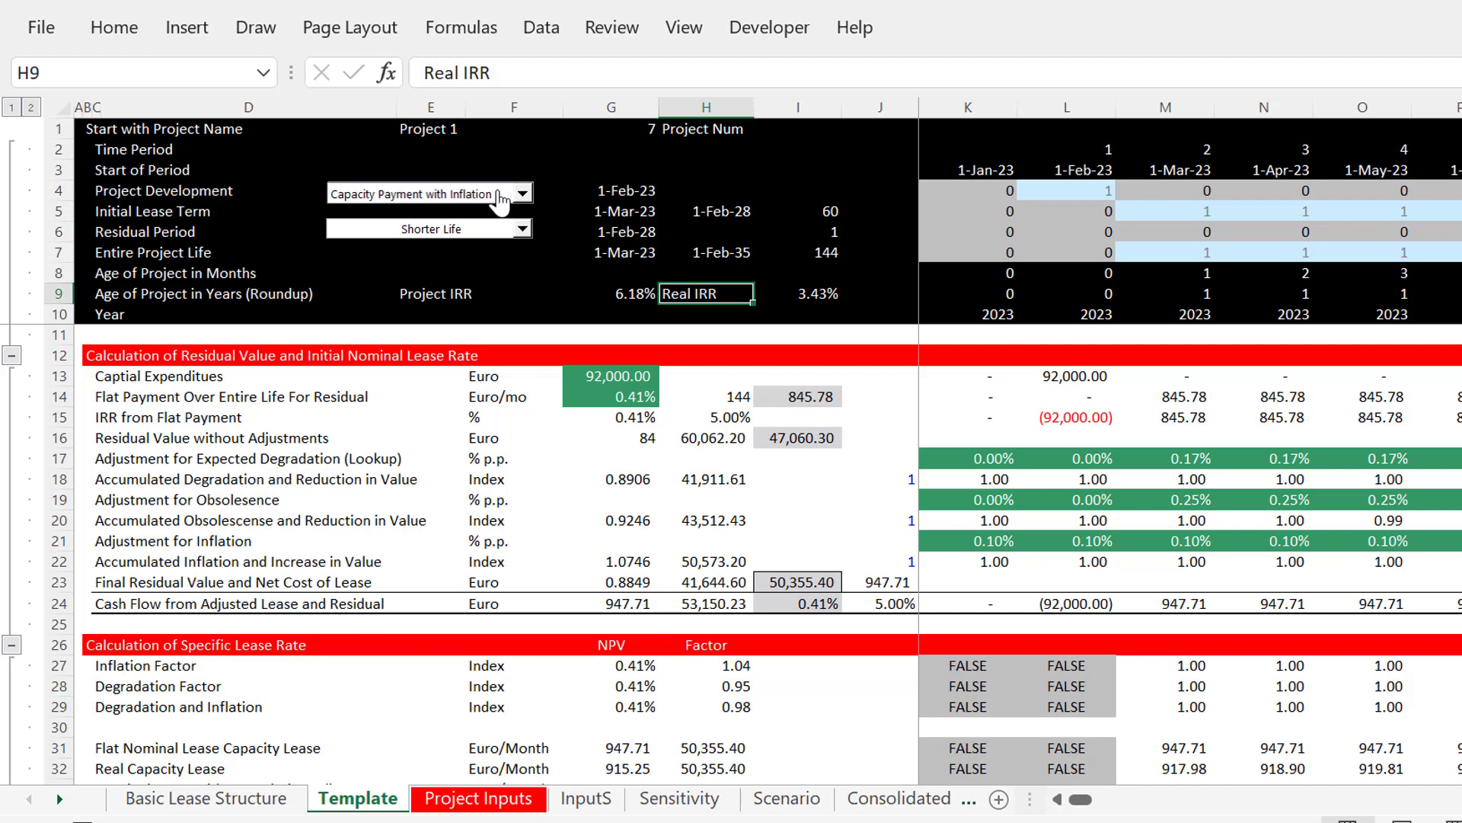
click(499, 195)
key(Down)
key(Down)
key(Return)
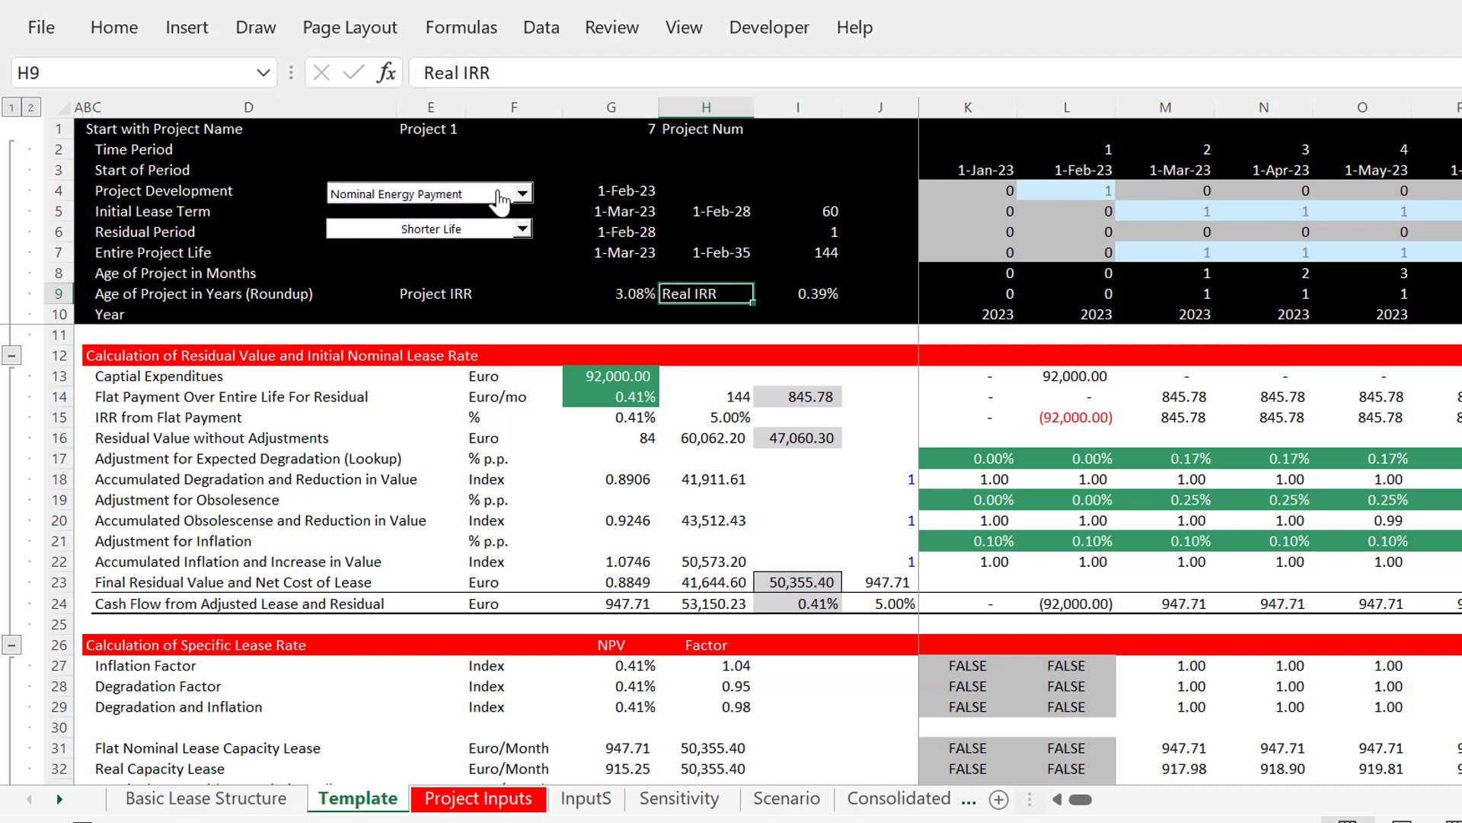
Under the Shorter Life scenario, switch the payment type to Energy Payment with Inflation, and from that back to Nominal Flat Capacity Payment
click(500, 195)
key(Down)
key(Return)
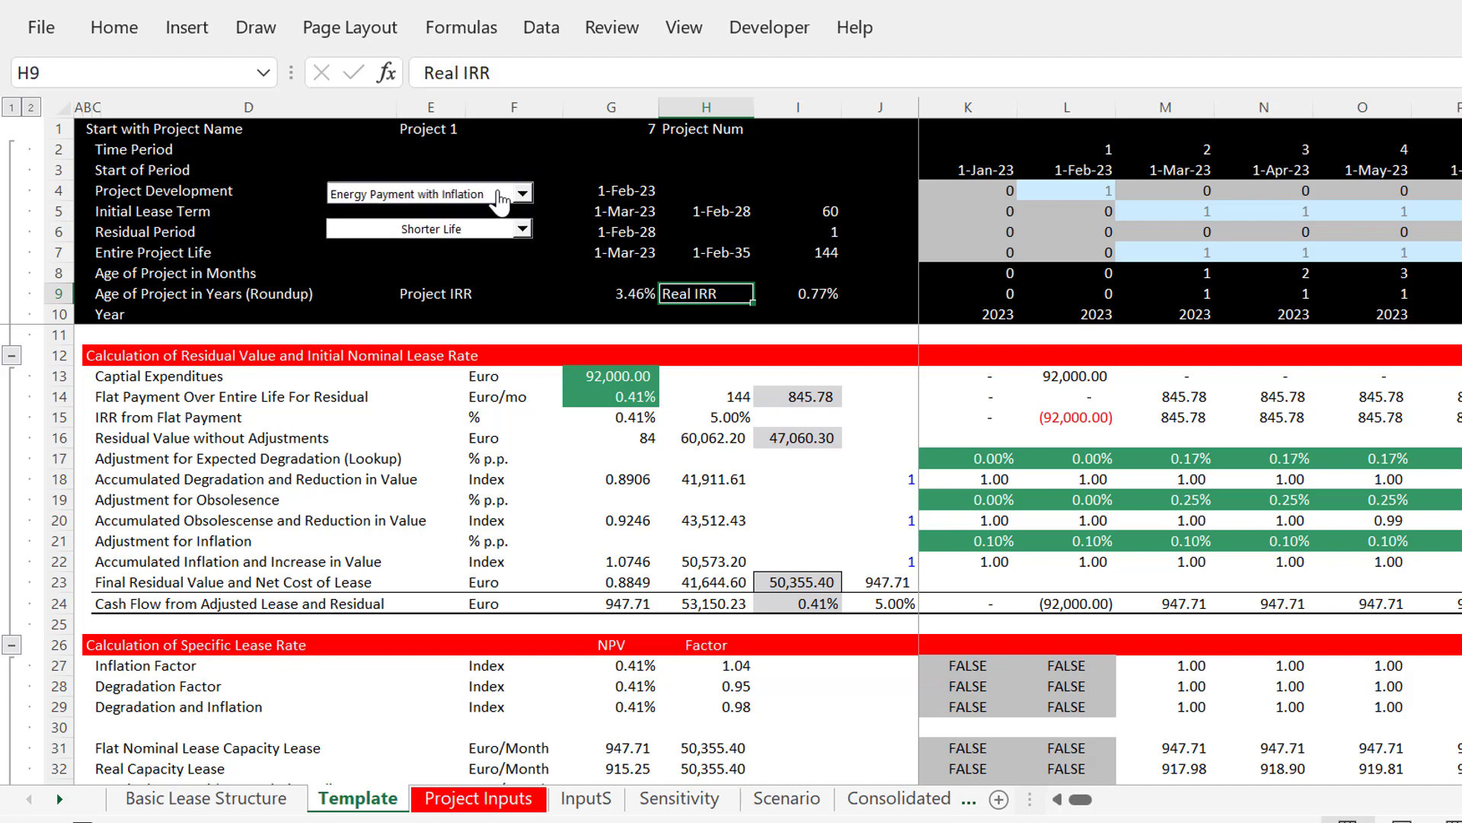
click(499, 195)
key(Up)
key(Up)
key(Up)
key(Escape)
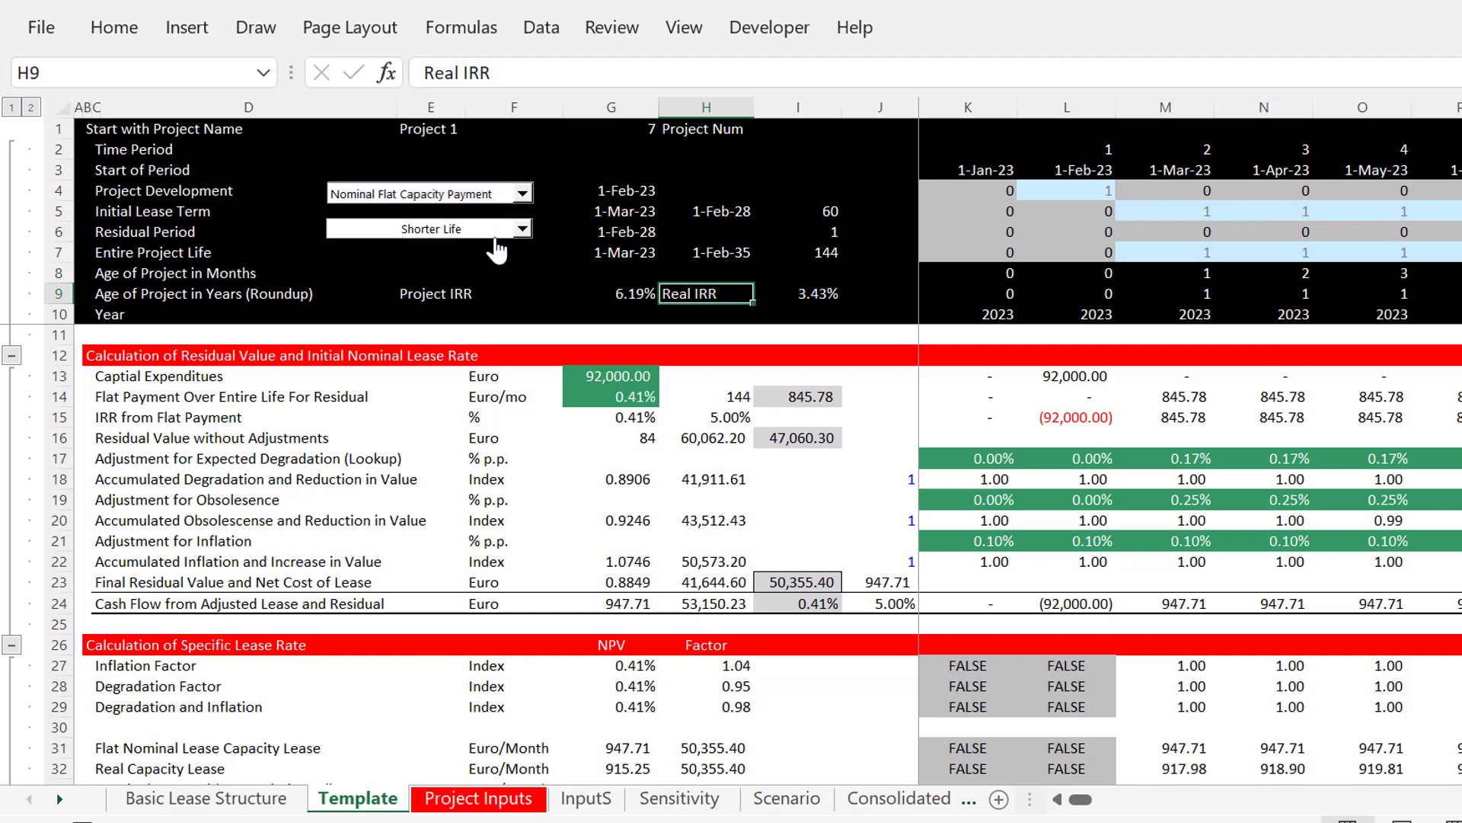
click(540, 277)
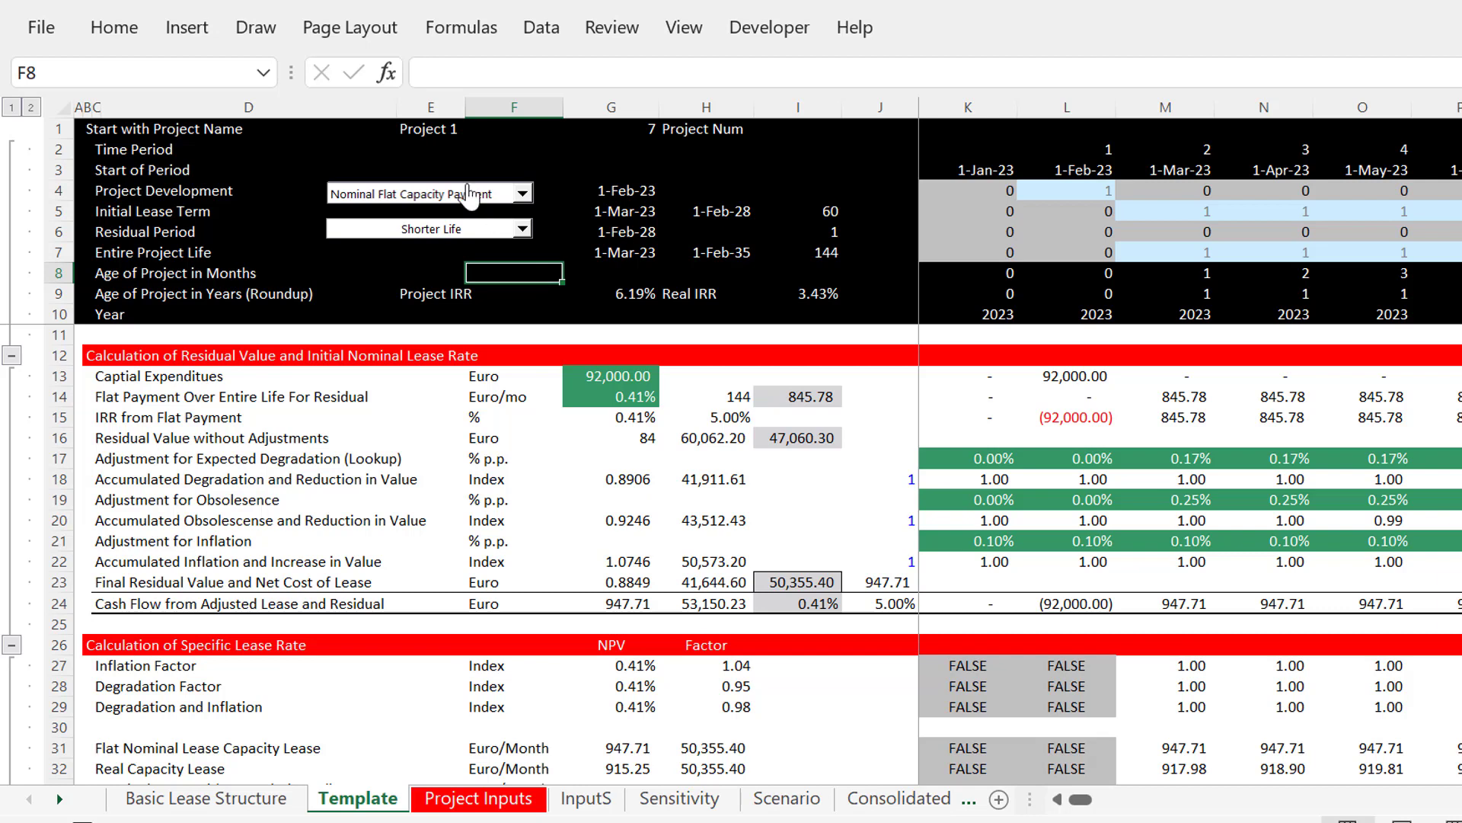
Set the scenario to Higher Usage and the payment type to Capacity Payment with Inflation
click(468, 232)
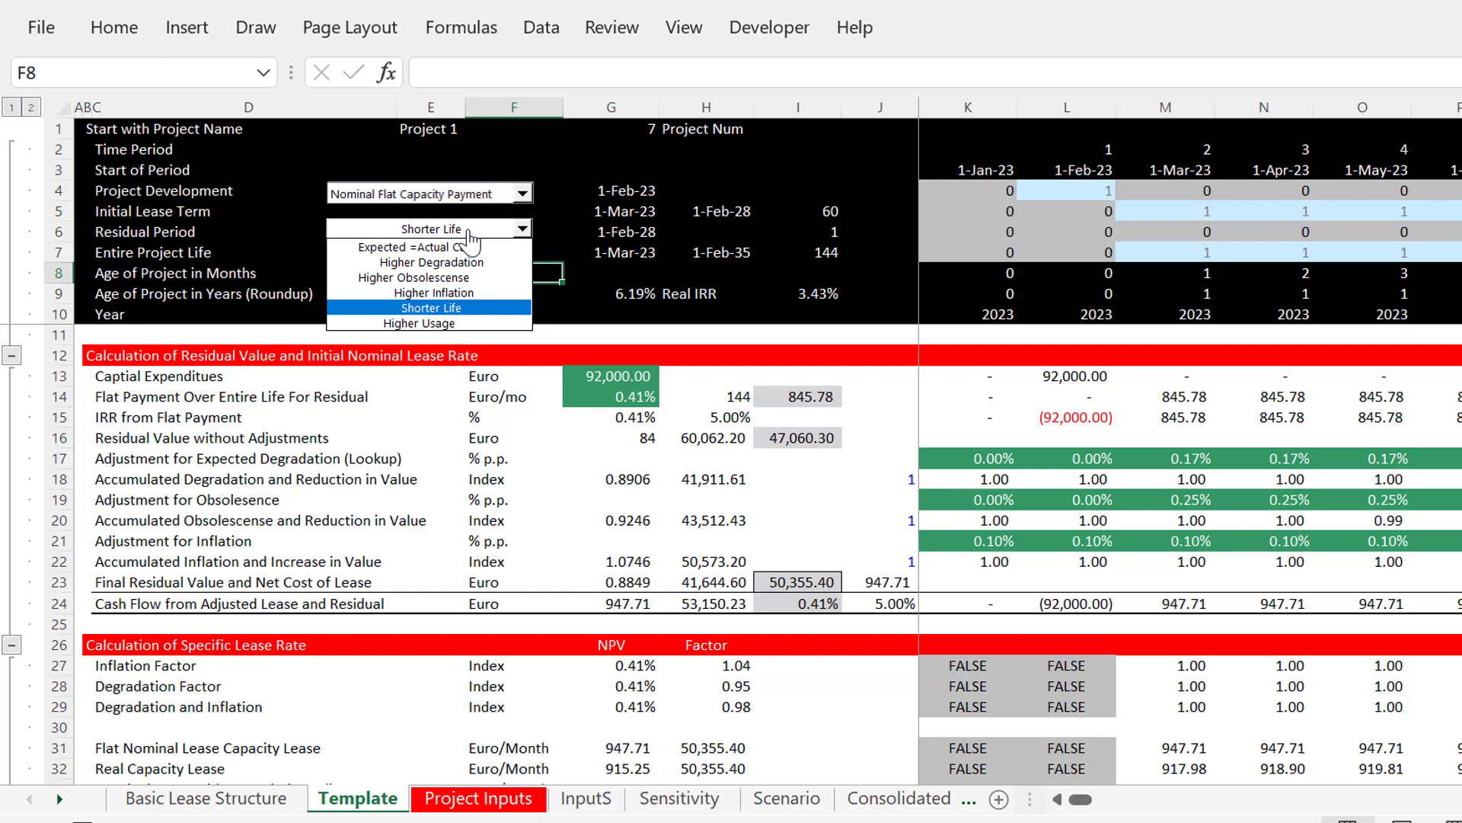
key(Down)
key(Return)
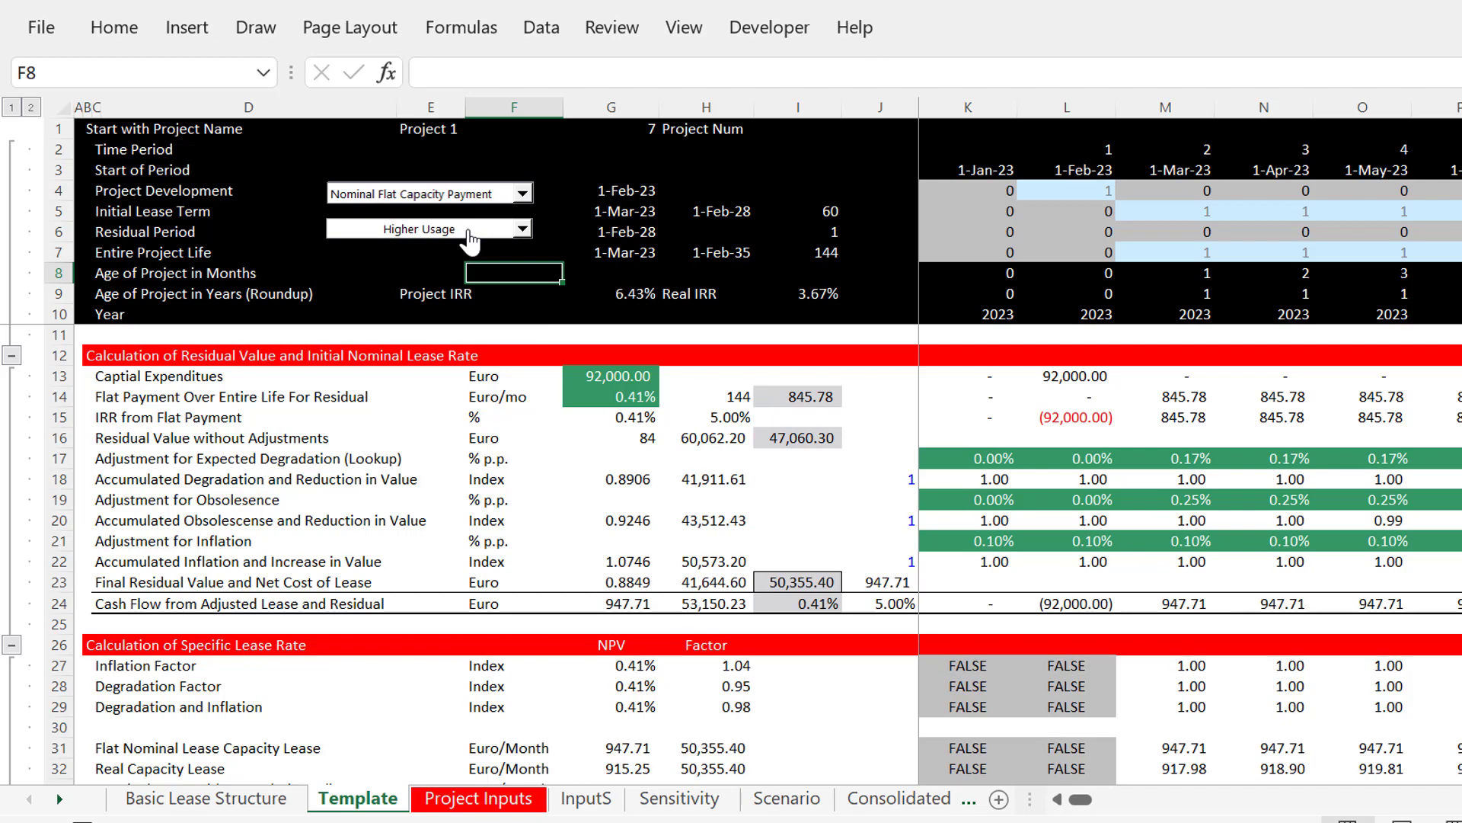
click(522, 195)
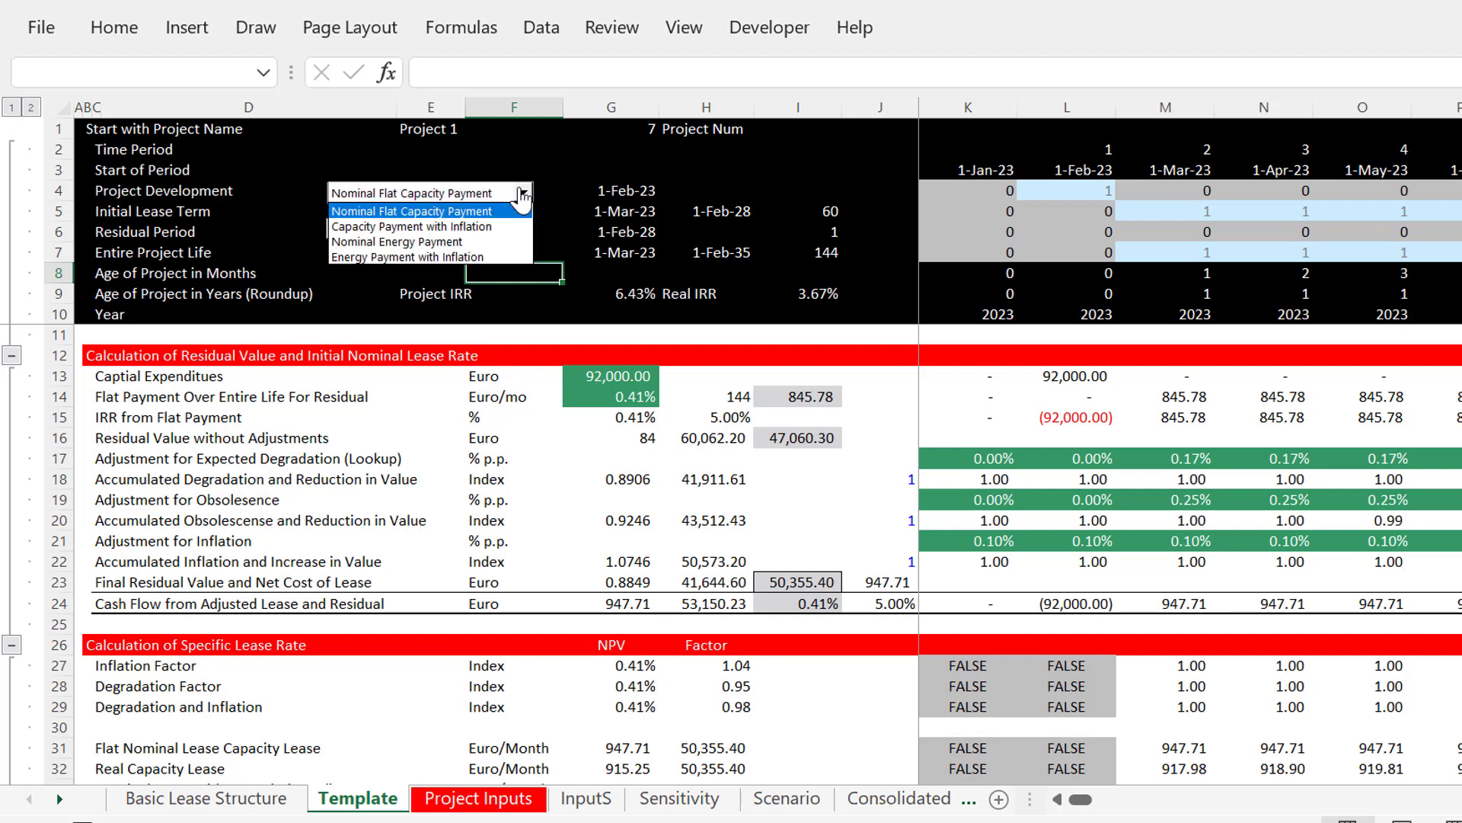
key(Down)
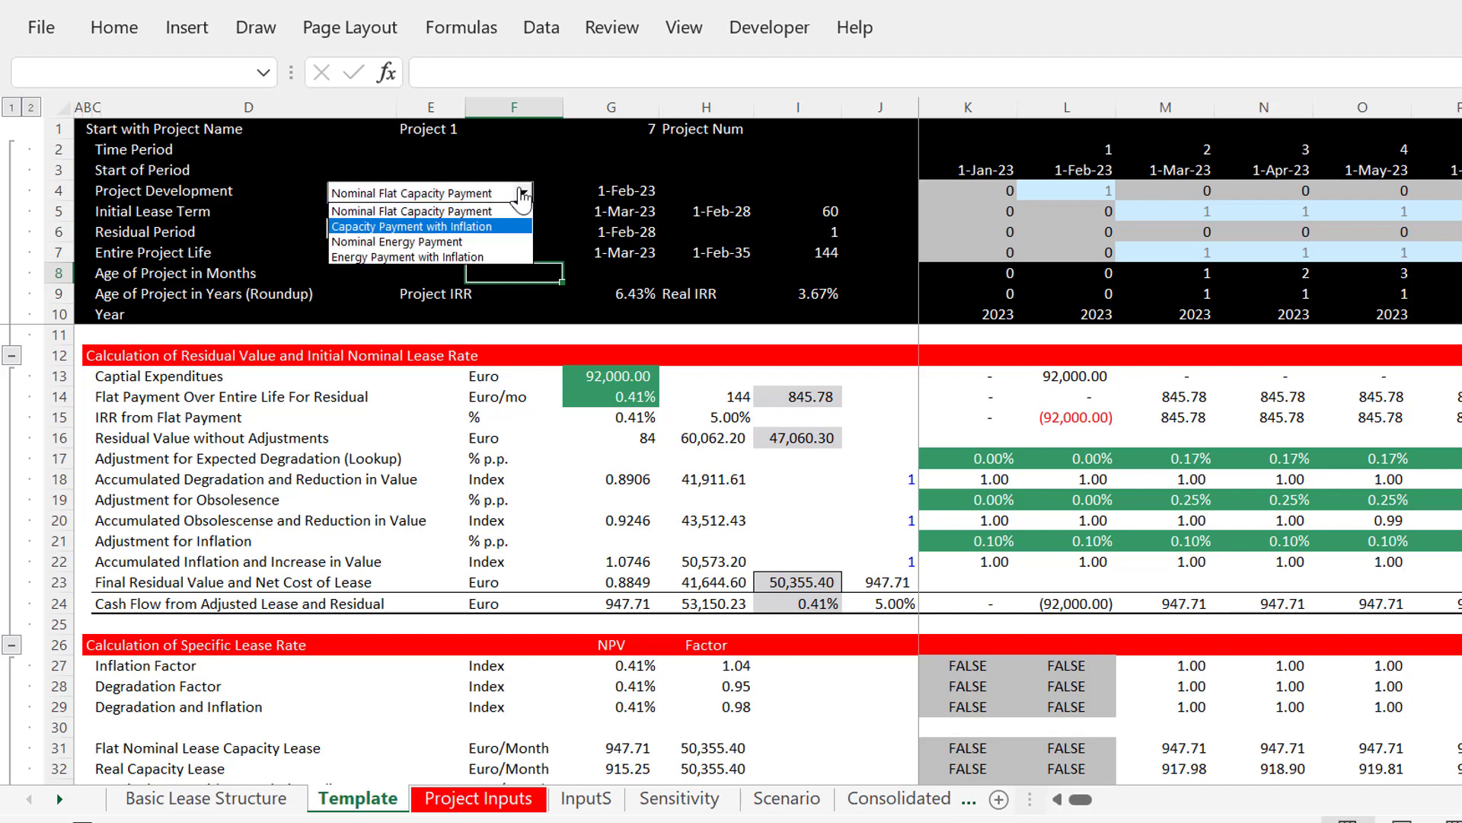
key(Return)
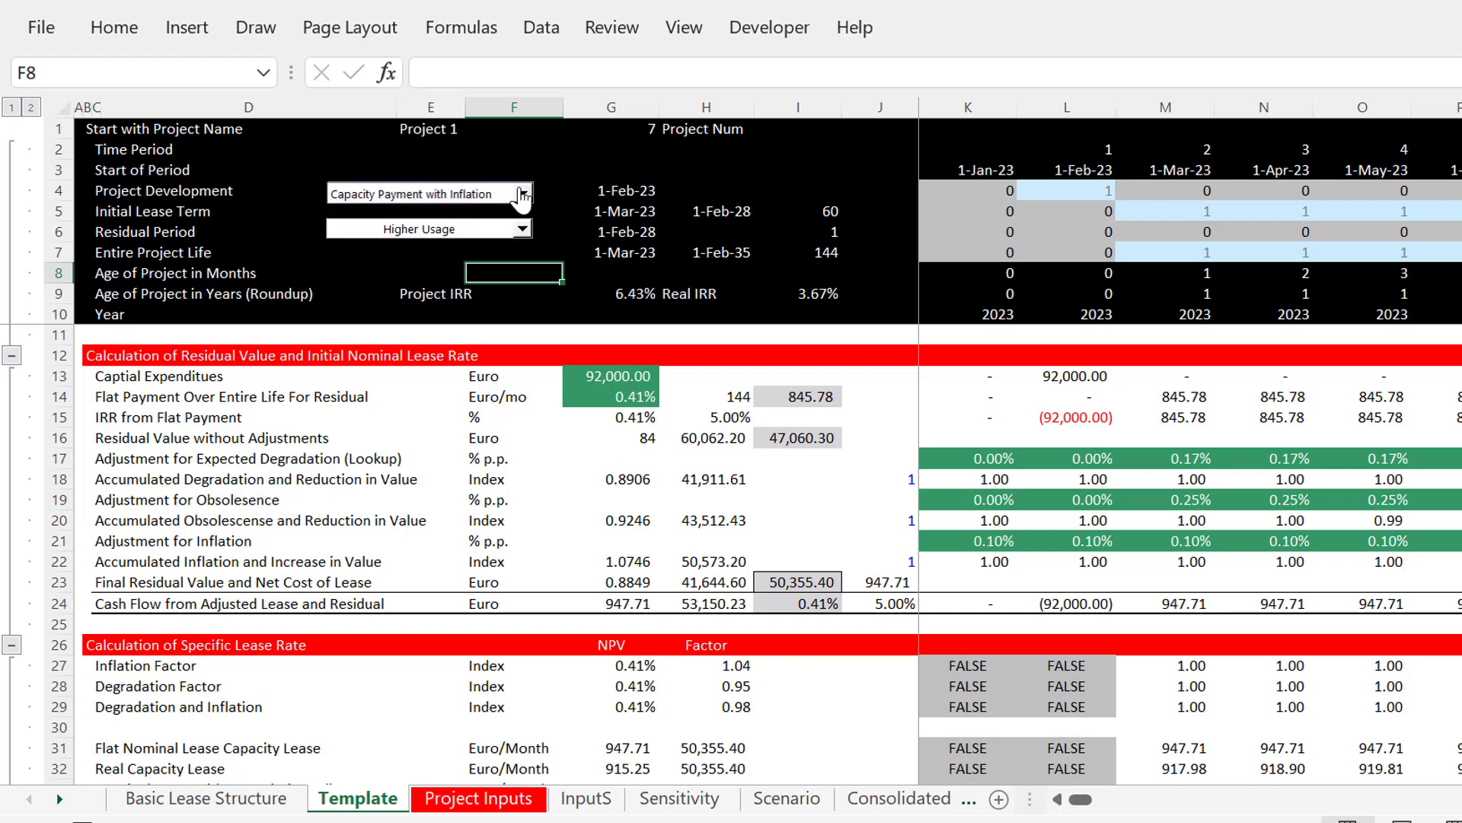
Under the Higher Usage scenario, switch the payment type to Nominal Energy Payment, and from that to Energy Payment with Inflation
click(523, 195)
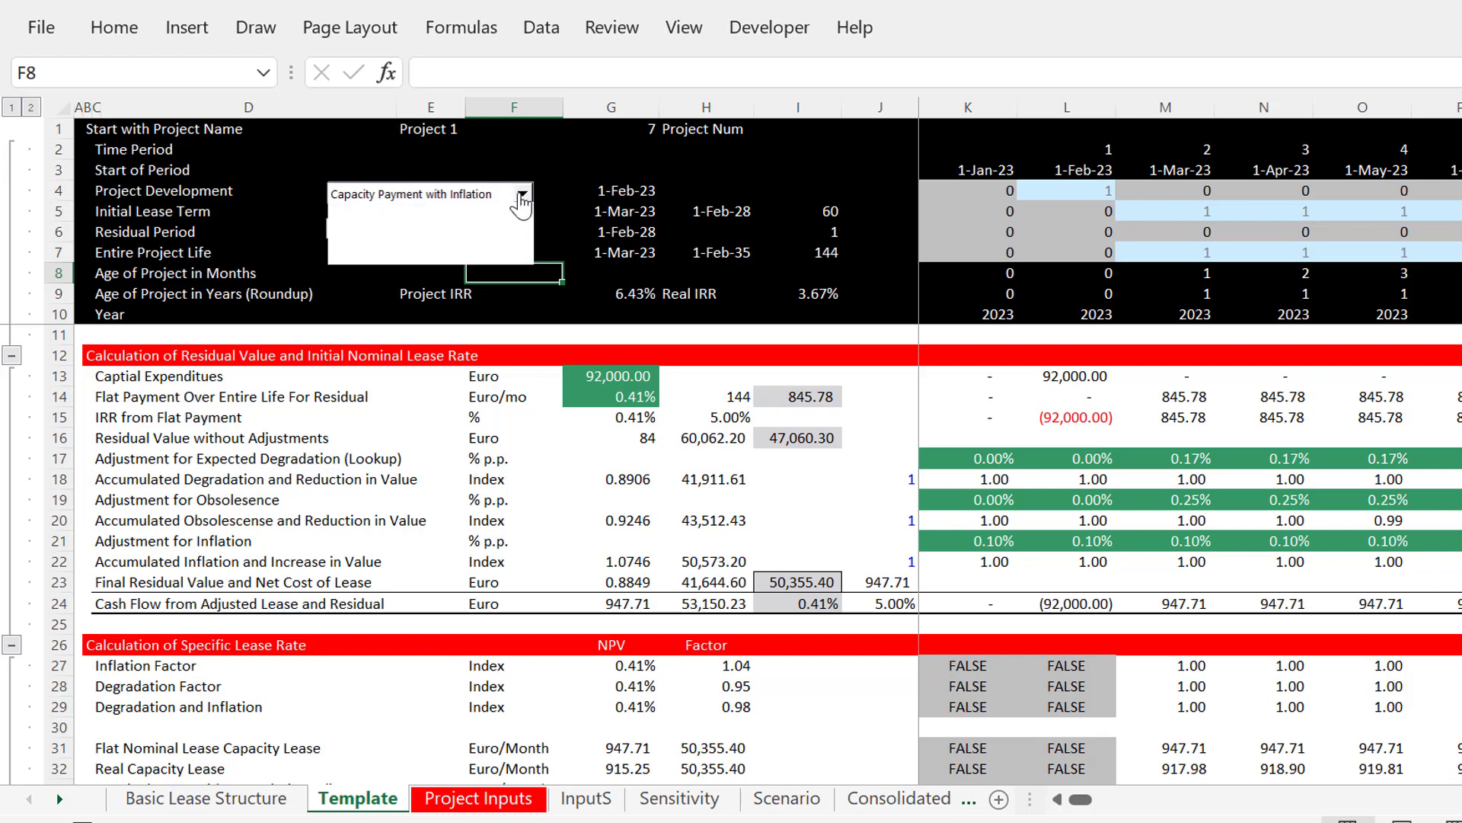
click(522, 196)
key(Down)
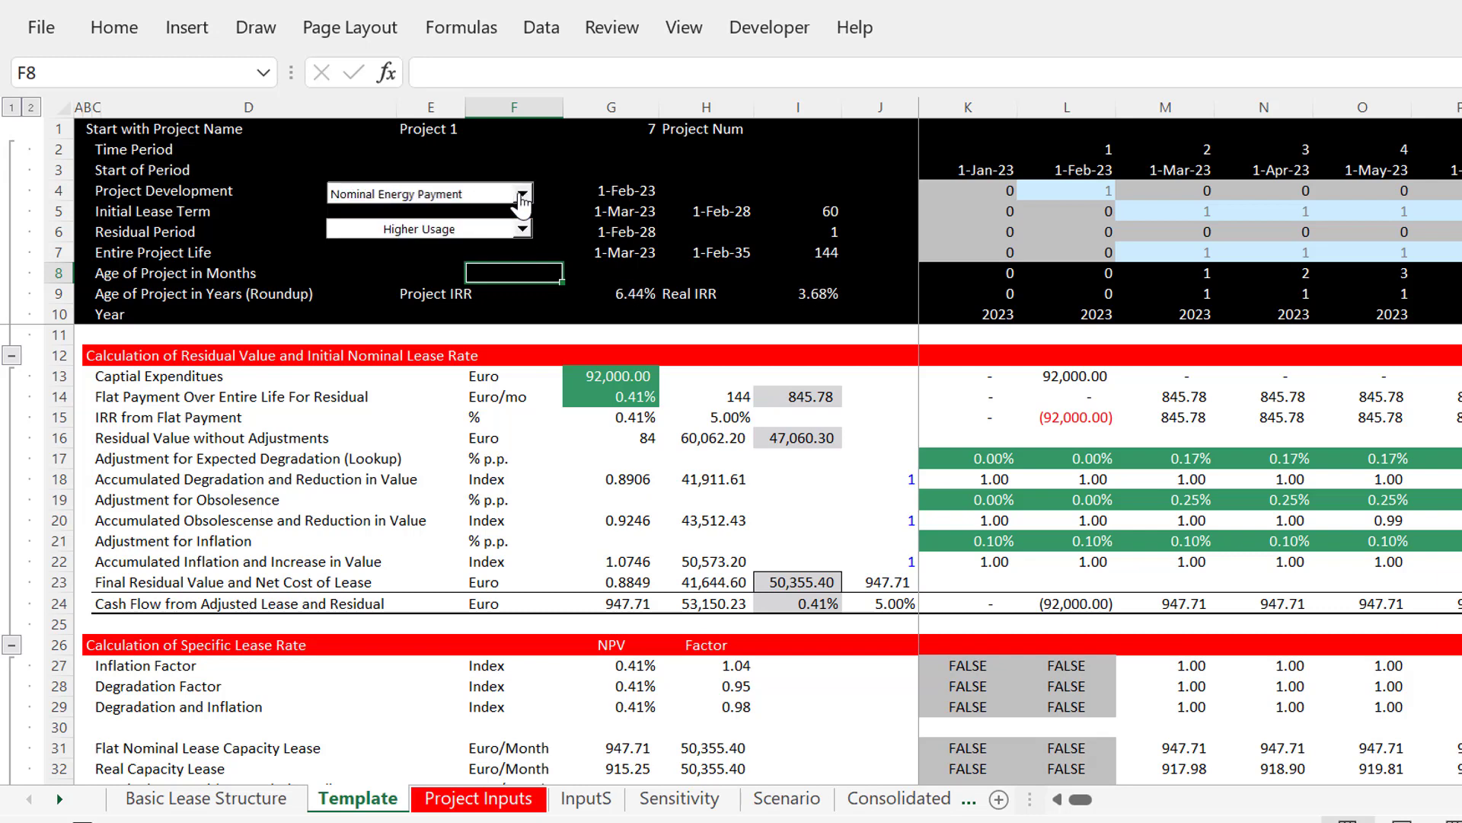
click(523, 196)
key(Down)
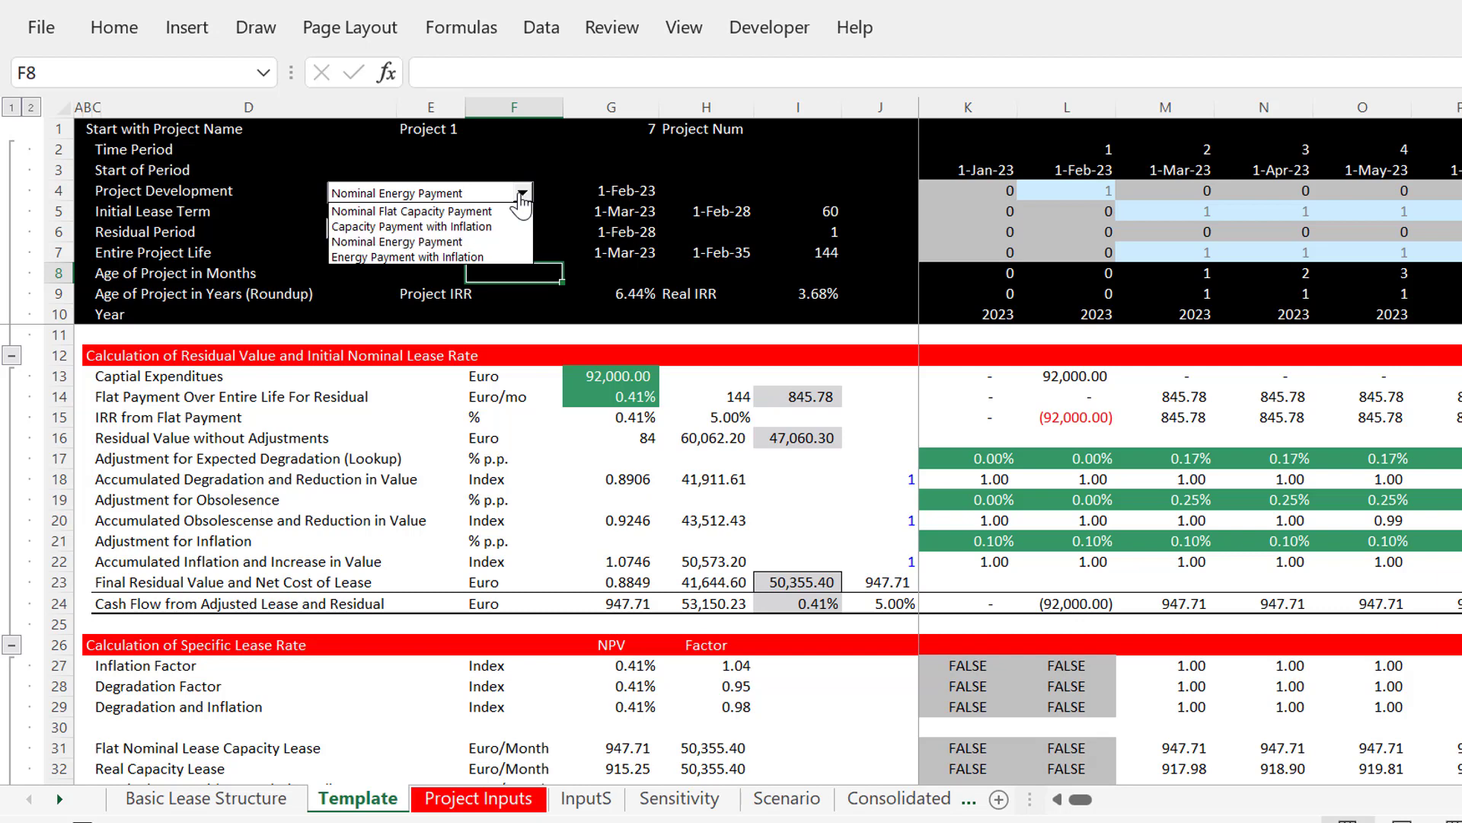
key(Return)
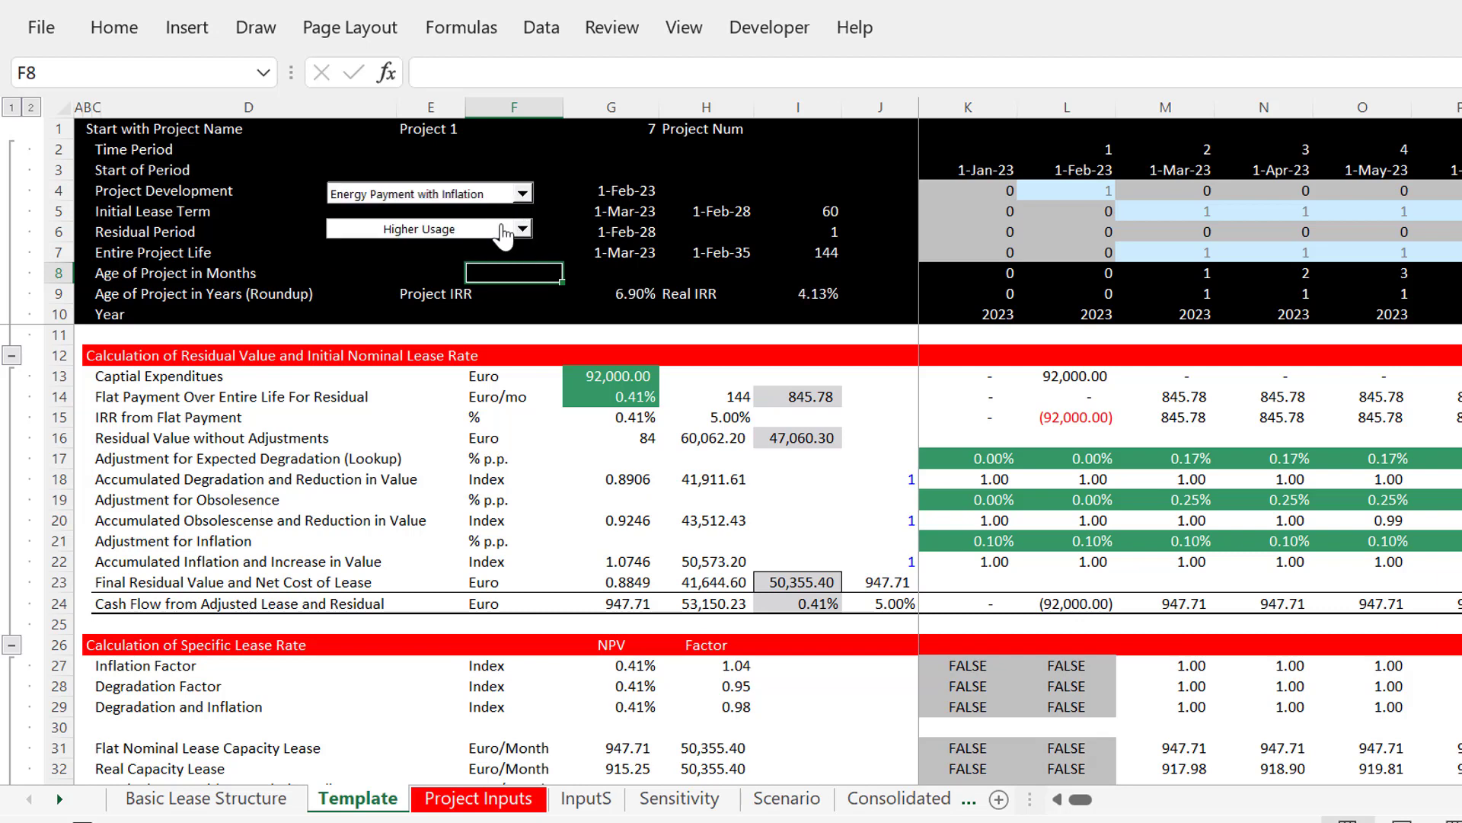
Return the scenario to Expected =Actual Case, keeping Energy Payment with Inflation as the payment type
click(498, 232)
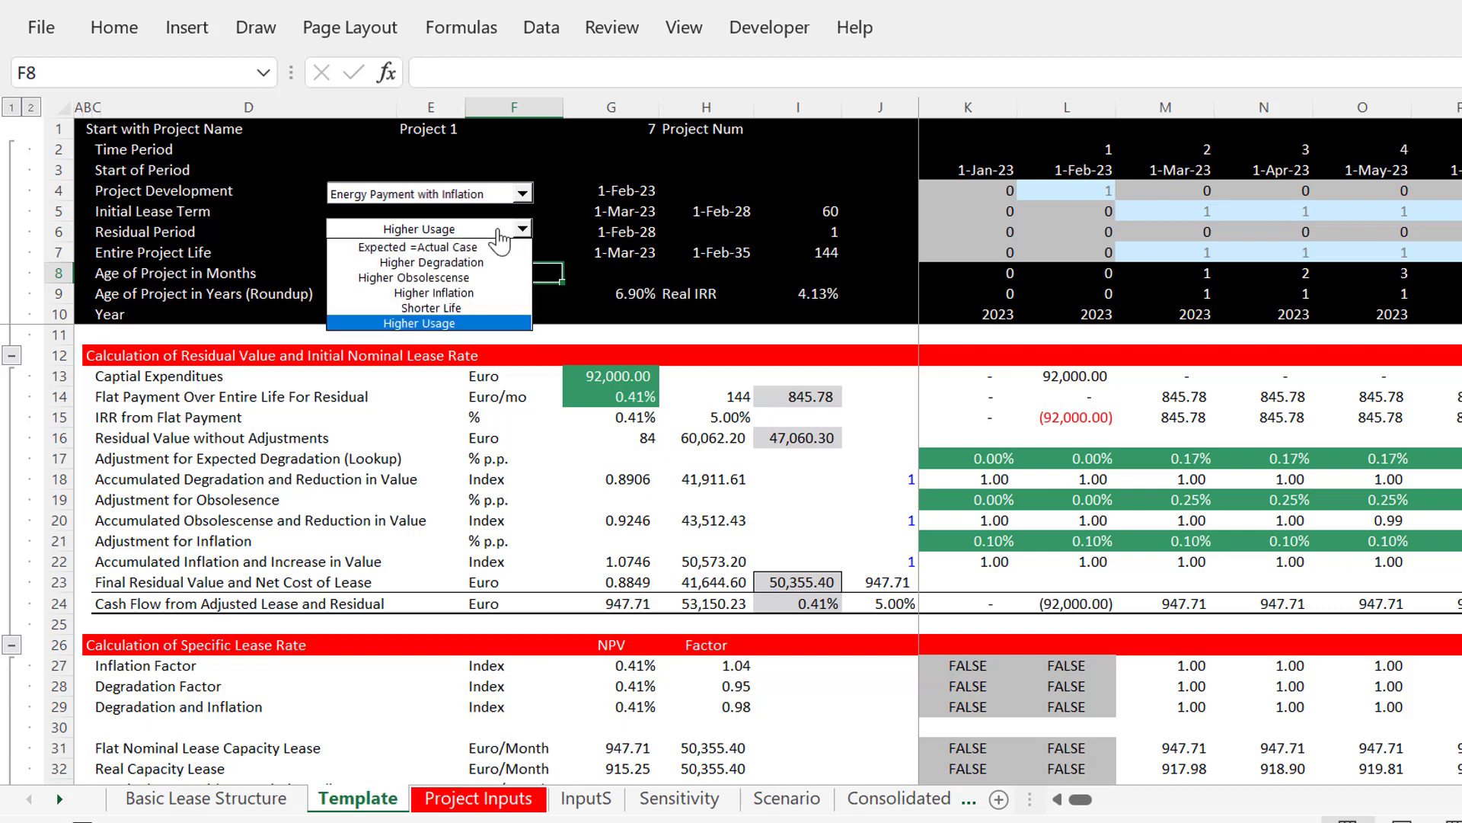
key(Up)
key(Up)
key(Up)
key(Up)
key(Up)
key(Return)
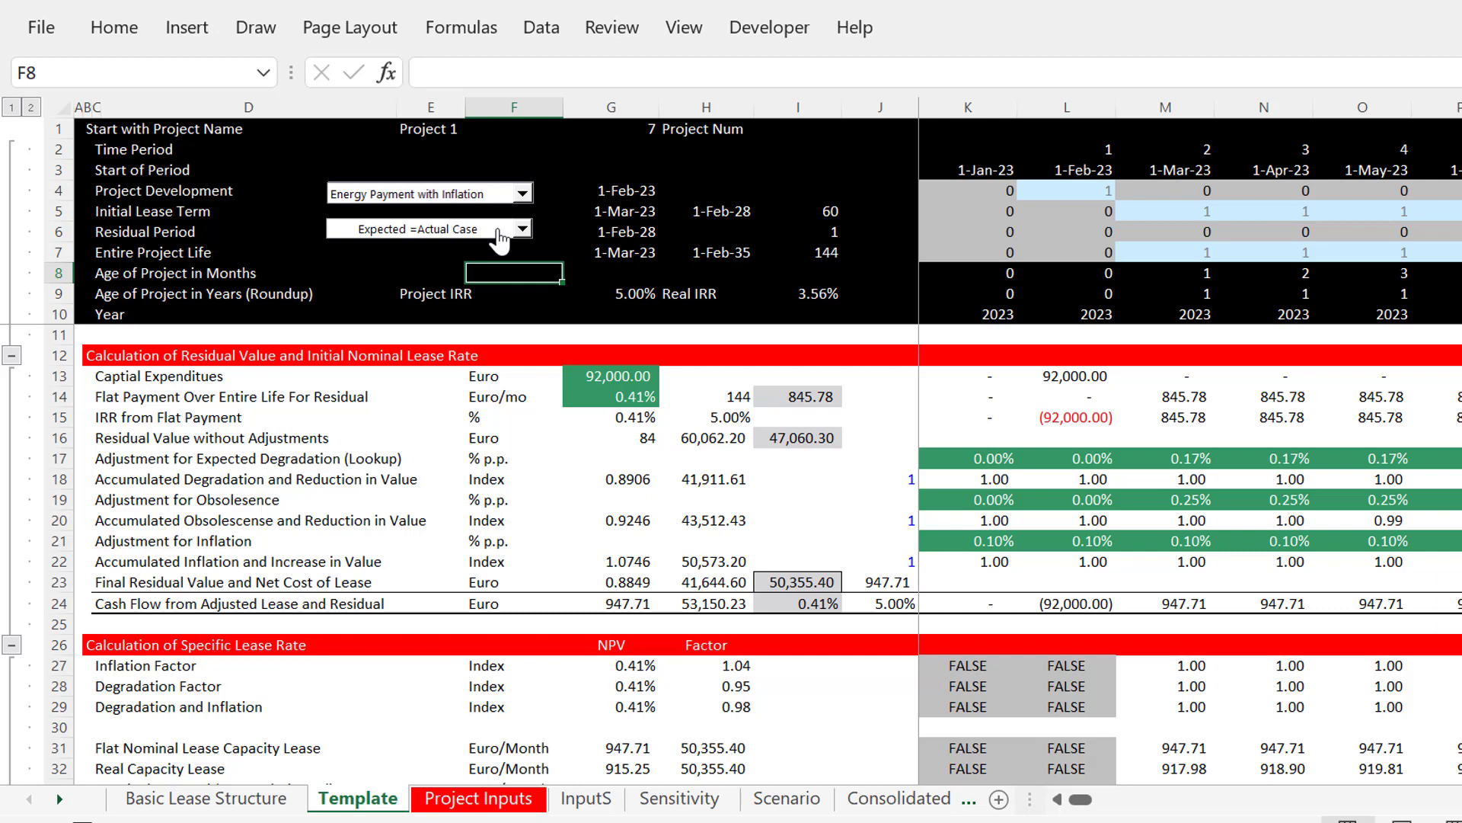
Look over the inflation, learning and degradation assumptions on the InputS sheet, passing through the Project Inputs sheet
key(ctrl+Page_Down)
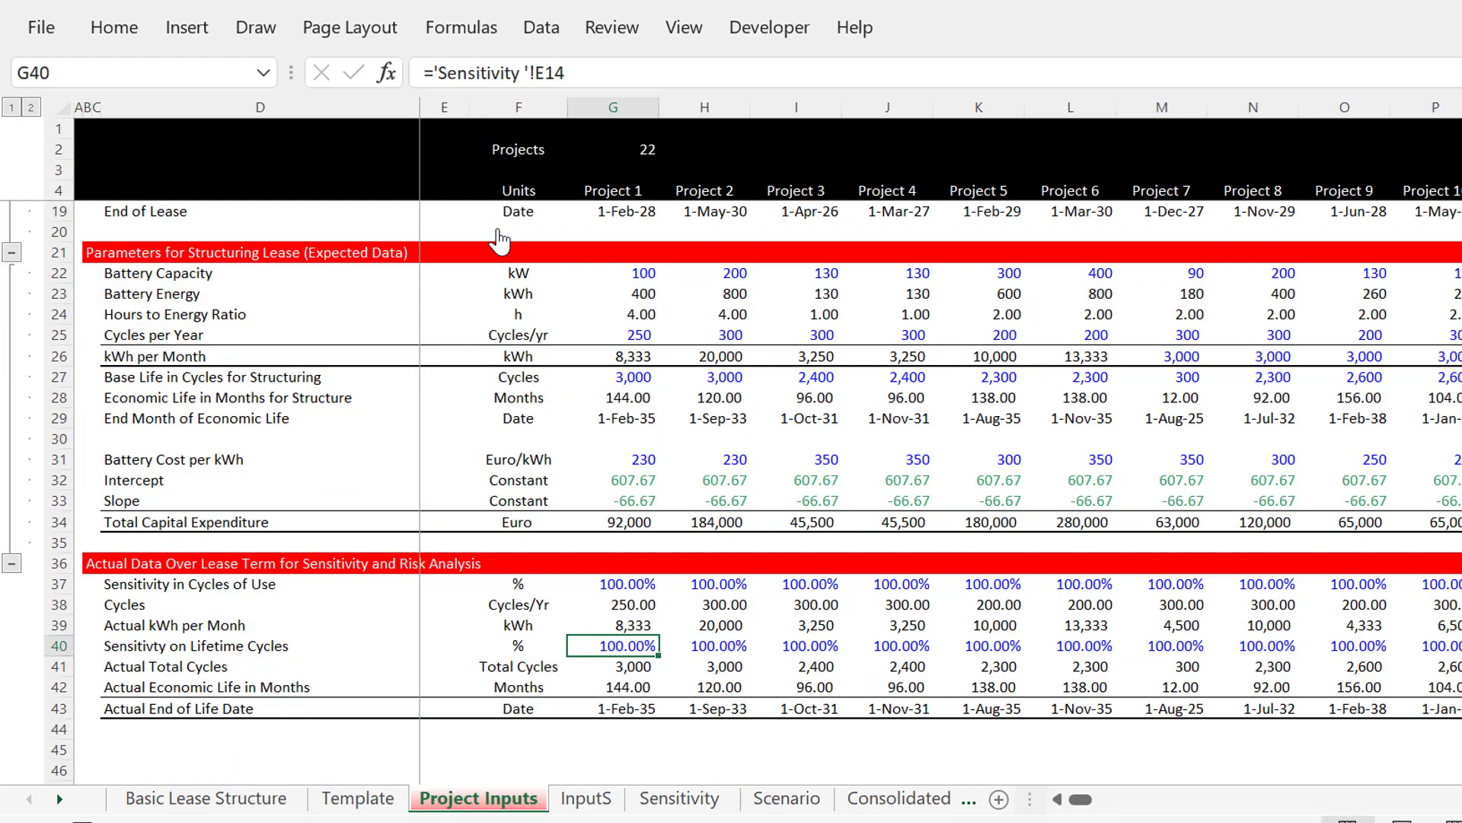
key(ctrl+Page_Down)
key(Page_Up)
key(Page_Up)
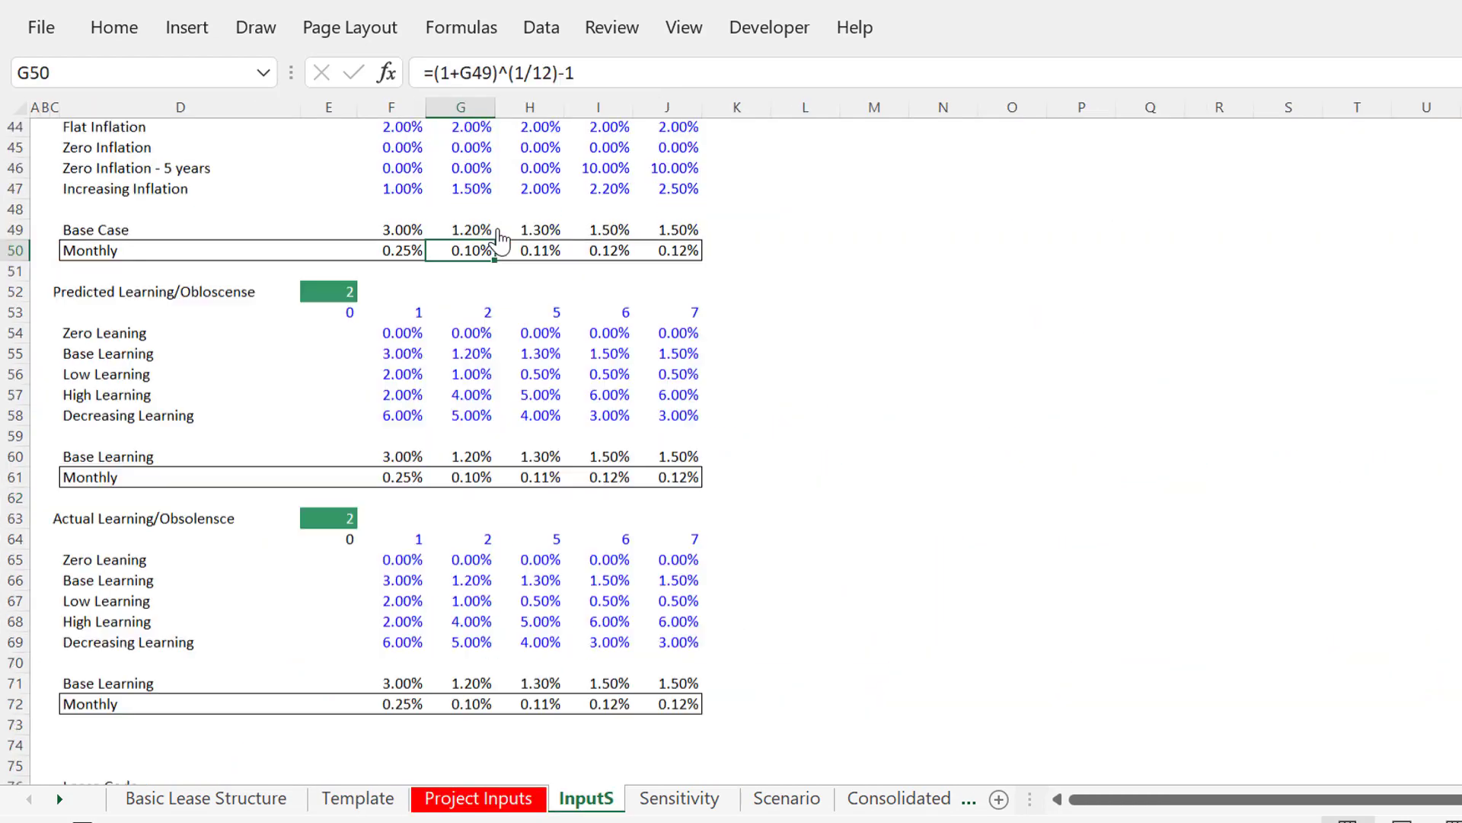
Review the Sensitivity sheet's scenario table and cash flow chart, and check the area below them
key(ctrl+Page_Down)
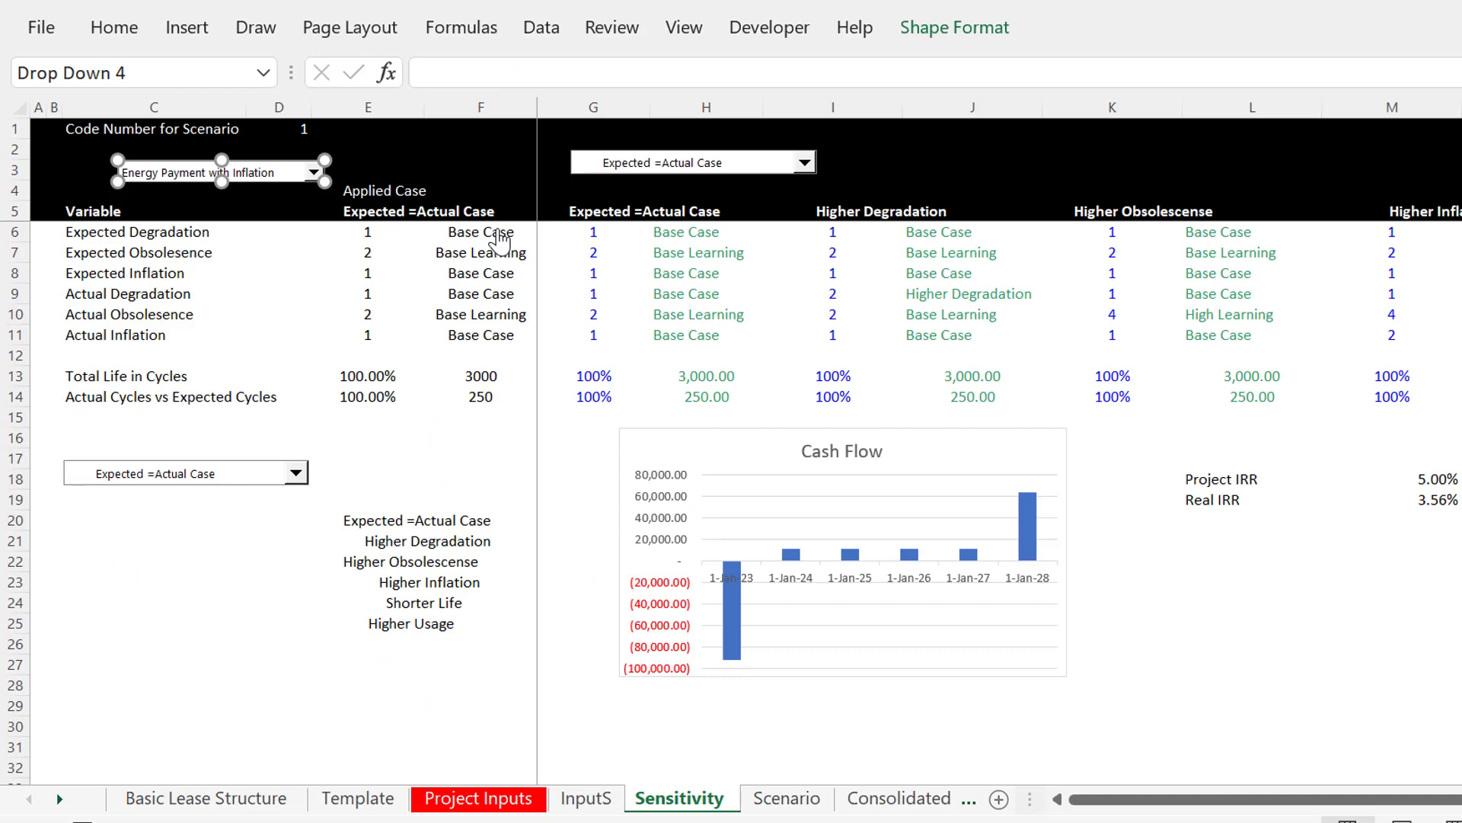
key(Page_Down)
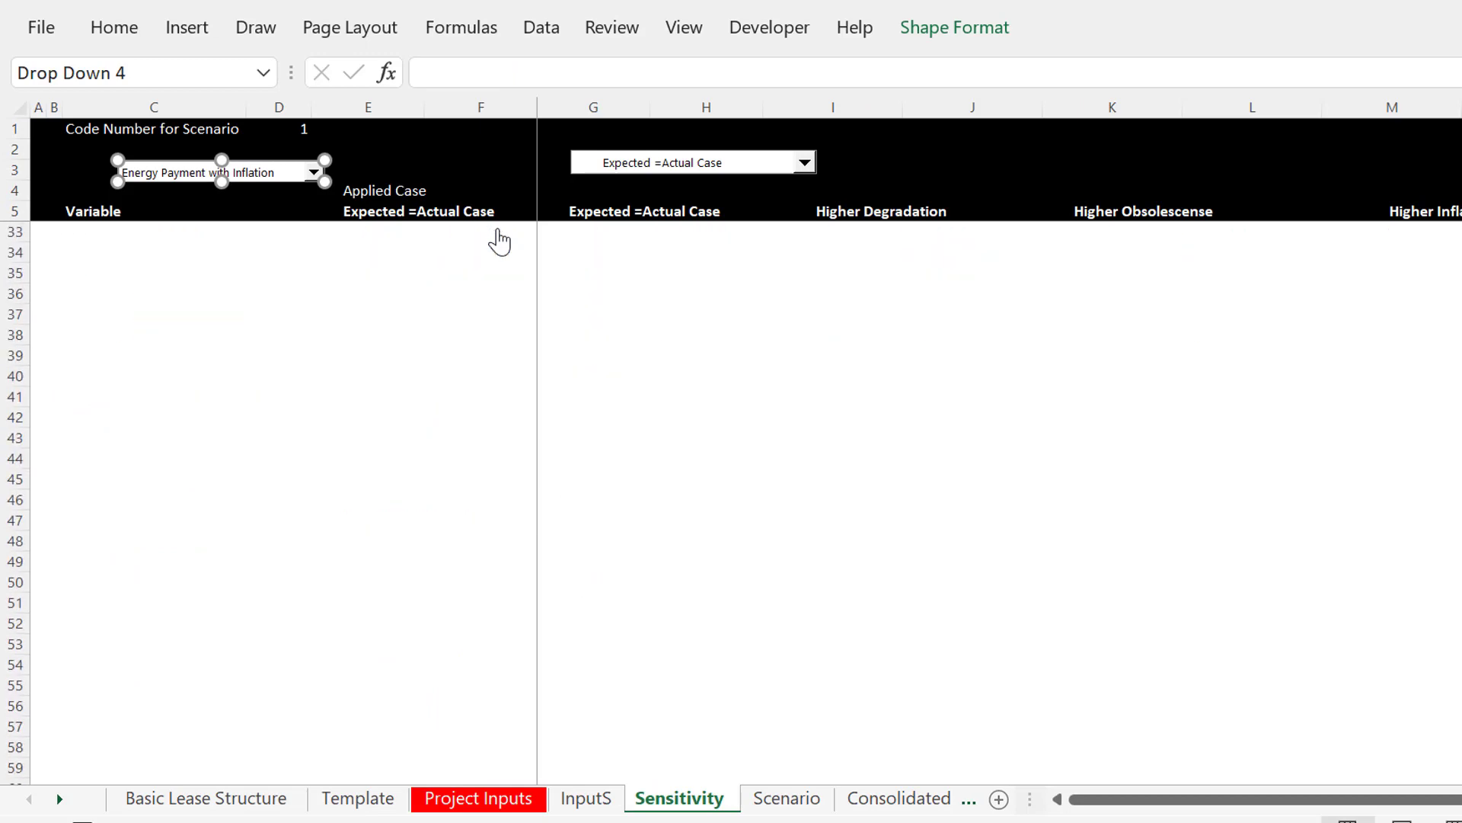
key(Page_Up)
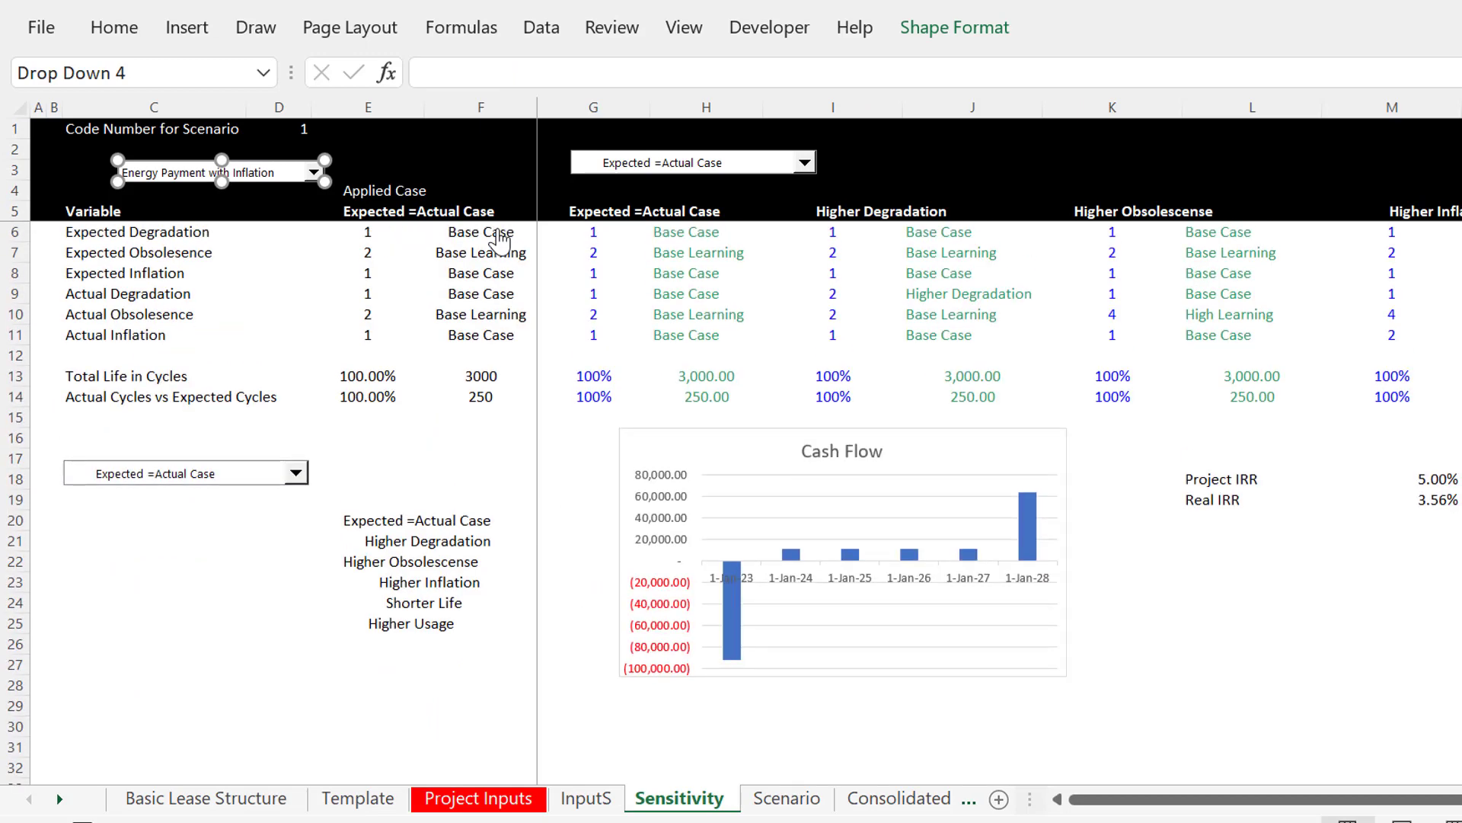
click(642, 269)
key(Page_Down)
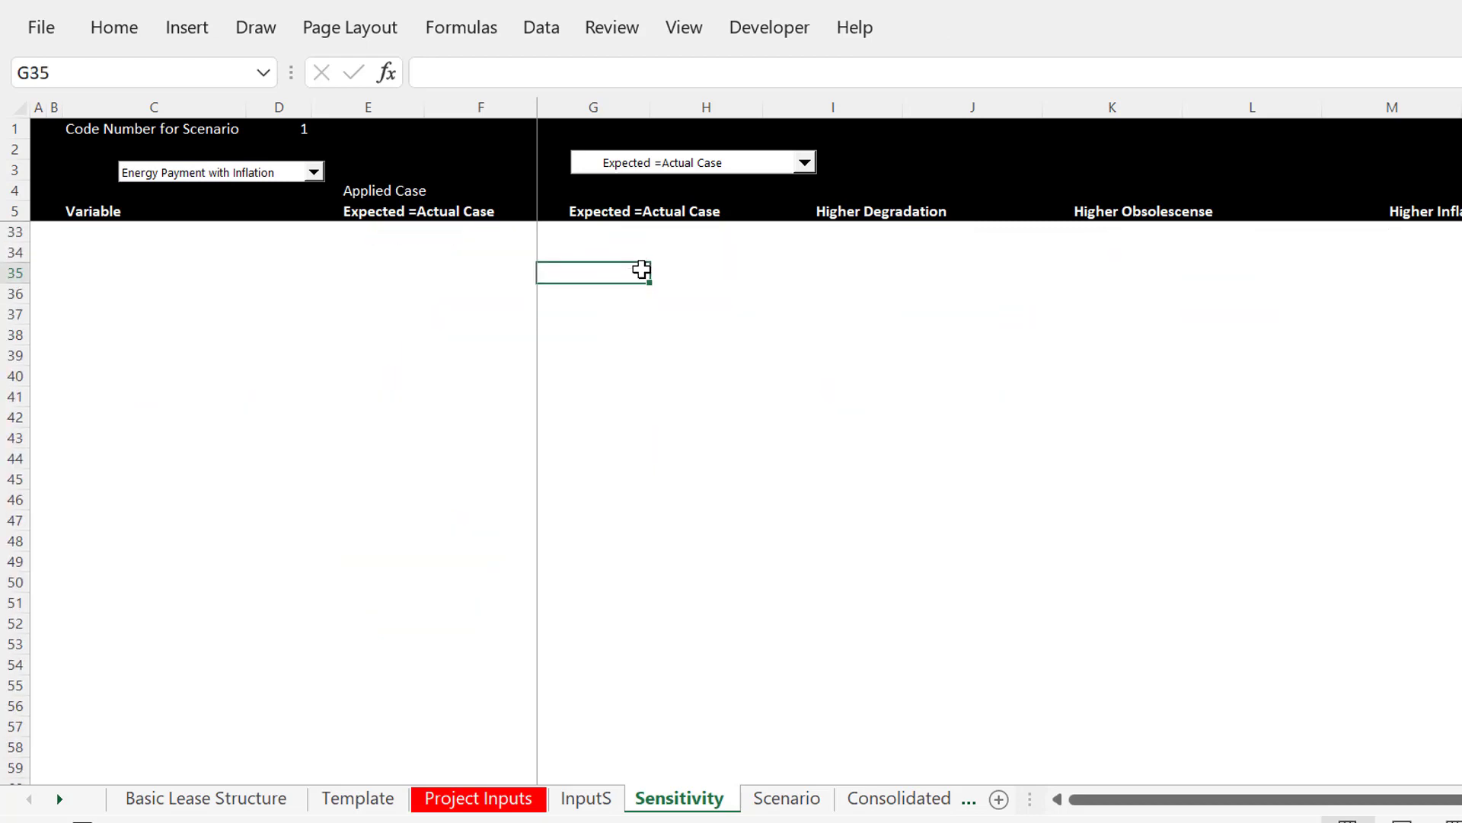
key(Page_Up)
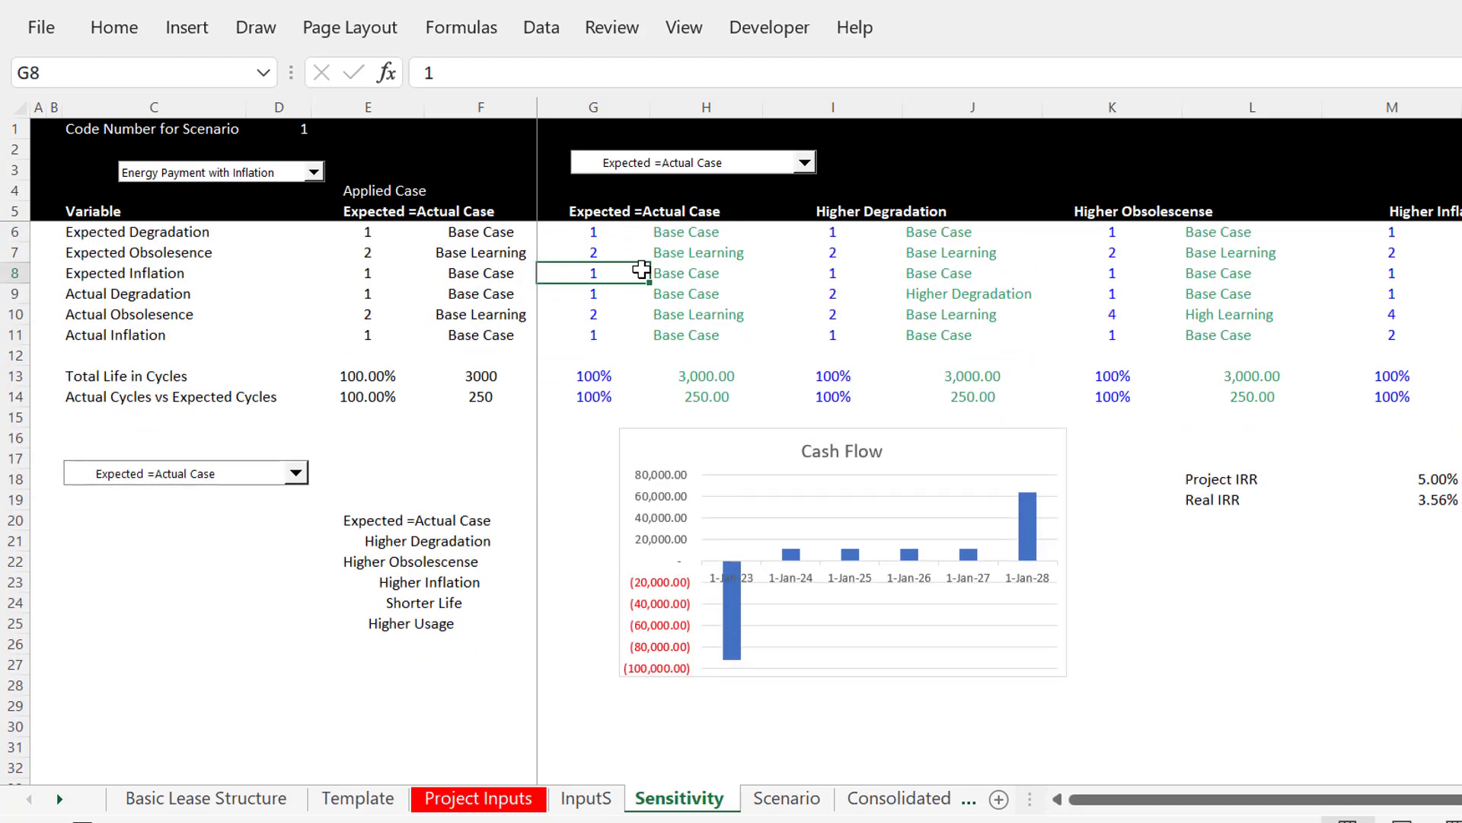
Go back through InputS to the Project Inputs sheet and select Project 1's Cycles per Year input
key(ctrl+Page_Up)
key(ctrl+Page_Up)
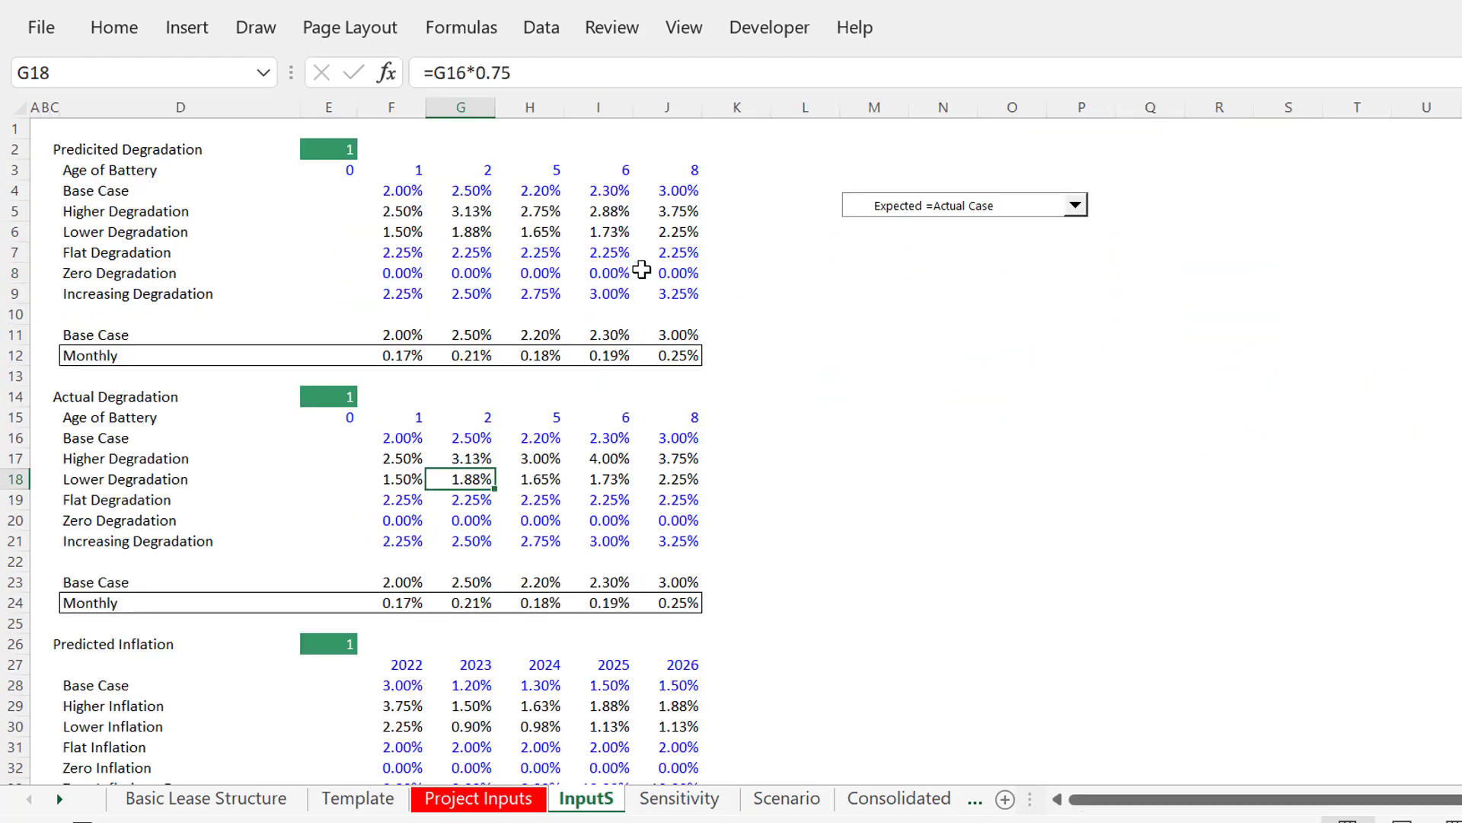
click(604, 177)
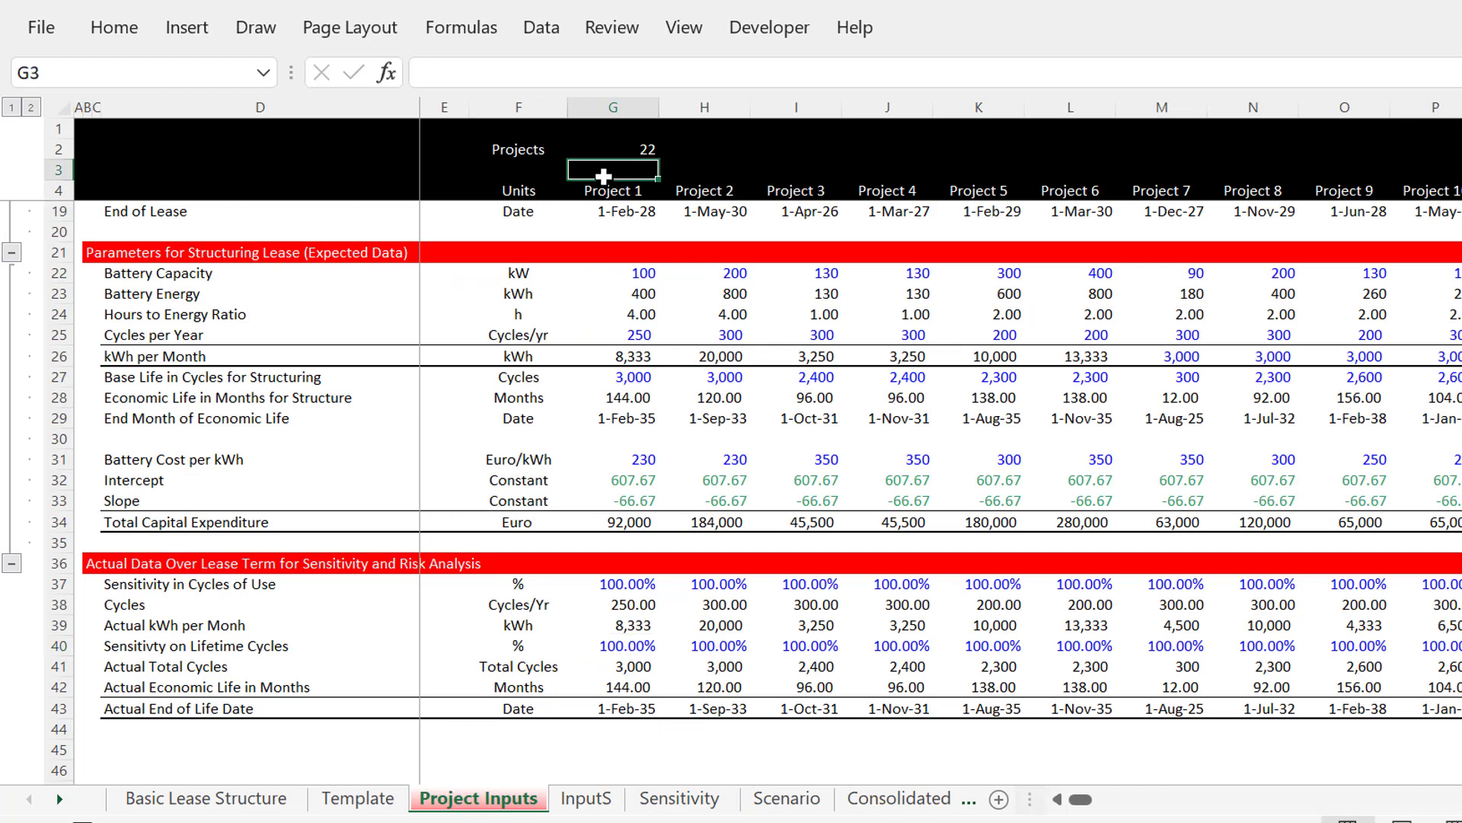
key(Down)
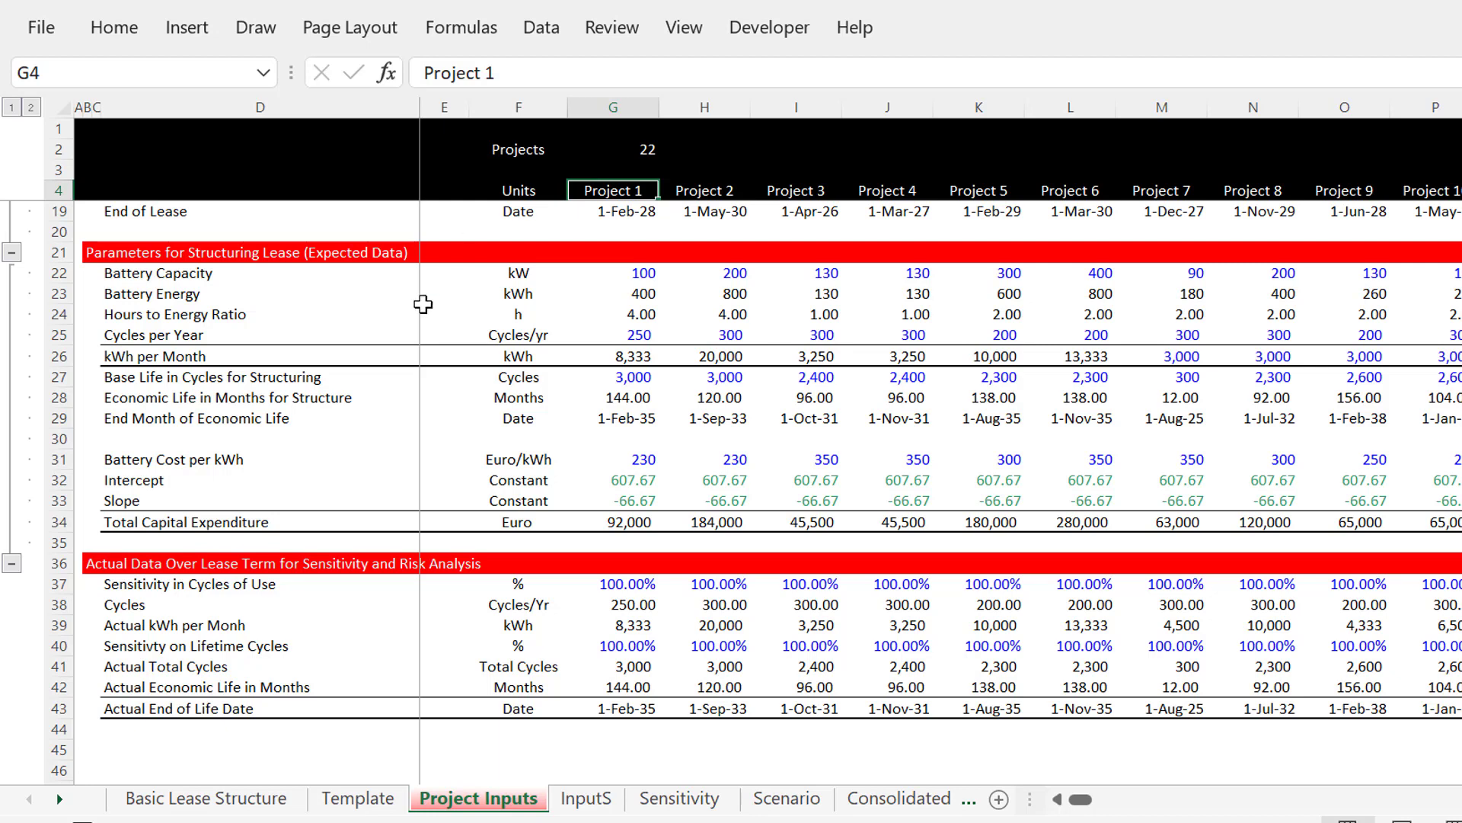
click(624, 336)
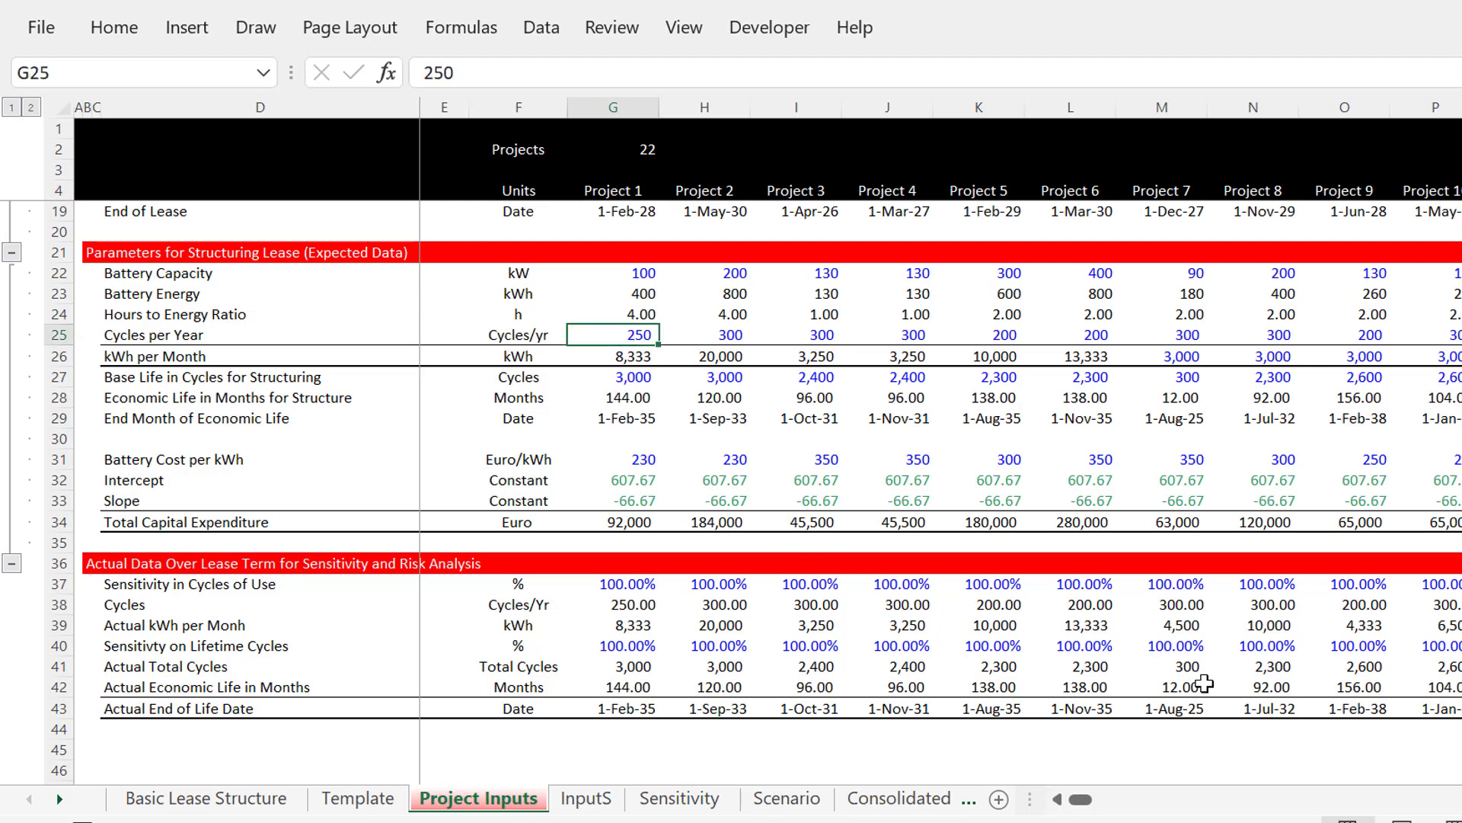
key(alt+Tab)
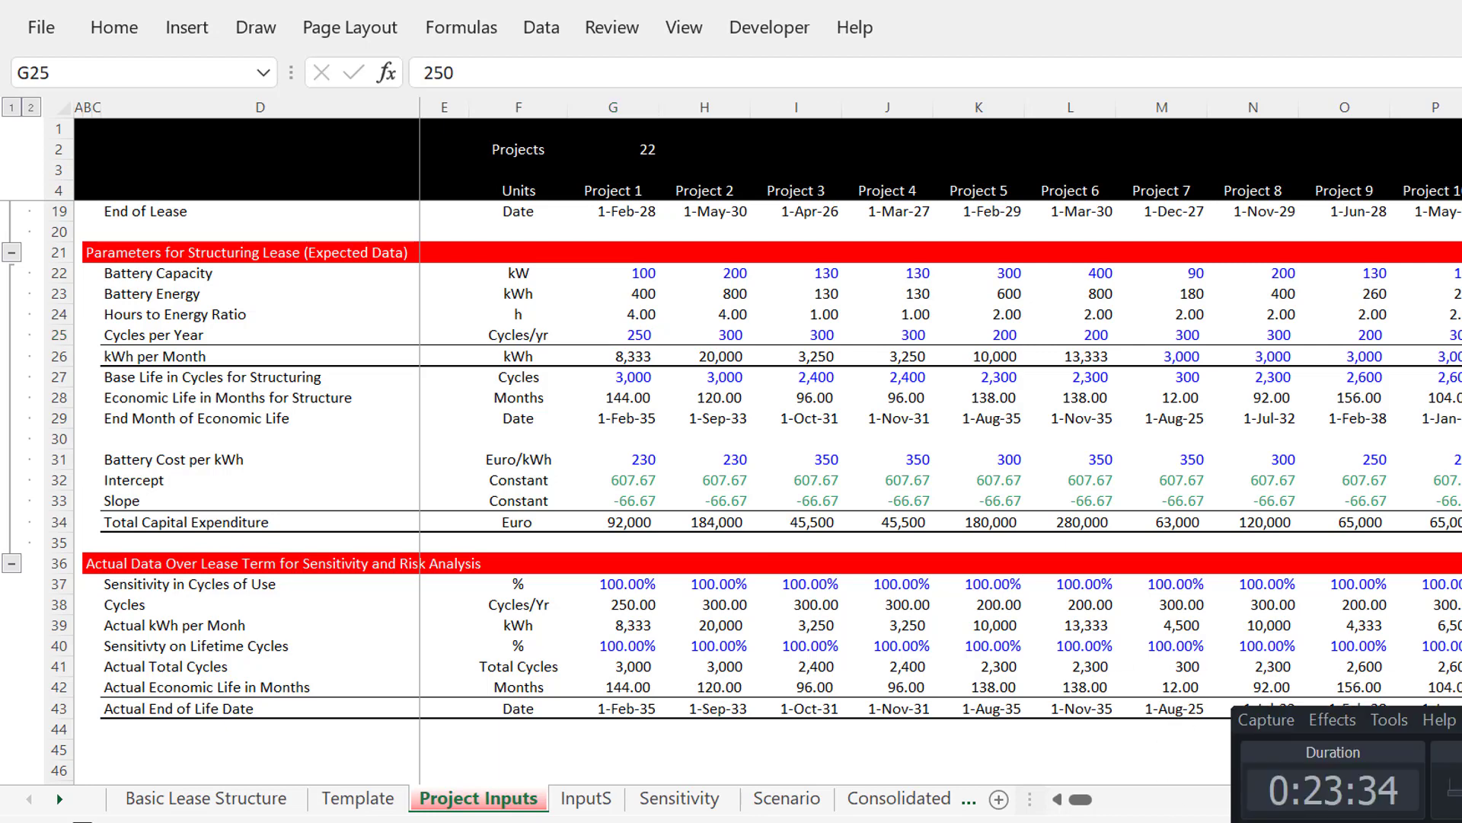